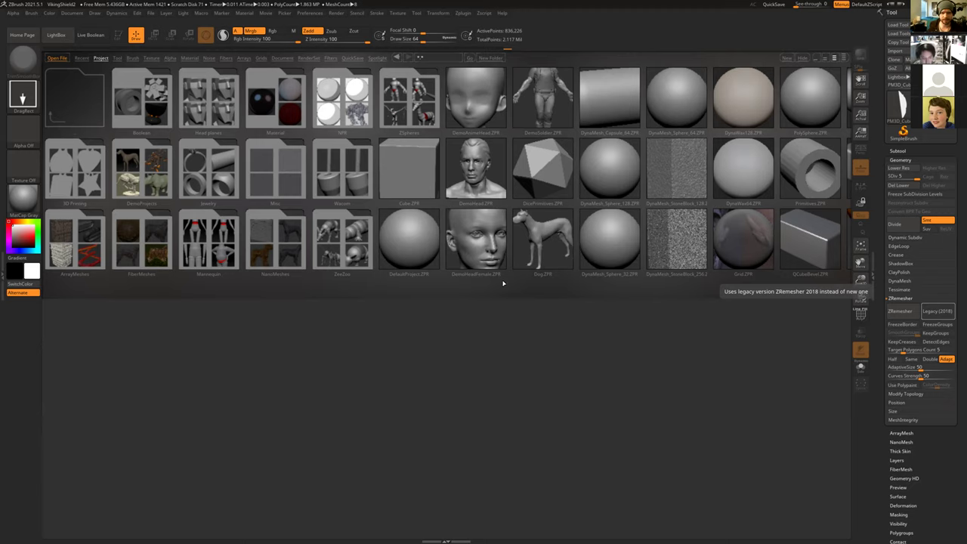
Step: Load the DynaMesh_Sphere_128.ZPR project from LightBox
{"action": "mouse_move", "coordinate": [440, 189]}
{"action": "left_mouse_down"}
{"action": "mouse_move", "coordinate": [385, 190]}
{"action": "mouse_move", "coordinate": [444, 194]}
{"action": "left_mouse_up"}
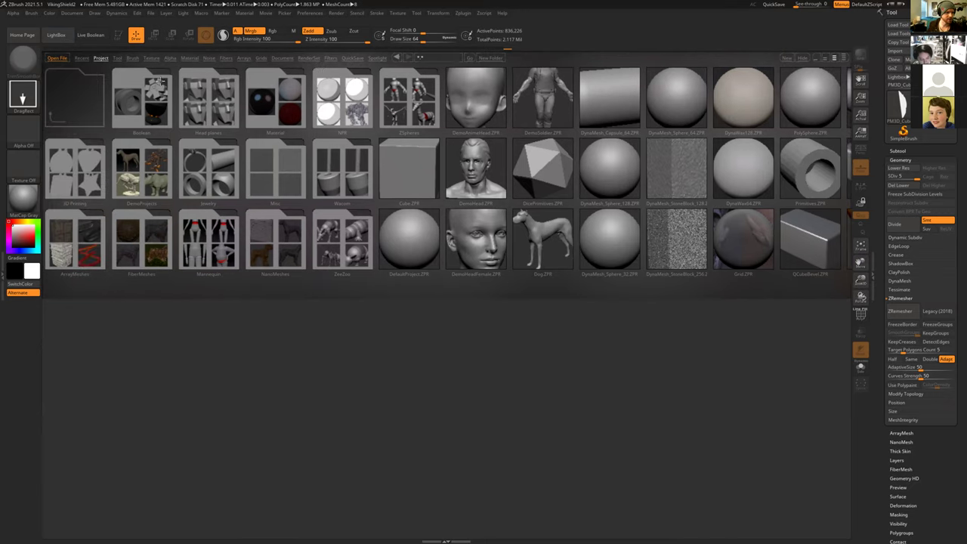
{"action": "left_click", "coordinate": [130, 59]}
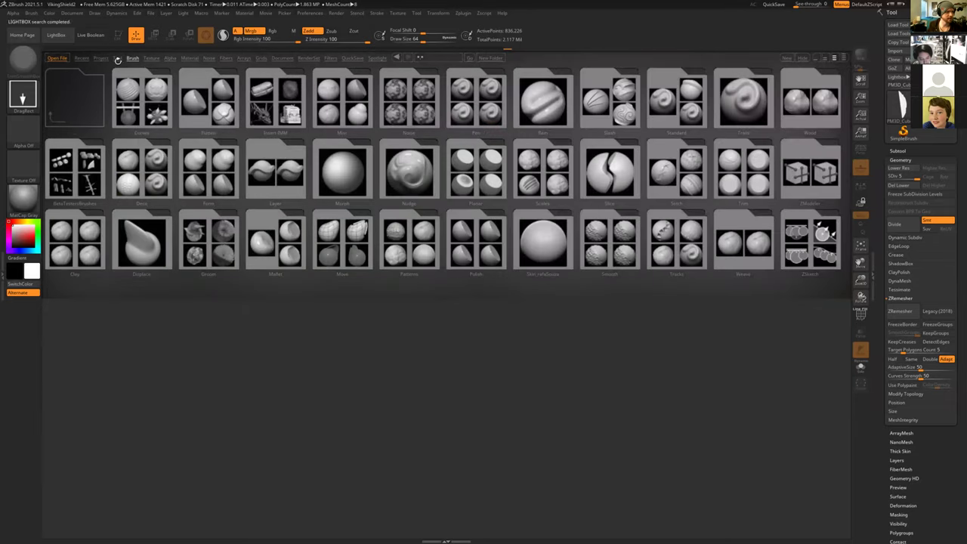
{"action": "left_click", "coordinate": [102, 59]}
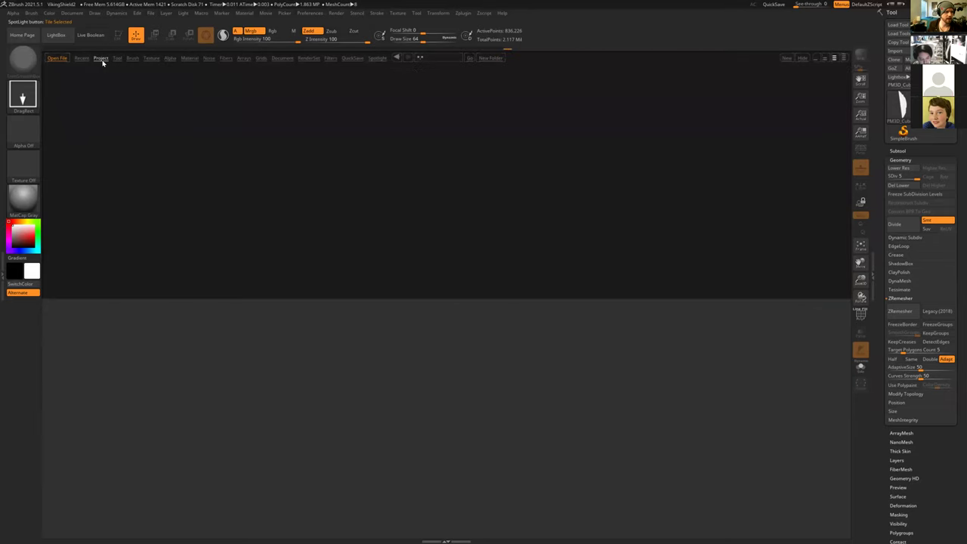
{"action": "key", "text": "ctrl"}
{"action": "key", "text": "ctrl"}
{"action": "key", "text": "ctrl"}
{"action": "key", "text": "ctrl"}
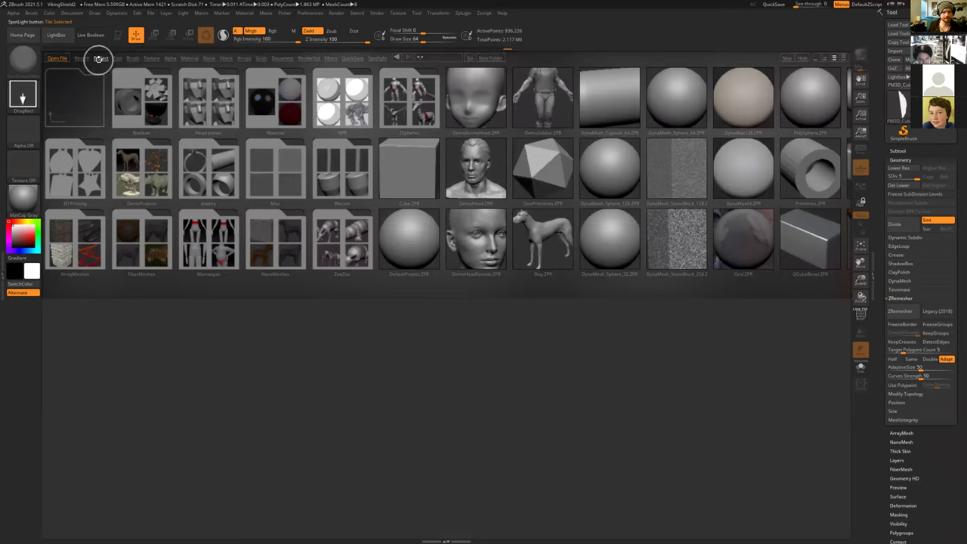
{"action": "left_click", "coordinate": [609, 175]}
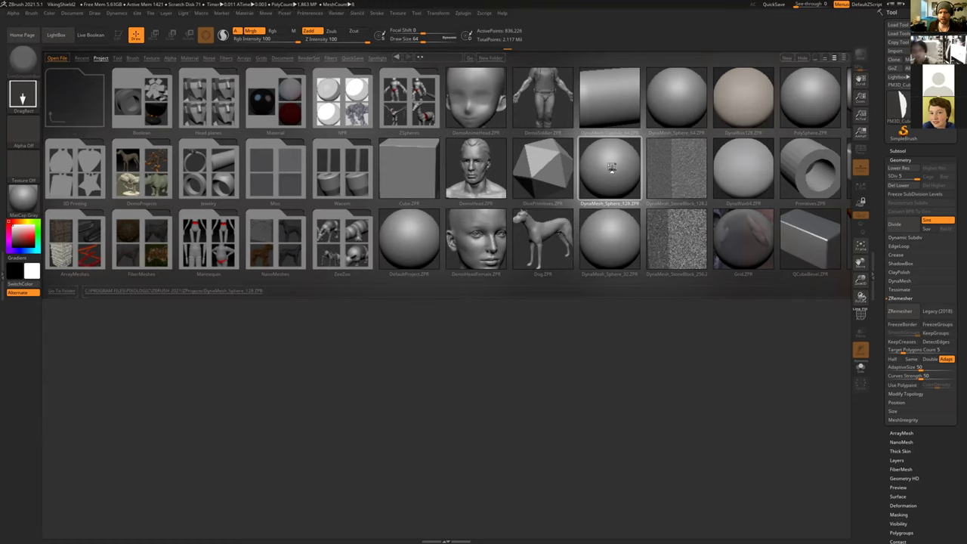
{"action": "double_click", "coordinate": [631, 278]}
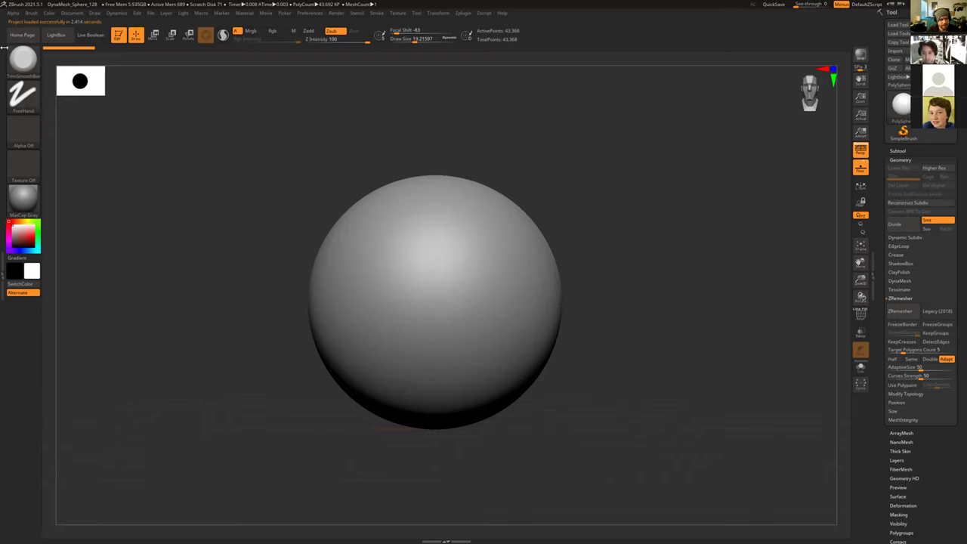
Step: Choose the Standard brush for sculpting the sphere and set its draw size to about 117
{"action": "key", "text": "b"}
{"action": "key", "text": "s"}
{"action": "key", "text": "t"}
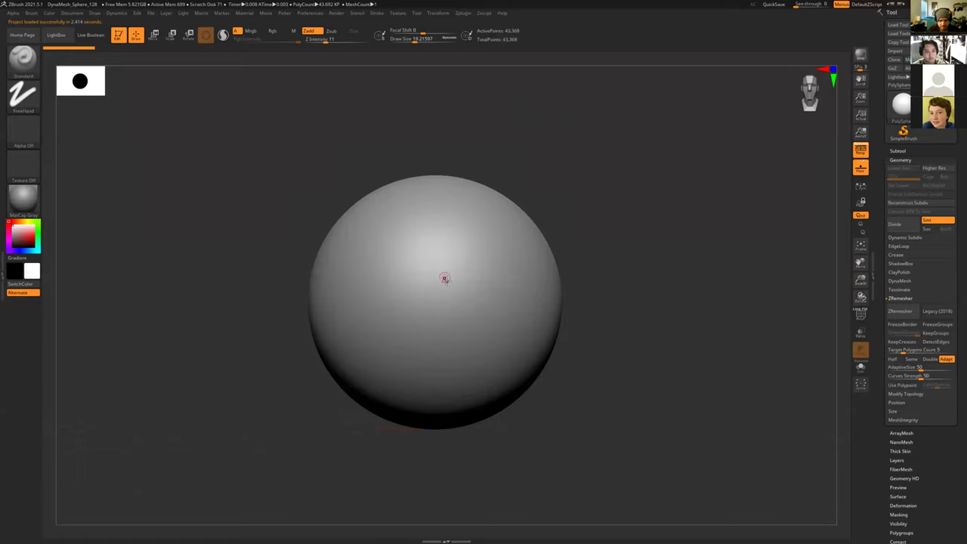
{"action": "left_click_drag", "start_coordinate": [640, 354], "coordinate": [589, 339]}
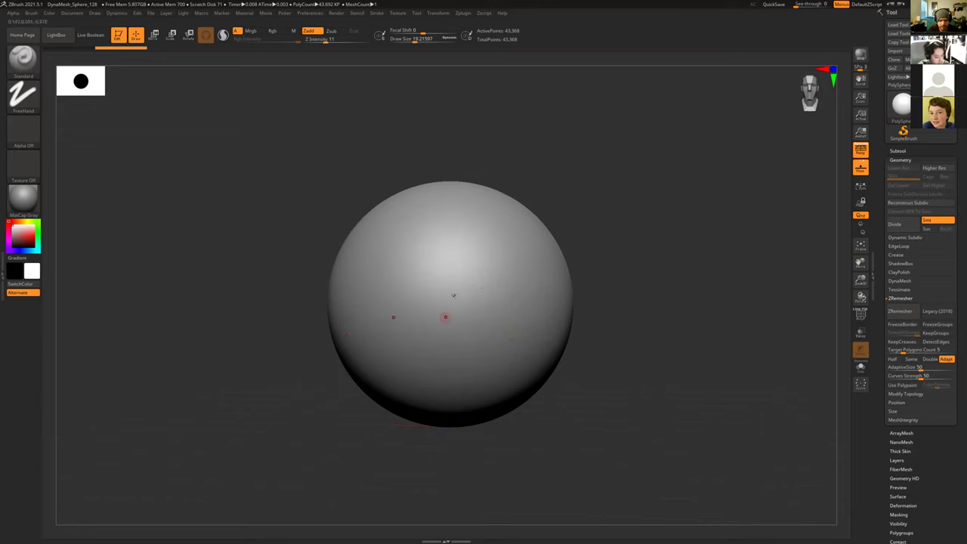
{"action": "key", "text": "s"}
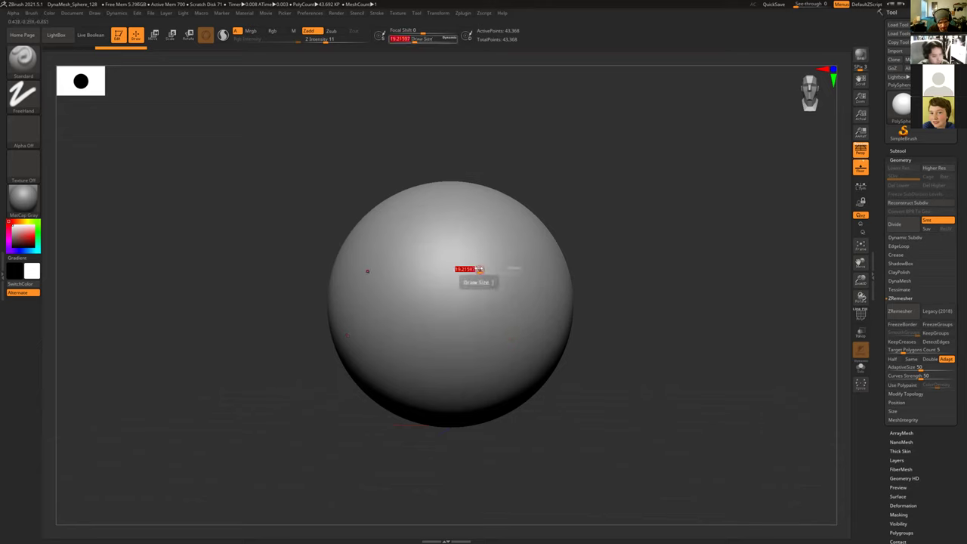
{"action": "left_click_drag", "start_coordinate": [491, 271], "coordinate": [493, 270]}
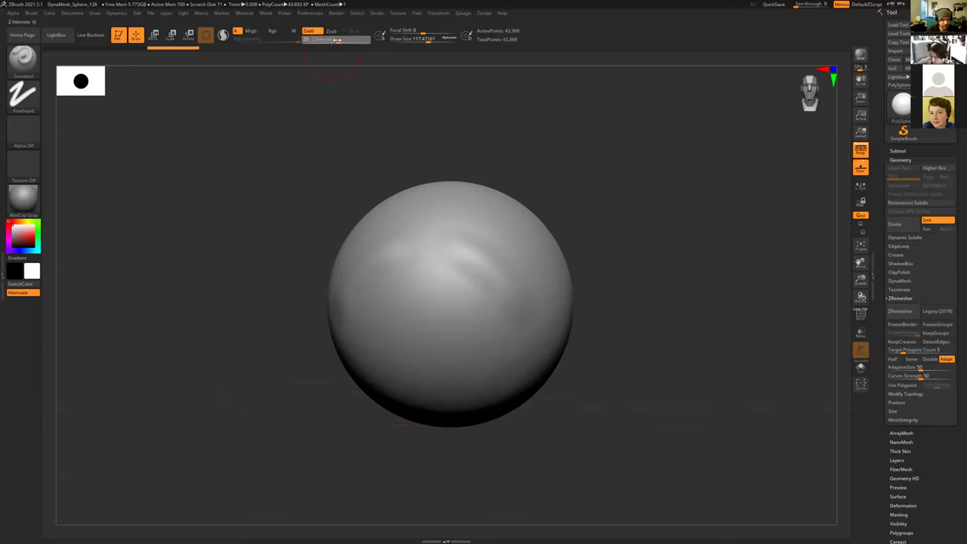
Step: Build up two mirrored raised masses across the front of the sphere at a Z Intensity of 23
{"action": "mouse_move", "coordinate": [462, 248]}
{"action": "left_mouse_down"}
{"action": "mouse_move", "coordinate": [503, 280]}
{"action": "mouse_move", "coordinate": [517, 304]}
{"action": "mouse_move", "coordinate": [508, 296]}
{"action": "mouse_move", "coordinate": [509, 320]}
{"action": "mouse_move", "coordinate": [444, 266]}
{"action": "mouse_move", "coordinate": [467, 295]}
{"action": "mouse_move", "coordinate": [453, 276]}
{"action": "mouse_move", "coordinate": [363, 329]}
{"action": "mouse_move", "coordinate": [423, 272]}
{"action": "mouse_move", "coordinate": [431, 308]}
{"action": "mouse_move", "coordinate": [472, 281]}
{"action": "mouse_move", "coordinate": [408, 242]}
{"action": "mouse_move", "coordinate": [483, 246]}
{"action": "mouse_move", "coordinate": [546, 329]}
{"action": "mouse_move", "coordinate": [479, 262]}
{"action": "mouse_move", "coordinate": [416, 288]}
{"action": "left_mouse_up"}
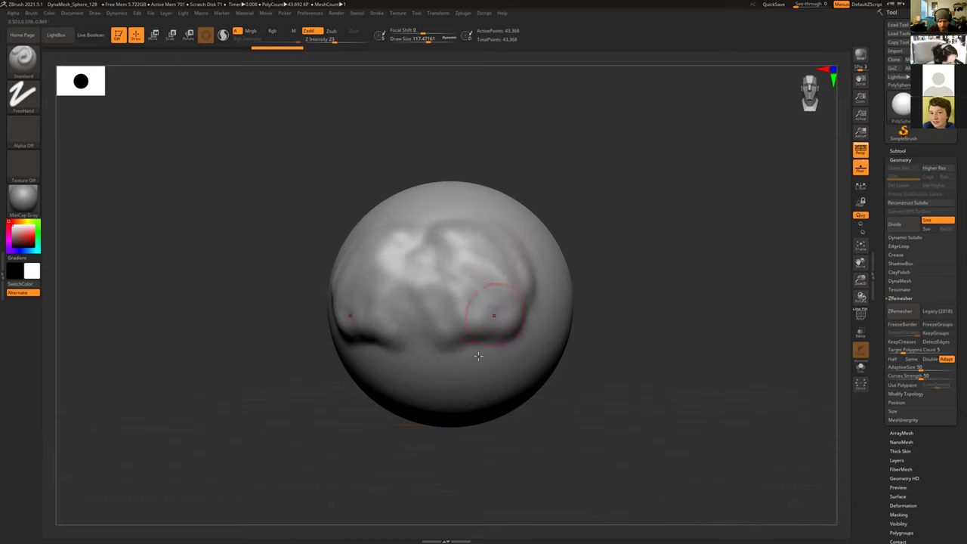
{"action": "mouse_move", "coordinate": [474, 298]}
{"action": "left_mouse_down"}
{"action": "mouse_move", "coordinate": [490, 284]}
{"action": "mouse_move", "coordinate": [471, 266]}
{"action": "mouse_move", "coordinate": [455, 278]}
{"action": "mouse_move", "coordinate": [459, 261]}
{"action": "mouse_move", "coordinate": [411, 259]}
{"action": "mouse_move", "coordinate": [517, 312]}
{"action": "left_mouse_up"}
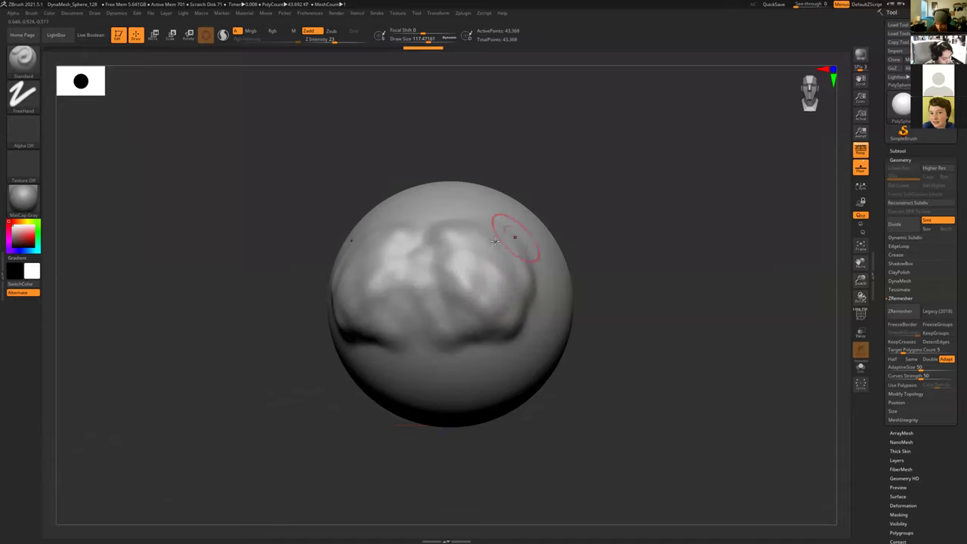
{"action": "mouse_move", "coordinate": [425, 225]}
{"action": "left_mouse_down"}
{"action": "mouse_move", "coordinate": [427, 272]}
{"action": "mouse_move", "coordinate": [416, 222]}
{"action": "mouse_move", "coordinate": [438, 231]}
{"action": "mouse_move", "coordinate": [431, 241]}
{"action": "mouse_move", "coordinate": [463, 341]}
{"action": "mouse_move", "coordinate": [438, 306]}
{"action": "mouse_move", "coordinate": [476, 317]}
{"action": "mouse_move", "coordinate": [524, 261]}
{"action": "left_mouse_up"}
{"action": "mouse_move", "coordinate": [497, 221]}
{"action": "left_mouse_down"}
{"action": "mouse_move", "coordinate": [510, 249]}
{"action": "mouse_move", "coordinate": [443, 274]}
{"action": "mouse_move", "coordinate": [450, 287]}
{"action": "mouse_move", "coordinate": [456, 266]}
{"action": "mouse_move", "coordinate": [457, 278]}
{"action": "mouse_move", "coordinate": [437, 249]}
{"action": "left_mouse_up"}
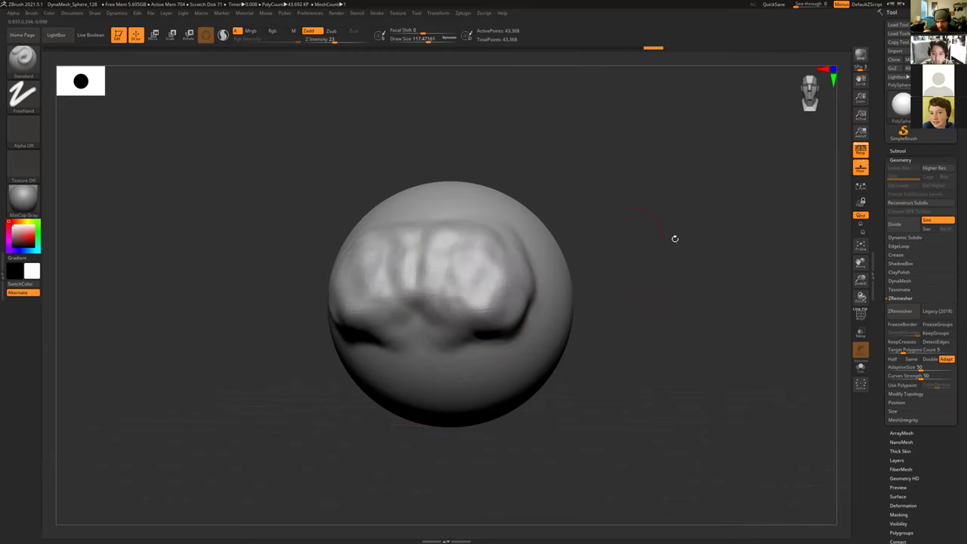
Step: Add a short raised form on the side of the sphere, just behind the front mass
{"action": "mouse_move", "coordinate": [639, 187]}
{"action": "left_mouse_down"}
{"action": "mouse_move", "coordinate": [648, 199]}
{"action": "mouse_move", "coordinate": [434, 212]}
{"action": "mouse_move", "coordinate": [731, 225]}
{"action": "left_mouse_up"}
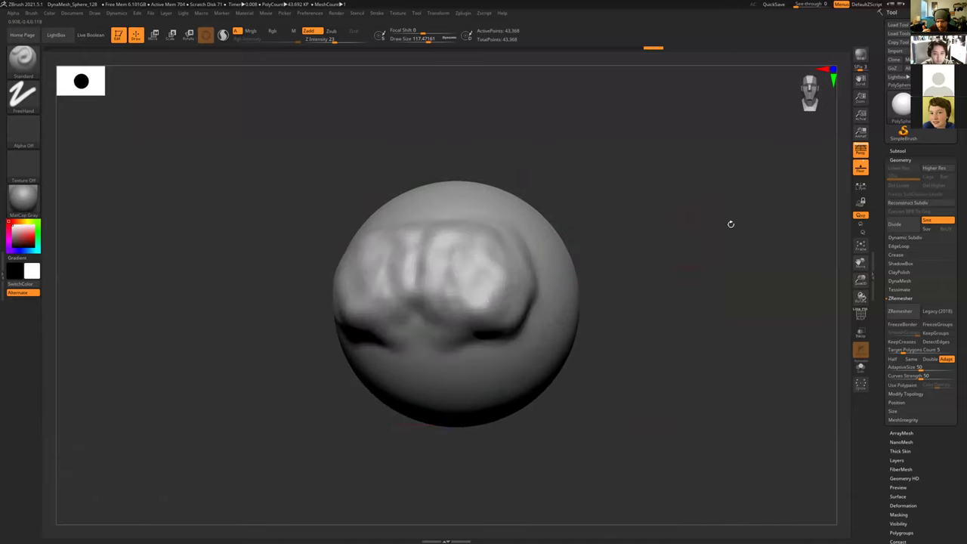
{"action": "mouse_move", "coordinate": [705, 193]}
{"action": "left_mouse_down"}
{"action": "mouse_move", "coordinate": [712, 207]}
{"action": "mouse_move", "coordinate": [682, 212]}
{"action": "mouse_move", "coordinate": [673, 224]}
{"action": "mouse_move", "coordinate": [721, 207]}
{"action": "mouse_move", "coordinate": [655, 155]}
{"action": "mouse_move", "coordinate": [726, 204]}
{"action": "mouse_move", "coordinate": [719, 209]}
{"action": "mouse_move", "coordinate": [736, 199]}
{"action": "mouse_move", "coordinate": [712, 202]}
{"action": "mouse_move", "coordinate": [732, 212]}
{"action": "mouse_move", "coordinate": [701, 197]}
{"action": "mouse_move", "coordinate": [716, 263]}
{"action": "mouse_move", "coordinate": [700, 295]}
{"action": "mouse_move", "coordinate": [714, 279]}
{"action": "mouse_move", "coordinate": [695, 274]}
{"action": "mouse_move", "coordinate": [760, 269]}
{"action": "mouse_move", "coordinate": [671, 281]}
{"action": "mouse_move", "coordinate": [716, 286]}
{"action": "left_mouse_up"}
{"action": "mouse_move", "coordinate": [720, 209]}
{"action": "left_mouse_down"}
{"action": "mouse_move", "coordinate": [732, 211]}
{"action": "mouse_move", "coordinate": [729, 166]}
{"action": "left_mouse_up"}
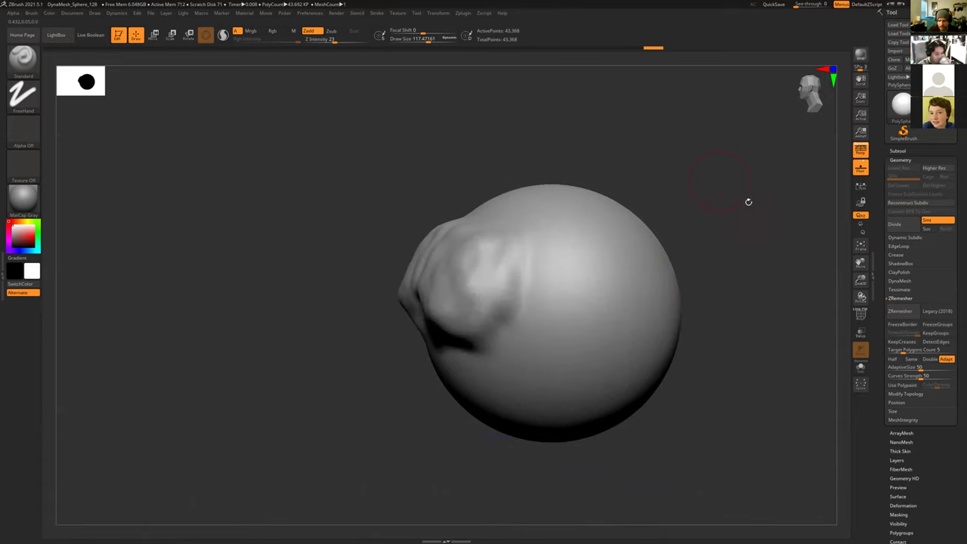
{"action": "mouse_move", "coordinate": [607, 278]}
{"action": "left_mouse_down"}
{"action": "mouse_move", "coordinate": [569, 301]}
{"action": "mouse_move", "coordinate": [536, 274]}
{"action": "mouse_move", "coordinate": [586, 248]}
{"action": "left_mouse_up"}
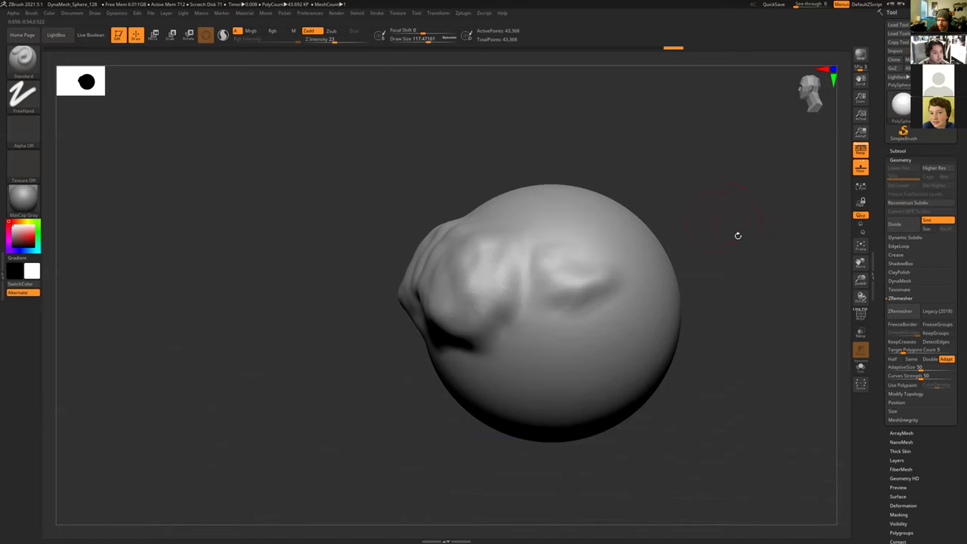
Step: Fill the gap between the front mass and the side bump with overlapping raised strokes
{"action": "mouse_move", "coordinate": [753, 210]}
{"action": "left_mouse_down"}
{"action": "mouse_move", "coordinate": [579, 188]}
{"action": "mouse_move", "coordinate": [760, 237]}
{"action": "mouse_move", "coordinate": [707, 140]}
{"action": "mouse_move", "coordinate": [604, 129]}
{"action": "mouse_move", "coordinate": [638, 294]}
{"action": "mouse_move", "coordinate": [738, 202]}
{"action": "mouse_move", "coordinate": [694, 265]}
{"action": "mouse_move", "coordinate": [576, 108]}
{"action": "mouse_move", "coordinate": [589, 250]}
{"action": "mouse_move", "coordinate": [682, 267]}
{"action": "mouse_move", "coordinate": [701, 226]}
{"action": "mouse_move", "coordinate": [691, 212]}
{"action": "mouse_move", "coordinate": [697, 253]}
{"action": "mouse_move", "coordinate": [619, 177]}
{"action": "mouse_move", "coordinate": [628, 150]}
{"action": "left_mouse_up"}
{"action": "mouse_move", "coordinate": [650, 282]}
{"action": "left_mouse_down"}
{"action": "mouse_move", "coordinate": [667, 276]}
{"action": "mouse_move", "coordinate": [606, 309]}
{"action": "mouse_move", "coordinate": [574, 302]}
{"action": "left_mouse_up"}
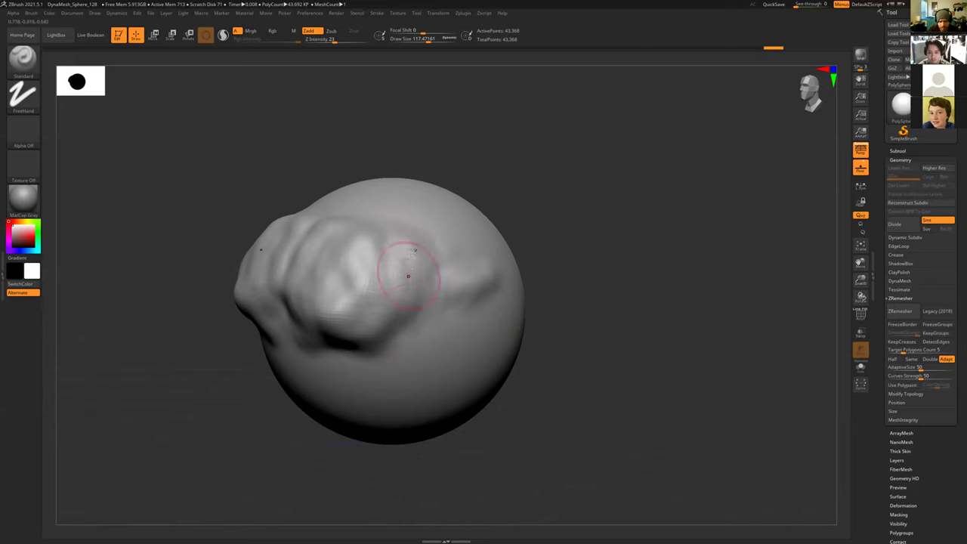
{"action": "left_click_drag", "start_coordinate": [437, 273], "coordinate": [429, 301]}
{"action": "left_click_drag", "start_coordinate": [366, 352], "coordinate": [354, 352]}
{"action": "mouse_move", "coordinate": [446, 300]}
{"action": "left_mouse_down"}
{"action": "mouse_move", "coordinate": [367, 363]}
{"action": "mouse_move", "coordinate": [390, 367]}
{"action": "left_mouse_up"}
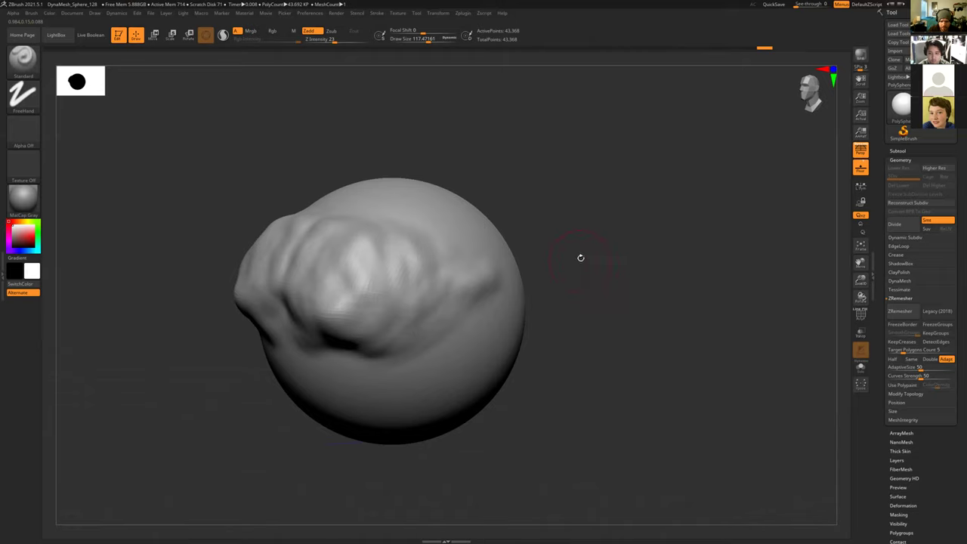
Step: Sculpt a diagonal ridge along the lower side of the sphere, beneath the raised upper mass
{"action": "mouse_move", "coordinate": [585, 248]}
{"action": "left_mouse_down"}
{"action": "mouse_move", "coordinate": [594, 252]}
{"action": "mouse_move", "coordinate": [597, 227]}
{"action": "mouse_move", "coordinate": [567, 244]}
{"action": "mouse_move", "coordinate": [607, 251]}
{"action": "left_mouse_up"}
{"action": "left_click_drag", "start_coordinate": [679, 275], "coordinate": [475, 307], "text": "alt"}
{"action": "mouse_move", "coordinate": [476, 306]}
{"action": "right_mouse_down", "text": "ctrl"}
{"action": "mouse_move", "coordinate": [628, 300]}
{"action": "mouse_move", "coordinate": [717, 281]}
{"action": "mouse_move", "coordinate": [671, 227]}
{"action": "mouse_move", "coordinate": [499, 298]}
{"action": "mouse_move", "coordinate": [650, 295]}
{"action": "mouse_move", "coordinate": [522, 244]}
{"action": "mouse_move", "coordinate": [568, 234]}
{"action": "mouse_move", "coordinate": [570, 249]}
{"action": "mouse_move", "coordinate": [541, 262]}
{"action": "mouse_move", "coordinate": [602, 267]}
{"action": "mouse_move", "coordinate": [685, 248]}
{"action": "mouse_move", "coordinate": [663, 244]}
{"action": "mouse_move", "coordinate": [695, 246]}
{"action": "right_mouse_up", "text": "ctrl"}
{"action": "mouse_move", "coordinate": [228, 196]}
{"action": "right_mouse_down"}
{"action": "mouse_move", "coordinate": [295, 224]}
{"action": "mouse_move", "coordinate": [348, 229]}
{"action": "mouse_move", "coordinate": [381, 303]}
{"action": "right_mouse_up"}
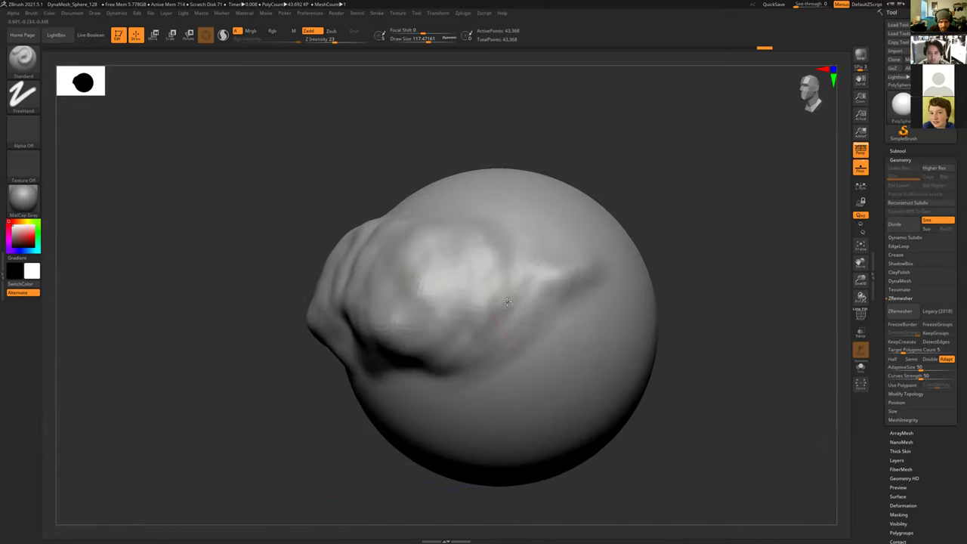
{"action": "left_click_drag", "start_coordinate": [760, 244], "coordinate": [732, 243]}
{"action": "mouse_move", "coordinate": [732, 243]}
{"action": "right_mouse_down"}
{"action": "mouse_move", "coordinate": [745, 233]}
{"action": "mouse_move", "coordinate": [734, 262]}
{"action": "mouse_move", "coordinate": [532, 223]}
{"action": "right_mouse_up"}
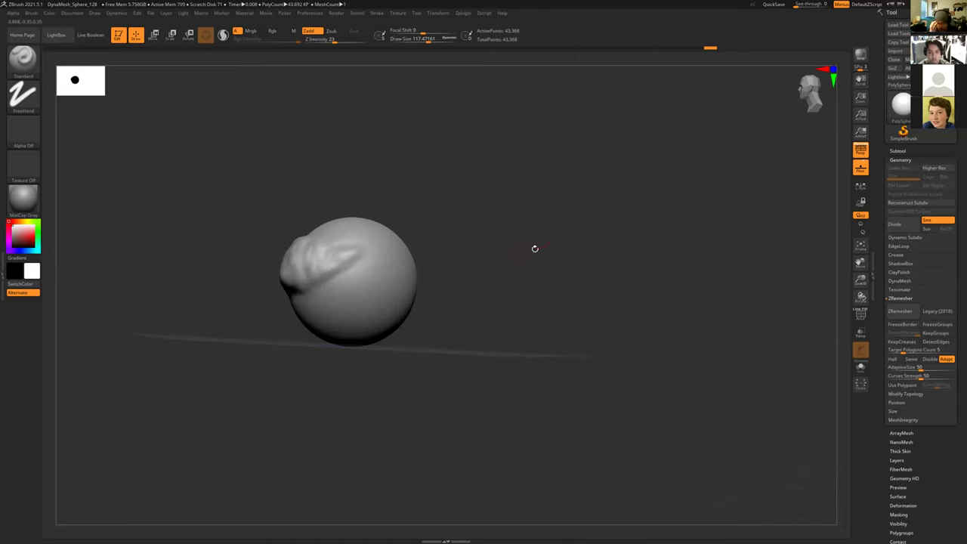
{"action": "mouse_move", "coordinate": [537, 286]}
{"action": "right_mouse_down"}
{"action": "mouse_move", "coordinate": [557, 294]}
{"action": "mouse_move", "coordinate": [491, 294]}
{"action": "mouse_move", "coordinate": [537, 302]}
{"action": "mouse_move", "coordinate": [692, 272]}
{"action": "mouse_move", "coordinate": [655, 317]}
{"action": "mouse_move", "coordinate": [591, 328]}
{"action": "mouse_move", "coordinate": [483, 314]}
{"action": "right_mouse_up"}
{"action": "left_click_drag", "start_coordinate": [441, 383], "coordinate": [518, 317]}
{"action": "left_click_drag", "start_coordinate": [447, 366], "coordinate": [502, 324]}
{"action": "left_click_drag", "start_coordinate": [417, 384], "coordinate": [500, 323]}
Step: Strengthen the diagonal ridge on the lower side with another raised stroke
{"action": "mouse_move", "coordinate": [641, 330]}
{"action": "right_mouse_down"}
{"action": "mouse_move", "coordinate": [494, 304]}
{"action": "mouse_move", "coordinate": [264, 328]}
{"action": "right_mouse_up"}
{"action": "mouse_move", "coordinate": [623, 329]}
{"action": "right_mouse_down"}
{"action": "mouse_move", "coordinate": [603, 335]}
{"action": "mouse_move", "coordinate": [544, 272]}
{"action": "mouse_move", "coordinate": [490, 283]}
{"action": "mouse_move", "coordinate": [490, 298]}
{"action": "mouse_move", "coordinate": [456, 290]}
{"action": "mouse_move", "coordinate": [589, 307]}
{"action": "mouse_move", "coordinate": [720, 297]}
{"action": "mouse_move", "coordinate": [624, 307]}
{"action": "mouse_move", "coordinate": [604, 319]}
{"action": "right_mouse_up"}
{"action": "mouse_move", "coordinate": [340, 334]}
{"action": "right_mouse_down", "text": "alt"}
{"action": "mouse_move", "coordinate": [281, 304]}
{"action": "mouse_move", "coordinate": [384, 294]}
{"action": "right_mouse_up", "text": "alt"}
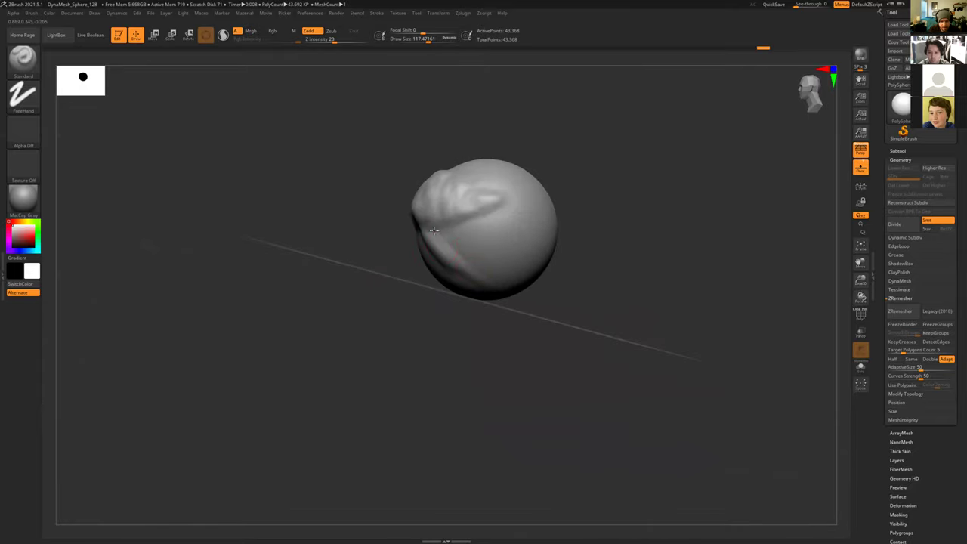
{"action": "left_click_drag", "start_coordinate": [459, 260], "coordinate": [460, 265]}
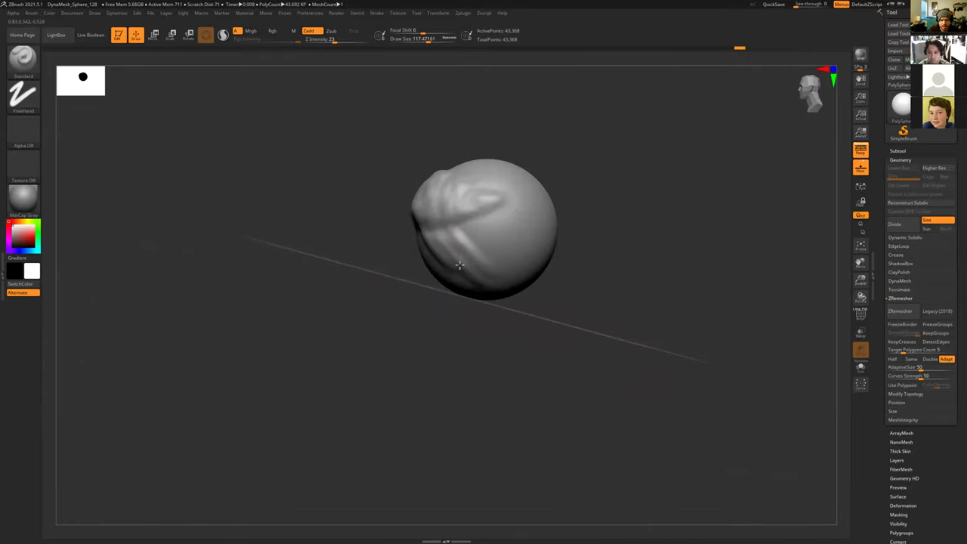
Step: Examine the sculpted form from the front, both sides and above at different zoom levels
{"action": "mouse_move", "coordinate": [403, 279]}
{"action": "right_mouse_down", "text": "ctrl"}
{"action": "mouse_move", "coordinate": [354, 261]}
{"action": "mouse_move", "coordinate": [567, 308]}
{"action": "mouse_move", "coordinate": [557, 298]}
{"action": "mouse_move", "coordinate": [441, 305]}
{"action": "mouse_move", "coordinate": [452, 303]}
{"action": "mouse_move", "coordinate": [360, 289]}
{"action": "mouse_move", "coordinate": [307, 380]}
{"action": "mouse_move", "coordinate": [298, 341]}
{"action": "mouse_move", "coordinate": [357, 326]}
{"action": "mouse_move", "coordinate": [551, 177]}
{"action": "mouse_move", "coordinate": [574, 173]}
{"action": "mouse_move", "coordinate": [621, 201]}
{"action": "mouse_move", "coordinate": [631, 221]}
{"action": "right_mouse_up", "text": "ctrl"}
{"action": "right_click_drag", "start_coordinate": [630, 221], "coordinate": [360, 255]}
{"action": "right_click_drag", "start_coordinate": [355, 321], "coordinate": [228, 333], "text": "alt"}
{"action": "mouse_move", "coordinate": [708, 292]}
{"action": "right_mouse_down", "text": "alt"}
{"action": "mouse_move", "coordinate": [680, 291]}
{"action": "mouse_move", "coordinate": [660, 269]}
{"action": "mouse_move", "coordinate": [527, 290]}
{"action": "mouse_move", "coordinate": [596, 297]}
{"action": "mouse_move", "coordinate": [587, 286]}
{"action": "mouse_move", "coordinate": [613, 291]}
{"action": "mouse_move", "coordinate": [544, 289]}
{"action": "mouse_move", "coordinate": [641, 268]}
{"action": "mouse_move", "coordinate": [501, 305]}
{"action": "right_mouse_up", "text": "alt"}
{"action": "mouse_move", "coordinate": [562, 373]}
{"action": "right_mouse_down"}
{"action": "mouse_move", "coordinate": [492, 384]}
{"action": "mouse_move", "coordinate": [541, 350]}
{"action": "mouse_move", "coordinate": [554, 327]}
{"action": "mouse_move", "coordinate": [510, 305]}
{"action": "right_mouse_up"}
{"action": "right_click_drag", "start_coordinate": [578, 293], "coordinate": [429, 320]}
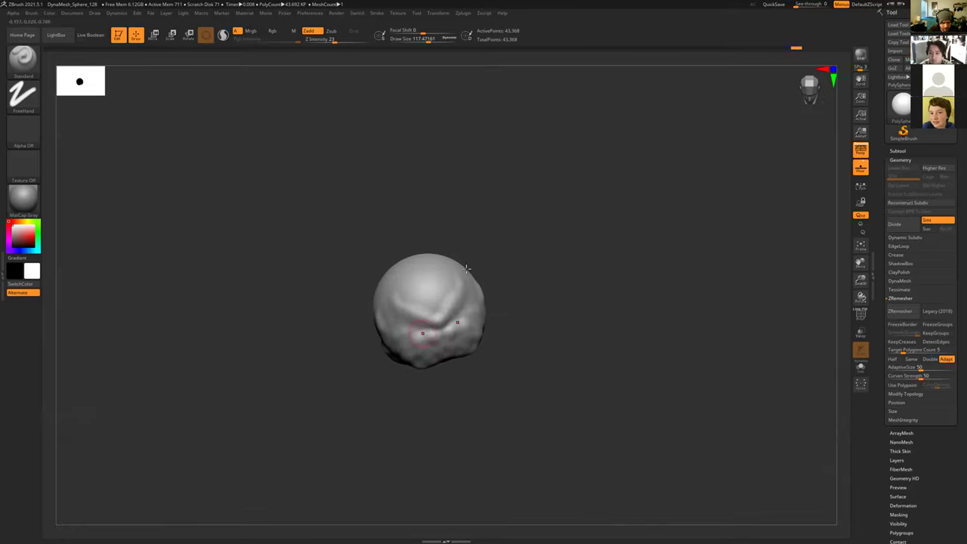
{"action": "mouse_move", "coordinate": [533, 269]}
{"action": "right_mouse_down"}
{"action": "mouse_move", "coordinate": [537, 235]}
{"action": "mouse_move", "coordinate": [533, 258]}
{"action": "mouse_move", "coordinate": [553, 276]}
{"action": "mouse_move", "coordinate": [537, 257]}
{"action": "mouse_move", "coordinate": [615, 237]}
{"action": "mouse_move", "coordinate": [665, 304]}
{"action": "mouse_move", "coordinate": [613, 281]}
{"action": "mouse_move", "coordinate": [636, 278]}
{"action": "mouse_move", "coordinate": [626, 271]}
{"action": "mouse_move", "coordinate": [539, 282]}
{"action": "mouse_move", "coordinate": [648, 272]}
{"action": "mouse_move", "coordinate": [579, 279]}
{"action": "mouse_move", "coordinate": [604, 274]}
{"action": "mouse_move", "coordinate": [593, 313]}
{"action": "right_mouse_up"}
{"action": "mouse_move", "coordinate": [521, 336]}
{"action": "left_mouse_down", "text": "alt"}
{"action": "mouse_move", "coordinate": [559, 292]}
{"action": "mouse_move", "coordinate": [594, 284]}
{"action": "mouse_move", "coordinate": [596, 296]}
{"action": "mouse_move", "coordinate": [620, 295]}
{"action": "left_mouse_up", "text": "alt"}
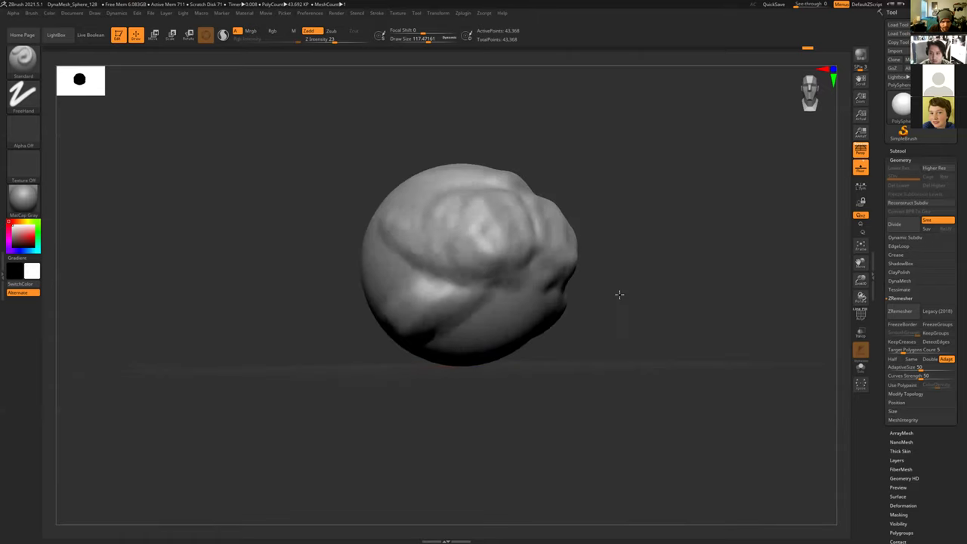
{"action": "right_click_drag", "start_coordinate": [620, 294], "coordinate": [691, 284]}
{"action": "mouse_move", "coordinate": [612, 274]}
{"action": "right_mouse_down"}
{"action": "mouse_move", "coordinate": [613, 265]}
{"action": "mouse_move", "coordinate": [572, 272]}
{"action": "mouse_move", "coordinate": [512, 255]}
{"action": "mouse_move", "coordinate": [607, 265]}
{"action": "mouse_move", "coordinate": [569, 293]}
{"action": "right_mouse_up"}
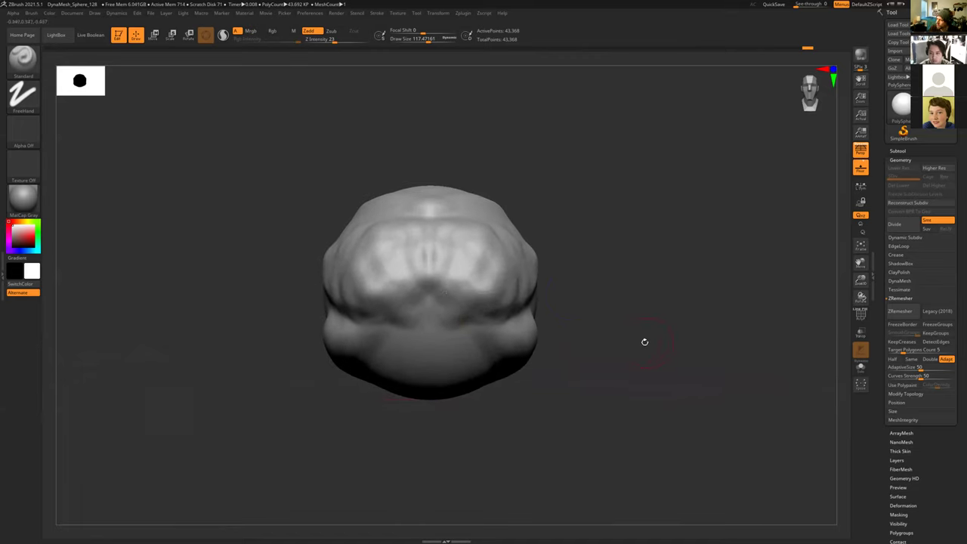
{"action": "mouse_move", "coordinate": [620, 338]}
{"action": "right_mouse_down"}
{"action": "mouse_move", "coordinate": [687, 333]}
{"action": "mouse_move", "coordinate": [658, 345]}
{"action": "right_mouse_up"}
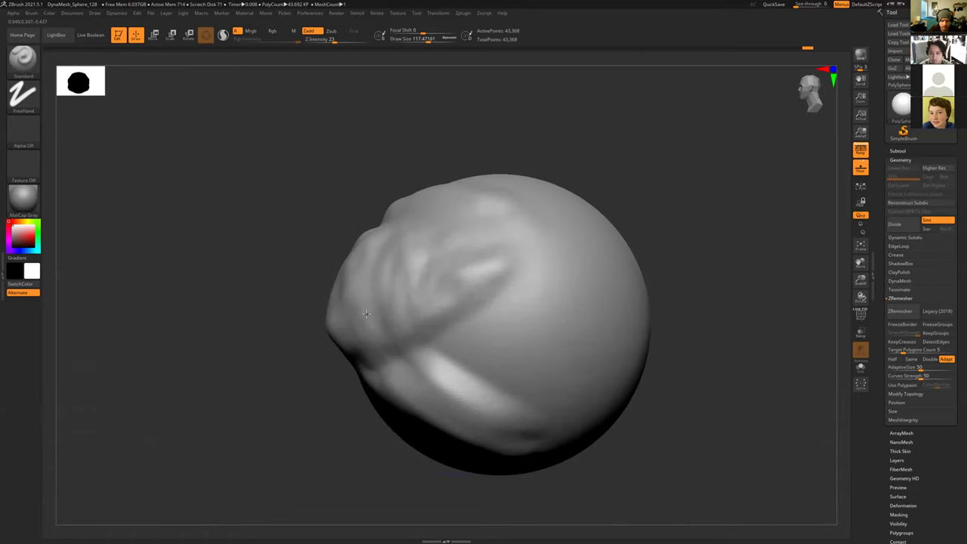
Step: Add volume to the upper side of the form and along the middle of the front mass
{"action": "mouse_move", "coordinate": [296, 269]}
{"action": "right_mouse_down", "text": "ctrl"}
{"action": "mouse_move", "coordinate": [345, 282]}
{"action": "mouse_move", "coordinate": [343, 307]}
{"action": "mouse_move", "coordinate": [583, 394]}
{"action": "mouse_move", "coordinate": [602, 345]}
{"action": "mouse_move", "coordinate": [581, 333]}
{"action": "mouse_move", "coordinate": [630, 315]}
{"action": "mouse_move", "coordinate": [542, 322]}
{"action": "mouse_move", "coordinate": [406, 270]}
{"action": "right_mouse_up", "text": "ctrl"}
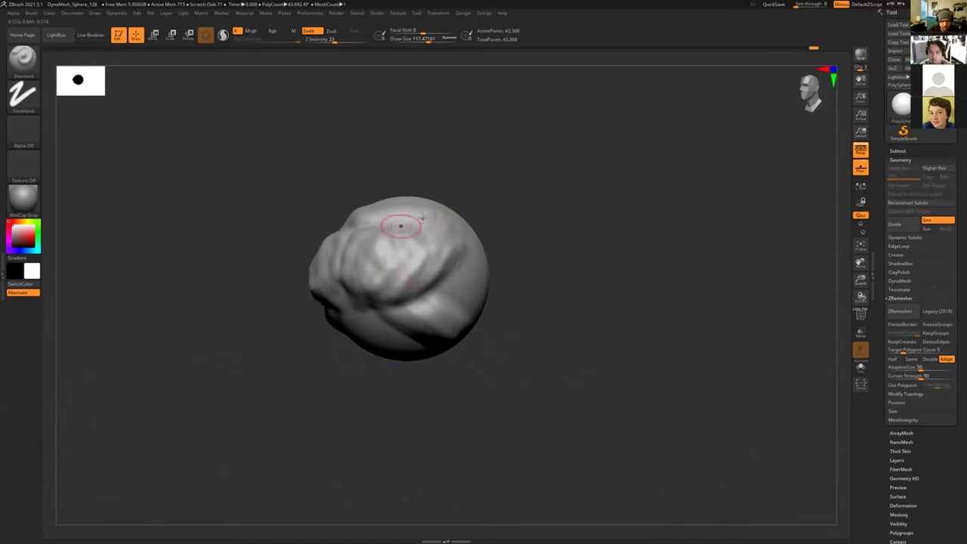
{"action": "right_click_drag", "start_coordinate": [468, 273], "coordinate": [565, 310]}
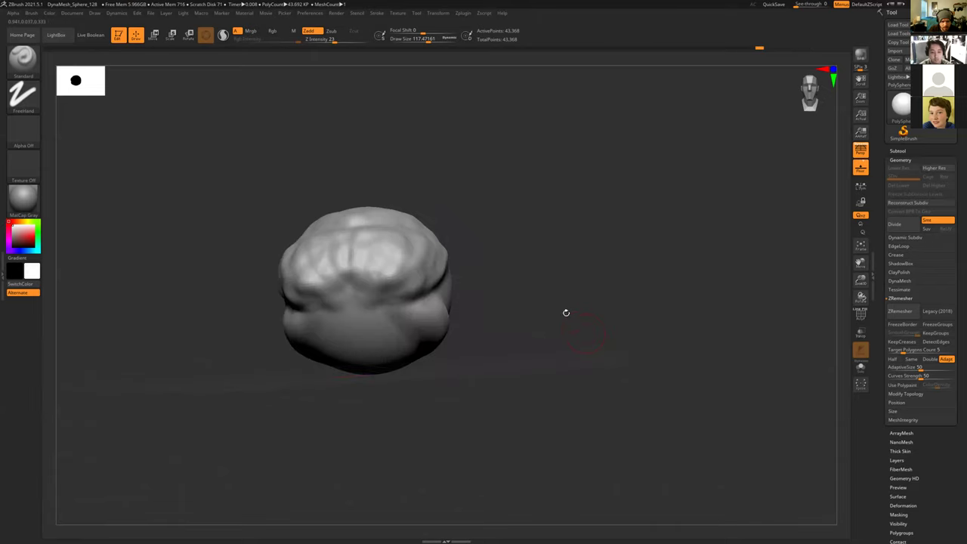
{"action": "left_click_drag", "start_coordinate": [391, 288], "coordinate": [390, 291]}
{"action": "mouse_move", "coordinate": [382, 253]}
{"action": "left_mouse_down"}
{"action": "mouse_move", "coordinate": [375, 291]}
{"action": "mouse_move", "coordinate": [362, 291]}
{"action": "left_mouse_up"}
Step: Fill out the front mass into two rounded mirrored lobes divided by a narrow centre line
{"action": "mouse_move", "coordinate": [593, 269]}
{"action": "left_mouse_down", "text": "alt"}
{"action": "mouse_move", "coordinate": [602, 257]}
{"action": "mouse_move", "coordinate": [567, 274]}
{"action": "mouse_move", "coordinate": [641, 269]}
{"action": "mouse_move", "coordinate": [607, 263]}
{"action": "left_mouse_up", "text": "alt"}
{"action": "right_click_drag", "start_coordinate": [607, 262], "coordinate": [330, 243]}
{"action": "left_click_drag", "start_coordinate": [329, 244], "coordinate": [311, 265]}
{"action": "right_click_drag", "start_coordinate": [311, 265], "coordinate": [354, 182]}
{"action": "mouse_move", "coordinate": [483, 203]}
{"action": "right_mouse_down", "text": "ctrl"}
{"action": "mouse_move", "coordinate": [516, 216]}
{"action": "mouse_move", "coordinate": [367, 211]}
{"action": "mouse_move", "coordinate": [309, 189]}
{"action": "mouse_move", "coordinate": [294, 201]}
{"action": "mouse_move", "coordinate": [296, 211]}
{"action": "mouse_move", "coordinate": [354, 207]}
{"action": "mouse_move", "coordinate": [315, 210]}
{"action": "mouse_move", "coordinate": [325, 242]}
{"action": "mouse_move", "coordinate": [360, 279]}
{"action": "mouse_move", "coordinate": [320, 349]}
{"action": "mouse_move", "coordinate": [287, 277]}
{"action": "mouse_move", "coordinate": [257, 268]}
{"action": "mouse_move", "coordinate": [613, 332]}
{"action": "mouse_move", "coordinate": [554, 268]}
{"action": "mouse_move", "coordinate": [386, 158]}
{"action": "mouse_move", "coordinate": [343, 201]}
{"action": "mouse_move", "coordinate": [352, 209]}
{"action": "mouse_move", "coordinate": [317, 253]}
{"action": "mouse_move", "coordinate": [323, 311]}
{"action": "mouse_move", "coordinate": [367, 307]}
{"action": "mouse_move", "coordinate": [279, 354]}
{"action": "mouse_move", "coordinate": [283, 384]}
{"action": "mouse_move", "coordinate": [264, 350]}
{"action": "mouse_move", "coordinate": [305, 358]}
{"action": "mouse_move", "coordinate": [288, 363]}
{"action": "mouse_move", "coordinate": [295, 344]}
{"action": "mouse_move", "coordinate": [333, 325]}
{"action": "right_mouse_up", "text": "ctrl"}
{"action": "right_click_drag", "start_coordinate": [522, 301], "coordinate": [515, 291]}
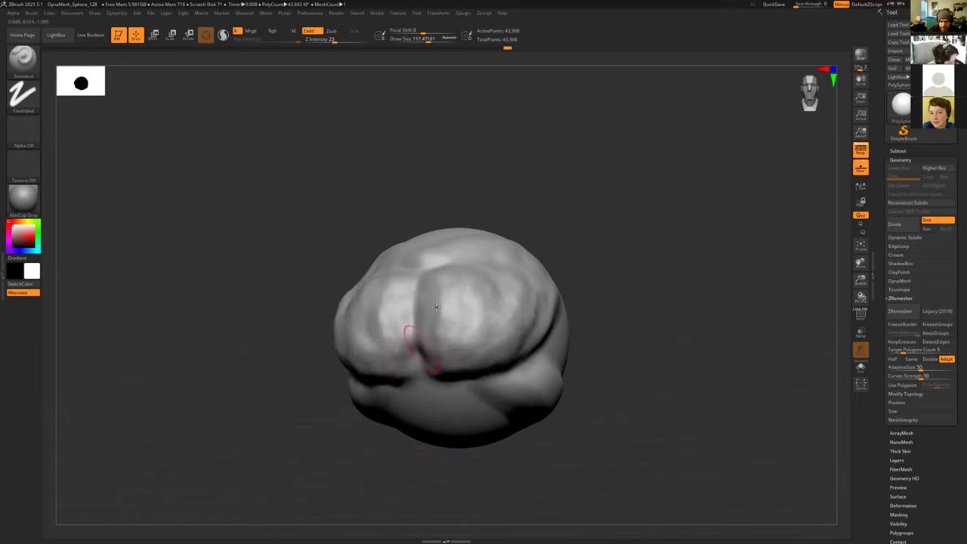
{"action": "left_click_drag", "start_coordinate": [522, 225], "coordinate": [553, 294]}
{"action": "mouse_move", "coordinate": [562, 289]}
{"action": "right_mouse_down"}
{"action": "mouse_move", "coordinate": [503, 408]}
{"action": "mouse_move", "coordinate": [465, 306]}
{"action": "right_mouse_up"}
{"action": "mouse_move", "coordinate": [530, 391]}
{"action": "right_mouse_down"}
{"action": "mouse_move", "coordinate": [544, 363]}
{"action": "mouse_move", "coordinate": [562, 356]}
{"action": "mouse_move", "coordinate": [584, 384]}
{"action": "mouse_move", "coordinate": [567, 443]}
{"action": "mouse_move", "coordinate": [626, 398]}
{"action": "right_mouse_up"}
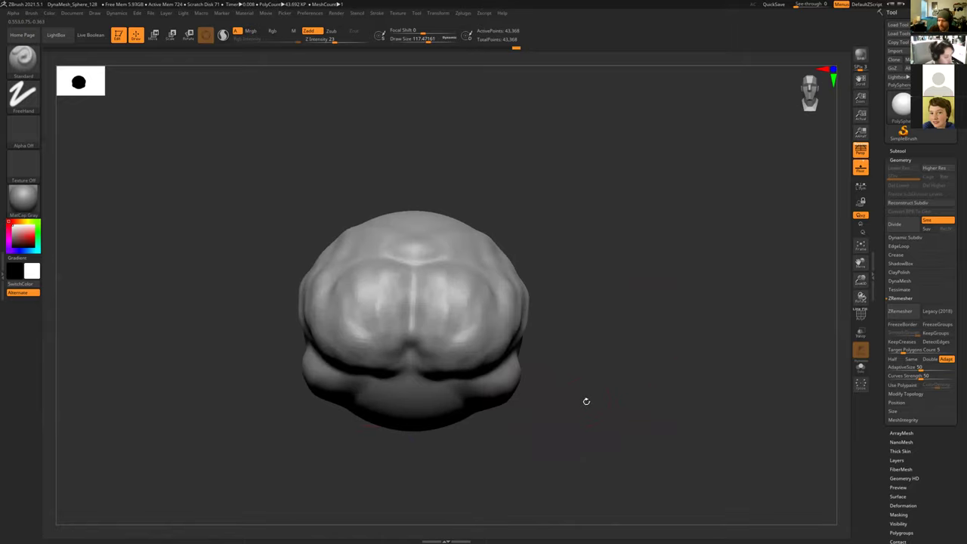
{"action": "left_click_drag", "start_coordinate": [585, 398], "coordinate": [561, 394]}
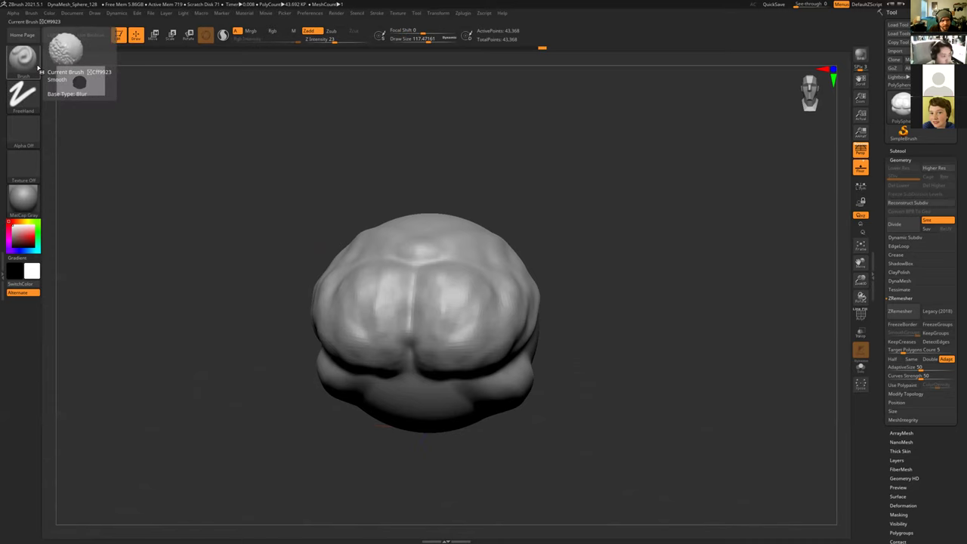
Step: Compare the active Standard brush with the temporary Smooth brush and its settings
{"action": "key", "text": "shift"}
{"action": "key", "text": "shift"}
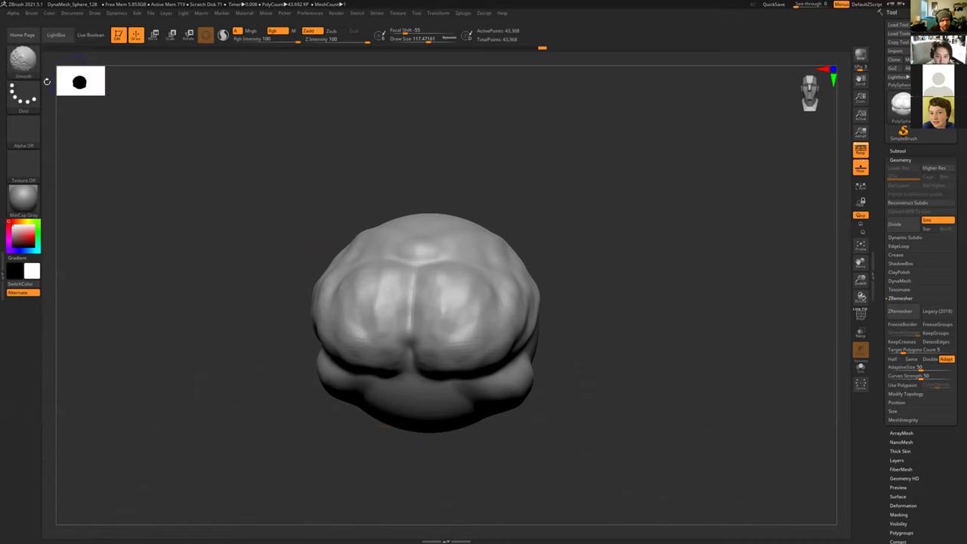
{"action": "key", "text": "shift"}
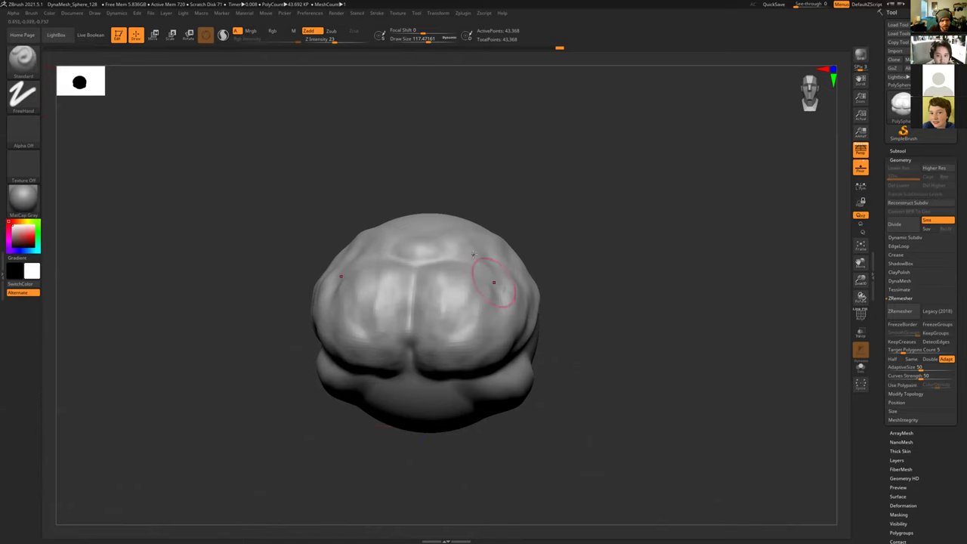
{"action": "key", "text": "shift"}
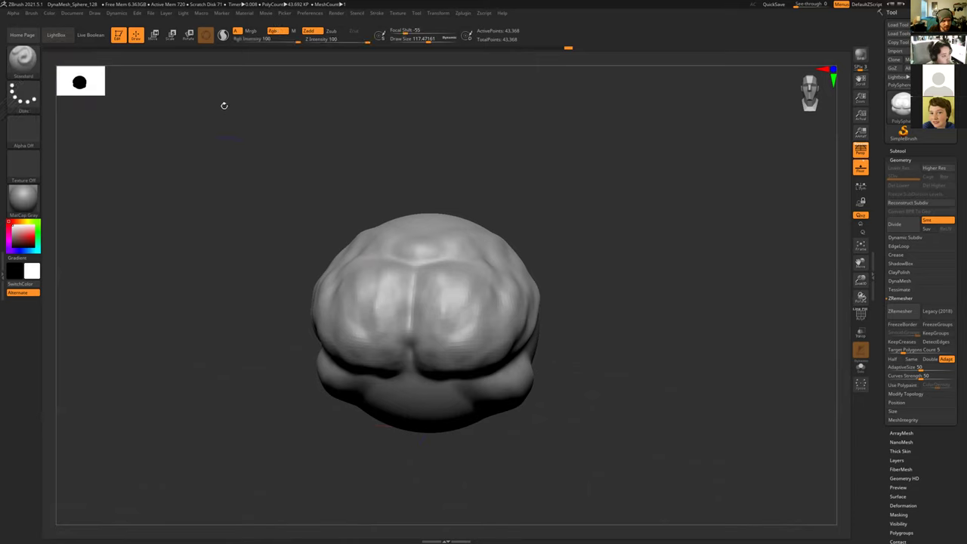
{"action": "key", "text": "shift"}
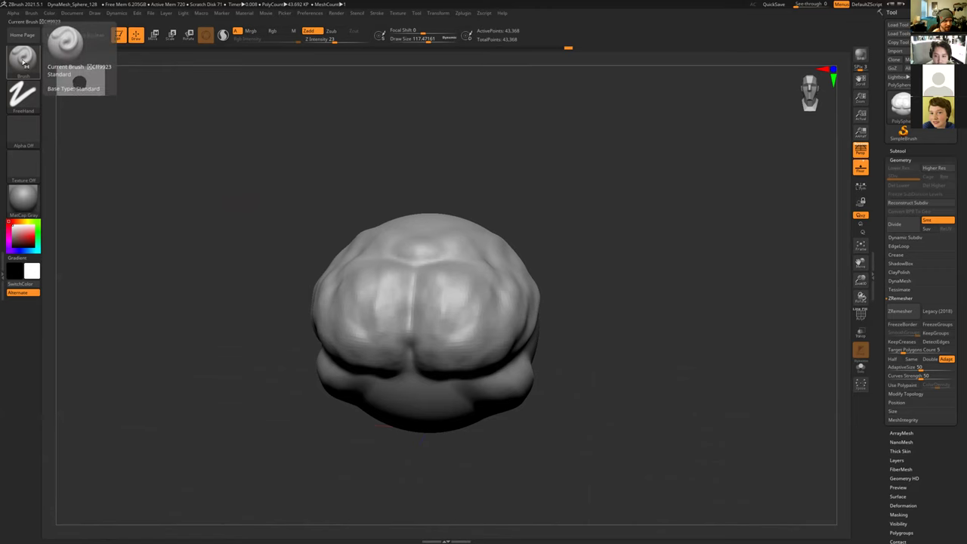
Step: Look through the brush slot and the Tool palette's subpalettes, from Geometry and ZRemesher to Export
{"action": "left_click", "coordinate": [24, 64]}
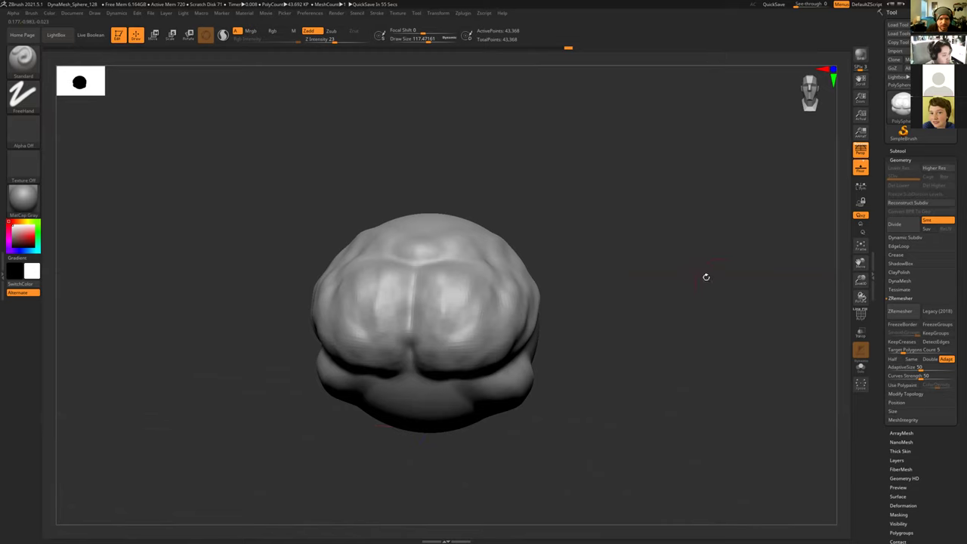
{"action": "scroll", "coordinate": [883, 423], "scroll_direction": "down", "scroll_amount": 3}
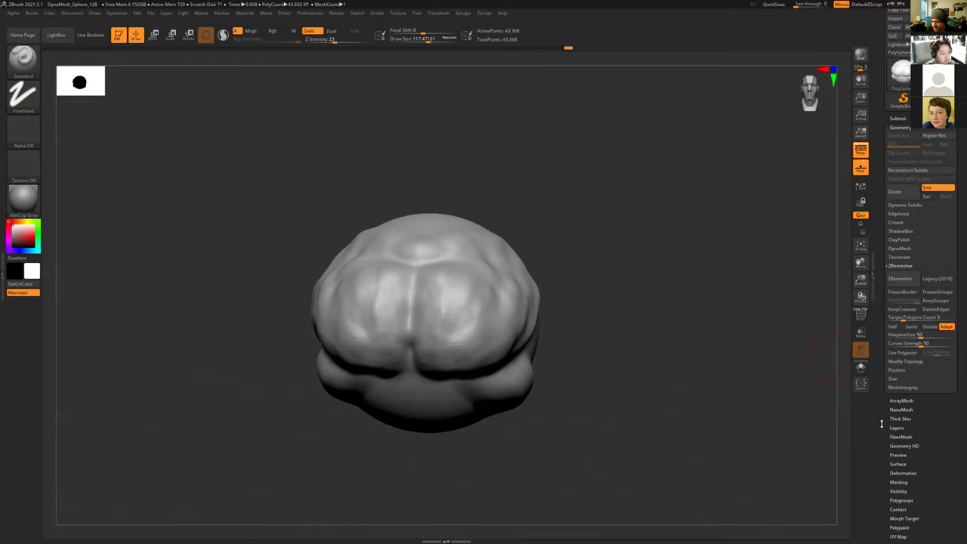
{"action": "scroll", "coordinate": [882, 423], "scroll_direction": "up", "scroll_amount": 2}
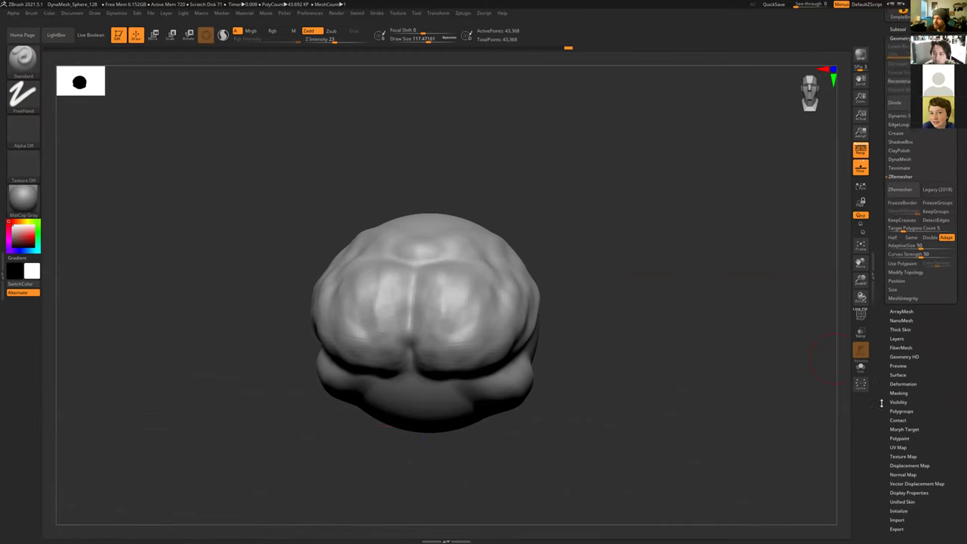
{"action": "scroll", "coordinate": [884, 423], "scroll_direction": "up", "scroll_amount": 2}
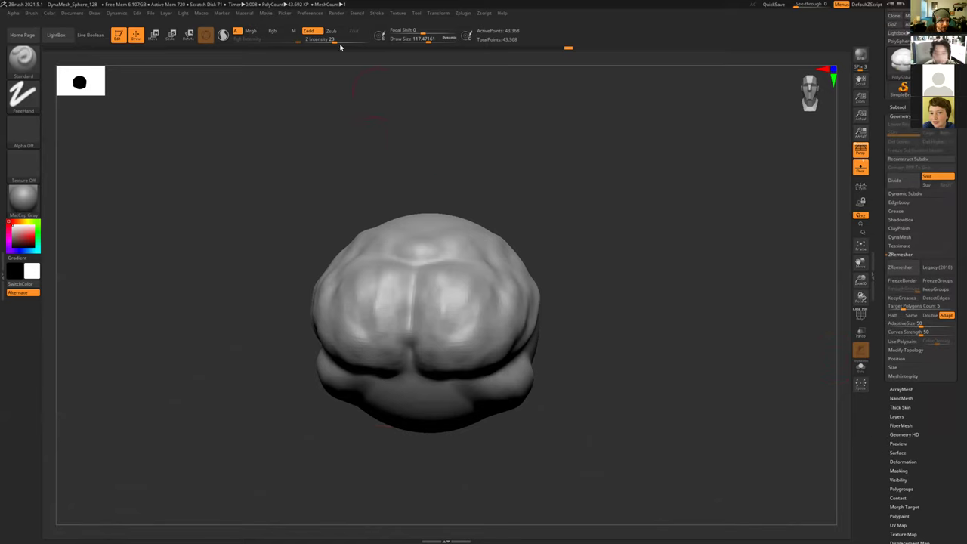
{"action": "left_click", "coordinate": [400, 13]}
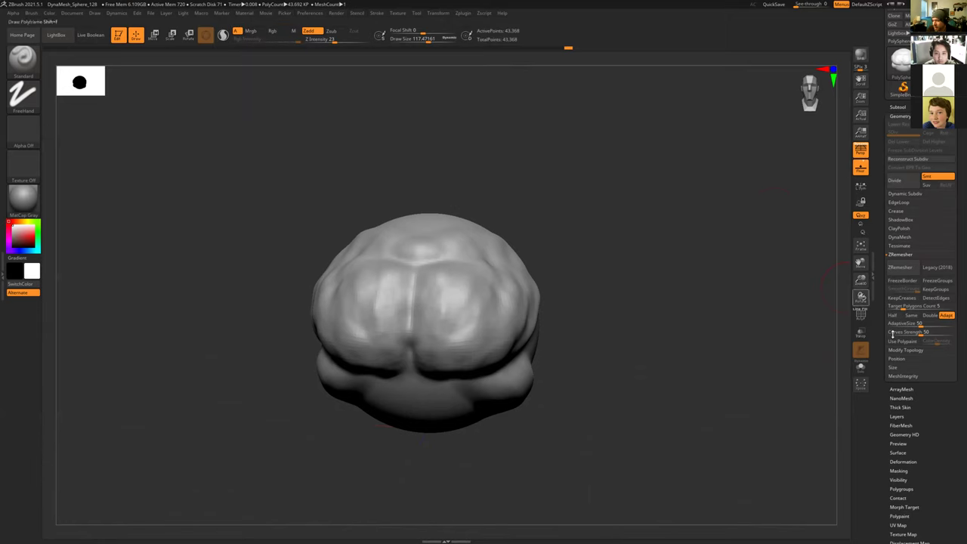
{"action": "scroll", "coordinate": [884, 326], "scroll_direction": "down", "scroll_amount": 3}
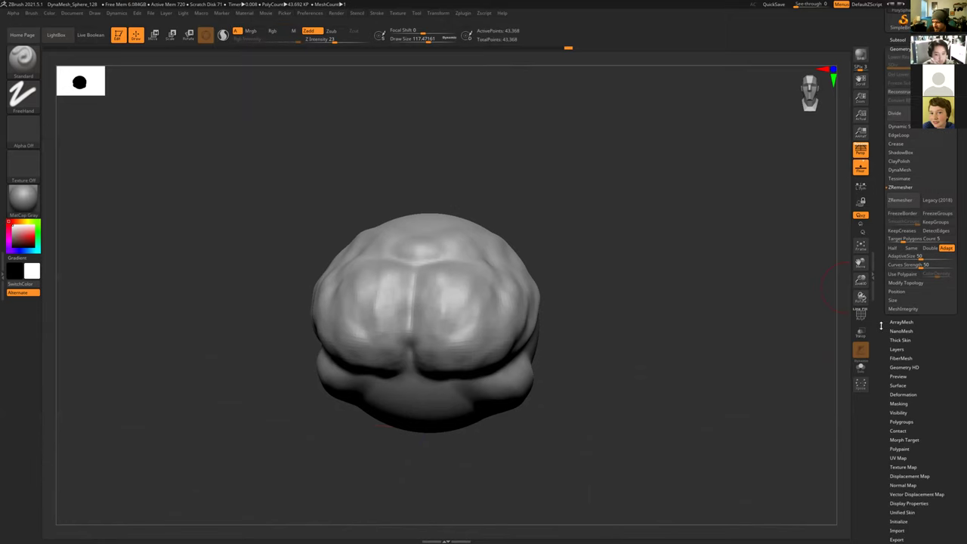
{"action": "scroll", "coordinate": [881, 326], "scroll_direction": "up", "scroll_amount": 5}
{"action": "scroll", "coordinate": [881, 326], "scroll_direction": "down", "scroll_amount": 2}
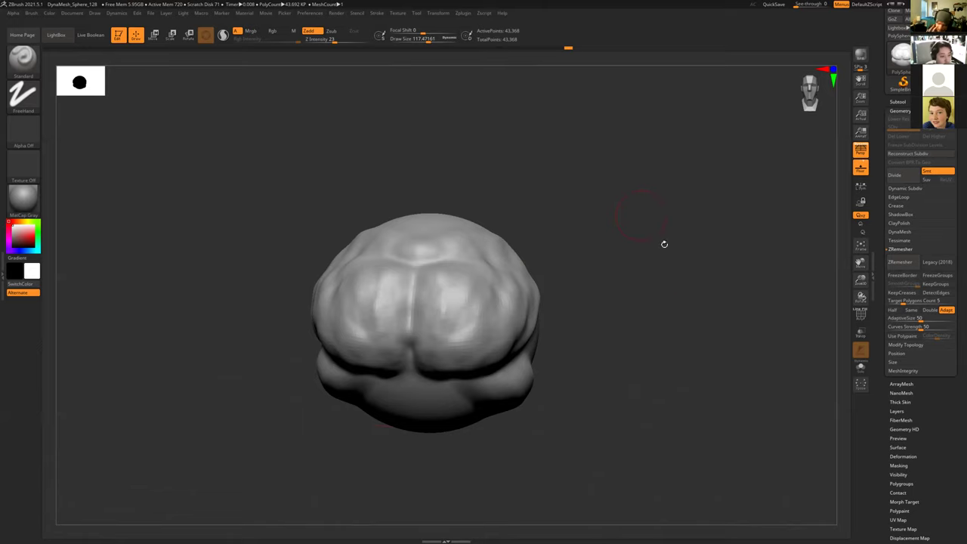
Step: Smooth out the centre line and surface lumps across the two front lobes with the Smooth brush
{"action": "mouse_move", "coordinate": [666, 326]}
{"action": "left_mouse_down", "text": "shift"}
{"action": "mouse_move", "coordinate": [645, 333]}
{"action": "mouse_move", "coordinate": [666, 344]}
{"action": "mouse_move", "coordinate": [687, 330]}
{"action": "mouse_move", "coordinate": [629, 340]}
{"action": "mouse_move", "coordinate": [637, 356]}
{"action": "left_mouse_up", "text": "shift"}
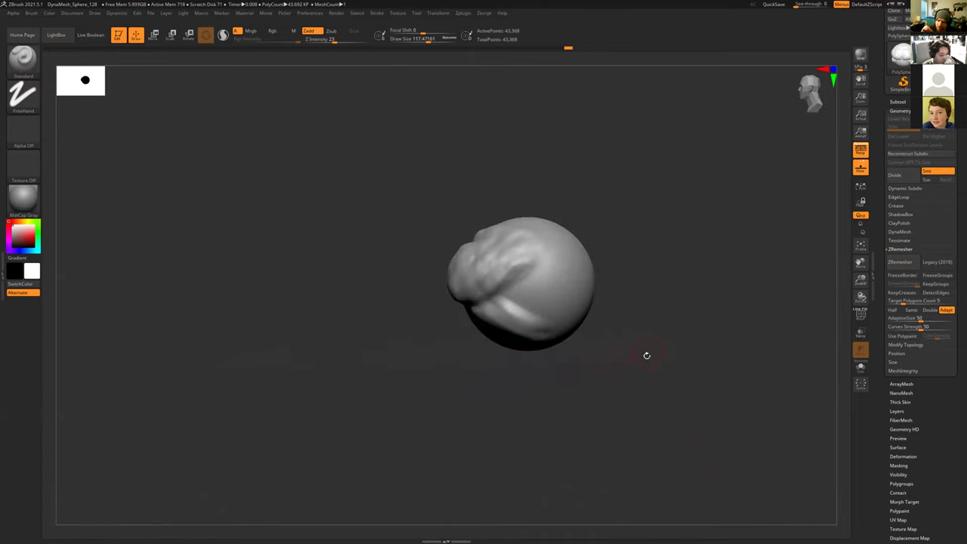
{"action": "left_click_drag", "start_coordinate": [648, 351], "coordinate": [648, 372]}
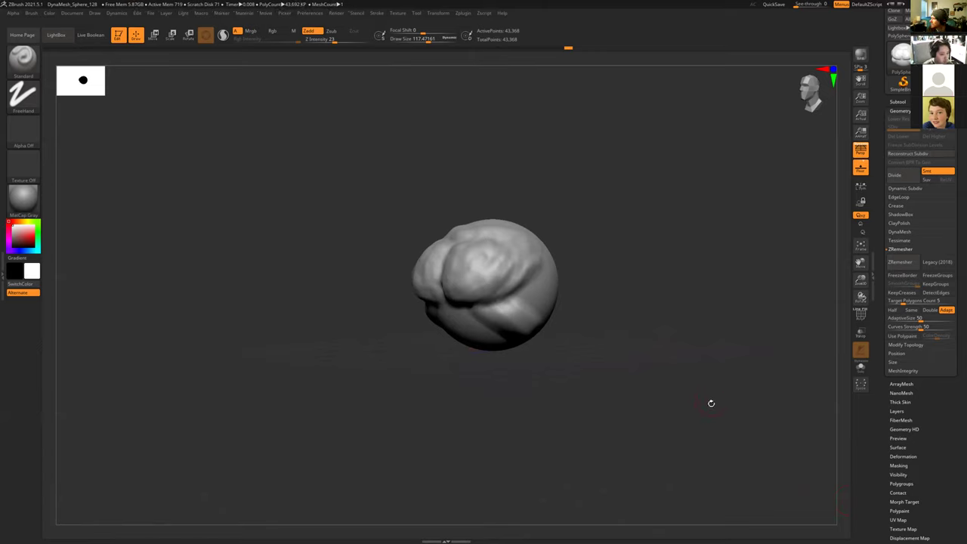
{"action": "mouse_move", "coordinate": [671, 362]}
{"action": "left_mouse_down", "text": "shift"}
{"action": "mouse_move", "coordinate": [667, 348]}
{"action": "mouse_move", "coordinate": [592, 343]}
{"action": "left_mouse_up", "text": "shift"}
{"action": "mouse_move", "coordinate": [620, 309]}
{"action": "left_mouse_down", "text": "alt"}
{"action": "mouse_move", "coordinate": [632, 292]}
{"action": "mouse_move", "coordinate": [686, 305]}
{"action": "mouse_move", "coordinate": [642, 224]}
{"action": "mouse_move", "coordinate": [604, 210]}
{"action": "left_mouse_up", "text": "alt"}
{"action": "mouse_move", "coordinate": [421, 153]}
{"action": "left_mouse_down", "text": "alt"}
{"action": "mouse_move", "coordinate": [395, 154]}
{"action": "mouse_move", "coordinate": [380, 201]}
{"action": "mouse_move", "coordinate": [356, 228]}
{"action": "left_mouse_up", "text": "alt"}
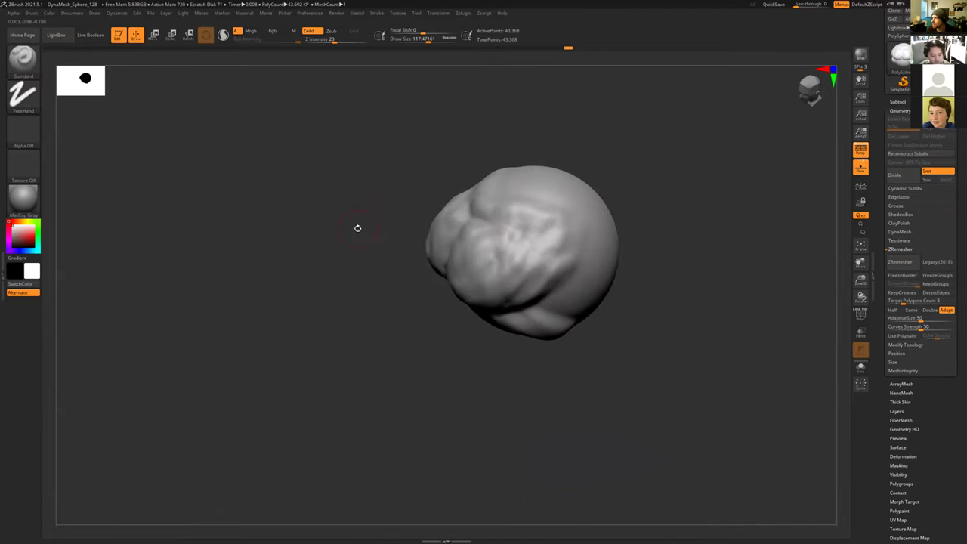
{"action": "left_click_drag", "start_coordinate": [402, 320], "coordinate": [356, 355]}
{"action": "mouse_move", "coordinate": [591, 278]}
{"action": "left_mouse_down"}
{"action": "mouse_move", "coordinate": [611, 259]}
{"action": "mouse_move", "coordinate": [378, 276]}
{"action": "mouse_move", "coordinate": [449, 305]}
{"action": "mouse_move", "coordinate": [454, 334]}
{"action": "mouse_move", "coordinate": [500, 323]}
{"action": "mouse_move", "coordinate": [449, 340]}
{"action": "left_mouse_up"}
{"action": "key", "text": "shift"}
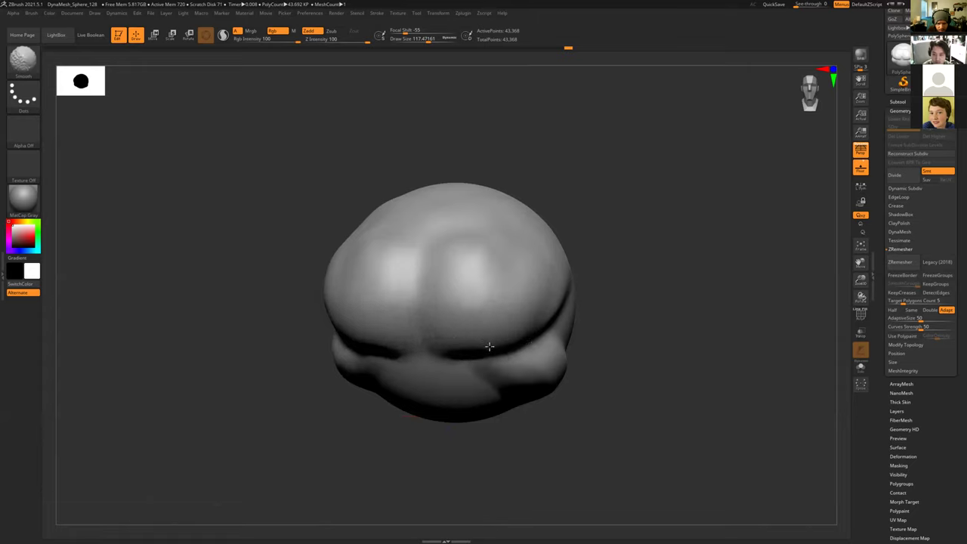
Step: Smooth the remaining unevenness on the side and upper surface of the front mass
{"action": "left_click_drag", "start_coordinate": [602, 369], "coordinate": [454, 341]}
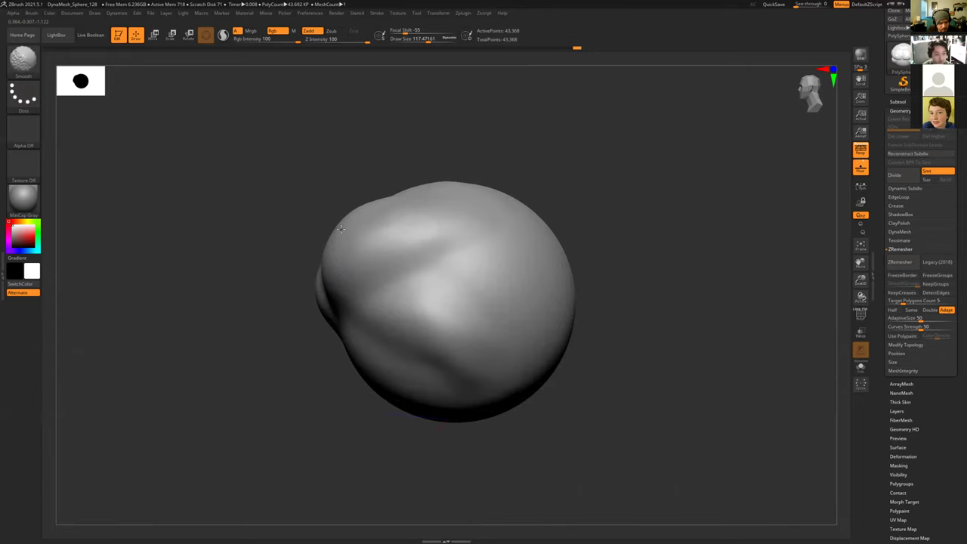
{"action": "left_click_drag", "start_coordinate": [293, 188], "coordinate": [299, 254]}
{"action": "left_click_drag", "start_coordinate": [361, 221], "coordinate": [345, 210], "text": "shift"}
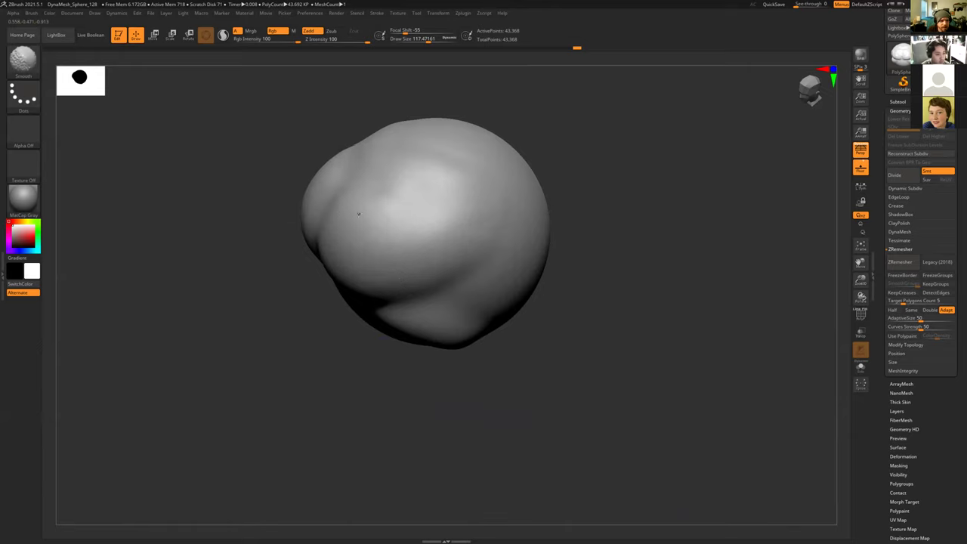
{"action": "left_click_drag", "start_coordinate": [404, 189], "coordinate": [384, 223], "text": "shift"}
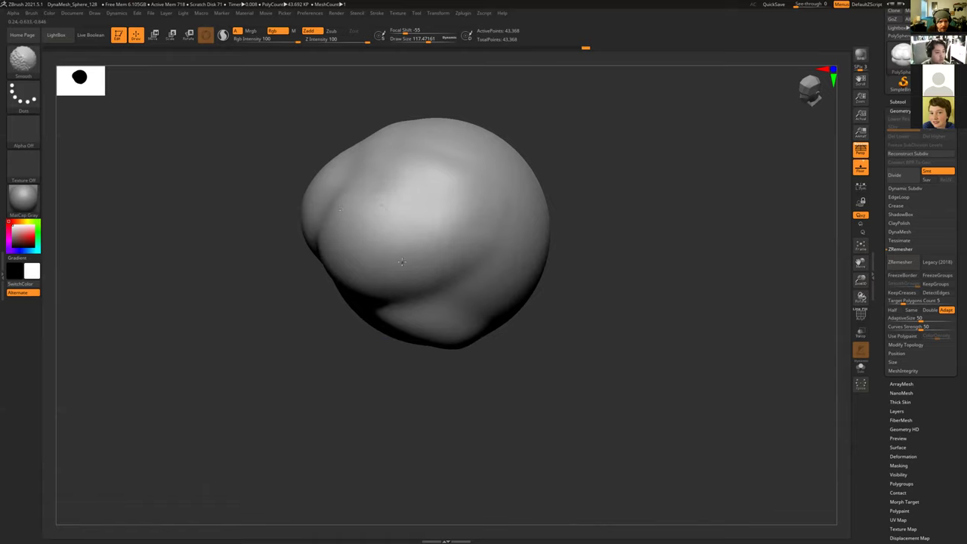
Step: Raise a pair of small mirrored bumps at the front of the form and smooth them flat
{"action": "left_click_drag", "start_coordinate": [262, 315], "coordinate": [362, 389], "text": "alt"}
{"action": "mouse_move", "coordinate": [464, 270]}
{"action": "left_mouse_down"}
{"action": "mouse_move", "coordinate": [453, 283]}
{"action": "mouse_move", "coordinate": [474, 262]}
{"action": "mouse_move", "coordinate": [464, 281]}
{"action": "left_mouse_up"}
{"action": "mouse_move", "coordinate": [268, 220]}
{"action": "left_mouse_down"}
{"action": "mouse_move", "coordinate": [283, 232]}
{"action": "mouse_move", "coordinate": [295, 294]}
{"action": "mouse_move", "coordinate": [287, 279]}
{"action": "mouse_move", "coordinate": [302, 287]}
{"action": "left_mouse_up"}
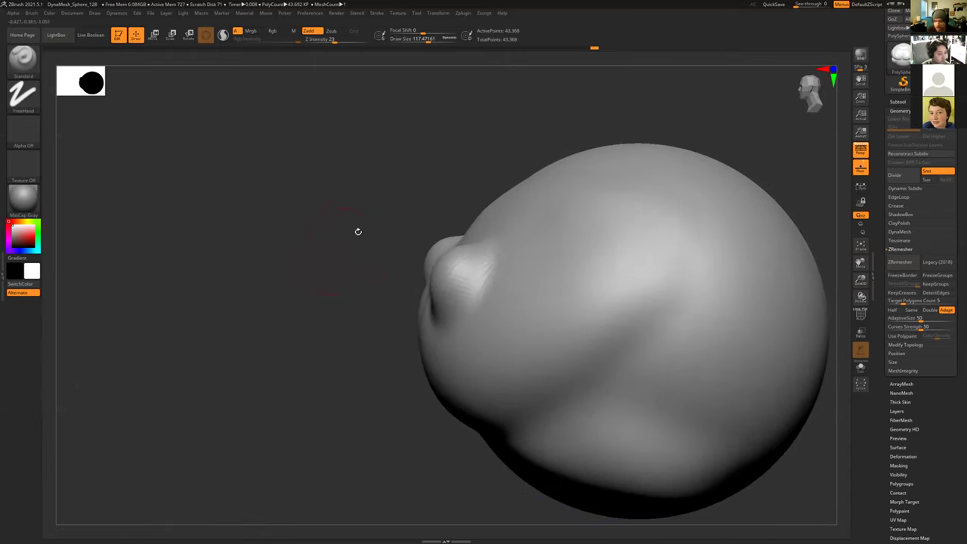
{"action": "mouse_move", "coordinate": [364, 228]}
{"action": "left_mouse_down"}
{"action": "mouse_move", "coordinate": [366, 180]}
{"action": "mouse_move", "coordinate": [365, 199]}
{"action": "mouse_move", "coordinate": [343, 199]}
{"action": "mouse_move", "coordinate": [352, 216]}
{"action": "mouse_move", "coordinate": [477, 286]}
{"action": "left_mouse_up"}
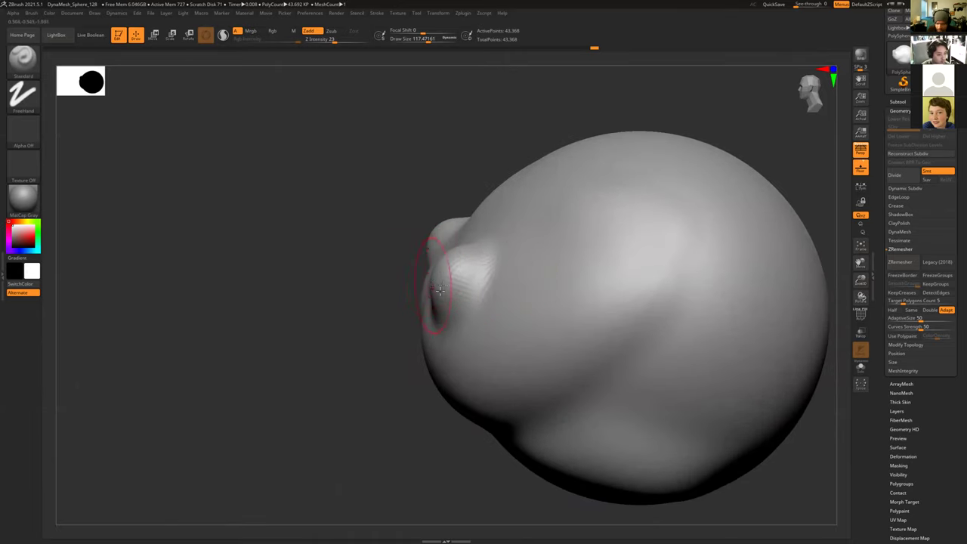
{"action": "mouse_move", "coordinate": [375, 257]}
{"action": "left_mouse_down"}
{"action": "mouse_move", "coordinate": [355, 240]}
{"action": "mouse_move", "coordinate": [358, 255]}
{"action": "mouse_move", "coordinate": [357, 243]}
{"action": "left_mouse_up"}
{"action": "mouse_move", "coordinate": [467, 266]}
{"action": "left_mouse_down", "text": "shift"}
{"action": "mouse_move", "coordinate": [457, 274]}
{"action": "mouse_move", "coordinate": [450, 262]}
{"action": "mouse_move", "coordinate": [435, 293]}
{"action": "mouse_move", "coordinate": [453, 266]}
{"action": "mouse_move", "coordinate": [456, 303]}
{"action": "left_mouse_up", "text": "shift"}
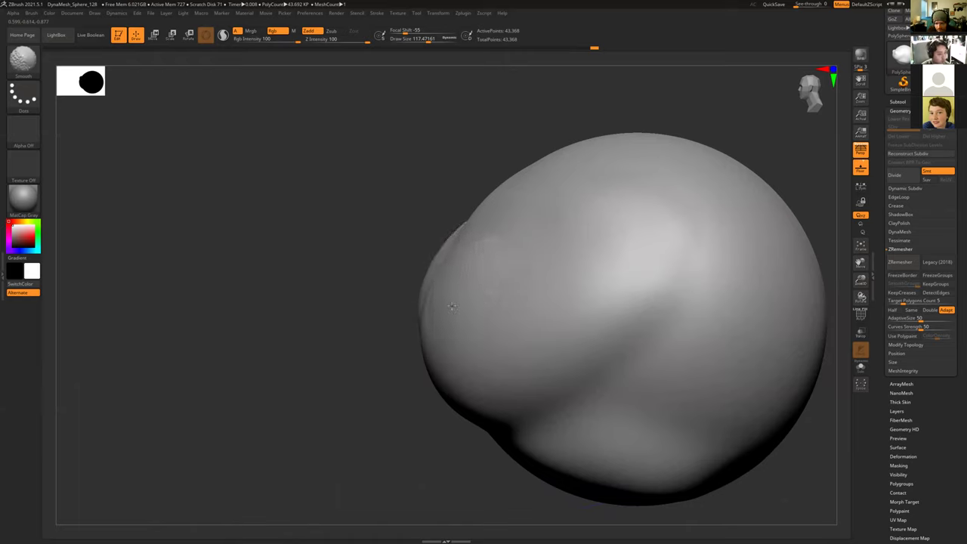
Step: Bring back the mirrored front bumps and blend them gradually into the surrounding surface with the Smooth brush
{"action": "left_click_drag", "start_coordinate": [442, 231], "coordinate": [453, 225]}
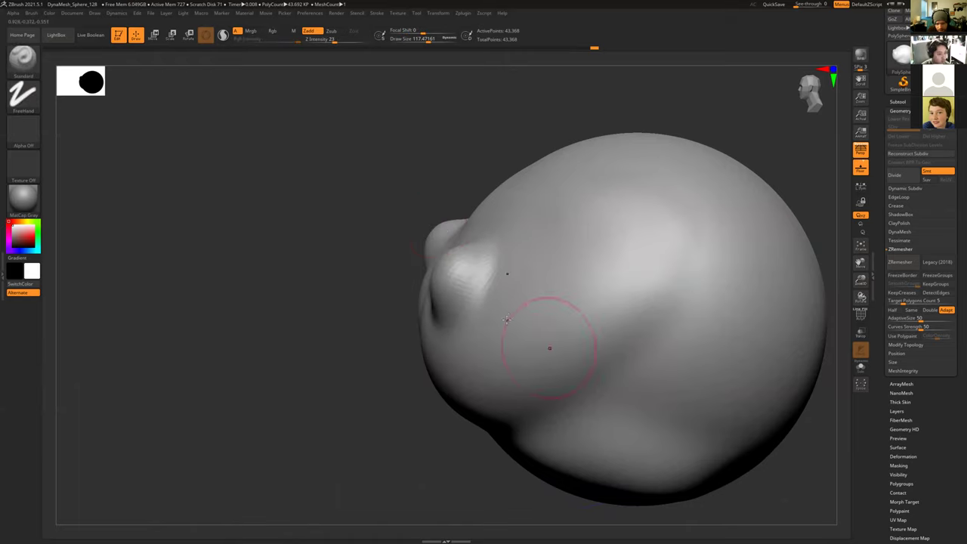
{"action": "left_click_drag", "start_coordinate": [444, 272], "coordinate": [443, 270], "text": "shift"}
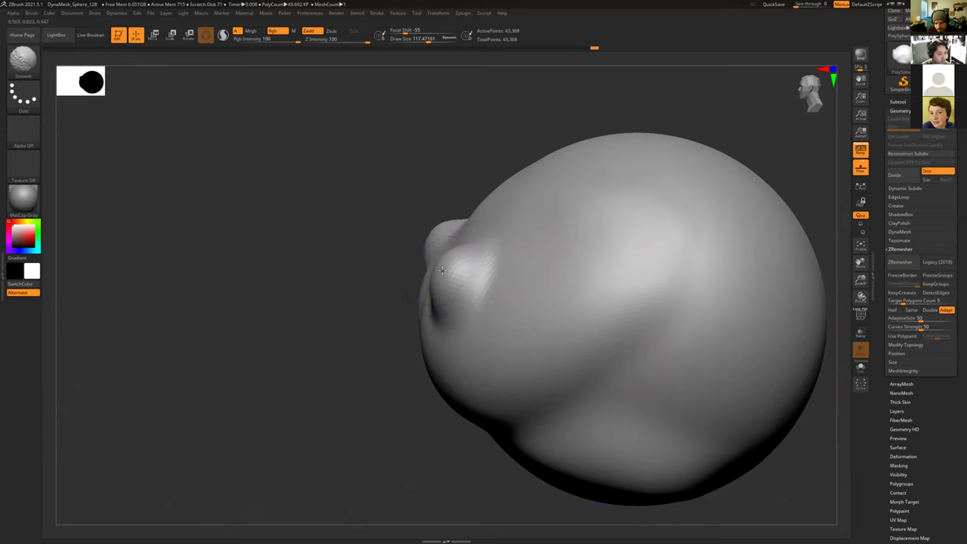
{"action": "mouse_move", "coordinate": [441, 270]}
{"action": "left_mouse_down", "text": "shift"}
{"action": "mouse_move", "coordinate": [451, 271]}
{"action": "mouse_move", "coordinate": [459, 304]}
{"action": "mouse_move", "coordinate": [473, 247]}
{"action": "mouse_move", "coordinate": [460, 273]}
{"action": "mouse_move", "coordinate": [479, 257]}
{"action": "left_mouse_up", "text": "shift"}
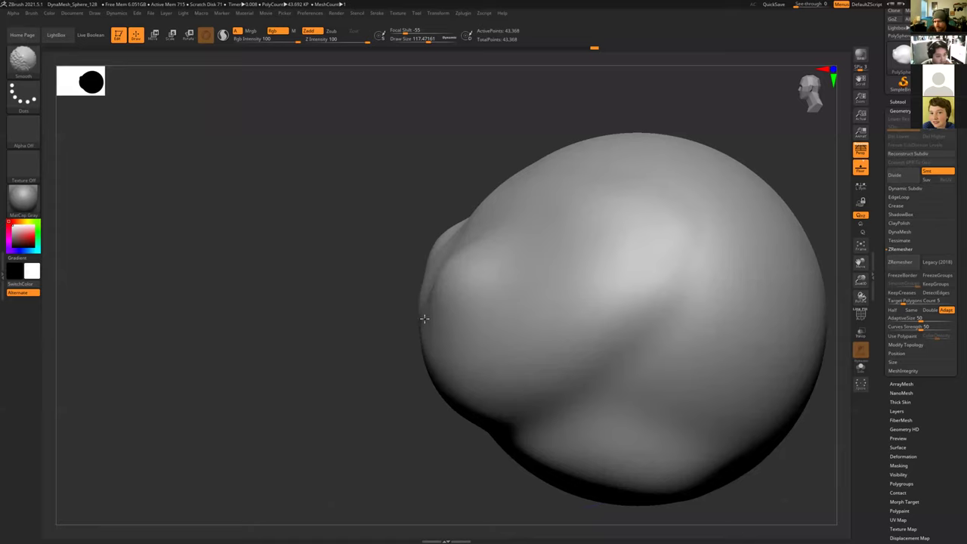
{"action": "left_click_drag", "start_coordinate": [426, 286], "coordinate": [421, 277], "text": "shift"}
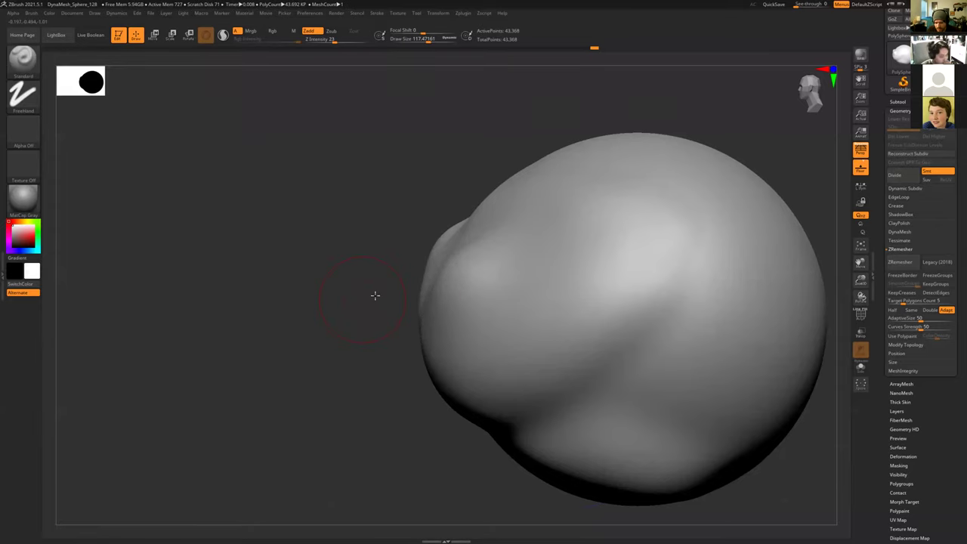
{"action": "left_click_drag", "start_coordinate": [355, 300], "coordinate": [375, 272]}
{"action": "mouse_move", "coordinate": [436, 286]}
{"action": "left_mouse_down", "text": "shift"}
{"action": "mouse_move", "coordinate": [451, 259]}
{"action": "mouse_move", "coordinate": [448, 319]}
{"action": "mouse_move", "coordinate": [455, 283]}
{"action": "mouse_move", "coordinate": [430, 319]}
{"action": "left_mouse_up", "text": "shift"}
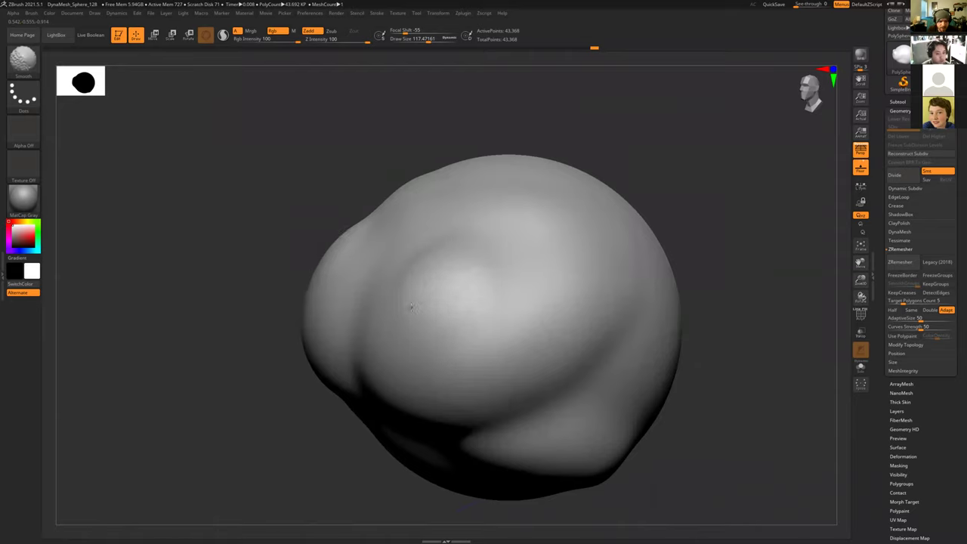
{"action": "left_click_drag", "start_coordinate": [480, 285], "coordinate": [441, 258], "text": "shift"}
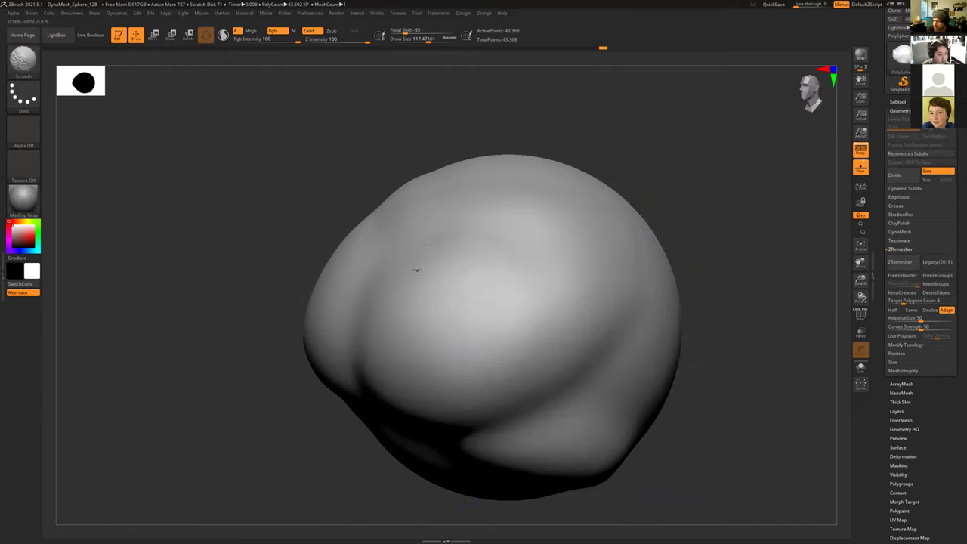
Step: Raise another pair of mirrored bumps on the upper front mass and soften them with the Smooth brush
{"action": "mouse_move", "coordinate": [267, 207]}
{"action": "left_mouse_down"}
{"action": "mouse_move", "coordinate": [283, 233]}
{"action": "mouse_move", "coordinate": [460, 194]}
{"action": "left_mouse_up"}
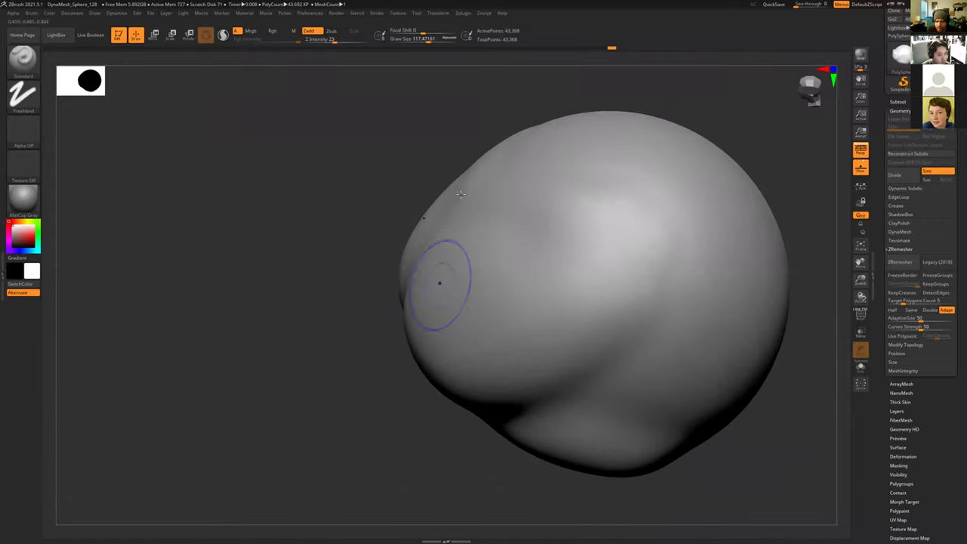
{"action": "key", "text": "shift"}
{"action": "mouse_move", "coordinate": [455, 308]}
{"action": "left_mouse_down"}
{"action": "mouse_move", "coordinate": [455, 283]}
{"action": "mouse_move", "coordinate": [441, 298]}
{"action": "mouse_move", "coordinate": [465, 273]}
{"action": "mouse_move", "coordinate": [438, 259]}
{"action": "mouse_move", "coordinate": [454, 288]}
{"action": "left_mouse_up"}
{"action": "key", "text": "ctrl+z"}
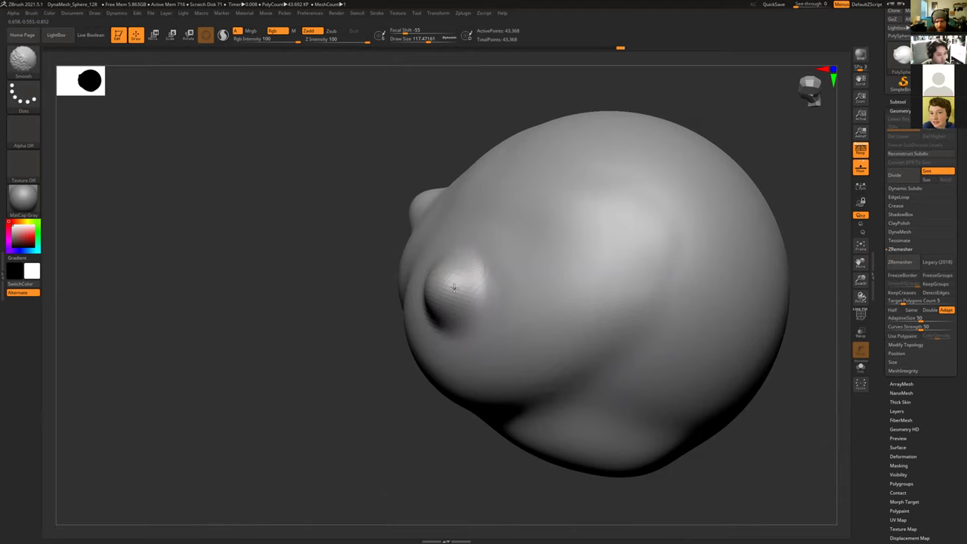
{"action": "left_click_drag", "start_coordinate": [454, 273], "coordinate": [454, 281], "text": "shift"}
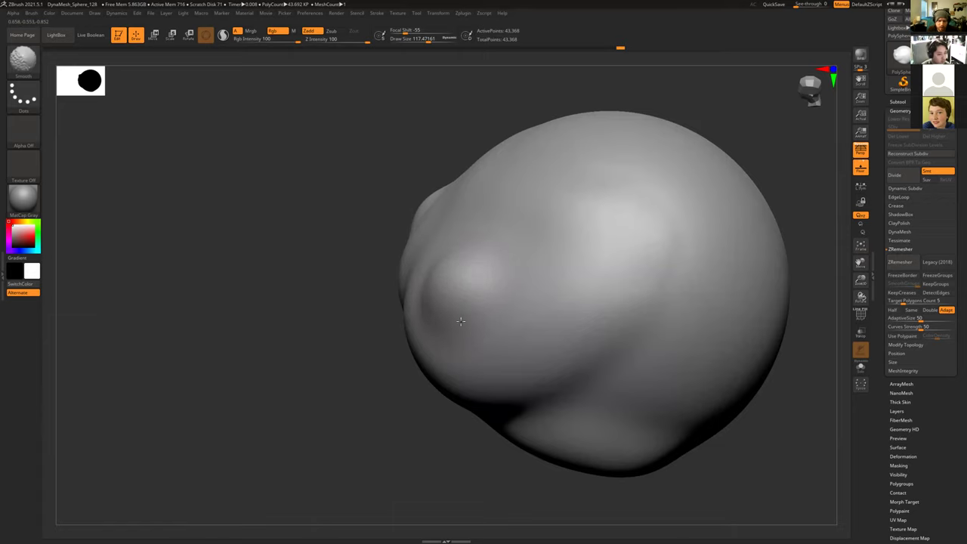
{"action": "mouse_move", "coordinate": [282, 287]}
{"action": "left_mouse_down"}
{"action": "mouse_move", "coordinate": [386, 303]}
{"action": "mouse_move", "coordinate": [345, 272]}
{"action": "mouse_move", "coordinate": [403, 184]}
{"action": "mouse_move", "coordinate": [662, 324]}
{"action": "mouse_move", "coordinate": [678, 222]}
{"action": "mouse_move", "coordinate": [629, 223]}
{"action": "mouse_move", "coordinate": [652, 307]}
{"action": "mouse_move", "coordinate": [633, 334]}
{"action": "mouse_move", "coordinate": [559, 274]}
{"action": "left_mouse_up"}
{"action": "key", "text": "ctrl+z"}
{"action": "key", "text": "ctrl+shift+z"}
Step: View the whole form from the front and side, and open the brush library to examine the available sculpting brushes
{"action": "mouse_move", "coordinate": [602, 247]}
{"action": "left_mouse_down", "text": "alt"}
{"action": "mouse_move", "coordinate": [630, 250]}
{"action": "mouse_move", "coordinate": [641, 265]}
{"action": "mouse_move", "coordinate": [434, 345]}
{"action": "mouse_move", "coordinate": [346, 258]}
{"action": "mouse_move", "coordinate": [417, 289]}
{"action": "mouse_move", "coordinate": [428, 317]}
{"action": "mouse_move", "coordinate": [451, 306]}
{"action": "mouse_move", "coordinate": [404, 358]}
{"action": "mouse_move", "coordinate": [538, 370]}
{"action": "mouse_move", "coordinate": [518, 337]}
{"action": "mouse_move", "coordinate": [511, 287]}
{"action": "mouse_move", "coordinate": [500, 286]}
{"action": "mouse_move", "coordinate": [503, 324]}
{"action": "mouse_move", "coordinate": [537, 280]}
{"action": "mouse_move", "coordinate": [537, 214]}
{"action": "mouse_move", "coordinate": [590, 334]}
{"action": "mouse_move", "coordinate": [579, 336]}
{"action": "left_mouse_up", "text": "alt"}
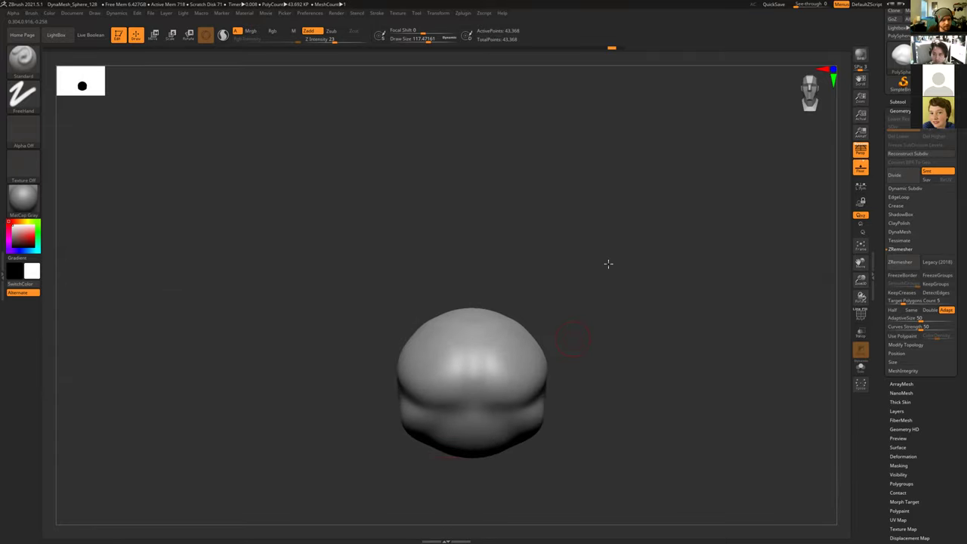
{"action": "left_click_drag", "start_coordinate": [608, 264], "coordinate": [576, 259], "text": "alt"}
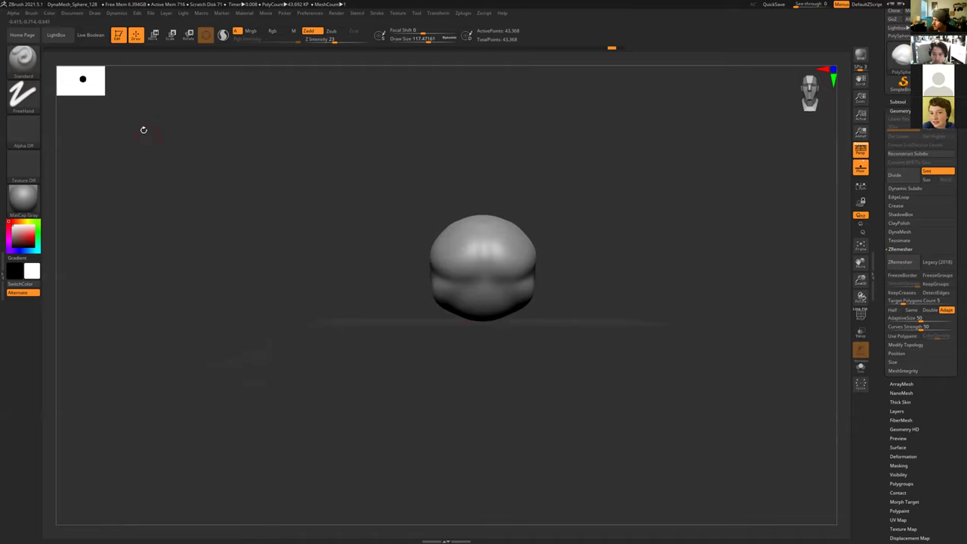
{"action": "left_click_drag", "start_coordinate": [366, 287], "coordinate": [327, 310]}
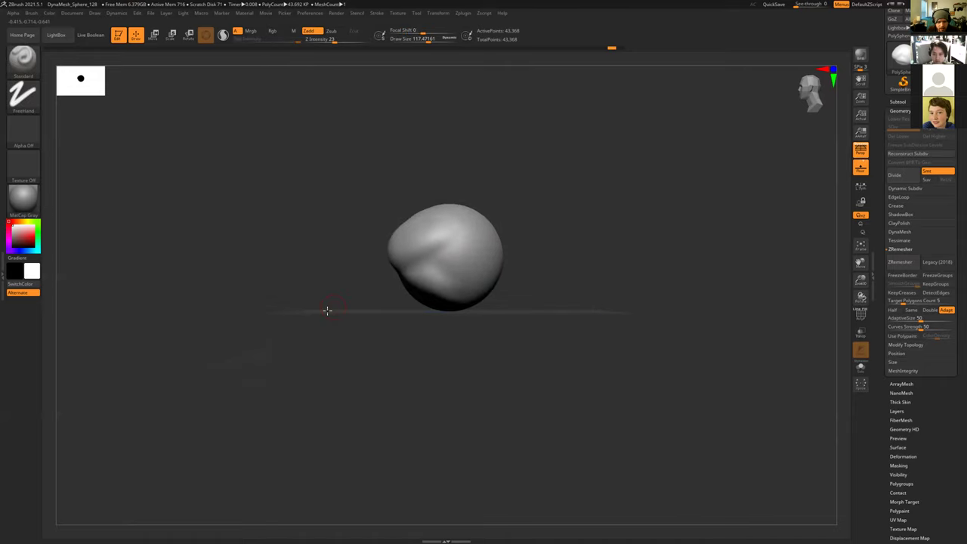
{"action": "key", "text": "f"}
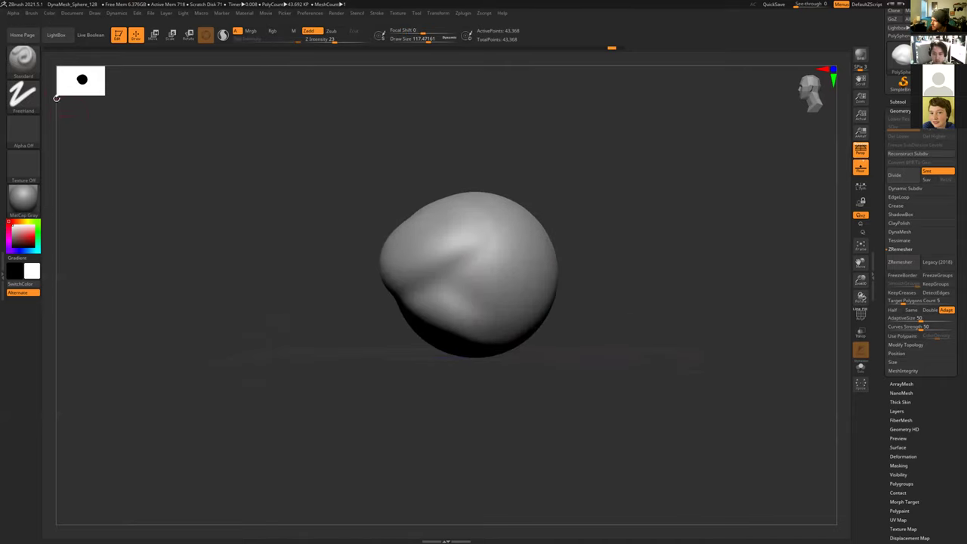
{"action": "left_click", "coordinate": [24, 58]}
{"action": "left_click", "coordinate": [23, 59]}
{"action": "left_click", "coordinate": [23, 59]}
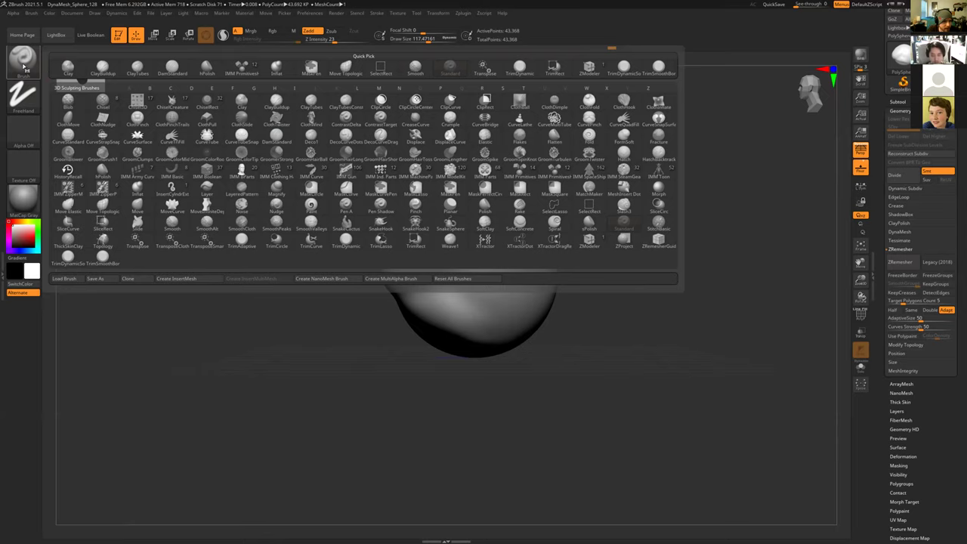
Step: Soften the front lobes and the lower side bulges with the Smooth brush
{"action": "mouse_move", "coordinate": [292, 334]}
{"action": "left_mouse_down"}
{"action": "mouse_move", "coordinate": [322, 337]}
{"action": "mouse_move", "coordinate": [373, 458]}
{"action": "left_mouse_up"}
{"action": "mouse_move", "coordinate": [558, 327]}
{"action": "left_mouse_down", "text": "alt"}
{"action": "mouse_move", "coordinate": [602, 307]}
{"action": "mouse_move", "coordinate": [551, 339]}
{"action": "mouse_move", "coordinate": [633, 360]}
{"action": "mouse_move", "coordinate": [620, 383]}
{"action": "mouse_move", "coordinate": [566, 352]}
{"action": "left_mouse_up", "text": "alt"}
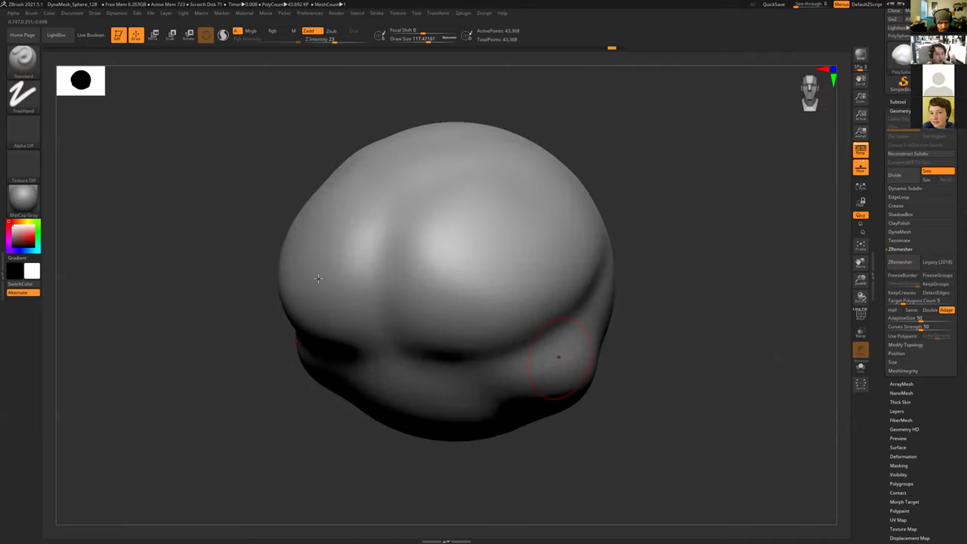
{"action": "mouse_move", "coordinate": [415, 273]}
{"action": "left_mouse_down", "text": "shift"}
{"action": "mouse_move", "coordinate": [397, 283]}
{"action": "mouse_move", "coordinate": [449, 277]}
{"action": "mouse_move", "coordinate": [498, 297]}
{"action": "left_mouse_up", "text": "shift"}
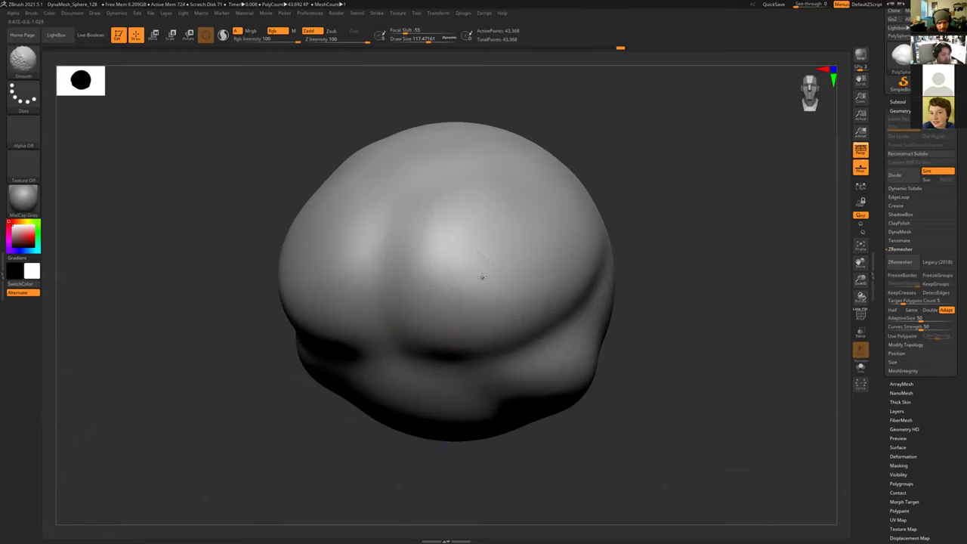
Step: Build up a pair of mirrored mounds on the upper front of the form with Standard brush strokes
{"action": "mouse_move", "coordinate": [418, 201]}
{"action": "left_mouse_down"}
{"action": "mouse_move", "coordinate": [427, 302]}
{"action": "mouse_move", "coordinate": [514, 280]}
{"action": "mouse_move", "coordinate": [460, 300]}
{"action": "mouse_move", "coordinate": [471, 302]}
{"action": "mouse_move", "coordinate": [473, 210]}
{"action": "mouse_move", "coordinate": [462, 295]}
{"action": "mouse_move", "coordinate": [476, 231]}
{"action": "mouse_move", "coordinate": [462, 253]}
{"action": "left_mouse_up"}
{"action": "mouse_move", "coordinate": [672, 313]}
{"action": "left_mouse_down"}
{"action": "mouse_move", "coordinate": [499, 317]}
{"action": "mouse_move", "coordinate": [687, 309]}
{"action": "mouse_move", "coordinate": [692, 277]}
{"action": "mouse_move", "coordinate": [426, 171]}
{"action": "left_mouse_up"}
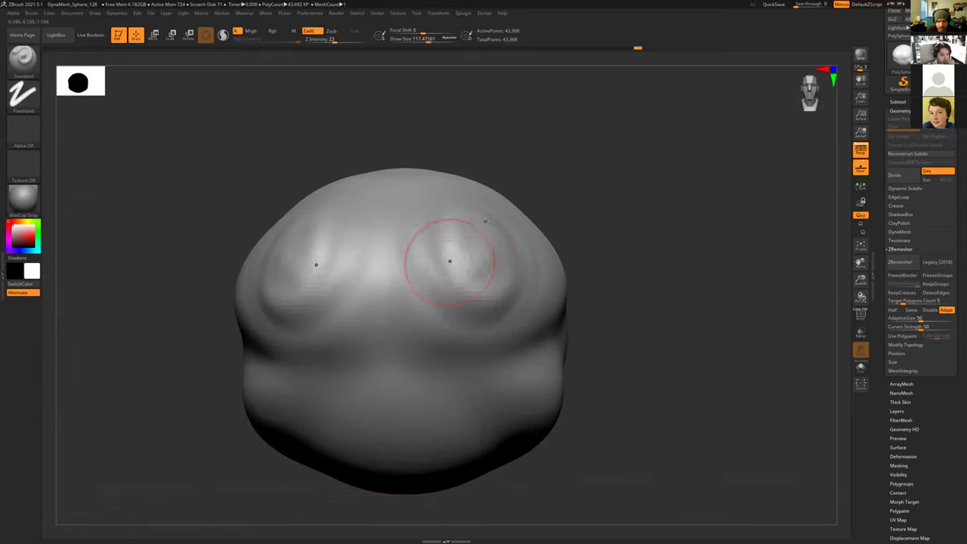
{"action": "left_click_drag", "start_coordinate": [617, 173], "coordinate": [620, 211]}
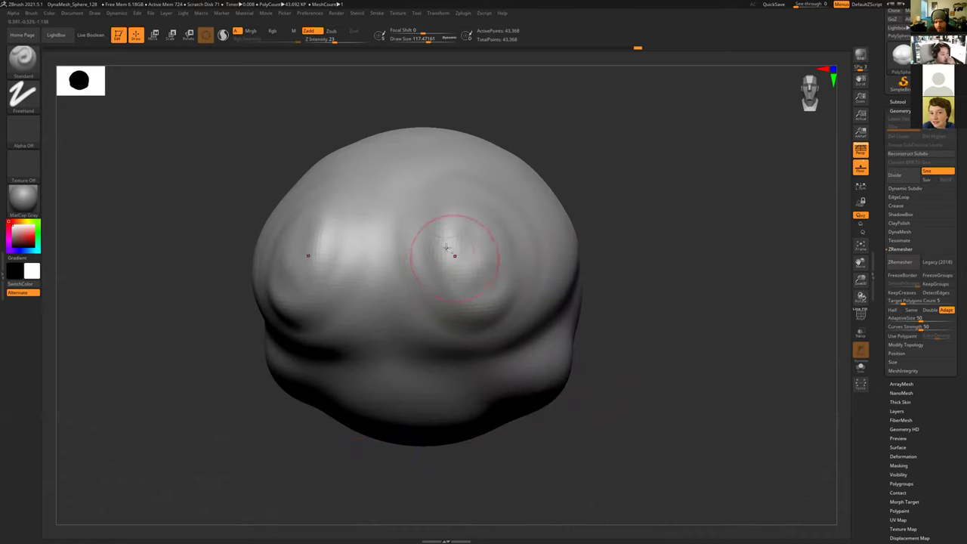
{"action": "left_click_drag", "start_coordinate": [466, 296], "coordinate": [471, 303]}
{"action": "mouse_move", "coordinate": [453, 214]}
{"action": "left_mouse_down"}
{"action": "mouse_move", "coordinate": [479, 299]}
{"action": "mouse_move", "coordinate": [499, 277]}
{"action": "left_mouse_up"}
{"action": "mouse_move", "coordinate": [475, 228]}
{"action": "left_mouse_down"}
{"action": "mouse_move", "coordinate": [505, 250]}
{"action": "mouse_move", "coordinate": [500, 283]}
{"action": "left_mouse_up"}
{"action": "mouse_move", "coordinate": [431, 267]}
{"action": "left_mouse_down"}
{"action": "mouse_move", "coordinate": [440, 201]}
{"action": "mouse_move", "coordinate": [464, 280]}
{"action": "mouse_move", "coordinate": [410, 234]}
{"action": "mouse_move", "coordinate": [493, 236]}
{"action": "mouse_move", "coordinate": [427, 226]}
{"action": "mouse_move", "coordinate": [500, 281]}
{"action": "left_mouse_up"}
{"action": "mouse_move", "coordinate": [466, 241]}
{"action": "left_mouse_down"}
{"action": "mouse_move", "coordinate": [510, 261]}
{"action": "mouse_move", "coordinate": [484, 308]}
{"action": "left_mouse_up"}
{"action": "mouse_move", "coordinate": [458, 223]}
{"action": "left_mouse_down"}
{"action": "mouse_move", "coordinate": [466, 281]}
{"action": "mouse_move", "coordinate": [479, 295]}
{"action": "mouse_move", "coordinate": [472, 286]}
{"action": "left_mouse_up"}
Step: Soften the rounded rims of the mirrored front mounds with the Smooth brush, working from the side
{"action": "left_click_drag", "start_coordinate": [636, 386], "coordinate": [568, 363]}
{"action": "mouse_move", "coordinate": [432, 465]}
{"action": "left_mouse_down"}
{"action": "mouse_move", "coordinate": [443, 280]}
{"action": "mouse_move", "coordinate": [461, 291]}
{"action": "left_mouse_up"}
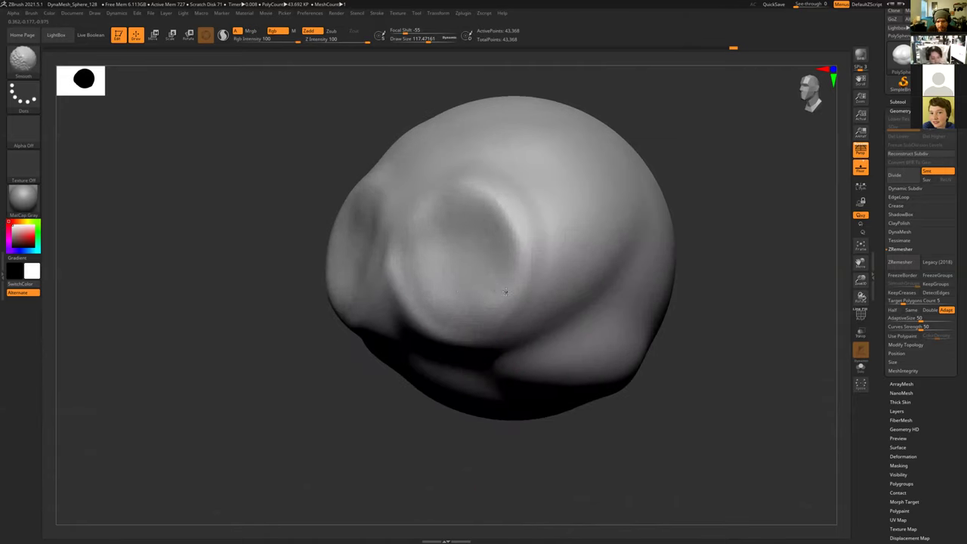
{"action": "left_click_drag", "start_coordinate": [442, 252], "coordinate": [404, 257], "text": "shift"}
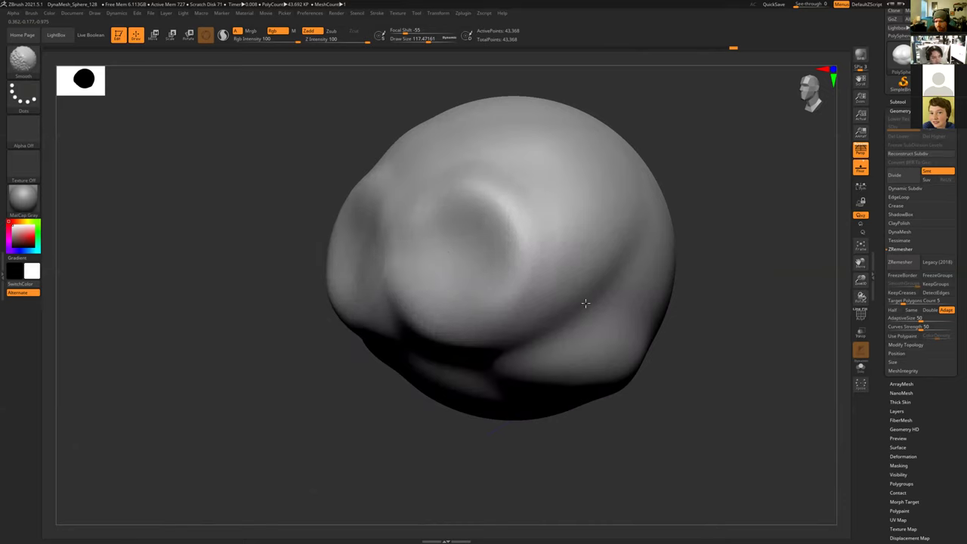
Step: Fill the crease above the lower side bulge, carve along its underside, and blend the area with the Smooth brush
{"action": "left_click_drag", "start_coordinate": [624, 274], "coordinate": [563, 334]}
{"action": "left_click_drag", "start_coordinate": [507, 367], "coordinate": [614, 284]}
{"action": "mouse_move", "coordinate": [531, 357]}
{"action": "left_mouse_down"}
{"action": "mouse_move", "coordinate": [565, 358]}
{"action": "mouse_move", "coordinate": [613, 330]}
{"action": "mouse_move", "coordinate": [600, 336]}
{"action": "left_mouse_up"}
{"action": "left_click_drag", "start_coordinate": [538, 384], "coordinate": [632, 362], "text": "alt"}
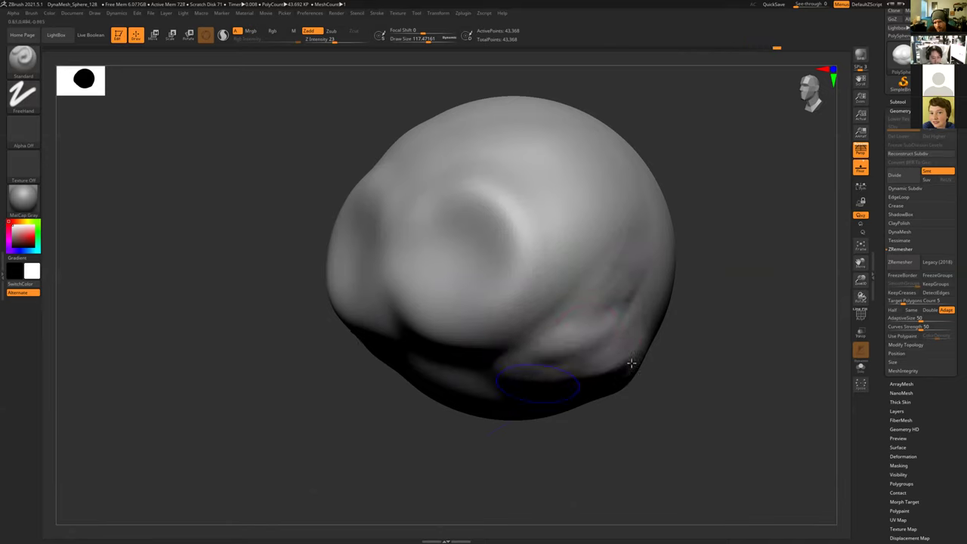
{"action": "key", "text": "shift"}
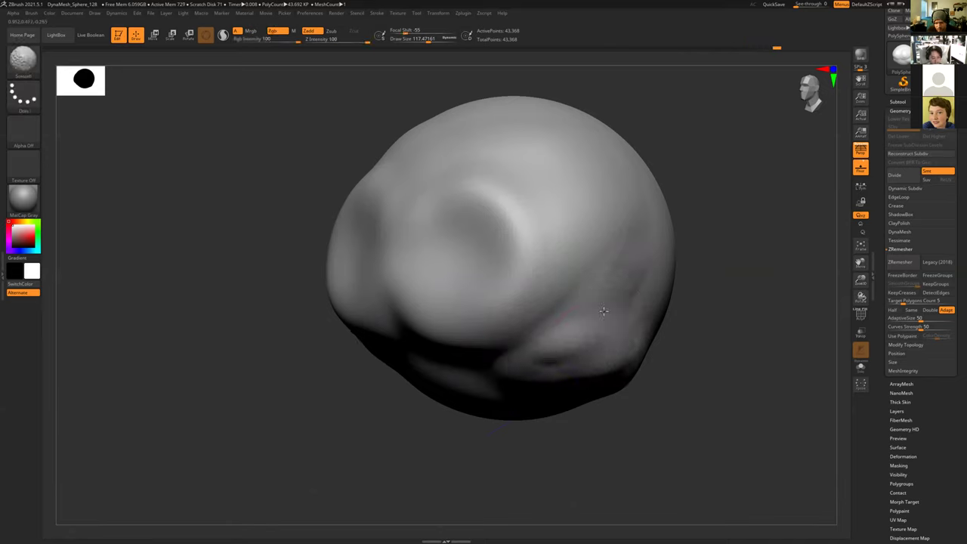
{"action": "mouse_move", "coordinate": [567, 327]}
{"action": "left_mouse_down"}
{"action": "mouse_move", "coordinate": [514, 351]}
{"action": "mouse_move", "coordinate": [531, 360]}
{"action": "mouse_move", "coordinate": [602, 348]}
{"action": "mouse_move", "coordinate": [550, 360]}
{"action": "mouse_move", "coordinate": [576, 292]}
{"action": "mouse_move", "coordinate": [602, 321]}
{"action": "left_mouse_up"}
{"action": "left_click_drag", "start_coordinate": [559, 285], "coordinate": [563, 373], "text": "shift"}
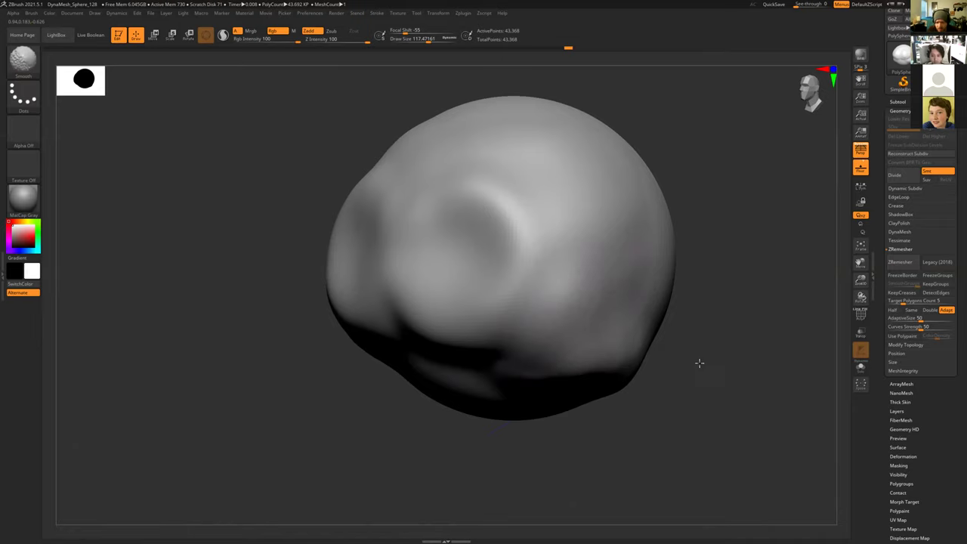
Step: Build up the lower side of the form with diagonal Standard brush strokes and smooth them into a soft swelling
{"action": "left_click_drag", "start_coordinate": [699, 364], "coordinate": [421, 379]}
{"action": "left_click_drag", "start_coordinate": [422, 379], "coordinate": [600, 431], "text": "alt"}
{"action": "mouse_move", "coordinate": [413, 400]}
{"action": "left_mouse_down"}
{"action": "mouse_move", "coordinate": [362, 295]}
{"action": "mouse_move", "coordinate": [500, 245]}
{"action": "mouse_move", "coordinate": [453, 217]}
{"action": "left_mouse_up"}
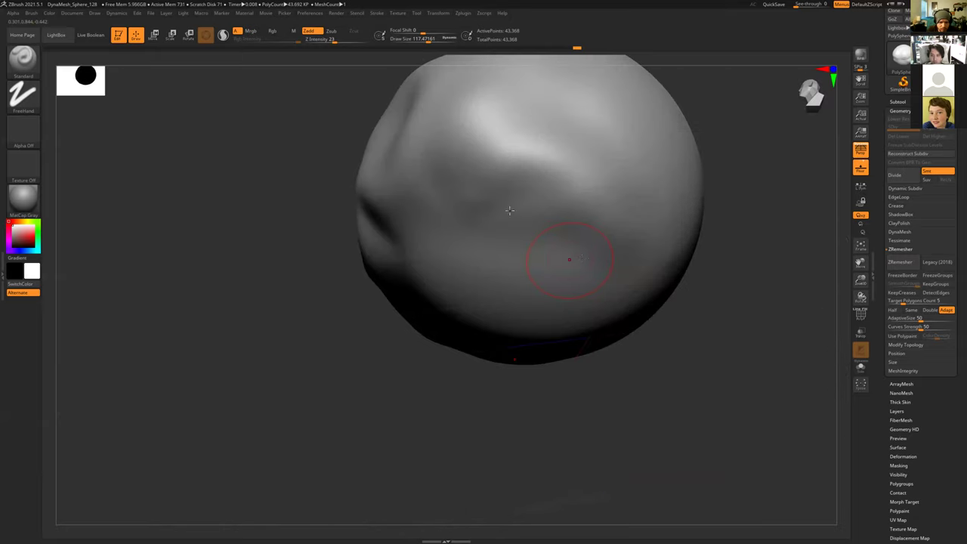
{"action": "left_click_drag", "start_coordinate": [510, 211], "coordinate": [531, 253]}
{"action": "mouse_move", "coordinate": [481, 229]}
{"action": "left_mouse_down"}
{"action": "mouse_move", "coordinate": [398, 225]}
{"action": "mouse_move", "coordinate": [438, 226]}
{"action": "mouse_move", "coordinate": [471, 185]}
{"action": "left_mouse_up"}
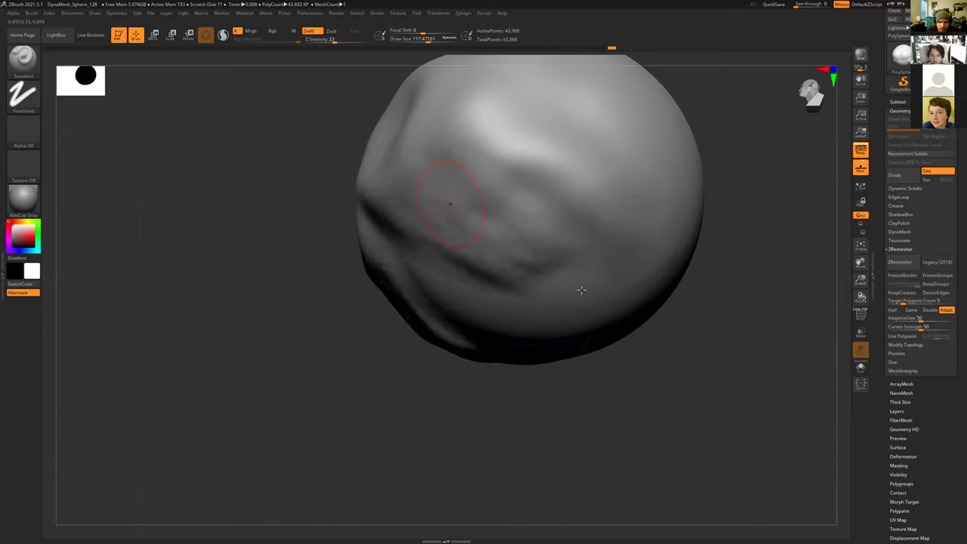
{"action": "left_click_drag", "start_coordinate": [581, 289], "coordinate": [527, 215]}
{"action": "left_click_drag", "start_coordinate": [602, 276], "coordinate": [469, 161]}
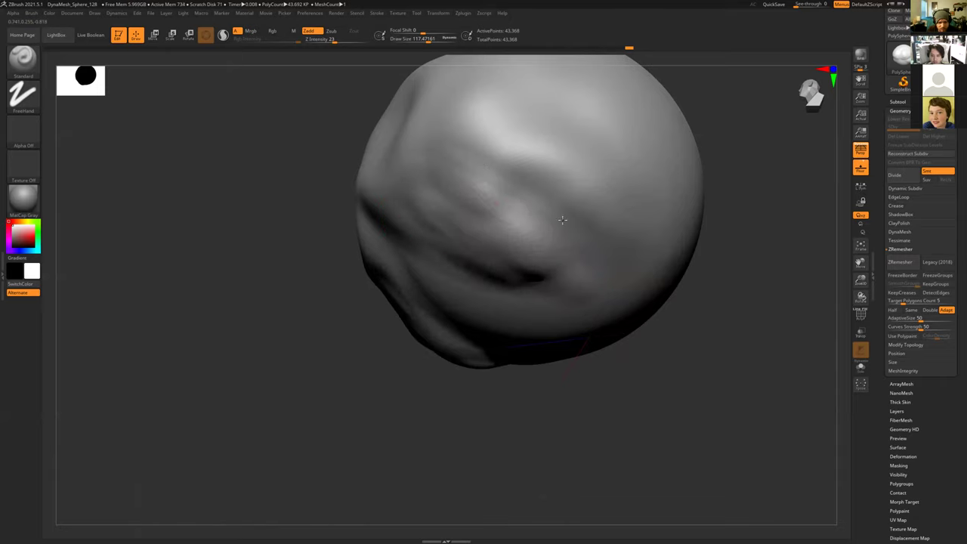
{"action": "left_click_drag", "start_coordinate": [562, 219], "coordinate": [612, 287], "text": "shift"}
{"action": "left_click_drag", "start_coordinate": [442, 241], "coordinate": [429, 223], "text": "shift"}
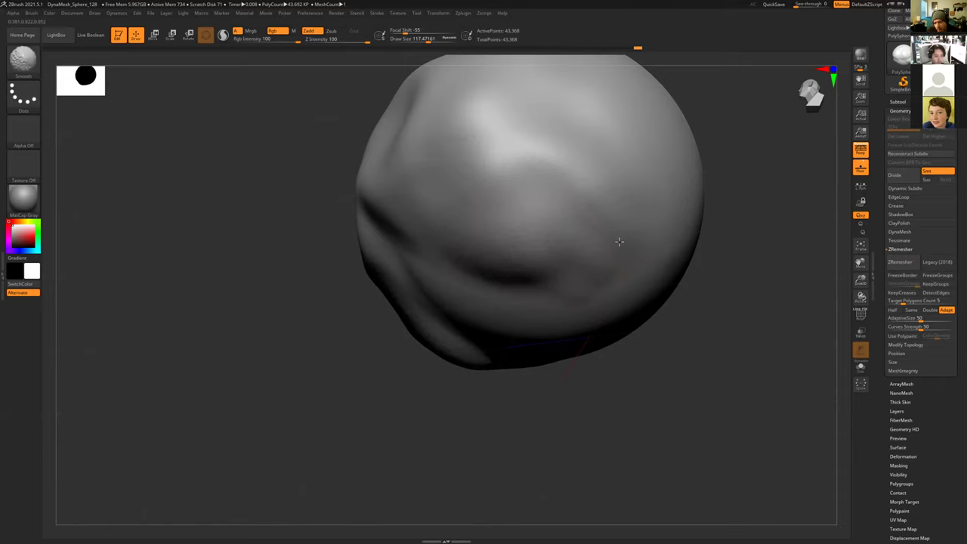
Step: Add more volume to the underside of the form with long Standard brush strokes
{"action": "left_click_drag", "start_coordinate": [711, 350], "coordinate": [667, 347]}
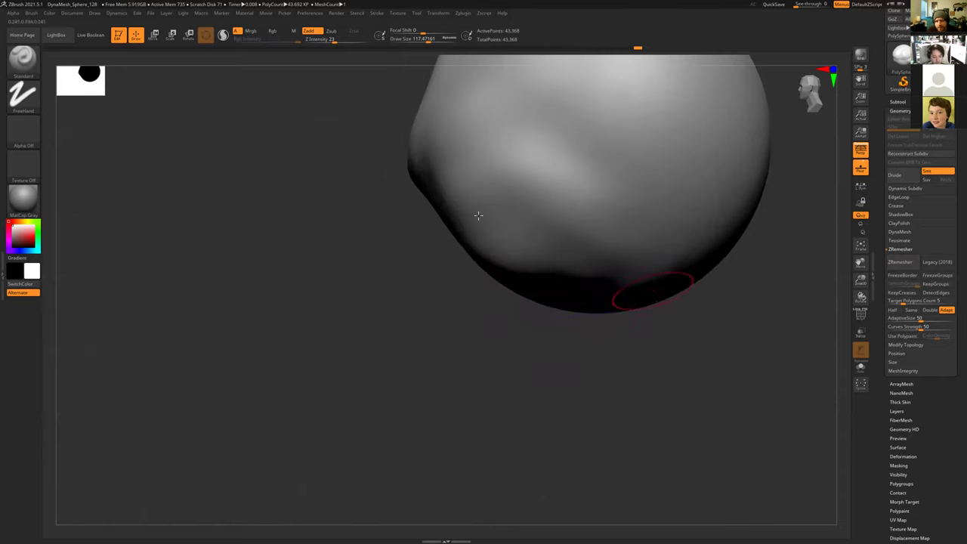
{"action": "left_click_drag", "start_coordinate": [558, 277], "coordinate": [567, 281]}
{"action": "mouse_move", "coordinate": [485, 219]}
{"action": "left_mouse_down"}
{"action": "mouse_move", "coordinate": [620, 298]}
{"action": "mouse_move", "coordinate": [637, 298]}
{"action": "left_mouse_up"}
{"action": "mouse_move", "coordinate": [529, 208]}
{"action": "left_mouse_down"}
{"action": "mouse_move", "coordinate": [642, 296]}
{"action": "mouse_move", "coordinate": [570, 264]}
{"action": "left_mouse_up"}
{"action": "left_click_drag", "start_coordinate": [481, 217], "coordinate": [570, 276]}
{"action": "left_click_drag", "start_coordinate": [398, 297], "coordinate": [404, 257]}
Step: Smooth the lower side and the front mounds until they blend into the rounded form
{"action": "mouse_move", "coordinate": [524, 231]}
{"action": "left_mouse_down", "text": "shift"}
{"action": "mouse_move", "coordinate": [546, 302]}
{"action": "mouse_move", "coordinate": [548, 246]}
{"action": "left_mouse_up", "text": "shift"}
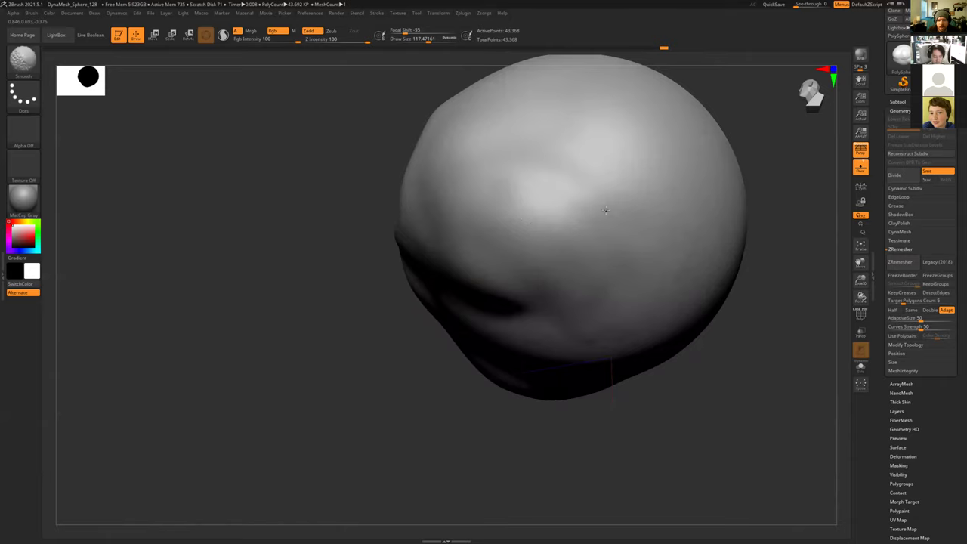
{"action": "mouse_move", "coordinate": [262, 162]}
{"action": "left_mouse_down"}
{"action": "mouse_move", "coordinate": [268, 216]}
{"action": "mouse_move", "coordinate": [386, 282]}
{"action": "mouse_move", "coordinate": [442, 393]}
{"action": "mouse_move", "coordinate": [371, 347]}
{"action": "mouse_move", "coordinate": [425, 384]}
{"action": "mouse_move", "coordinate": [594, 420]}
{"action": "mouse_move", "coordinate": [717, 365]}
{"action": "mouse_move", "coordinate": [687, 376]}
{"action": "mouse_move", "coordinate": [636, 304]}
{"action": "mouse_move", "coordinate": [662, 304]}
{"action": "mouse_move", "coordinate": [419, 264]}
{"action": "mouse_move", "coordinate": [388, 209]}
{"action": "mouse_move", "coordinate": [590, 244]}
{"action": "left_mouse_up"}
{"action": "mouse_move", "coordinate": [660, 298]}
{"action": "left_mouse_down", "text": "alt"}
{"action": "mouse_move", "coordinate": [674, 367]}
{"action": "mouse_move", "coordinate": [587, 335]}
{"action": "left_mouse_up", "text": "alt"}
{"action": "left_click_drag", "start_coordinate": [455, 253], "coordinate": [413, 227], "text": "shift"}
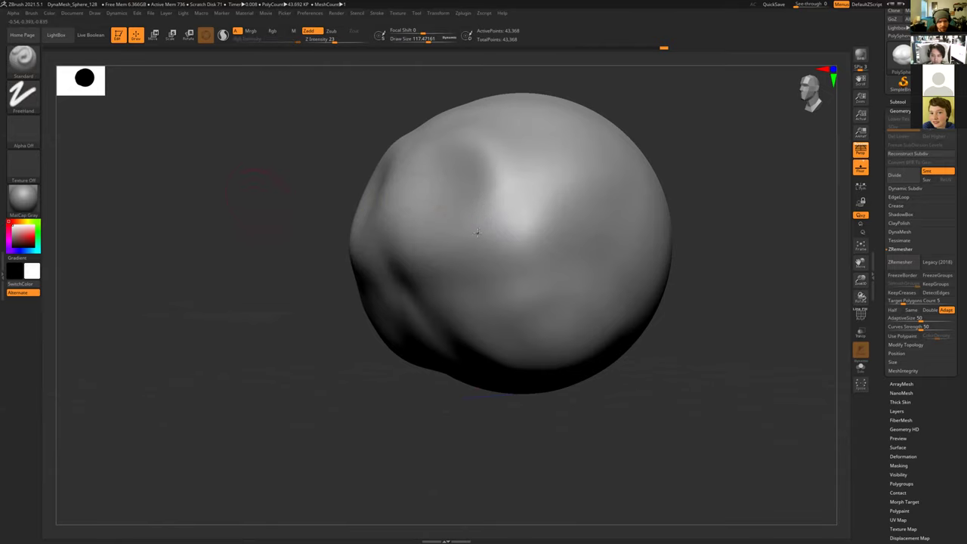
Step: Sculpt a mirrored pair of round eye sockets into the upper front and soften their rims
{"action": "left_click_drag", "start_coordinate": [285, 229], "coordinate": [338, 159]}
{"action": "mouse_move", "coordinate": [435, 187]}
{"action": "left_mouse_down"}
{"action": "mouse_move", "coordinate": [446, 218]}
{"action": "mouse_move", "coordinate": [425, 210]}
{"action": "mouse_move", "coordinate": [469, 235]}
{"action": "left_mouse_up"}
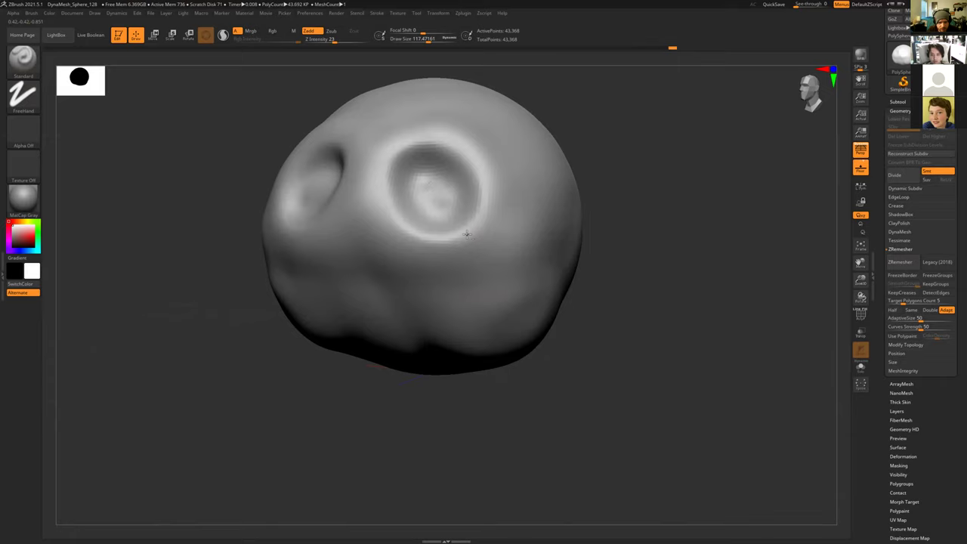
{"action": "left_click_drag", "start_coordinate": [630, 312], "coordinate": [621, 265]}
{"action": "left_click_drag", "start_coordinate": [407, 201], "coordinate": [413, 170], "text": "shift"}
Step: Deepen the upper part of both eye sockets and smooth the brow area above them
{"action": "mouse_move", "coordinate": [677, 309]}
{"action": "left_mouse_down"}
{"action": "mouse_move", "coordinate": [654, 291]}
{"action": "mouse_move", "coordinate": [678, 300]}
{"action": "left_mouse_up"}
{"action": "left_click_drag", "start_coordinate": [471, 176], "coordinate": [405, 146]}
{"action": "mouse_move", "coordinate": [462, 170]}
{"action": "left_mouse_down"}
{"action": "mouse_move", "coordinate": [402, 151]}
{"action": "mouse_move", "coordinate": [446, 154]}
{"action": "mouse_move", "coordinate": [396, 138]}
{"action": "mouse_move", "coordinate": [418, 169]}
{"action": "left_mouse_up"}
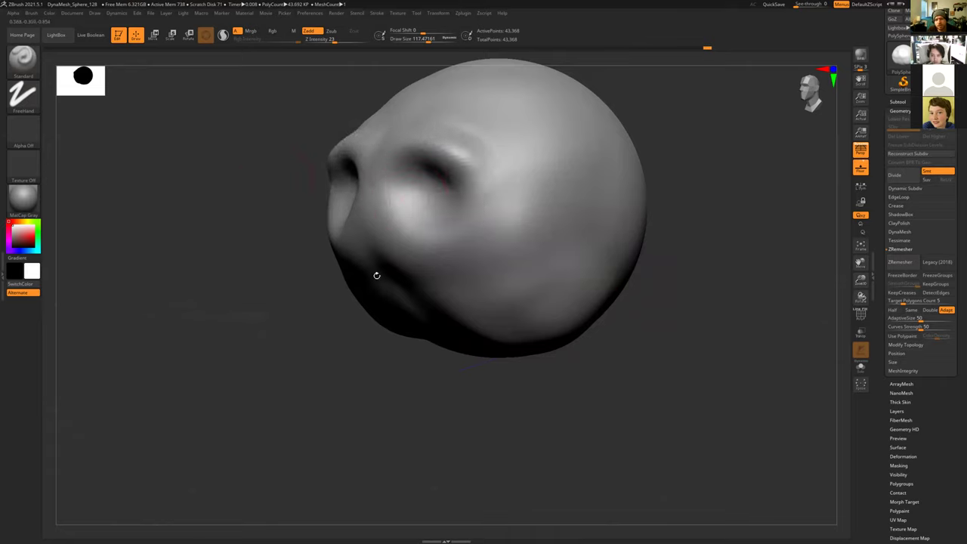
{"action": "right_click_drag", "start_coordinate": [375, 274], "coordinate": [340, 298]}
{"action": "left_click_drag", "start_coordinate": [411, 129], "coordinate": [450, 154], "text": "shift"}
{"action": "left_click_drag", "start_coordinate": [434, 168], "coordinate": [437, 180]}
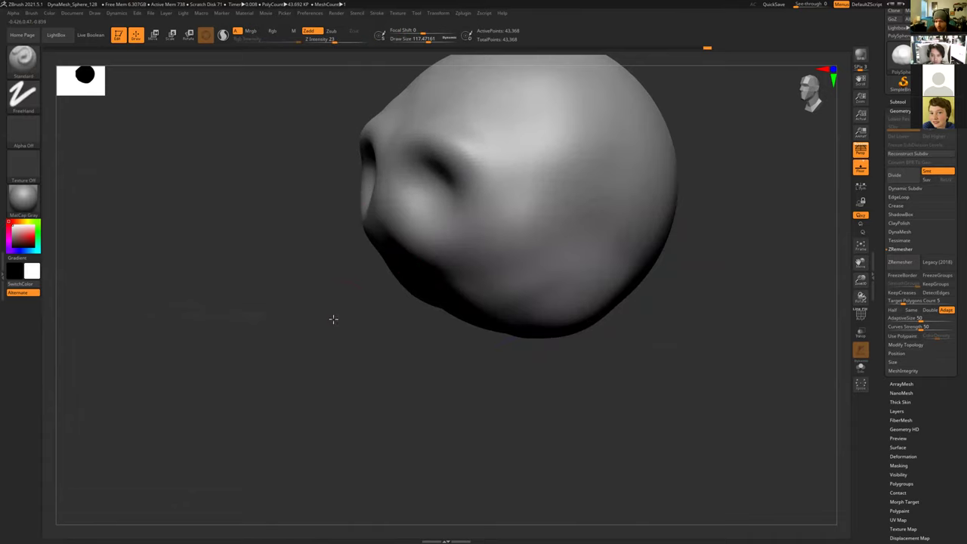
Step: Build up a muzzle on the lower centre of the face with repeated downward Standard brush strokes
{"action": "left_click_drag", "start_coordinate": [336, 317], "coordinate": [451, 265]}
{"action": "mouse_move", "coordinate": [491, 345]}
{"action": "left_mouse_down"}
{"action": "mouse_move", "coordinate": [306, 243]}
{"action": "mouse_move", "coordinate": [354, 383]}
{"action": "left_mouse_up"}
{"action": "mouse_move", "coordinate": [331, 261]}
{"action": "left_mouse_down"}
{"action": "mouse_move", "coordinate": [357, 415]}
{"action": "mouse_move", "coordinate": [374, 414]}
{"action": "left_mouse_up"}
{"action": "left_click_drag", "start_coordinate": [368, 321], "coordinate": [369, 405]}
{"action": "left_click_drag", "start_coordinate": [337, 331], "coordinate": [338, 419]}
{"action": "left_click_drag", "start_coordinate": [350, 261], "coordinate": [369, 384]}
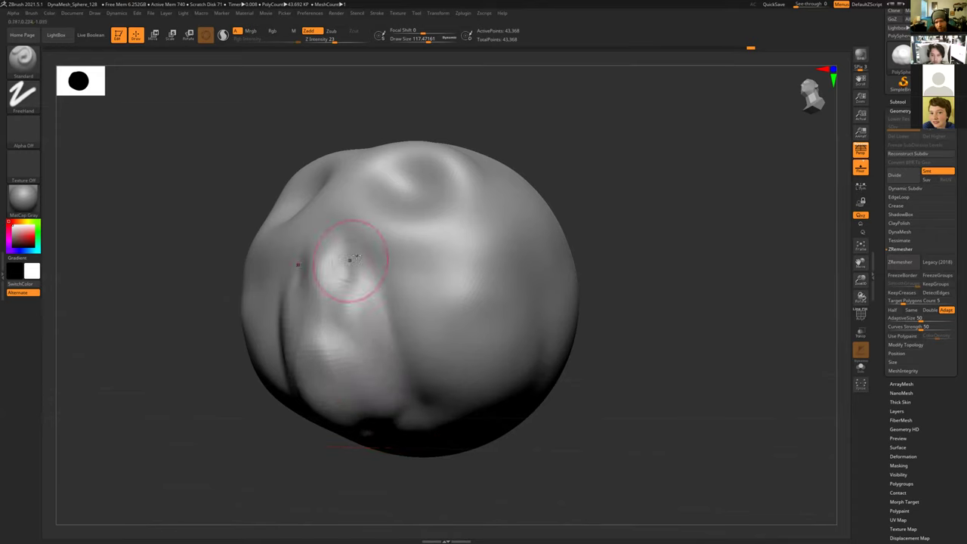
{"action": "left_click_drag", "start_coordinate": [375, 288], "coordinate": [423, 428]}
{"action": "left_click_drag", "start_coordinate": [369, 281], "coordinate": [408, 408]}
{"action": "left_click_drag", "start_coordinate": [373, 284], "coordinate": [403, 370]}
Step: Open the brush library to look over the available sculpting brushes, keeping the Standard brush active
{"action": "left_click", "coordinate": [28, 66]}
{"action": "left_click", "coordinate": [21, 59]}
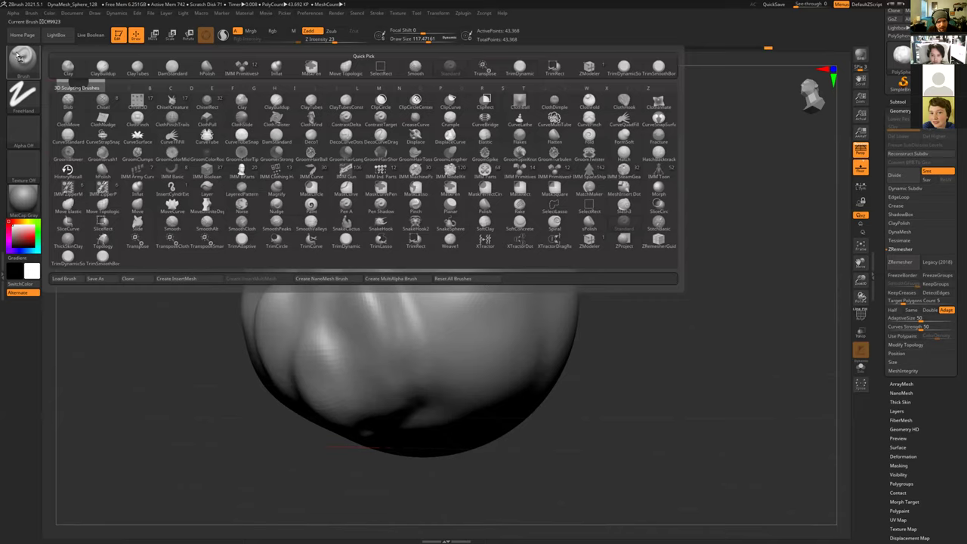
{"action": "left_click", "coordinate": [19, 54]}
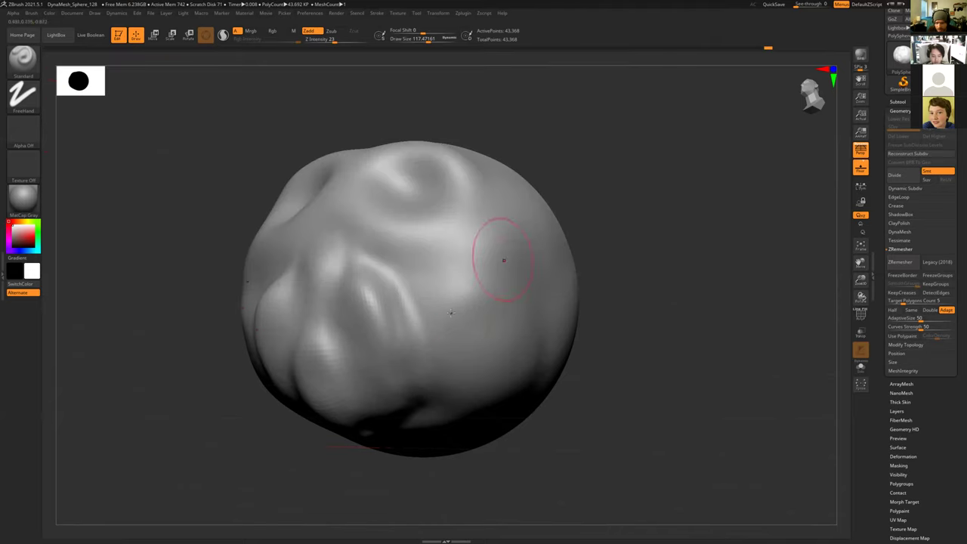
Step: Smooth the streaky strokes on the muzzle into one rounded mass with the Smooth brush
{"action": "key", "text": "shift"}
{"action": "mouse_move", "coordinate": [382, 330]}
{"action": "left_mouse_down", "text": "shift"}
{"action": "mouse_move", "coordinate": [367, 309]}
{"action": "mouse_move", "coordinate": [364, 339]}
{"action": "left_mouse_up", "text": "shift"}
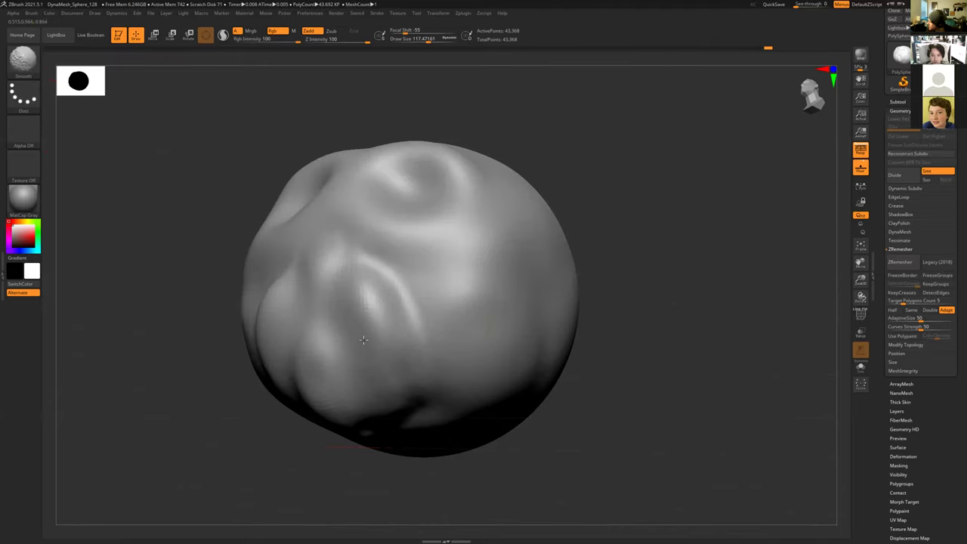
{"action": "mouse_move", "coordinate": [382, 370]}
{"action": "left_mouse_down", "text": "shift"}
{"action": "mouse_move", "coordinate": [322, 341]}
{"action": "mouse_move", "coordinate": [319, 389]}
{"action": "mouse_move", "coordinate": [363, 295]}
{"action": "mouse_move", "coordinate": [324, 291]}
{"action": "left_mouse_up", "text": "shift"}
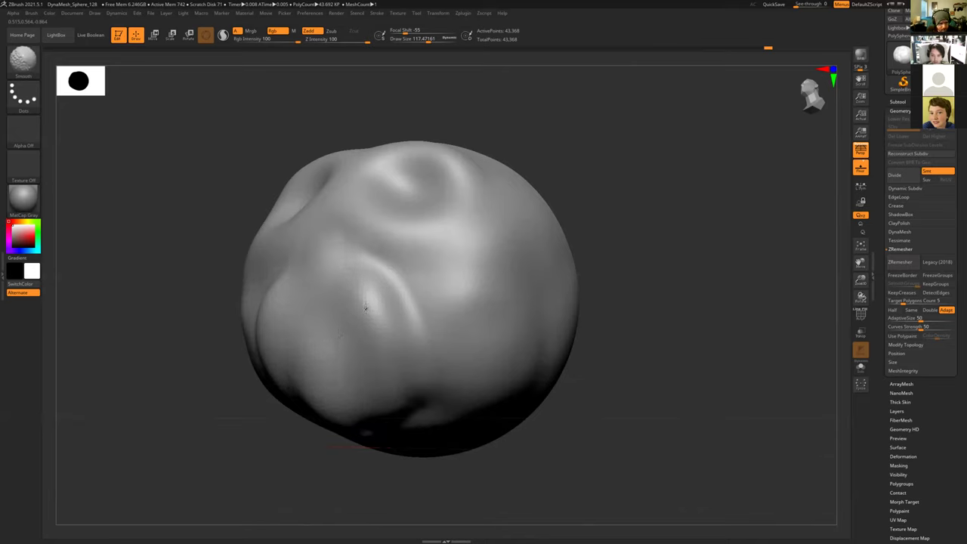
{"action": "mouse_move", "coordinate": [349, 311]}
{"action": "left_mouse_down"}
{"action": "mouse_move", "coordinate": [340, 283]}
{"action": "mouse_move", "coordinate": [291, 293]}
{"action": "mouse_move", "coordinate": [325, 278]}
{"action": "mouse_move", "coordinate": [349, 317]}
{"action": "mouse_move", "coordinate": [295, 296]}
{"action": "mouse_move", "coordinate": [325, 303]}
{"action": "mouse_move", "coordinate": [290, 340]}
{"action": "mouse_move", "coordinate": [290, 297]}
{"action": "left_mouse_up"}
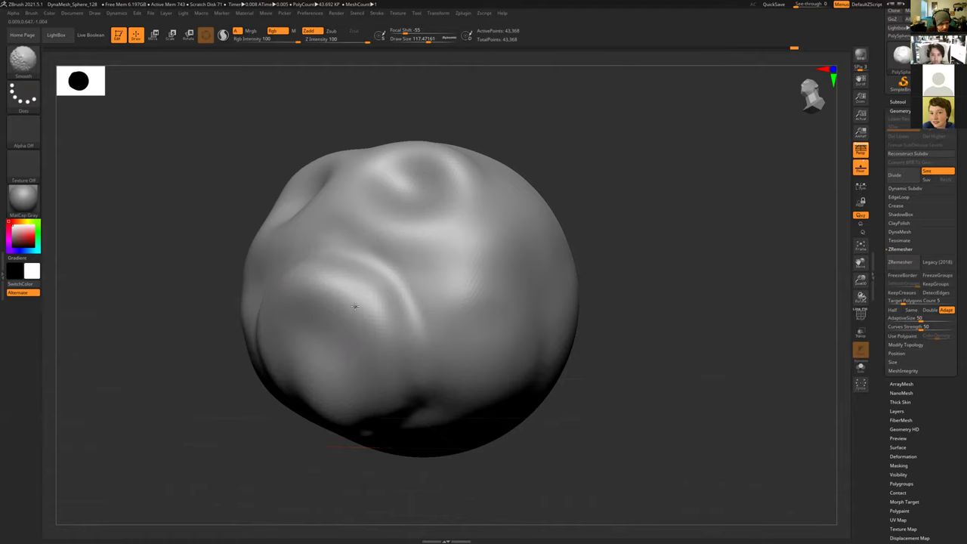
Step: Even out the centre and lower tip of the muzzle from the front with the Smooth brush
{"action": "mouse_move", "coordinate": [155, 259]}
{"action": "left_mouse_down"}
{"action": "mouse_move", "coordinate": [159, 313]}
{"action": "mouse_move", "coordinate": [395, 433]}
{"action": "mouse_move", "coordinate": [464, 399]}
{"action": "mouse_move", "coordinate": [484, 337]}
{"action": "mouse_move", "coordinate": [551, 336]}
{"action": "mouse_move", "coordinate": [453, 257]}
{"action": "left_mouse_up"}
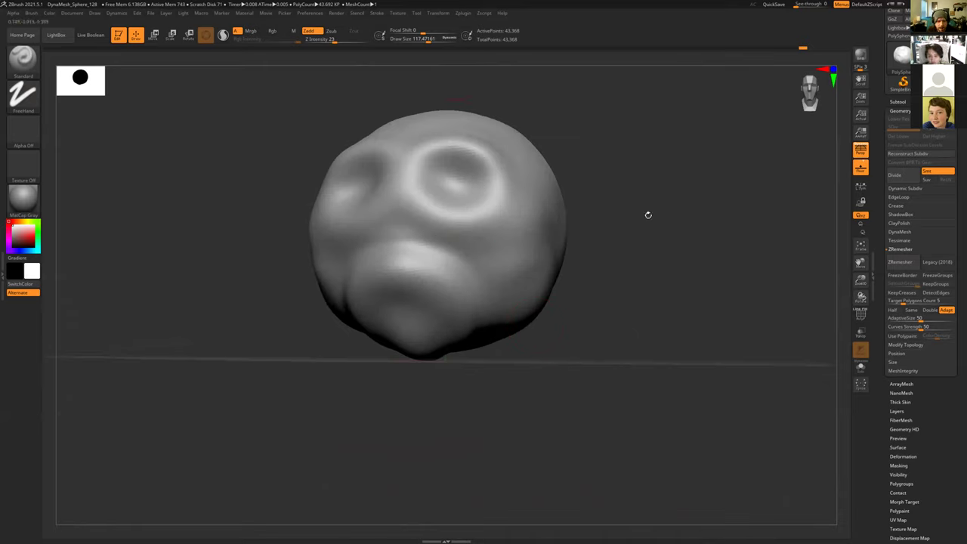
{"action": "mouse_move", "coordinate": [538, 384]}
{"action": "left_mouse_down"}
{"action": "mouse_move", "coordinate": [554, 315]}
{"action": "mouse_move", "coordinate": [576, 371]}
{"action": "mouse_move", "coordinate": [543, 371]}
{"action": "mouse_move", "coordinate": [427, 291]}
{"action": "left_mouse_up"}
{"action": "key", "text": "shift"}
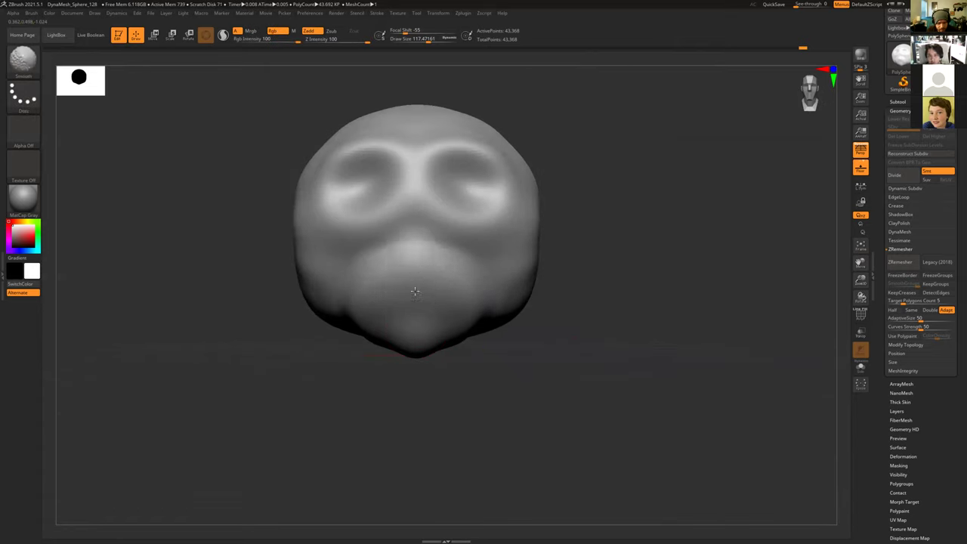
{"action": "left_click_drag", "start_coordinate": [446, 325], "coordinate": [424, 348], "text": "shift"}
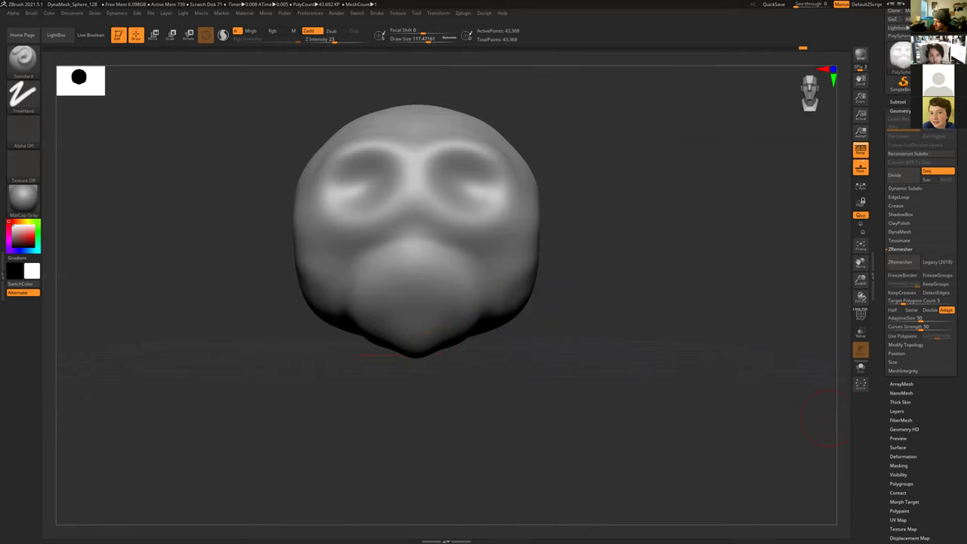
Step: View the Downloads folder in File Explorer and the class server's general channel in Discord
{"action": "key", "text": "super+e"}
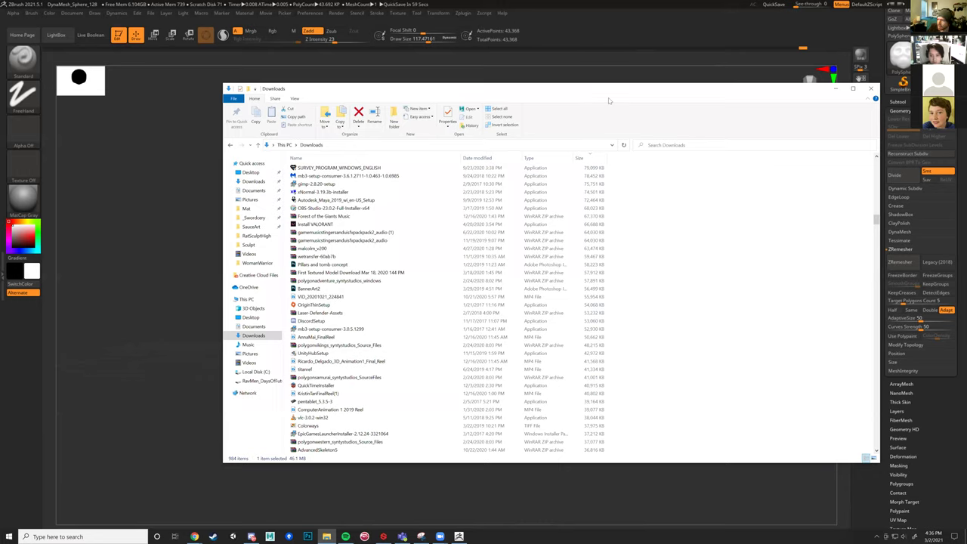
{"action": "key", "text": "alt+Tab"}
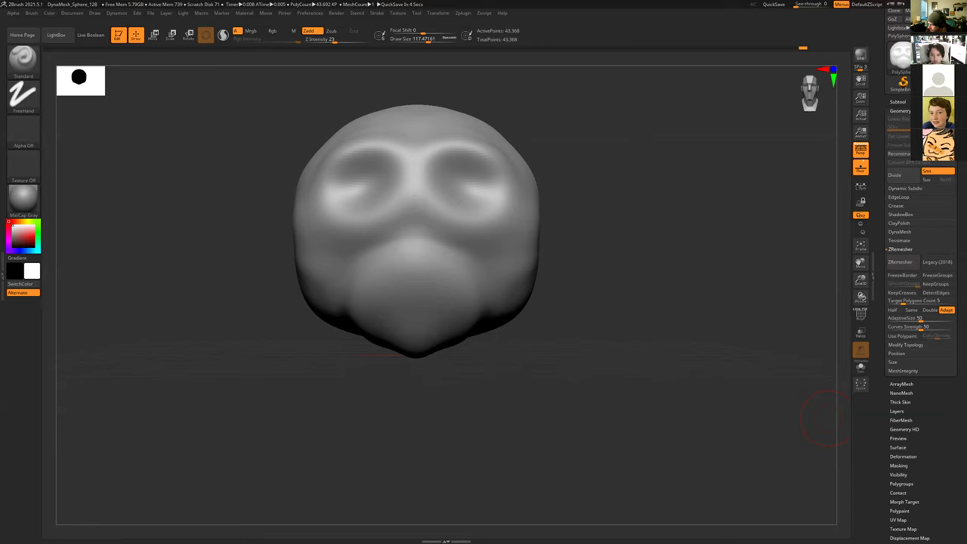
{"action": "key", "text": "alt+Tab"}
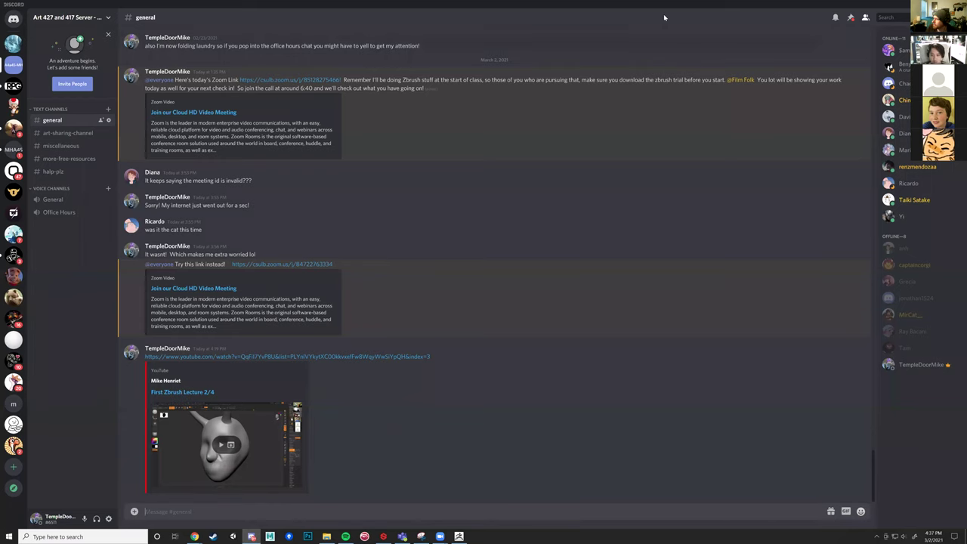
{"action": "key", "text": "alt+Tab"}
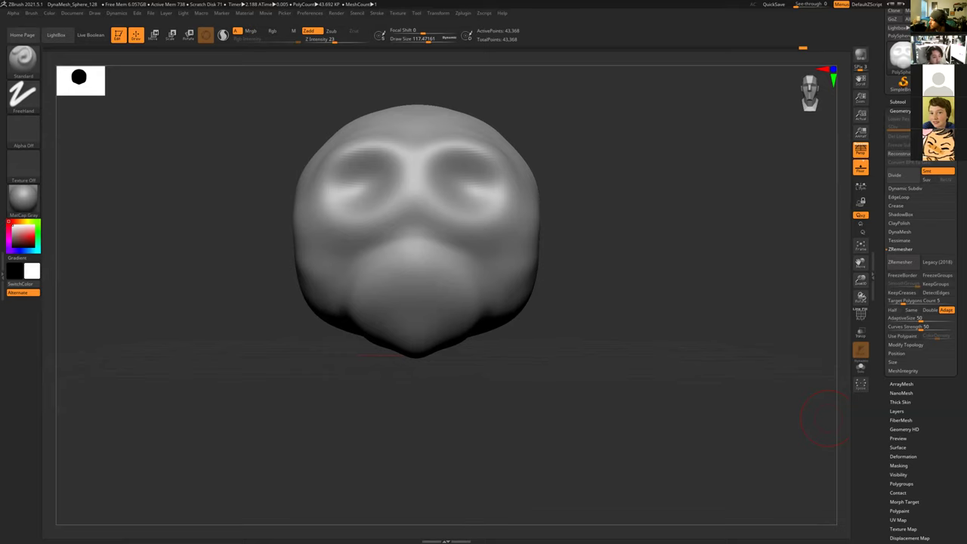
Step: Enlarge the "Zbrush!" reference sheet in Discord's more-free-resources channel to examine its camera, brush and DynaMesh notes, and return to ZBrush
{"action": "key", "text": "alt+Tab"}
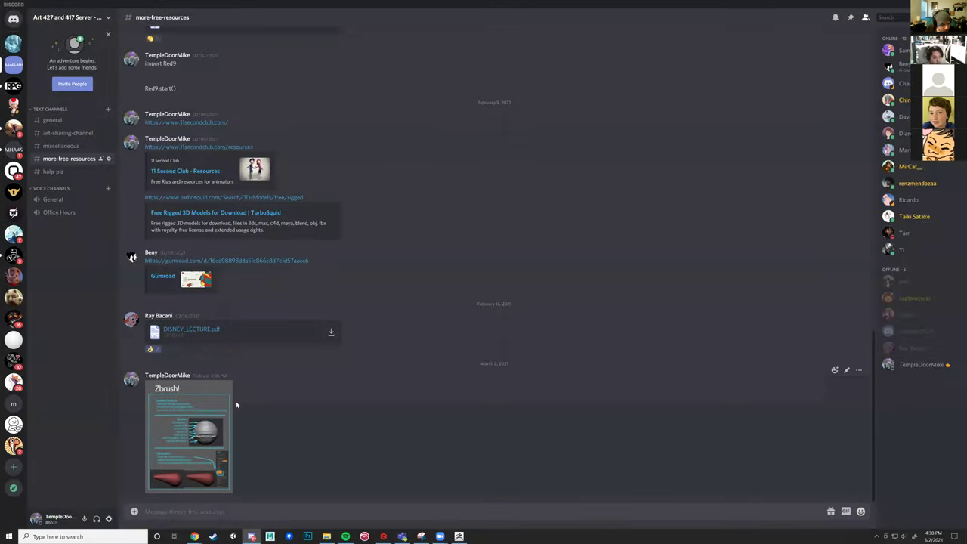
{"action": "left_click", "coordinate": [191, 423]}
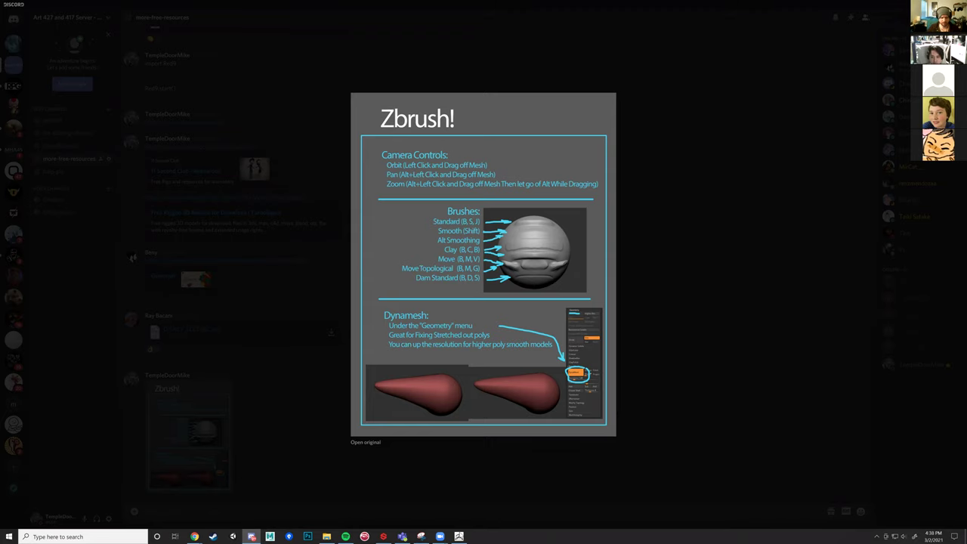
{"action": "left_click", "coordinate": [468, 497]}
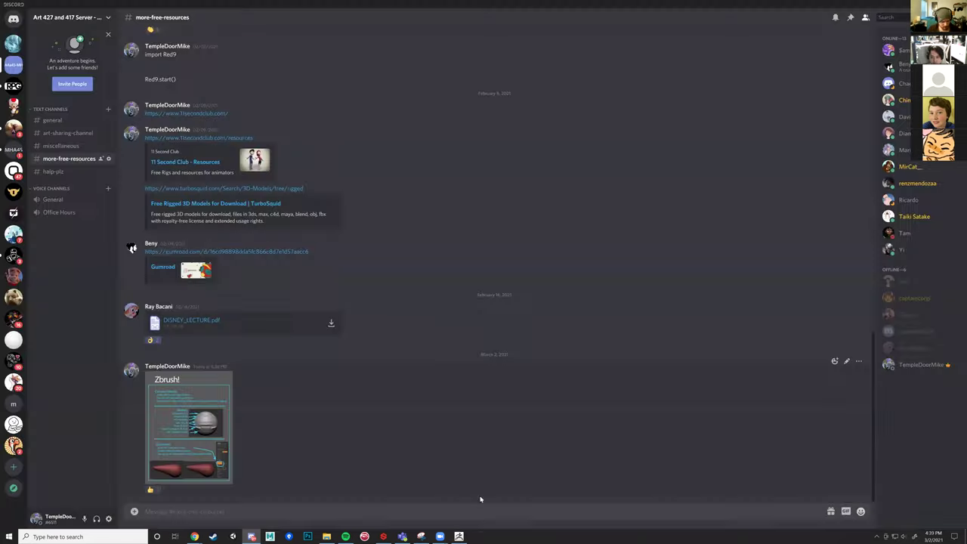
{"action": "left_click", "coordinate": [459, 536]}
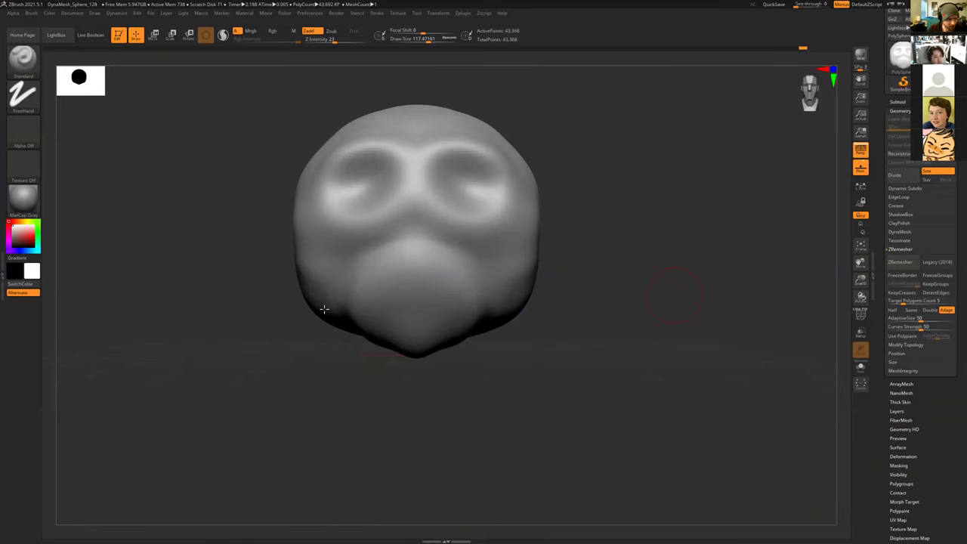
{"action": "mouse_move", "coordinate": [576, 328]}
{"action": "left_mouse_down"}
{"action": "mouse_move", "coordinate": [586, 330]}
{"action": "mouse_move", "coordinate": [574, 337]}
{"action": "mouse_move", "coordinate": [622, 341]}
{"action": "left_mouse_up"}
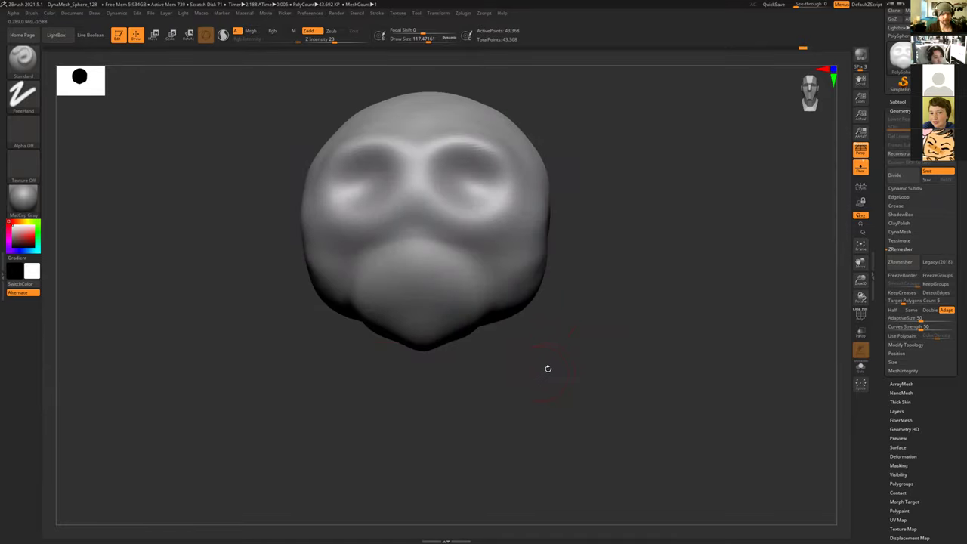
{"action": "mouse_move", "coordinate": [533, 360]}
{"action": "left_mouse_down", "text": "alt"}
{"action": "mouse_move", "coordinate": [535, 343]}
{"action": "mouse_move", "coordinate": [507, 335]}
{"action": "mouse_move", "coordinate": [536, 369]}
{"action": "mouse_move", "coordinate": [520, 361]}
{"action": "left_mouse_up", "text": "alt"}
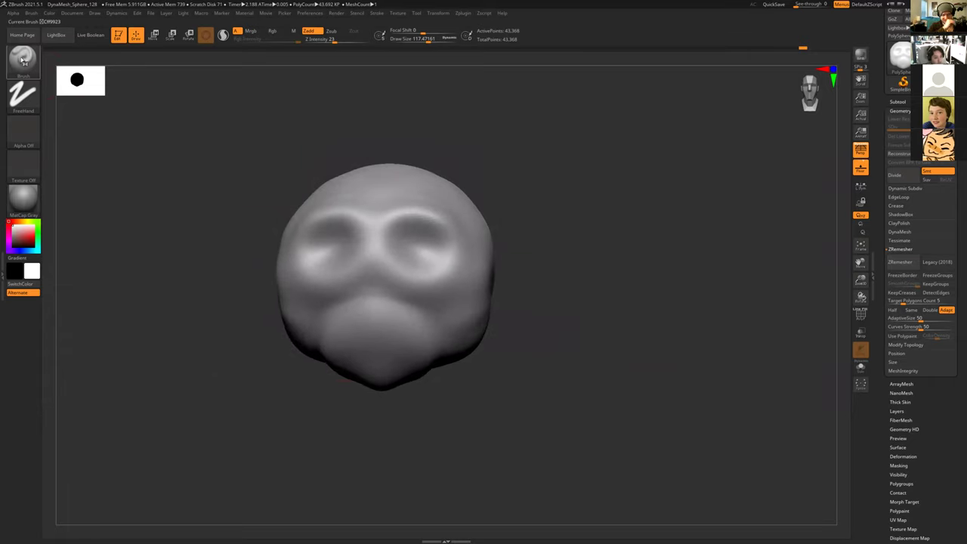
{"action": "mouse_move", "coordinate": [225, 199]}
{"action": "left_mouse_down"}
{"action": "mouse_move", "coordinate": [183, 209]}
{"action": "mouse_move", "coordinate": [275, 298]}
{"action": "left_mouse_up"}
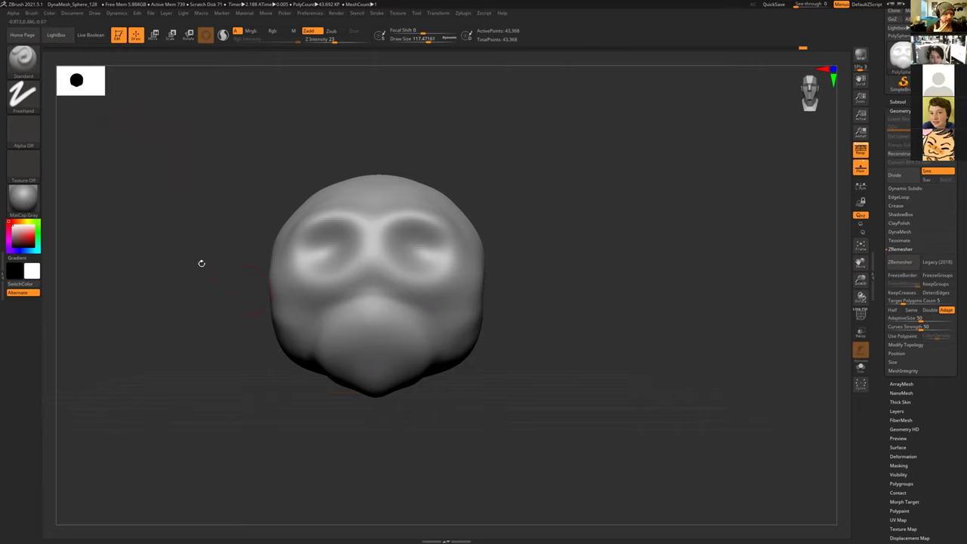
{"action": "left_click_drag", "start_coordinate": [201, 242], "coordinate": [164, 250]}
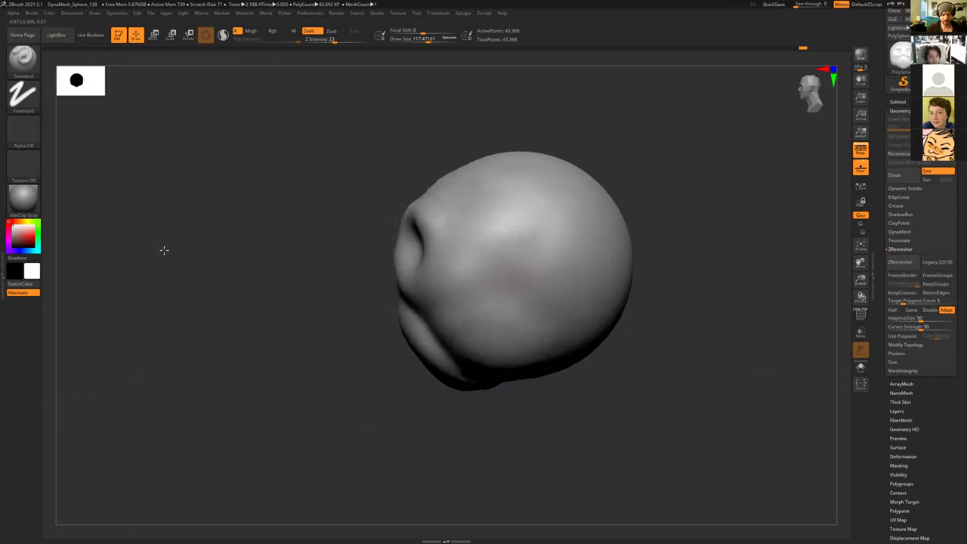
{"action": "left_click_drag", "start_coordinate": [312, 274], "coordinate": [231, 288], "text": "alt"}
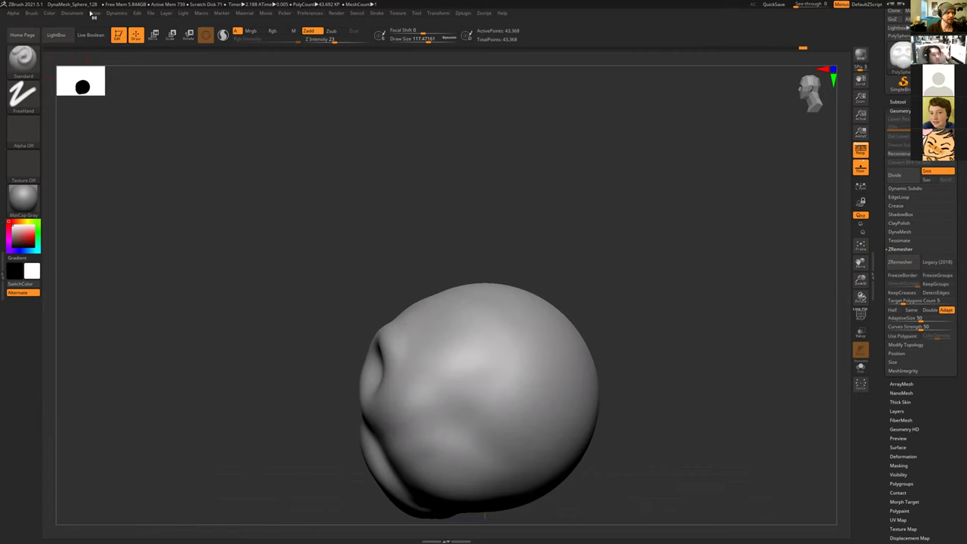
Step: Load a fresh DynaMesh_Sphere_128 project from LightBox without saving the changes to the sculpted head
{"action": "left_click", "coordinate": [56, 36]}
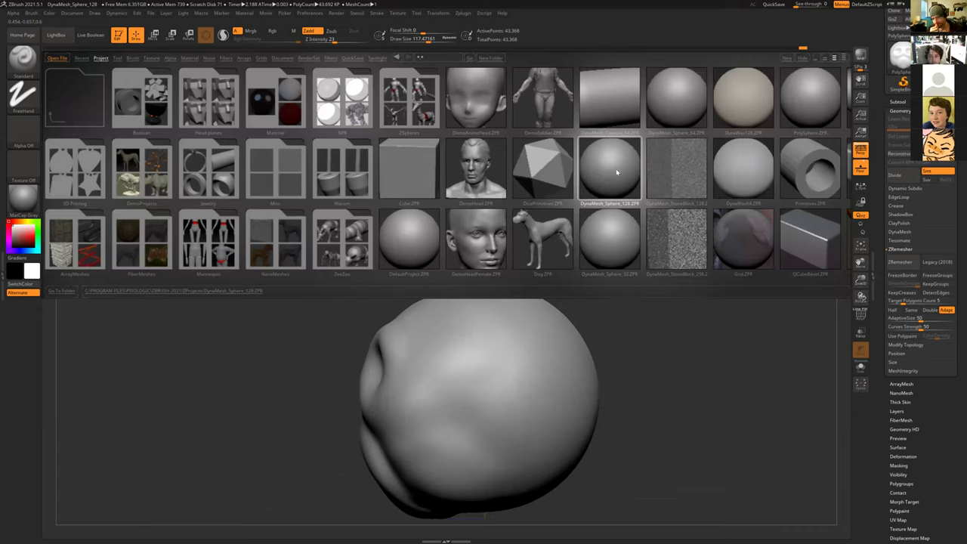
{"action": "double_click", "coordinate": [617, 173]}
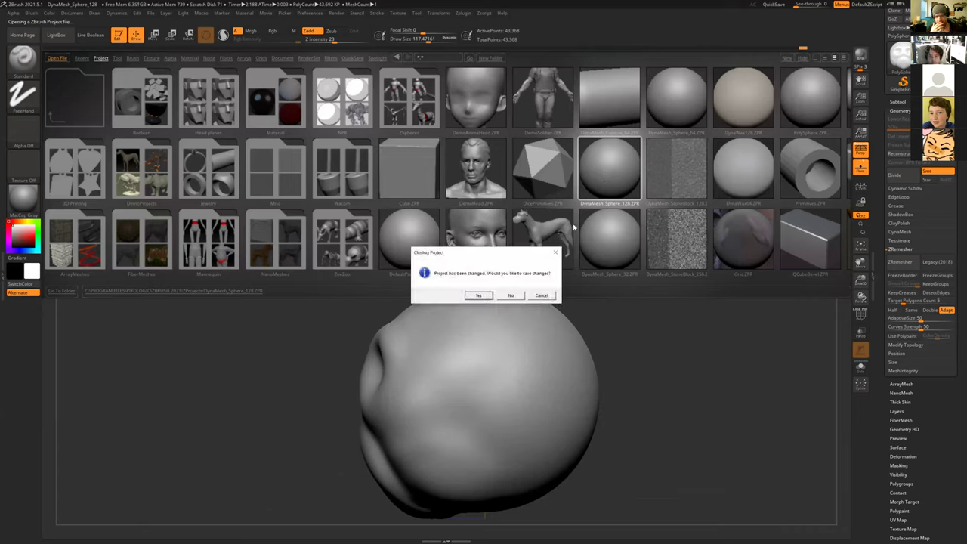
{"action": "left_click", "coordinate": [512, 295]}
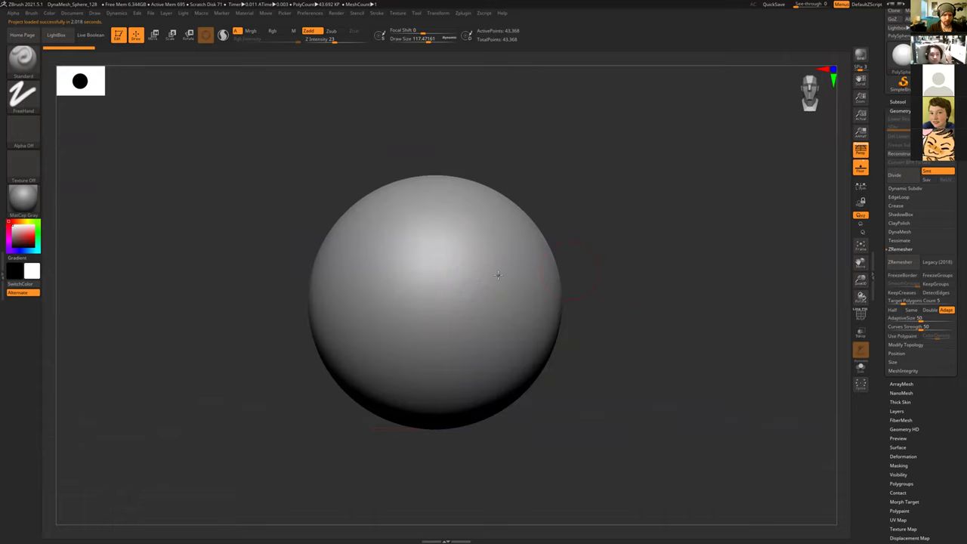
Step: Try a Standard brush stroke on the front of the sphere and undo it
{"action": "mouse_move", "coordinate": [466, 253]}
{"action": "left_mouse_down"}
{"action": "mouse_move", "coordinate": [488, 296]}
{"action": "mouse_move", "coordinate": [511, 314]}
{"action": "left_mouse_up"}
{"action": "key", "text": "ctrl+z"}
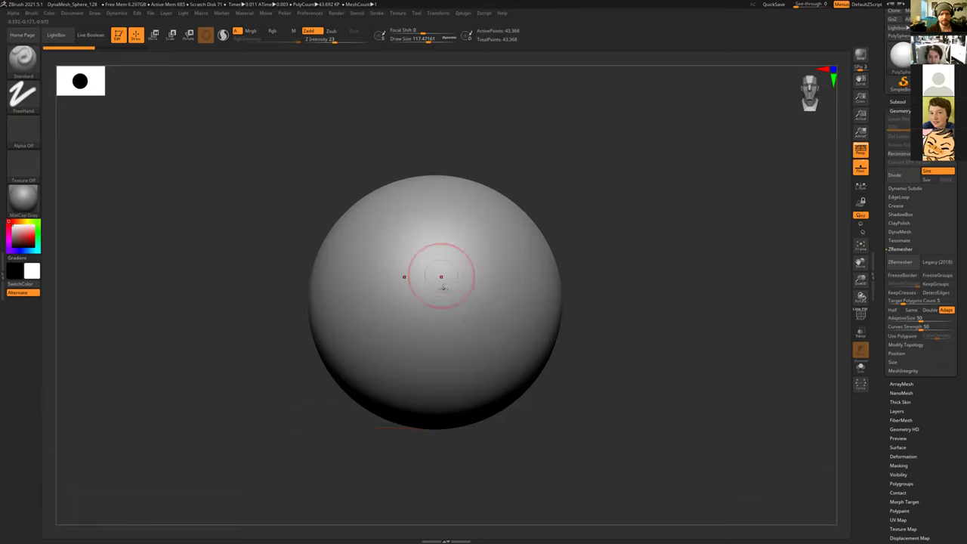
Step: Switch to the Move Topological brush for reshaping the sphere in side profile
{"action": "left_click_drag", "start_coordinate": [624, 331], "coordinate": [340, 341]}
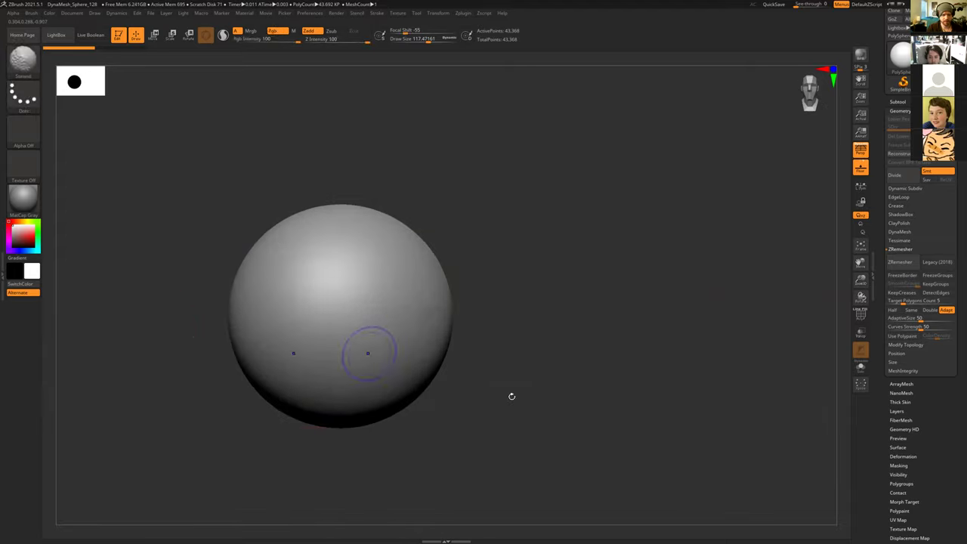
{"action": "left_click_drag", "start_coordinate": [485, 401], "coordinate": [531, 337], "text": "alt"}
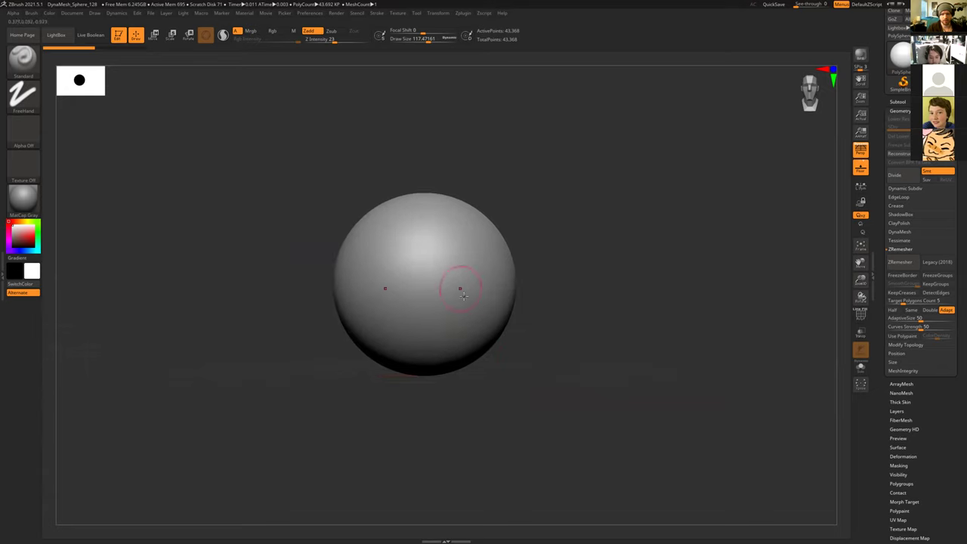
{"action": "left_click_drag", "start_coordinate": [571, 306], "coordinate": [503, 286]}
{"action": "left_click_drag", "start_coordinate": [216, 264], "coordinate": [247, 321], "text": "alt"}
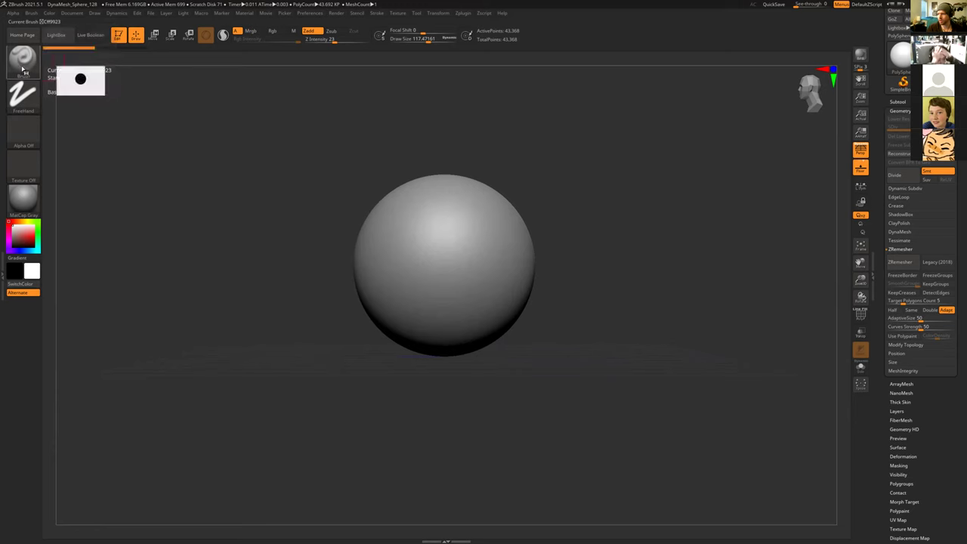
{"action": "left_click", "coordinate": [22, 64]}
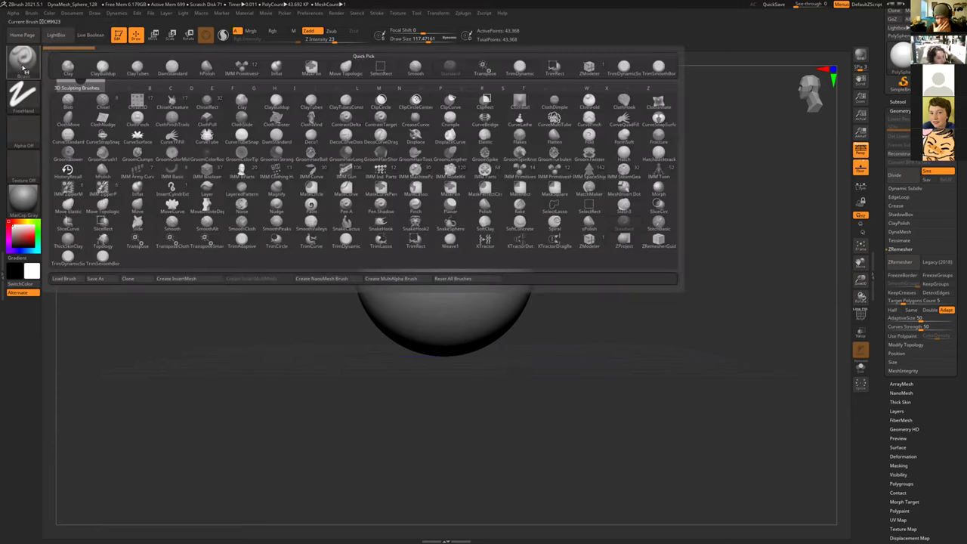
{"action": "left_click", "coordinate": [22, 64]}
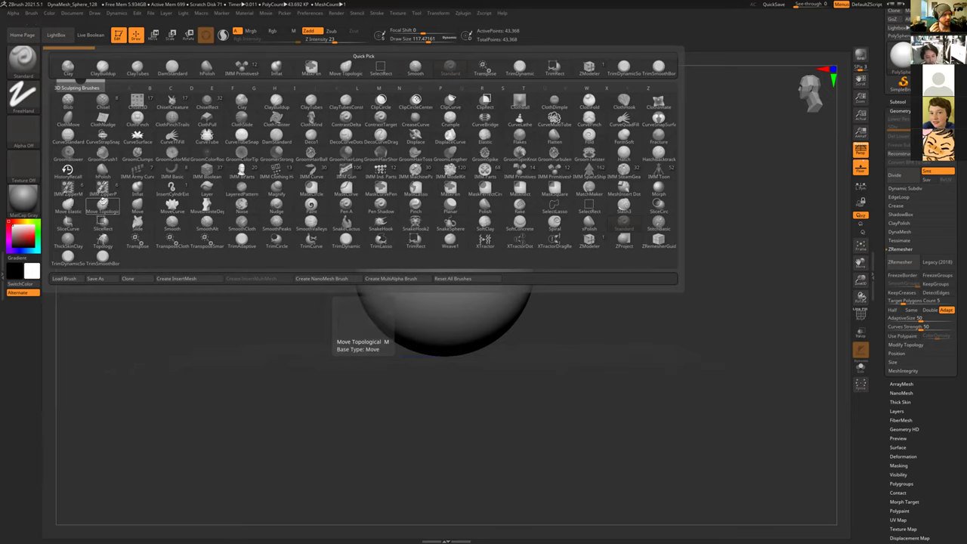
{"action": "left_click", "coordinate": [104, 205]}
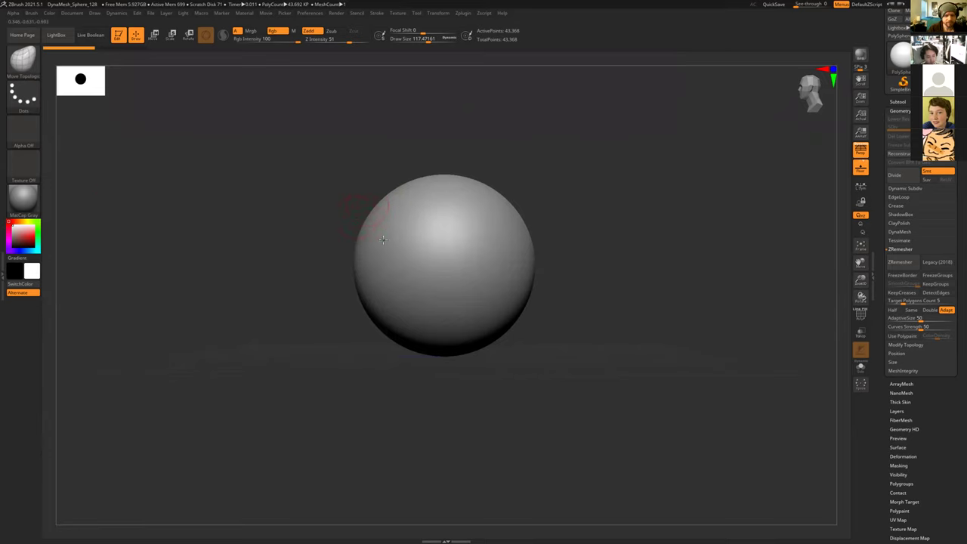
Step: Try pulling the front edge of the sphere outward with the Move Topological brush and undo the pull
{"action": "mouse_move", "coordinate": [383, 219]}
{"action": "left_mouse_down"}
{"action": "mouse_move", "coordinate": [301, 208]}
{"action": "mouse_move", "coordinate": [349, 208]}
{"action": "mouse_move", "coordinate": [346, 241]}
{"action": "mouse_move", "coordinate": [327, 226]}
{"action": "mouse_move", "coordinate": [317, 257]}
{"action": "mouse_move", "coordinate": [318, 244]}
{"action": "left_mouse_up"}
{"action": "key", "text": "ctrl+z"}
{"action": "key", "text": "ctrl+z"}
{"action": "key", "text": "ctrl+z"}
{"action": "key", "text": "ctrl+z"}
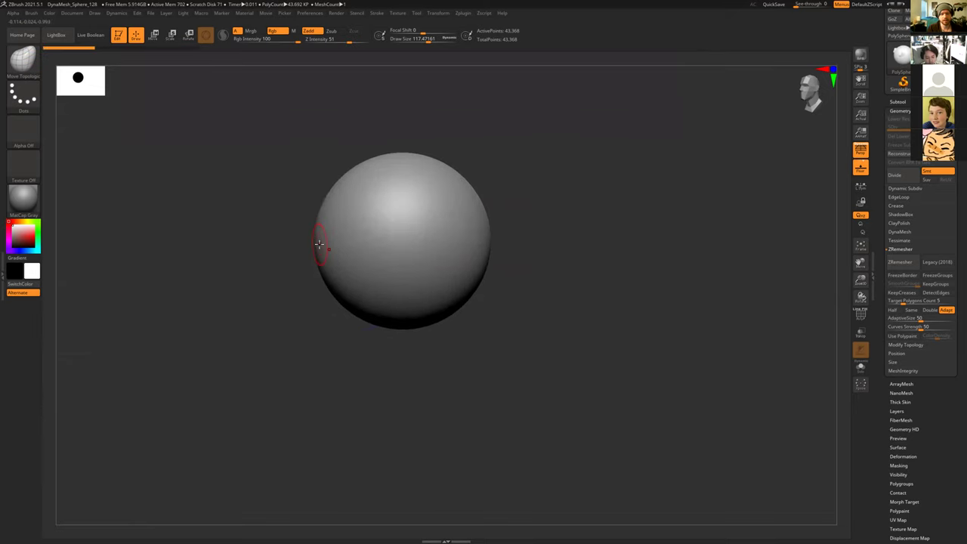
Step: Try moving the top of the sphere with the small Move Topological brush and undo the deformation
{"action": "left_click_drag", "start_coordinate": [246, 266], "coordinate": [214, 250]}
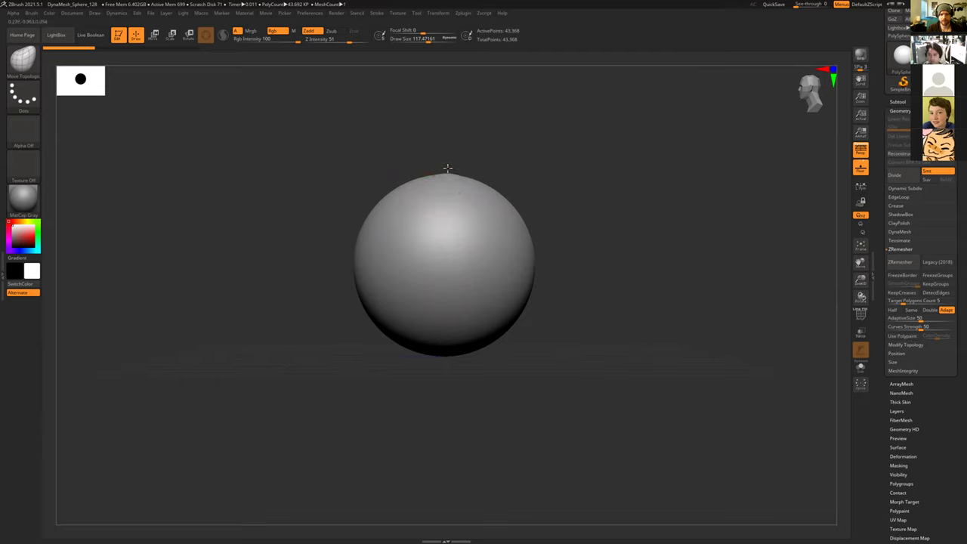
{"action": "left_click_drag", "start_coordinate": [466, 180], "coordinate": [487, 183]}
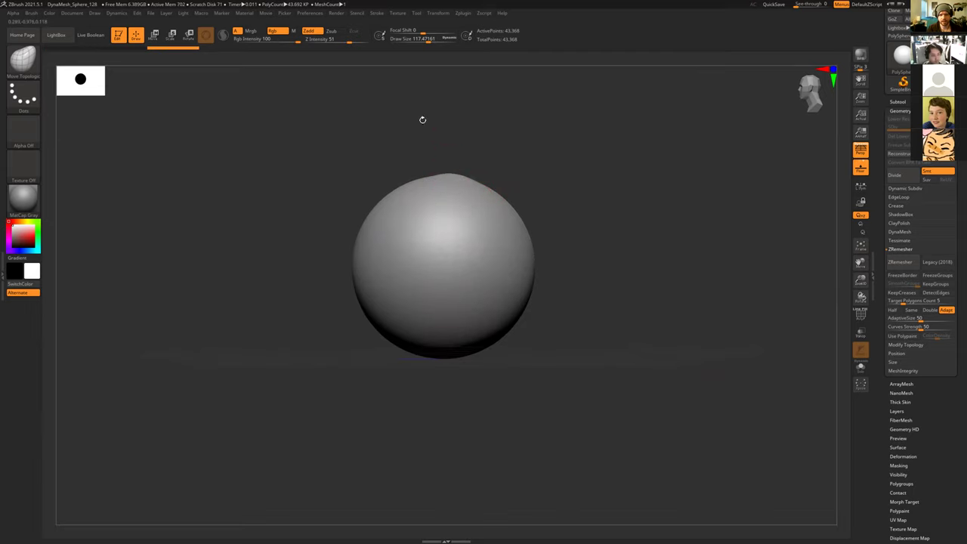
{"action": "left_click_drag", "start_coordinate": [420, 120], "coordinate": [416, 138]}
{"action": "key", "text": "ctrl+z"}
{"action": "key", "text": "ctrl+z"}
{"action": "key", "text": "ctrl+z"}
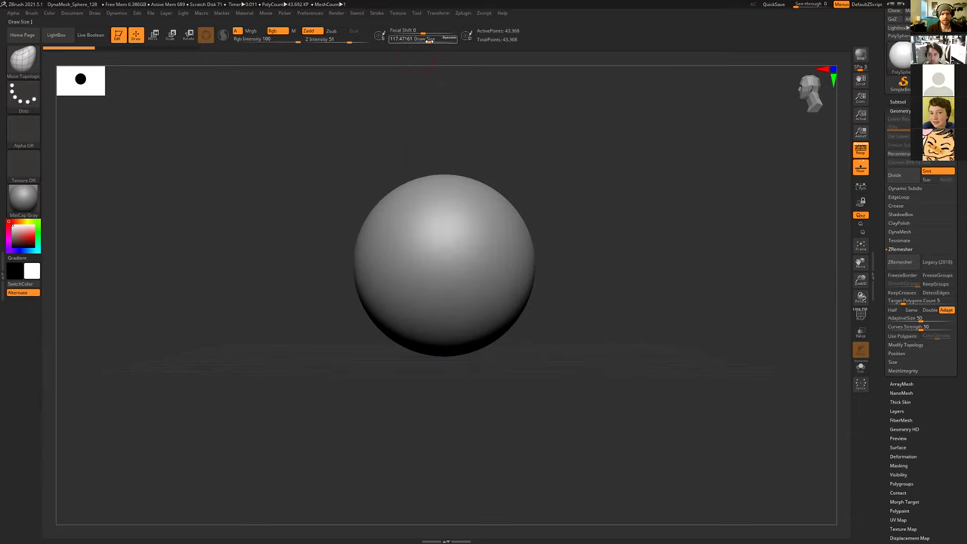
Step: Increase the brush's draw size to about 649
{"action": "left_click_drag", "start_coordinate": [428, 40], "coordinate": [445, 43]}
{"action": "left_click_drag", "start_coordinate": [473, 145], "coordinate": [592, 217]}
{"action": "left_click_drag", "start_coordinate": [606, 165], "coordinate": [579, 157]}
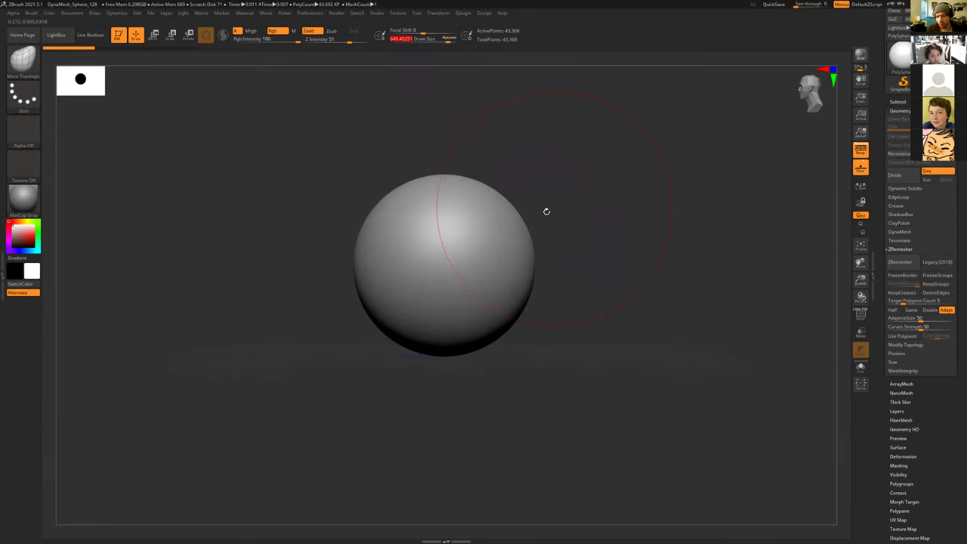
{"action": "key", "text": "space"}
{"action": "mouse_move", "coordinate": [545, 220]}
{"action": "left_mouse_down"}
{"action": "mouse_move", "coordinate": [535, 221]}
{"action": "mouse_move", "coordinate": [556, 224]}
{"action": "mouse_move", "coordinate": [549, 223]}
{"action": "left_mouse_up"}
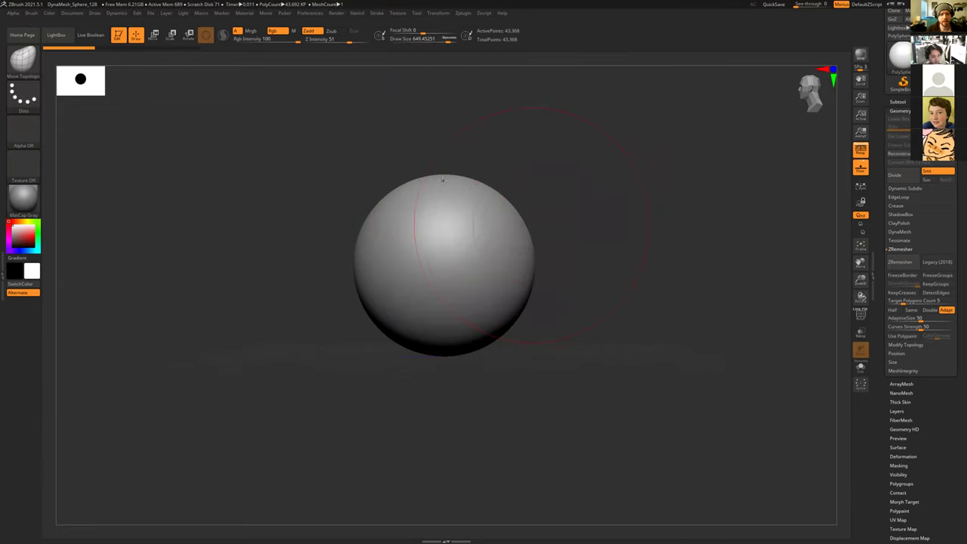
Step: Reshape the crown, back and lower front of the sphere into an egg-like head profile tapering to a chin
{"action": "left_click_drag", "start_coordinate": [454, 173], "coordinate": [399, 178]}
{"action": "left_click_drag", "start_coordinate": [486, 181], "coordinate": [499, 174]}
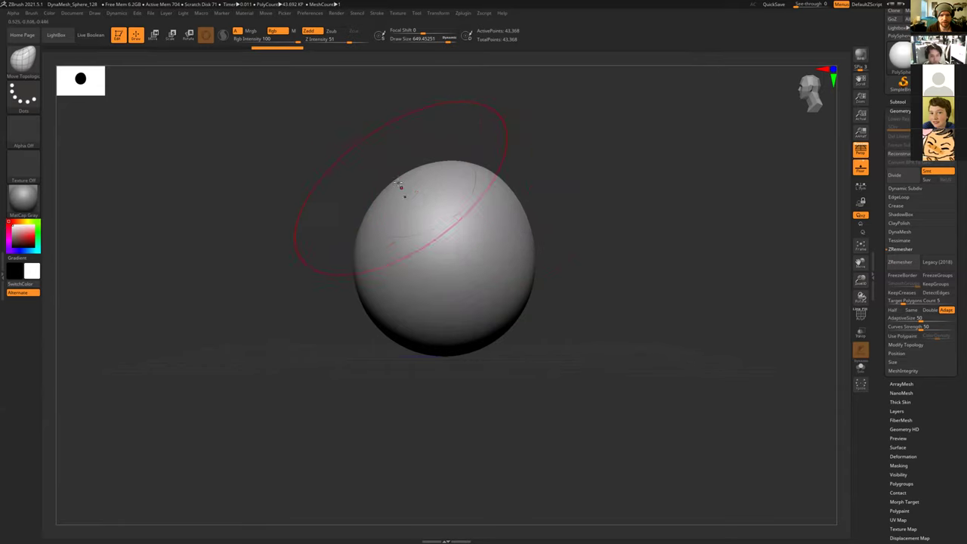
{"action": "left_click_drag", "start_coordinate": [401, 188], "coordinate": [391, 181]}
{"action": "left_click_drag", "start_coordinate": [383, 219], "coordinate": [378, 217]}
{"action": "mouse_move", "coordinate": [504, 194]}
{"action": "left_mouse_down"}
{"action": "mouse_move", "coordinate": [521, 186]}
{"action": "mouse_move", "coordinate": [514, 209]}
{"action": "left_mouse_up"}
{"action": "left_click_drag", "start_coordinate": [526, 243], "coordinate": [531, 250]}
{"action": "left_click_drag", "start_coordinate": [518, 293], "coordinate": [522, 296]}
{"action": "mouse_move", "coordinate": [403, 358]}
{"action": "left_mouse_down"}
{"action": "mouse_move", "coordinate": [377, 368]}
{"action": "mouse_move", "coordinate": [383, 342]}
{"action": "left_mouse_up"}
Step: Set the draw size to about 377 and pull the chin into a narrower, more pointed shape
{"action": "key", "text": "s"}
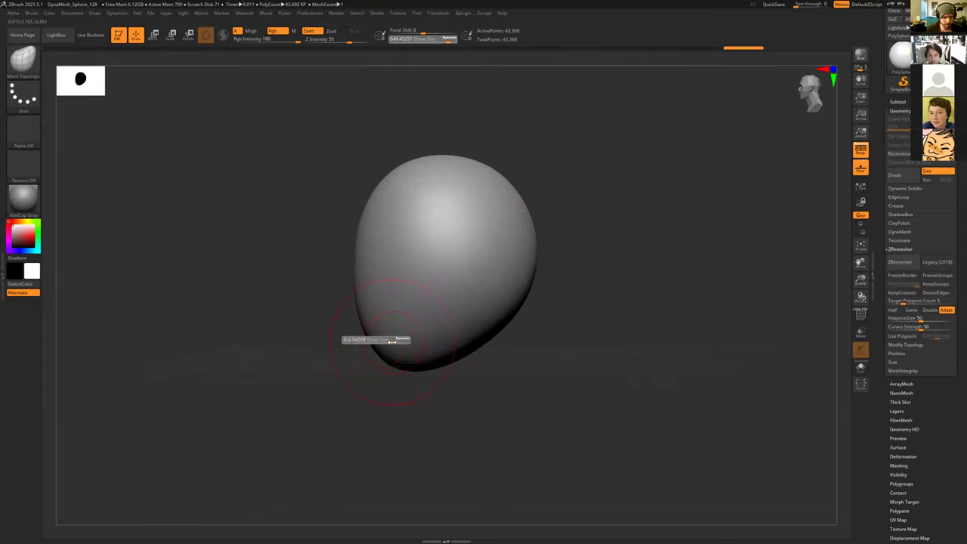
{"action": "key", "text": "space"}
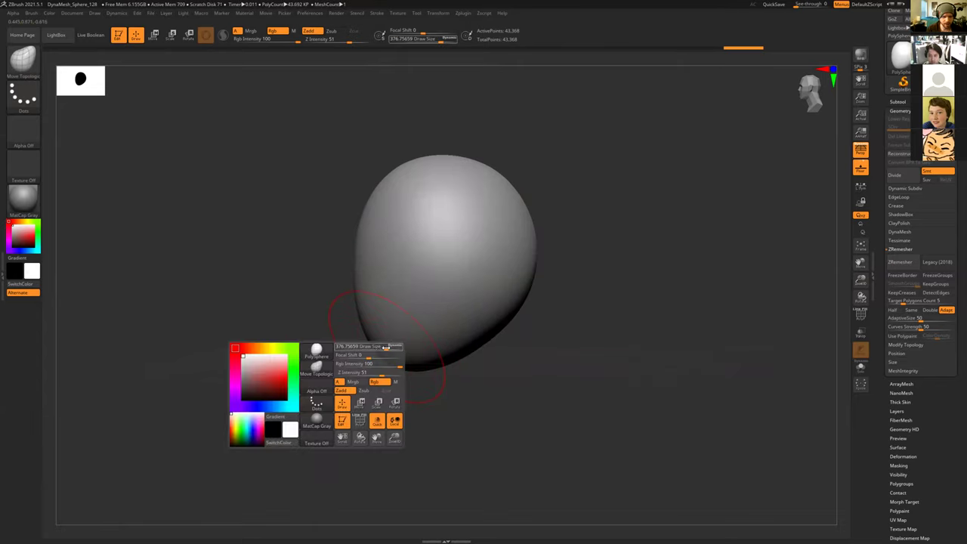
{"action": "key", "text": "space"}
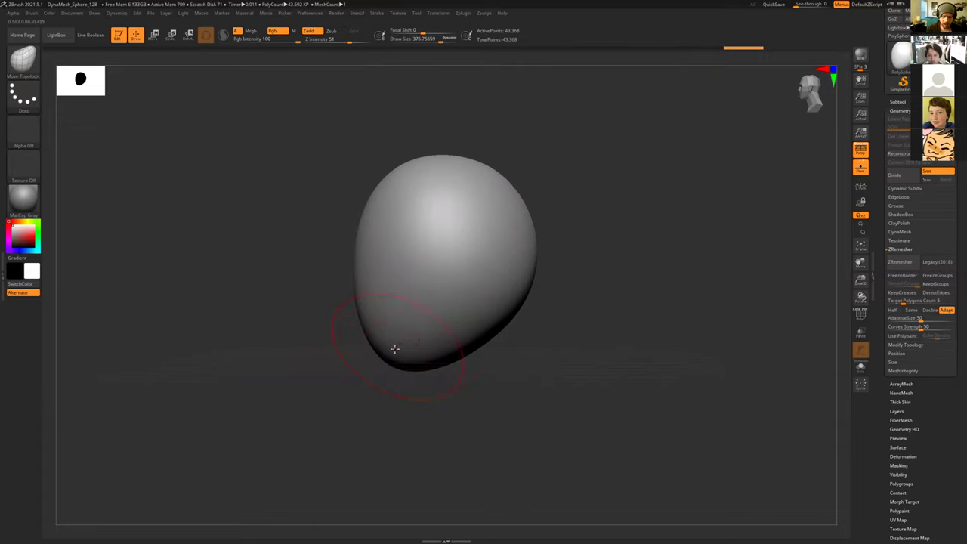
{"action": "key", "text": "space"}
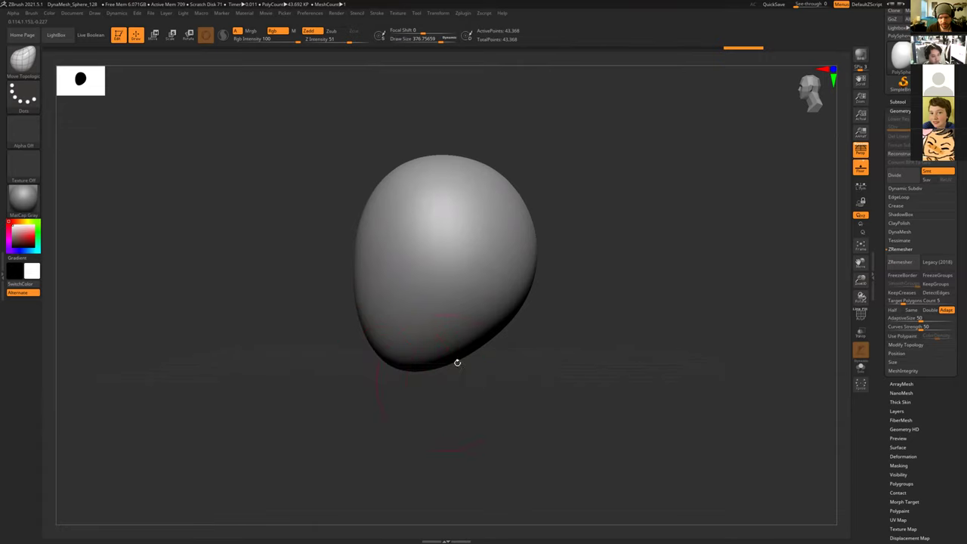
{"action": "key", "text": "s"}
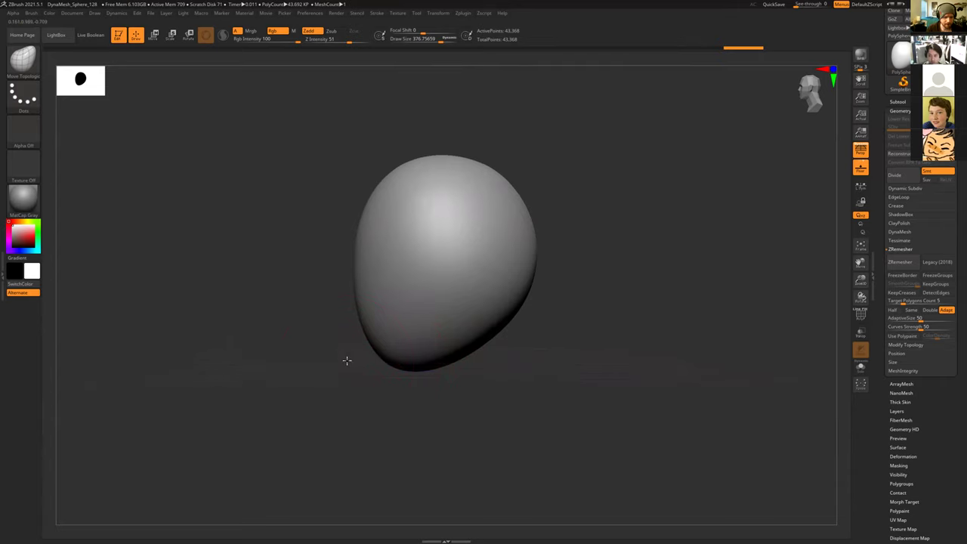
{"action": "left_click_drag", "start_coordinate": [337, 356], "coordinate": [350, 309]}
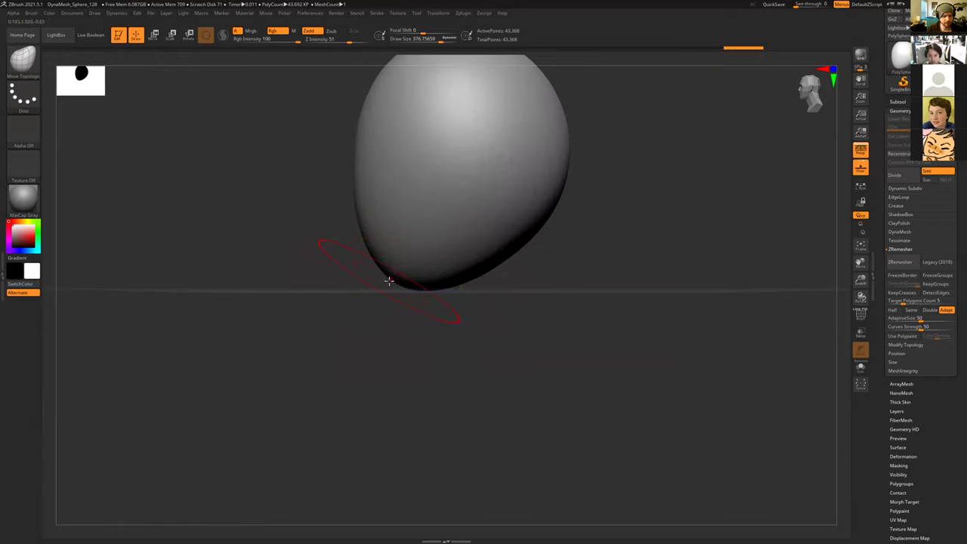
{"action": "left_click_drag", "start_coordinate": [387, 284], "coordinate": [410, 261]}
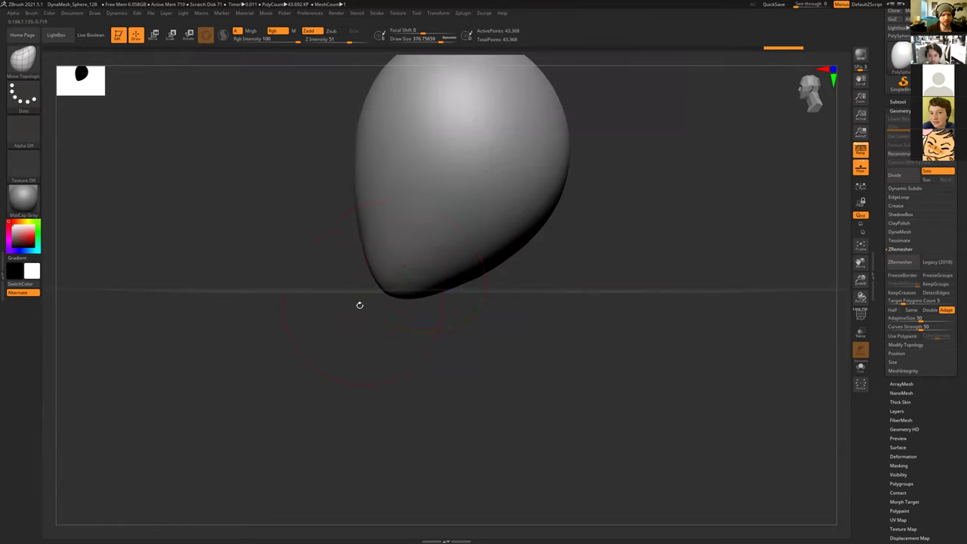
{"action": "left_click_drag", "start_coordinate": [360, 304], "coordinate": [406, 260]}
{"action": "mouse_move", "coordinate": [360, 301]}
{"action": "left_mouse_down"}
{"action": "mouse_move", "coordinate": [389, 287]}
{"action": "mouse_move", "coordinate": [476, 356]}
{"action": "mouse_move", "coordinate": [453, 249]}
{"action": "left_mouse_up"}
Step: Set the draw size to about 492, then narrow and even out both sides of the head
{"action": "key", "text": "s"}
{"action": "mouse_move", "coordinate": [467, 209]}
{"action": "left_mouse_down"}
{"action": "mouse_move", "coordinate": [498, 216]}
{"action": "mouse_move", "coordinate": [484, 203]}
{"action": "left_mouse_up"}
{"action": "mouse_move", "coordinate": [483, 242]}
{"action": "left_mouse_down"}
{"action": "mouse_move", "coordinate": [482, 219]}
{"action": "mouse_move", "coordinate": [506, 217]}
{"action": "mouse_move", "coordinate": [486, 217]}
{"action": "mouse_move", "coordinate": [549, 237]}
{"action": "mouse_move", "coordinate": [453, 197]}
{"action": "mouse_move", "coordinate": [429, 218]}
{"action": "left_mouse_up"}
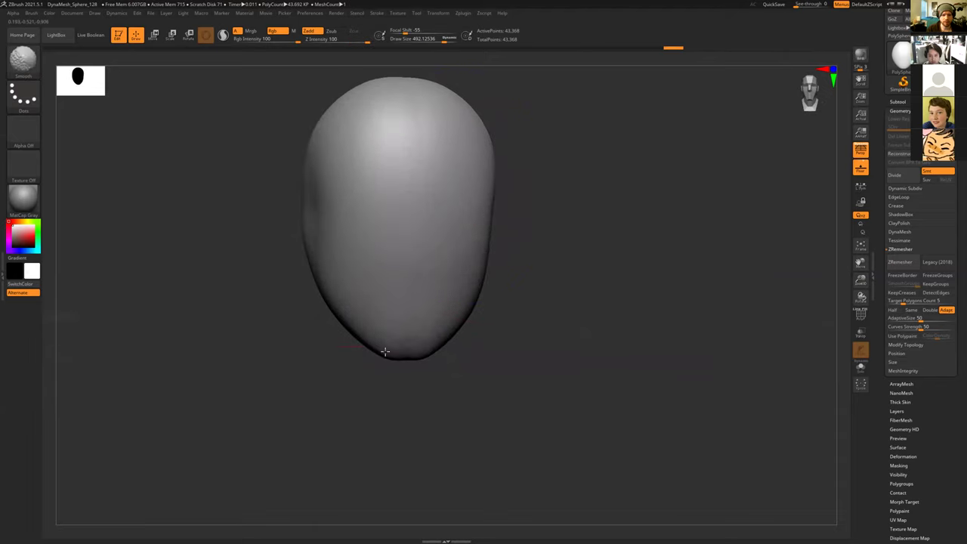
{"action": "left_click_drag", "start_coordinate": [582, 278], "coordinate": [587, 346], "text": "alt"}
{"action": "mouse_move", "coordinate": [586, 346]}
{"action": "left_mouse_down"}
{"action": "mouse_move", "coordinate": [556, 309]}
{"action": "mouse_move", "coordinate": [596, 325]}
{"action": "mouse_move", "coordinate": [593, 315]}
{"action": "mouse_move", "coordinate": [570, 322]}
{"action": "left_mouse_up"}
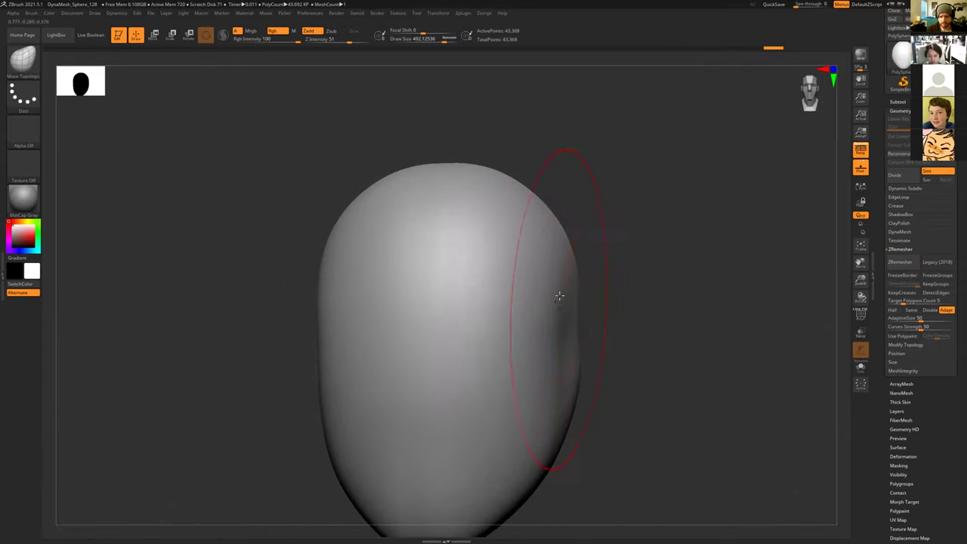
{"action": "left_click_drag", "start_coordinate": [651, 338], "coordinate": [637, 349], "text": "shift"}
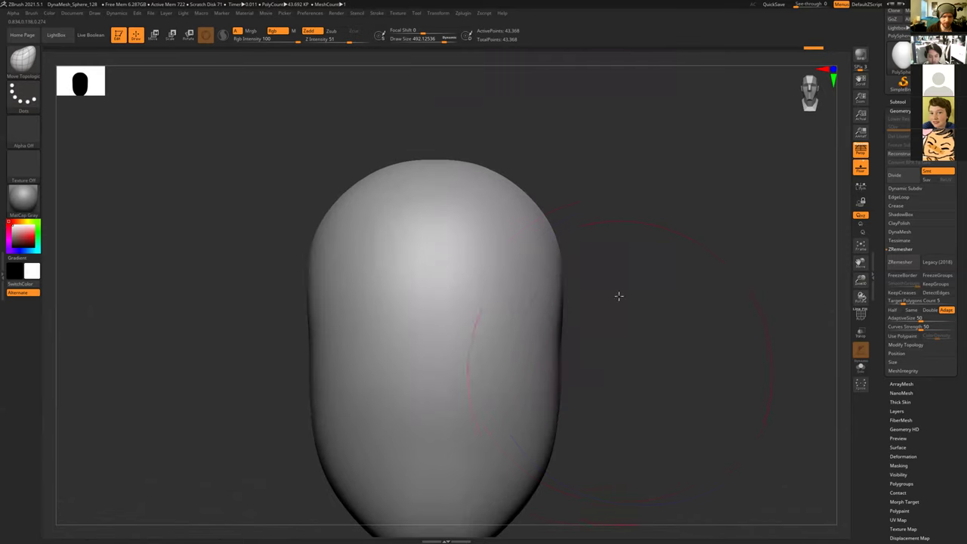
{"action": "left_click_drag", "start_coordinate": [617, 295], "coordinate": [623, 185], "text": "alt"}
{"action": "key", "text": "b"}
{"action": "key", "text": "c"}
{"action": "key", "text": "b"}
{"action": "key", "text": "s"}
{"action": "mouse_move", "coordinate": [457, 230]}
{"action": "left_mouse_down"}
{"action": "mouse_move", "coordinate": [613, 257]}
{"action": "mouse_move", "coordinate": [423, 269]}
{"action": "left_mouse_up"}
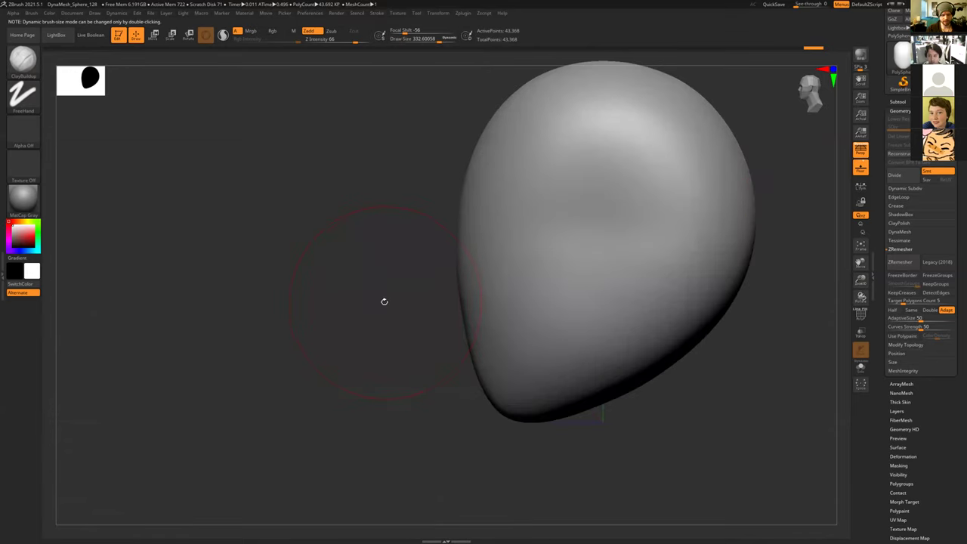
Step: Return to the Move Topological brush, set the draw size to about 478 and push in the eye-level area of the face profile
{"action": "key", "text": "b"}
{"action": "key", "text": "m"}
{"action": "key", "text": "t"}
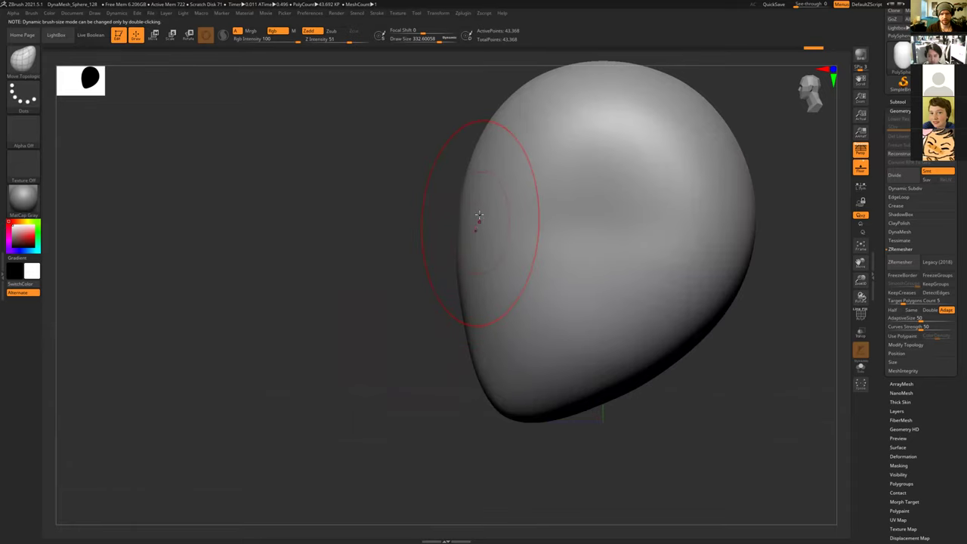
{"action": "key", "text": "s"}
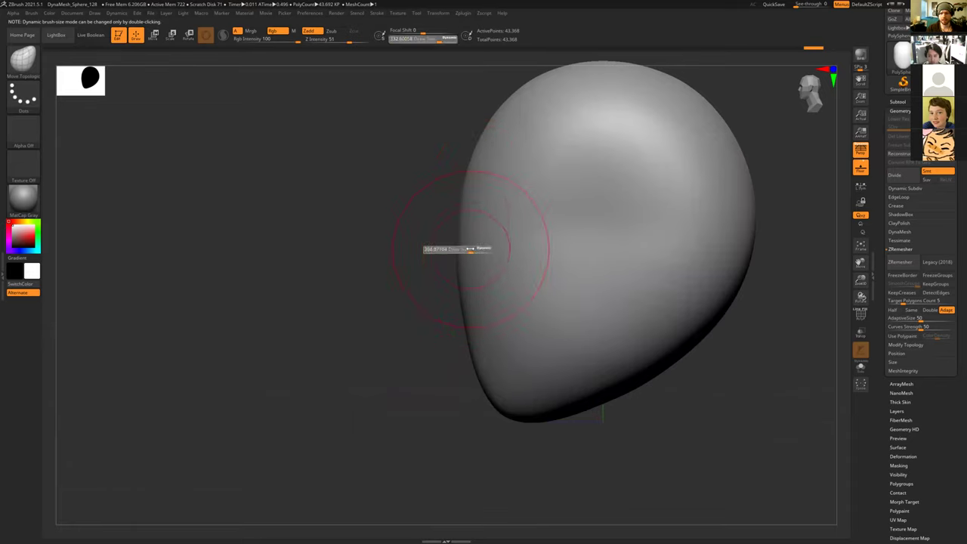
{"action": "key", "text": "s"}
{"action": "left_click_drag", "start_coordinate": [482, 228], "coordinate": [489, 227]}
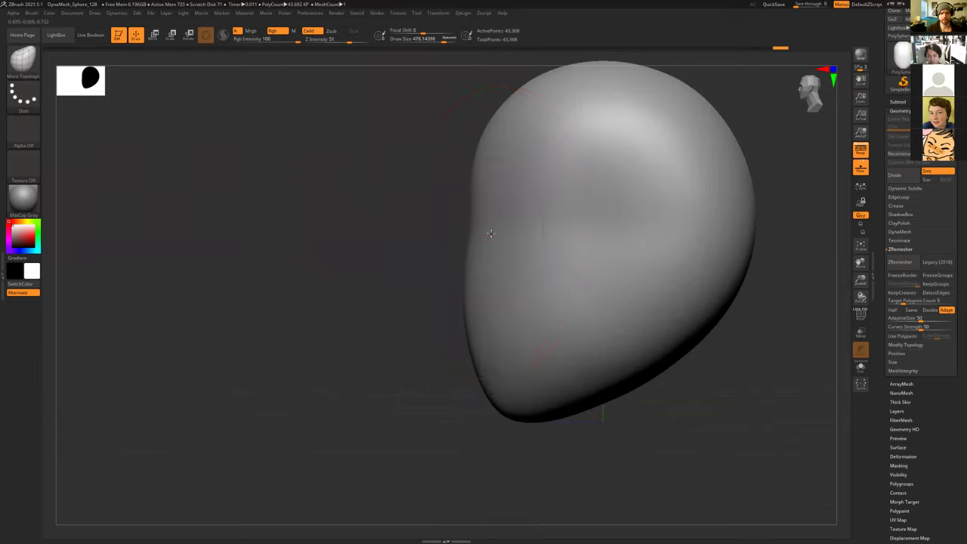
Step: Smooth the pushed-in eye-level area of the face on both sides
{"action": "left_click_drag", "start_coordinate": [431, 254], "coordinate": [633, 274], "text": "shift"}
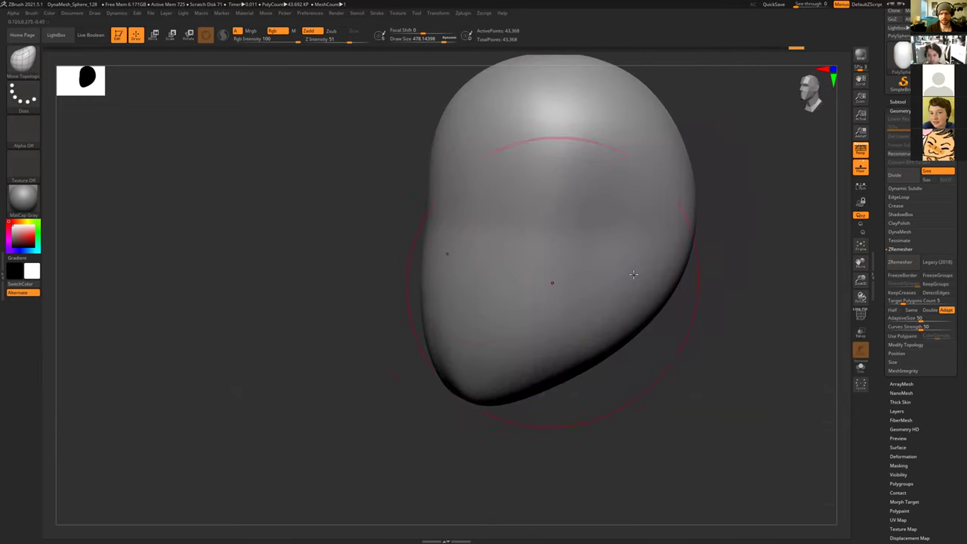
{"action": "left_click", "coordinate": [860, 316]}
{"action": "left_click_drag", "start_coordinate": [801, 312], "coordinate": [859, 319]}
{"action": "left_click", "coordinate": [860, 316]}
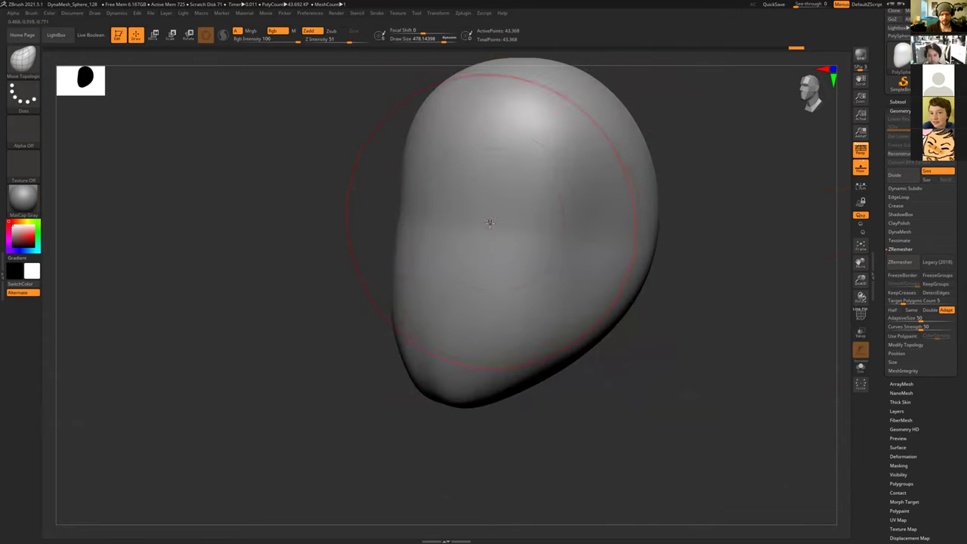
{"action": "key", "text": "shift"}
{"action": "left_click_drag", "start_coordinate": [494, 215], "coordinate": [494, 214], "text": "shift"}
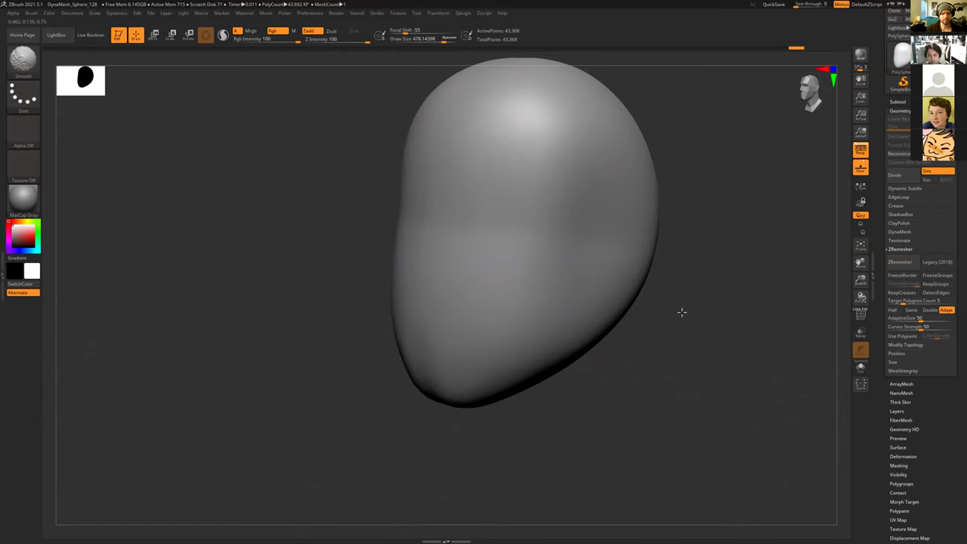
{"action": "left_click_drag", "start_coordinate": [686, 282], "coordinate": [453, 244]}
{"action": "left_click_drag", "start_coordinate": [322, 277], "coordinate": [100, 105]}
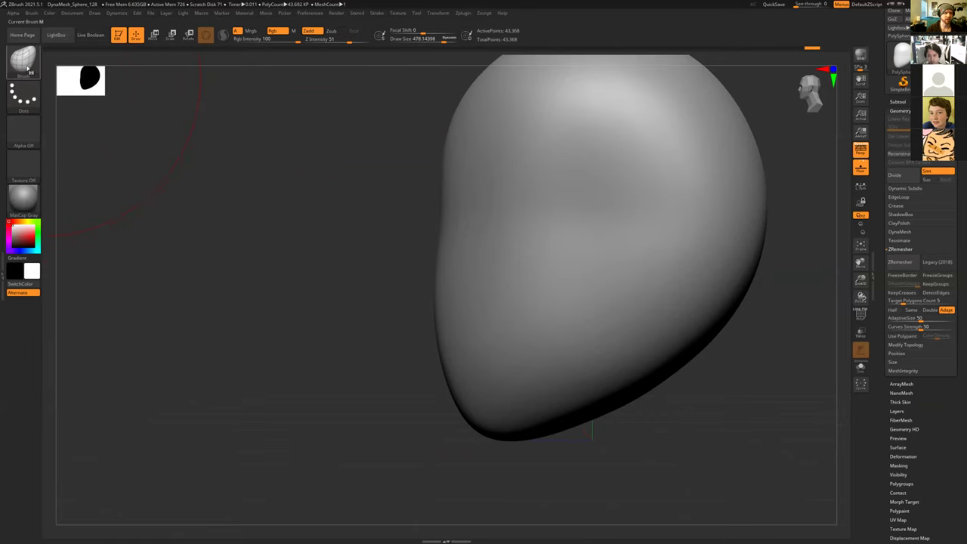
{"action": "left_click", "coordinate": [27, 66]}
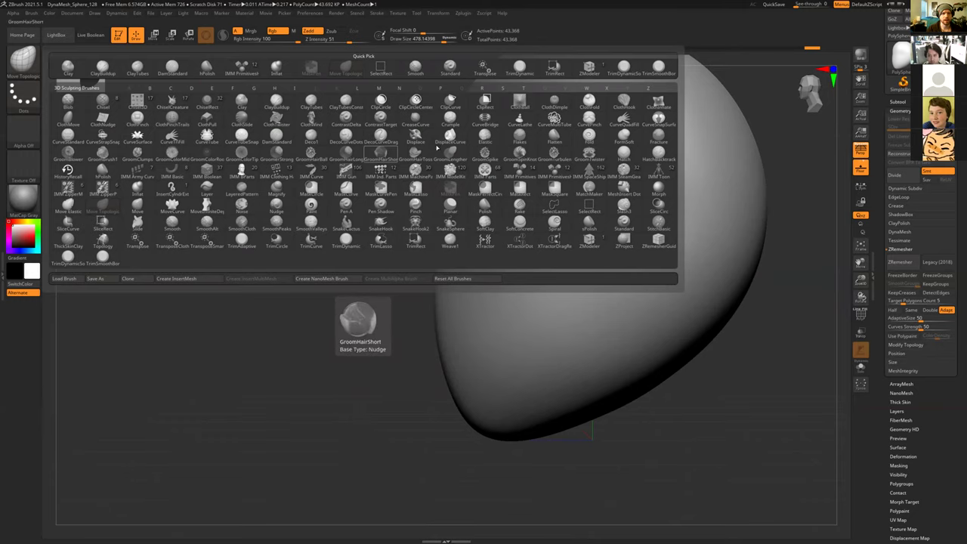
{"action": "key", "text": "b"}
{"action": "key", "text": "s"}
{"action": "key", "text": "t"}
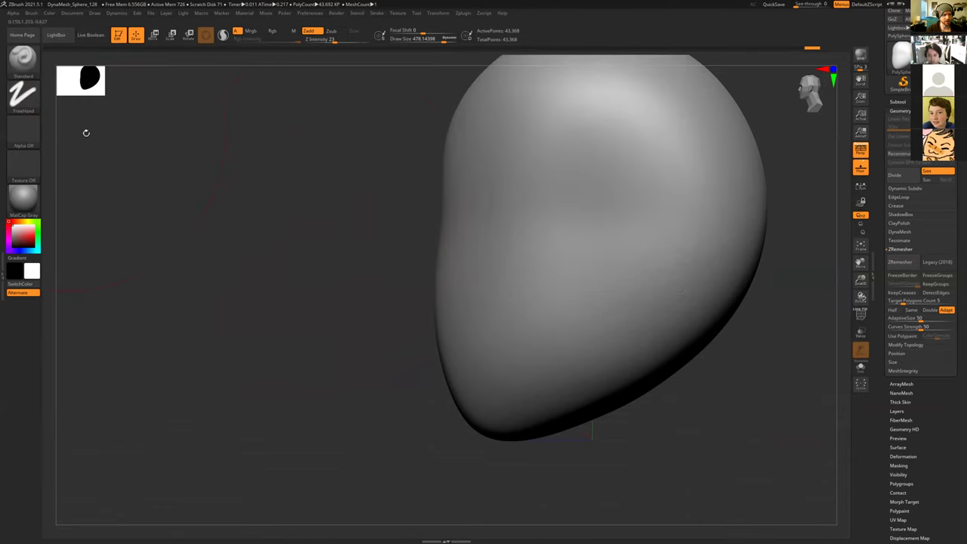
{"action": "mouse_move", "coordinate": [381, 280]}
{"action": "left_mouse_down"}
{"action": "mouse_move", "coordinate": [395, 281]}
{"action": "mouse_move", "coordinate": [233, 211]}
{"action": "left_mouse_up"}
Step: Select the Clay brush, set the draw size to about 104 and build up a raised nose in the centre of the face
{"action": "left_click", "coordinate": [21, 59]}
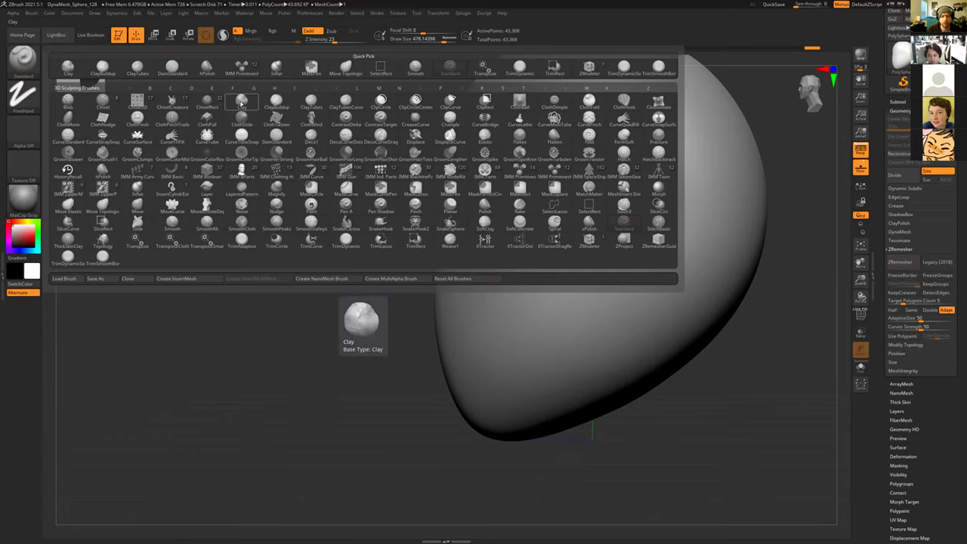
{"action": "left_click", "coordinate": [241, 101]}
{"action": "mouse_move", "coordinate": [318, 277]}
{"action": "left_mouse_down"}
{"action": "mouse_move", "coordinate": [380, 262]}
{"action": "mouse_move", "coordinate": [370, 272]}
{"action": "left_mouse_up"}
{"action": "key", "text": "s"}
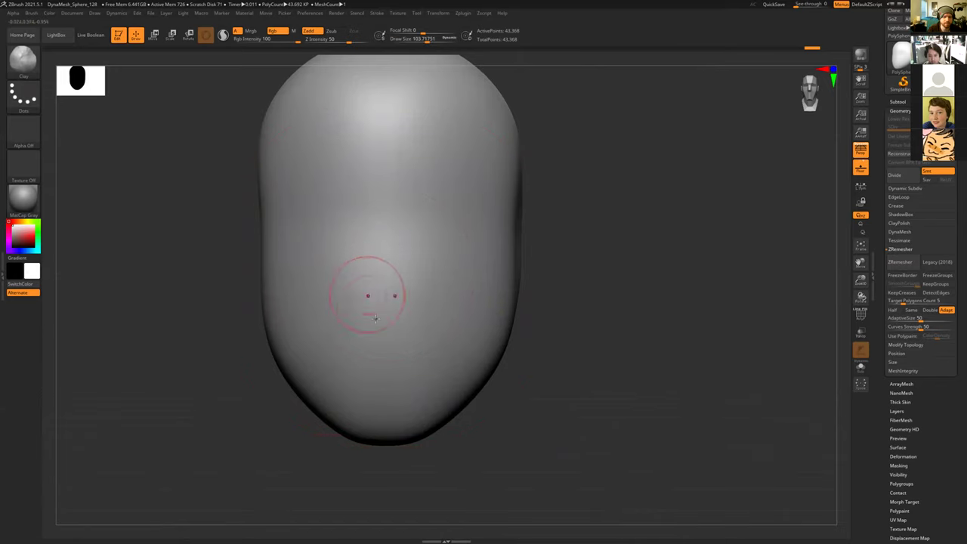
{"action": "right_click_drag", "start_coordinate": [447, 265], "coordinate": [384, 264]}
{"action": "mouse_move", "coordinate": [366, 266]}
{"action": "left_mouse_down"}
{"action": "mouse_move", "coordinate": [385, 265]}
{"action": "mouse_move", "coordinate": [366, 279]}
{"action": "mouse_move", "coordinate": [379, 227]}
{"action": "left_mouse_up"}
{"action": "mouse_move", "coordinate": [372, 262]}
{"action": "left_mouse_down"}
{"action": "mouse_move", "coordinate": [376, 240]}
{"action": "mouse_move", "coordinate": [375, 290]}
{"action": "left_mouse_up"}
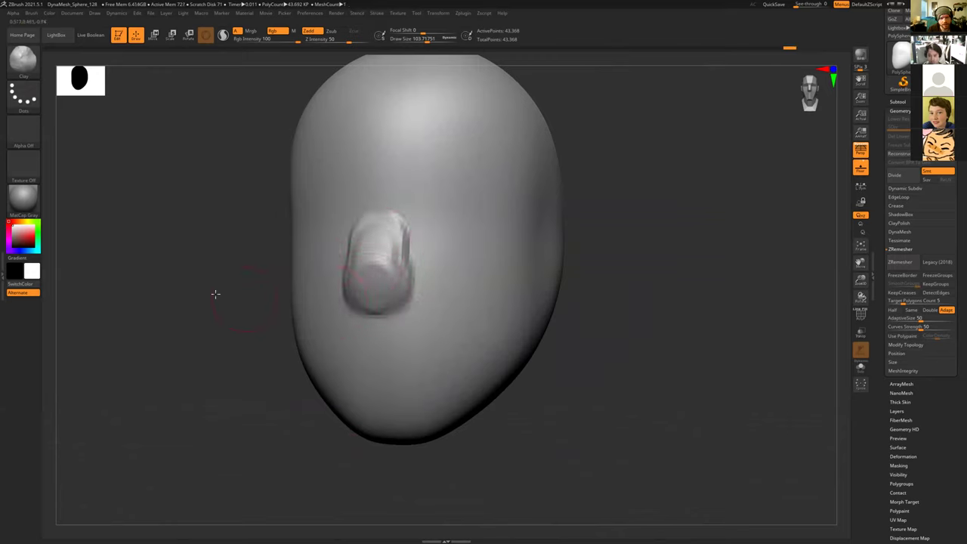
Step: Build the nose tip further outward in profile and smooth the nose's surface and underside
{"action": "left_click_drag", "start_coordinate": [215, 294], "coordinate": [393, 314]}
{"action": "key", "text": "shift"}
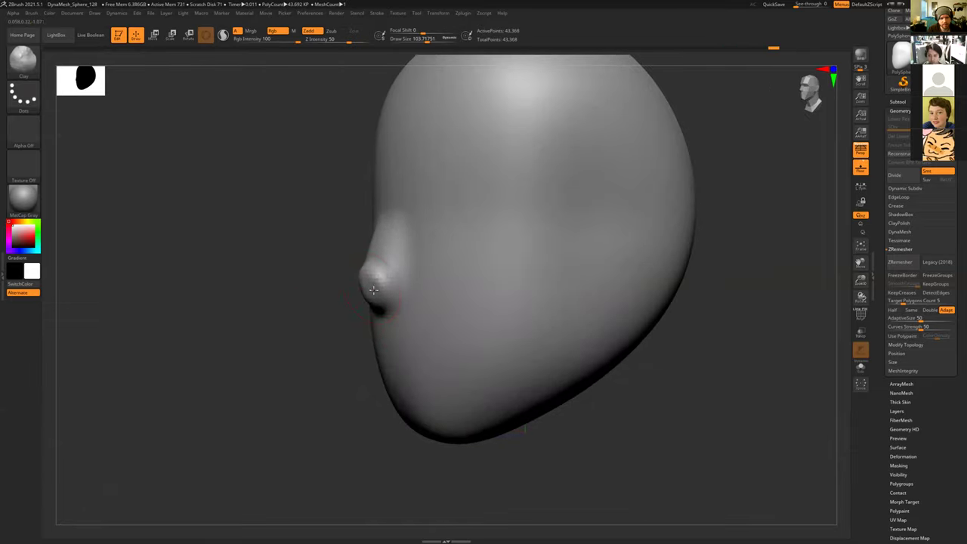
{"action": "mouse_move", "coordinate": [388, 285]}
{"action": "left_mouse_down"}
{"action": "mouse_move", "coordinate": [395, 255]}
{"action": "mouse_move", "coordinate": [387, 276]}
{"action": "left_mouse_up"}
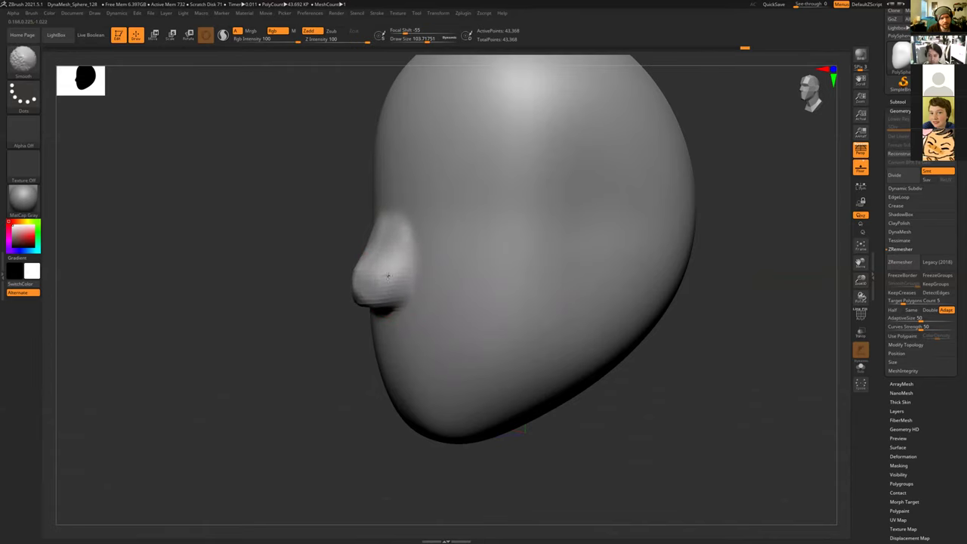
{"action": "mouse_move", "coordinate": [298, 302]}
{"action": "left_mouse_down"}
{"action": "mouse_move", "coordinate": [576, 367]}
{"action": "mouse_move", "coordinate": [508, 331]}
{"action": "mouse_move", "coordinate": [565, 336]}
{"action": "left_mouse_up"}
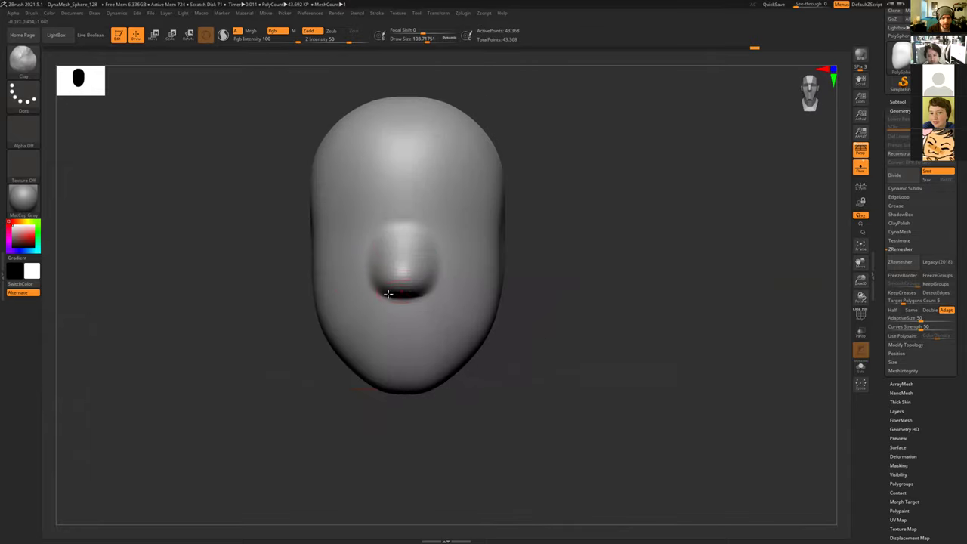
{"action": "left_click_drag", "start_coordinate": [258, 317], "coordinate": [453, 330]}
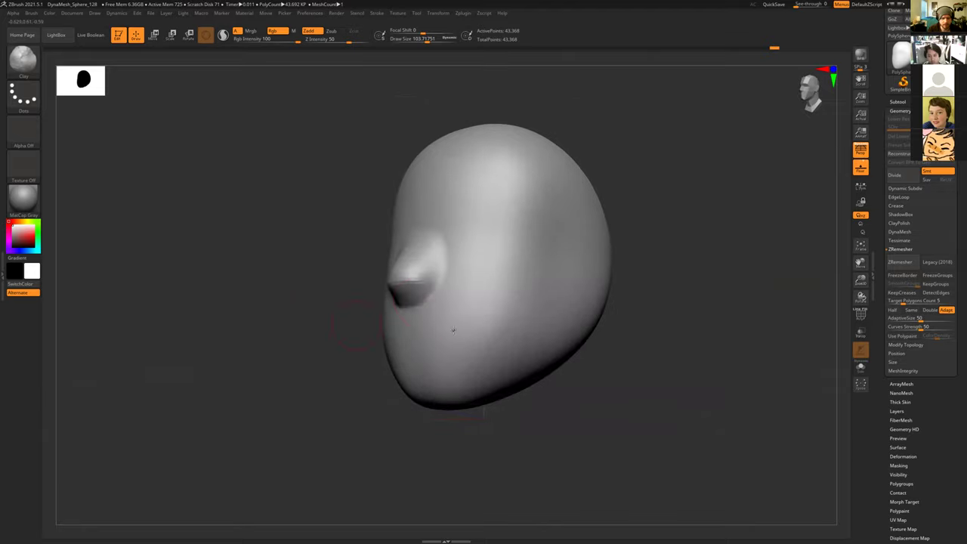
{"action": "mouse_move", "coordinate": [392, 297]}
{"action": "left_mouse_down"}
{"action": "mouse_move", "coordinate": [403, 290]}
{"action": "mouse_move", "coordinate": [317, 328]}
{"action": "mouse_move", "coordinate": [355, 317]}
{"action": "left_mouse_up"}
{"action": "key", "text": "shift"}
Step: Use the Move Topological brush at a draw size of about 161 to narrow the nose's sides and bridge
{"action": "key", "text": "s"}
{"action": "mouse_move", "coordinate": [413, 260]}
{"action": "left_mouse_down"}
{"action": "mouse_move", "coordinate": [427, 254]}
{"action": "mouse_move", "coordinate": [417, 229]}
{"action": "left_mouse_up"}
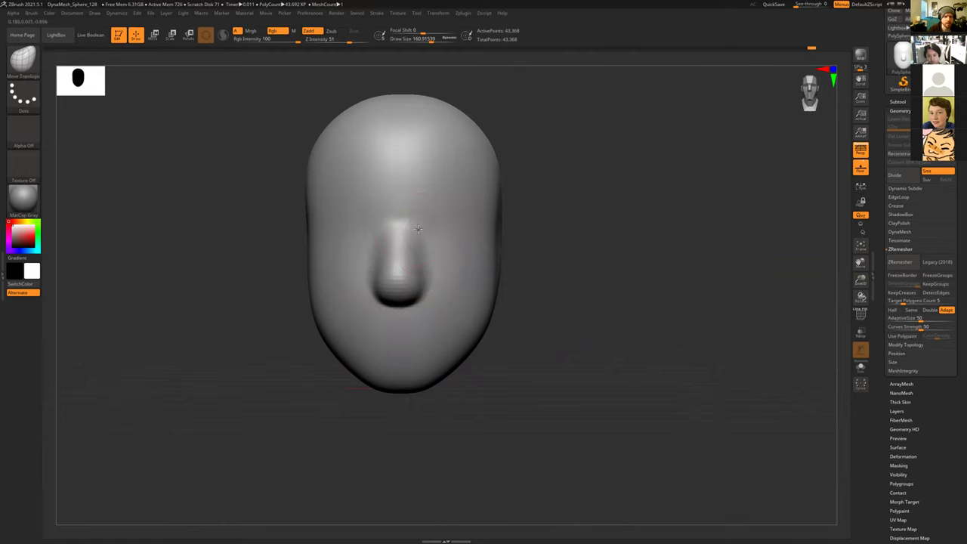
{"action": "mouse_move", "coordinate": [565, 267]}
{"action": "left_mouse_down"}
{"action": "mouse_move", "coordinate": [521, 268]}
{"action": "mouse_move", "coordinate": [556, 270]}
{"action": "left_mouse_up"}
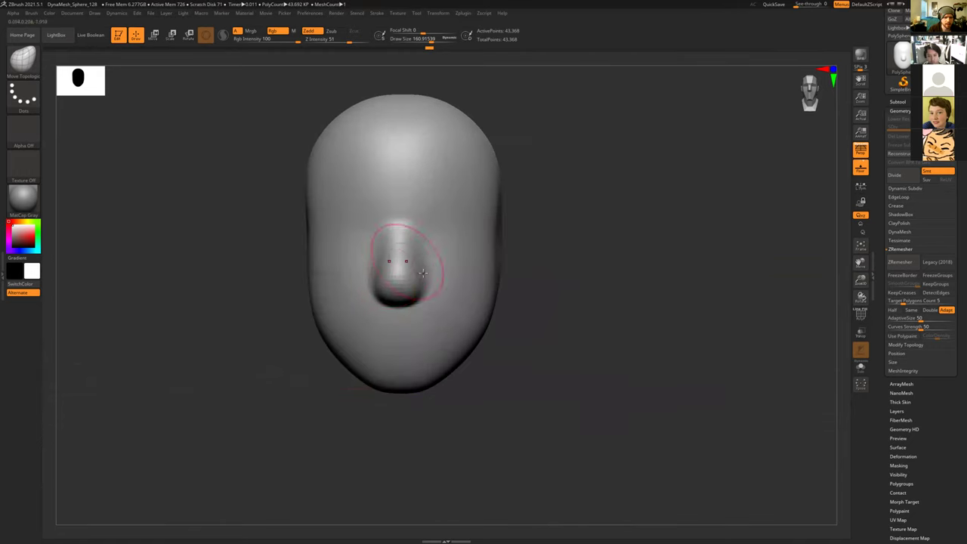
{"action": "left_click_drag", "start_coordinate": [432, 268], "coordinate": [413, 279]}
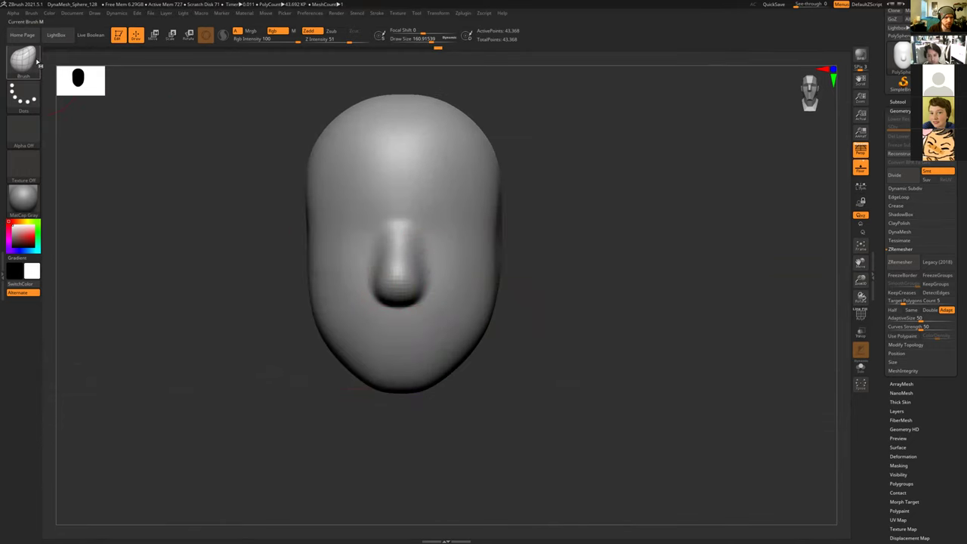
{"action": "left_click", "coordinate": [25, 60]}
{"action": "key", "text": "m"}
{"action": "key", "text": "t"}
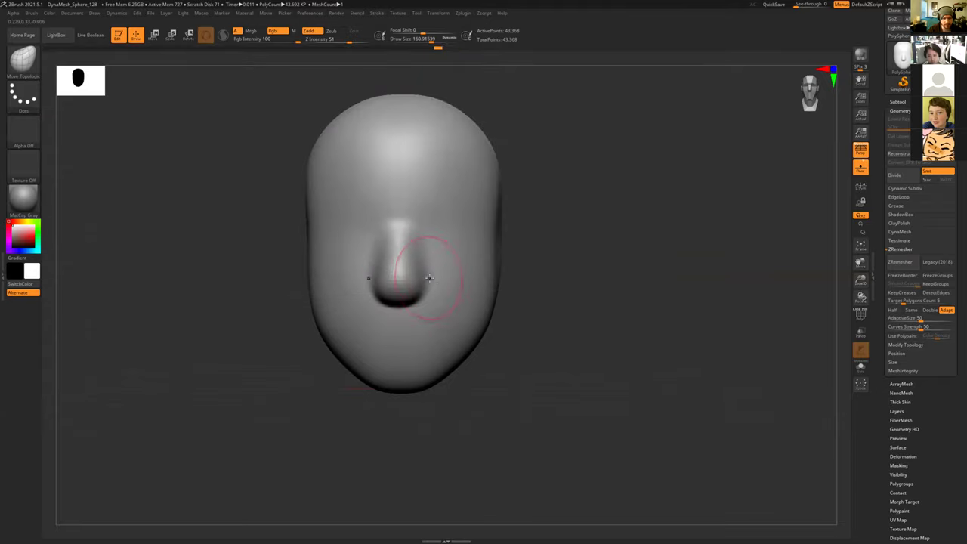
{"action": "key", "text": "shift"}
{"action": "left_click_drag", "start_coordinate": [426, 280], "coordinate": [417, 275]}
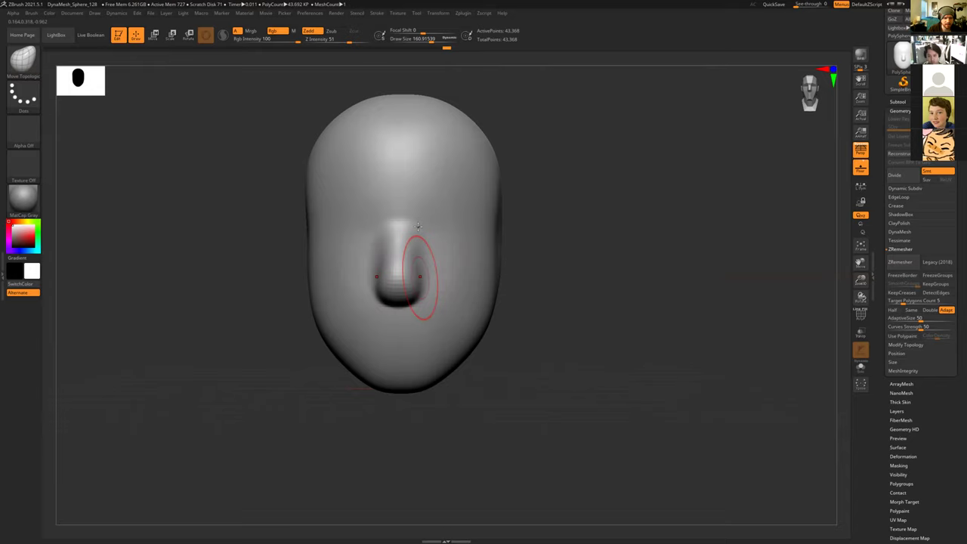
{"action": "left_click_drag", "start_coordinate": [417, 226], "coordinate": [418, 237]}
Step: Push in eye sockets on both sides of the nose bridge and shape them from the side and front
{"action": "mouse_move", "coordinate": [530, 240]}
{"action": "left_mouse_down"}
{"action": "mouse_move", "coordinate": [422, 221]}
{"action": "mouse_move", "coordinate": [435, 221]}
{"action": "left_mouse_up"}
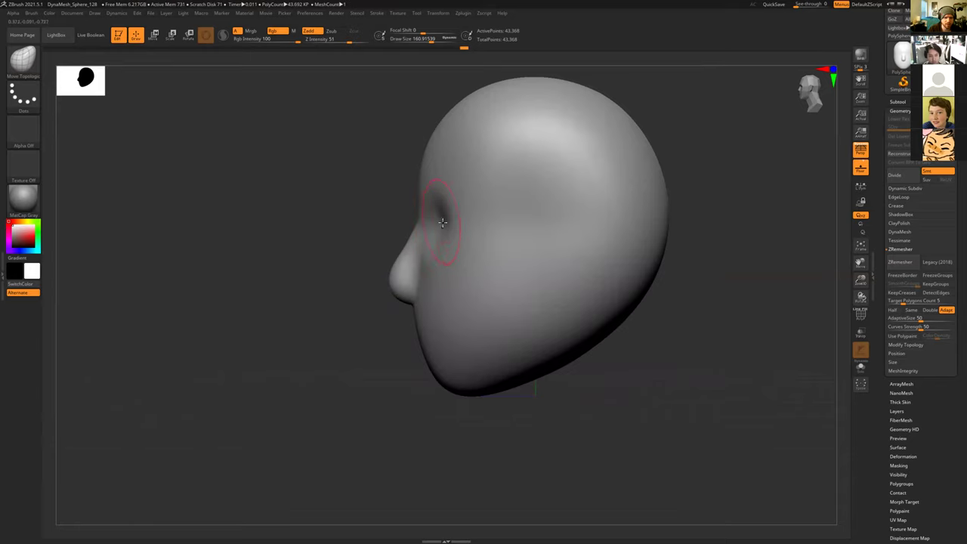
{"action": "left_click_drag", "start_coordinate": [455, 221], "coordinate": [457, 220]}
{"action": "left_click_drag", "start_coordinate": [389, 206], "coordinate": [432, 229], "text": "shift"}
{"action": "left_click_drag", "start_coordinate": [559, 280], "coordinate": [561, 325]}
{"action": "left_click_drag", "start_coordinate": [576, 264], "coordinate": [451, 221]}
{"action": "left_click_drag", "start_coordinate": [285, 214], "coordinate": [315, 223], "text": "alt"}
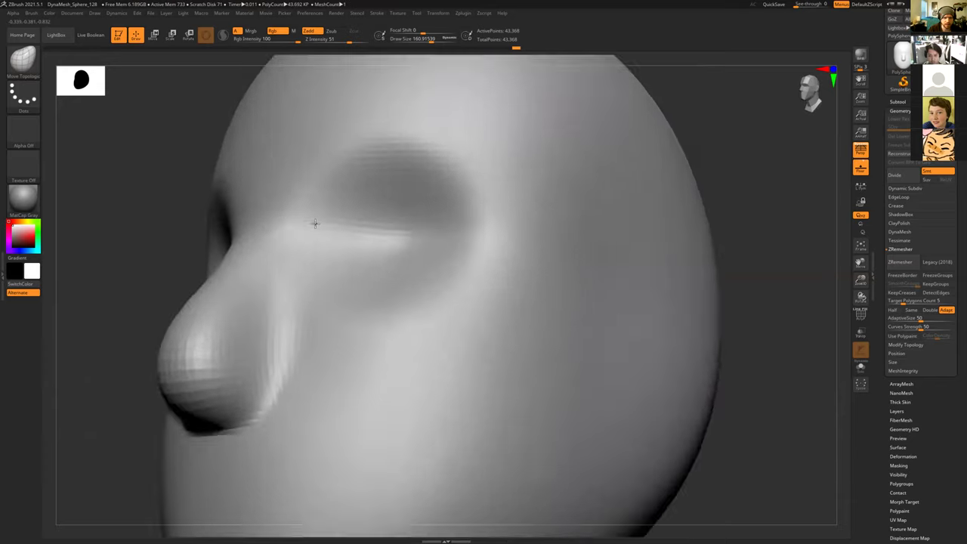
{"action": "key", "text": "f"}
{"action": "mouse_move", "coordinate": [237, 224]}
{"action": "left_mouse_down"}
{"action": "mouse_move", "coordinate": [420, 295]}
{"action": "mouse_move", "coordinate": [427, 287]}
{"action": "left_mouse_up"}
{"action": "left_click_drag", "start_coordinate": [309, 238], "coordinate": [513, 404]}
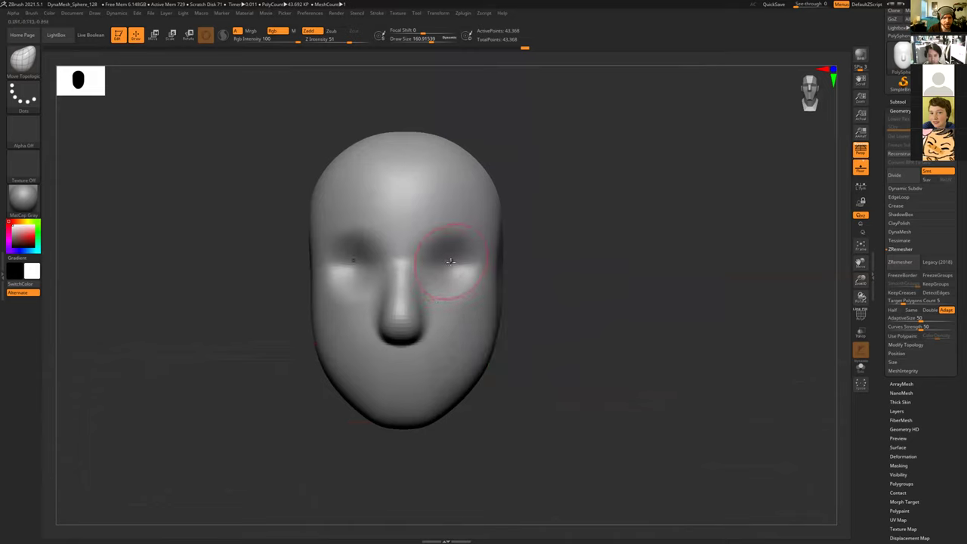
Step: Set the draw size to about 388 and adjust the eye sockets and brow area from the front
{"action": "key", "text": "s"}
{"action": "mouse_move", "coordinate": [453, 264]}
{"action": "left_mouse_down"}
{"action": "mouse_move", "coordinate": [462, 264]}
{"action": "mouse_move", "coordinate": [455, 259]}
{"action": "left_mouse_up"}
{"action": "key", "text": "s"}
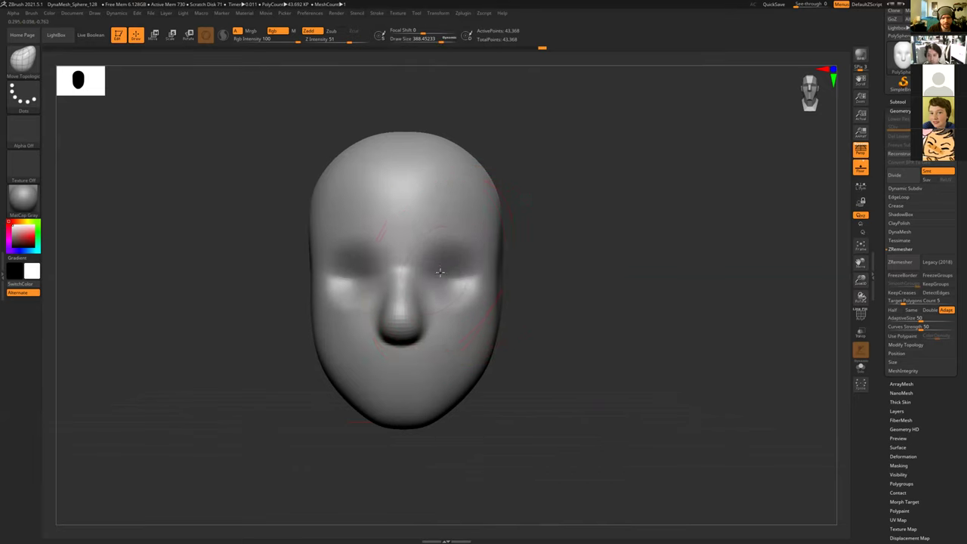
{"action": "left_click_drag", "start_coordinate": [482, 269], "coordinate": [483, 275]}
Step: Raise the draw size to about 722 and refine the head's sides, crown and lower back
{"action": "left_click_drag", "start_coordinate": [501, 200], "coordinate": [527, 194]}
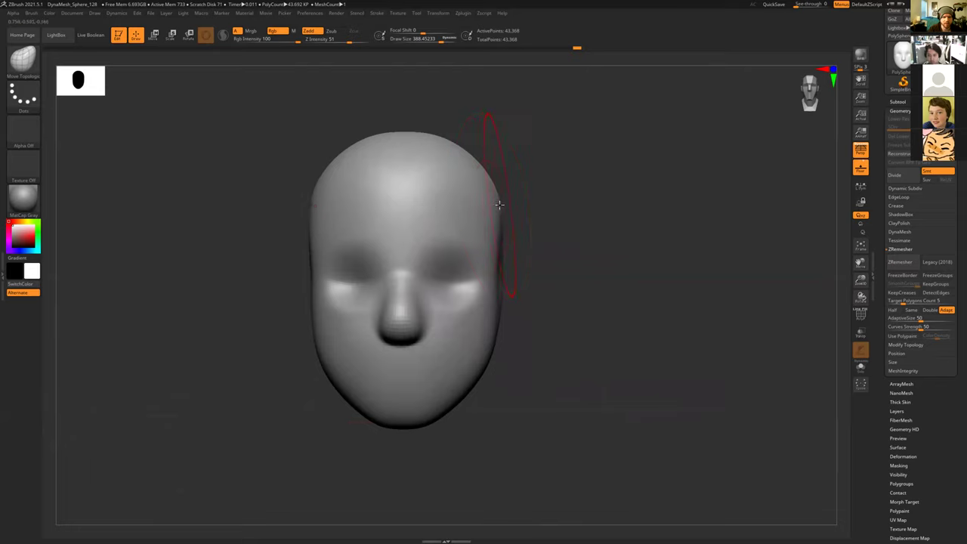
{"action": "key", "text": "s"}
{"action": "left_click_drag", "start_coordinate": [488, 225], "coordinate": [495, 225]}
{"action": "left_click_drag", "start_coordinate": [497, 309], "coordinate": [451, 389]}
{"action": "left_click_drag", "start_coordinate": [500, 235], "coordinate": [509, 261]}
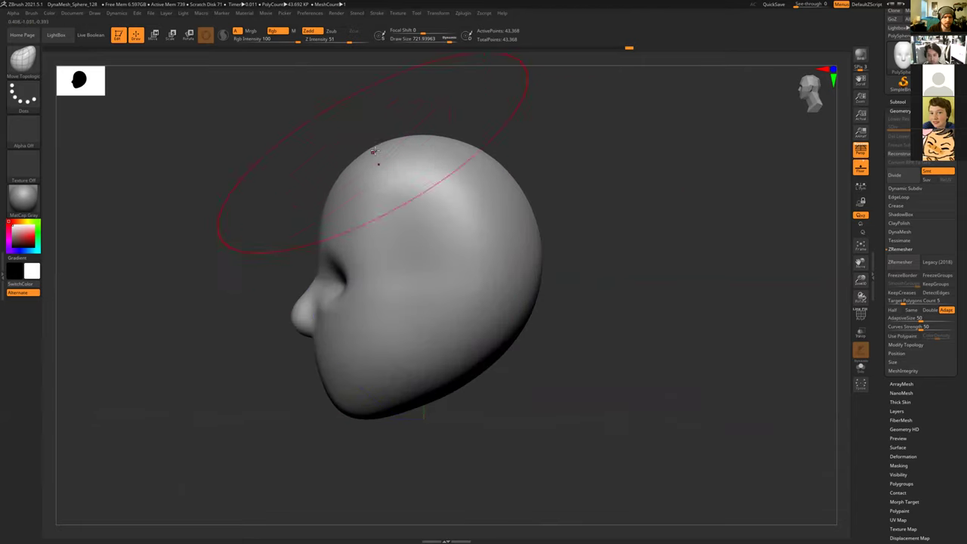
{"action": "left_click_drag", "start_coordinate": [434, 151], "coordinate": [404, 155]}
{"action": "left_click_drag", "start_coordinate": [521, 352], "coordinate": [500, 353]}
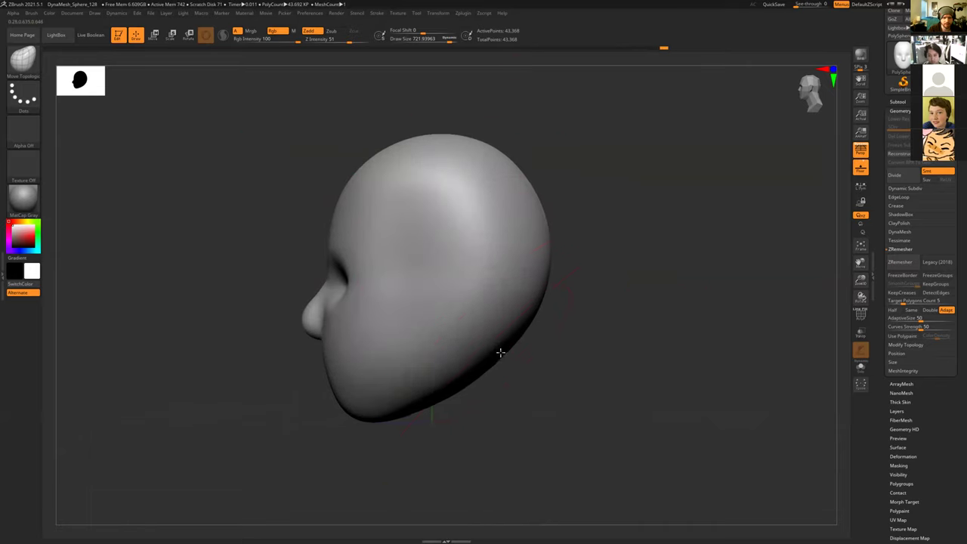
{"action": "mouse_move", "coordinate": [470, 405]}
{"action": "left_mouse_down"}
{"action": "mouse_move", "coordinate": [484, 426]}
{"action": "mouse_move", "coordinate": [594, 386]}
{"action": "mouse_move", "coordinate": [593, 297]}
{"action": "mouse_move", "coordinate": [584, 293]}
{"action": "left_mouse_up"}
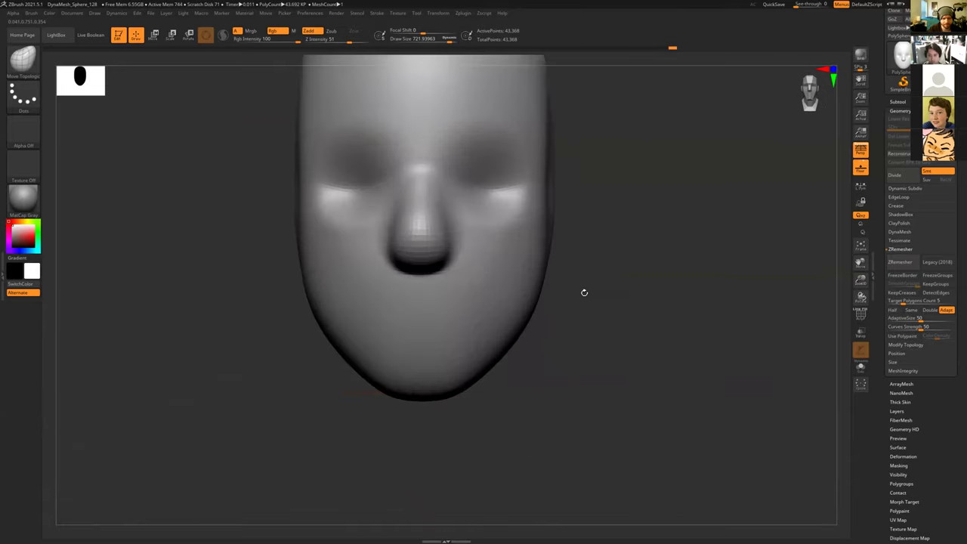
Step: Switch to the ClayBuildup brush and set the draw size to about 73
{"action": "key", "text": "b"}
{"action": "key", "text": "c"}
{"action": "key", "text": "b"}
{"action": "key", "text": "s"}
{"action": "left_click_drag", "start_coordinate": [419, 245], "coordinate": [393, 245]}
{"action": "left_click_drag", "start_coordinate": [244, 325], "coordinate": [231, 297], "text": "alt"}
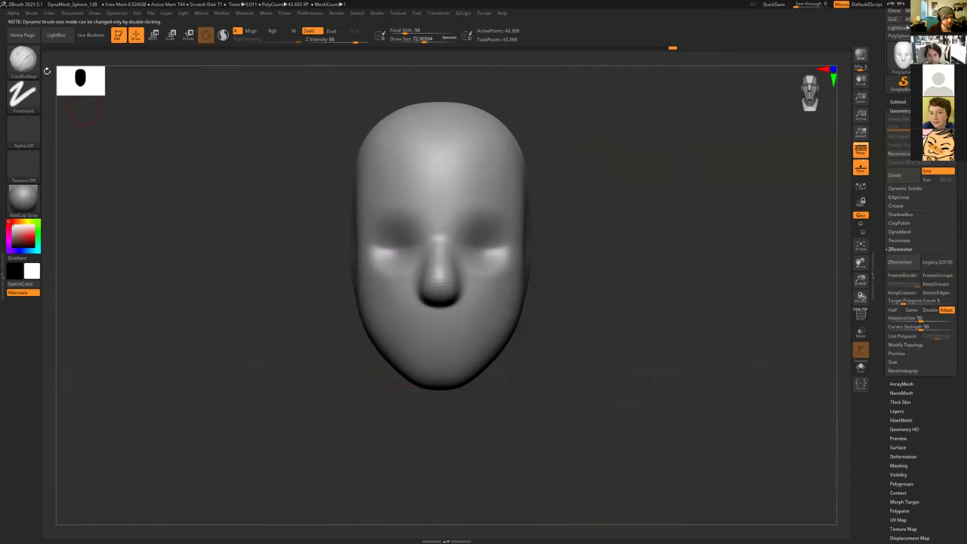
Step: Try a Clay brush stroke on the cheeks beside the nose and undo it
{"action": "left_click", "coordinate": [32, 60]}
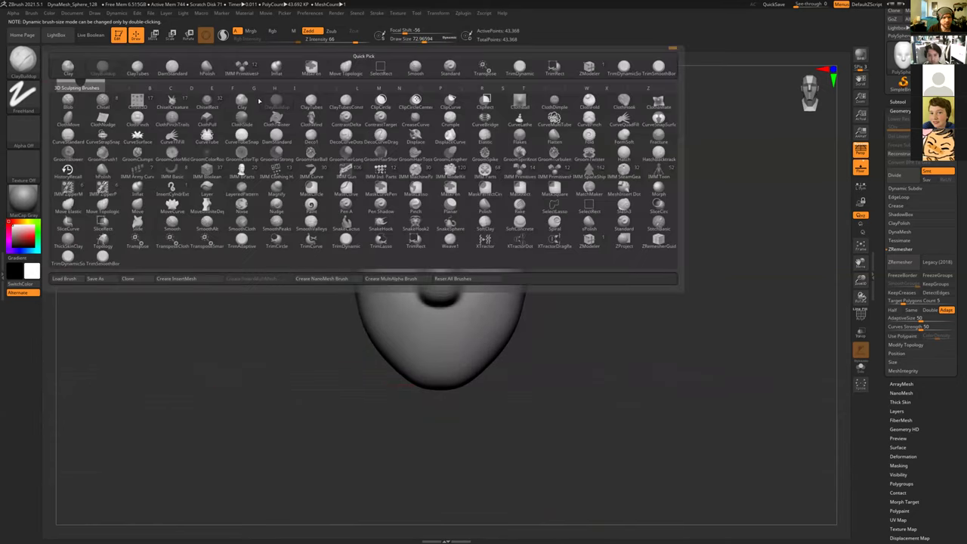
{"action": "left_click", "coordinate": [276, 102]}
{"action": "left_click_drag", "start_coordinate": [277, 296], "coordinate": [59, 84], "text": "alt"}
{"action": "left_click", "coordinate": [46, 60]}
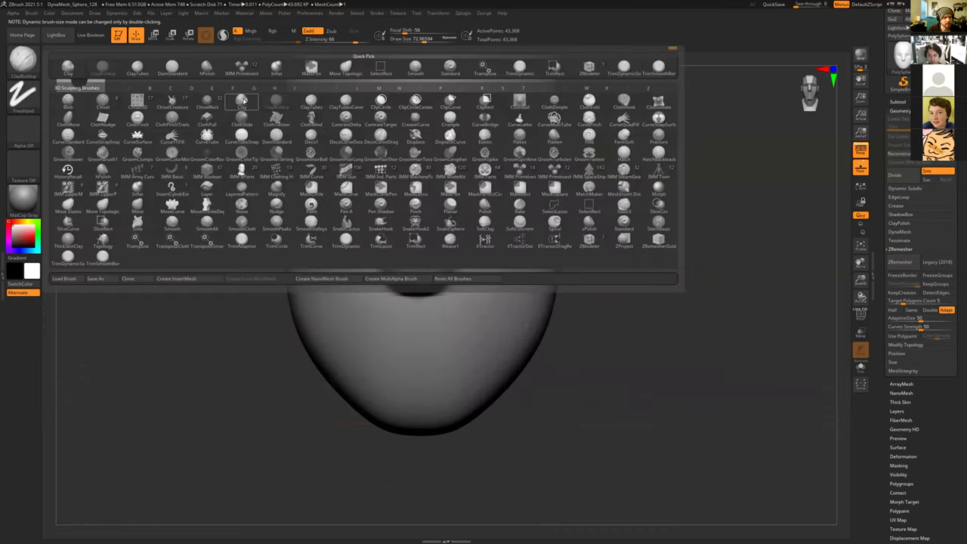
{"action": "left_click", "coordinate": [244, 100]}
{"action": "mouse_move", "coordinate": [344, 306]}
{"action": "left_mouse_down"}
{"action": "mouse_move", "coordinate": [327, 266]}
{"action": "mouse_move", "coordinate": [323, 349]}
{"action": "mouse_move", "coordinate": [349, 329]}
{"action": "left_mouse_up"}
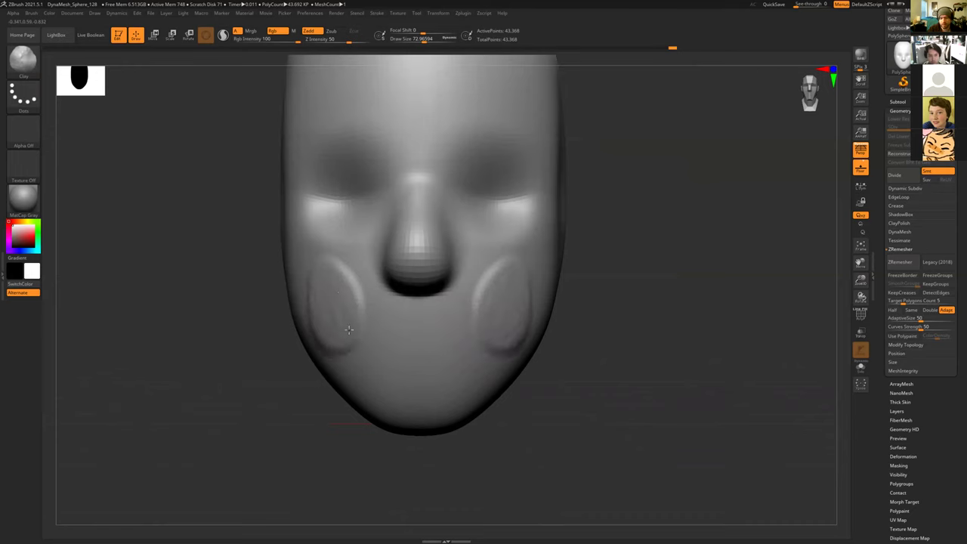
{"action": "key", "text": "ctrl+z"}
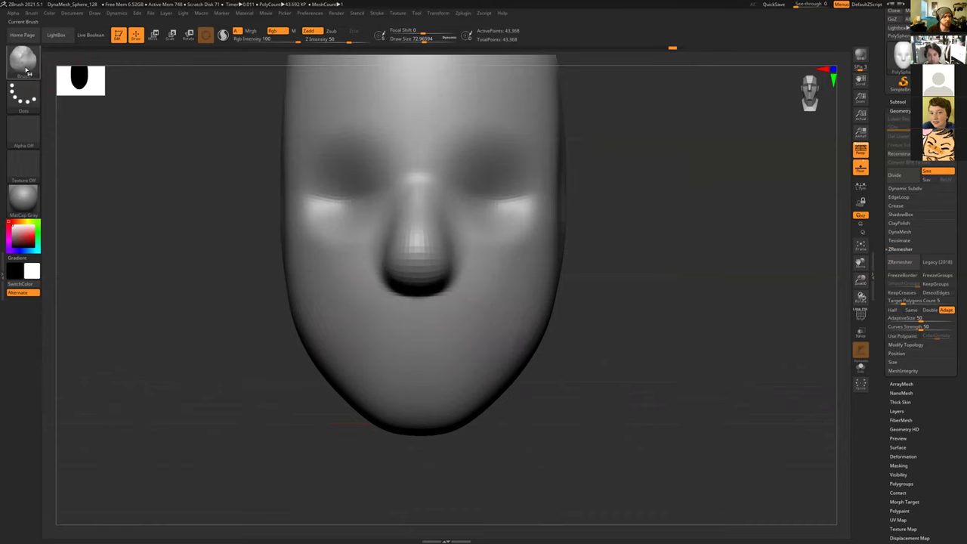
Step: Try heavy ClayBuildup strokes on the cheeks and undo them
{"action": "left_click", "coordinate": [25, 62]}
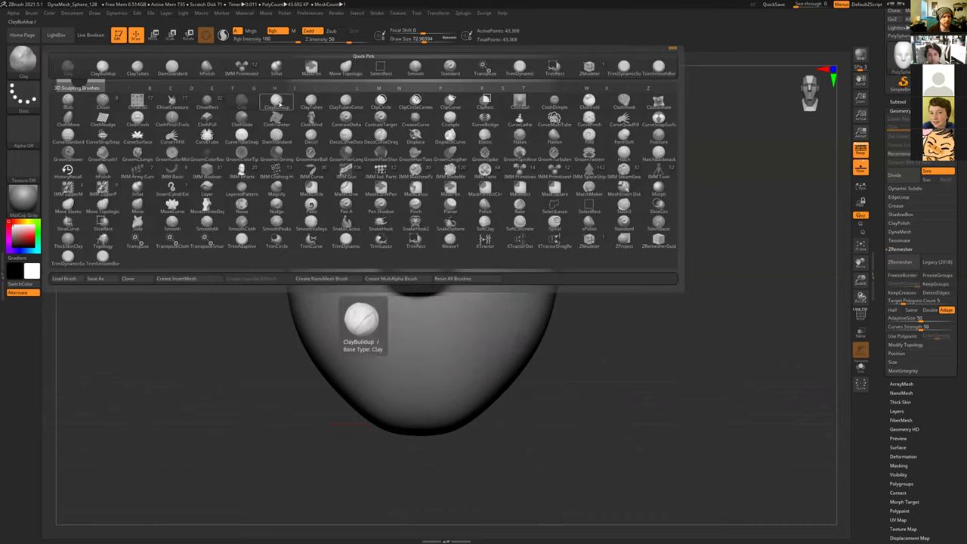
{"action": "left_click", "coordinate": [278, 103]}
{"action": "mouse_move", "coordinate": [349, 307]}
{"action": "left_mouse_down"}
{"action": "mouse_move", "coordinate": [332, 253]}
{"action": "mouse_move", "coordinate": [359, 336]}
{"action": "mouse_move", "coordinate": [317, 287]}
{"action": "mouse_move", "coordinate": [326, 321]}
{"action": "mouse_move", "coordinate": [321, 294]}
{"action": "mouse_move", "coordinate": [332, 313]}
{"action": "mouse_move", "coordinate": [321, 298]}
{"action": "mouse_move", "coordinate": [314, 321]}
{"action": "left_mouse_up"}
{"action": "mouse_move", "coordinate": [192, 329]}
{"action": "left_mouse_down"}
{"action": "mouse_move", "coordinate": [153, 328]}
{"action": "mouse_move", "coordinate": [295, 422]}
{"action": "mouse_move", "coordinate": [298, 409]}
{"action": "left_mouse_up"}
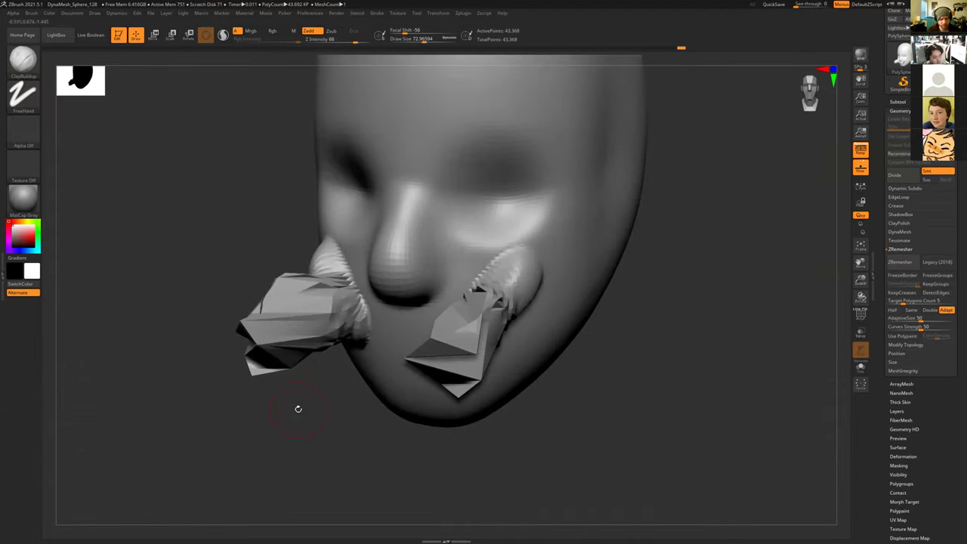
{"action": "key", "text": "ctrl+z"}
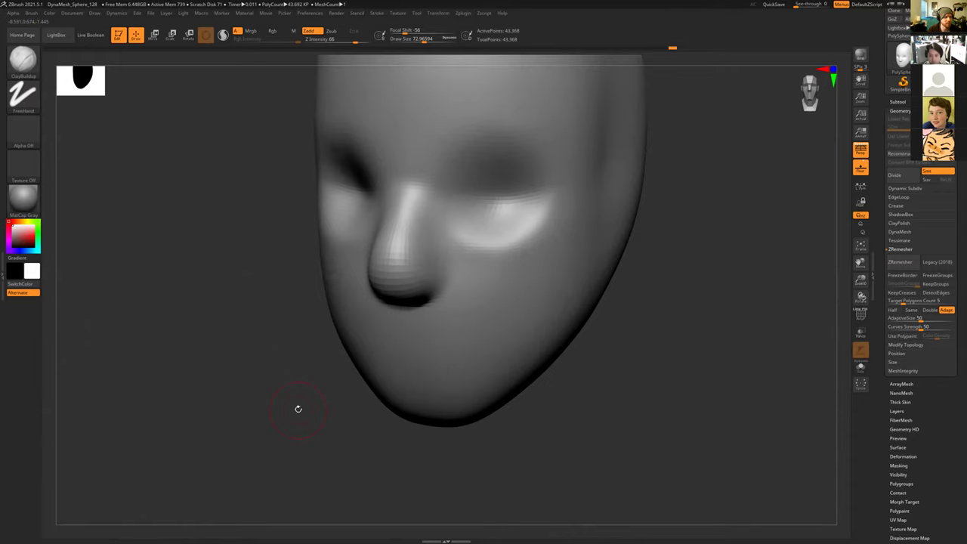
Step: Assign the square Alpha 28 to the ClayBuildup brush
{"action": "left_click_drag", "start_coordinate": [102, 192], "coordinate": [114, 179]}
{"action": "left_click", "coordinate": [21, 135]}
{"action": "left_click", "coordinate": [111, 149]}
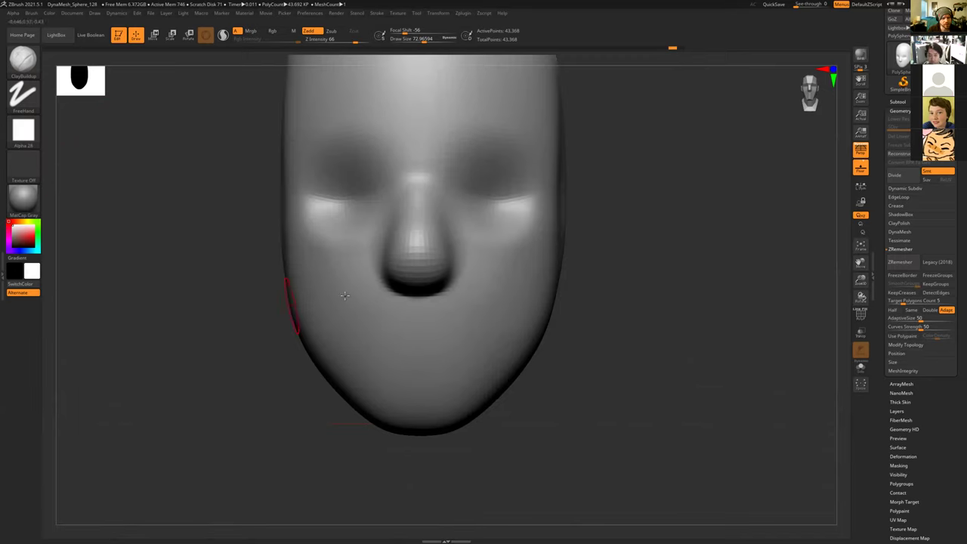
Step: Try ClayBuildup strokes with the square alpha on the cheeks and undo them
{"action": "mouse_move", "coordinate": [373, 349]}
{"action": "left_mouse_down"}
{"action": "mouse_move", "coordinate": [332, 279]}
{"action": "mouse_move", "coordinate": [355, 355]}
{"action": "mouse_move", "coordinate": [337, 323]}
{"action": "left_mouse_up"}
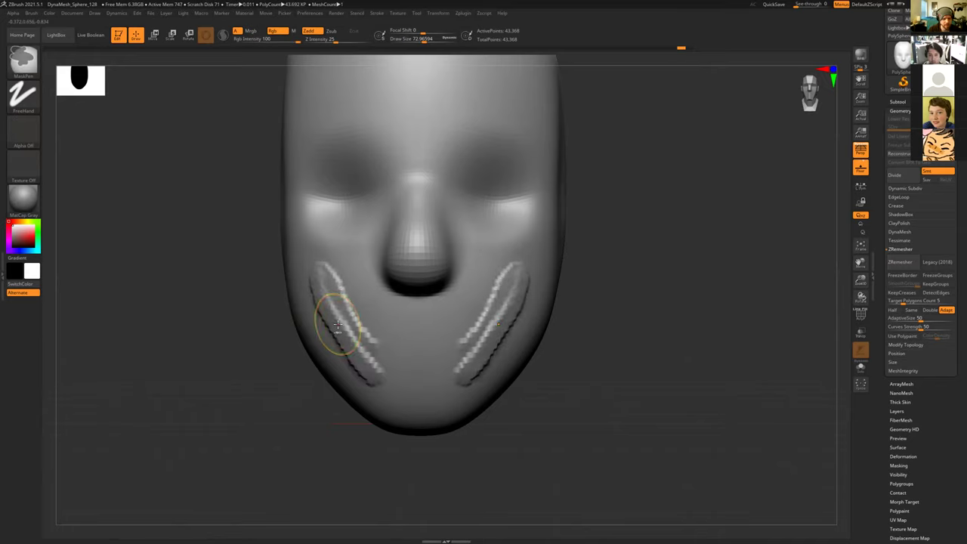
{"action": "key", "text": "ctrl+z"}
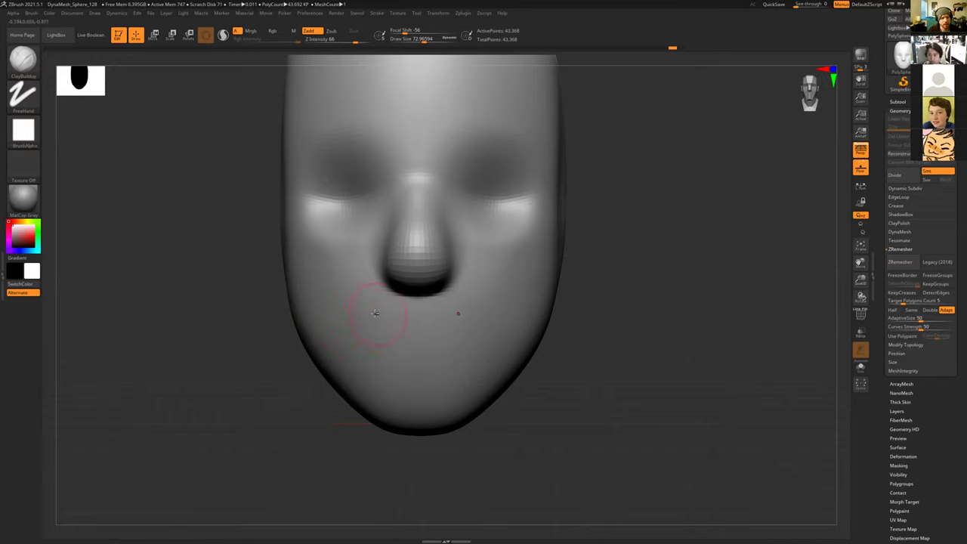
{"action": "mouse_move", "coordinate": [388, 334]}
{"action": "left_mouse_down"}
{"action": "mouse_move", "coordinate": [329, 268]}
{"action": "mouse_move", "coordinate": [370, 355]}
{"action": "mouse_move", "coordinate": [309, 278]}
{"action": "mouse_move", "coordinate": [363, 362]}
{"action": "mouse_move", "coordinate": [371, 348]}
{"action": "left_mouse_up"}
{"action": "key", "text": "ctrl+z"}
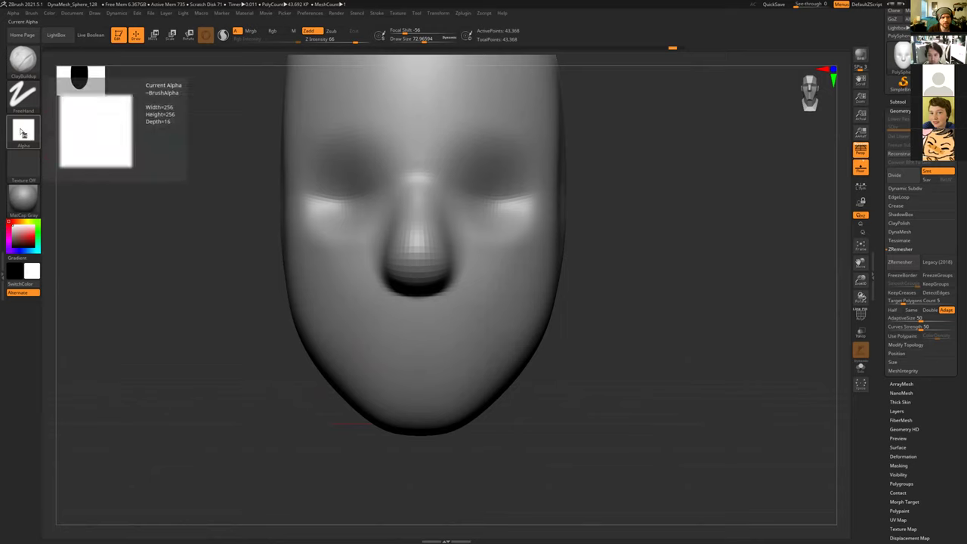
Step: Turn off the ClayBuildup brush's alpha, test softer strokes on the lower cheeks and undo them
{"action": "left_click", "coordinate": [24, 133]}
{"action": "left_click", "coordinate": [69, 139]}
{"action": "mouse_move", "coordinate": [382, 339]}
{"action": "left_mouse_down"}
{"action": "mouse_move", "coordinate": [329, 275]}
{"action": "mouse_move", "coordinate": [370, 378]}
{"action": "left_mouse_up"}
{"action": "left_click_drag", "start_coordinate": [306, 284], "coordinate": [366, 385]}
{"action": "left_click_drag", "start_coordinate": [313, 313], "coordinate": [351, 374]}
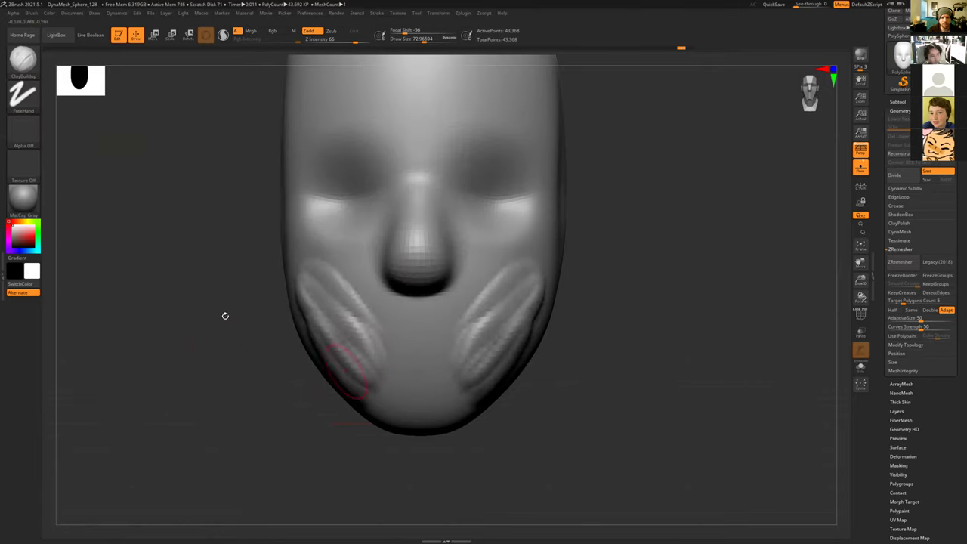
{"action": "left_click_drag", "start_coordinate": [229, 342], "coordinate": [241, 336]}
{"action": "key", "text": "ctrl+z"}
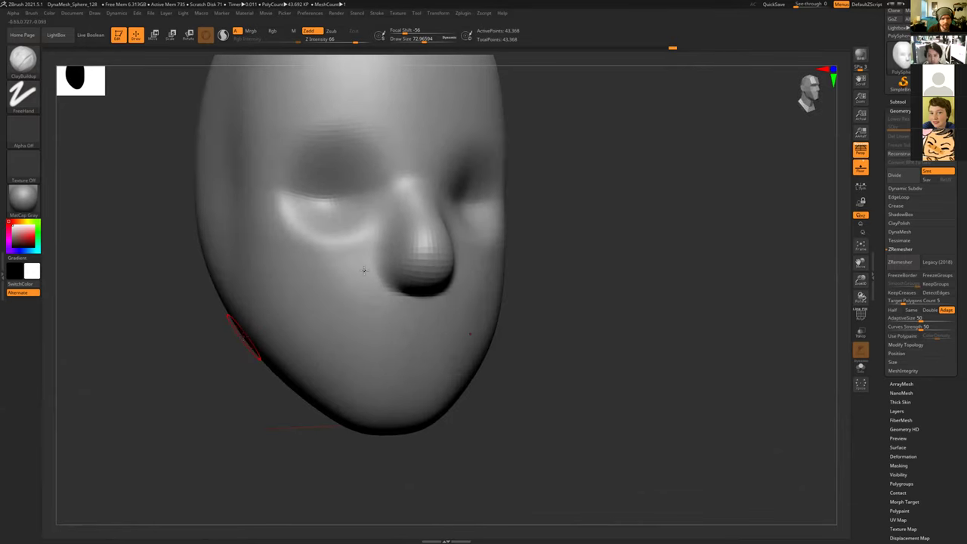
Step: Set the draw size to about 127, build up the brow and nose bridge with ClayBuildup, and smooth the transitions
{"action": "left_click_drag", "start_coordinate": [580, 312], "coordinate": [559, 309]}
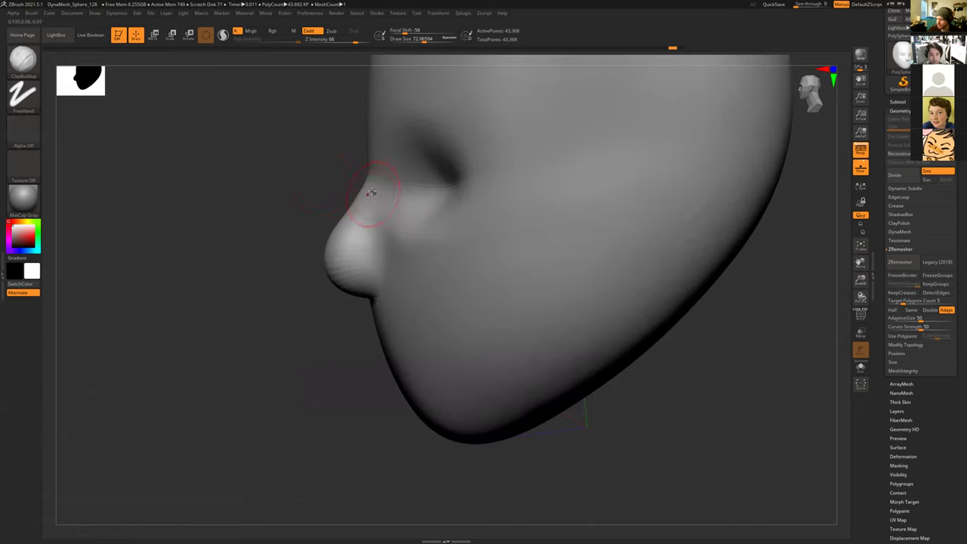
{"action": "key", "text": "s"}
{"action": "left_click_drag", "start_coordinate": [380, 177], "coordinate": [355, 160]}
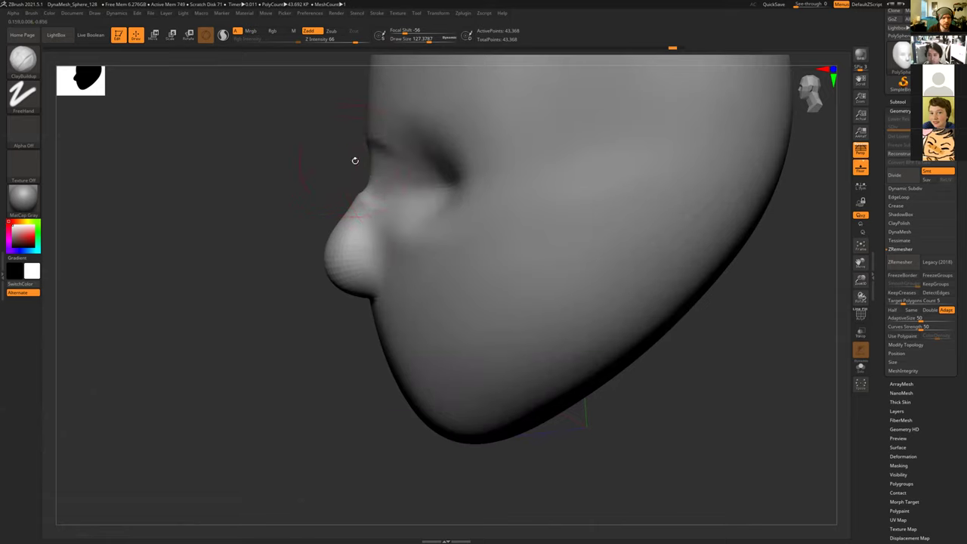
{"action": "mouse_move", "coordinate": [301, 181]}
{"action": "left_mouse_down"}
{"action": "mouse_move", "coordinate": [351, 234]}
{"action": "mouse_move", "coordinate": [363, 205]}
{"action": "mouse_move", "coordinate": [358, 248]}
{"action": "left_mouse_up"}
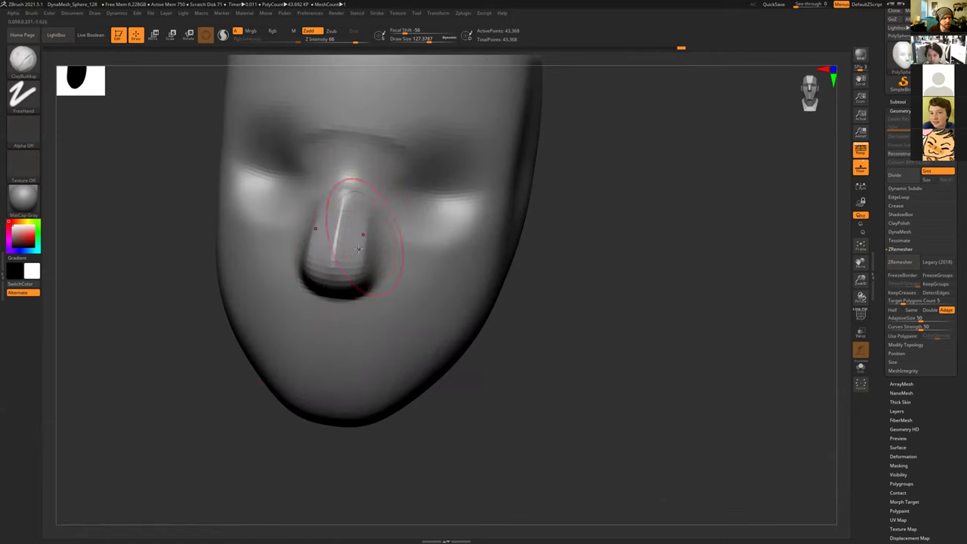
{"action": "left_click_drag", "start_coordinate": [144, 300], "coordinate": [91, 299]}
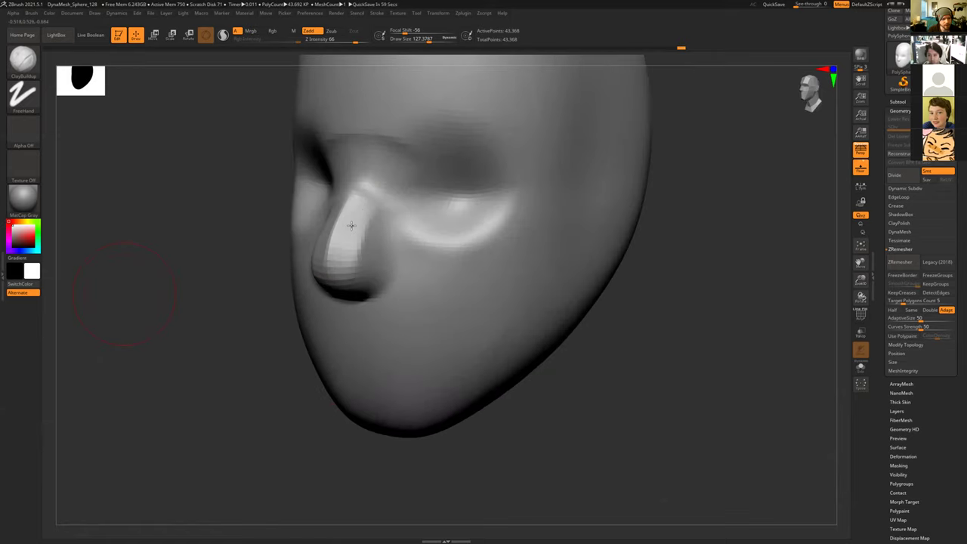
{"action": "left_click_drag", "start_coordinate": [351, 225], "coordinate": [363, 228]}
{"action": "left_click_drag", "start_coordinate": [352, 195], "coordinate": [370, 213], "text": "shift"}
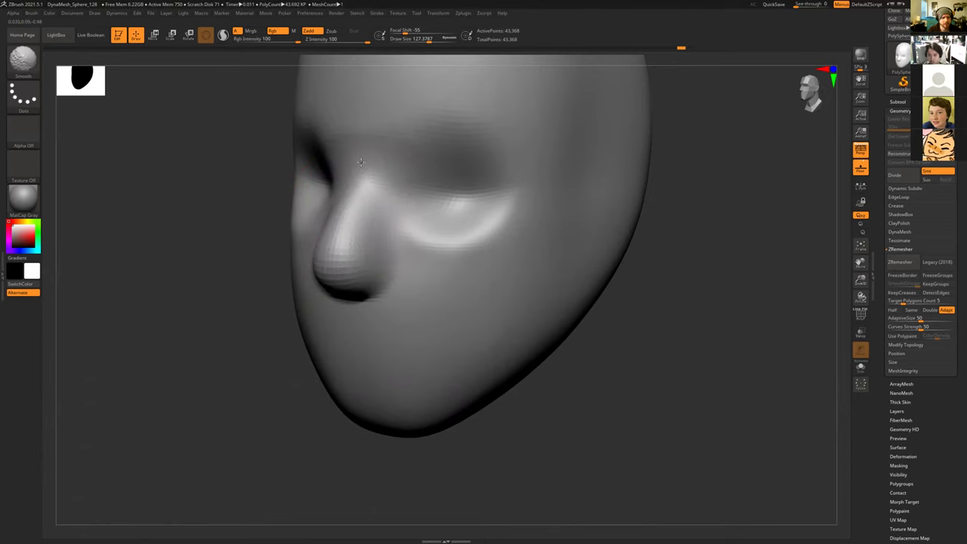
Step: Switch to Move Topological with a draw size of about 200 and pull the nose tip forward in profile
{"action": "mouse_move", "coordinate": [162, 246]}
{"action": "left_mouse_down"}
{"action": "mouse_move", "coordinate": [179, 239]}
{"action": "mouse_move", "coordinate": [167, 256]}
{"action": "left_mouse_up"}
{"action": "key", "text": "b"}
{"action": "key", "text": "m"}
{"action": "key", "text": "t"}
{"action": "key", "text": "s"}
{"action": "left_click_drag", "start_coordinate": [345, 297], "coordinate": [357, 304]}
{"action": "mouse_move", "coordinate": [598, 358]}
{"action": "left_mouse_down"}
{"action": "mouse_move", "coordinate": [328, 241]}
{"action": "mouse_move", "coordinate": [369, 276]}
{"action": "left_mouse_up"}
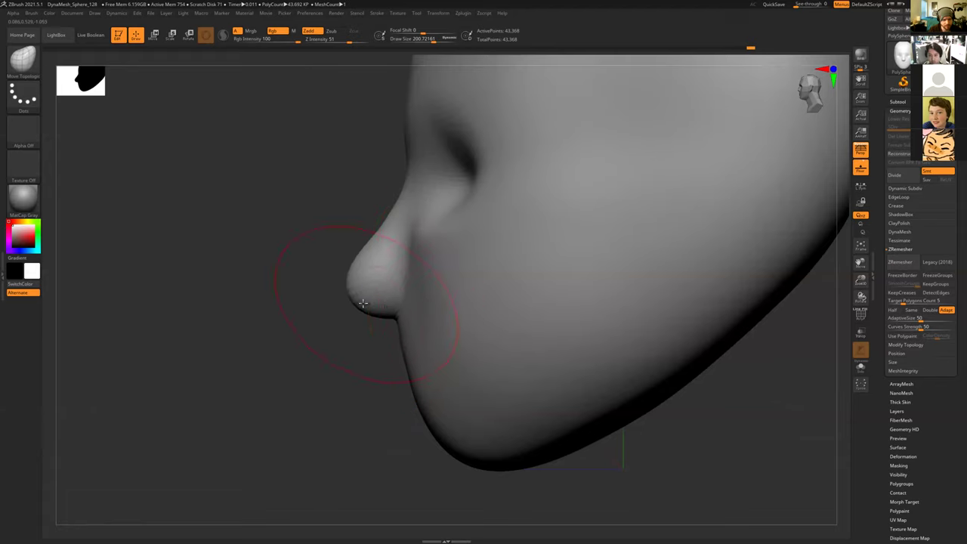
{"action": "left_click_drag", "start_coordinate": [348, 292], "coordinate": [338, 295]}
{"action": "left_click_drag", "start_coordinate": [395, 325], "coordinate": [389, 322]}
Step: Reduce the draw size to about 80 and refine and smooth the profile of the nose bridge and tip
{"action": "key", "text": "s"}
{"action": "left_click_drag", "start_coordinate": [380, 279], "coordinate": [371, 279]}
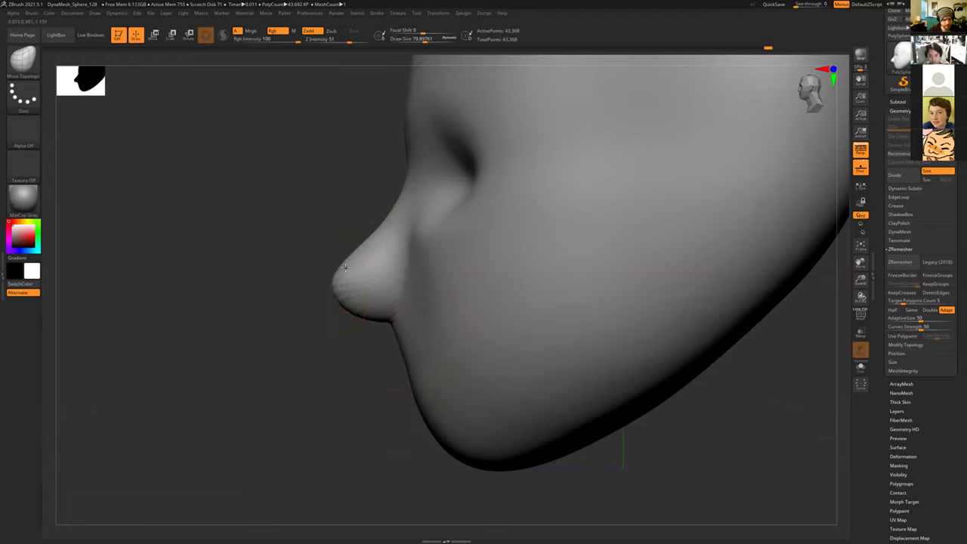
{"action": "left_click_drag", "start_coordinate": [325, 231], "coordinate": [384, 244]}
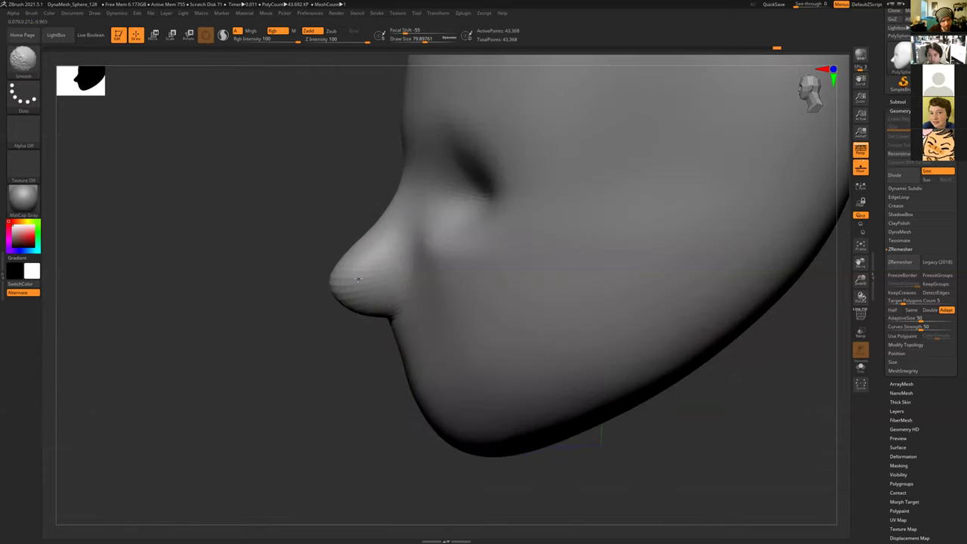
{"action": "left_click_drag", "start_coordinate": [274, 227], "coordinate": [445, 238]}
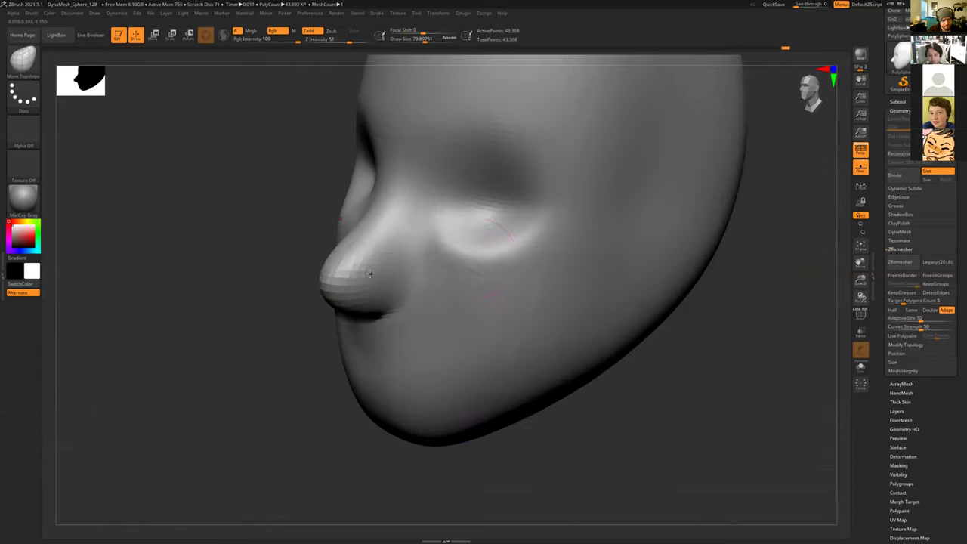
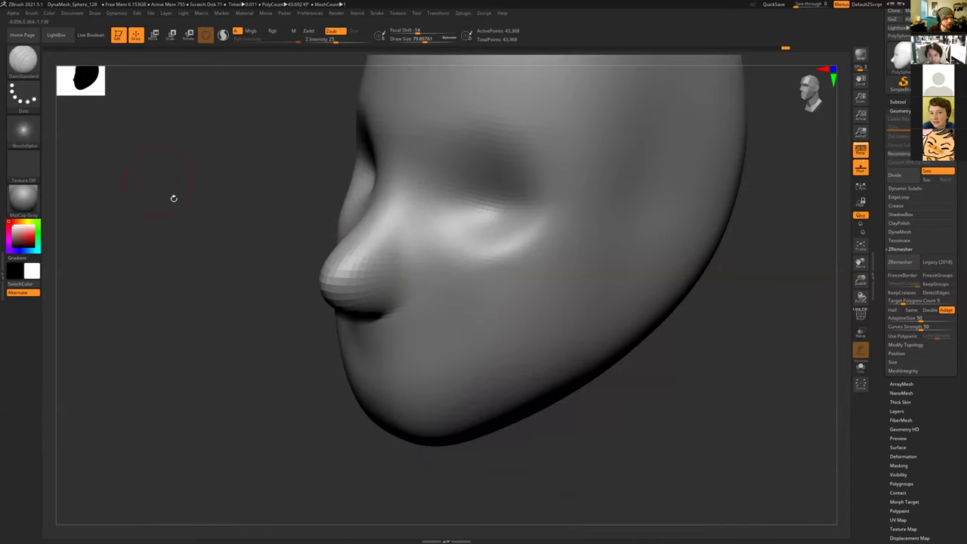
Step: Switch to ClayBuildup and add volume to the cheek beside the nose and below the inner eye, smoothing it
{"action": "key", "text": "b"}
{"action": "key", "text": "c"}
{"action": "key", "text": "b"}
{"action": "mouse_move", "coordinate": [423, 297]}
{"action": "left_mouse_down"}
{"action": "mouse_move", "coordinate": [442, 220]}
{"action": "mouse_move", "coordinate": [431, 221]}
{"action": "mouse_move", "coordinate": [433, 298]}
{"action": "left_mouse_up"}
{"action": "mouse_move", "coordinate": [440, 182]}
{"action": "left_mouse_down"}
{"action": "mouse_move", "coordinate": [432, 218]}
{"action": "mouse_move", "coordinate": [439, 166]}
{"action": "mouse_move", "coordinate": [435, 214]}
{"action": "mouse_move", "coordinate": [468, 167]}
{"action": "mouse_move", "coordinate": [411, 209]}
{"action": "left_mouse_up"}
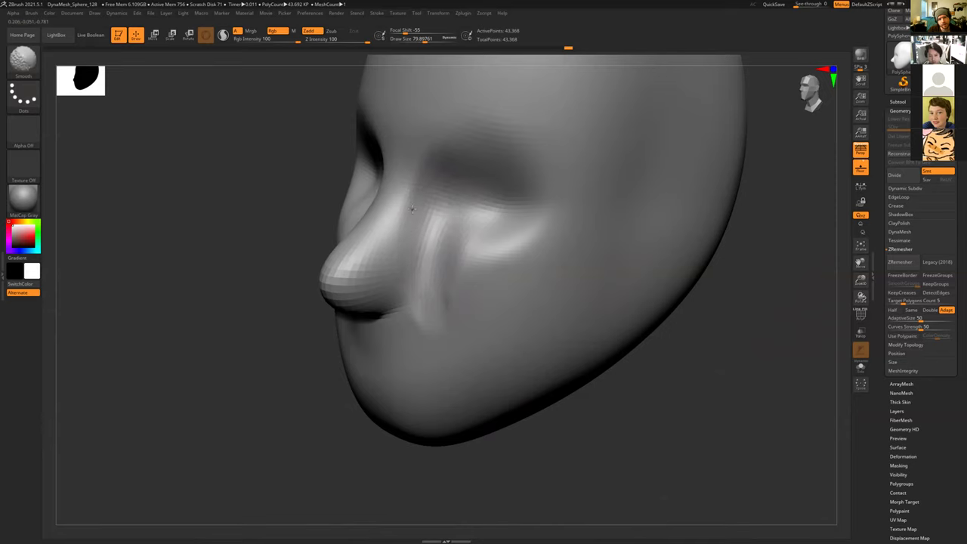
Step: Build up the cheekbones below the eye sockets, enlarge the draw size to about 167, and smooth the cheeks
{"action": "left_click_drag", "start_coordinate": [259, 167], "coordinate": [514, 264]}
{"action": "mouse_move", "coordinate": [522, 231]}
{"action": "left_mouse_down"}
{"action": "mouse_move", "coordinate": [523, 280]}
{"action": "mouse_move", "coordinate": [490, 337]}
{"action": "left_mouse_up"}
{"action": "key", "text": "s"}
{"action": "left_click_drag", "start_coordinate": [503, 304], "coordinate": [523, 243], "text": "shift"}
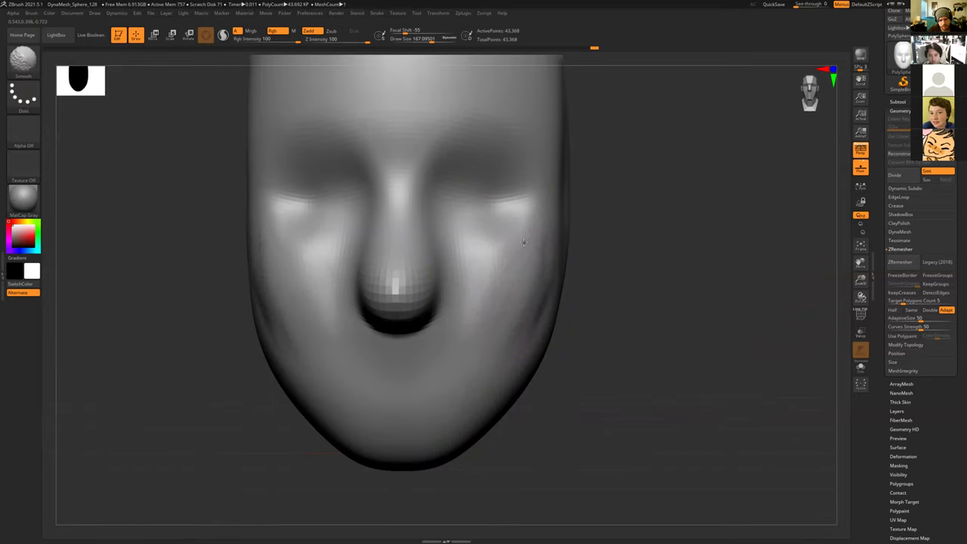
{"action": "left_click_drag", "start_coordinate": [626, 337], "coordinate": [536, 312]}
{"action": "mouse_move", "coordinate": [597, 231]}
{"action": "left_mouse_down"}
{"action": "mouse_move", "coordinate": [573, 284]}
{"action": "mouse_move", "coordinate": [567, 255]}
{"action": "mouse_move", "coordinate": [591, 231]}
{"action": "left_mouse_up"}
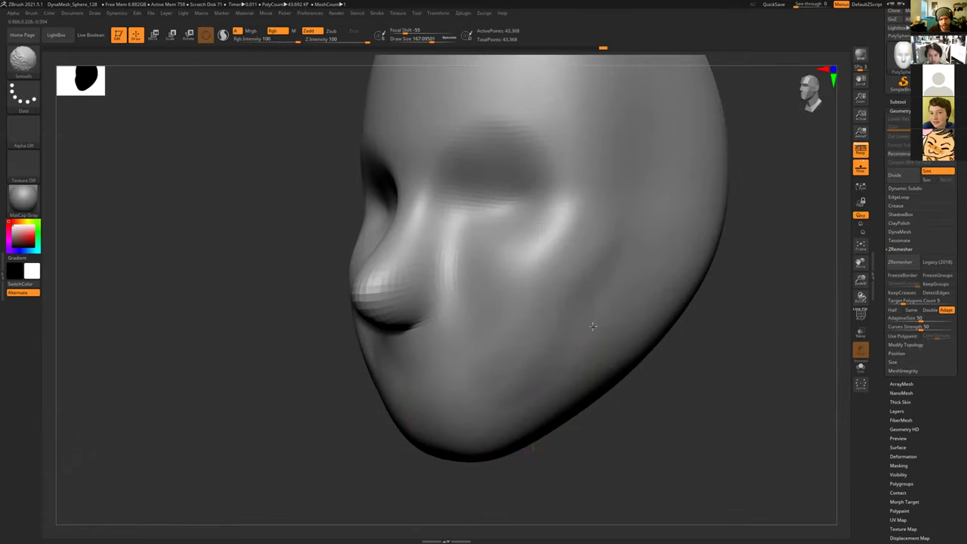
Step: Switch to Move Topological with a draw size of about 84 and reshape the nose tip and underside in profile
{"action": "mouse_move", "coordinate": [201, 176]}
{"action": "left_mouse_down"}
{"action": "mouse_move", "coordinate": [175, 190]}
{"action": "mouse_move", "coordinate": [307, 235]}
{"action": "mouse_move", "coordinate": [292, 204]}
{"action": "mouse_move", "coordinate": [326, 236]}
{"action": "mouse_move", "coordinate": [362, 226]}
{"action": "left_mouse_up"}
{"action": "key", "text": "b"}
{"action": "key", "text": "m"}
{"action": "key", "text": "t"}
{"action": "key", "text": "bracketleft"}
{"action": "key", "text": "bracketleft"}
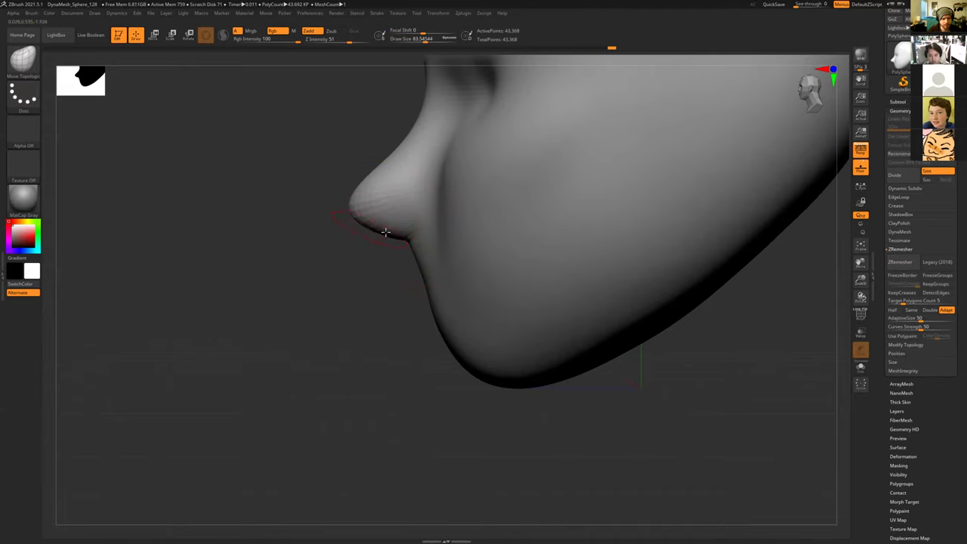
{"action": "mouse_move", "coordinate": [385, 231]}
{"action": "left_mouse_down"}
{"action": "mouse_move", "coordinate": [367, 190]}
{"action": "mouse_move", "coordinate": [343, 195]}
{"action": "left_mouse_up"}
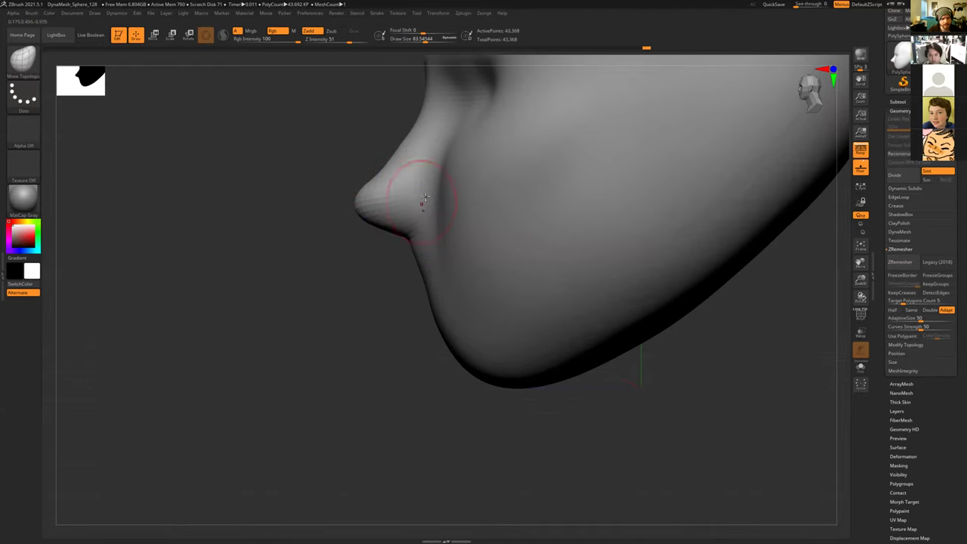
Step: Switch to ClayBuildup, reduce the draw size, and build up the nostril wings on the sides of the nose
{"action": "left_click_drag", "start_coordinate": [367, 267], "coordinate": [539, 300]}
{"action": "key", "text": "b"}
{"action": "key", "text": "c"}
{"action": "key", "text": "b"}
{"action": "left_click_drag", "start_coordinate": [618, 337], "coordinate": [538, 317]}
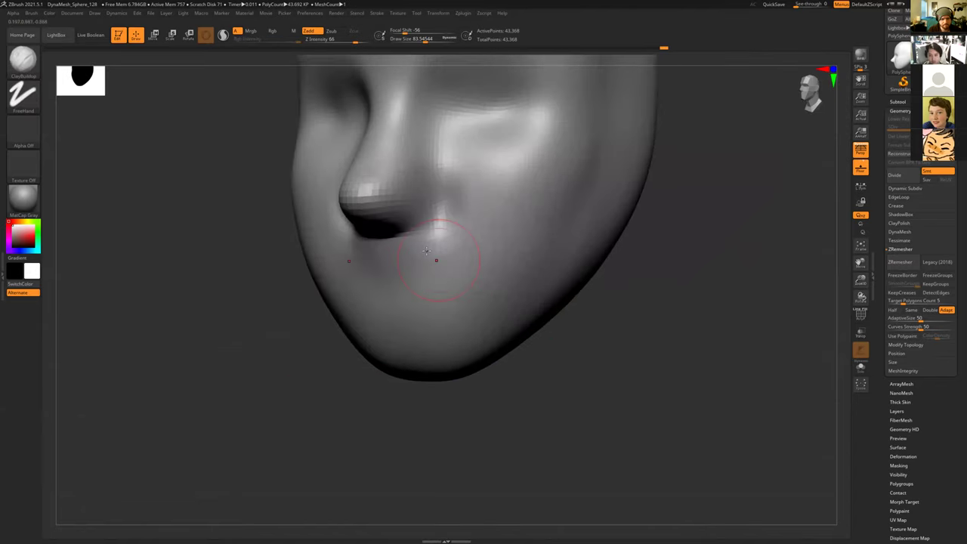
{"action": "key", "text": "s"}
{"action": "left_click_drag", "start_coordinate": [424, 195], "coordinate": [428, 221]}
{"action": "mouse_move", "coordinate": [595, 345]}
{"action": "left_mouse_down"}
{"action": "mouse_move", "coordinate": [428, 233]}
{"action": "mouse_move", "coordinate": [405, 199]}
{"action": "mouse_move", "coordinate": [405, 218]}
{"action": "left_mouse_up"}
{"action": "mouse_move", "coordinate": [412, 181]}
{"action": "left_mouse_down"}
{"action": "mouse_move", "coordinate": [412, 194]}
{"action": "mouse_move", "coordinate": [441, 209]}
{"action": "left_mouse_up"}
Step: Carve the nostril openings into the underside of the nose with a small ClayBuildup brush
{"action": "left_click_drag", "start_coordinate": [266, 299], "coordinate": [259, 282]}
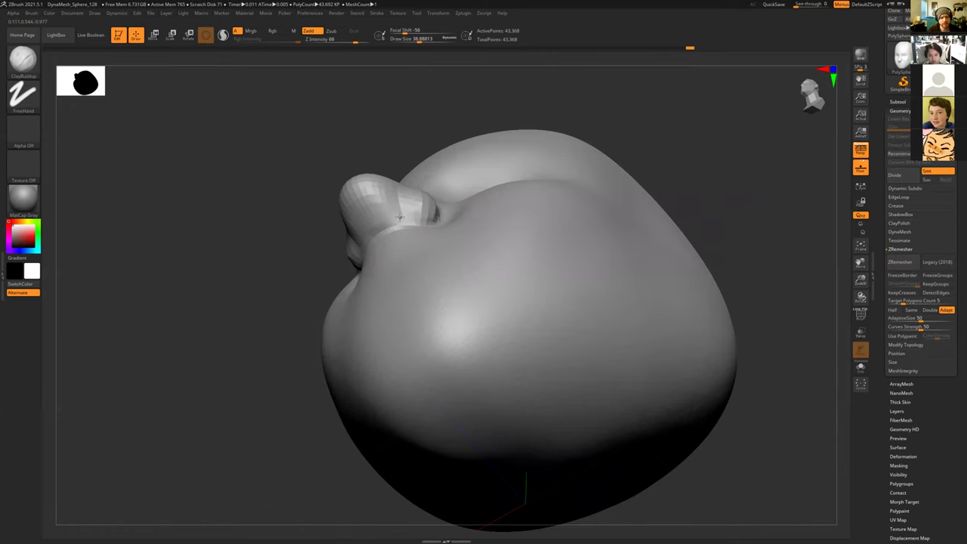
{"action": "left_click", "coordinate": [23, 61]}
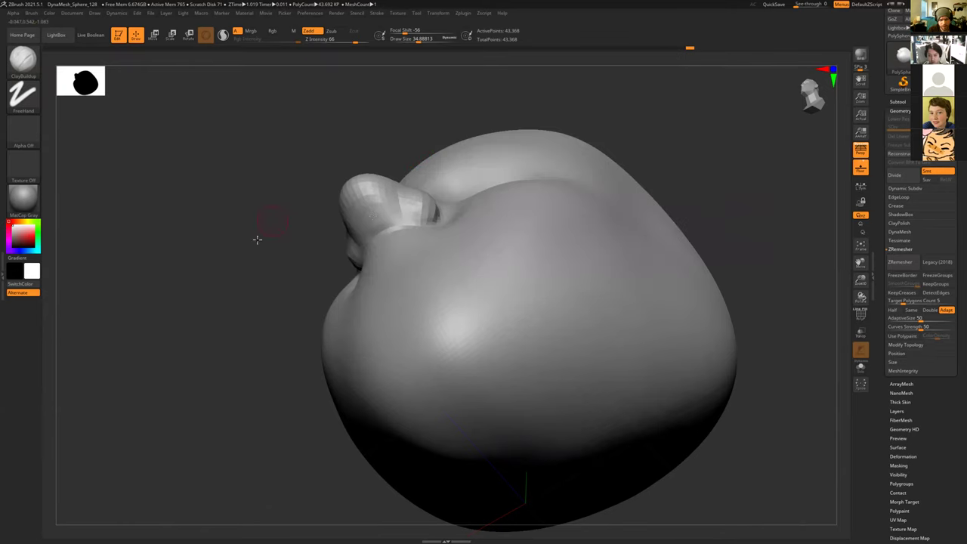
{"action": "left_click_drag", "start_coordinate": [257, 240], "coordinate": [391, 215]}
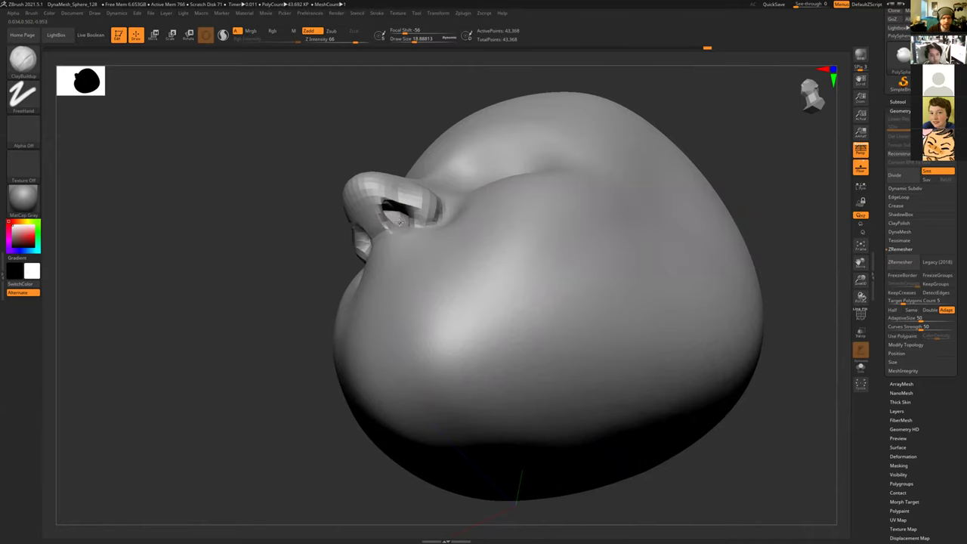
Step: Set the draw size to about 73 and build up the brow ridge above the eye sockets with ClayBuildup
{"action": "mouse_move", "coordinate": [280, 293]}
{"action": "left_mouse_down"}
{"action": "mouse_move", "coordinate": [339, 269]}
{"action": "mouse_move", "coordinate": [300, 263]}
{"action": "mouse_move", "coordinate": [538, 298]}
{"action": "mouse_move", "coordinate": [509, 300]}
{"action": "mouse_move", "coordinate": [531, 285]}
{"action": "mouse_move", "coordinate": [504, 282]}
{"action": "left_mouse_up"}
{"action": "left_click_drag", "start_coordinate": [312, 282], "coordinate": [321, 373], "text": "alt"}
{"action": "key", "text": "s"}
{"action": "left_click_drag", "start_coordinate": [431, 221], "coordinate": [460, 219]}
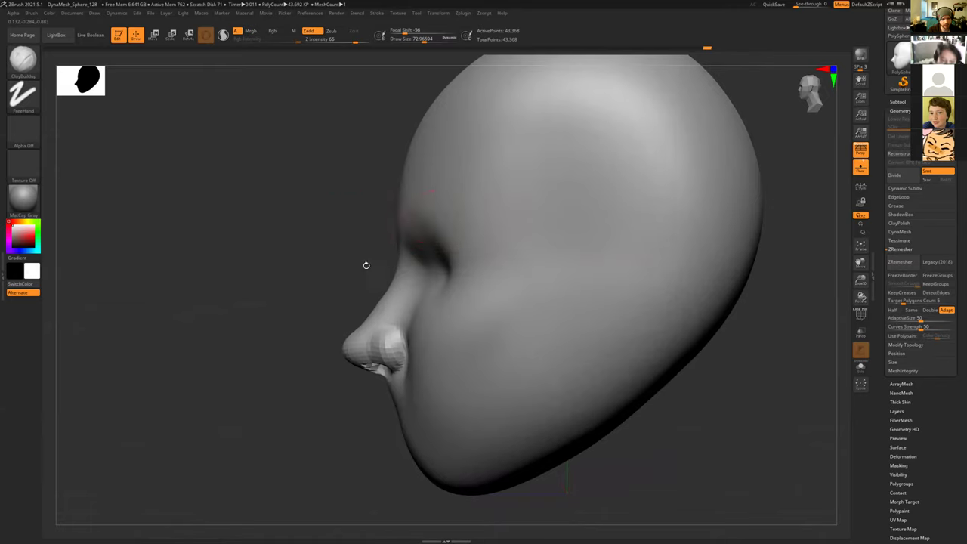
{"action": "left_click_drag", "start_coordinate": [365, 265], "coordinate": [383, 263]}
{"action": "mouse_move", "coordinate": [400, 224]}
{"action": "left_mouse_down"}
{"action": "mouse_move", "coordinate": [465, 237]}
{"action": "mouse_move", "coordinate": [488, 253]}
{"action": "mouse_move", "coordinate": [445, 199]}
{"action": "mouse_move", "coordinate": [463, 194]}
{"action": "mouse_move", "coordinate": [481, 224]}
{"action": "mouse_move", "coordinate": [447, 239]}
{"action": "left_mouse_up"}
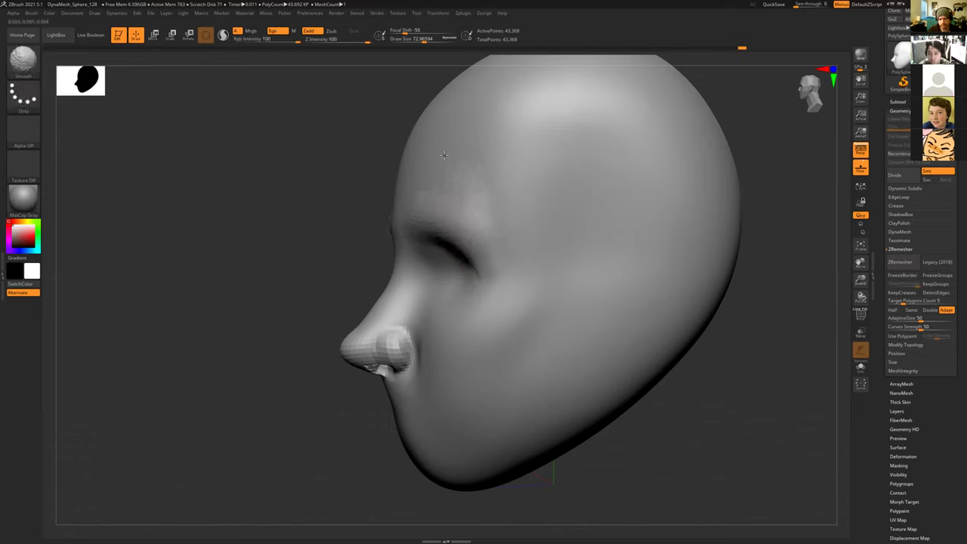
Step: Build up the outer brow and temple edges around the eye sockets and smooth them into the forehead
{"action": "mouse_move", "coordinate": [442, 208]}
{"action": "left_mouse_down"}
{"action": "mouse_move", "coordinate": [474, 229]}
{"action": "mouse_move", "coordinate": [500, 264]}
{"action": "mouse_move", "coordinate": [496, 288]}
{"action": "left_mouse_up"}
{"action": "mouse_move", "coordinate": [447, 203]}
{"action": "left_mouse_down"}
{"action": "mouse_move", "coordinate": [515, 284]}
{"action": "mouse_move", "coordinate": [502, 238]}
{"action": "left_mouse_up"}
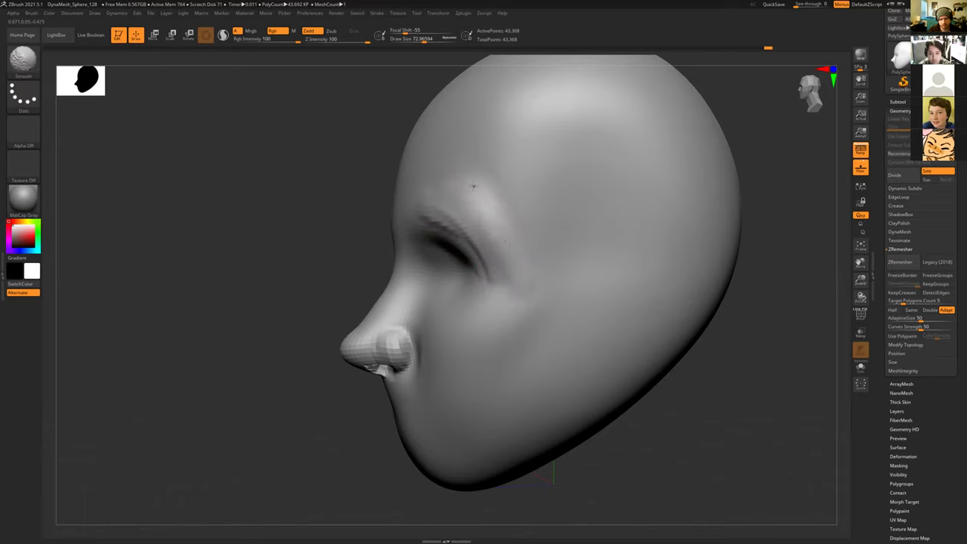
{"action": "left_click_drag", "start_coordinate": [313, 205], "coordinate": [381, 219]}
{"action": "left_click_drag", "start_coordinate": [497, 184], "coordinate": [507, 223]}
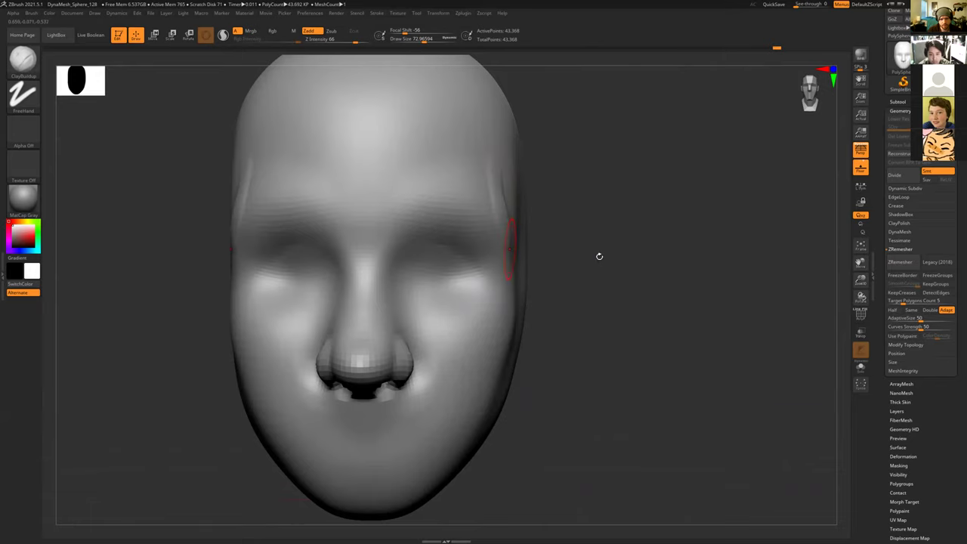
{"action": "left_click_drag", "start_coordinate": [587, 259], "coordinate": [475, 188]}
{"action": "key", "text": "shift"}
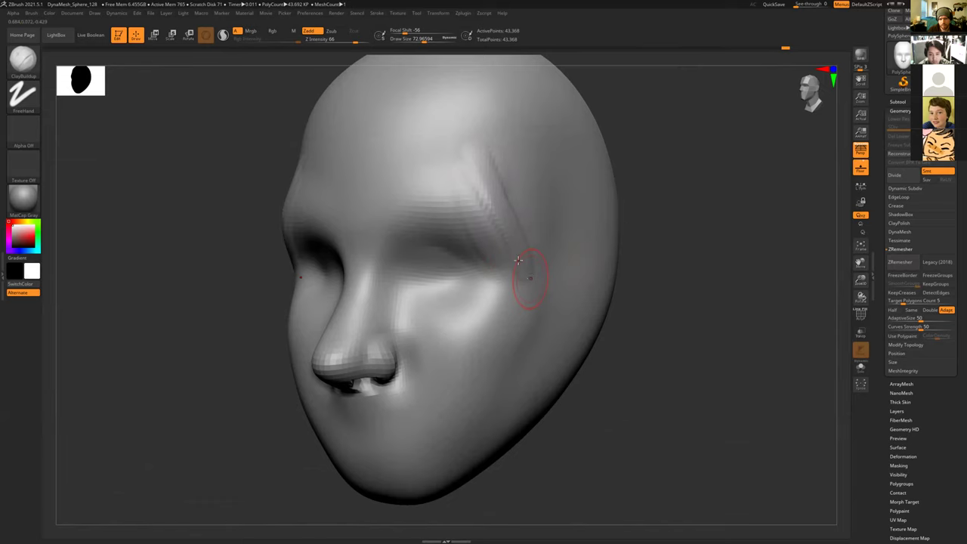
{"action": "key", "text": "shift"}
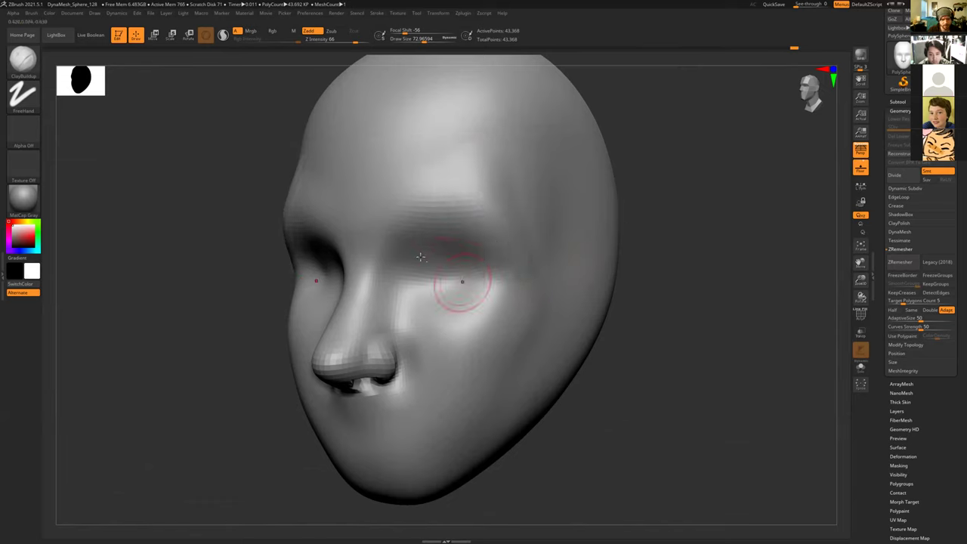
Step: Carve the inner corners of the eye sockets deeper beside the nose bridge and smooth the surrounding area
{"action": "left_click_drag", "start_coordinate": [621, 367], "coordinate": [402, 291]}
{"action": "key", "text": "shift"}
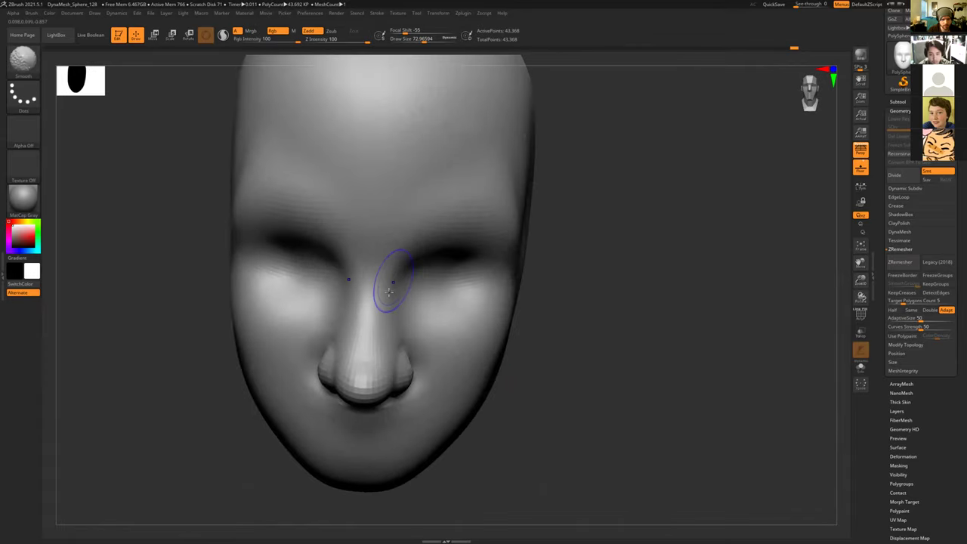
{"action": "left_click_drag", "start_coordinate": [615, 362], "coordinate": [421, 330]}
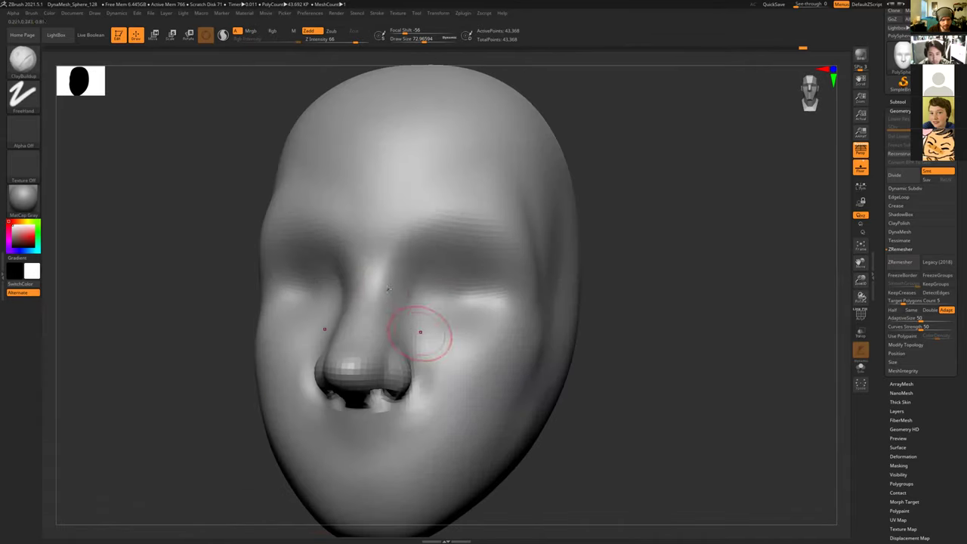
{"action": "mouse_move", "coordinate": [421, 233]}
{"action": "left_mouse_down", "text": "alt"}
{"action": "mouse_move", "coordinate": [393, 302]}
{"action": "mouse_move", "coordinate": [405, 290]}
{"action": "mouse_move", "coordinate": [430, 313]}
{"action": "left_mouse_up", "text": "alt"}
{"action": "mouse_move", "coordinate": [411, 280]}
{"action": "left_mouse_down", "text": "alt"}
{"action": "mouse_move", "coordinate": [434, 302]}
{"action": "mouse_move", "coordinate": [459, 287]}
{"action": "mouse_move", "coordinate": [449, 281]}
{"action": "left_mouse_up", "text": "alt"}
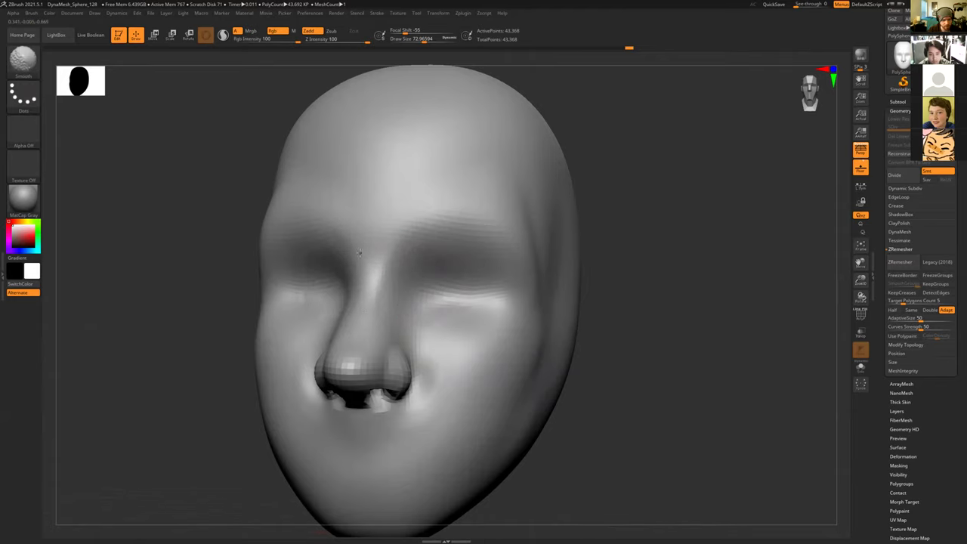
Step: Build up the lower jaw line with ClayBuildup at a draw size of about 133 and smooth the strokes
{"action": "mouse_move", "coordinate": [603, 396]}
{"action": "left_mouse_down", "text": "alt"}
{"action": "mouse_move", "coordinate": [581, 289]}
{"action": "mouse_move", "coordinate": [534, 304]}
{"action": "mouse_move", "coordinate": [386, 315]}
{"action": "mouse_move", "coordinate": [410, 313]}
{"action": "mouse_move", "coordinate": [421, 367]}
{"action": "mouse_move", "coordinate": [509, 360]}
{"action": "left_mouse_up", "text": "alt"}
{"action": "key", "text": "s"}
{"action": "mouse_move", "coordinate": [547, 305]}
{"action": "left_mouse_down"}
{"action": "mouse_move", "coordinate": [471, 376]}
{"action": "mouse_move", "coordinate": [462, 360]}
{"action": "mouse_move", "coordinate": [438, 367]}
{"action": "mouse_move", "coordinate": [426, 357]}
{"action": "mouse_move", "coordinate": [436, 347]}
{"action": "left_mouse_up"}
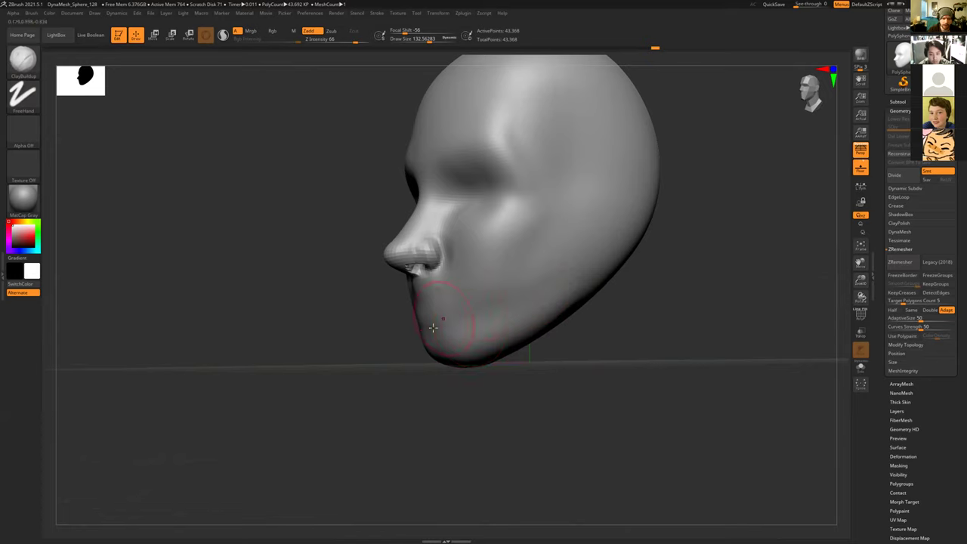
{"action": "left_click_drag", "start_coordinate": [560, 282], "coordinate": [459, 360]}
{"action": "left_click_drag", "start_coordinate": [530, 284], "coordinate": [481, 316]}
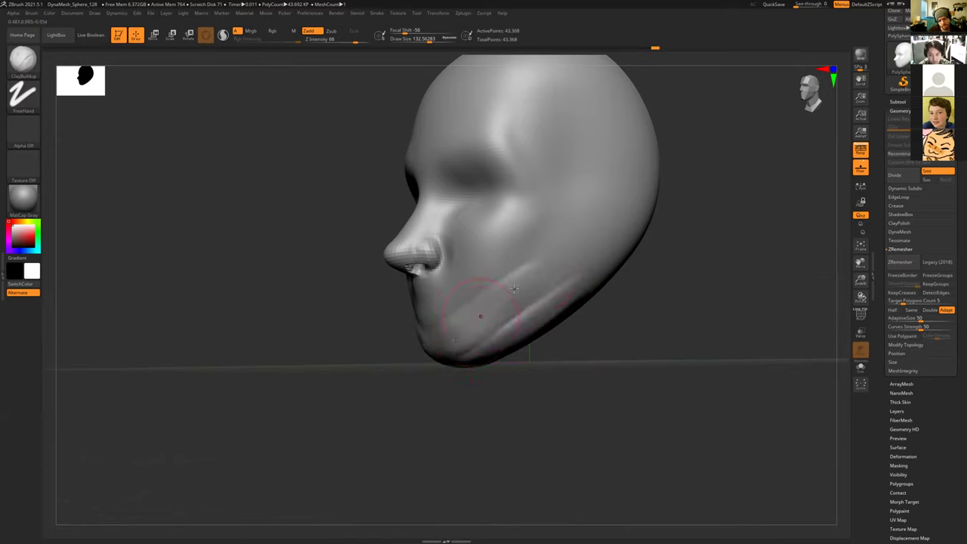
{"action": "left_click_drag", "start_coordinate": [547, 274], "coordinate": [528, 270], "text": "shift"}
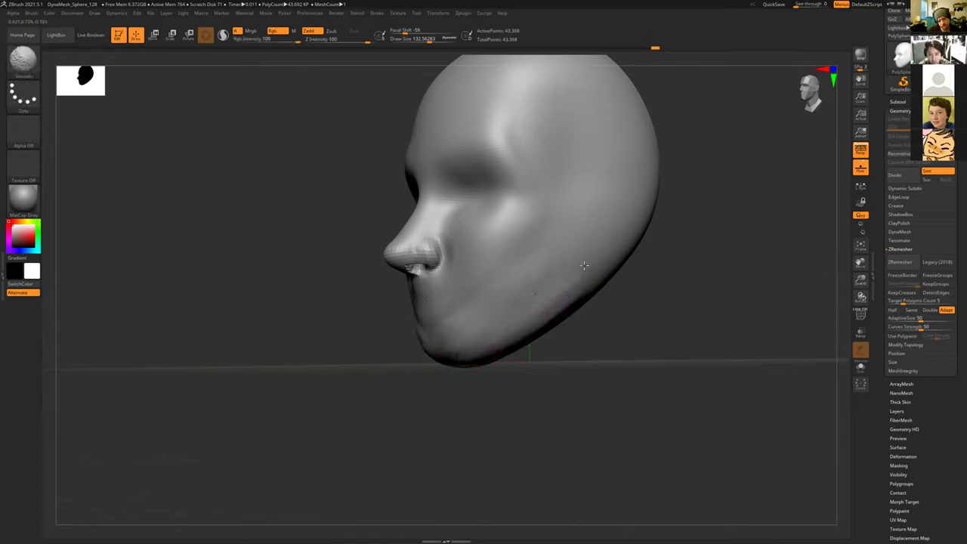
Step: Try to reshape the underside of the jaw with long strokes and undo them
{"action": "mouse_move", "coordinate": [370, 392]}
{"action": "left_mouse_down"}
{"action": "mouse_move", "coordinate": [458, 367]}
{"action": "mouse_move", "coordinate": [447, 408]}
{"action": "left_mouse_up"}
{"action": "mouse_move", "coordinate": [622, 386]}
{"action": "left_mouse_down"}
{"action": "mouse_move", "coordinate": [585, 412]}
{"action": "mouse_move", "coordinate": [557, 379]}
{"action": "mouse_move", "coordinate": [514, 371]}
{"action": "mouse_move", "coordinate": [499, 304]}
{"action": "left_mouse_up"}
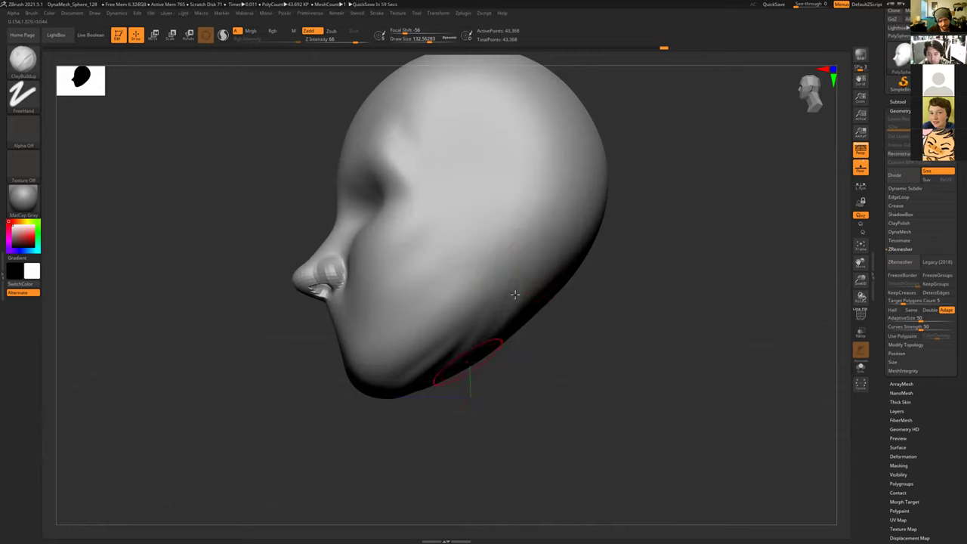
{"action": "left_click_drag", "start_coordinate": [514, 294], "coordinate": [505, 307]}
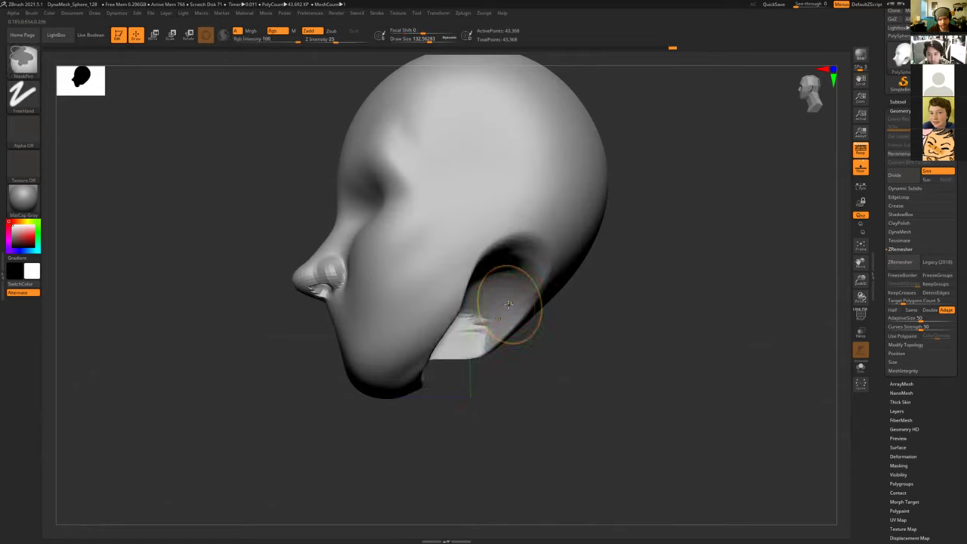
{"action": "key", "text": "ctrl+z"}
{"action": "key", "text": "ctrl+z"}
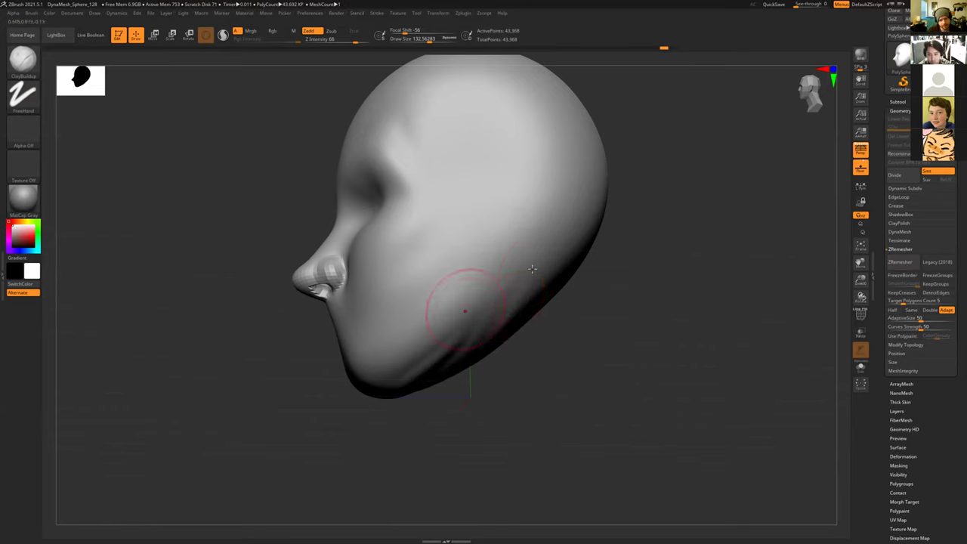
Step: Carve below the jaw line towards the neck with ClayBuildup and smooth the jaw's edge and underside
{"action": "left_click_drag", "start_coordinate": [529, 278], "coordinate": [484, 334], "text": "alt"}
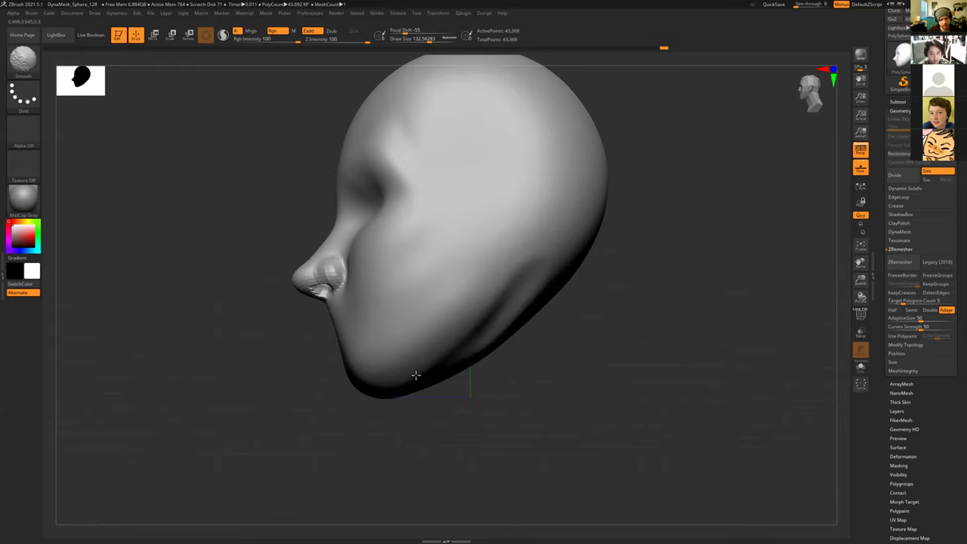
{"action": "left_click_drag", "start_coordinate": [464, 431], "coordinate": [457, 406], "text": "shift"}
{"action": "mouse_move", "coordinate": [493, 368]}
{"action": "left_mouse_down"}
{"action": "mouse_move", "coordinate": [518, 380]}
{"action": "mouse_move", "coordinate": [490, 373]}
{"action": "mouse_move", "coordinate": [373, 409]}
{"action": "mouse_move", "coordinate": [340, 405]}
{"action": "mouse_move", "coordinate": [315, 380]}
{"action": "mouse_move", "coordinate": [295, 398]}
{"action": "left_mouse_up"}
{"action": "left_click_drag", "start_coordinate": [330, 133], "coordinate": [596, 252]}
{"action": "key", "text": "f"}
{"action": "left_click_drag", "start_coordinate": [524, 282], "coordinate": [511, 324]}
{"action": "mouse_move", "coordinate": [523, 446]}
{"action": "left_mouse_down"}
{"action": "mouse_move", "coordinate": [551, 405]}
{"action": "mouse_move", "coordinate": [533, 367]}
{"action": "mouse_move", "coordinate": [548, 330]}
{"action": "left_mouse_up"}
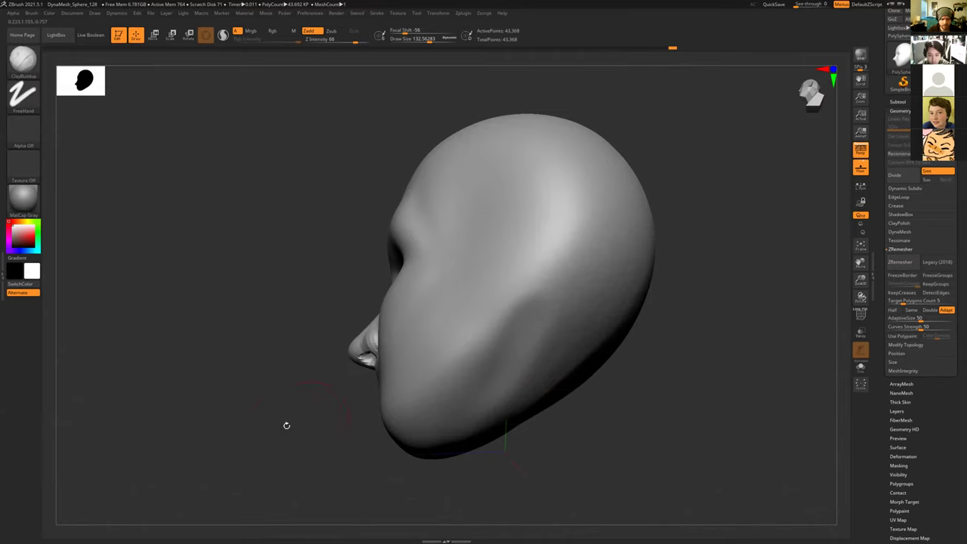
{"action": "left_click_drag", "start_coordinate": [285, 423], "coordinate": [274, 469]}
{"action": "left_click_drag", "start_coordinate": [319, 410], "coordinate": [345, 287]}
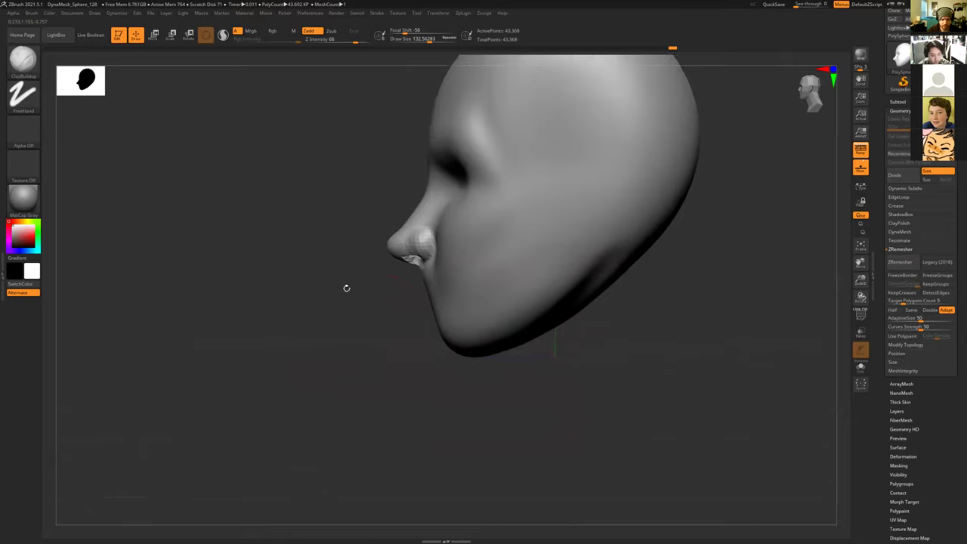
Step: Pull the nose tip back towards the face and adjust the nose bridge profile with Move Topological at a draw size of about 231
{"action": "key", "text": "b"}
{"action": "key", "text": "m"}
{"action": "key", "text": "t"}
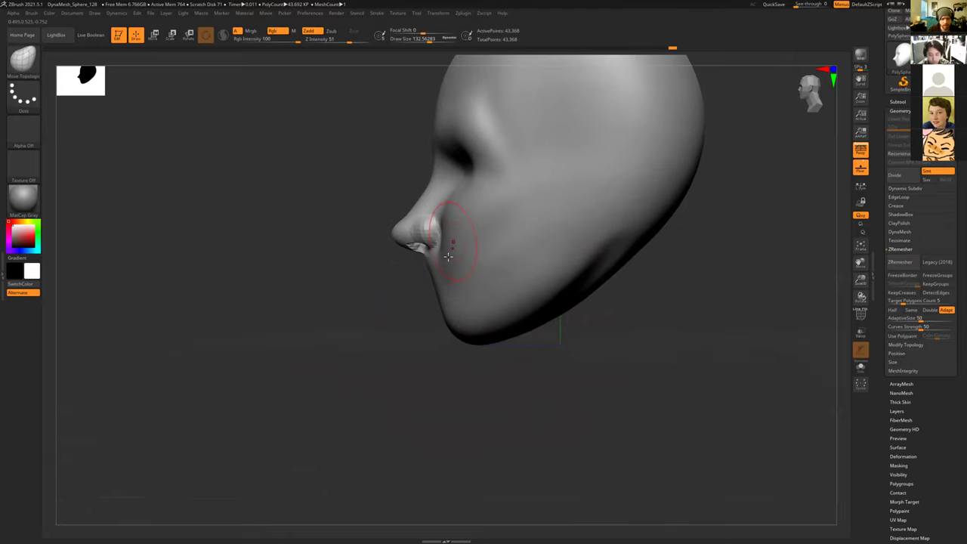
{"action": "key", "text": "s"}
{"action": "left_click_drag", "start_coordinate": [454, 256], "coordinate": [455, 256]}
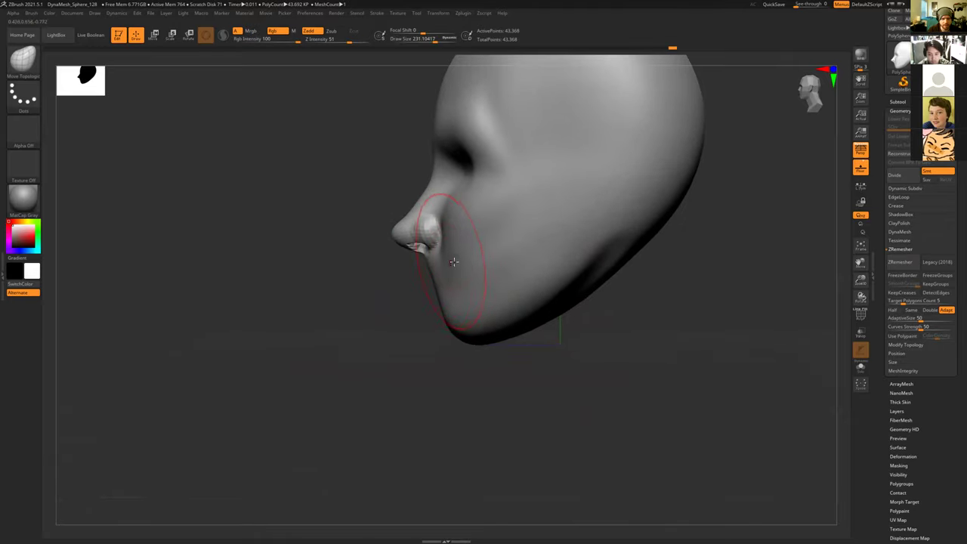
{"action": "left_click_drag", "start_coordinate": [406, 248], "coordinate": [407, 233]}
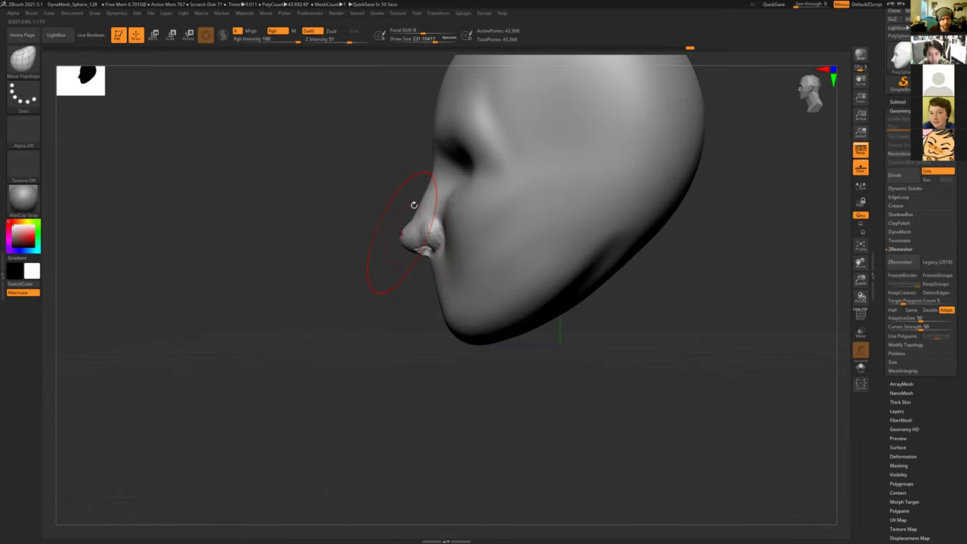
{"action": "left_click_drag", "start_coordinate": [438, 170], "coordinate": [442, 166]}
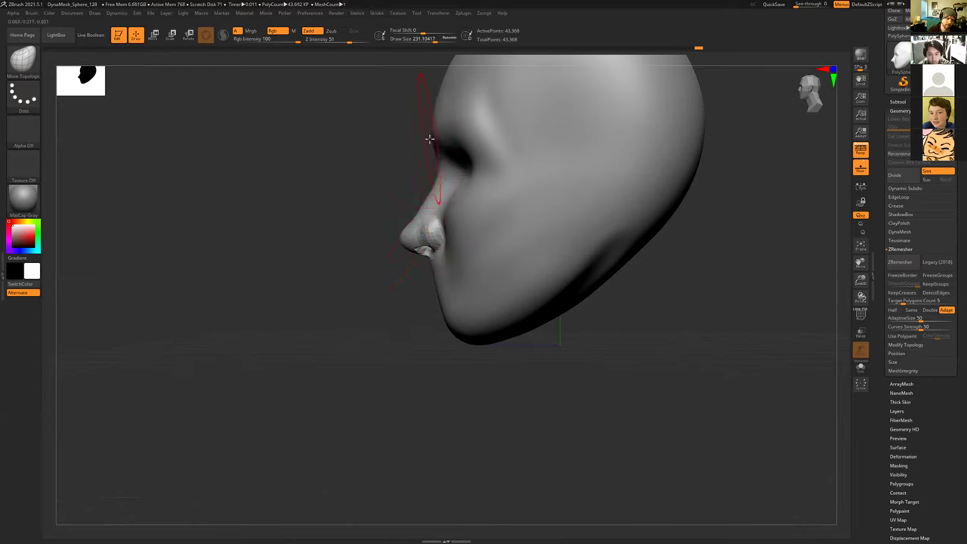
{"action": "left_click_drag", "start_coordinate": [392, 146], "coordinate": [517, 248]}
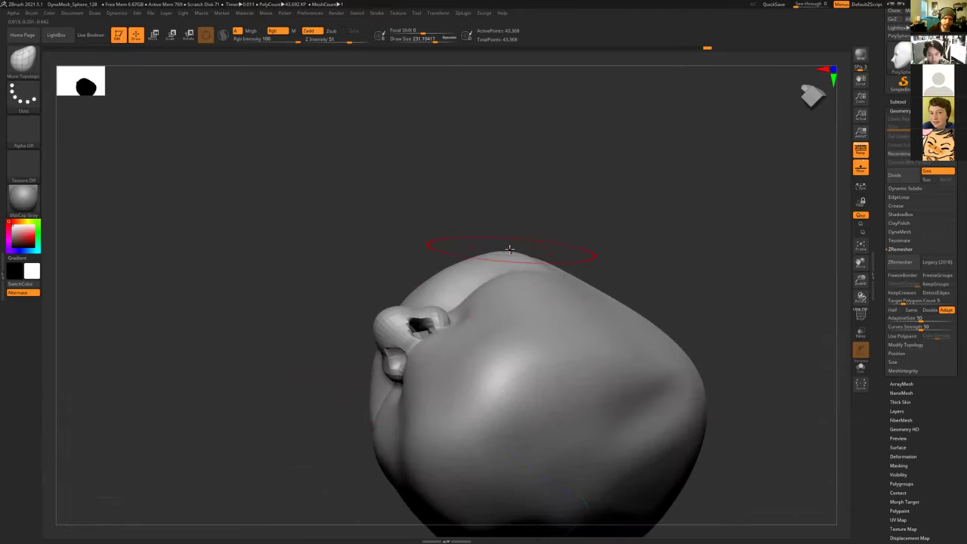
{"action": "left_click_drag", "start_coordinate": [481, 239], "coordinate": [453, 319]}
{"action": "left_click_drag", "start_coordinate": [408, 216], "coordinate": [411, 240]}
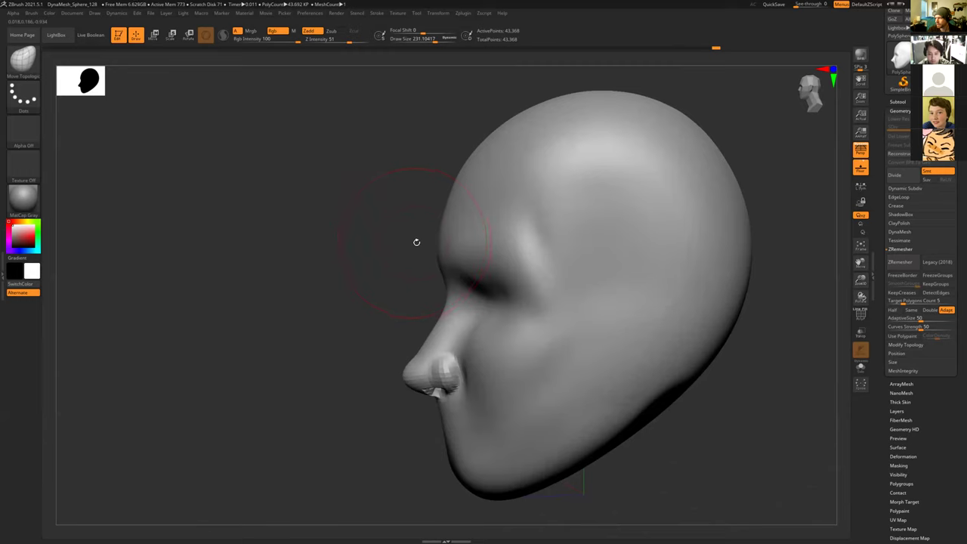
Step: Build up the brow ridge over the eye sockets with ClayBuildup at a draw size of about 99 and smooth it
{"action": "key", "text": "b"}
{"action": "key", "text": "c"}
{"action": "key", "text": "b"}
{"action": "key", "text": "s"}
{"action": "mouse_move", "coordinate": [495, 249]}
{"action": "left_mouse_down"}
{"action": "mouse_move", "coordinate": [484, 248]}
{"action": "mouse_move", "coordinate": [505, 273]}
{"action": "left_mouse_up"}
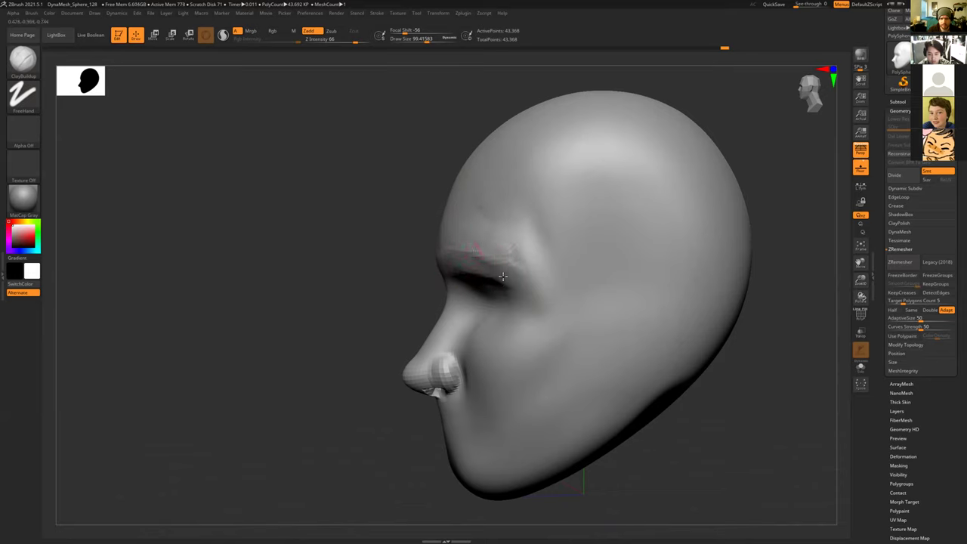
{"action": "key", "text": "shift"}
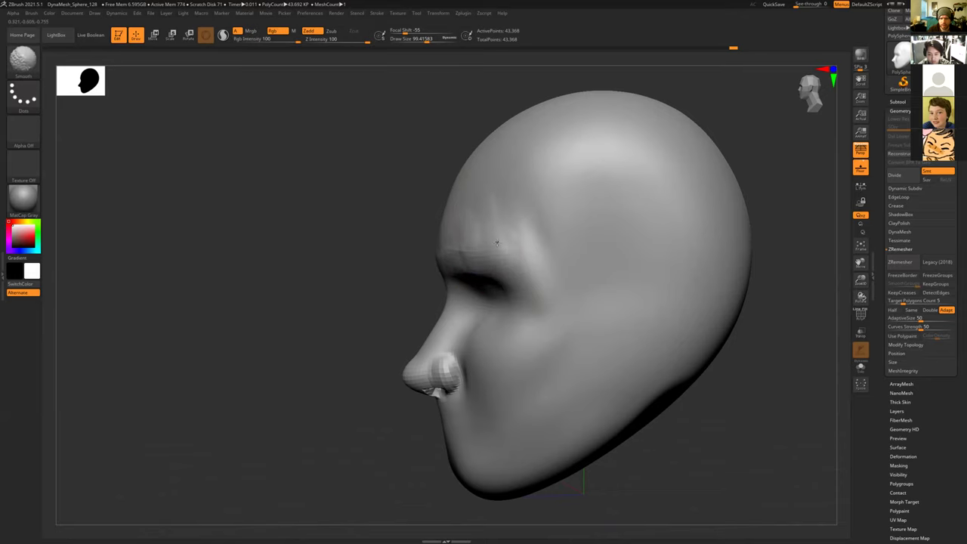
{"action": "left_click_drag", "start_coordinate": [406, 270], "coordinate": [449, 324], "text": "shift"}
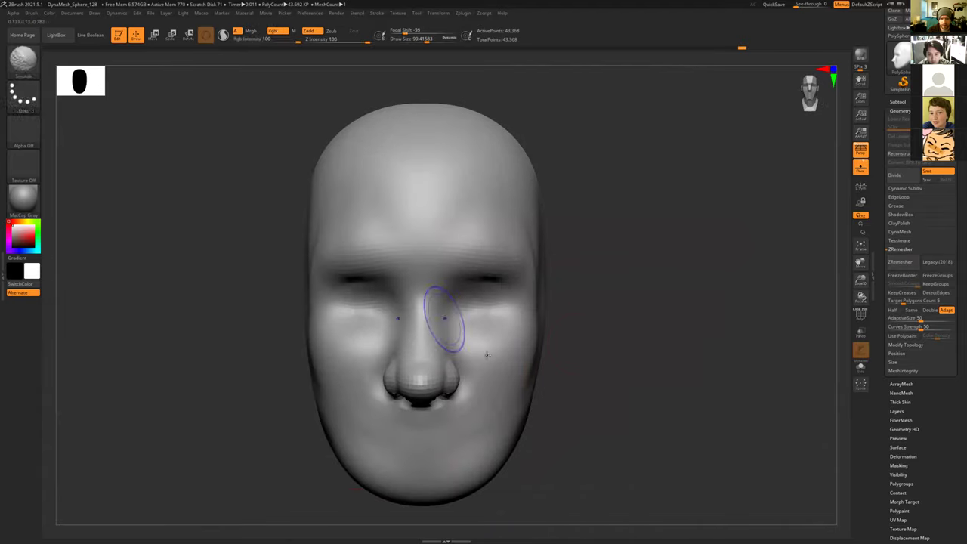
Step: Reshape the sides and lower edge of the jaw with Move Topological at a draw size of about 343
{"action": "mouse_move", "coordinate": [610, 315]}
{"action": "left_mouse_down", "text": "alt"}
{"action": "mouse_move", "coordinate": [605, 293]}
{"action": "mouse_move", "coordinate": [598, 300]}
{"action": "mouse_move", "coordinate": [610, 275]}
{"action": "left_mouse_up", "text": "alt"}
{"action": "key", "text": "b"}
{"action": "key", "text": "m"}
{"action": "key", "text": "t"}
{"action": "key", "text": "s"}
{"action": "mouse_move", "coordinate": [492, 351]}
{"action": "left_mouse_down"}
{"action": "mouse_move", "coordinate": [506, 360]}
{"action": "mouse_move", "coordinate": [486, 344]}
{"action": "left_mouse_up"}
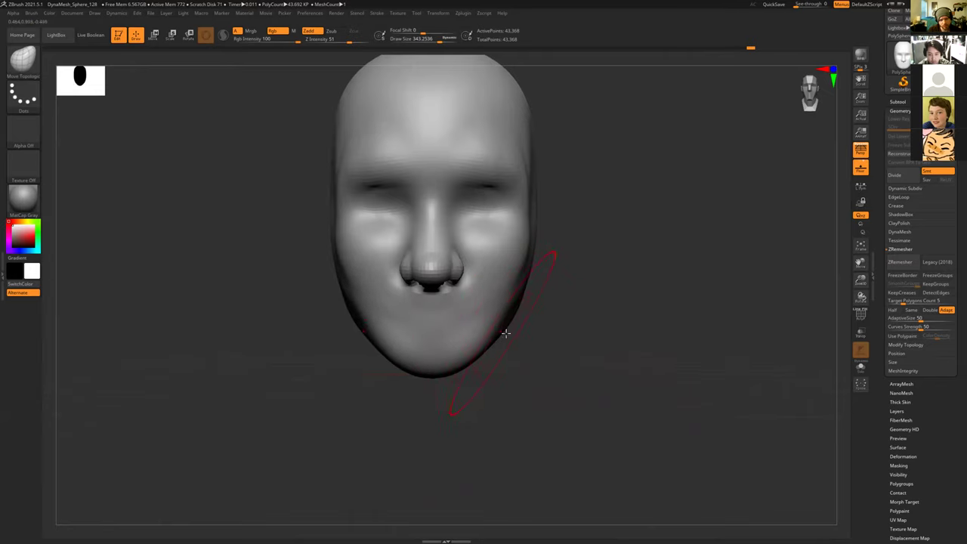
{"action": "mouse_move", "coordinate": [518, 331]}
{"action": "left_mouse_down"}
{"action": "mouse_move", "coordinate": [436, 388]}
{"action": "mouse_move", "coordinate": [420, 361]}
{"action": "mouse_move", "coordinate": [464, 399]}
{"action": "mouse_move", "coordinate": [499, 378]}
{"action": "left_mouse_up"}
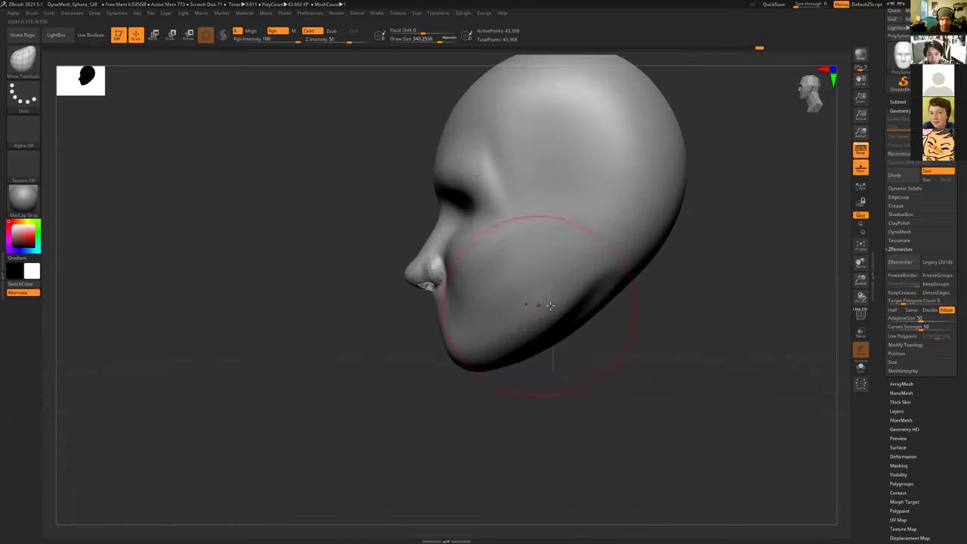
{"action": "left_click_drag", "start_coordinate": [551, 315], "coordinate": [556, 319]}
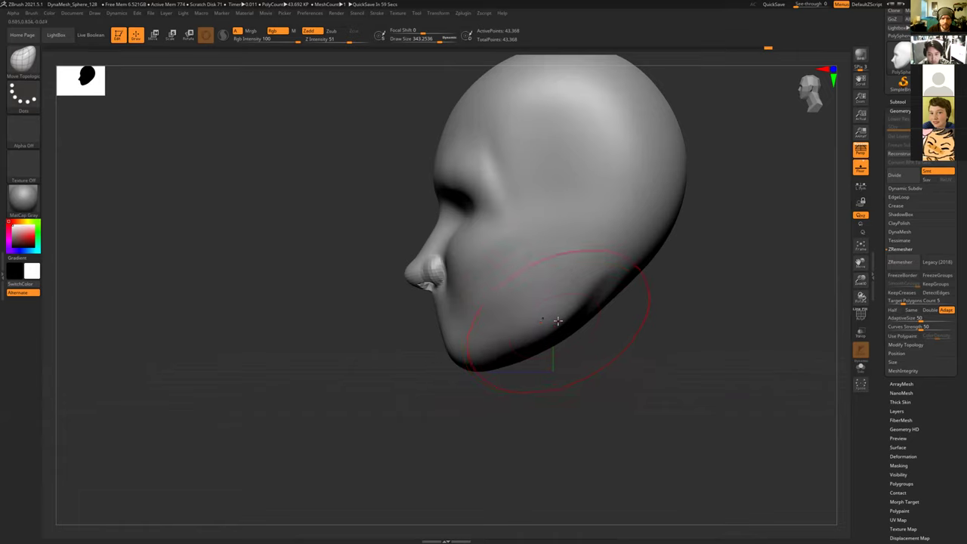
{"action": "left_click_drag", "start_coordinate": [576, 367], "coordinate": [604, 367]}
Step: Refine the cheeks and jaw with Move Topological at a draw size of about 223, and reduce the draw size to about 87
{"action": "mouse_move", "coordinate": [368, 229]}
{"action": "left_mouse_down"}
{"action": "mouse_move", "coordinate": [556, 377]}
{"action": "mouse_move", "coordinate": [561, 315]}
{"action": "mouse_move", "coordinate": [583, 330]}
{"action": "mouse_move", "coordinate": [597, 320]}
{"action": "mouse_move", "coordinate": [579, 322]}
{"action": "mouse_move", "coordinate": [582, 262]}
{"action": "mouse_move", "coordinate": [581, 287]}
{"action": "mouse_move", "coordinate": [594, 280]}
{"action": "mouse_move", "coordinate": [476, 285]}
{"action": "left_mouse_up"}
{"action": "key", "text": "s"}
{"action": "left_click_drag", "start_coordinate": [486, 248], "coordinate": [486, 246]}
{"action": "left_click_drag", "start_coordinate": [487, 249], "coordinate": [488, 254]}
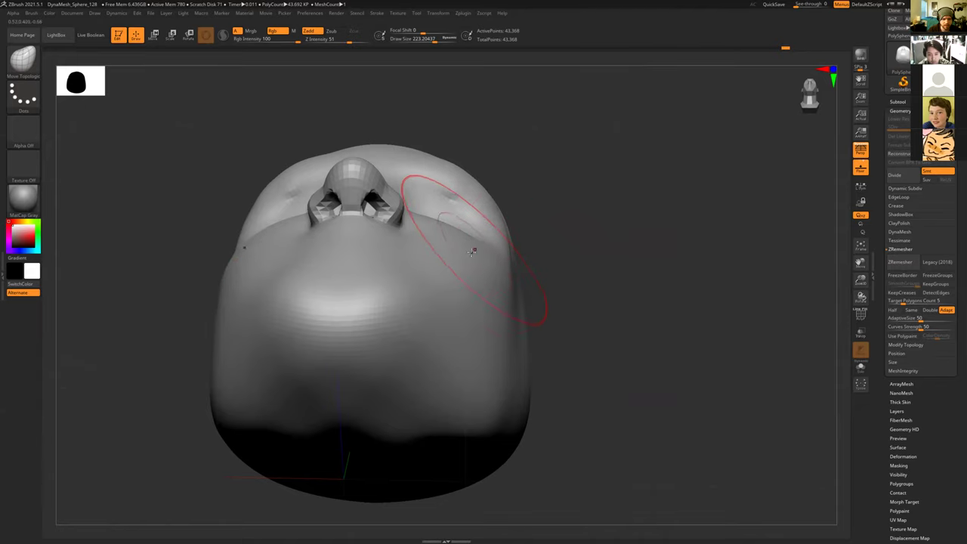
{"action": "mouse_move", "coordinate": [583, 243]}
{"action": "left_mouse_down"}
{"action": "mouse_move", "coordinate": [529, 249]}
{"action": "mouse_move", "coordinate": [473, 229]}
{"action": "left_mouse_up"}
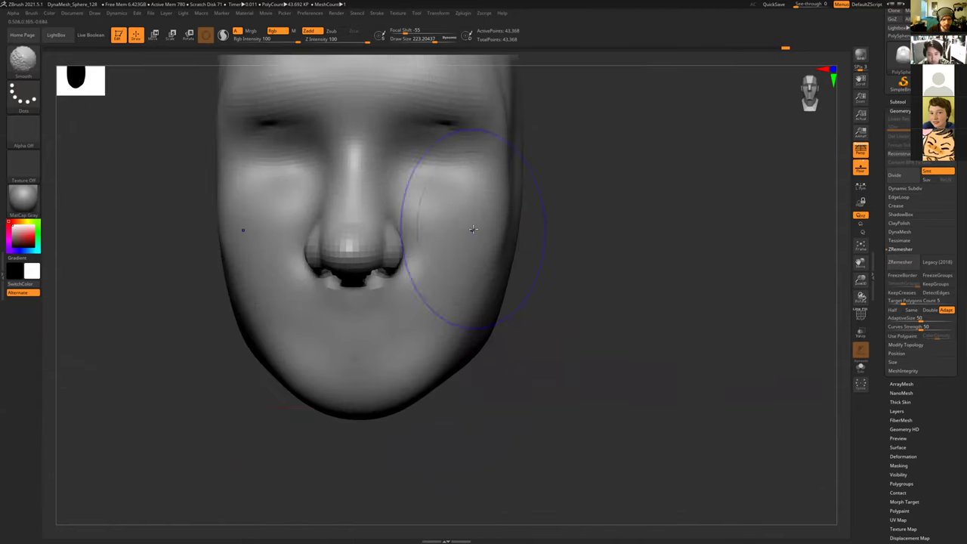
{"action": "mouse_move", "coordinate": [591, 254]}
{"action": "left_mouse_down"}
{"action": "mouse_move", "coordinate": [356, 175]}
{"action": "mouse_move", "coordinate": [347, 155]}
{"action": "mouse_move", "coordinate": [333, 164]}
{"action": "mouse_move", "coordinate": [339, 216]}
{"action": "mouse_move", "coordinate": [454, 179]}
{"action": "left_mouse_up"}
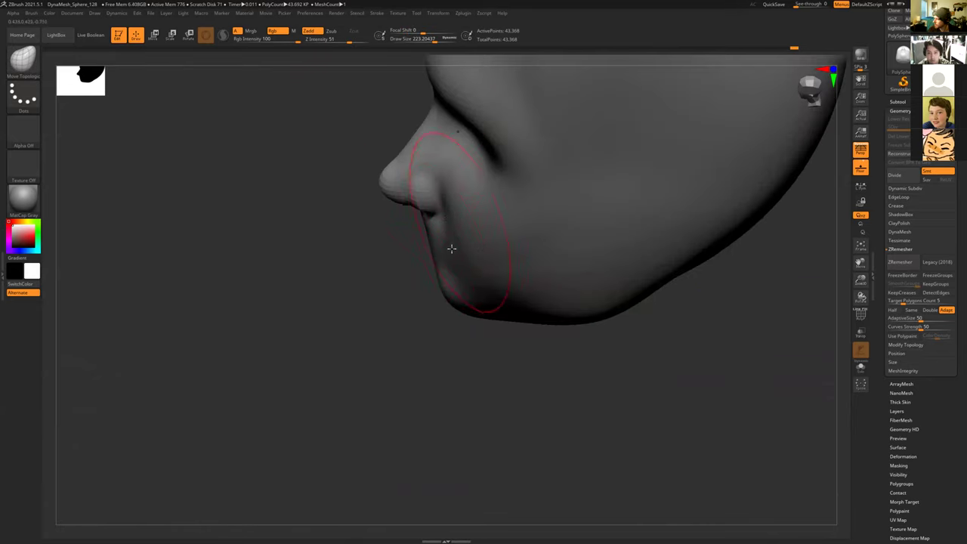
{"action": "mouse_move", "coordinate": [364, 340]}
{"action": "left_mouse_down"}
{"action": "mouse_move", "coordinate": [291, 340]}
{"action": "mouse_move", "coordinate": [283, 320]}
{"action": "mouse_move", "coordinate": [296, 290]}
{"action": "mouse_move", "coordinate": [637, 292]}
{"action": "mouse_move", "coordinate": [600, 280]}
{"action": "mouse_move", "coordinate": [599, 262]}
{"action": "mouse_move", "coordinate": [473, 228]}
{"action": "mouse_move", "coordinate": [457, 257]}
{"action": "left_mouse_up"}
{"action": "key", "text": "s"}
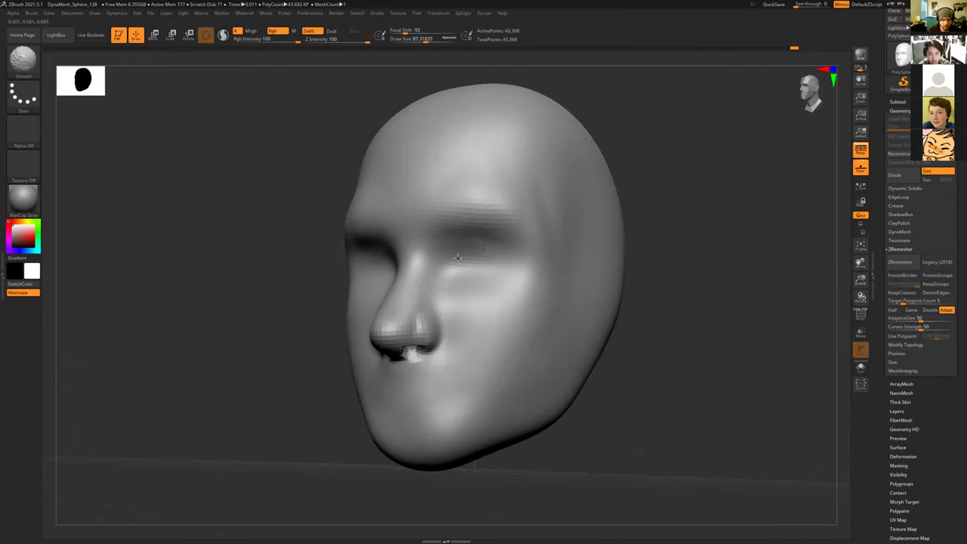
Step: Try to push the eye sockets deep into the head with Move Topological and undo it
{"action": "left_click_drag", "start_coordinate": [684, 324], "coordinate": [729, 318]}
{"action": "mouse_move", "coordinate": [491, 247]}
{"action": "left_mouse_down"}
{"action": "mouse_move", "coordinate": [492, 263]}
{"action": "mouse_move", "coordinate": [499, 254]}
{"action": "left_mouse_up"}
{"action": "key", "text": "ctrl+z"}
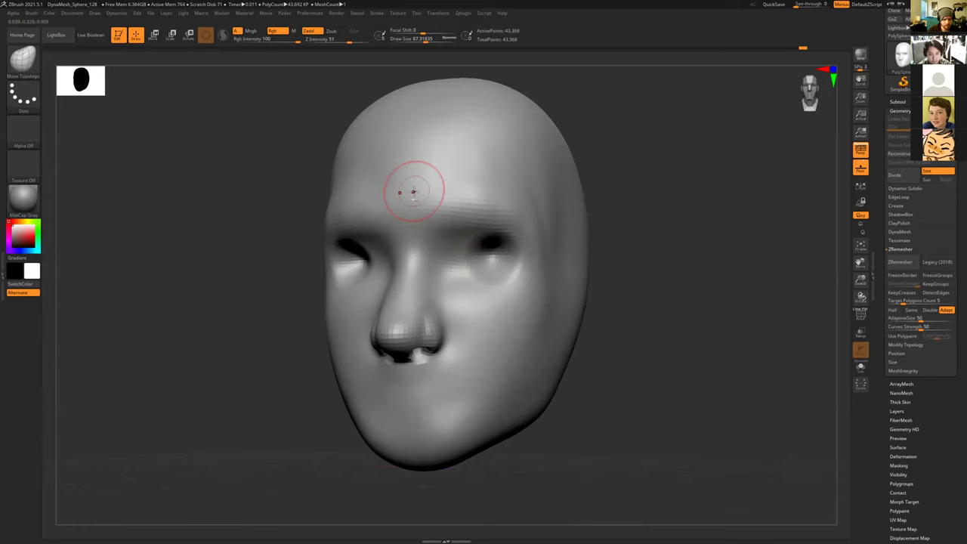
{"action": "key", "text": "ctrl+shift+z"}
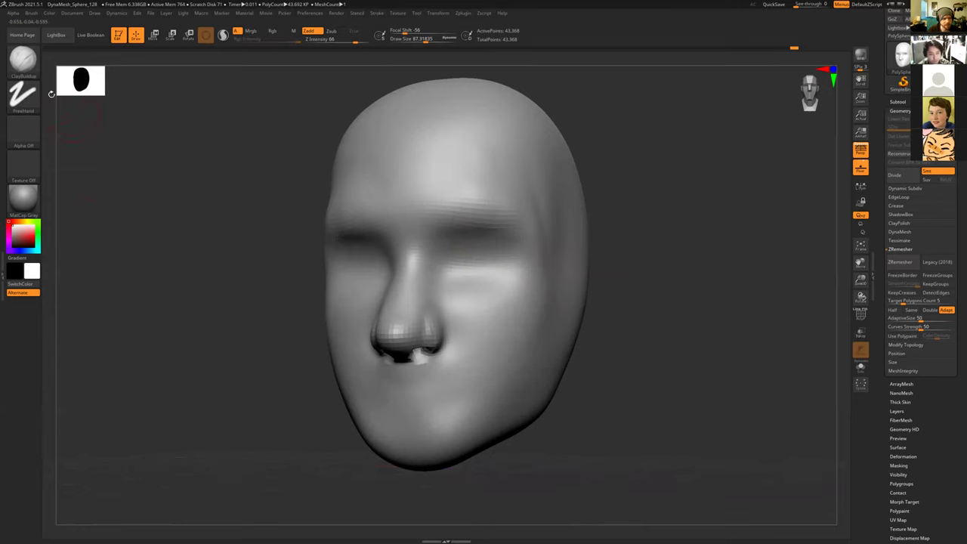
Step: Carve the eye sockets deeper with ClayBuildup and smooth their edges
{"action": "left_click", "coordinate": [22, 60]}
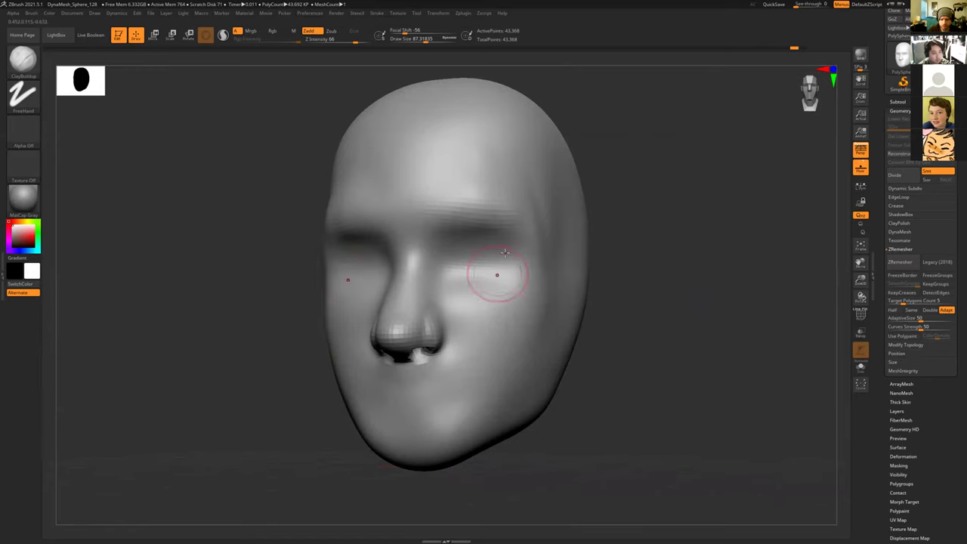
{"action": "mouse_move", "coordinate": [481, 253]}
{"action": "left_mouse_down", "text": "alt"}
{"action": "mouse_move", "coordinate": [490, 247]}
{"action": "mouse_move", "coordinate": [472, 268]}
{"action": "mouse_move", "coordinate": [493, 267]}
{"action": "mouse_move", "coordinate": [473, 251]}
{"action": "mouse_move", "coordinate": [473, 260]}
{"action": "mouse_move", "coordinate": [500, 263]}
{"action": "mouse_move", "coordinate": [491, 249]}
{"action": "left_mouse_up", "text": "alt"}
{"action": "left_click_drag", "start_coordinate": [659, 297], "coordinate": [642, 275]}
{"action": "left_click_drag", "start_coordinate": [468, 263], "coordinate": [484, 238], "text": "shift"}
{"action": "left_click_drag", "start_coordinate": [629, 218], "coordinate": [488, 271]}
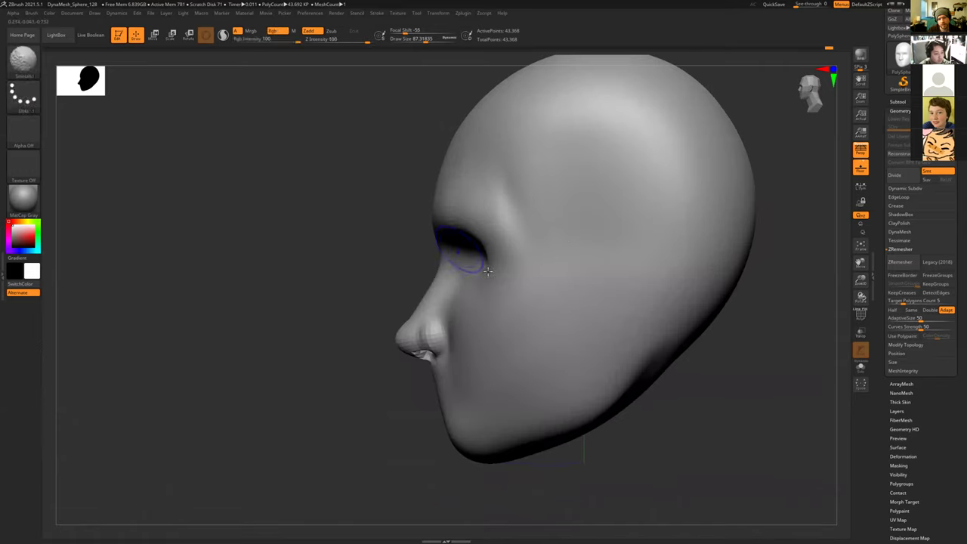
Step: Build up rounded eyeball volumes inside the eye sockets with ClayBuildup
{"action": "left_click_drag", "start_coordinate": [360, 222], "coordinate": [435, 231]}
{"action": "mouse_move", "coordinate": [595, 344]}
{"action": "left_mouse_down"}
{"action": "mouse_move", "coordinate": [602, 312]}
{"action": "mouse_move", "coordinate": [600, 348]}
{"action": "left_mouse_up"}
{"action": "mouse_move", "coordinate": [492, 244]}
{"action": "left_mouse_down"}
{"action": "mouse_move", "coordinate": [500, 275]}
{"action": "mouse_move", "coordinate": [455, 276]}
{"action": "mouse_move", "coordinate": [492, 244]}
{"action": "mouse_move", "coordinate": [483, 261]}
{"action": "mouse_move", "coordinate": [495, 249]}
{"action": "mouse_move", "coordinate": [510, 261]}
{"action": "mouse_move", "coordinate": [516, 248]}
{"action": "mouse_move", "coordinate": [479, 283]}
{"action": "mouse_move", "coordinate": [487, 271]}
{"action": "mouse_move", "coordinate": [461, 276]}
{"action": "mouse_move", "coordinate": [478, 277]}
{"action": "mouse_move", "coordinate": [467, 244]}
{"action": "mouse_move", "coordinate": [516, 243]}
{"action": "mouse_move", "coordinate": [484, 257]}
{"action": "mouse_move", "coordinate": [526, 268]}
{"action": "mouse_move", "coordinate": [479, 294]}
{"action": "left_mouse_up"}
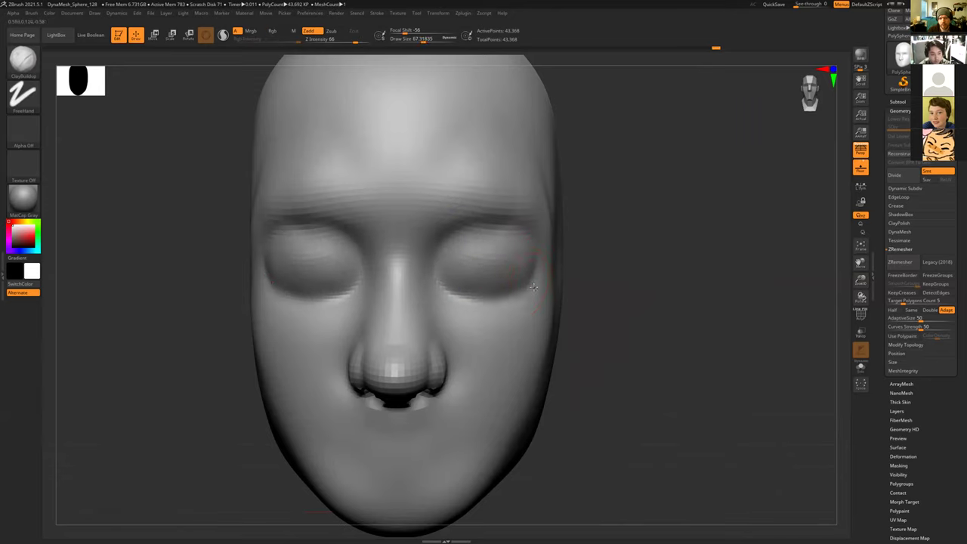
Step: Build up the lower outer rims of the eyes towards the cheekbones at a draw size of about 59 and smooth them
{"action": "mouse_move", "coordinate": [537, 278]}
{"action": "left_mouse_down"}
{"action": "mouse_move", "coordinate": [479, 325]}
{"action": "mouse_move", "coordinate": [479, 306]}
{"action": "mouse_move", "coordinate": [524, 319]}
{"action": "mouse_move", "coordinate": [522, 330]}
{"action": "mouse_move", "coordinate": [546, 301]}
{"action": "mouse_move", "coordinate": [544, 322]}
{"action": "mouse_move", "coordinate": [527, 295]}
{"action": "left_mouse_up"}
{"action": "left_click_drag", "start_coordinate": [469, 318], "coordinate": [481, 314]}
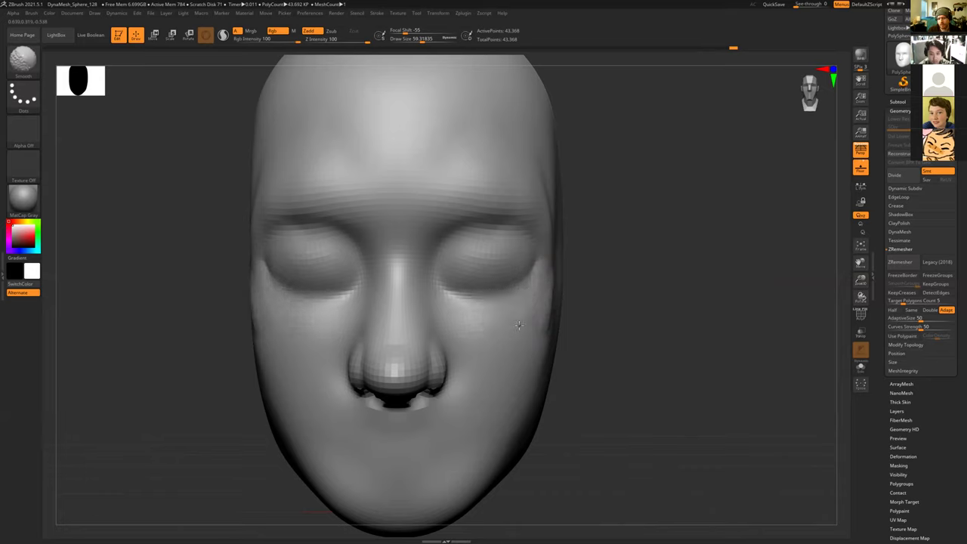
{"action": "mouse_move", "coordinate": [529, 280]}
{"action": "left_mouse_down"}
{"action": "mouse_move", "coordinate": [480, 329]}
{"action": "mouse_move", "coordinate": [523, 342]}
{"action": "mouse_move", "coordinate": [529, 313]}
{"action": "mouse_move", "coordinate": [519, 298]}
{"action": "left_mouse_up"}
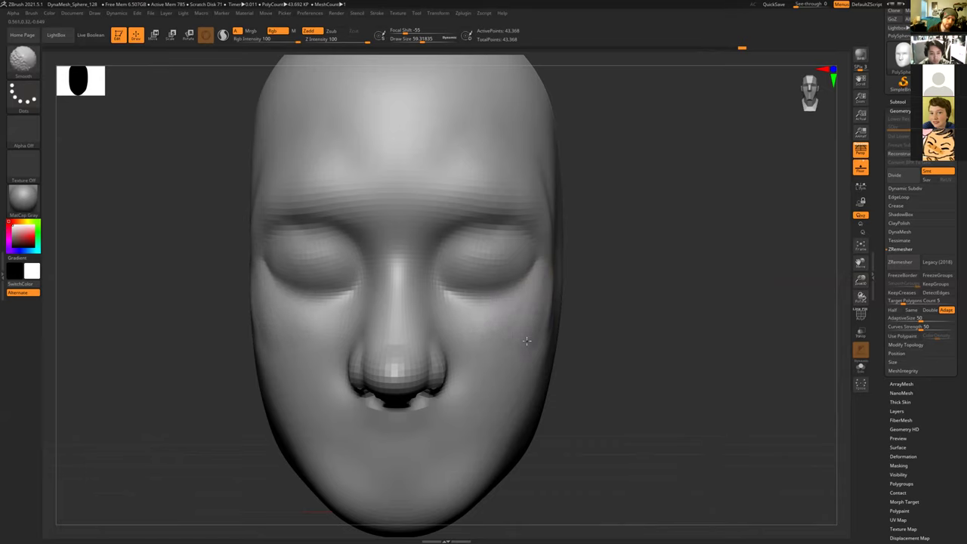
Step: Build up the brow and outer rims of the eye sockets with ClayBuildup and smooth the transitions
{"action": "mouse_move", "coordinate": [526, 341]}
{"action": "right_mouse_down"}
{"action": "mouse_move", "coordinate": [604, 277]}
{"action": "mouse_move", "coordinate": [628, 228]}
{"action": "right_mouse_up"}
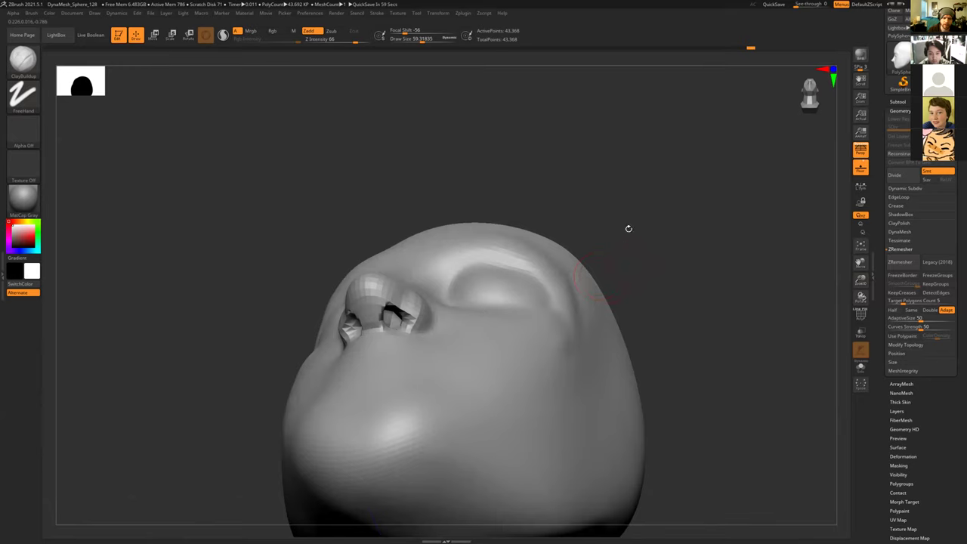
{"action": "mouse_move", "coordinate": [623, 266]}
{"action": "right_mouse_down"}
{"action": "mouse_move", "coordinate": [630, 279]}
{"action": "mouse_move", "coordinate": [530, 239]}
{"action": "right_mouse_up"}
{"action": "mouse_move", "coordinate": [501, 220]}
{"action": "left_mouse_down"}
{"action": "mouse_move", "coordinate": [535, 239]}
{"action": "mouse_move", "coordinate": [540, 255]}
{"action": "mouse_move", "coordinate": [534, 238]}
{"action": "mouse_move", "coordinate": [554, 242]}
{"action": "mouse_move", "coordinate": [527, 219]}
{"action": "mouse_move", "coordinate": [438, 224]}
{"action": "left_mouse_up"}
{"action": "mouse_move", "coordinate": [206, 197]}
{"action": "left_mouse_down"}
{"action": "mouse_move", "coordinate": [209, 207]}
{"action": "mouse_move", "coordinate": [343, 233]}
{"action": "mouse_move", "coordinate": [476, 205]}
{"action": "mouse_move", "coordinate": [493, 211]}
{"action": "mouse_move", "coordinate": [462, 199]}
{"action": "mouse_move", "coordinate": [480, 207]}
{"action": "mouse_move", "coordinate": [447, 214]}
{"action": "mouse_move", "coordinate": [501, 231]}
{"action": "left_mouse_up"}
{"action": "mouse_move", "coordinate": [484, 186]}
{"action": "left_mouse_down", "text": "shift"}
{"action": "mouse_move", "coordinate": [492, 173]}
{"action": "mouse_move", "coordinate": [512, 223]}
{"action": "left_mouse_up", "text": "shift"}
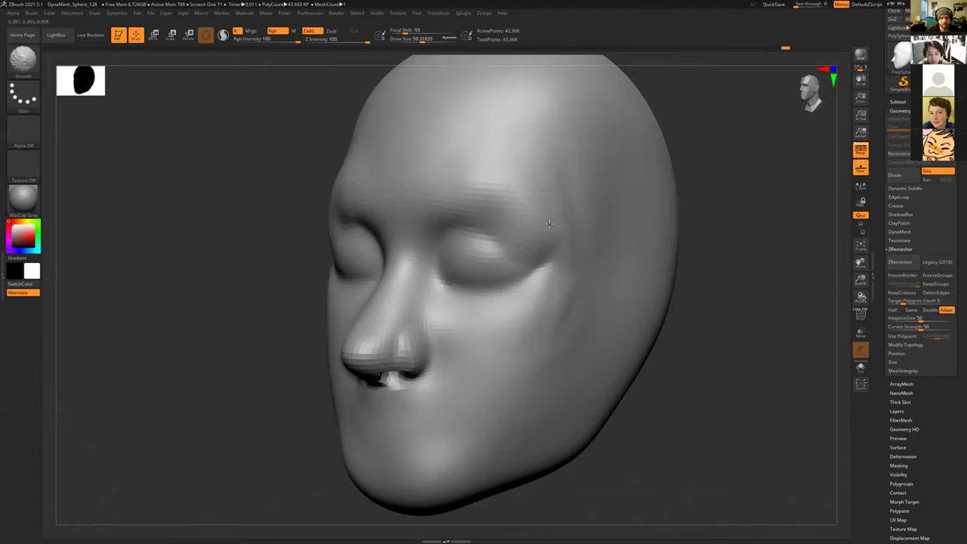
Step: Sculpt the inner eye corners beside the nose with ClayBuildup at a draw size of about 35 and smooth them
{"action": "left_click_drag", "start_coordinate": [727, 403], "coordinate": [443, 277]}
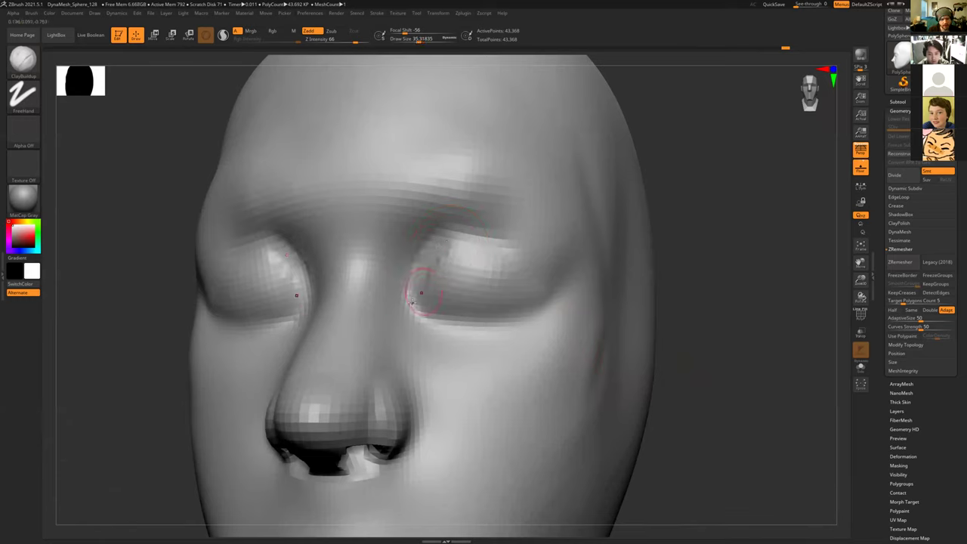
{"action": "key", "text": "b"}
{"action": "key", "text": "s"}
{"action": "key", "text": "t"}
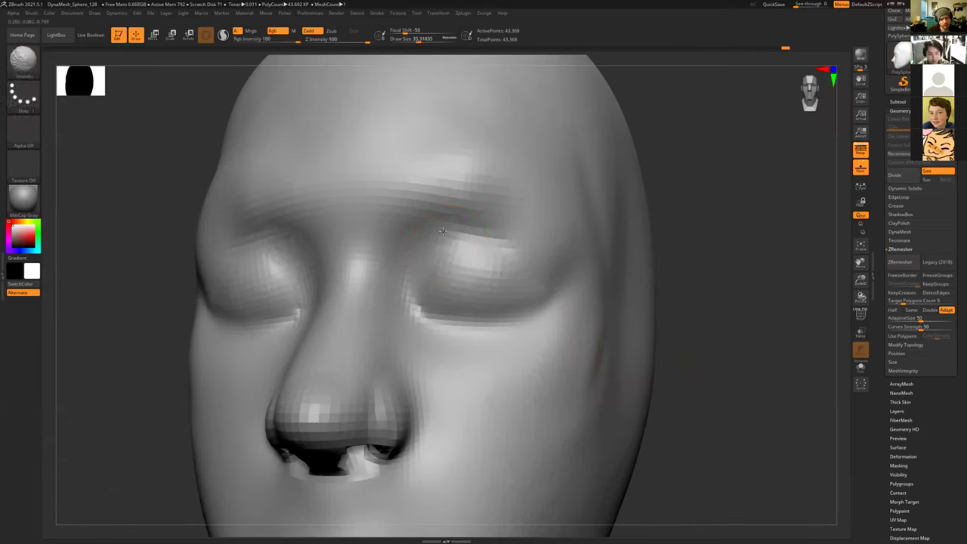
{"action": "key", "text": "b"}
{"action": "key", "text": "c"}
{"action": "key", "text": "b"}
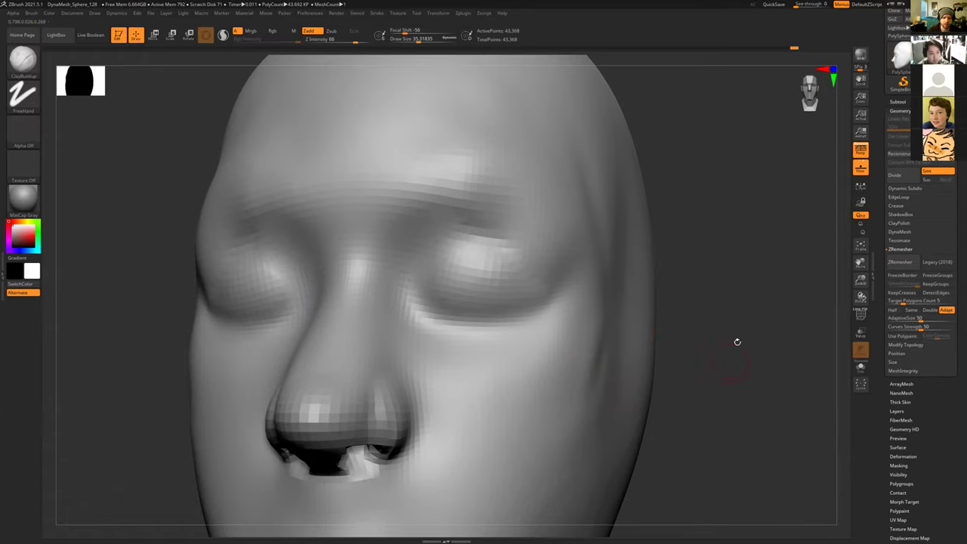
Step: Adjust the nose and lower face with Move Topological at a draw size of about 187
{"action": "key", "text": "f"}
{"action": "left_click_drag", "start_coordinate": [609, 330], "coordinate": [595, 302], "text": "shift"}
{"action": "key", "text": "b"}
{"action": "key", "text": "m"}
{"action": "key", "text": "t"}
{"action": "key", "text": "s"}
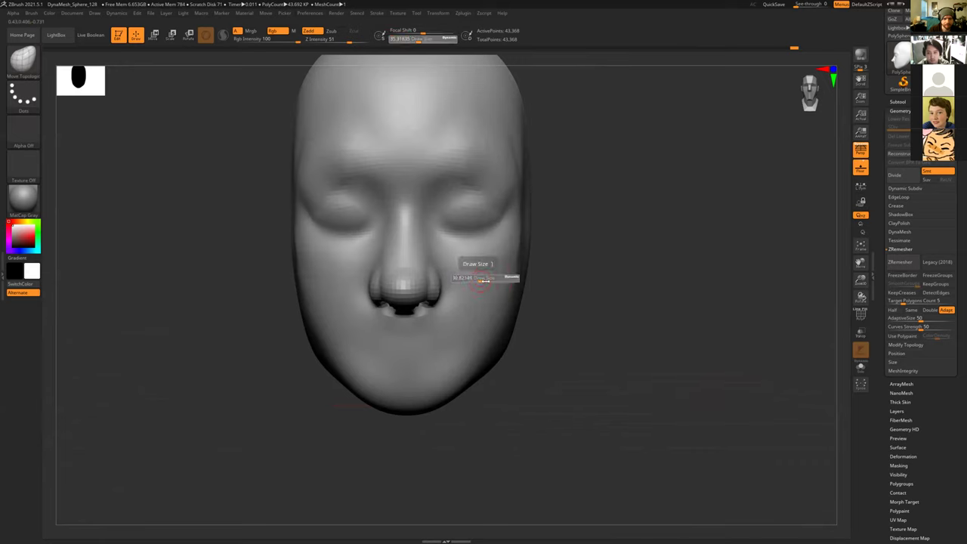
{"action": "left_click_drag", "start_coordinate": [496, 281], "coordinate": [490, 280]}
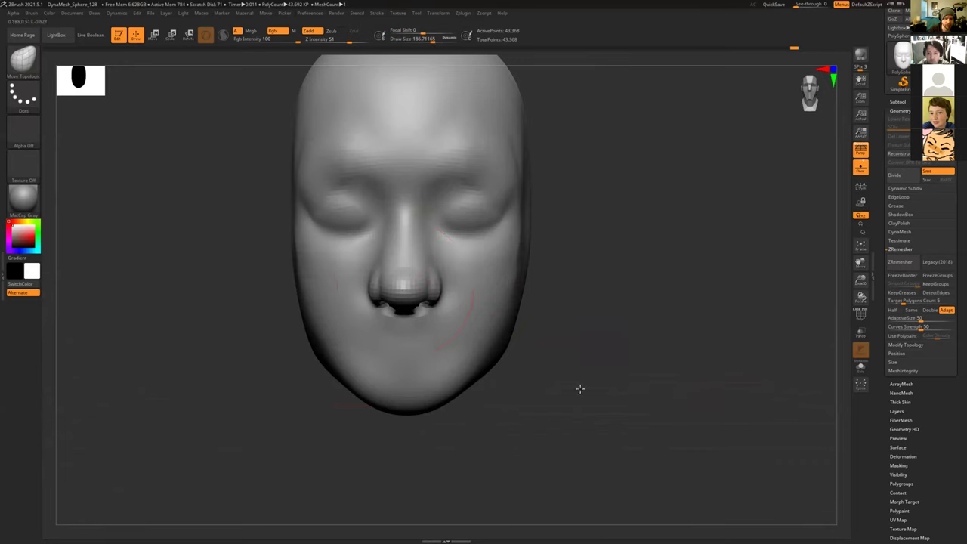
{"action": "left_click_drag", "start_coordinate": [581, 382], "coordinate": [424, 294]}
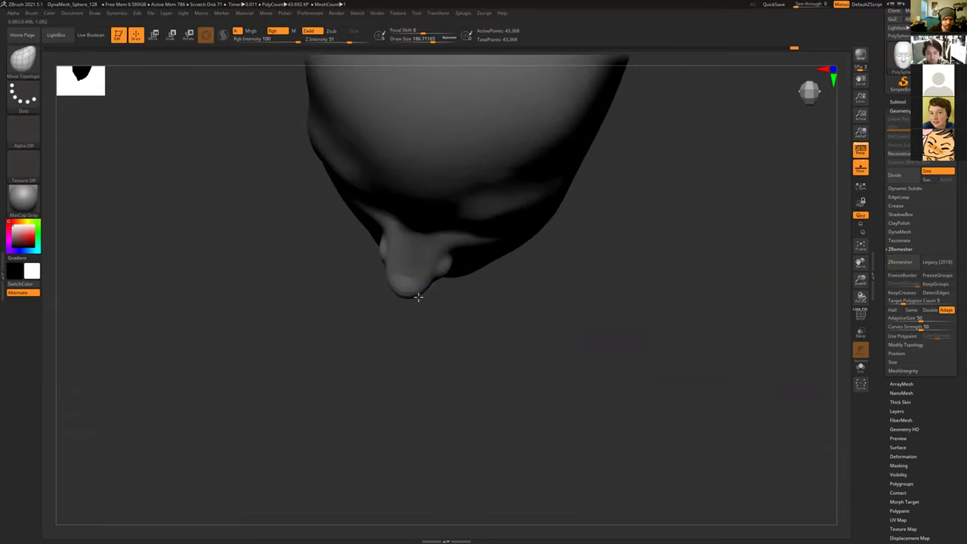
{"action": "mouse_move", "coordinate": [487, 354]}
{"action": "left_mouse_down"}
{"action": "mouse_move", "coordinate": [522, 330]}
{"action": "mouse_move", "coordinate": [505, 349]}
{"action": "left_mouse_up"}
Step: Reshape the sides of the head from the front and back with Move Topological at a draw size of about 248
{"action": "key", "text": "s"}
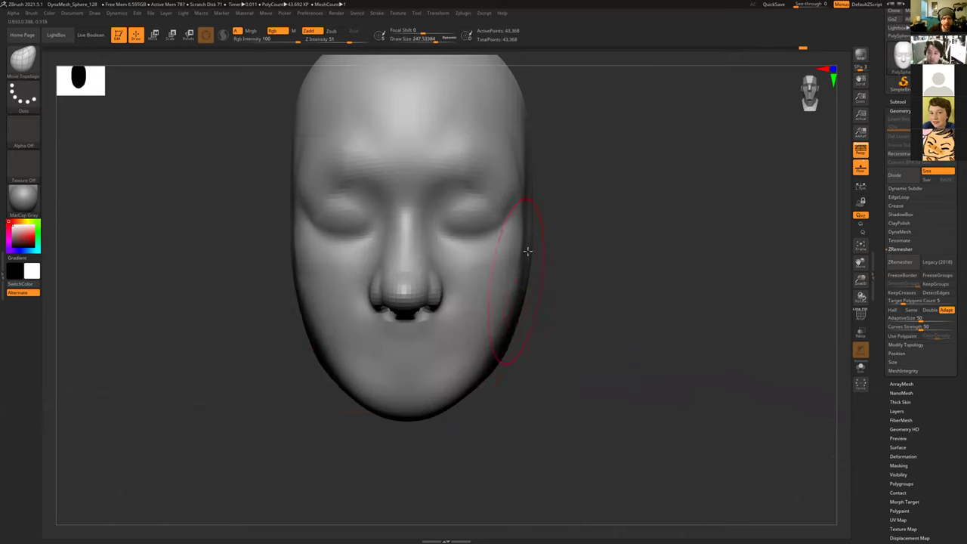
{"action": "left_click_drag", "start_coordinate": [570, 220], "coordinate": [541, 229]}
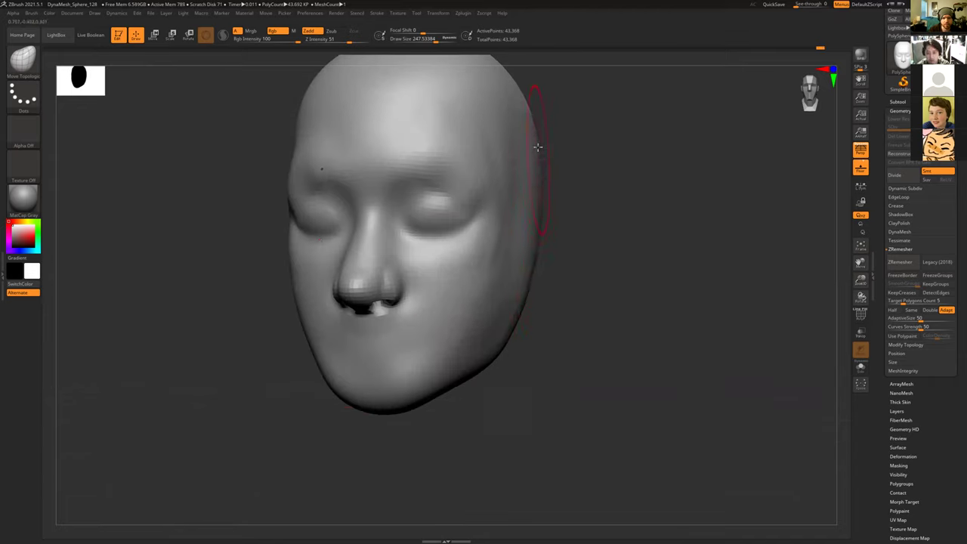
{"action": "left_click_drag", "start_coordinate": [581, 186], "coordinate": [529, 173]}
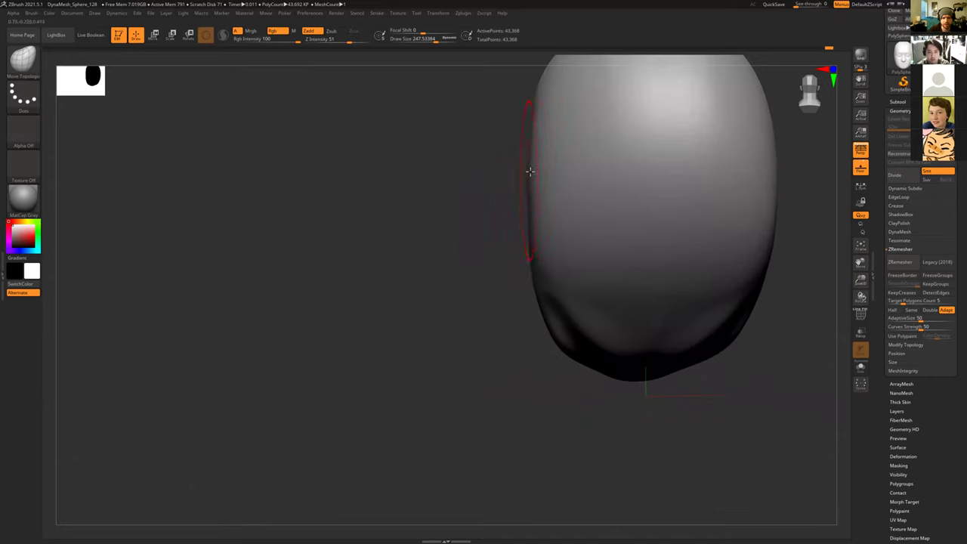
{"action": "left_click_drag", "start_coordinate": [528, 231], "coordinate": [523, 243]}
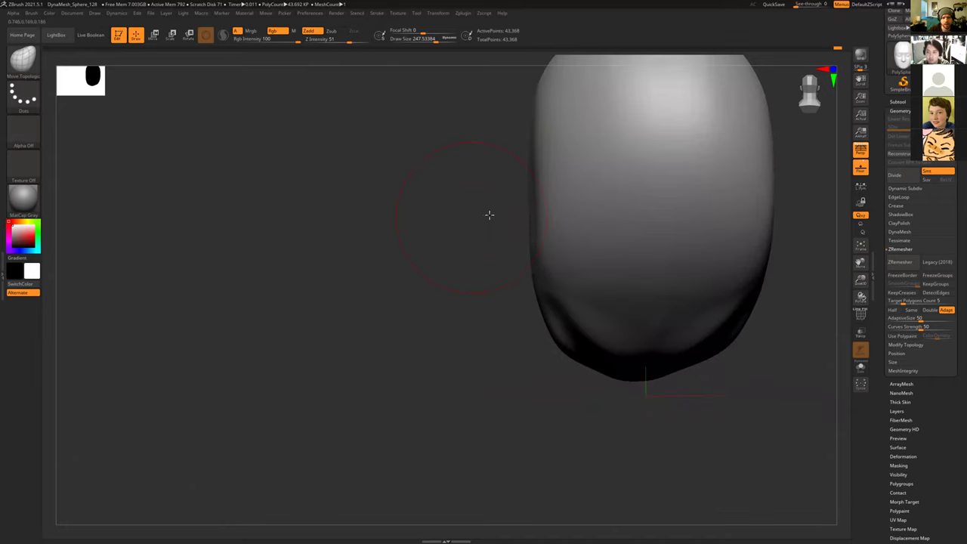
{"action": "left_click_drag", "start_coordinate": [489, 215], "coordinate": [615, 283]}
Step: Round the top of the skull with Move Topological at a draw size of about 333
{"action": "mouse_move", "coordinate": [607, 383]}
{"action": "left_mouse_down"}
{"action": "mouse_move", "coordinate": [643, 355]}
{"action": "mouse_move", "coordinate": [685, 348]}
{"action": "mouse_move", "coordinate": [559, 296]}
{"action": "mouse_move", "coordinate": [571, 287]}
{"action": "mouse_move", "coordinate": [562, 304]}
{"action": "mouse_move", "coordinate": [567, 337]}
{"action": "left_mouse_up"}
{"action": "key", "text": "s"}
{"action": "left_click_drag", "start_coordinate": [464, 321], "coordinate": [470, 323]}
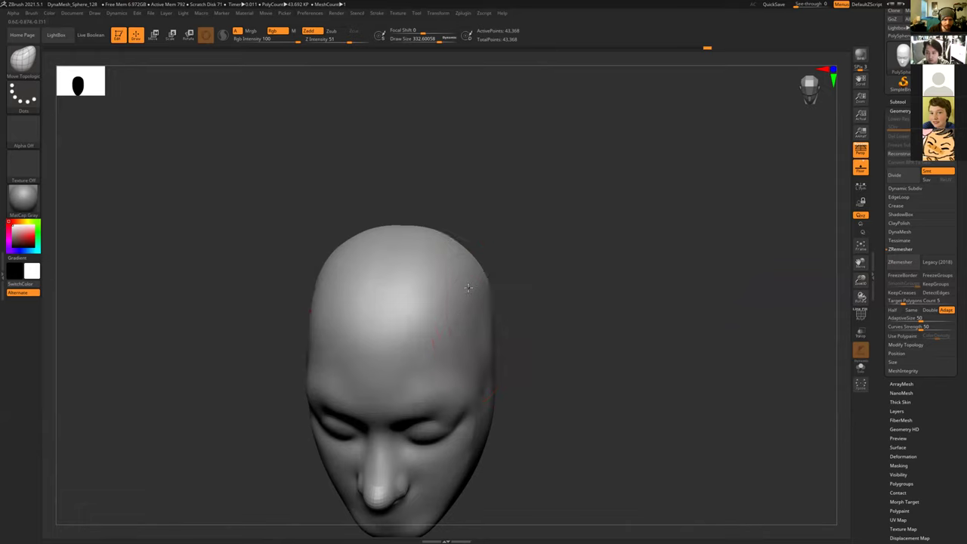
{"action": "mouse_move", "coordinate": [492, 189]}
{"action": "left_mouse_down"}
{"action": "mouse_move", "coordinate": [472, 176]}
{"action": "mouse_move", "coordinate": [475, 242]}
{"action": "left_mouse_up"}
Step: Build up the sides of the skull behind the temples with ClayBuildup at a draw size of about 87 and smooth the strokes
{"action": "key", "text": "s"}
{"action": "left_click_drag", "start_coordinate": [411, 308], "coordinate": [397, 308]}
{"action": "key", "text": "b"}
{"action": "key", "text": "c"}
{"action": "key", "text": "b"}
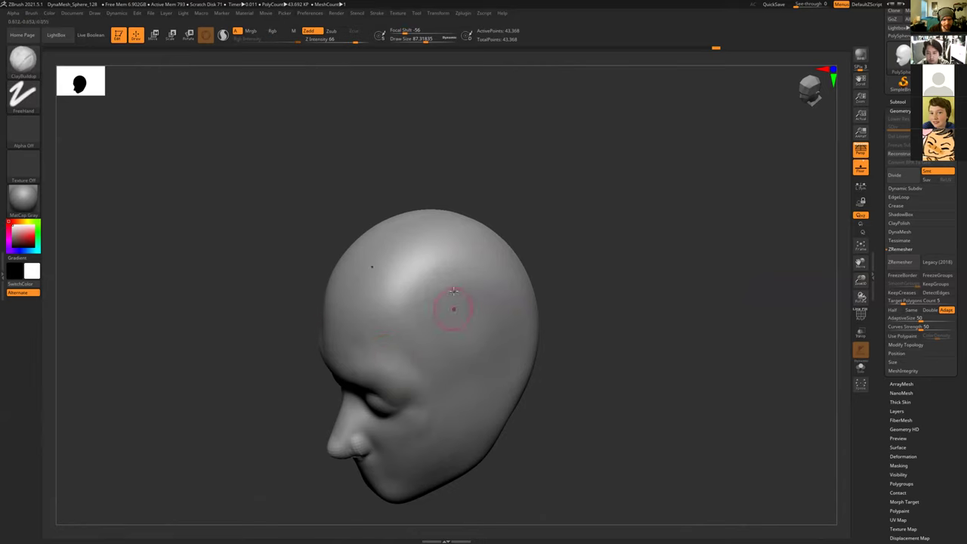
{"action": "mouse_move", "coordinate": [466, 340]}
{"action": "left_mouse_down"}
{"action": "mouse_move", "coordinate": [443, 297]}
{"action": "mouse_move", "coordinate": [481, 312]}
{"action": "mouse_move", "coordinate": [481, 323]}
{"action": "left_mouse_up"}
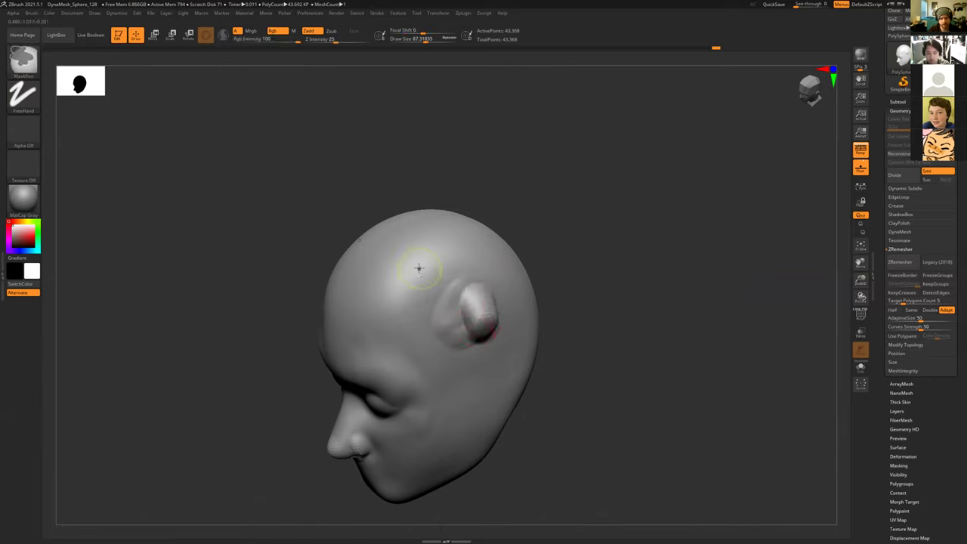
{"action": "key", "text": "ctrl+z"}
{"action": "mouse_move", "coordinate": [478, 327]}
{"action": "left_mouse_down"}
{"action": "mouse_move", "coordinate": [471, 300]}
{"action": "mouse_move", "coordinate": [462, 302]}
{"action": "left_mouse_up"}
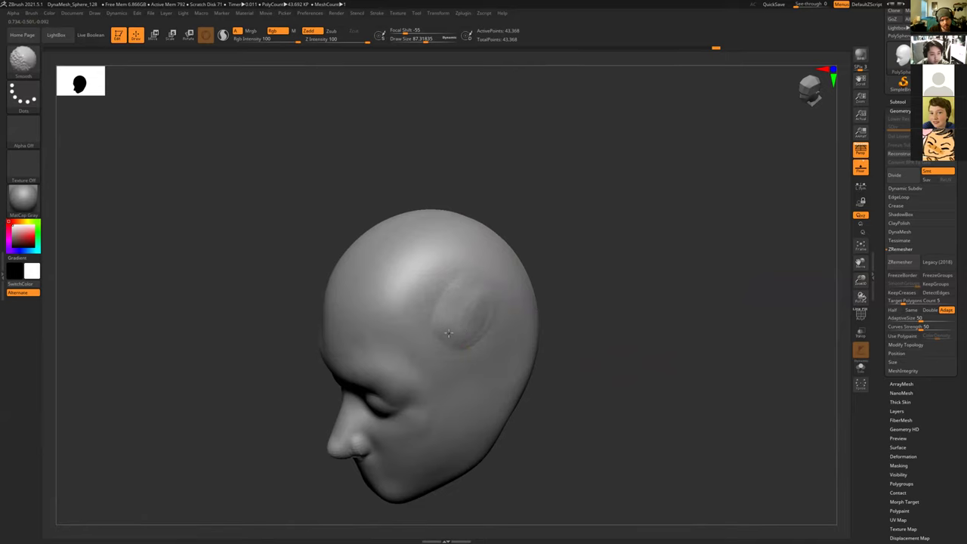
{"action": "mouse_move", "coordinate": [434, 307]}
{"action": "left_mouse_down", "text": "shift"}
{"action": "mouse_move", "coordinate": [456, 292]}
{"action": "mouse_move", "coordinate": [449, 337]}
{"action": "left_mouse_up", "text": "shift"}
{"action": "key", "text": "ctrl+z"}
{"action": "mouse_move", "coordinate": [471, 292]}
{"action": "left_mouse_down"}
{"action": "mouse_move", "coordinate": [462, 355]}
{"action": "mouse_move", "coordinate": [476, 350]}
{"action": "left_mouse_up"}
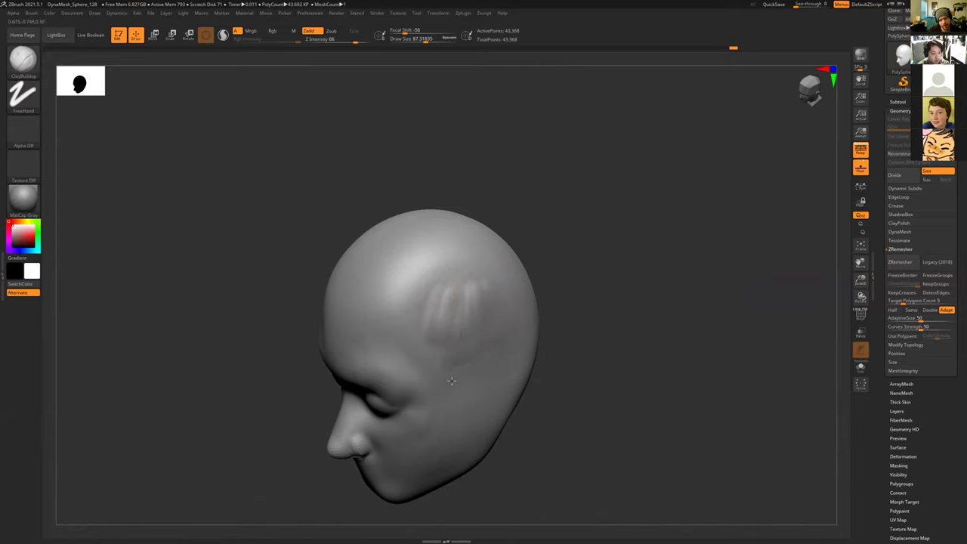
{"action": "key", "text": "shift"}
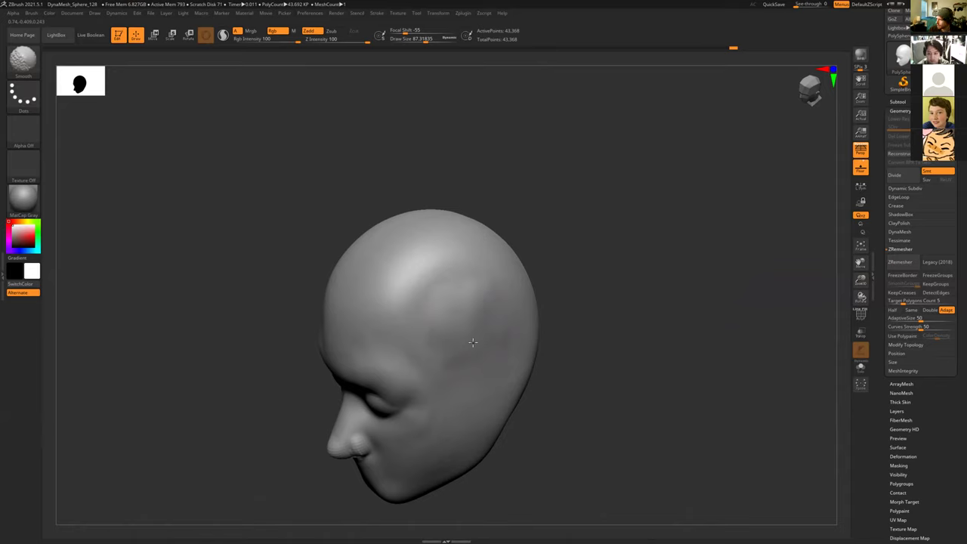
Step: Reshape the upper sides of the head with Move Topological at a draw size of about 274
{"action": "left_click_drag", "start_coordinate": [257, 265], "coordinate": [267, 262]}
{"action": "mouse_move", "coordinate": [254, 269]}
{"action": "left_mouse_down", "text": "alt"}
{"action": "mouse_move", "coordinate": [250, 194]}
{"action": "mouse_move", "coordinate": [255, 246]}
{"action": "left_mouse_up", "text": "alt"}
{"action": "key", "text": "b"}
{"action": "key", "text": "m"}
{"action": "key", "text": "t"}
{"action": "key", "text": "s"}
{"action": "left_click_drag", "start_coordinate": [482, 247], "coordinate": [486, 254]}
{"action": "key", "text": "s"}
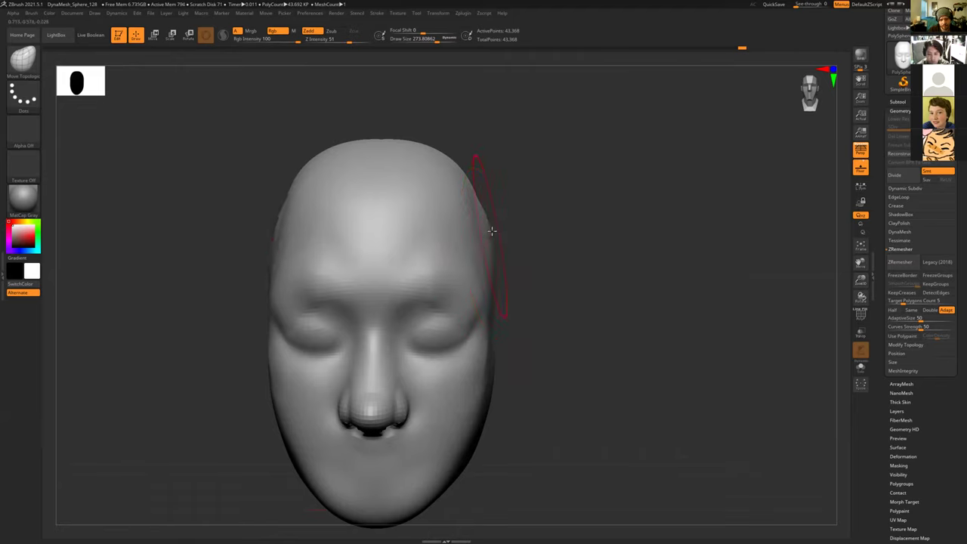
{"action": "mouse_move", "coordinate": [493, 227]}
{"action": "left_mouse_down"}
{"action": "mouse_move", "coordinate": [520, 218]}
{"action": "mouse_move", "coordinate": [470, 242]}
{"action": "left_mouse_up"}
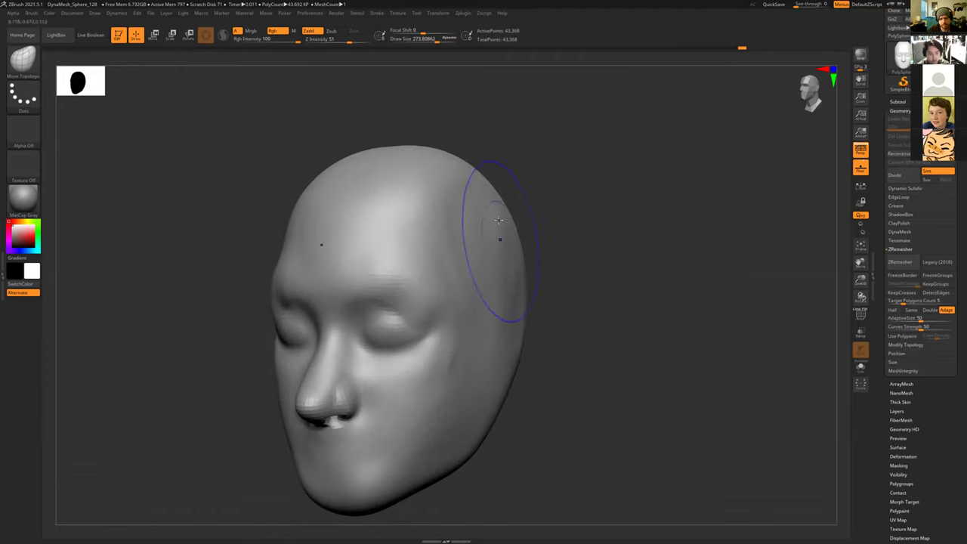
{"action": "key", "text": "shift"}
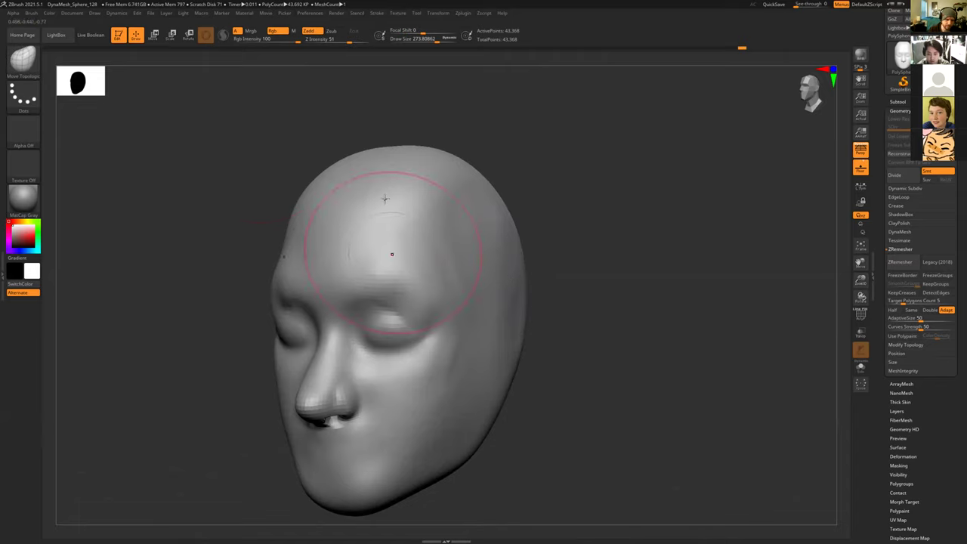
{"action": "left_click_drag", "start_coordinate": [260, 164], "coordinate": [240, 175]}
Step: Set the brush draw size to about 84 and bring the lower face into view
{"action": "key", "text": "s"}
{"action": "key", "text": "s"}
{"action": "mouse_move", "coordinate": [433, 284]}
{"action": "left_mouse_down"}
{"action": "mouse_move", "coordinate": [420, 272]}
{"action": "mouse_move", "coordinate": [442, 290]}
{"action": "left_mouse_up"}
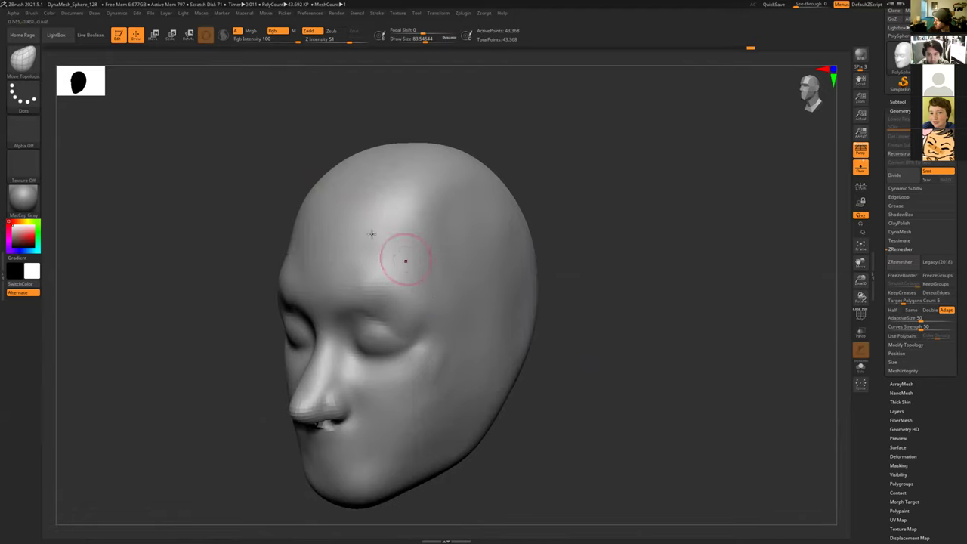
{"action": "left_click_drag", "start_coordinate": [173, 212], "coordinate": [545, 280]}
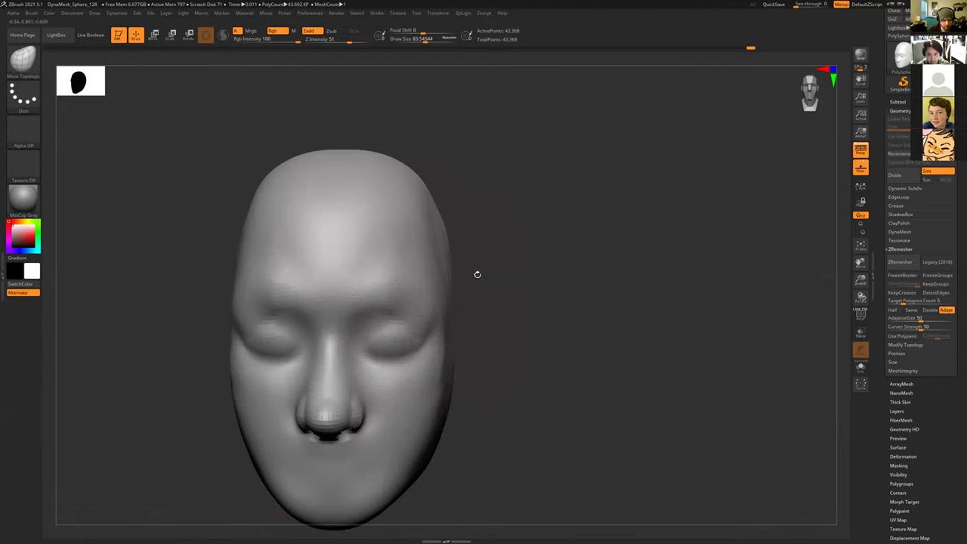
{"action": "key", "text": "shift"}
{"action": "mouse_move", "coordinate": [554, 156]}
{"action": "left_mouse_down", "text": "alt"}
{"action": "mouse_move", "coordinate": [577, 242]}
{"action": "mouse_move", "coordinate": [513, 243]}
{"action": "left_mouse_up", "text": "alt"}
{"action": "key", "text": "b"}
{"action": "key", "text": "d"}
{"action": "key", "text": "s"}
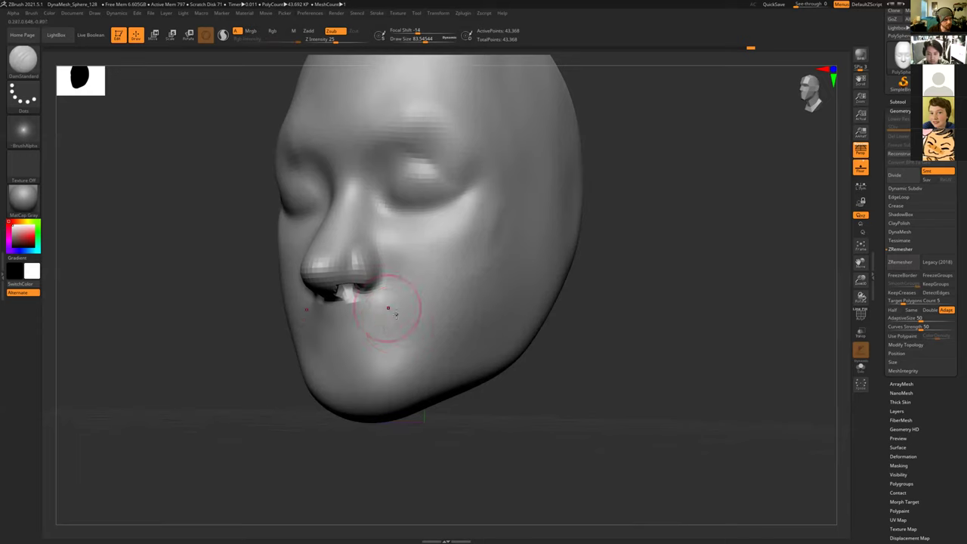
Step: Build up the chin below the mouth area with ClayBuildup and smooth it
{"action": "key", "text": "b"}
{"action": "key", "text": "c"}
{"action": "key", "text": "b"}
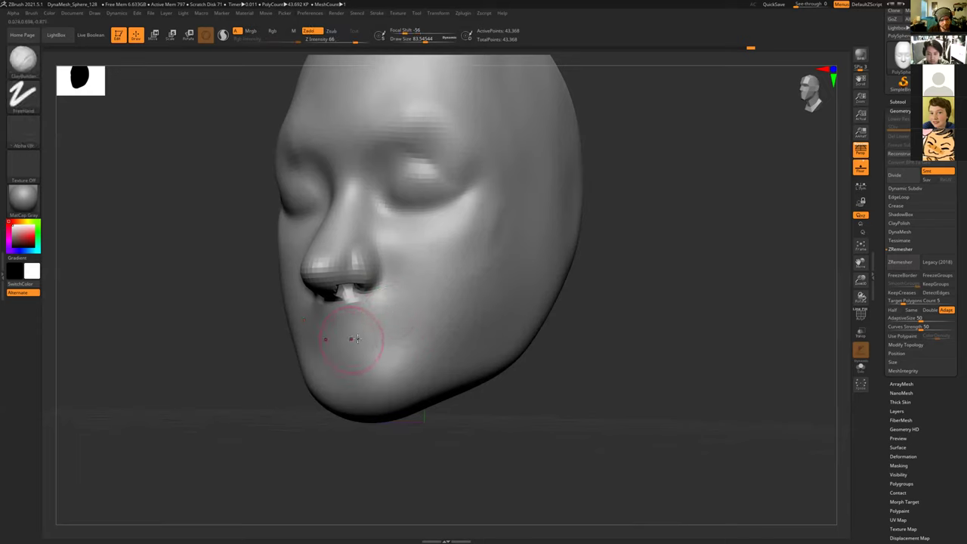
{"action": "mouse_move", "coordinate": [360, 386]}
{"action": "left_mouse_down"}
{"action": "mouse_move", "coordinate": [334, 405]}
{"action": "mouse_move", "coordinate": [313, 404]}
{"action": "mouse_move", "coordinate": [356, 385]}
{"action": "mouse_move", "coordinate": [344, 400]}
{"action": "left_mouse_up"}
{"action": "mouse_move", "coordinate": [384, 370]}
{"action": "left_mouse_down"}
{"action": "mouse_move", "coordinate": [329, 376]}
{"action": "mouse_move", "coordinate": [402, 391]}
{"action": "left_mouse_up"}
{"action": "mouse_move", "coordinate": [322, 398]}
{"action": "left_mouse_down"}
{"action": "mouse_move", "coordinate": [400, 373]}
{"action": "mouse_move", "coordinate": [378, 402]}
{"action": "mouse_move", "coordinate": [330, 395]}
{"action": "left_mouse_up"}
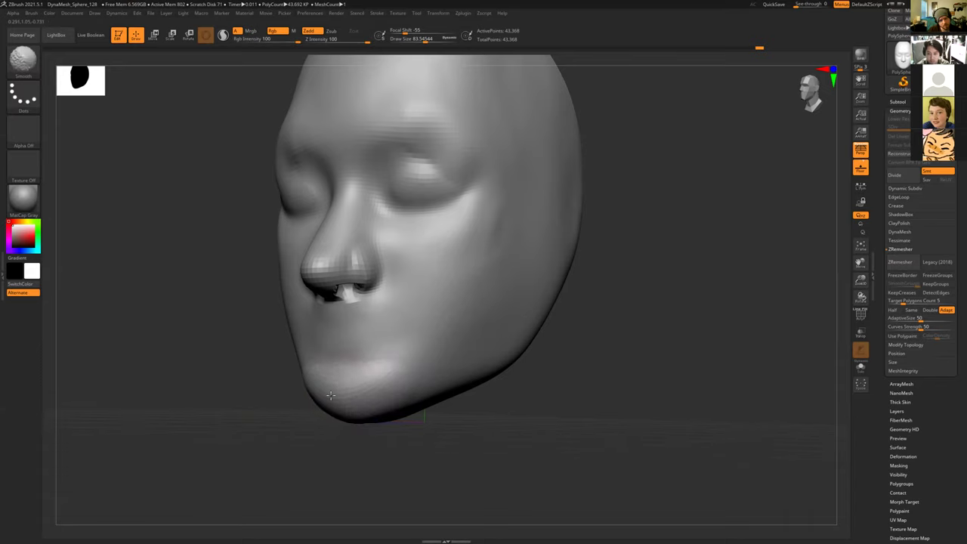
Step: Build up the cheekbones below the outer eye corners with ClayBuildup and smooth them
{"action": "mouse_move", "coordinate": [428, 447]}
{"action": "left_mouse_down"}
{"action": "mouse_move", "coordinate": [417, 451]}
{"action": "mouse_move", "coordinate": [434, 413]}
{"action": "left_mouse_up"}
{"action": "mouse_move", "coordinate": [332, 442]}
{"action": "left_mouse_down"}
{"action": "mouse_move", "coordinate": [324, 445]}
{"action": "mouse_move", "coordinate": [306, 367]}
{"action": "mouse_move", "coordinate": [381, 330]}
{"action": "mouse_move", "coordinate": [388, 290]}
{"action": "mouse_move", "coordinate": [415, 287]}
{"action": "left_mouse_up"}
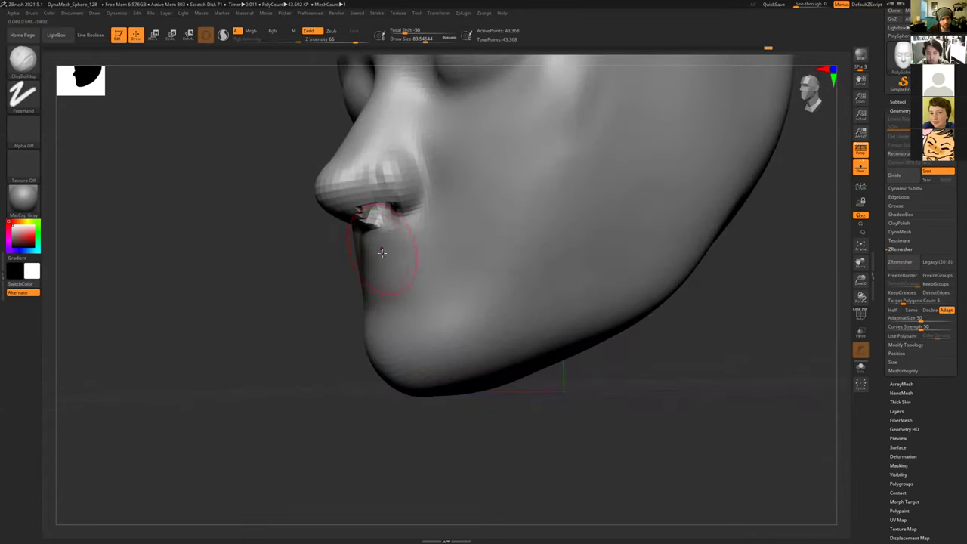
{"action": "mouse_move", "coordinate": [241, 329]}
{"action": "left_mouse_down"}
{"action": "mouse_move", "coordinate": [280, 346]}
{"action": "mouse_move", "coordinate": [550, 291]}
{"action": "left_mouse_up"}
{"action": "mouse_move", "coordinate": [628, 358]}
{"action": "left_mouse_down"}
{"action": "mouse_move", "coordinate": [615, 345]}
{"action": "mouse_move", "coordinate": [575, 343]}
{"action": "left_mouse_up"}
{"action": "mouse_move", "coordinate": [494, 272]}
{"action": "left_mouse_down", "text": "shift"}
{"action": "mouse_move", "coordinate": [529, 243]}
{"action": "mouse_move", "coordinate": [512, 284]}
{"action": "left_mouse_up", "text": "shift"}
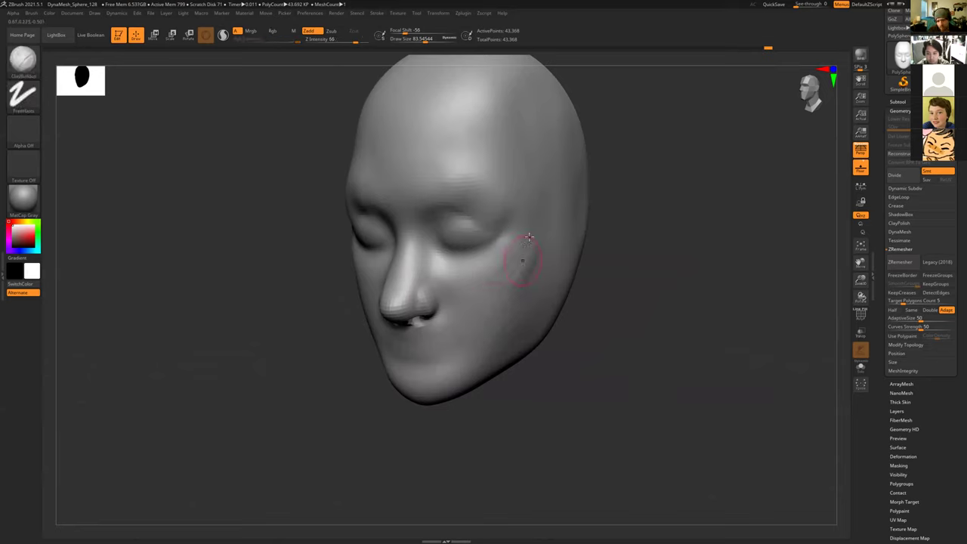
{"action": "key", "text": "shift"}
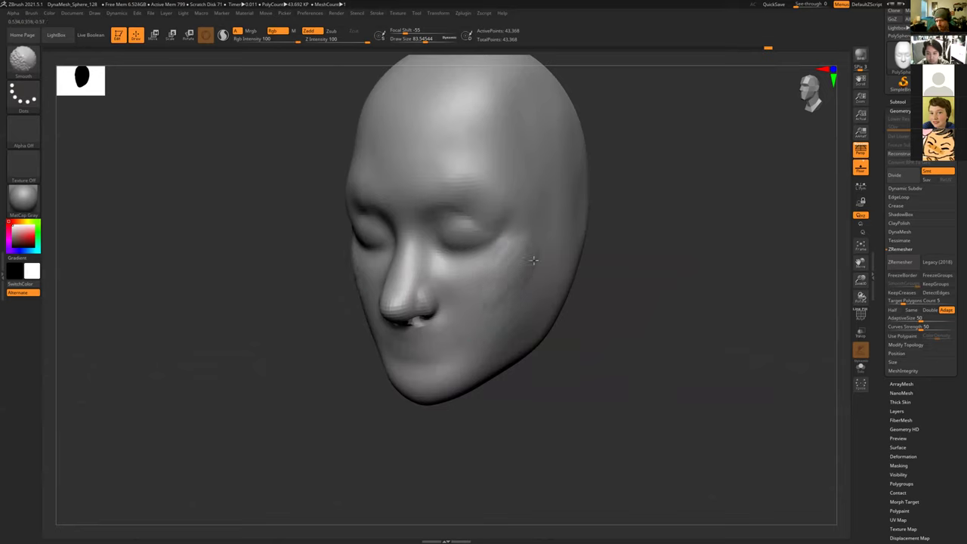
Step: Try diagonal ClayBuildup strokes across the cheeks and undo them
{"action": "mouse_move", "coordinate": [520, 255]}
{"action": "left_mouse_down"}
{"action": "mouse_move", "coordinate": [485, 281]}
{"action": "mouse_move", "coordinate": [486, 268]}
{"action": "left_mouse_up"}
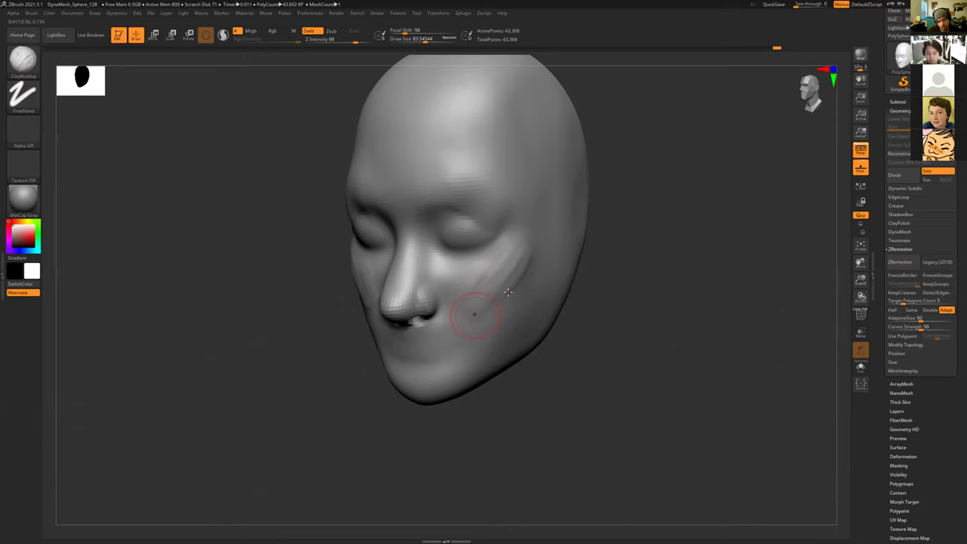
{"action": "left_click_drag", "start_coordinate": [474, 315], "coordinate": [508, 291]}
{"action": "key", "text": "ctrl+z"}
{"action": "key", "text": "ctrl+z"}
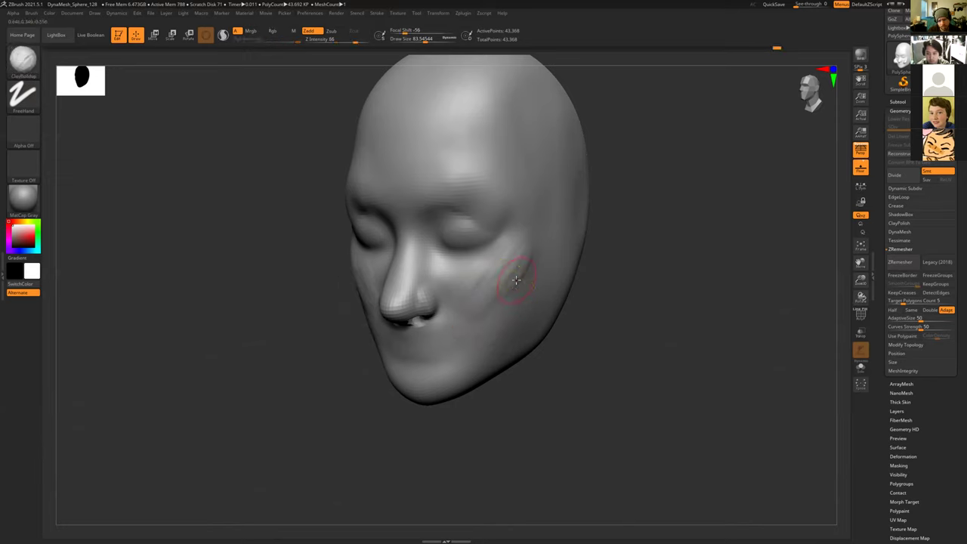
Step: Sculpt the cheeks from below the cheekbones back to the jaw with ClayBuildup and smooth the strokes
{"action": "left_click_drag", "start_coordinate": [502, 266], "coordinate": [477, 299]}
{"action": "key", "text": "shift"}
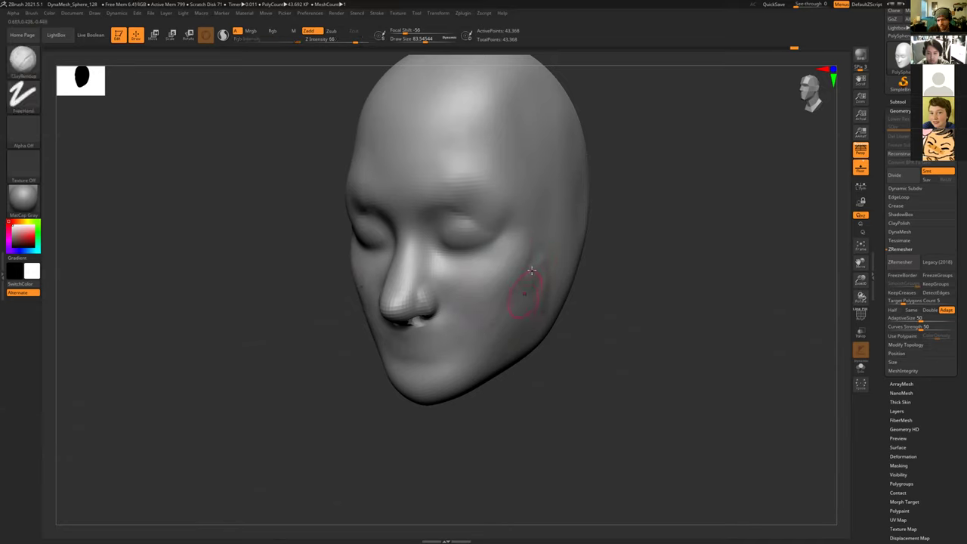
{"action": "mouse_move", "coordinate": [529, 301]}
{"action": "left_mouse_down"}
{"action": "mouse_move", "coordinate": [520, 352]}
{"action": "mouse_move", "coordinate": [536, 304]}
{"action": "left_mouse_up"}
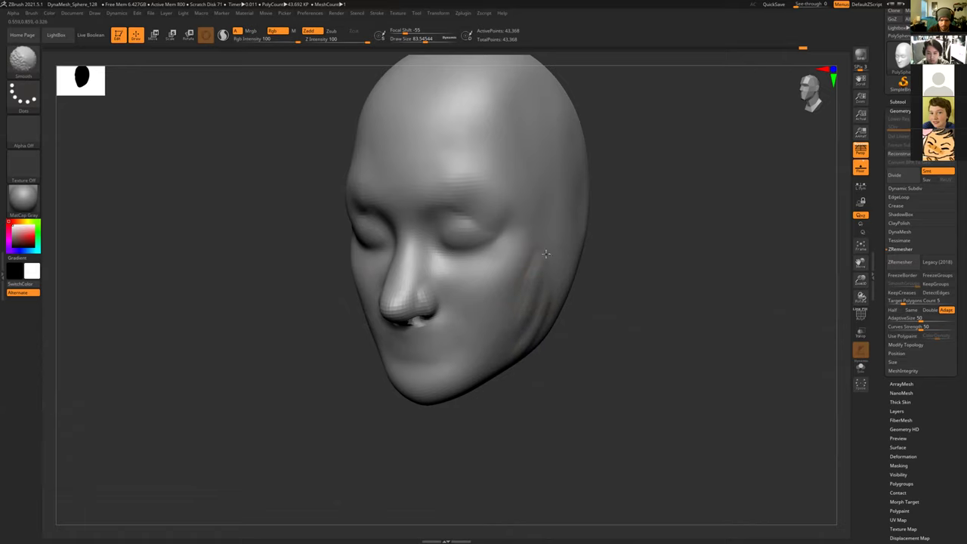
{"action": "left_click_drag", "start_coordinate": [589, 352], "coordinate": [567, 346]}
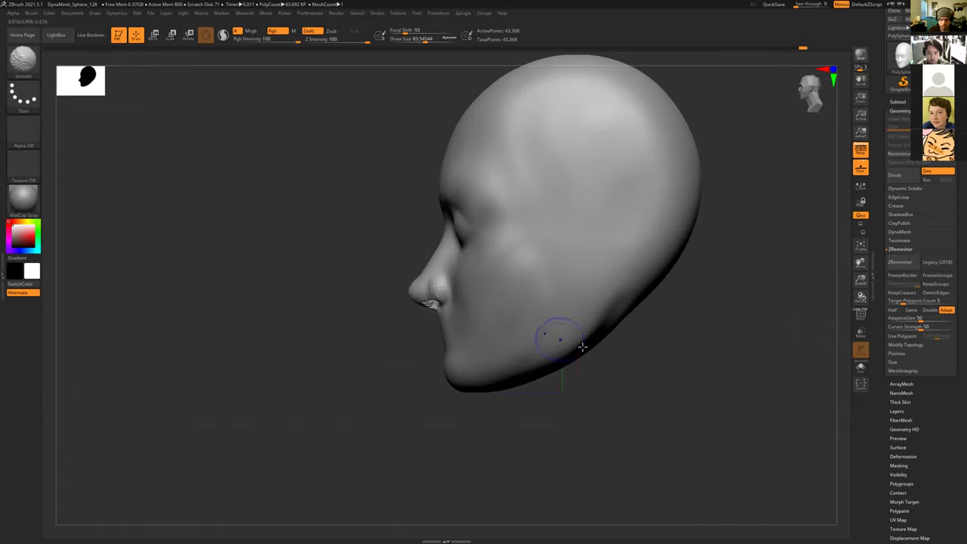
Step: Reshape the jaw corner below the cheek with Move Topological at a draw size of about 184
{"action": "key", "text": "b"}
{"action": "key", "text": "m"}
{"action": "key", "text": "t"}
{"action": "key", "text": "s"}
{"action": "mouse_move", "coordinate": [559, 309]}
{"action": "left_mouse_down"}
{"action": "mouse_move", "coordinate": [570, 312]}
{"action": "mouse_move", "coordinate": [564, 342]}
{"action": "mouse_move", "coordinate": [547, 355]}
{"action": "left_mouse_up"}
{"action": "mouse_move", "coordinate": [570, 388]}
{"action": "left_mouse_down"}
{"action": "mouse_move", "coordinate": [596, 392]}
{"action": "mouse_move", "coordinate": [590, 356]}
{"action": "mouse_move", "coordinate": [533, 313]}
{"action": "left_mouse_up"}
{"action": "key", "text": "s"}
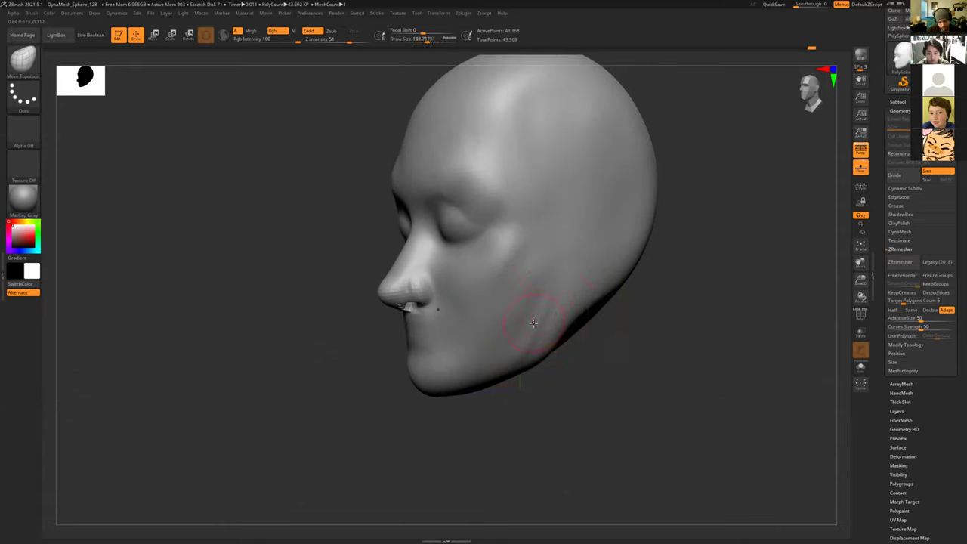
Step: Smooth the cheek between cheekbone and jaw at a draw size of about 104, and undo the thick ClayBuildup stroke across it
{"action": "key", "text": "b"}
{"action": "key", "text": "c"}
{"action": "key", "text": "b"}
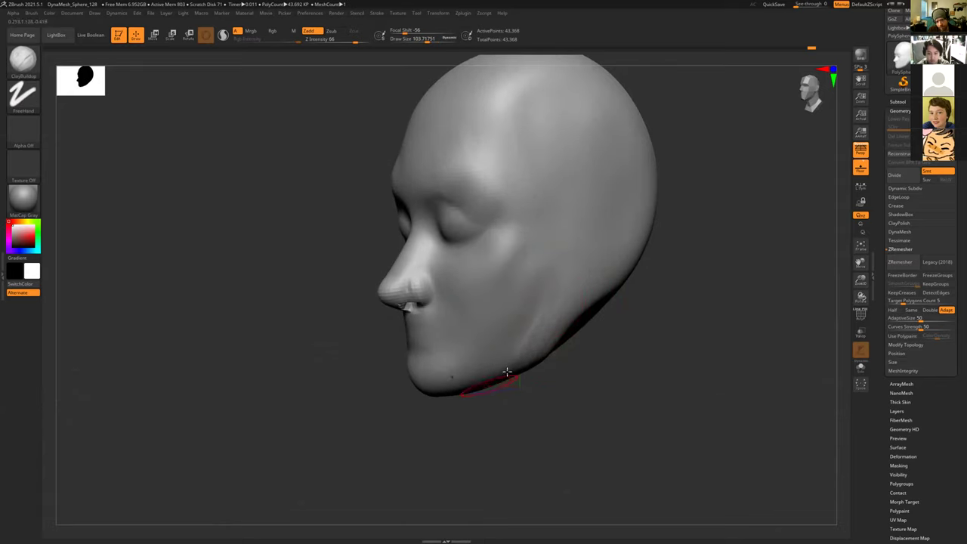
{"action": "key", "text": "shift"}
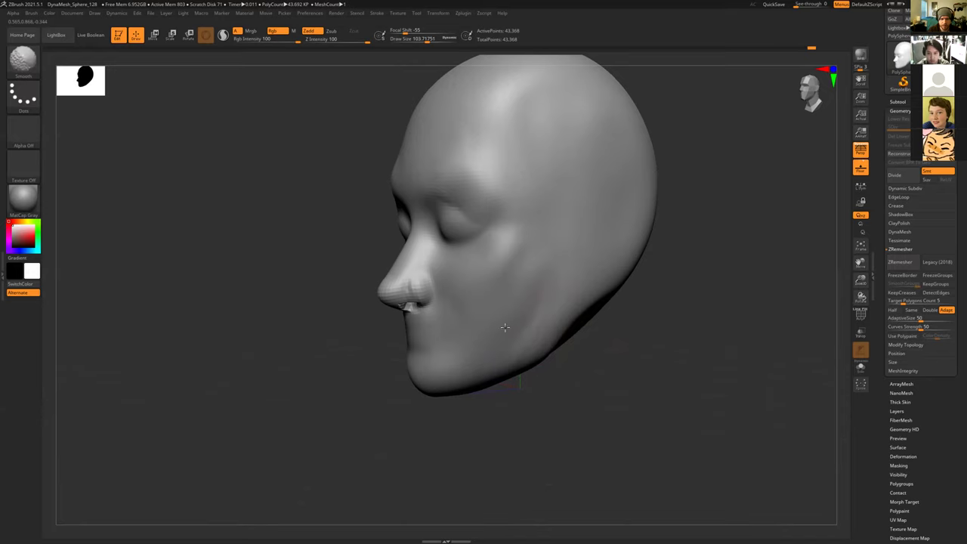
{"action": "mouse_move", "coordinate": [499, 295]}
{"action": "left_mouse_down", "text": "shift"}
{"action": "mouse_move", "coordinate": [492, 274]}
{"action": "mouse_move", "coordinate": [519, 263]}
{"action": "left_mouse_up", "text": "shift"}
{"action": "key", "text": "shift"}
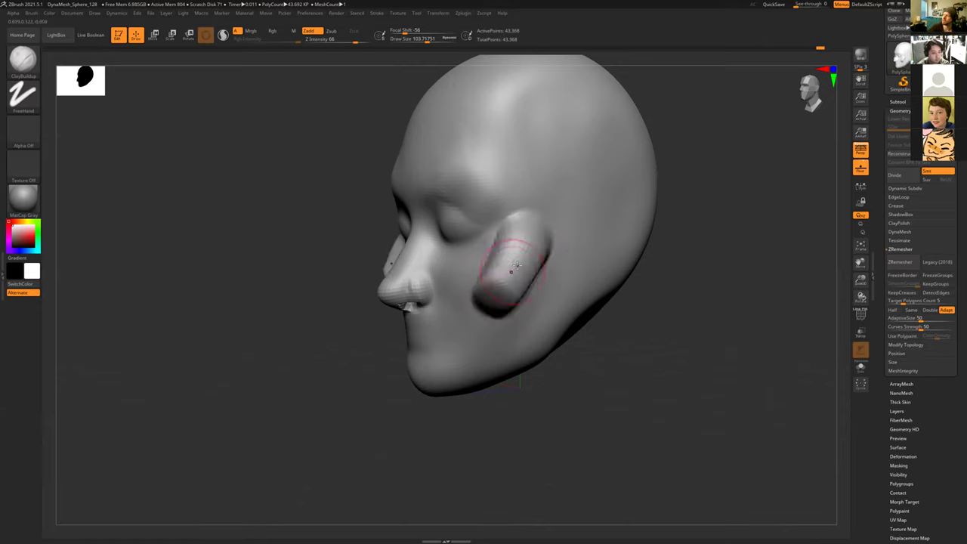
{"action": "key", "text": "ctrl+z"}
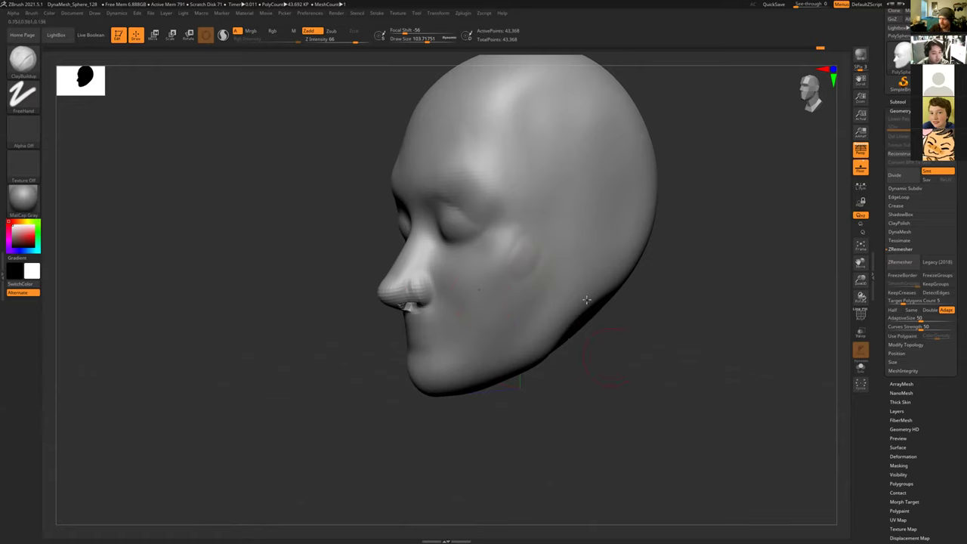
Step: Build up the cheek just below the cheekbone with light ClayBuildup strokes and smooth them
{"action": "left_click_drag", "start_coordinate": [626, 352], "coordinate": [551, 295]}
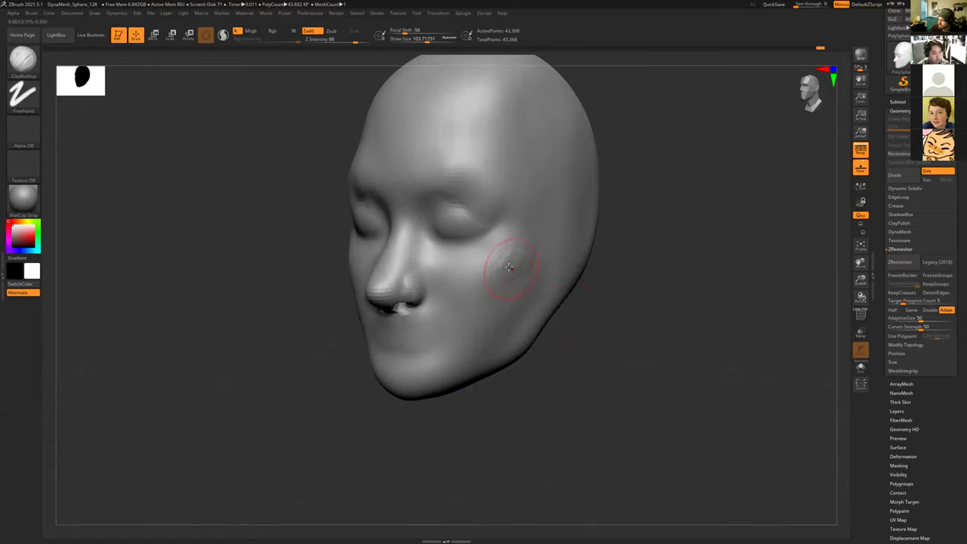
{"action": "left_click_drag", "start_coordinate": [640, 352], "coordinate": [621, 349]}
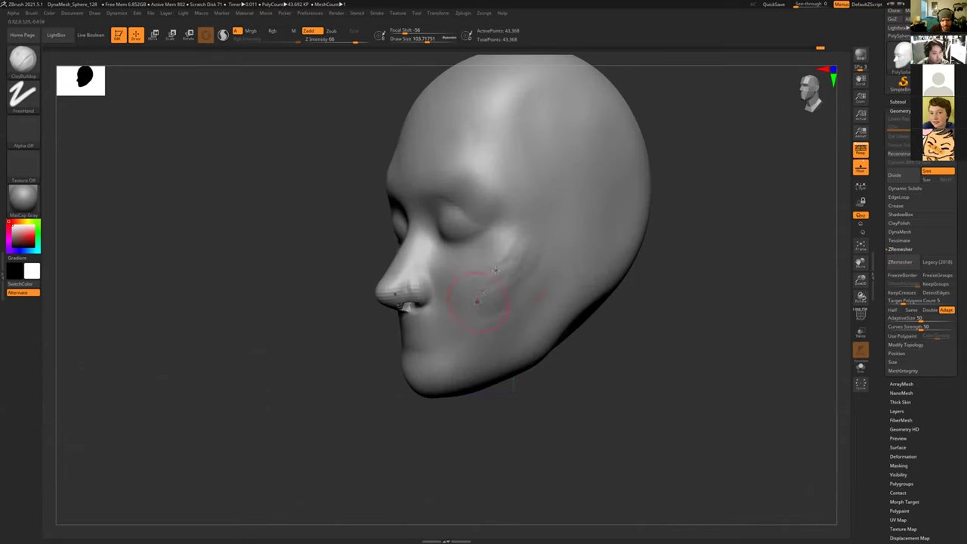
{"action": "key", "text": "shift"}
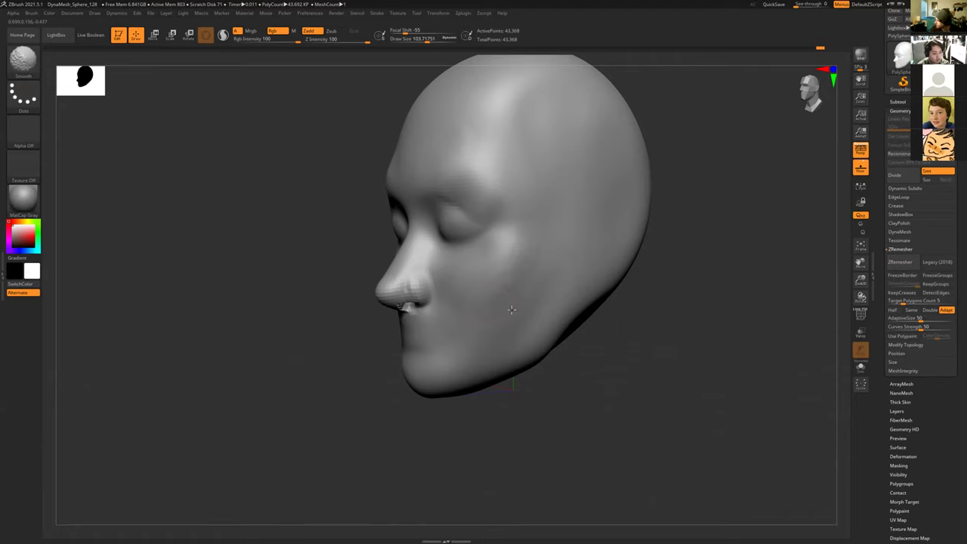
Step: Adjust the lower cheek and jawline with the Move Topological brush
{"action": "left_click_drag", "start_coordinate": [612, 375], "coordinate": [606, 375]}
{"action": "key", "text": "b"}
{"action": "key", "text": "m"}
{"action": "key", "text": "t"}
{"action": "key", "text": "s"}
{"action": "mouse_move", "coordinate": [509, 331]}
{"action": "left_mouse_down"}
{"action": "mouse_move", "coordinate": [573, 340]}
{"action": "mouse_move", "coordinate": [491, 310]}
{"action": "mouse_move", "coordinate": [451, 369]}
{"action": "left_mouse_up"}
Step: Build up the lower cheek toward the jaw with ClayBuildup at a draw size of about 127, undoing the last heavy stroke
{"action": "key", "text": "b"}
{"action": "key", "text": "c"}
{"action": "key", "text": "b"}
{"action": "key", "text": "s"}
{"action": "left_click_drag", "start_coordinate": [508, 282], "coordinate": [452, 365]}
{"action": "left_click_drag", "start_coordinate": [507, 287], "coordinate": [454, 345]}
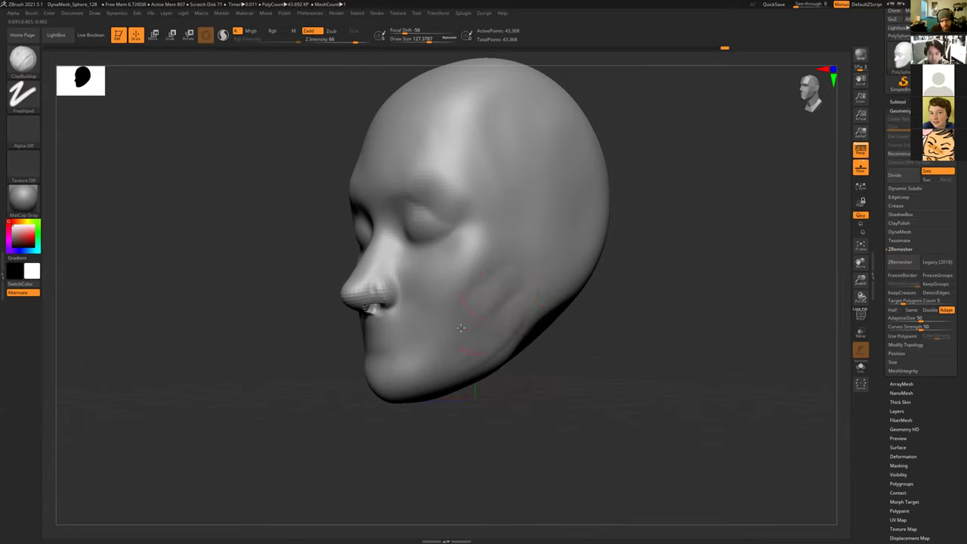
{"action": "left_click_drag", "start_coordinate": [523, 282], "coordinate": [495, 342]}
{"action": "left_click_drag", "start_coordinate": [521, 297], "coordinate": [451, 379]}
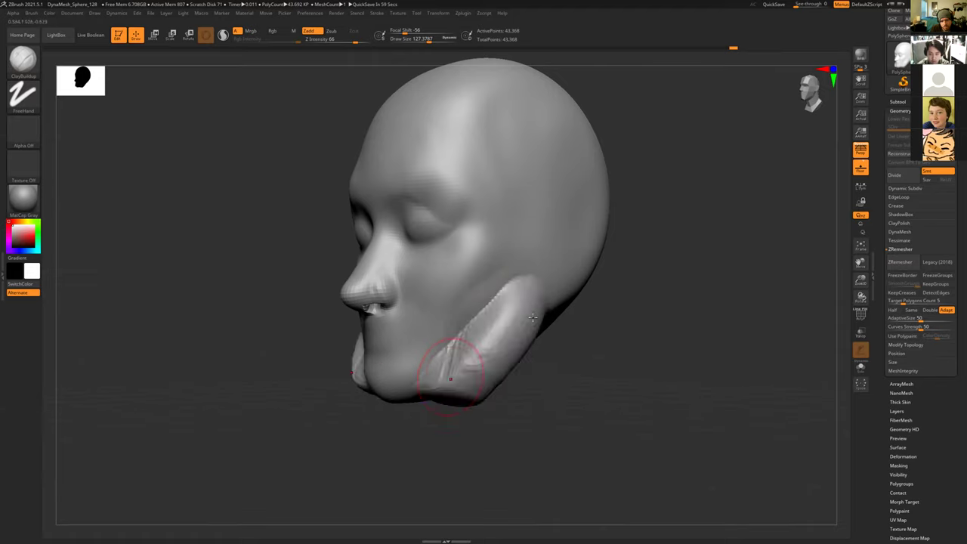
{"action": "key", "text": "ctrl+z"}
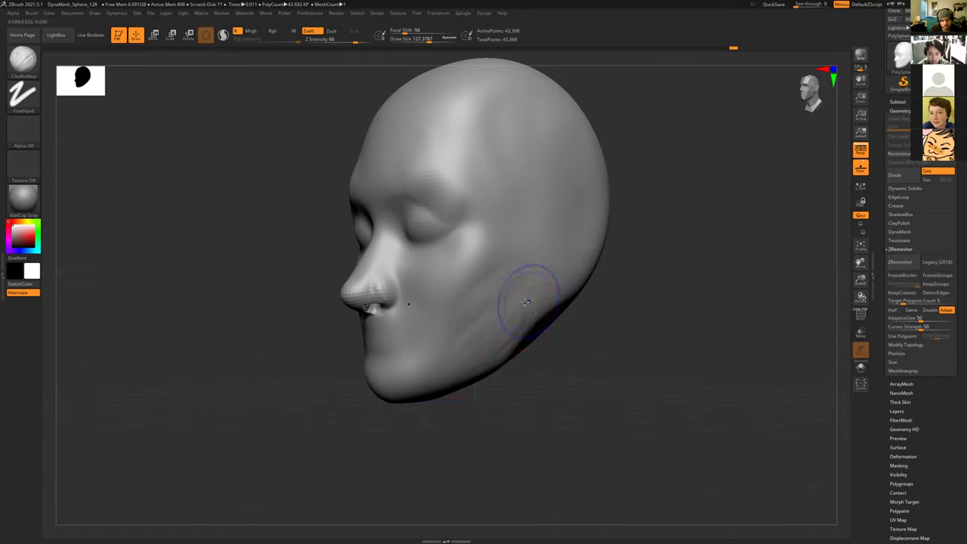
Step: Smooth the ClayBuildup strokes on the lower cheeks and jaw from the side and the front
{"action": "key", "text": "shift"}
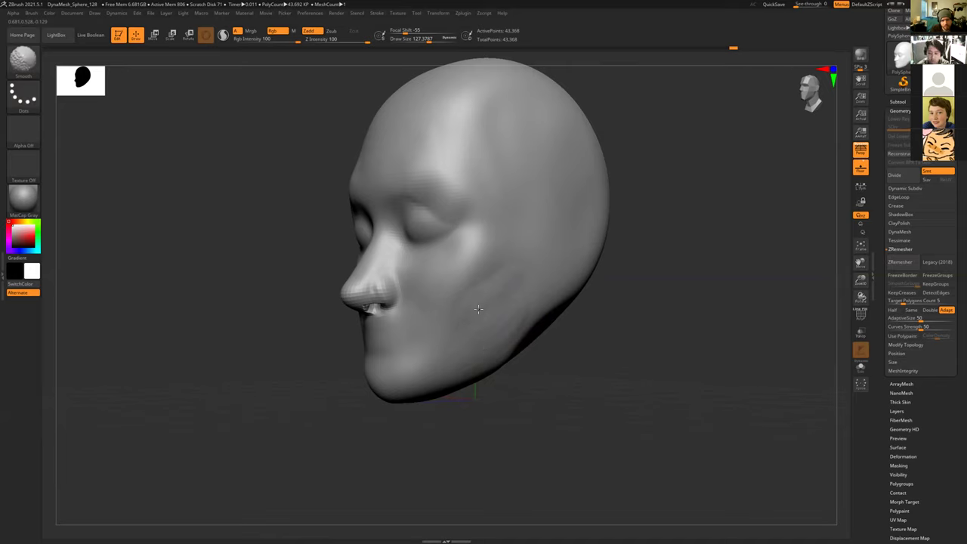
{"action": "mouse_move", "coordinate": [591, 355]}
{"action": "left_mouse_down", "text": "shift"}
{"action": "mouse_move", "coordinate": [609, 363]}
{"action": "mouse_move", "coordinate": [541, 352]}
{"action": "mouse_move", "coordinate": [503, 301]}
{"action": "left_mouse_up", "text": "shift"}
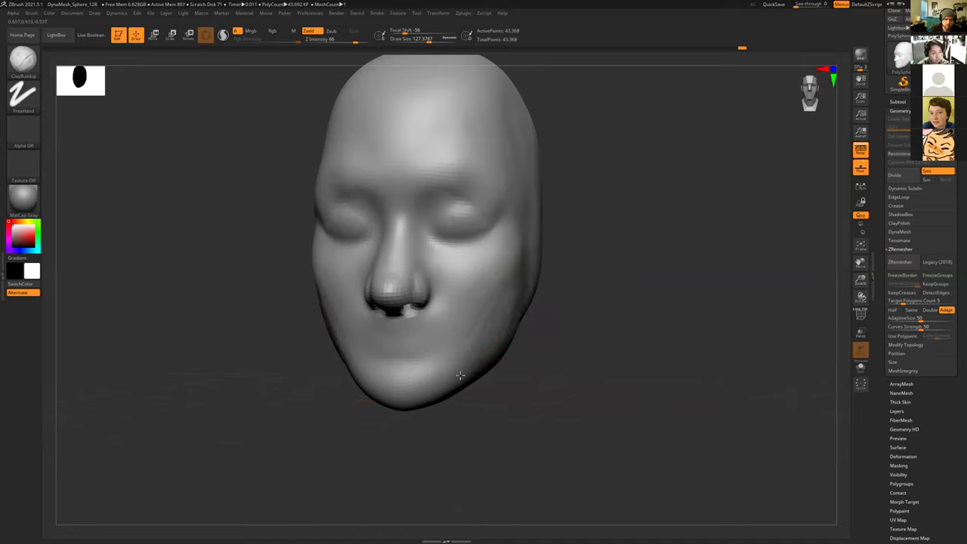
{"action": "key", "text": "shift"}
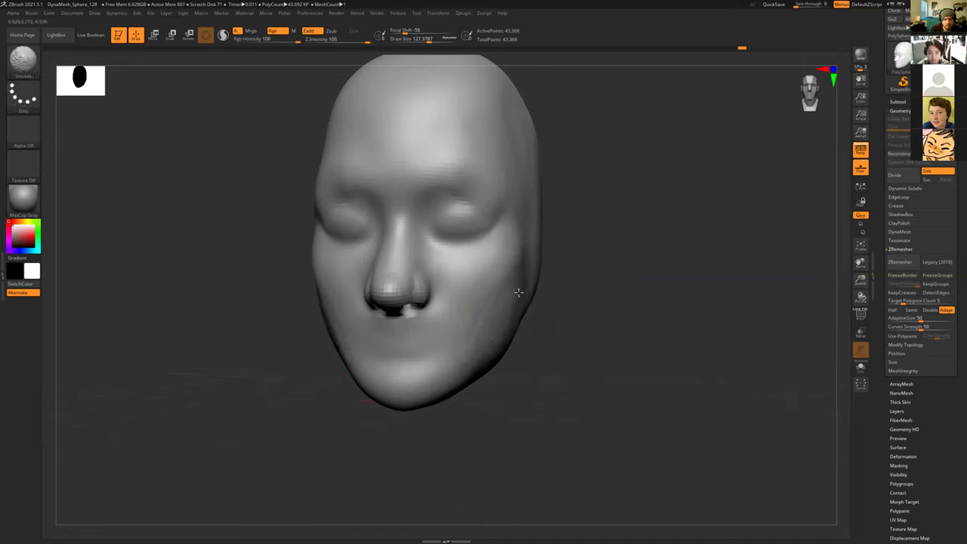
{"action": "left_click_drag", "start_coordinate": [546, 352], "coordinate": [557, 362], "text": "shift"}
Step: Adjust the width of the face at the cheekbones and temples with Move Topological, enlarging the brush to about 312
{"action": "key", "text": "s"}
{"action": "left_click_drag", "start_coordinate": [504, 262], "coordinate": [509, 261]}
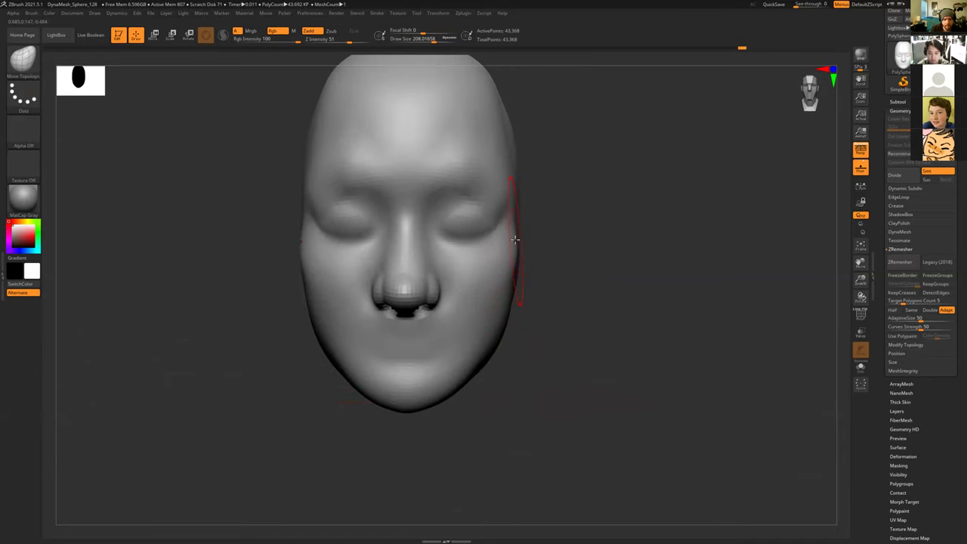
{"action": "key", "text": "s"}
{"action": "left_click_drag", "start_coordinate": [508, 223], "coordinate": [523, 223]}
{"action": "left_click_drag", "start_coordinate": [504, 277], "coordinate": [507, 278]}
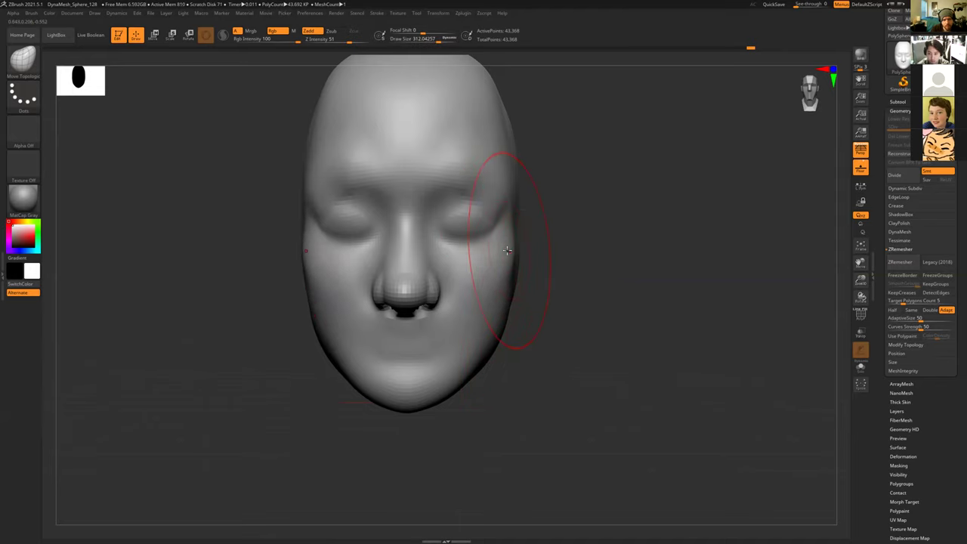
{"action": "left_click_drag", "start_coordinate": [416, 217], "coordinate": [426, 177]}
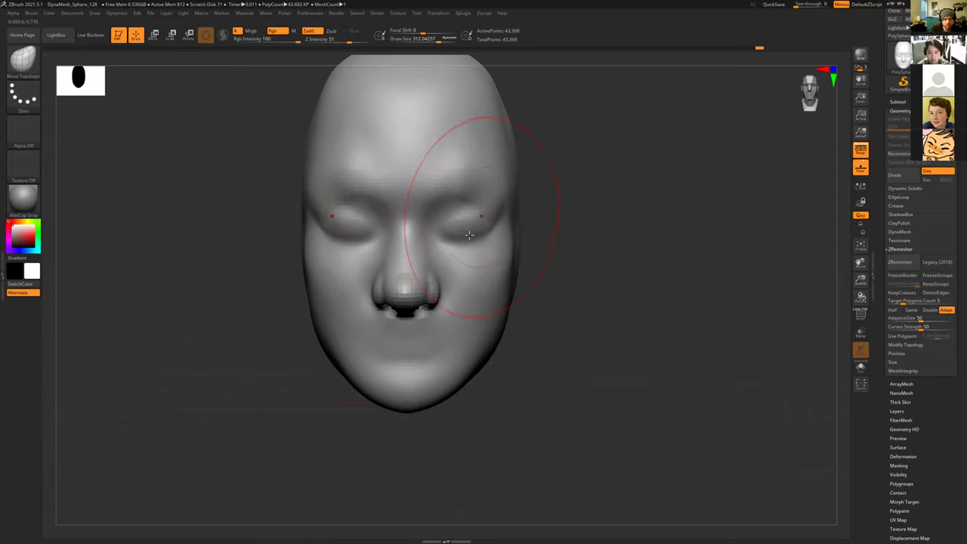
Step: Reshape the upper sides of the skull with Move Topological at a draw size of about 478
{"action": "left_click_drag", "start_coordinate": [583, 255], "coordinate": [524, 235], "text": "alt"}
{"action": "left_click_drag", "start_coordinate": [510, 299], "coordinate": [516, 304], "text": "alt"}
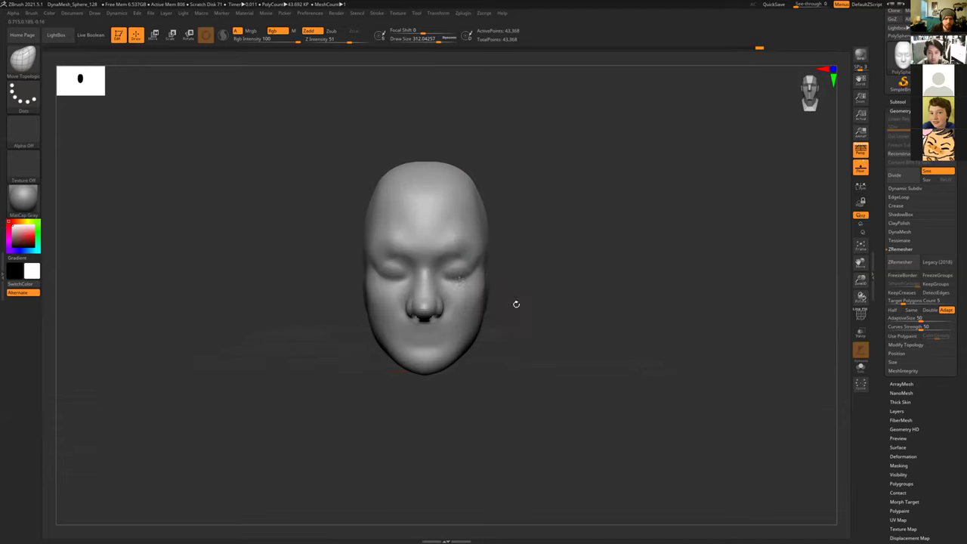
{"action": "key", "text": "s"}
{"action": "left_click_drag", "start_coordinate": [458, 189], "coordinate": [465, 181]}
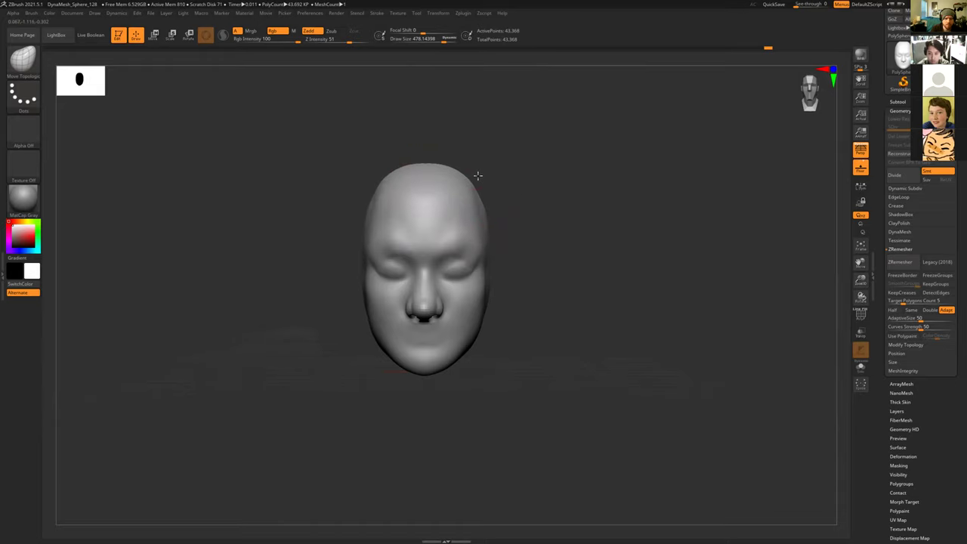
{"action": "left_click_drag", "start_coordinate": [504, 136], "coordinate": [428, 170]}
{"action": "right_click_drag", "start_coordinate": [428, 170], "coordinate": [428, 170]}
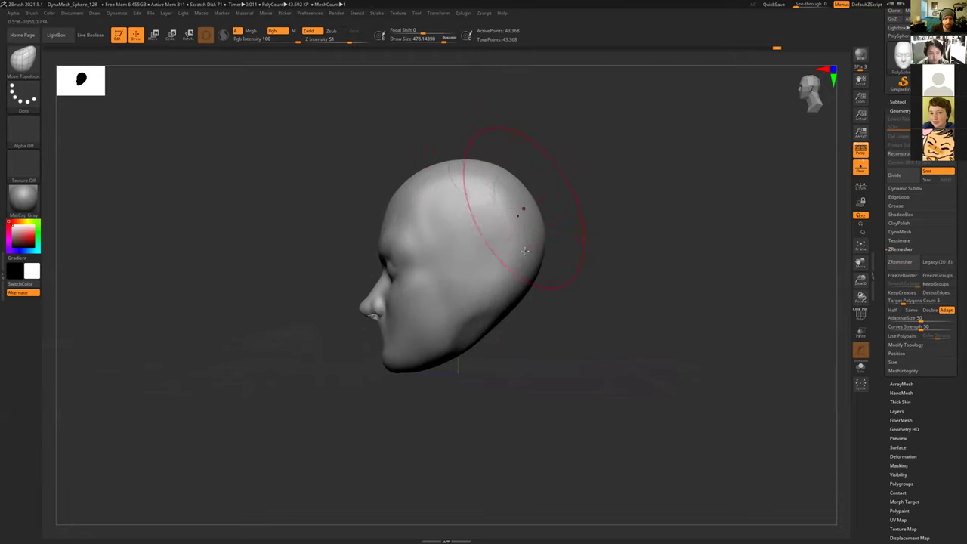
Step: Refine the eye and brow area in profile with Move Topological at a draw size of about 91
{"action": "mouse_move", "coordinate": [563, 314]}
{"action": "left_mouse_down"}
{"action": "mouse_move", "coordinate": [585, 322]}
{"action": "mouse_move", "coordinate": [501, 293]}
{"action": "mouse_move", "coordinate": [529, 300]}
{"action": "mouse_move", "coordinate": [542, 322]}
{"action": "left_mouse_up"}
{"action": "key", "text": "s"}
{"action": "left_click_drag", "start_coordinate": [388, 267], "coordinate": [375, 265]}
{"action": "left_click_drag", "start_coordinate": [198, 297], "coordinate": [161, 367]}
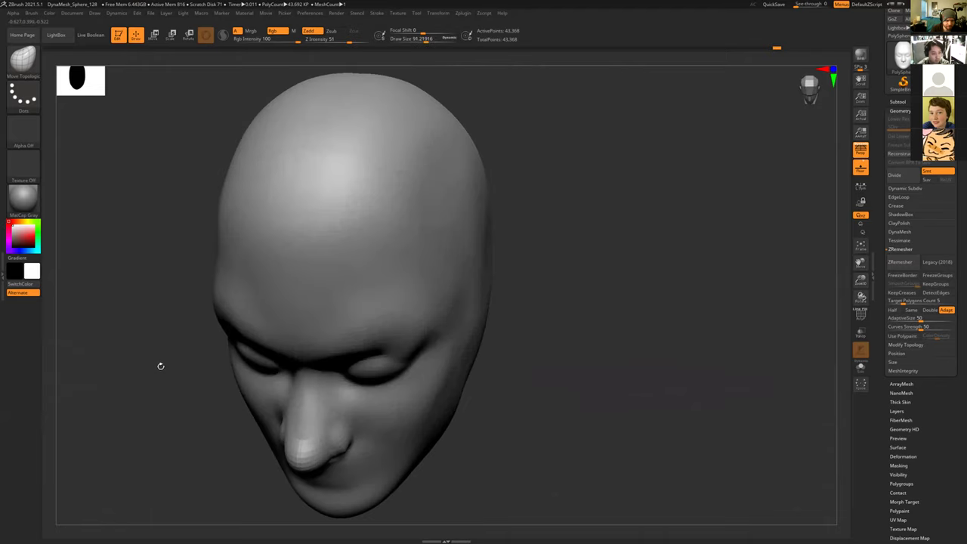
{"action": "mouse_move", "coordinate": [222, 273]}
{"action": "left_mouse_down"}
{"action": "mouse_move", "coordinate": [210, 294]}
{"action": "mouse_move", "coordinate": [190, 287]}
{"action": "mouse_move", "coordinate": [197, 241]}
{"action": "mouse_move", "coordinate": [194, 274]}
{"action": "mouse_move", "coordinate": [167, 268]}
{"action": "mouse_move", "coordinate": [167, 297]}
{"action": "mouse_move", "coordinate": [259, 337]}
{"action": "mouse_move", "coordinate": [310, 337]}
{"action": "mouse_move", "coordinate": [318, 347]}
{"action": "left_mouse_up"}
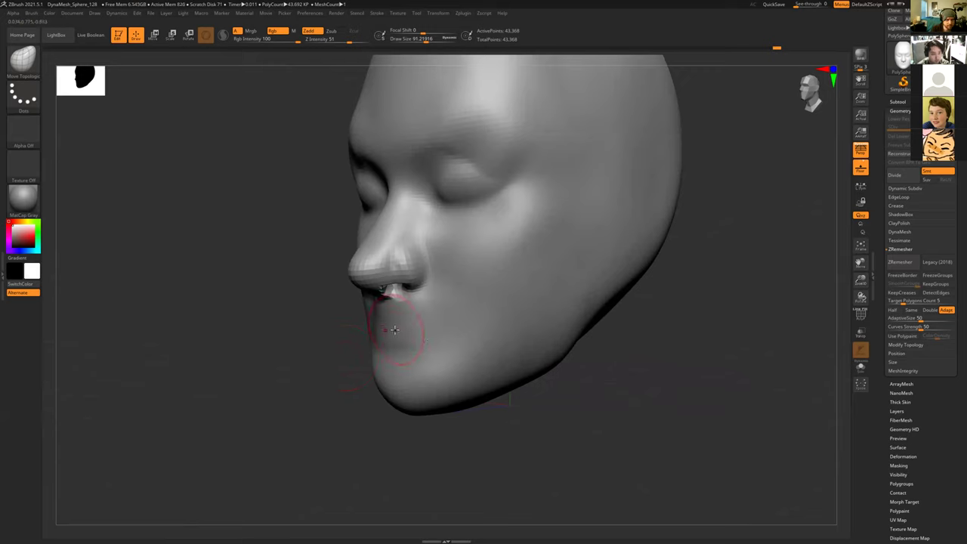
Step: Build up a rounded mouth mound between the nose and chin with ClayBuildup and smooth it
{"action": "key", "text": "b"}
{"action": "key", "text": "c"}
{"action": "key", "text": "b"}
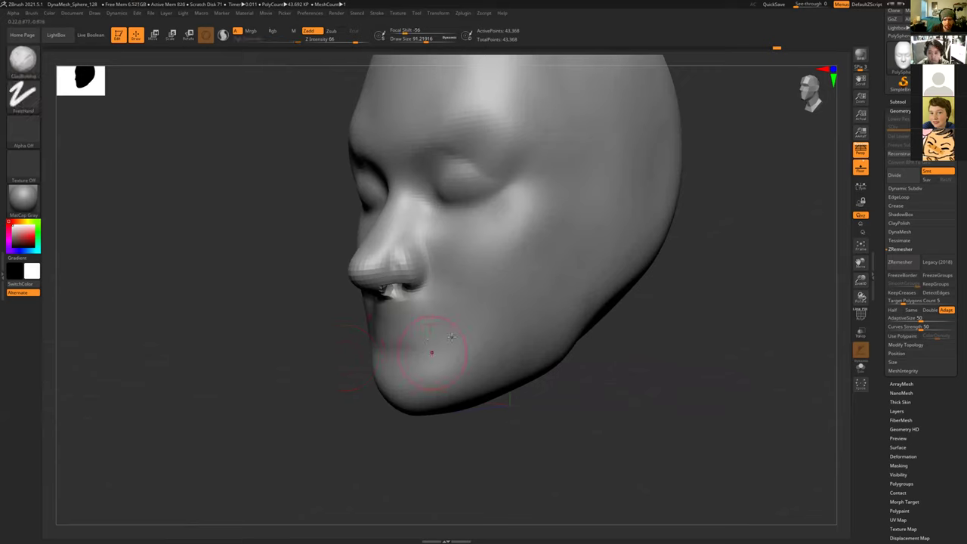
{"action": "mouse_move", "coordinate": [399, 350]}
{"action": "left_mouse_down"}
{"action": "mouse_move", "coordinate": [423, 324]}
{"action": "mouse_move", "coordinate": [393, 332]}
{"action": "mouse_move", "coordinate": [400, 313]}
{"action": "mouse_move", "coordinate": [446, 321]}
{"action": "mouse_move", "coordinate": [393, 358]}
{"action": "mouse_move", "coordinate": [423, 332]}
{"action": "mouse_move", "coordinate": [382, 325]}
{"action": "mouse_move", "coordinate": [415, 355]}
{"action": "mouse_move", "coordinate": [448, 333]}
{"action": "left_mouse_up"}
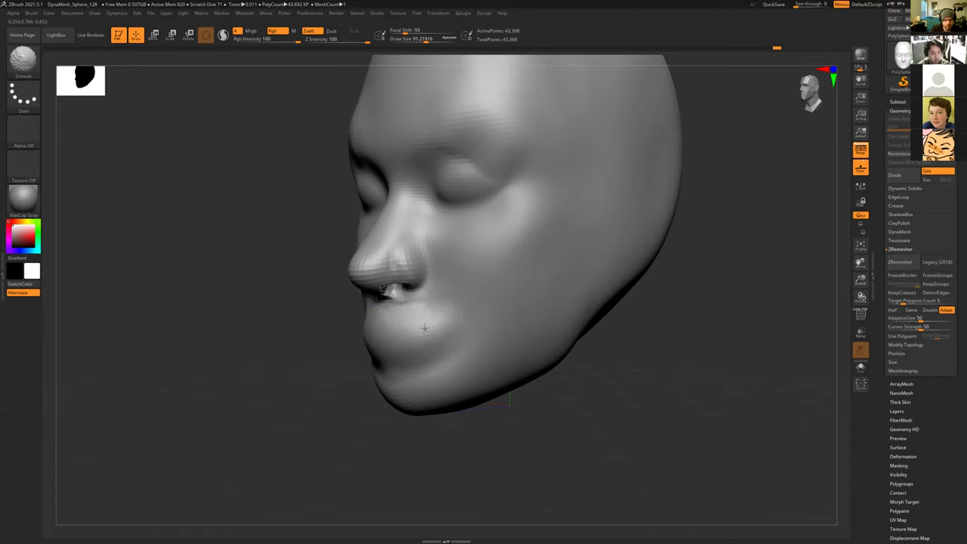
Step: Undo the bulging stroke below the nose, build up the upper lip area toward the mouth corners with ClayBuildup, and smooth it
{"action": "mouse_move", "coordinate": [305, 366]}
{"action": "left_mouse_down"}
{"action": "mouse_move", "coordinate": [351, 289]}
{"action": "mouse_move", "coordinate": [415, 297]}
{"action": "mouse_move", "coordinate": [464, 237]}
{"action": "mouse_move", "coordinate": [426, 243]}
{"action": "left_mouse_up"}
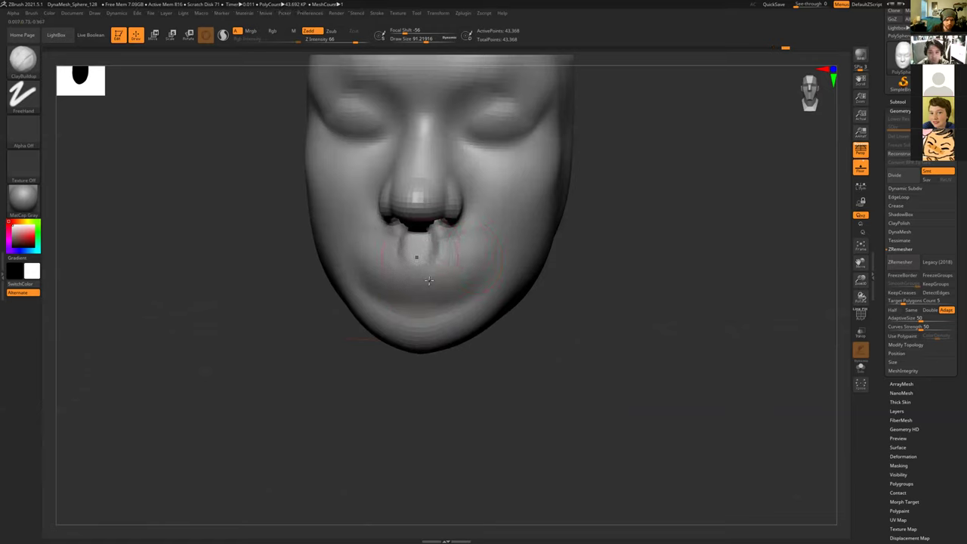
{"action": "left_click_drag", "start_coordinate": [427, 279], "coordinate": [420, 273]}
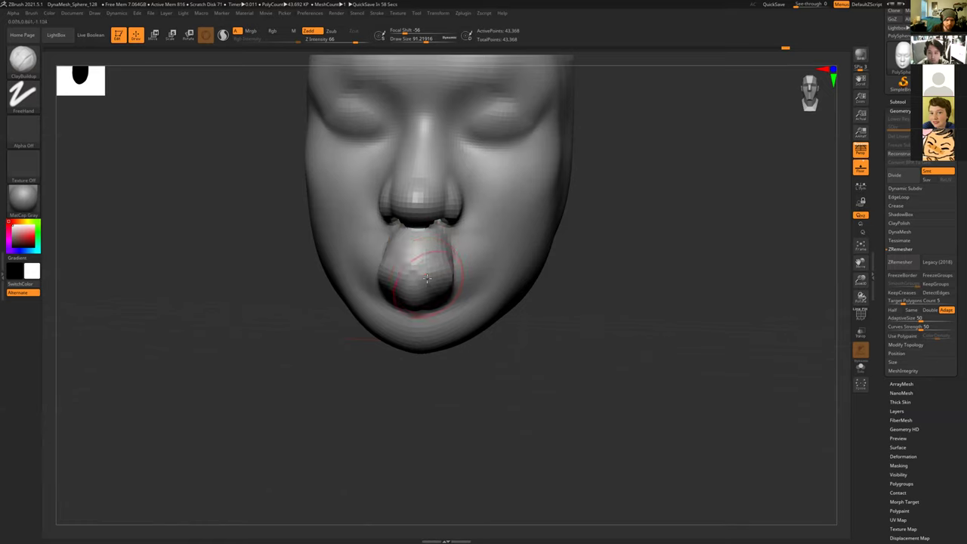
{"action": "key", "text": "ctrl+z"}
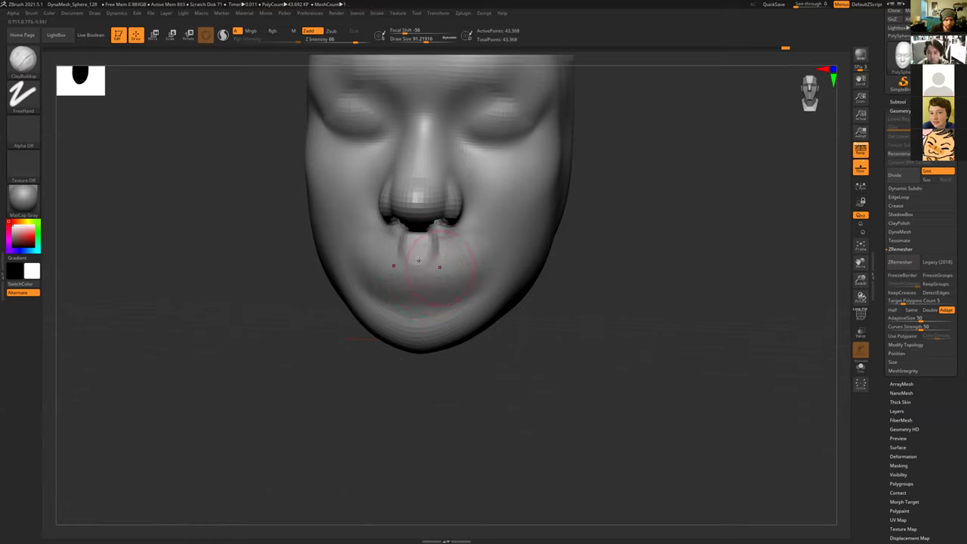
{"action": "mouse_move", "coordinate": [417, 251]}
{"action": "left_mouse_down"}
{"action": "mouse_move", "coordinate": [417, 285]}
{"action": "mouse_move", "coordinate": [447, 290]}
{"action": "left_mouse_up"}
{"action": "mouse_move", "coordinate": [449, 246]}
{"action": "left_mouse_down"}
{"action": "mouse_move", "coordinate": [459, 288]}
{"action": "mouse_move", "coordinate": [491, 264]}
{"action": "left_mouse_up"}
{"action": "mouse_move", "coordinate": [421, 256]}
{"action": "left_mouse_down", "text": "shift"}
{"action": "mouse_move", "coordinate": [453, 256]}
{"action": "mouse_move", "coordinate": [416, 293]}
{"action": "mouse_move", "coordinate": [470, 284]}
{"action": "left_mouse_up", "text": "shift"}
Step: Refine and smooth the profile of the mouth mound between the nose and the chin
{"action": "left_click_drag", "start_coordinate": [568, 339], "coordinate": [641, 327]}
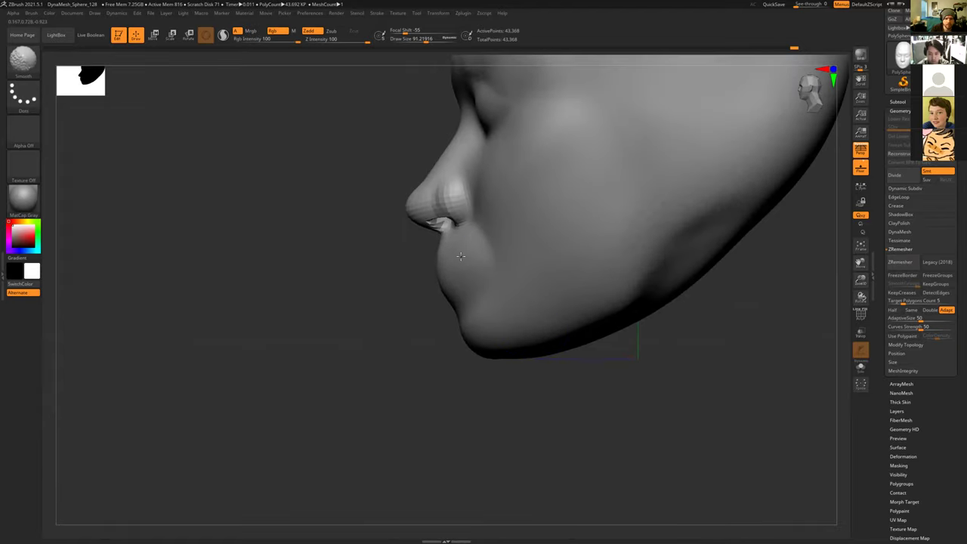
{"action": "mouse_move", "coordinate": [390, 326]}
{"action": "left_mouse_down"}
{"action": "mouse_move", "coordinate": [470, 386]}
{"action": "mouse_move", "coordinate": [496, 391]}
{"action": "mouse_move", "coordinate": [431, 292]}
{"action": "left_mouse_up"}
{"action": "mouse_move", "coordinate": [492, 292]}
{"action": "left_mouse_down"}
{"action": "mouse_move", "coordinate": [454, 321]}
{"action": "mouse_move", "coordinate": [406, 320]}
{"action": "mouse_move", "coordinate": [457, 283]}
{"action": "mouse_move", "coordinate": [422, 266]}
{"action": "left_mouse_up"}
{"action": "mouse_move", "coordinate": [296, 311]}
{"action": "left_mouse_down"}
{"action": "mouse_move", "coordinate": [280, 326]}
{"action": "mouse_move", "coordinate": [281, 315]}
{"action": "mouse_move", "coordinate": [326, 309]}
{"action": "mouse_move", "coordinate": [444, 406]}
{"action": "left_mouse_up"}
{"action": "mouse_move", "coordinate": [434, 408]}
{"action": "left_mouse_down"}
{"action": "mouse_move", "coordinate": [410, 416]}
{"action": "mouse_move", "coordinate": [373, 380]}
{"action": "mouse_move", "coordinate": [385, 383]}
{"action": "mouse_move", "coordinate": [389, 369]}
{"action": "left_mouse_up"}
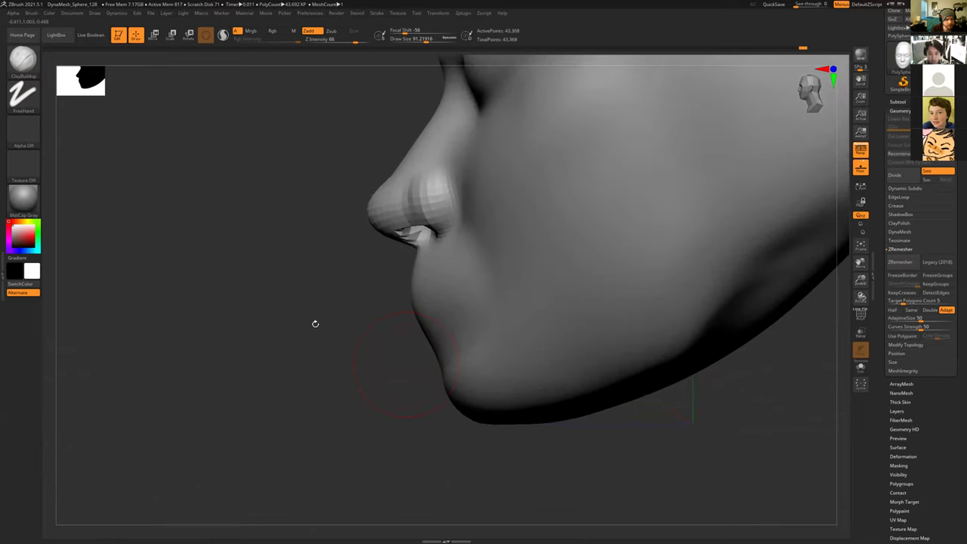
Step: Carve a groove from beside the mouth up around the nose to its bridge with DamStandard at a draw size of about 52
{"action": "left_click", "coordinate": [26, 67]}
{"action": "left_click", "coordinate": [169, 135]}
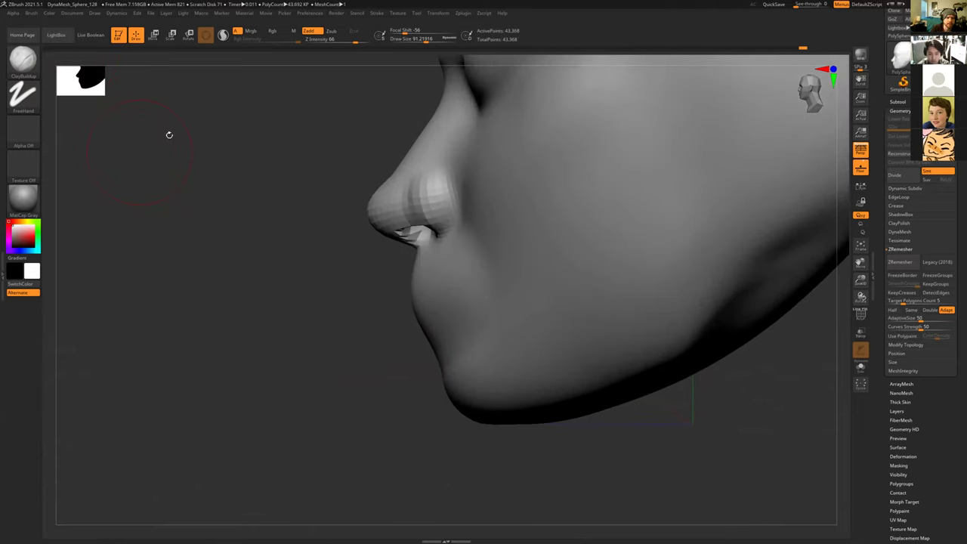
{"action": "left_click", "coordinate": [23, 64]}
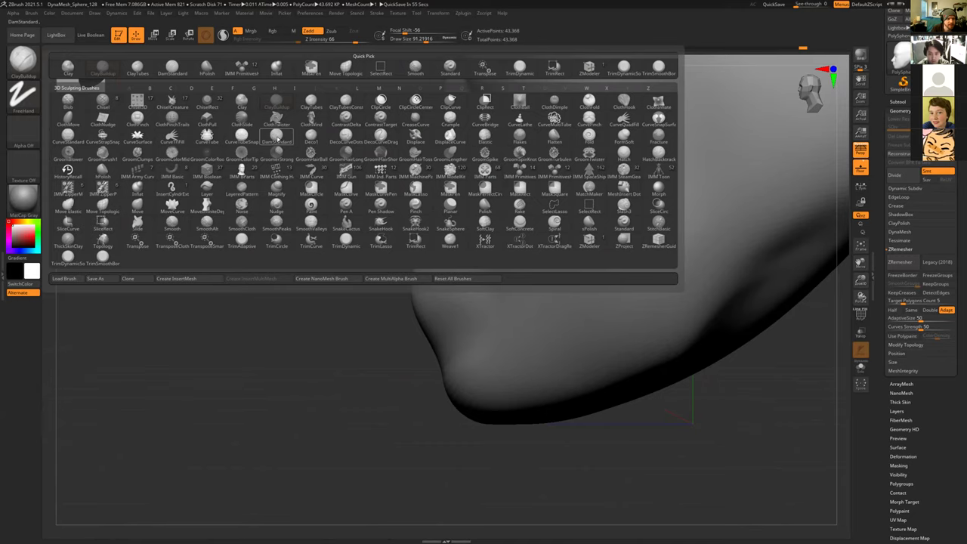
{"action": "mouse_move", "coordinate": [276, 136]}
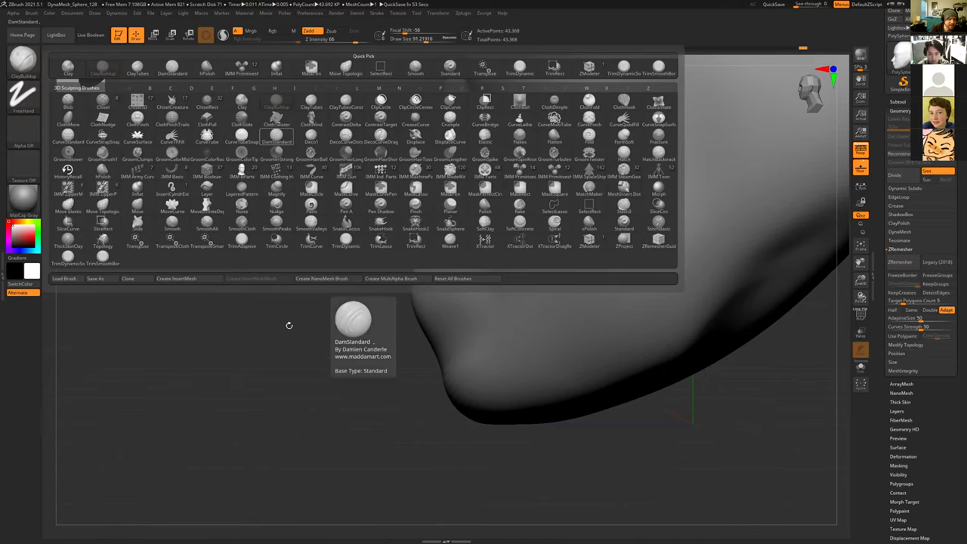
{"action": "key", "text": "s"}
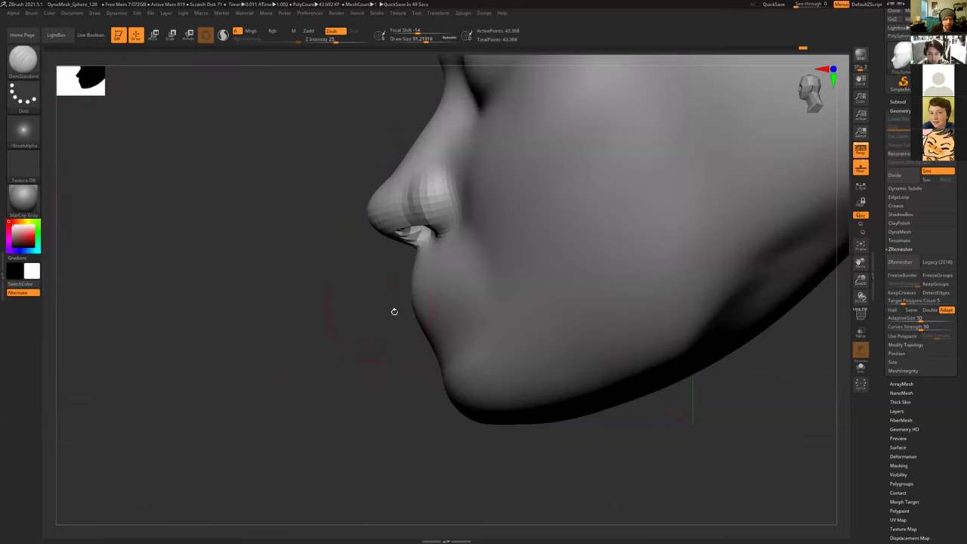
{"action": "mouse_move", "coordinate": [358, 320]}
{"action": "left_mouse_down"}
{"action": "mouse_move", "coordinate": [474, 321]}
{"action": "mouse_move", "coordinate": [472, 290]}
{"action": "left_mouse_up"}
{"action": "key", "text": "s"}
{"action": "left_click_drag", "start_coordinate": [358, 363], "coordinate": [469, 302]}
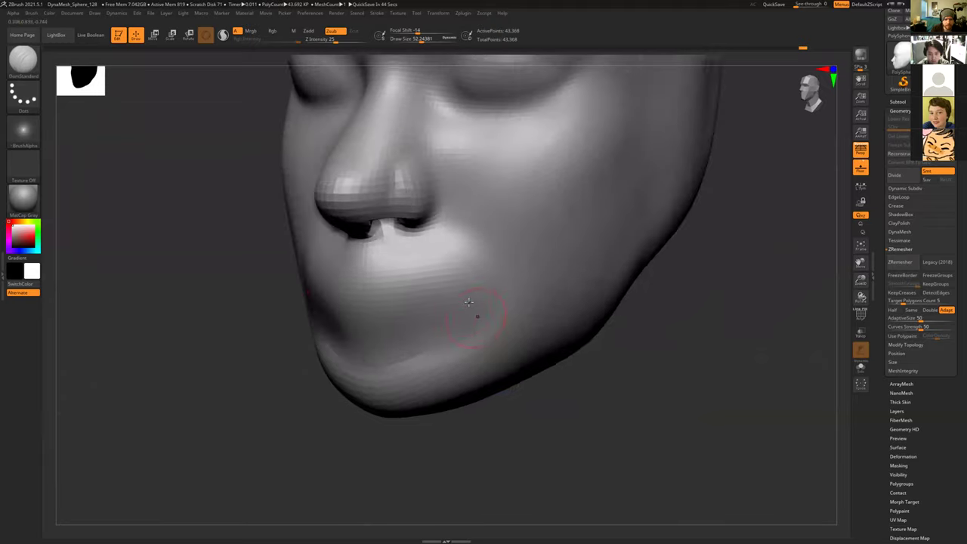
{"action": "mouse_move", "coordinate": [535, 289]}
{"action": "left_mouse_down"}
{"action": "mouse_move", "coordinate": [475, 130]}
{"action": "mouse_move", "coordinate": [462, 127]}
{"action": "mouse_move", "coordinate": [492, 175]}
{"action": "mouse_move", "coordinate": [501, 226]}
{"action": "mouse_move", "coordinate": [535, 293]}
{"action": "mouse_move", "coordinate": [500, 223]}
{"action": "mouse_move", "coordinate": [491, 162]}
{"action": "mouse_move", "coordinate": [463, 121]}
{"action": "mouse_move", "coordinate": [419, 129]}
{"action": "mouse_move", "coordinate": [355, 115]}
{"action": "mouse_move", "coordinate": [467, 133]}
{"action": "mouse_move", "coordinate": [488, 147]}
{"action": "mouse_move", "coordinate": [505, 233]}
{"action": "left_mouse_up"}
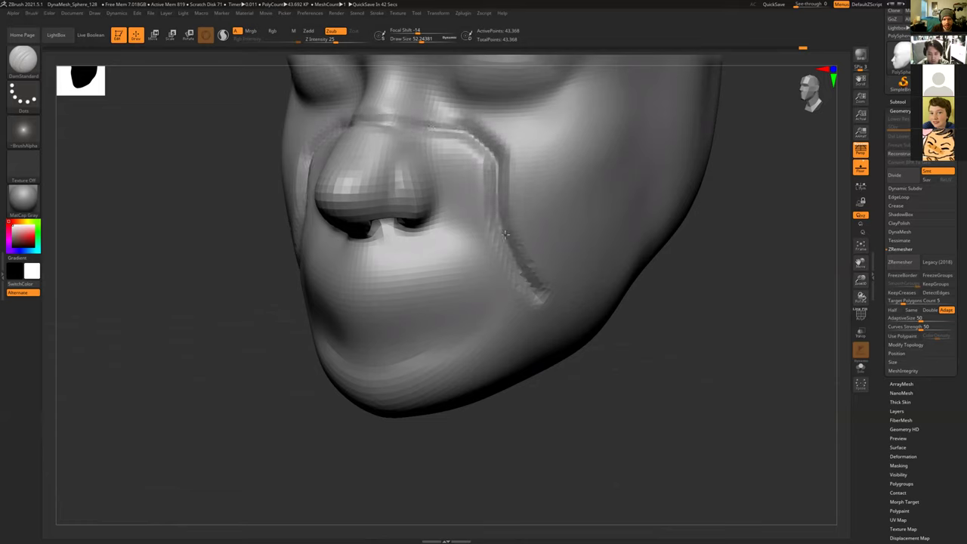
Step: Extend the DamStandard groove down toward the jaw, and undo the whole groove running beside the mouth and around the nose
{"action": "mouse_move", "coordinate": [536, 291]}
{"action": "left_mouse_down"}
{"action": "mouse_move", "coordinate": [540, 362]}
{"action": "mouse_move", "coordinate": [541, 352]}
{"action": "left_mouse_up"}
{"action": "left_click_drag", "start_coordinate": [584, 324], "coordinate": [682, 311], "text": "alt"}
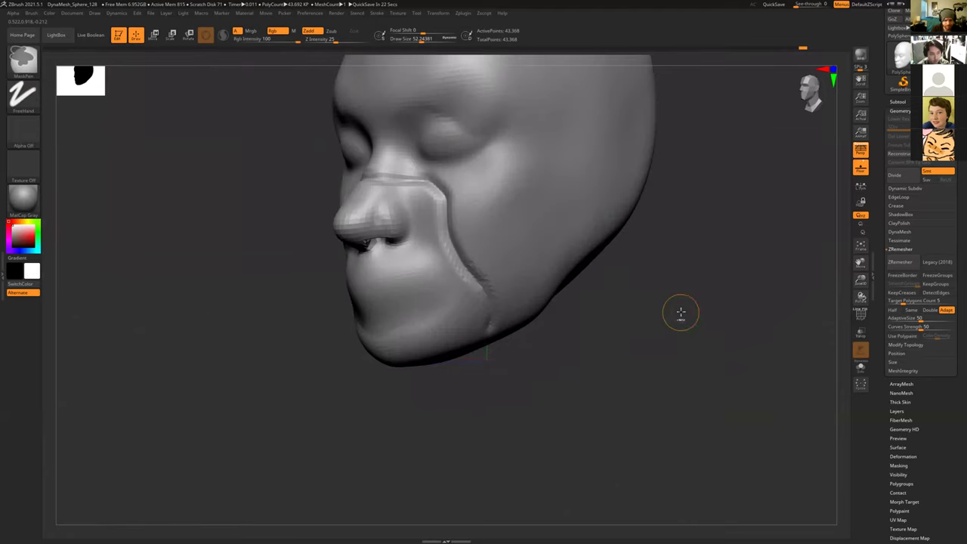
{"action": "key", "text": "ctrl+z"}
{"action": "mouse_move", "coordinate": [261, 319]}
{"action": "left_mouse_down", "text": "alt"}
{"action": "mouse_move", "coordinate": [280, 319]}
{"action": "mouse_move", "coordinate": [281, 361]}
{"action": "left_mouse_up", "text": "alt"}
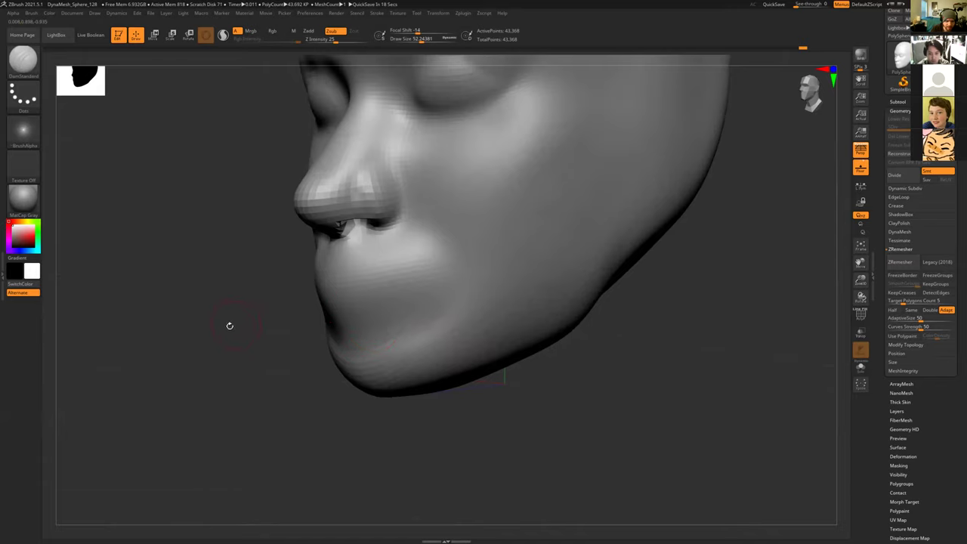
Step: Carve a short dent at the mouth corner with DamStandard and smooth the bump directly beneath it
{"action": "left_click_drag", "start_coordinate": [229, 326], "coordinate": [378, 334]}
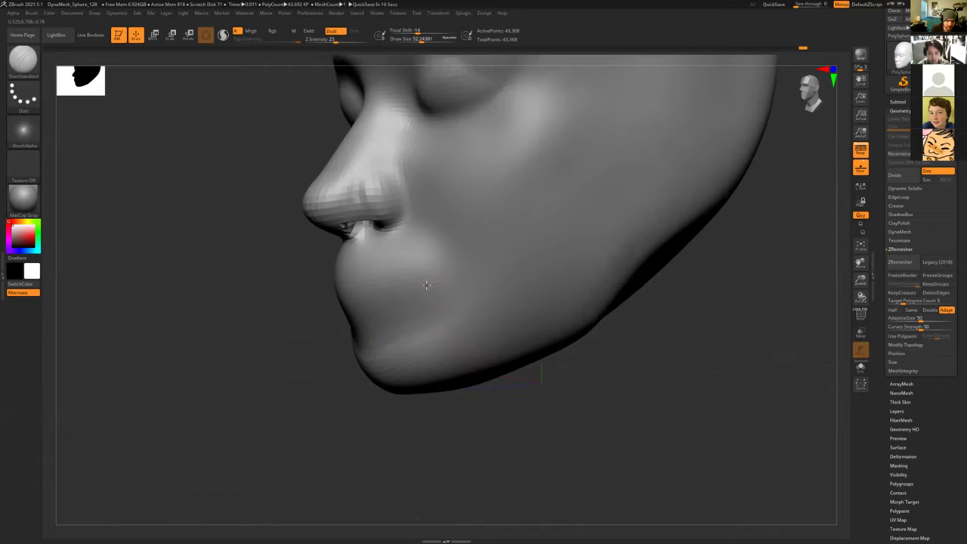
{"action": "left_click_drag", "start_coordinate": [429, 284], "coordinate": [446, 286]}
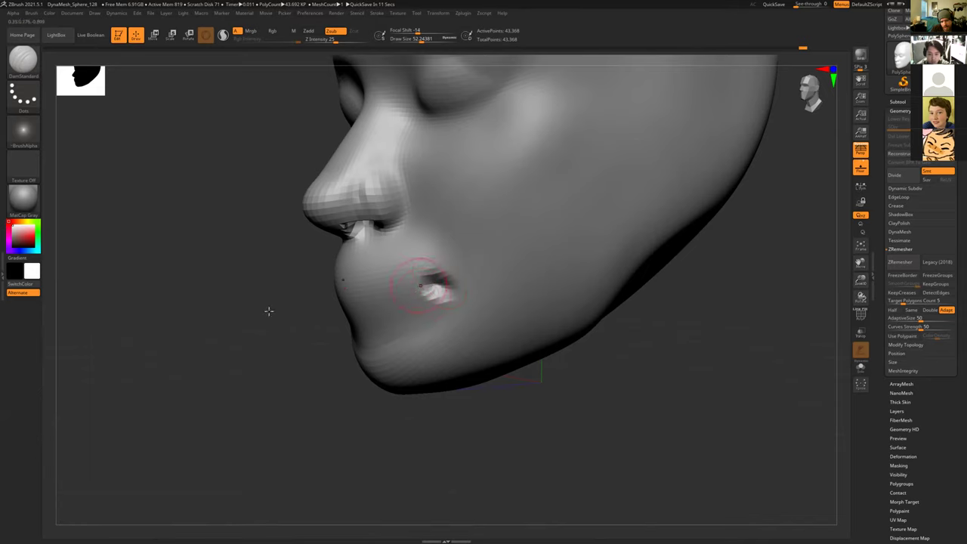
{"action": "left_click_drag", "start_coordinate": [281, 304], "coordinate": [282, 305]}
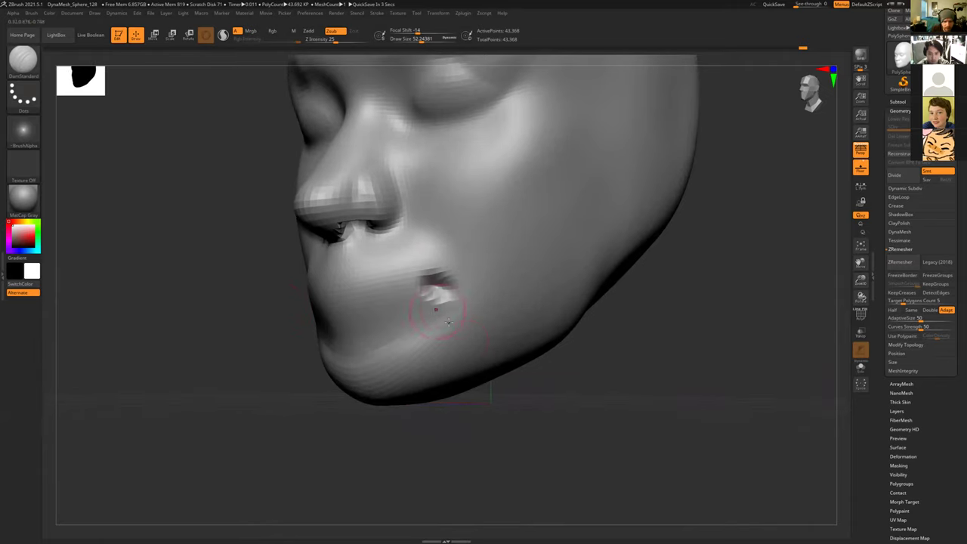
{"action": "left_click_drag", "start_coordinate": [432, 302], "coordinate": [438, 305], "text": "shift"}
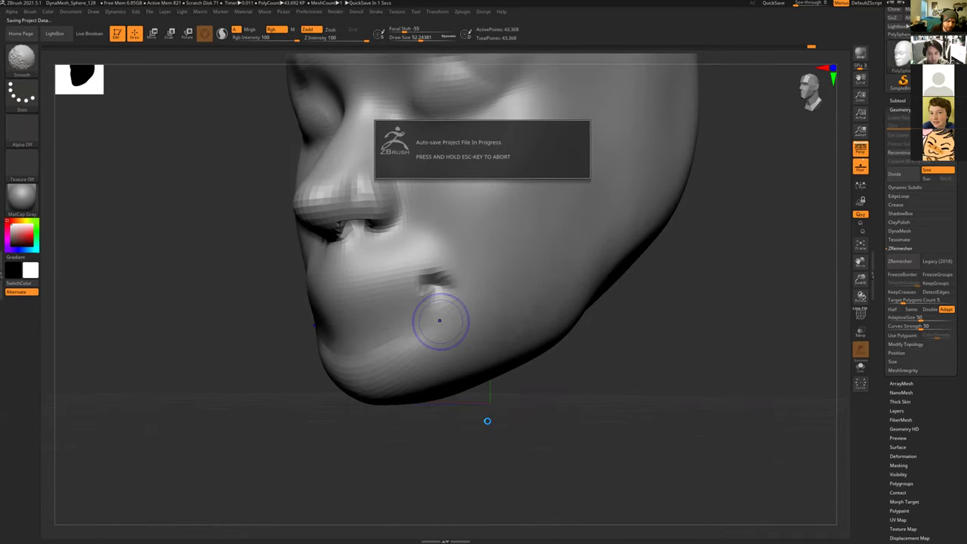
Step: Carve the mouth line from corner to corner with DamStandard and reduce the draw size to about 40
{"action": "left_click_drag", "start_coordinate": [486, 419], "coordinate": [405, 427]}
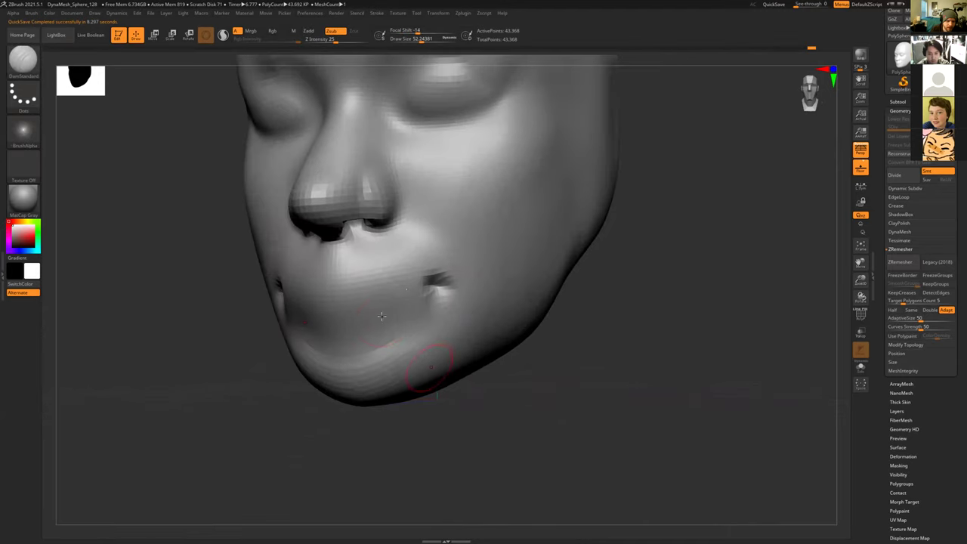
{"action": "left_click_drag", "start_coordinate": [412, 283], "coordinate": [333, 280]}
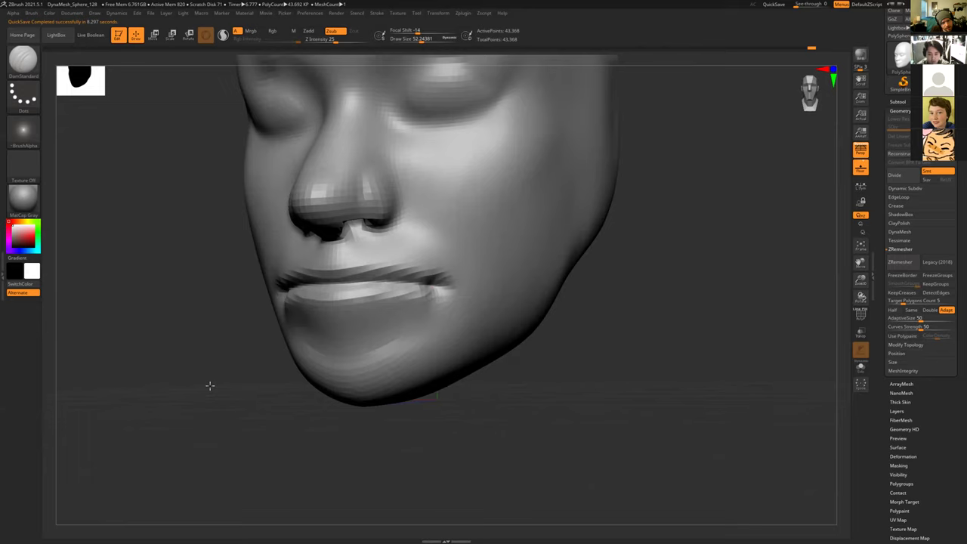
{"action": "left_click_drag", "start_coordinate": [210, 380], "coordinate": [334, 337]}
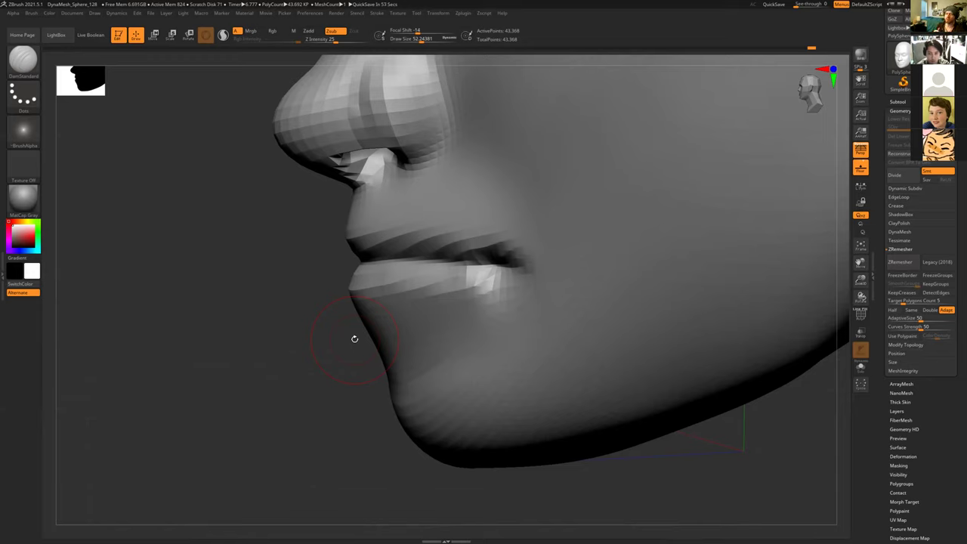
{"action": "left_click_drag", "start_coordinate": [302, 330], "coordinate": [278, 320]}
{"action": "key", "text": "s"}
{"action": "left_click", "coordinate": [439, 264]}
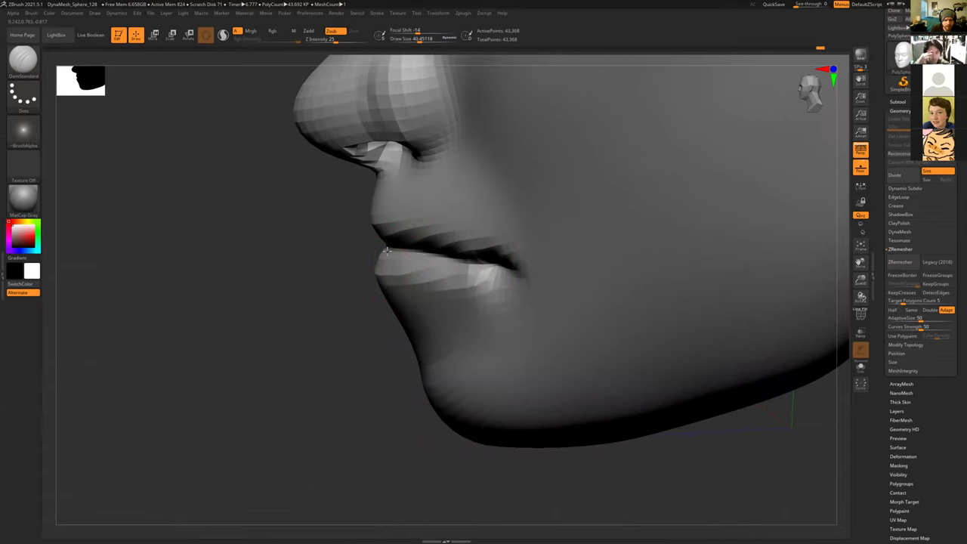
Step: Reshape the profile of the lower lip, upper lip and area under the nose with Move Topological at a draw size of about 104
{"action": "mouse_move", "coordinate": [300, 257]}
{"action": "left_mouse_down"}
{"action": "mouse_move", "coordinate": [287, 265]}
{"action": "mouse_move", "coordinate": [361, 287]}
{"action": "left_mouse_up"}
{"action": "key", "text": "b"}
{"action": "key", "text": "m"}
{"action": "key", "text": "t"}
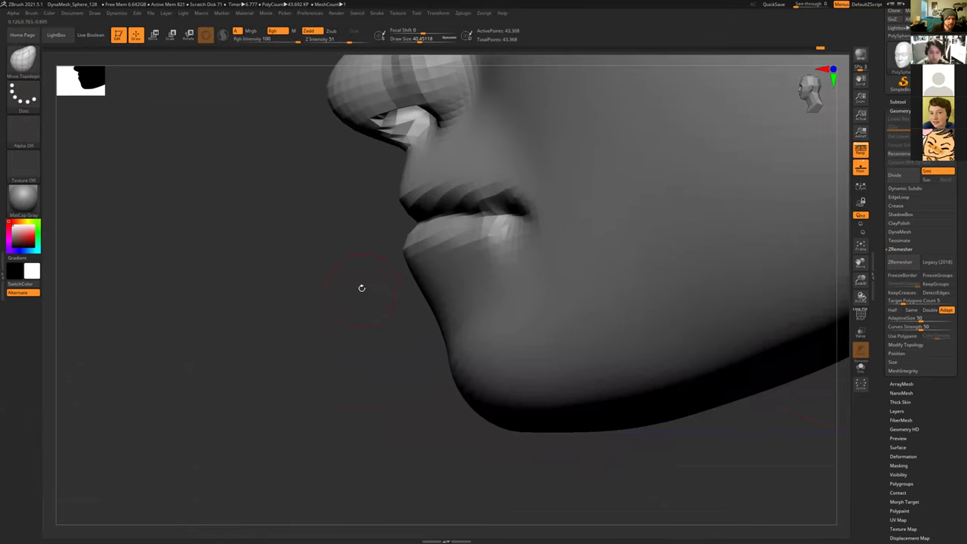
{"action": "key", "text": "s"}
{"action": "left_click_drag", "start_coordinate": [412, 261], "coordinate": [406, 265]}
{"action": "left_click_drag", "start_coordinate": [399, 201], "coordinate": [392, 197]}
{"action": "left_click_drag", "start_coordinate": [400, 148], "coordinate": [396, 148]}
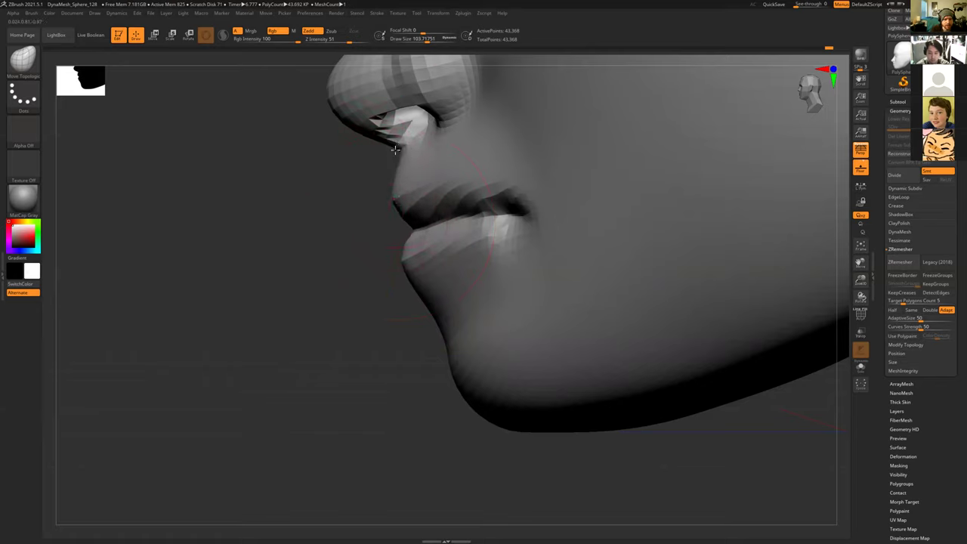
{"action": "left_click_drag", "start_coordinate": [406, 270], "coordinate": [414, 269]}
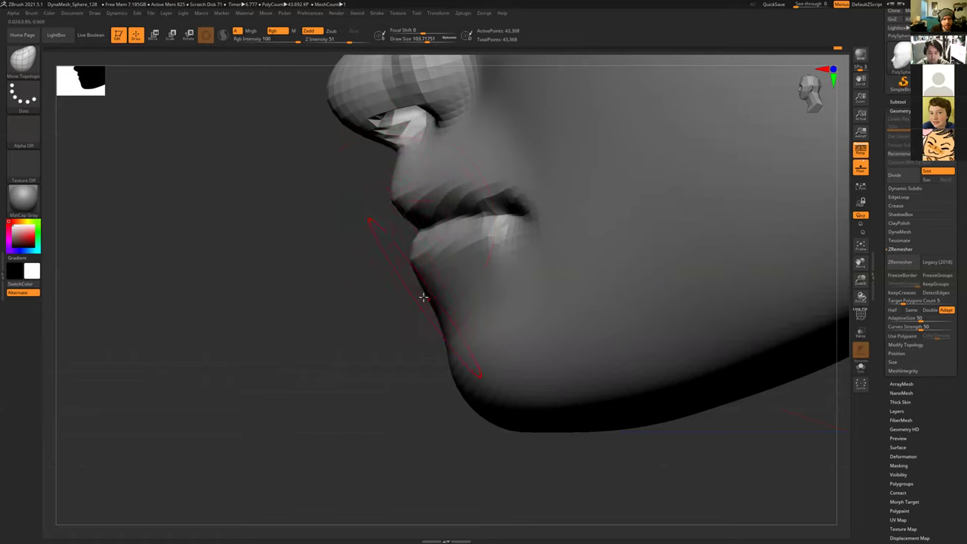
{"action": "key", "text": "ctrl+z"}
{"action": "key", "text": "ctrl+shift+z"}
Step: Pull the front of the chin forward in profile with Move Topological at a draw size of about 155
{"action": "key", "text": "s"}
{"action": "left_click_drag", "start_coordinate": [453, 388], "coordinate": [471, 389]}
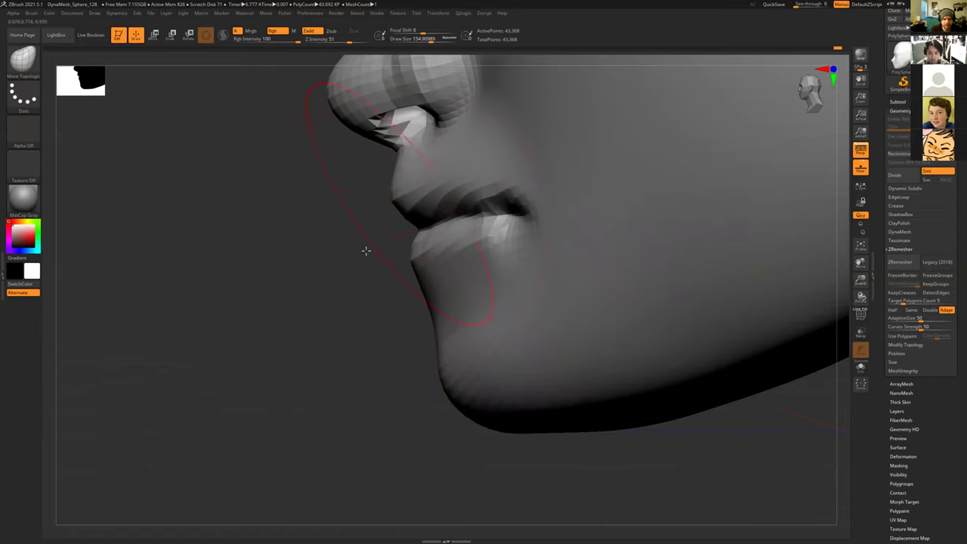
{"action": "left_click_drag", "start_coordinate": [333, 283], "coordinate": [529, 392]}
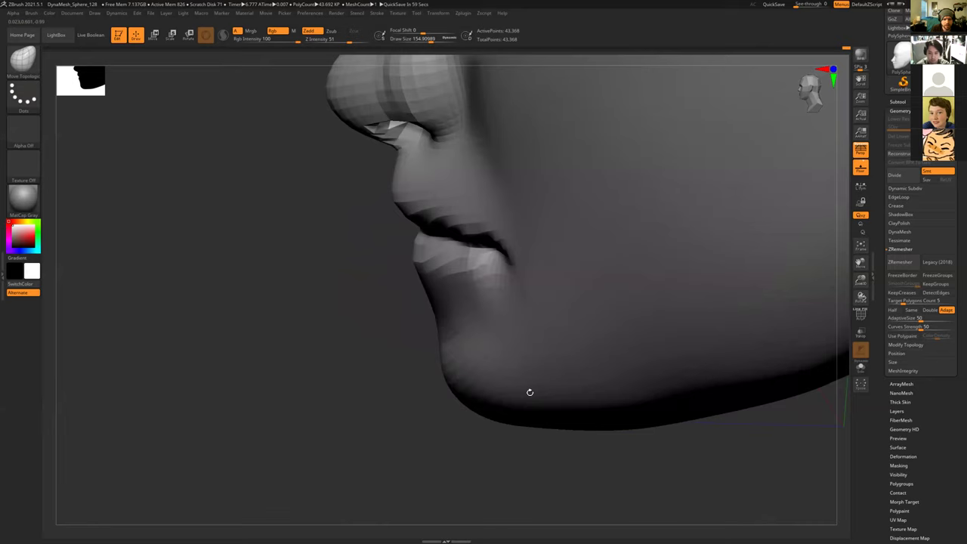
{"action": "mouse_move", "coordinate": [603, 423]}
{"action": "left_mouse_down"}
{"action": "mouse_move", "coordinate": [467, 390]}
{"action": "mouse_move", "coordinate": [445, 259]}
{"action": "mouse_move", "coordinate": [418, 339]}
{"action": "mouse_move", "coordinate": [429, 371]}
{"action": "mouse_move", "coordinate": [473, 367]}
{"action": "mouse_move", "coordinate": [405, 363]}
{"action": "left_mouse_up"}
Step: Refine the mouth corners and lip curve with Move Topological, using draw sizes of about 43 and 99
{"action": "key", "text": "s"}
{"action": "mouse_move", "coordinate": [456, 321]}
{"action": "left_mouse_down"}
{"action": "mouse_move", "coordinate": [448, 320]}
{"action": "mouse_move", "coordinate": [454, 315]}
{"action": "left_mouse_up"}
{"action": "left_click_drag", "start_coordinate": [510, 389], "coordinate": [563, 393]}
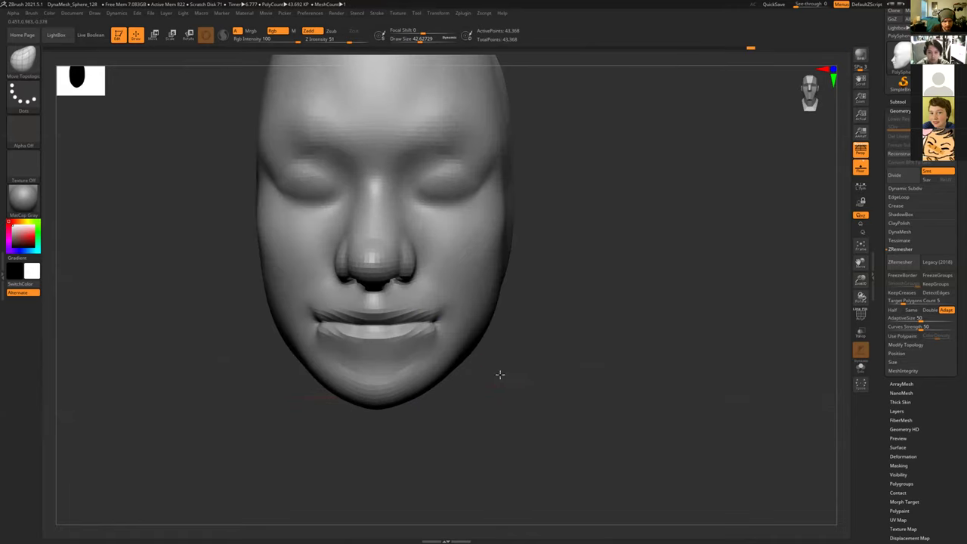
{"action": "left_click_drag", "start_coordinate": [500, 375], "coordinate": [400, 369]}
{"action": "key", "text": "s"}
{"action": "left_click_drag", "start_coordinate": [428, 320], "coordinate": [433, 319]}
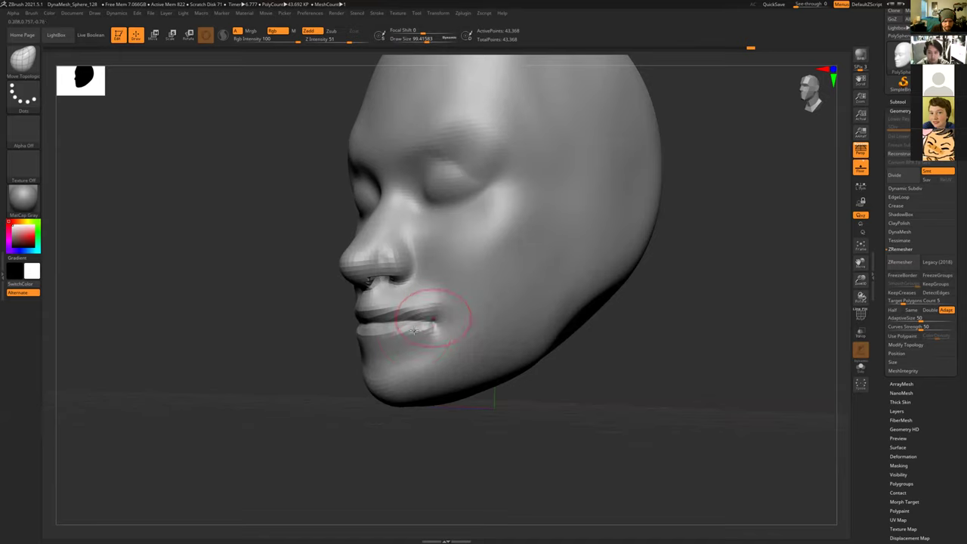
{"action": "left_click_drag", "start_coordinate": [280, 384], "coordinate": [437, 321]}
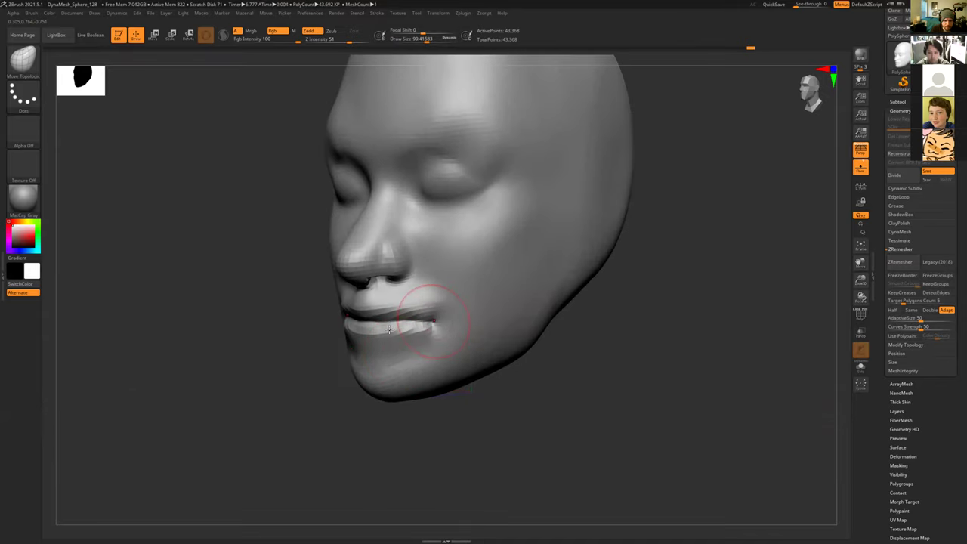
{"action": "left_click_drag", "start_coordinate": [265, 365], "coordinate": [282, 367]}
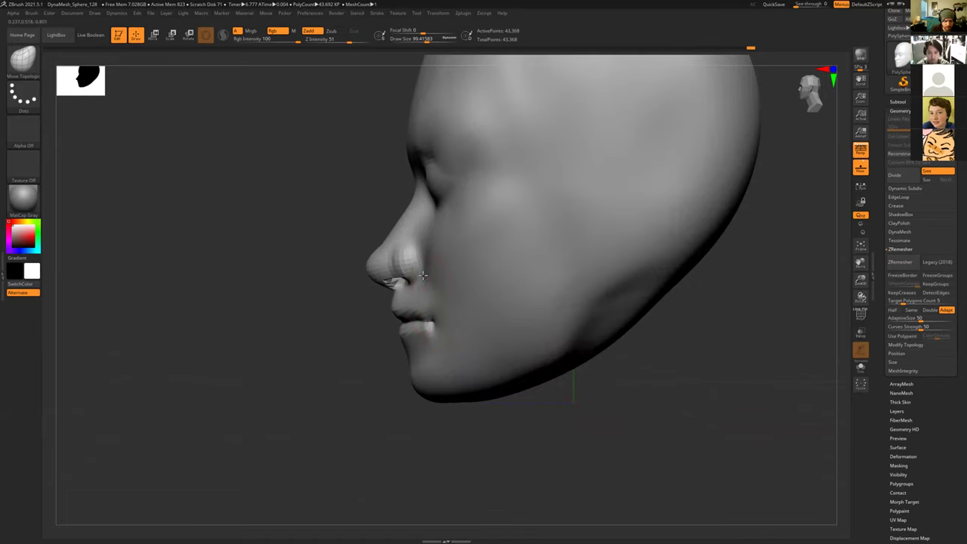
{"action": "mouse_move", "coordinate": [340, 322]}
{"action": "left_mouse_down"}
{"action": "mouse_move", "coordinate": [337, 358]}
{"action": "mouse_move", "coordinate": [328, 333]}
{"action": "mouse_move", "coordinate": [358, 309]}
{"action": "mouse_move", "coordinate": [333, 326]}
{"action": "mouse_move", "coordinate": [458, 426]}
{"action": "mouse_move", "coordinate": [524, 425]}
{"action": "mouse_move", "coordinate": [498, 388]}
{"action": "mouse_move", "coordinate": [497, 328]}
{"action": "mouse_move", "coordinate": [460, 335]}
{"action": "mouse_move", "coordinate": [533, 391]}
{"action": "mouse_move", "coordinate": [457, 339]}
{"action": "left_mouse_up"}
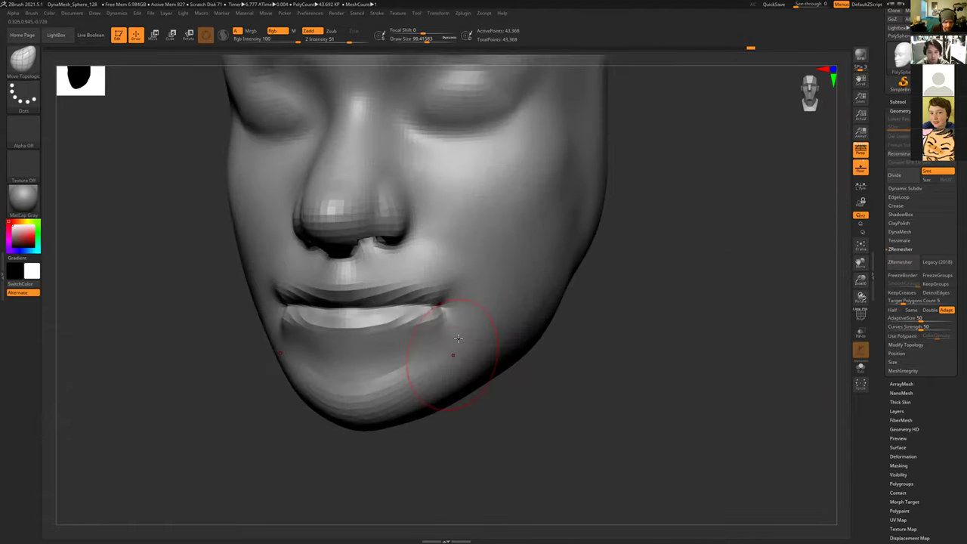
Step: Build up the mouth corners with ClayBuildup at a draw size of about 19 and smooth the result
{"action": "key", "text": "b"}
{"action": "key", "text": "c"}
{"action": "key", "text": "b"}
{"action": "key", "text": "s"}
{"action": "left_click_drag", "start_coordinate": [458, 293], "coordinate": [442, 299]}
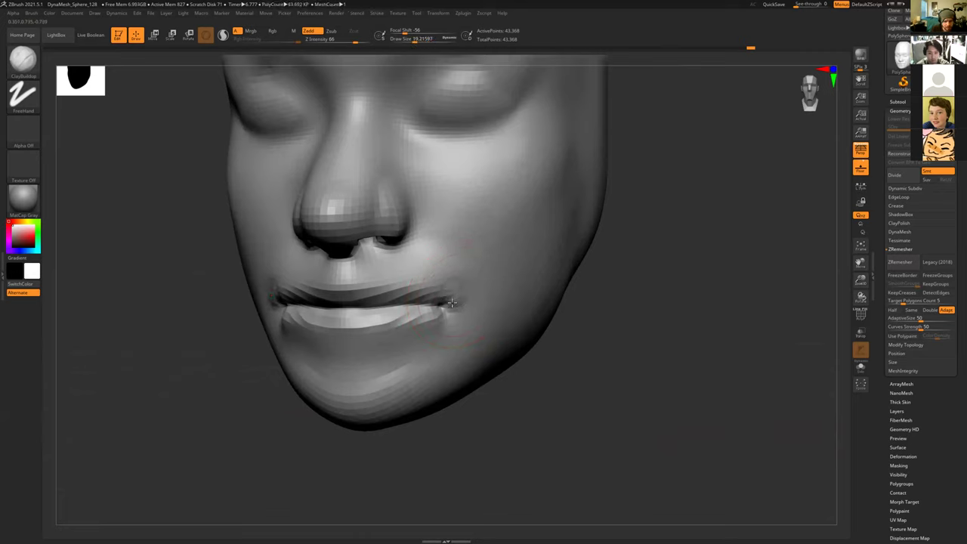
{"action": "key", "text": "shift"}
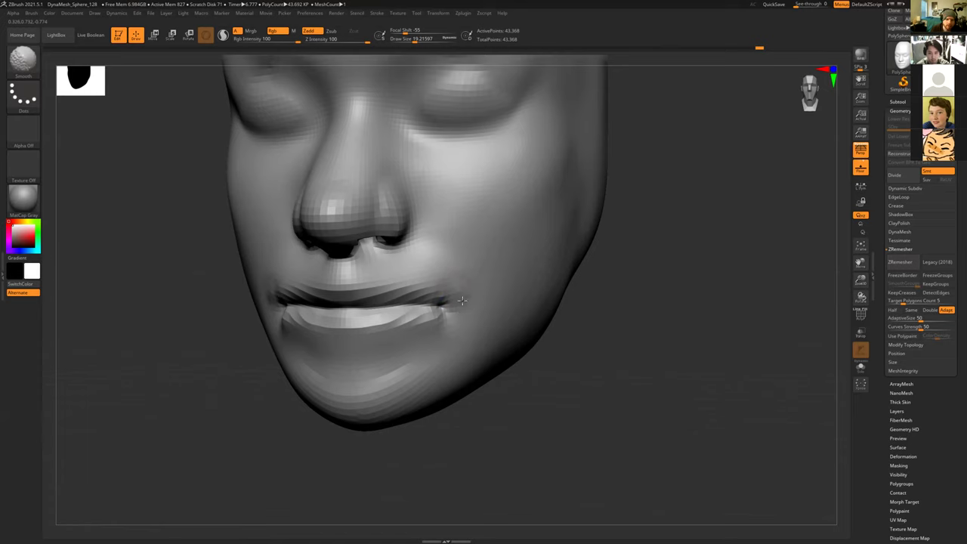
{"action": "left_click_drag", "start_coordinate": [444, 298], "coordinate": [432, 312], "text": "shift"}
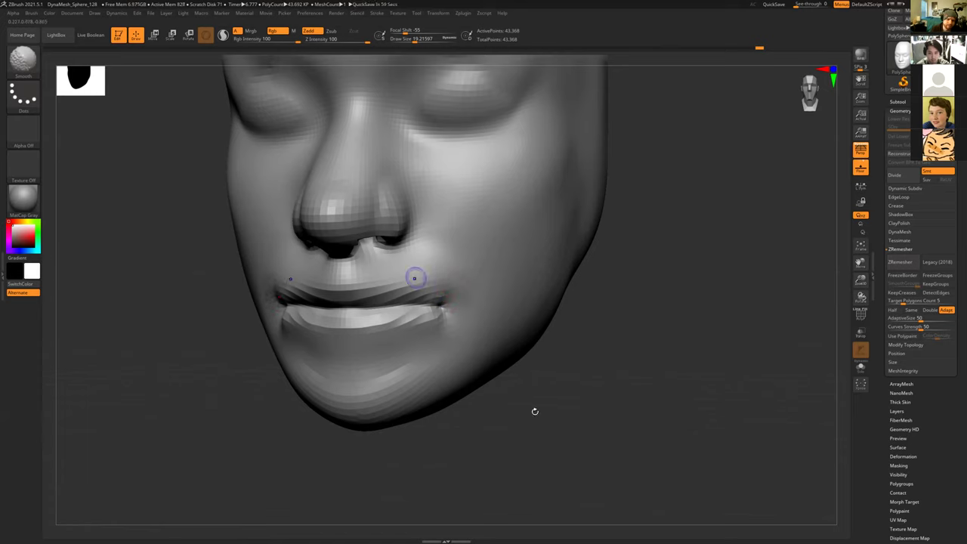
Step: Adjust the lower nose in profile with Move Topological at a draw size of about 99
{"action": "mouse_move", "coordinate": [536, 407]}
{"action": "left_mouse_down", "text": "alt"}
{"action": "mouse_move", "coordinate": [495, 361]}
{"action": "mouse_move", "coordinate": [469, 294]}
{"action": "mouse_move", "coordinate": [492, 318]}
{"action": "mouse_move", "coordinate": [542, 313]}
{"action": "mouse_move", "coordinate": [564, 318]}
{"action": "mouse_move", "coordinate": [551, 334]}
{"action": "mouse_move", "coordinate": [587, 334]}
{"action": "mouse_move", "coordinate": [553, 330]}
{"action": "mouse_move", "coordinate": [579, 336]}
{"action": "mouse_move", "coordinate": [550, 379]}
{"action": "left_mouse_up", "text": "alt"}
{"action": "left_click_drag", "start_coordinate": [498, 412], "coordinate": [350, 378]}
{"action": "key", "text": "b"}
{"action": "key", "text": "m"}
{"action": "key", "text": "t"}
{"action": "key", "text": "s"}
{"action": "left_click_drag", "start_coordinate": [400, 299], "coordinate": [408, 299]}
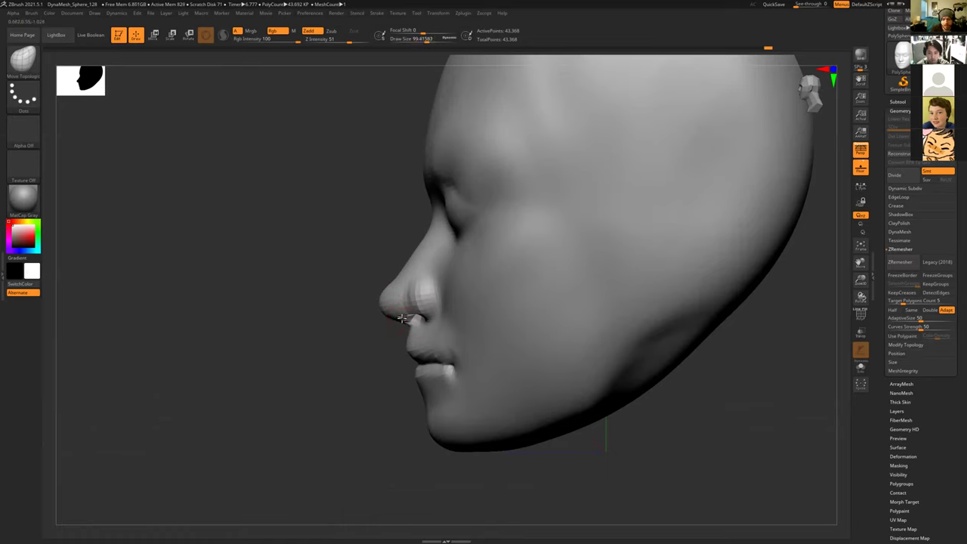
Step: Examine the overall head proportions from the side, three-quarter and front views
{"action": "mouse_move", "coordinate": [304, 256]}
{"action": "left_mouse_down"}
{"action": "mouse_move", "coordinate": [235, 223]}
{"action": "mouse_move", "coordinate": [343, 295]}
{"action": "mouse_move", "coordinate": [395, 297]}
{"action": "mouse_move", "coordinate": [453, 264]}
{"action": "left_mouse_up"}
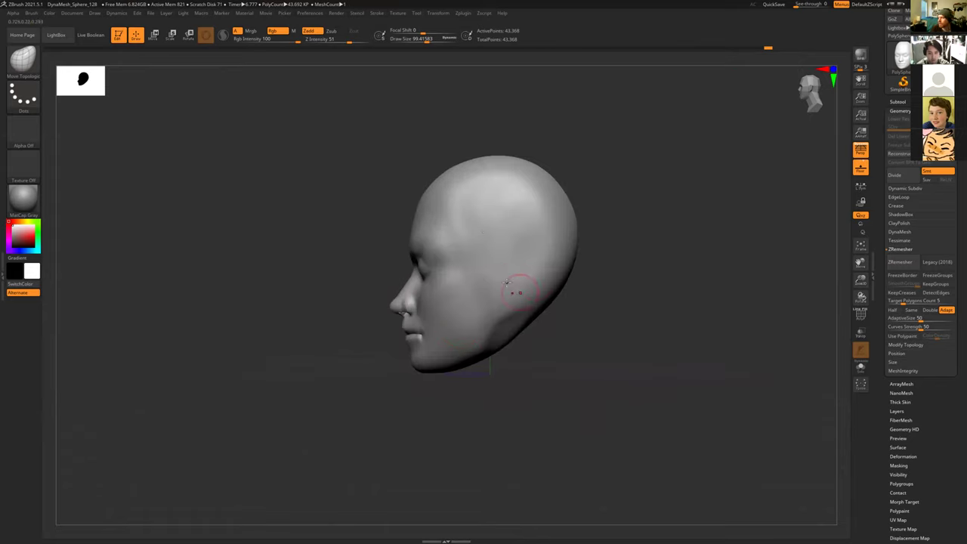
{"action": "left_click_drag", "start_coordinate": [611, 355], "coordinate": [597, 332]}
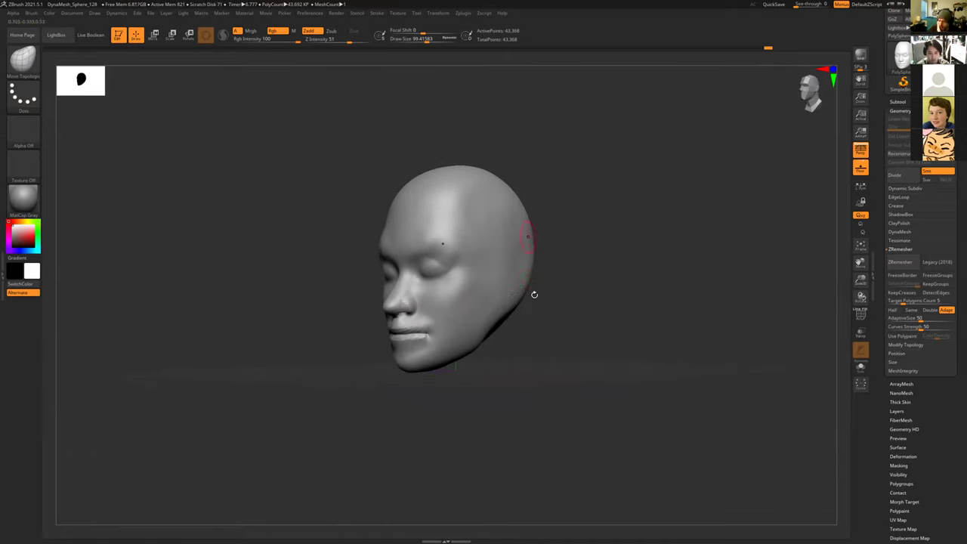
{"action": "mouse_move", "coordinate": [528, 354]}
{"action": "left_mouse_down"}
{"action": "mouse_move", "coordinate": [509, 350]}
{"action": "mouse_move", "coordinate": [528, 338]}
{"action": "left_mouse_up"}
{"action": "left_click_drag", "start_coordinate": [553, 380], "coordinate": [566, 396]}
{"action": "left_click_drag", "start_coordinate": [549, 351], "coordinate": [491, 283]}
{"action": "left_click_drag", "start_coordinate": [491, 283], "coordinate": [529, 323]}
{"action": "left_click_drag", "start_coordinate": [489, 300], "coordinate": [332, 305]}
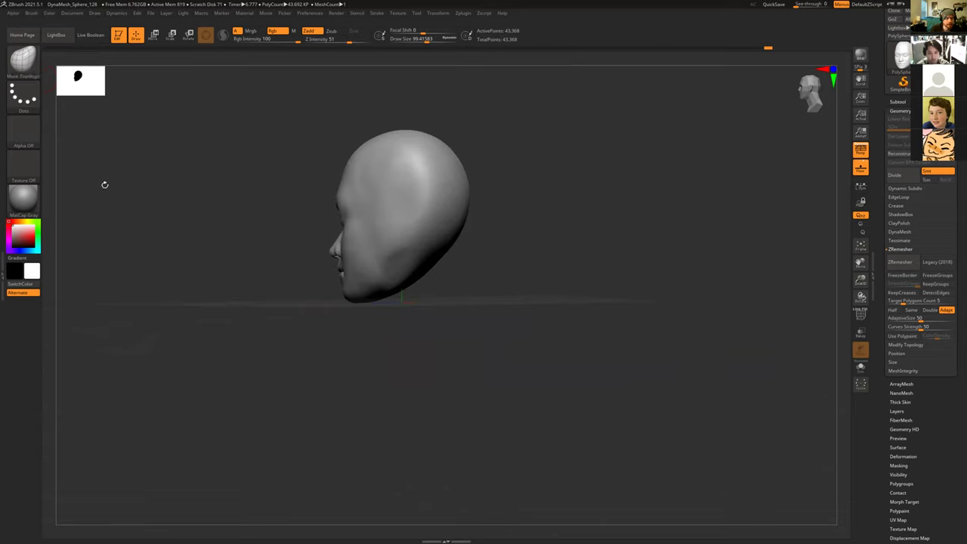
{"action": "left_click_drag", "start_coordinate": [501, 309], "coordinate": [619, 378], "text": "alt"}
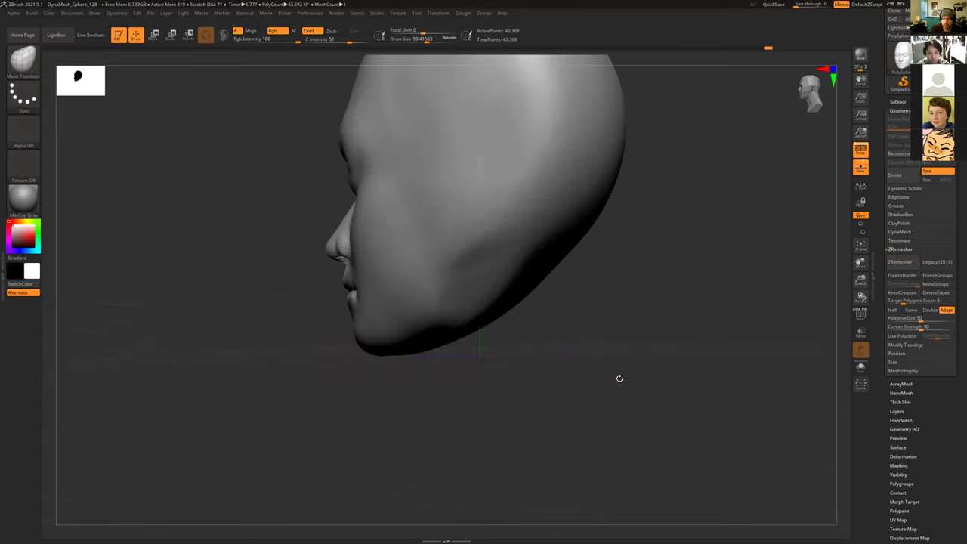
{"action": "left_click_drag", "start_coordinate": [597, 331], "coordinate": [575, 309], "text": "shift"}
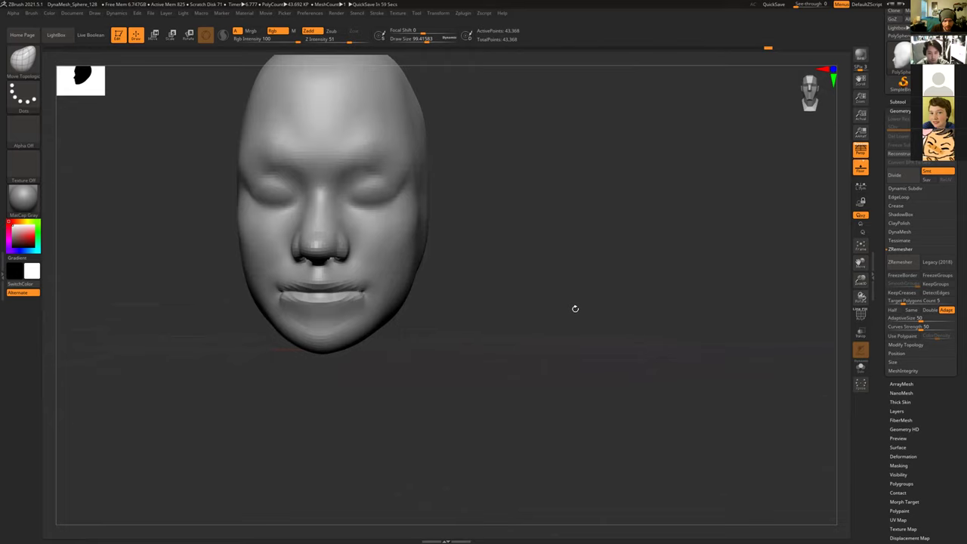
Step: Turn the head to its back and choose the IMM Primitives insert-mesh brush
{"action": "key", "text": "shift"}
{"action": "mouse_move", "coordinate": [575, 310]}
{"action": "left_mouse_down", "text": "alt"}
{"action": "mouse_move", "coordinate": [625, 313]}
{"action": "mouse_move", "coordinate": [556, 302]}
{"action": "mouse_move", "coordinate": [552, 255]}
{"action": "mouse_move", "coordinate": [205, 313]}
{"action": "mouse_move", "coordinate": [166, 293]}
{"action": "mouse_move", "coordinate": [212, 252]}
{"action": "mouse_move", "coordinate": [211, 219]}
{"action": "left_mouse_up", "text": "alt"}
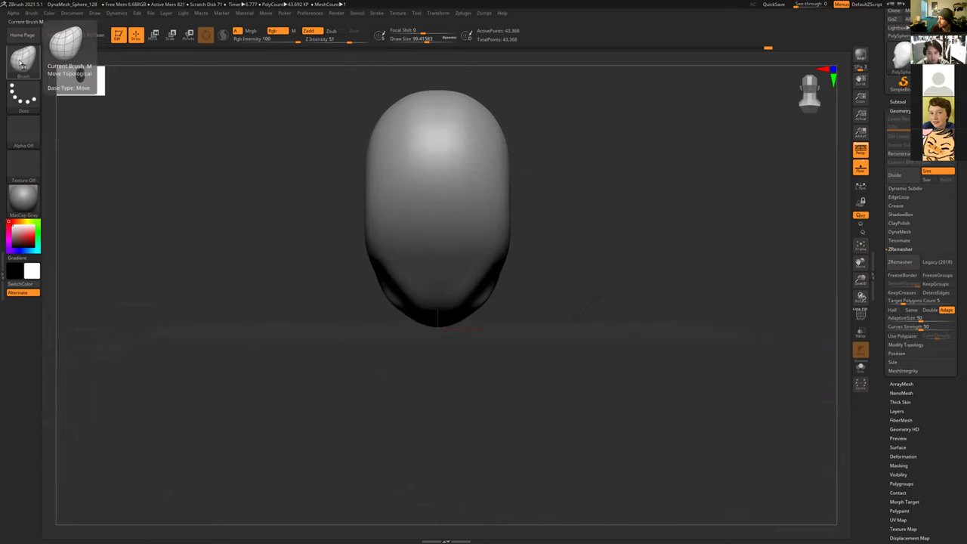
{"action": "left_click", "coordinate": [26, 64]}
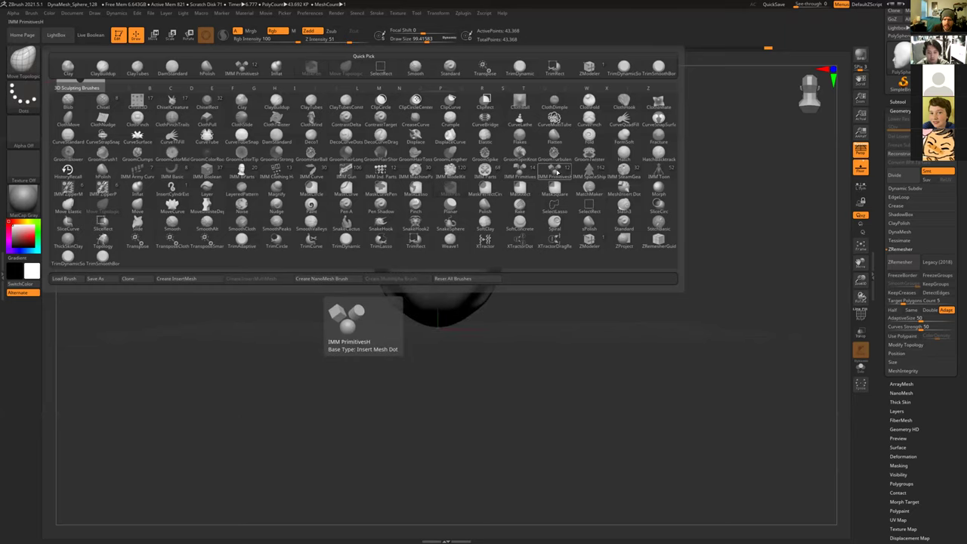
{"action": "key", "text": "ctrl"}
{"action": "key", "text": "ctrl"}
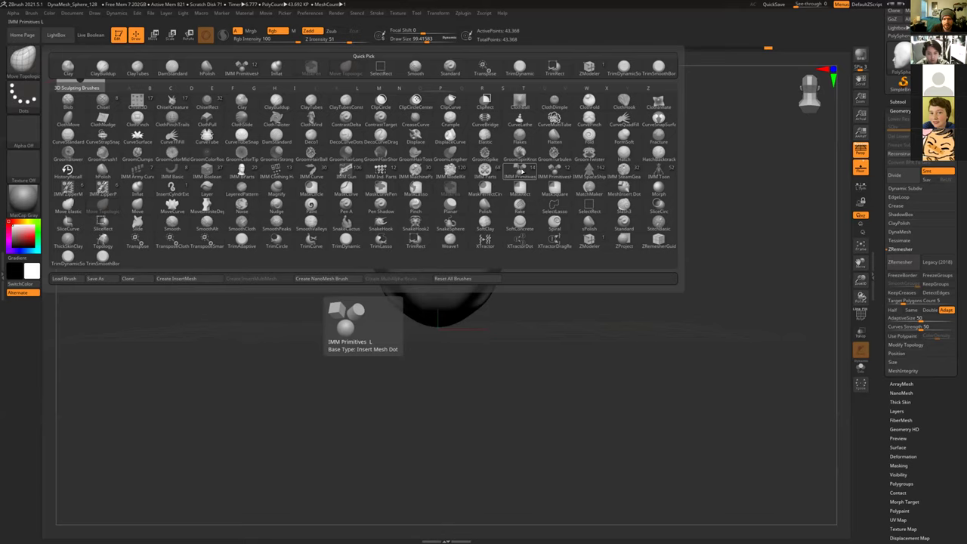
{"action": "left_click", "coordinate": [520, 171]}
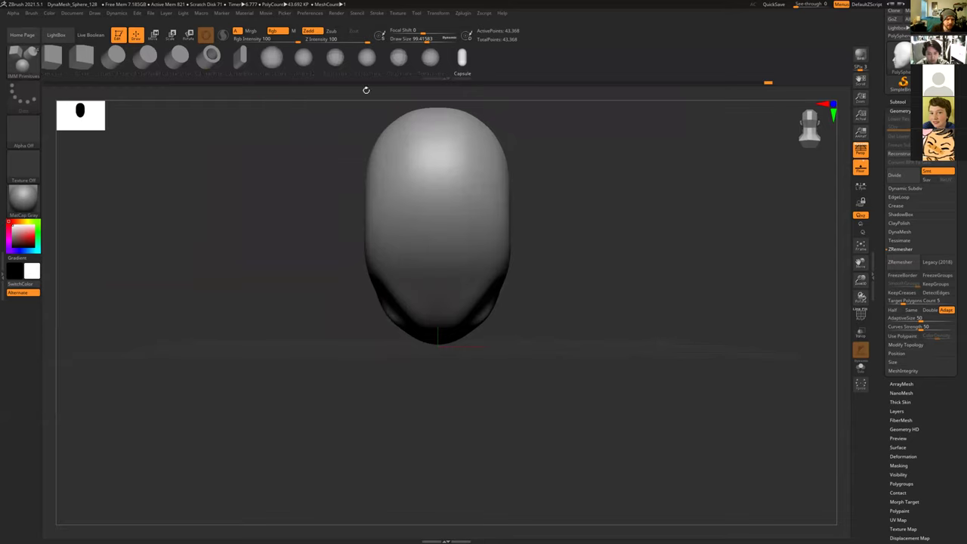
Step: Try to insert a capsule primitive at the back of the head, and undo it
{"action": "right_click_drag", "start_coordinate": [497, 212], "coordinate": [474, 141]}
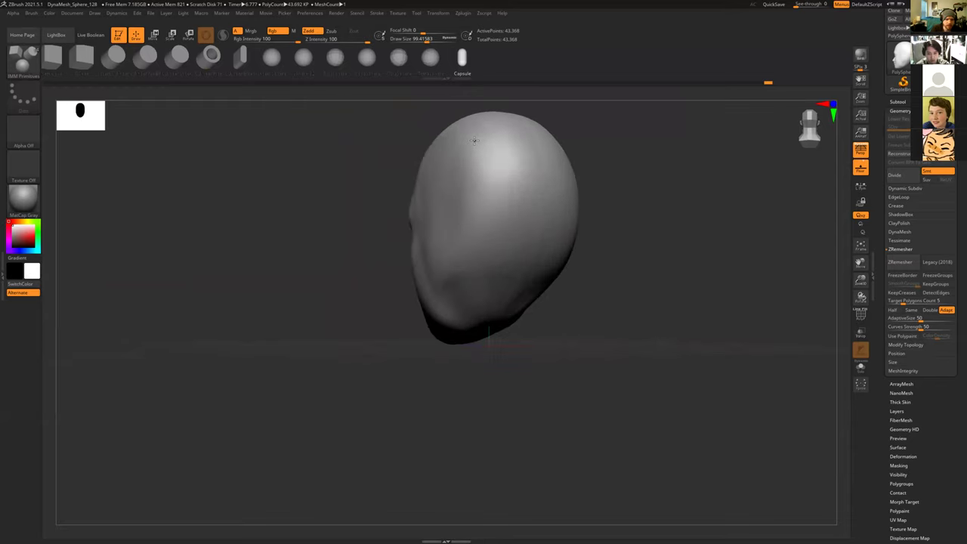
{"action": "left_click_drag", "start_coordinate": [474, 141], "coordinate": [465, 128]}
{"action": "left_click_drag", "start_coordinate": [282, 132], "coordinate": [232, 105]}
{"action": "key", "text": "ctrl+z"}
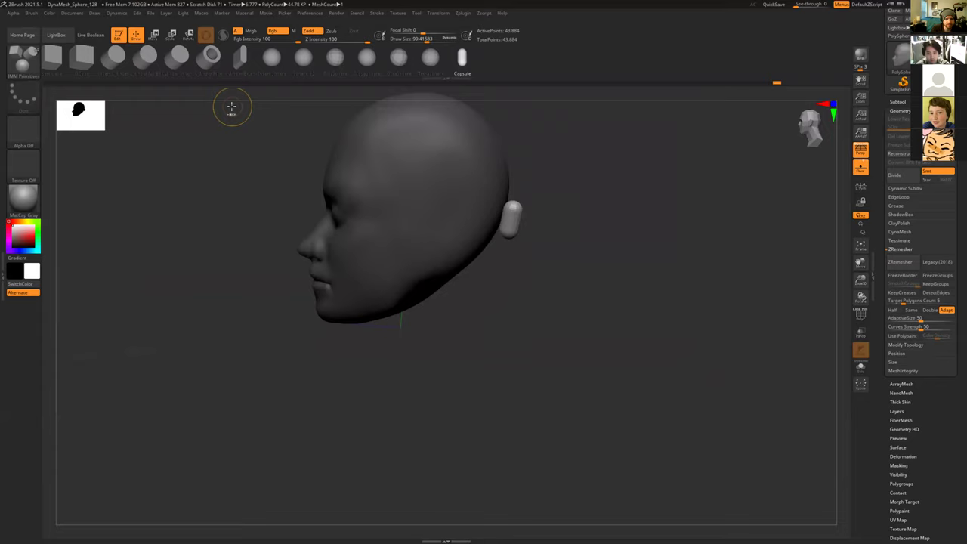
{"action": "key", "text": "ctrl+z"}
Step: Insert a large sphere primitive at the lower back of the head, centred on the symmetry line
{"action": "left_click_drag", "start_coordinate": [578, 260], "coordinate": [514, 227]}
{"action": "left_click", "coordinate": [270, 58]}
{"action": "mouse_move", "coordinate": [376, 253]}
{"action": "left_mouse_down", "text": "alt"}
{"action": "mouse_move", "coordinate": [289, 227]}
{"action": "mouse_move", "coordinate": [290, 218]}
{"action": "mouse_move", "coordinate": [310, 222]}
{"action": "mouse_move", "coordinate": [295, 132]}
{"action": "mouse_move", "coordinate": [298, 155]}
{"action": "left_mouse_up", "text": "alt"}
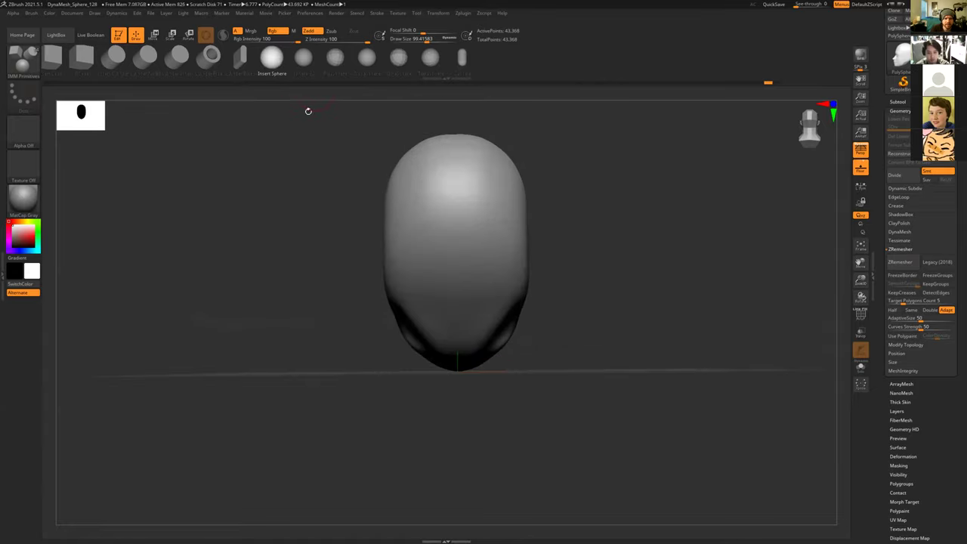
{"action": "left_click_drag", "start_coordinate": [342, 274], "coordinate": [350, 278], "text": "shift"}
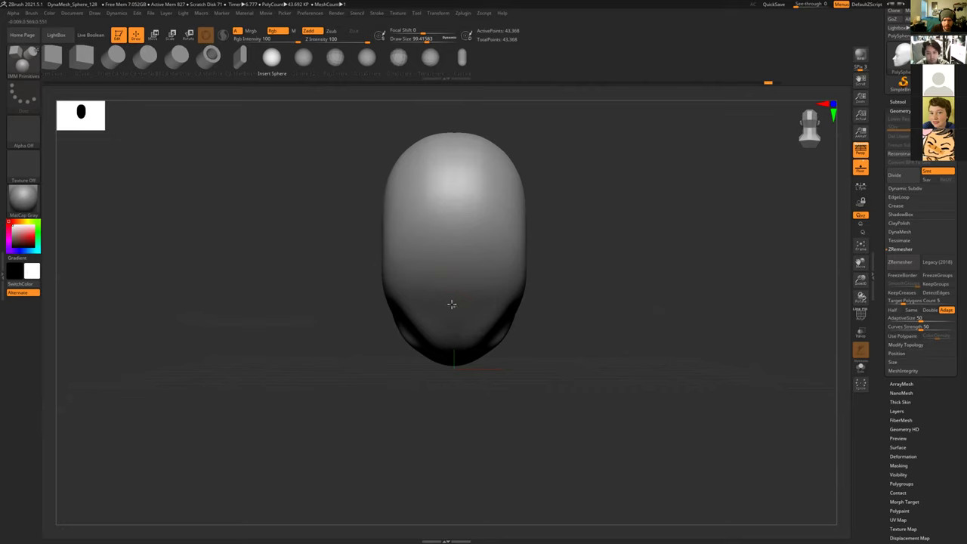
{"action": "mouse_move", "coordinate": [444, 299]}
{"action": "left_mouse_down"}
{"action": "mouse_move", "coordinate": [404, 287]}
{"action": "mouse_move", "coordinate": [388, 293]}
{"action": "mouse_move", "coordinate": [388, 315]}
{"action": "mouse_move", "coordinate": [366, 319]}
{"action": "left_mouse_up"}
{"action": "left_click_drag", "start_coordinate": [355, 339], "coordinate": [393, 393]}
Step: Switch to the Move Topological brush
{"action": "key", "text": "b"}
{"action": "key", "text": "m"}
{"action": "key", "text": "t"}
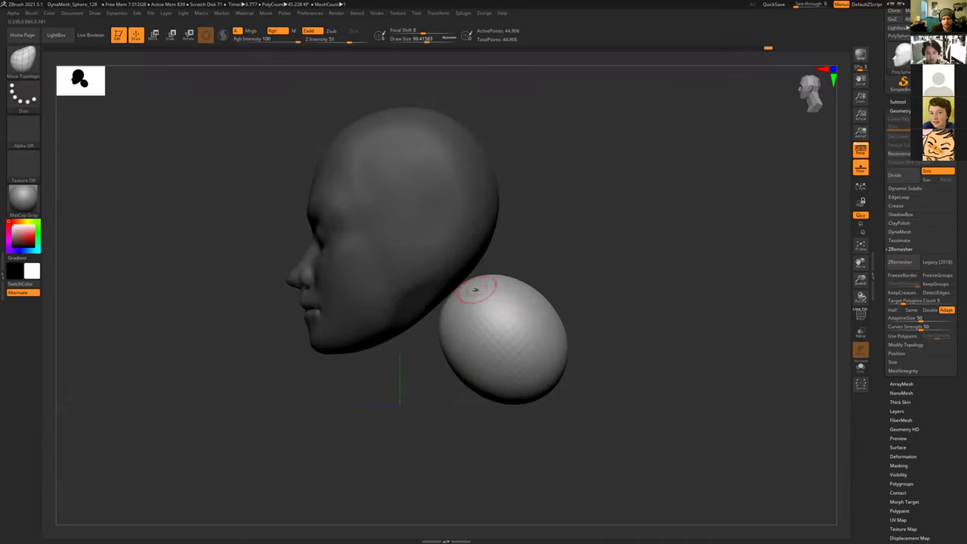
{"action": "left_click", "coordinate": [24, 60]}
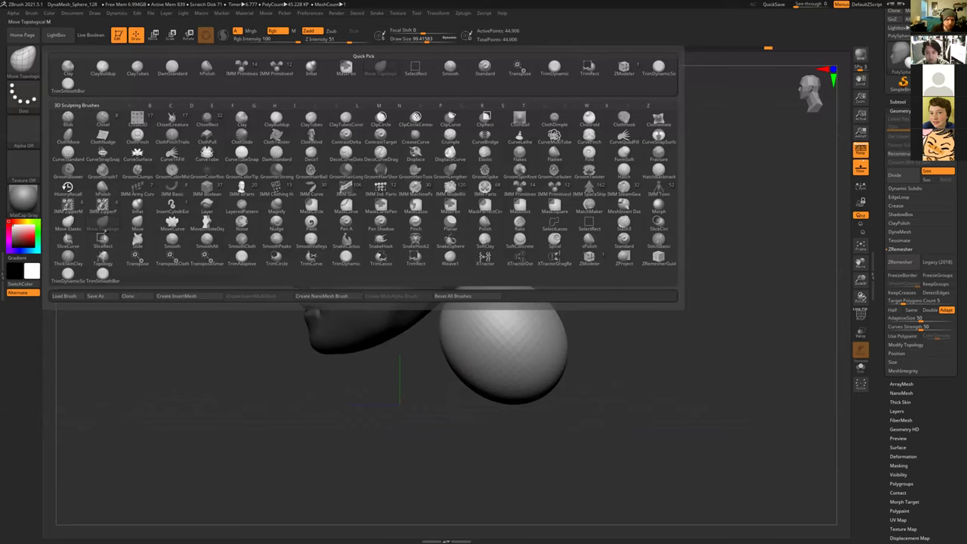
{"action": "left_click", "coordinate": [103, 222]}
{"action": "left_click", "coordinate": [25, 66]}
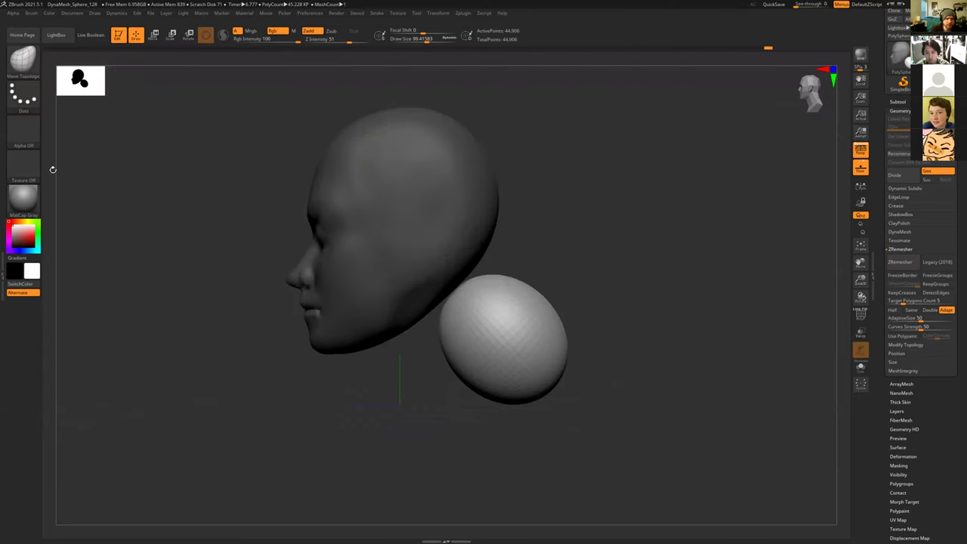
{"action": "left_click", "coordinate": [23, 60]}
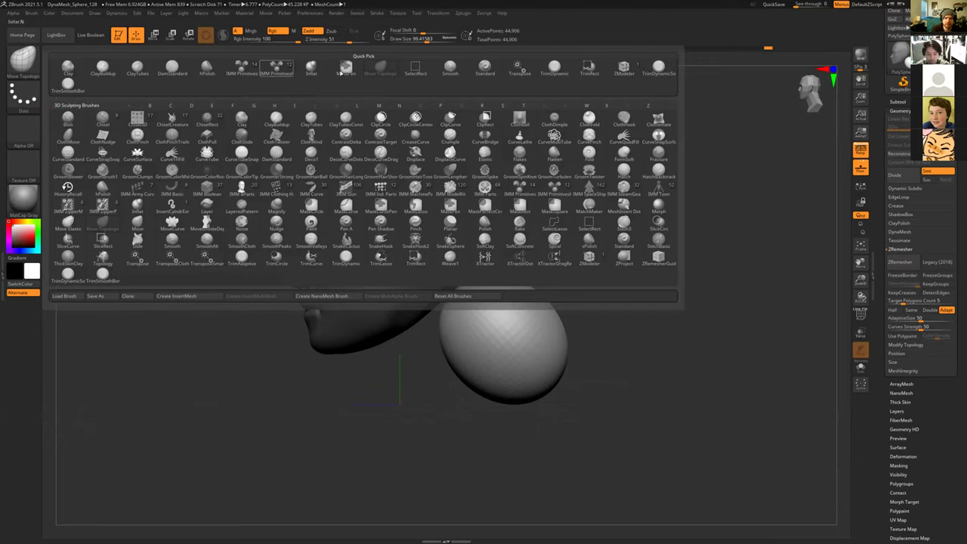
{"action": "left_click", "coordinate": [345, 189]}
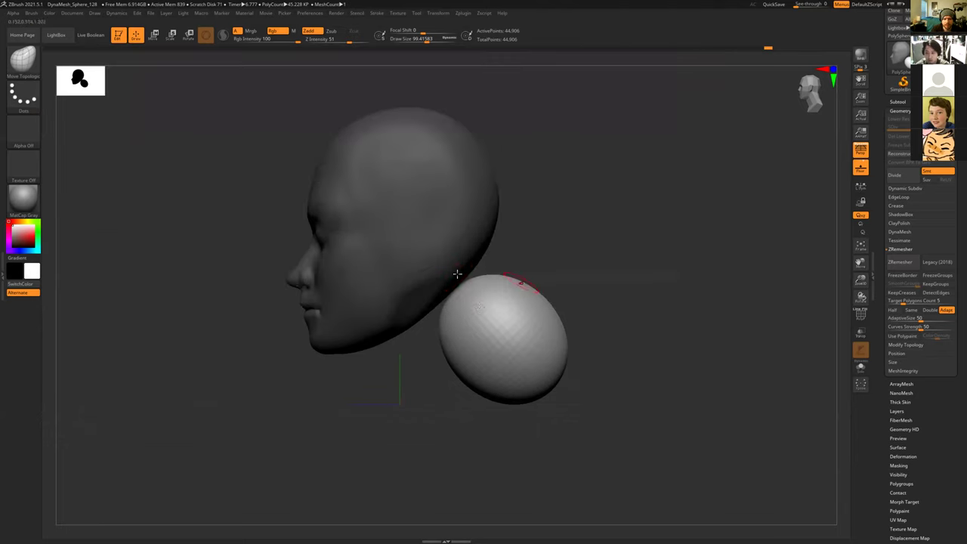
Step: Enlarge the brush's draw size to about 599 and stretch the sphere into an elongated neck form below the skull
{"action": "key", "text": "s"}
{"action": "mouse_move", "coordinate": [491, 293]}
{"action": "left_mouse_down"}
{"action": "mouse_move", "coordinate": [521, 293]}
{"action": "mouse_move", "coordinate": [458, 295]}
{"action": "left_mouse_up"}
{"action": "left_click_drag", "start_coordinate": [485, 330], "coordinate": [473, 326]}
{"action": "mouse_move", "coordinate": [560, 333]}
{"action": "left_mouse_down"}
{"action": "mouse_move", "coordinate": [542, 325]}
{"action": "mouse_move", "coordinate": [529, 340]}
{"action": "left_mouse_up"}
{"action": "mouse_move", "coordinate": [445, 358]}
{"action": "left_mouse_down"}
{"action": "mouse_move", "coordinate": [453, 347]}
{"action": "mouse_move", "coordinate": [499, 401]}
{"action": "mouse_move", "coordinate": [455, 414]}
{"action": "mouse_move", "coordinate": [506, 406]}
{"action": "mouse_move", "coordinate": [559, 380]}
{"action": "mouse_move", "coordinate": [500, 365]}
{"action": "left_mouse_up"}
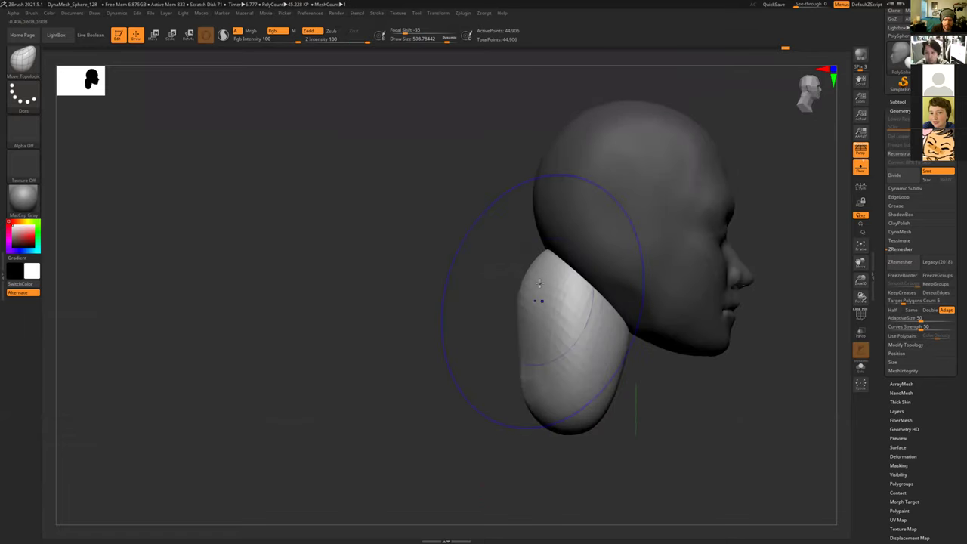
{"action": "left_click_drag", "start_coordinate": [537, 287], "coordinate": [547, 275], "text": "shift"}
{"action": "mouse_move", "coordinate": [540, 347]}
{"action": "left_mouse_down", "text": "shift"}
{"action": "mouse_move", "coordinate": [529, 276]}
{"action": "mouse_move", "coordinate": [497, 340]}
{"action": "mouse_move", "coordinate": [361, 346]}
{"action": "mouse_move", "coordinate": [427, 280]}
{"action": "mouse_move", "coordinate": [436, 259]}
{"action": "mouse_move", "coordinate": [427, 248]}
{"action": "left_mouse_up", "text": "shift"}
Step: Pull the neck form further down and back in the side view to lengthen it
{"action": "left_click_drag", "start_coordinate": [389, 329], "coordinate": [406, 332]}
{"action": "mouse_move", "coordinate": [503, 431]}
{"action": "left_mouse_down"}
{"action": "mouse_move", "coordinate": [513, 434]}
{"action": "mouse_move", "coordinate": [500, 473]}
{"action": "left_mouse_up"}
{"action": "left_click_drag", "start_coordinate": [406, 471], "coordinate": [380, 478]}
{"action": "mouse_move", "coordinate": [421, 331]}
{"action": "left_mouse_down"}
{"action": "mouse_move", "coordinate": [395, 395]}
{"action": "mouse_move", "coordinate": [362, 423]}
{"action": "mouse_move", "coordinate": [386, 484]}
{"action": "left_mouse_up"}
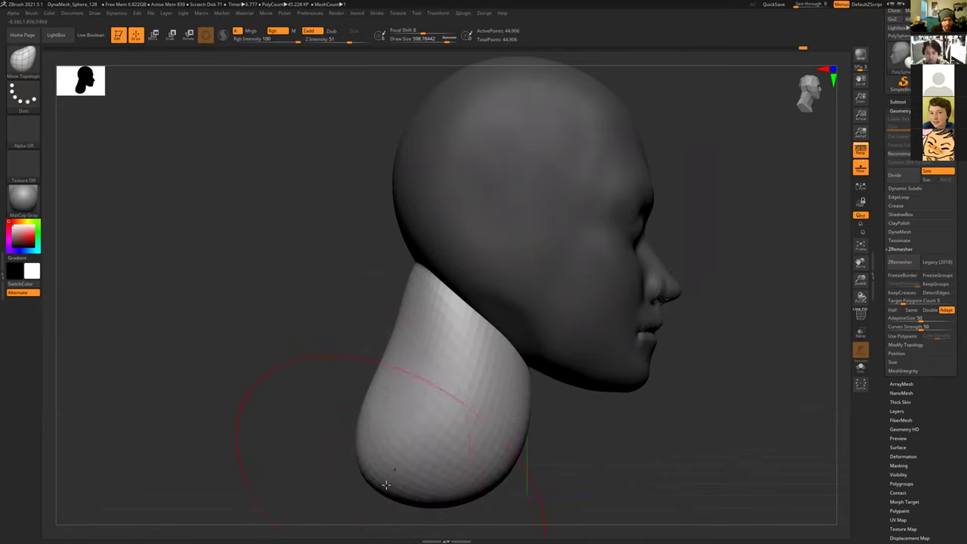
Step: Refine the neck's width from behind, narrowing its middle slightly and widening its base
{"action": "left_click_drag", "start_coordinate": [298, 450], "coordinate": [409, 469]}
{"action": "left_click_drag", "start_coordinate": [393, 272], "coordinate": [402, 270]}
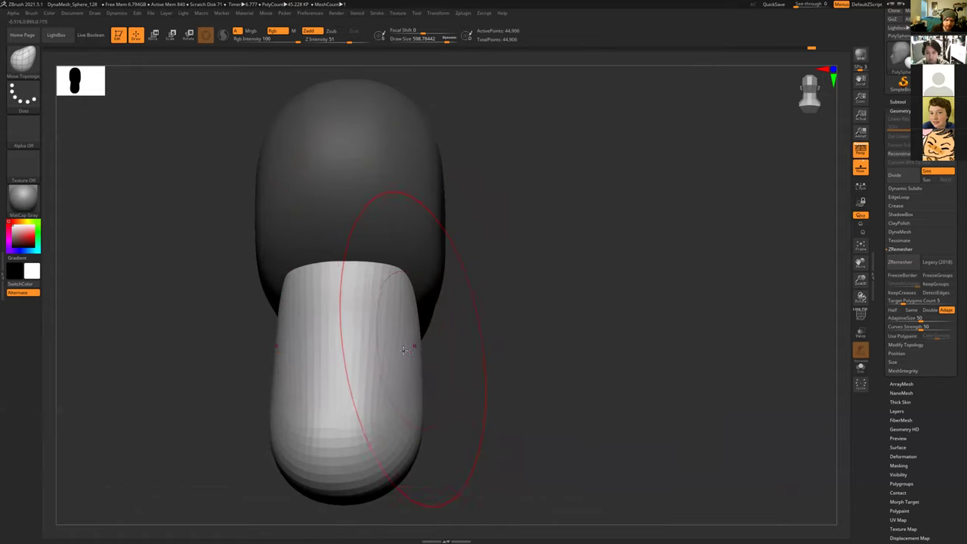
{"action": "left_click_drag", "start_coordinate": [419, 344], "coordinate": [413, 342]}
{"action": "left_click_drag", "start_coordinate": [416, 420], "coordinate": [422, 423]}
{"action": "left_click_drag", "start_coordinate": [412, 462], "coordinate": [417, 464]}
{"action": "mouse_move", "coordinate": [408, 368]}
{"action": "left_mouse_down"}
{"action": "mouse_move", "coordinate": [419, 377]}
{"action": "mouse_move", "coordinate": [355, 381]}
{"action": "left_mouse_up"}
Step: Pull the neck's lower front edge downward and its upper front forward under the jaw
{"action": "left_click_drag", "start_coordinate": [317, 335], "coordinate": [321, 199], "text": "alt"}
{"action": "left_click_drag", "start_coordinate": [466, 345], "coordinate": [472, 342]}
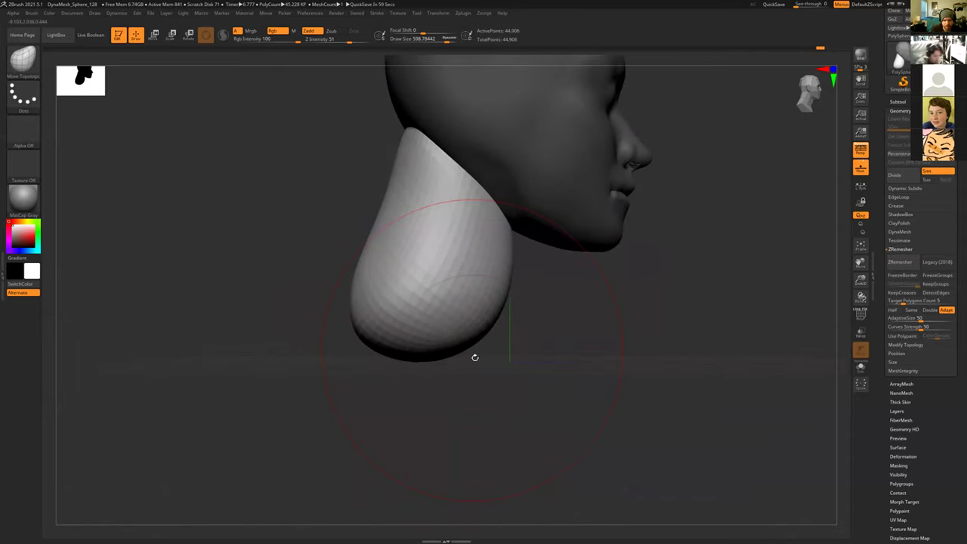
{"action": "left_click_drag", "start_coordinate": [473, 345], "coordinate": [498, 378]}
{"action": "left_click_drag", "start_coordinate": [512, 304], "coordinate": [505, 317]}
{"action": "mouse_move", "coordinate": [511, 223]}
{"action": "left_mouse_down"}
{"action": "mouse_move", "coordinate": [492, 219]}
{"action": "mouse_move", "coordinate": [533, 235]}
{"action": "left_mouse_up"}
{"action": "left_click_drag", "start_coordinate": [557, 276], "coordinate": [563, 278]}
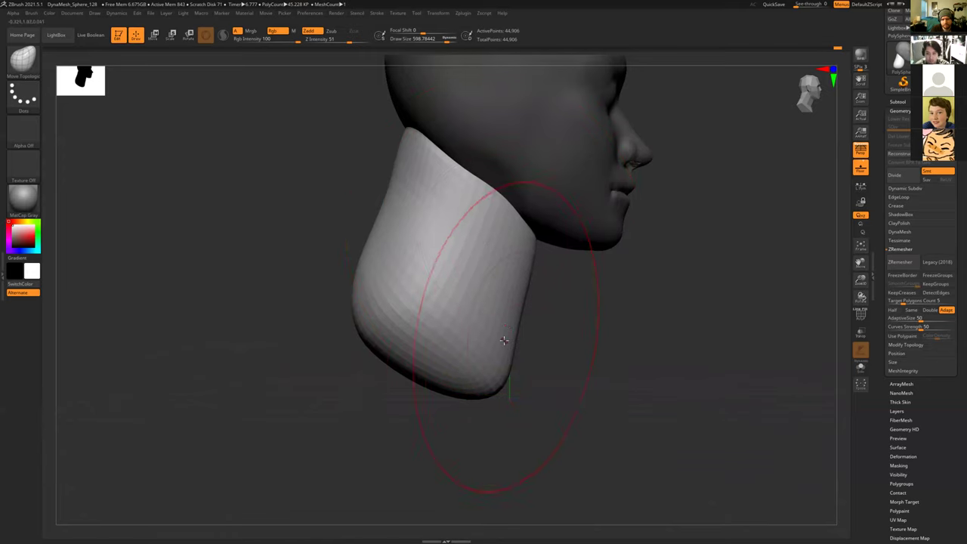
Step: Adjust the sides of the neck toward its base, working from the back and front views
{"action": "mouse_move", "coordinate": [494, 408]}
{"action": "left_mouse_down"}
{"action": "mouse_move", "coordinate": [415, 413]}
{"action": "mouse_move", "coordinate": [447, 399]}
{"action": "mouse_move", "coordinate": [400, 346]}
{"action": "left_mouse_up"}
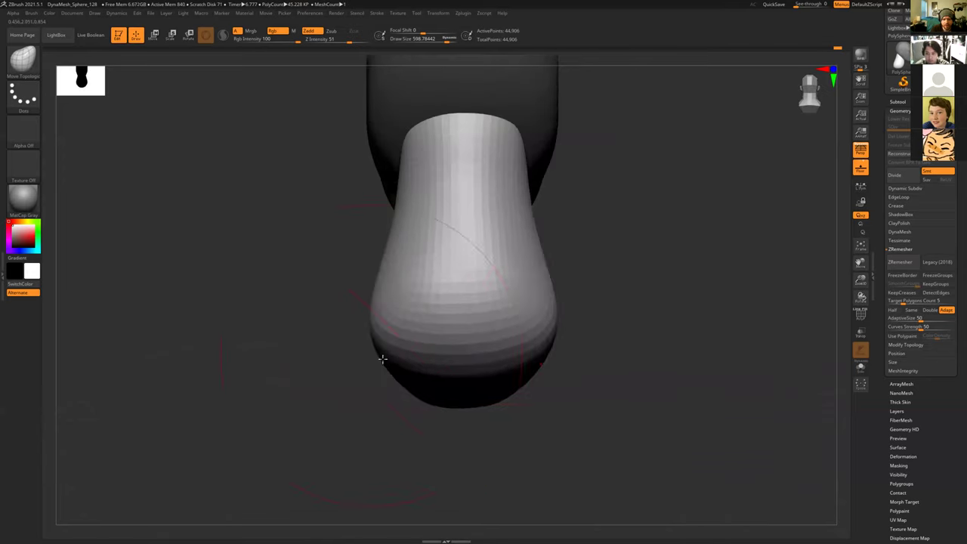
{"action": "mouse_move", "coordinate": [367, 319]}
{"action": "left_mouse_down"}
{"action": "mouse_move", "coordinate": [396, 313]}
{"action": "mouse_move", "coordinate": [574, 371]}
{"action": "mouse_move", "coordinate": [552, 354]}
{"action": "mouse_move", "coordinate": [581, 325]}
{"action": "left_mouse_up"}
{"action": "mouse_move", "coordinate": [557, 267]}
{"action": "left_mouse_down", "text": "alt"}
{"action": "mouse_move", "coordinate": [576, 270]}
{"action": "mouse_move", "coordinate": [569, 234]}
{"action": "mouse_move", "coordinate": [575, 250]}
{"action": "mouse_move", "coordinate": [532, 266]}
{"action": "mouse_move", "coordinate": [477, 251]}
{"action": "mouse_move", "coordinate": [488, 254]}
{"action": "left_mouse_up", "text": "alt"}
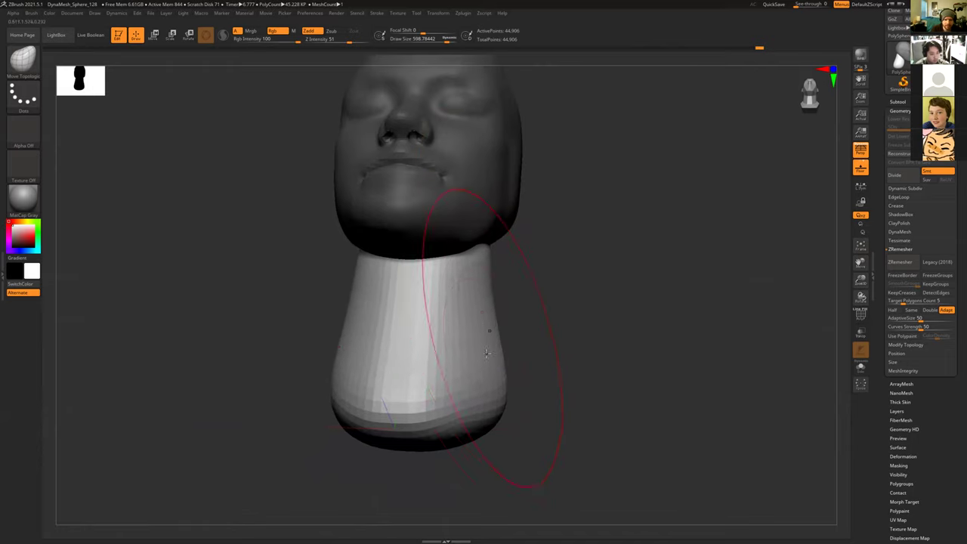
{"action": "mouse_move", "coordinate": [563, 313]}
{"action": "left_mouse_down"}
{"action": "mouse_move", "coordinate": [380, 358]}
{"action": "mouse_move", "coordinate": [346, 389]}
{"action": "mouse_move", "coordinate": [311, 380]}
{"action": "left_mouse_up"}
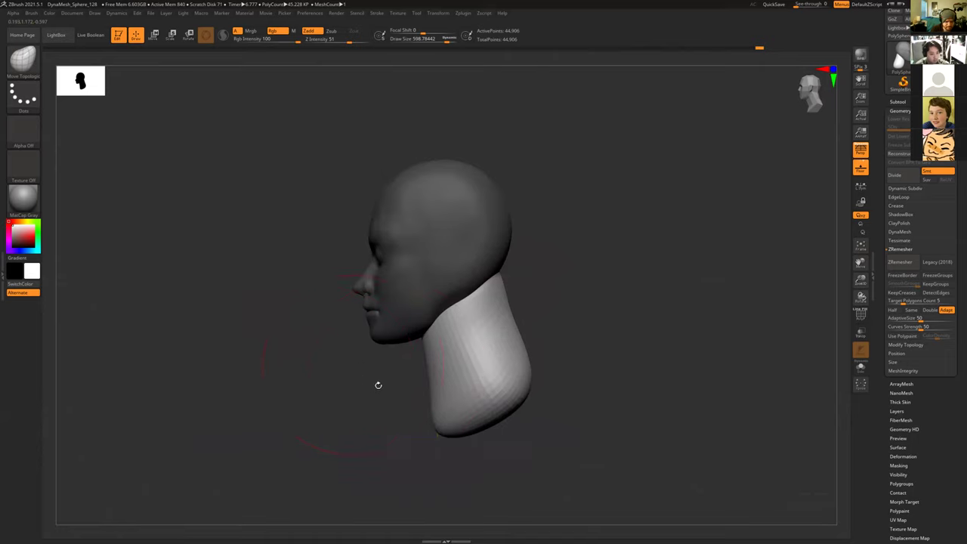
Step: Try to build up volume on the side of the neck with the ClayBuildup brush, and undo the stroke
{"action": "key", "text": "b"}
{"action": "key", "text": "c"}
{"action": "key", "text": "b"}
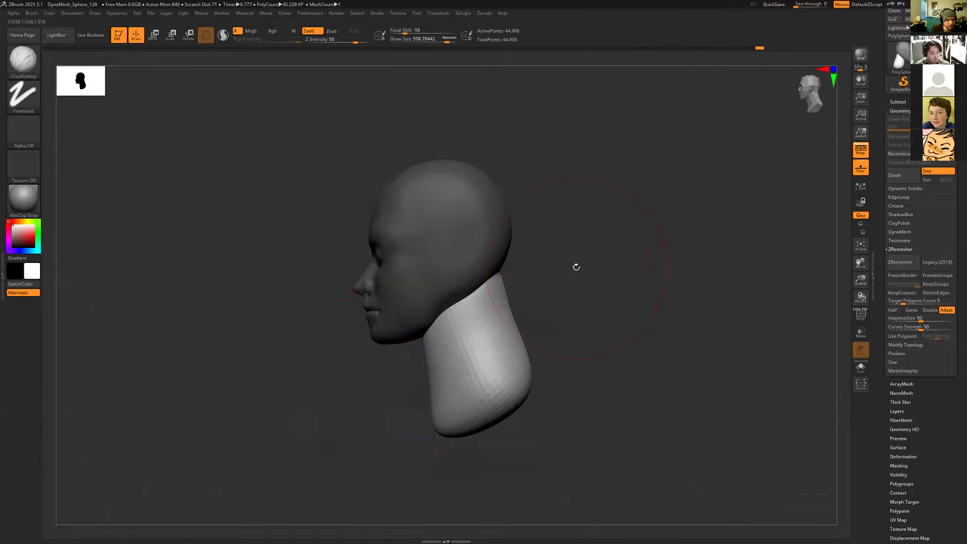
{"action": "mouse_move", "coordinate": [572, 312]}
{"action": "left_mouse_down"}
{"action": "mouse_move", "coordinate": [602, 289]}
{"action": "mouse_move", "coordinate": [559, 278]}
{"action": "mouse_move", "coordinate": [557, 237]}
{"action": "mouse_move", "coordinate": [554, 246]}
{"action": "mouse_move", "coordinate": [569, 246]}
{"action": "mouse_move", "coordinate": [552, 287]}
{"action": "left_mouse_up"}
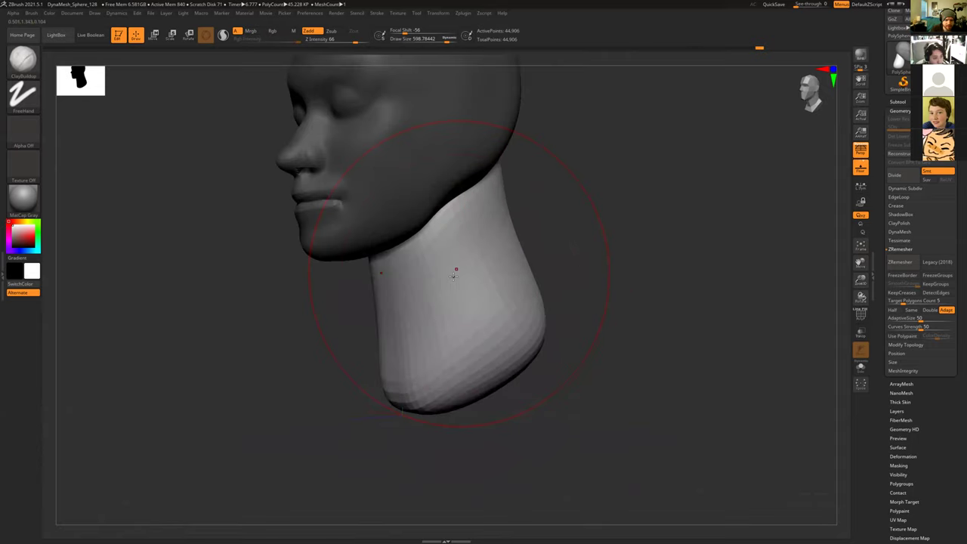
{"action": "mouse_move", "coordinate": [471, 230]}
{"action": "left_mouse_down"}
{"action": "mouse_move", "coordinate": [419, 209]}
{"action": "mouse_move", "coordinate": [507, 237]}
{"action": "mouse_move", "coordinate": [453, 219]}
{"action": "mouse_move", "coordinate": [511, 271]}
{"action": "left_mouse_up"}
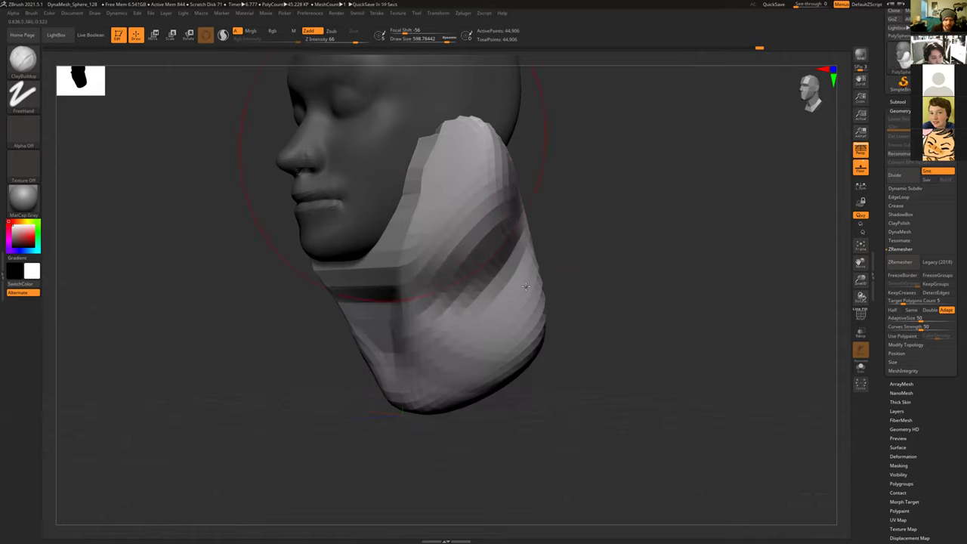
{"action": "key", "text": "ctrl+z"}
Step: Reduce the draw size to about 231 and mask the upper part of the neck
{"action": "mouse_move", "coordinate": [622, 232]}
{"action": "left_mouse_down"}
{"action": "mouse_move", "coordinate": [593, 244]}
{"action": "mouse_move", "coordinate": [632, 327]}
{"action": "mouse_move", "coordinate": [596, 296]}
{"action": "mouse_move", "coordinate": [393, 237]}
{"action": "left_mouse_up"}
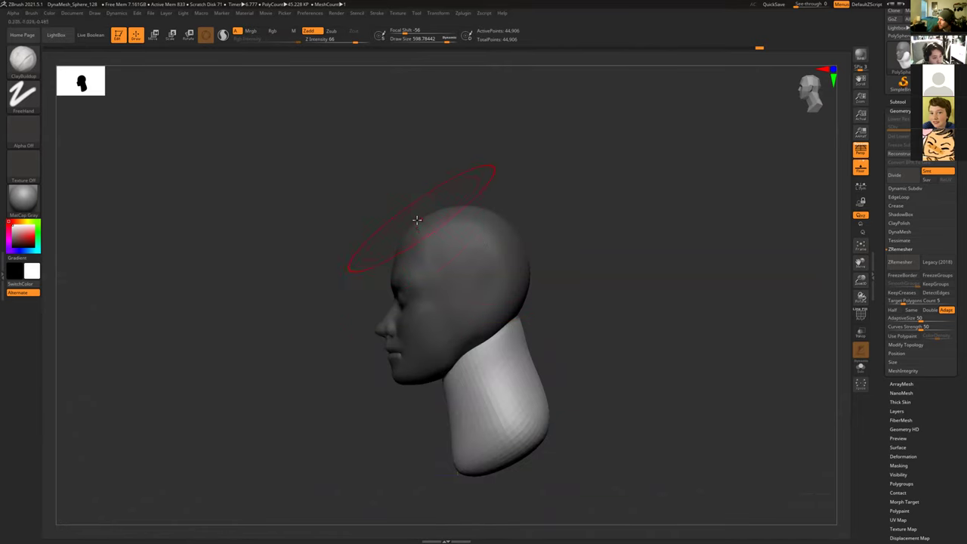
{"action": "left_click_drag", "start_coordinate": [289, 238], "coordinate": [409, 158], "text": "alt"}
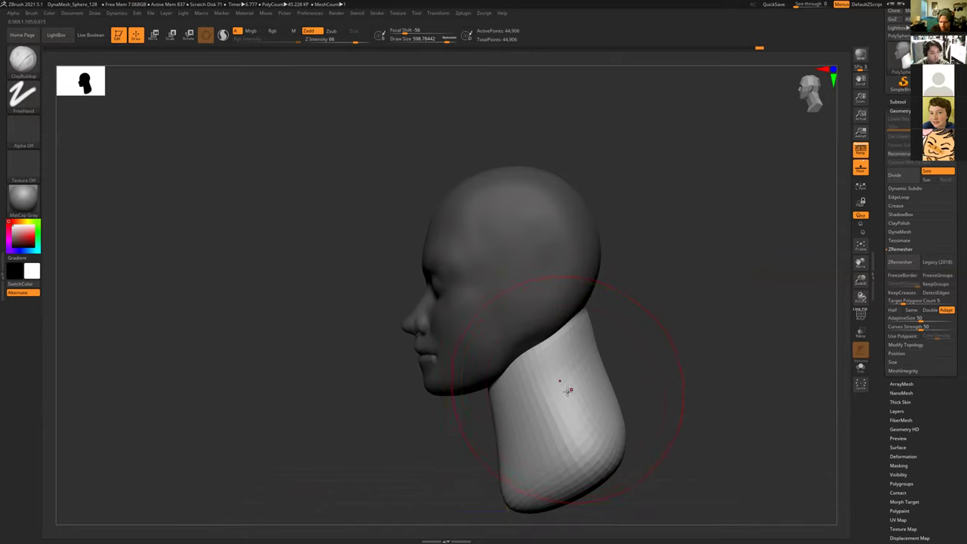
{"action": "key", "text": "s"}
{"action": "left_click_drag", "start_coordinate": [569, 396], "coordinate": [556, 395]}
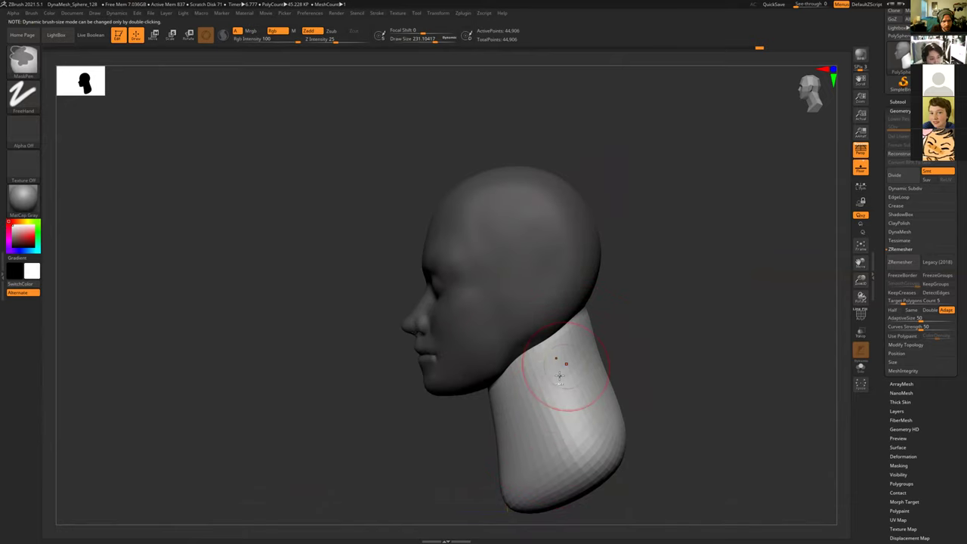
{"action": "key", "text": "ctrl"}
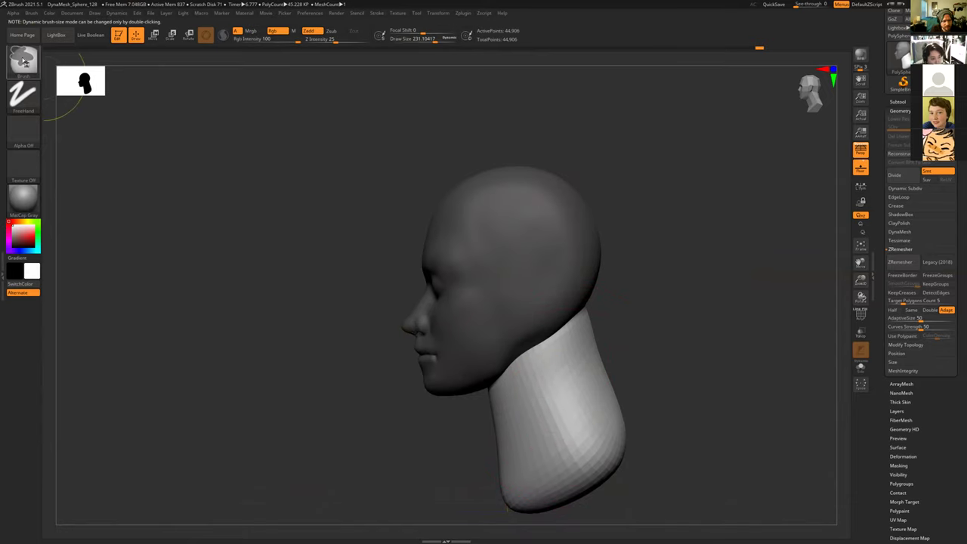
{"action": "mouse_move", "coordinate": [578, 391]}
{"action": "left_mouse_down", "text": "ctrl"}
{"action": "mouse_move", "coordinate": [538, 408]}
{"action": "mouse_move", "coordinate": [523, 380]}
{"action": "mouse_move", "coordinate": [574, 363]}
{"action": "mouse_move", "coordinate": [506, 389]}
{"action": "mouse_move", "coordinate": [532, 389]}
{"action": "mouse_move", "coordinate": [547, 361]}
{"action": "left_mouse_up", "text": "ctrl"}
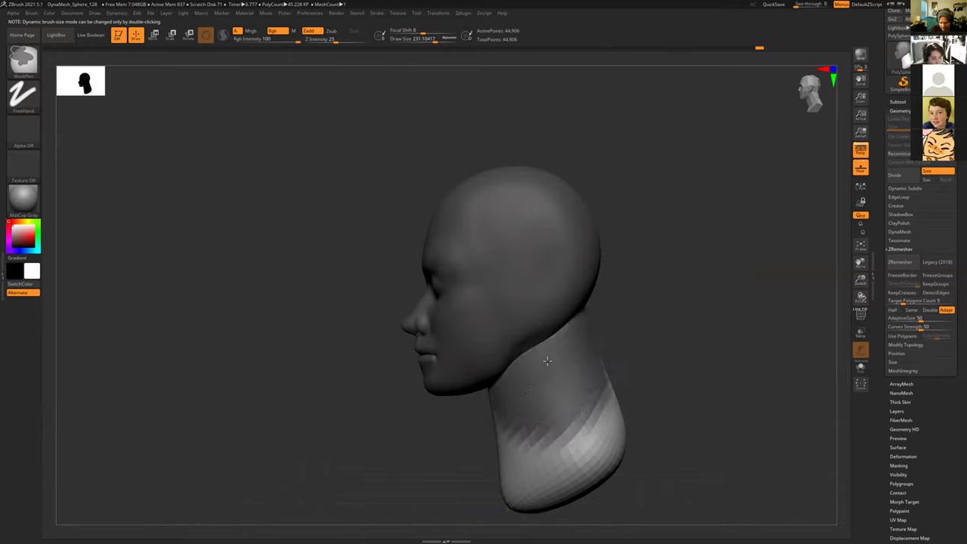
Step: Try to sculpt the unmasked lower part of the neck, and undo the change
{"action": "mouse_move", "coordinate": [447, 461]}
{"action": "left_mouse_down"}
{"action": "mouse_move", "coordinate": [579, 432]}
{"action": "mouse_move", "coordinate": [521, 453]}
{"action": "mouse_move", "coordinate": [551, 461]}
{"action": "mouse_move", "coordinate": [505, 435]}
{"action": "left_mouse_up"}
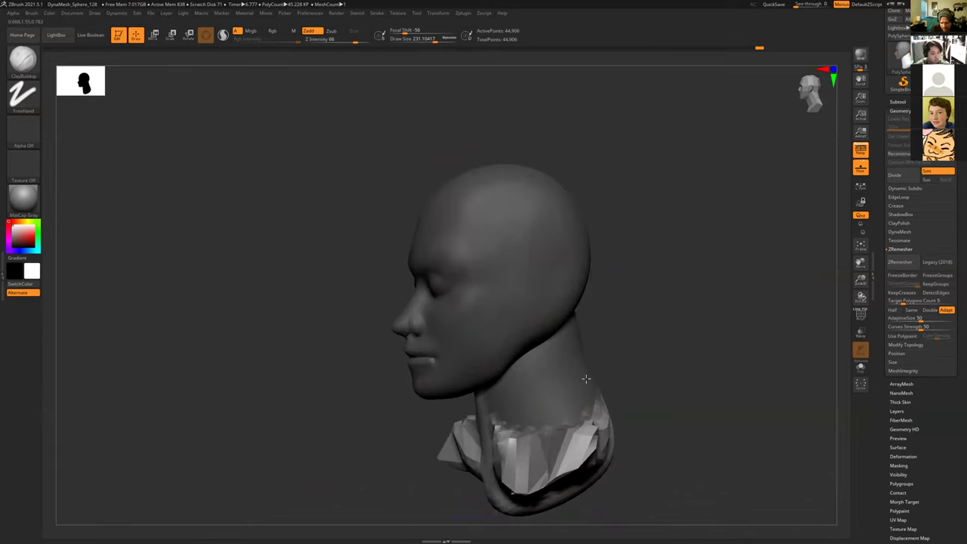
{"action": "left_click_drag", "start_coordinate": [609, 326], "coordinate": [521, 326]}
{"action": "key", "text": "ctrl+z"}
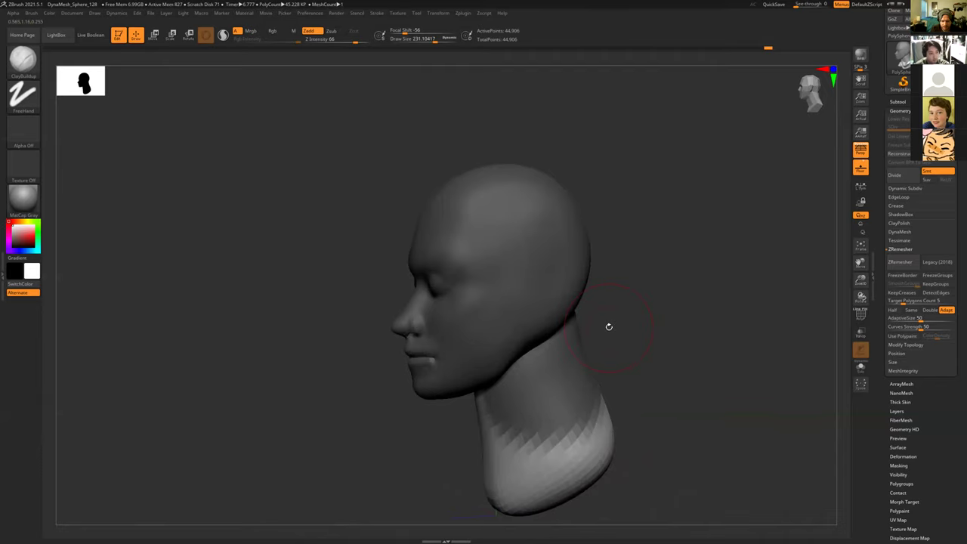
Step: Clear the mask from the whole model and paint a mask over the upper neck beneath the skull and jaw
{"action": "left_click_drag", "start_coordinate": [671, 360], "coordinate": [565, 279]}
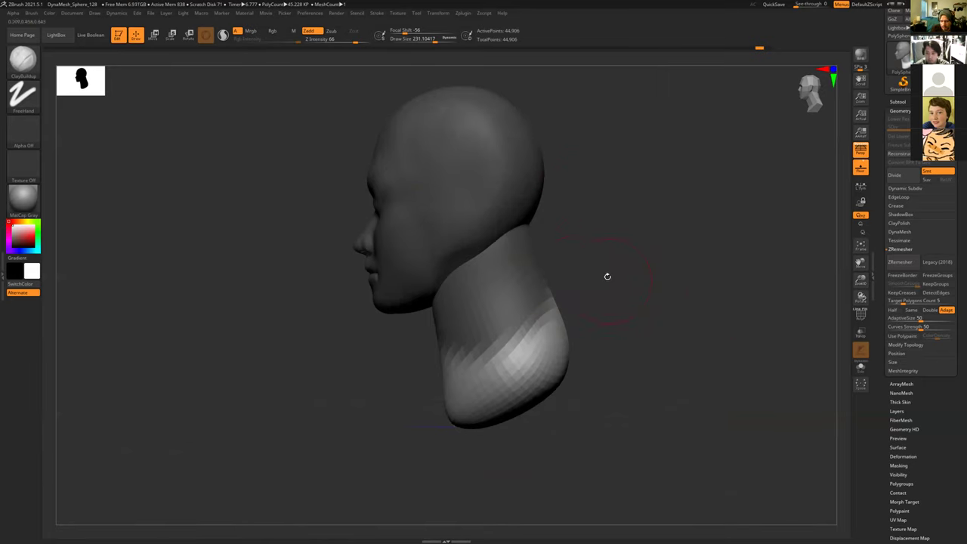
{"action": "mouse_move", "coordinate": [599, 221]}
{"action": "left_mouse_down", "text": "ctrl"}
{"action": "mouse_move", "coordinate": [656, 377]}
{"action": "mouse_move", "coordinate": [677, 403]}
{"action": "left_mouse_up", "text": "ctrl"}
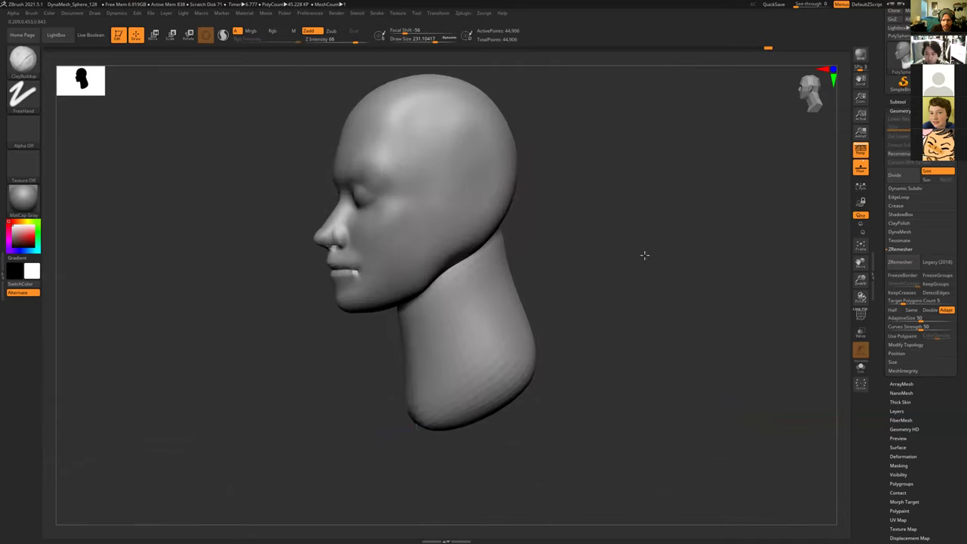
{"action": "mouse_move", "coordinate": [476, 309]}
{"action": "left_mouse_down", "text": "ctrl"}
{"action": "mouse_move", "coordinate": [484, 288]}
{"action": "mouse_move", "coordinate": [461, 325]}
{"action": "mouse_move", "coordinate": [492, 313]}
{"action": "left_mouse_up", "text": "ctrl"}
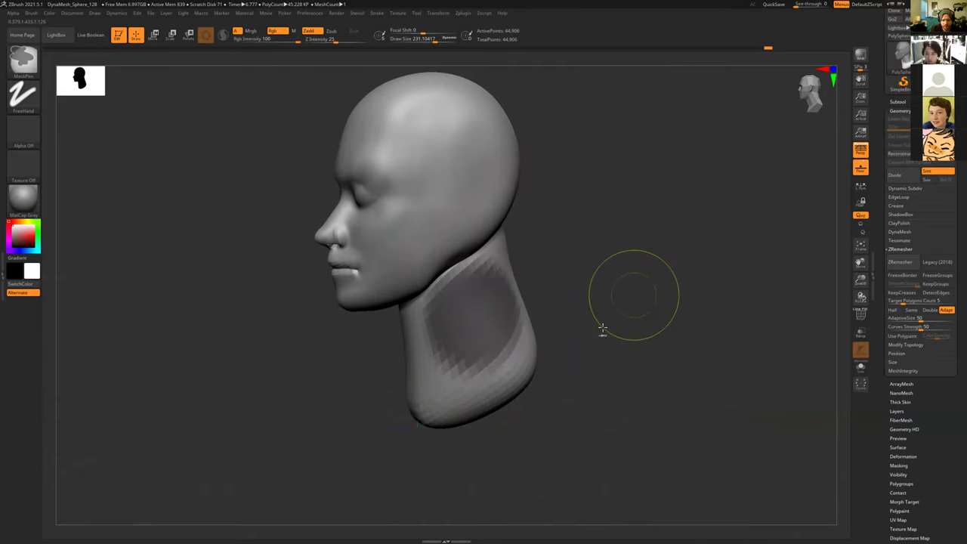
{"action": "left_click_drag", "start_coordinate": [617, 264], "coordinate": [693, 405], "text": "ctrl"}
{"action": "left_click_drag", "start_coordinate": [643, 318], "coordinate": [636, 319]}
{"action": "mouse_move", "coordinate": [503, 274]}
{"action": "left_mouse_down", "text": "ctrl"}
{"action": "mouse_move", "coordinate": [497, 263]}
{"action": "mouse_move", "coordinate": [470, 296]}
{"action": "mouse_move", "coordinate": [461, 278]}
{"action": "left_mouse_up", "text": "ctrl"}
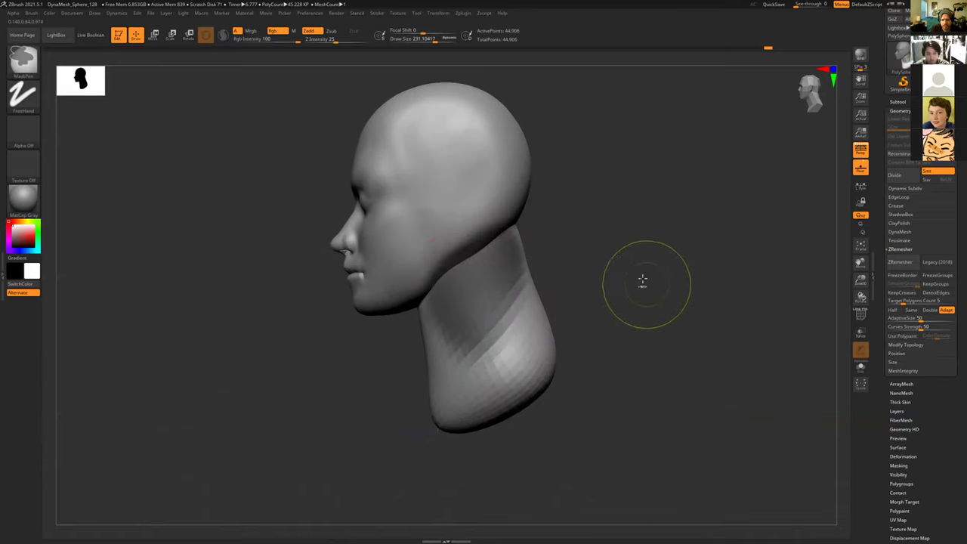
Step: Paint a mask over the upper forehead and crown, try clearing it, and undo the clearing
{"action": "left_click_drag", "start_coordinate": [626, 277], "coordinate": [593, 237]}
{"action": "left_click_drag", "start_coordinate": [354, 183], "coordinate": [362, 219]}
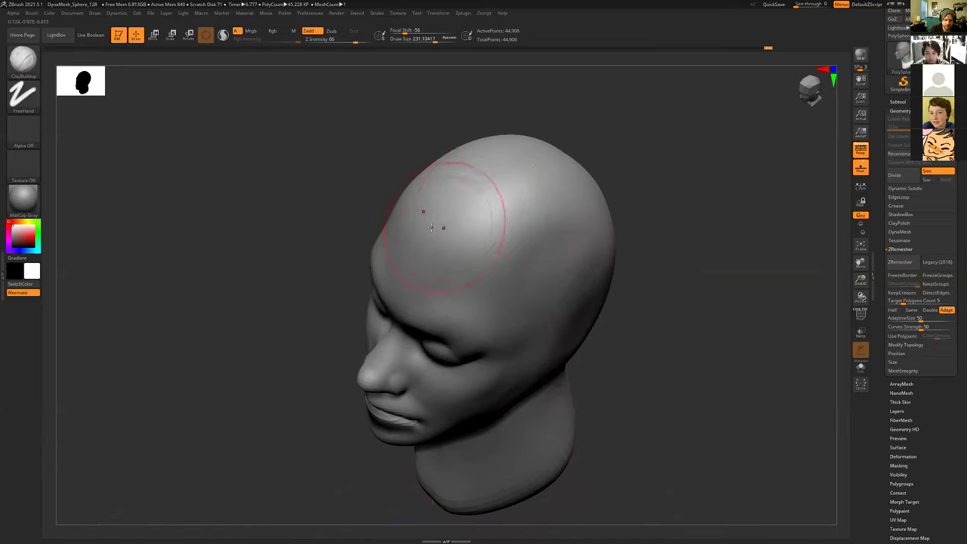
{"action": "left_click_drag", "start_coordinate": [427, 228], "coordinate": [495, 167], "text": "ctrl"}
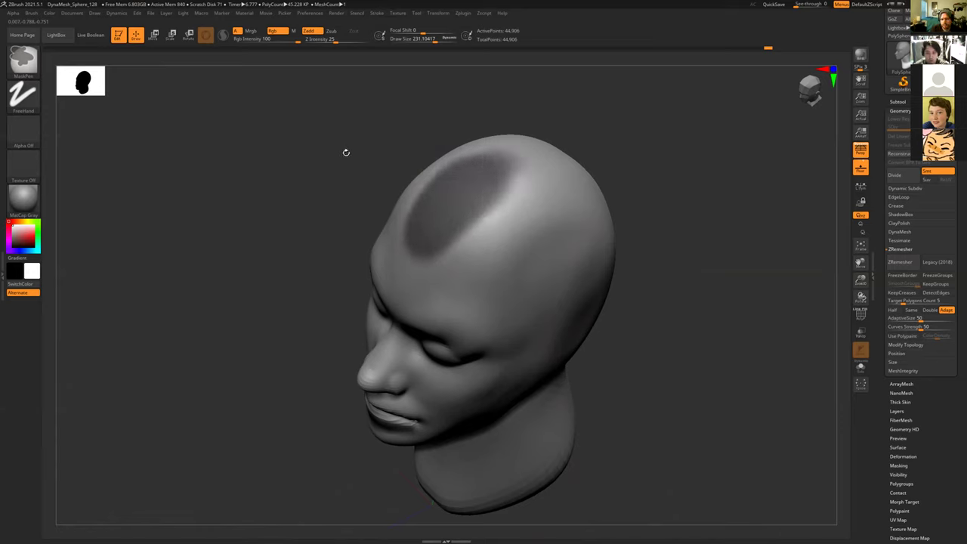
{"action": "left_click_drag", "start_coordinate": [349, 153], "coordinate": [360, 154], "text": "ctrl"}
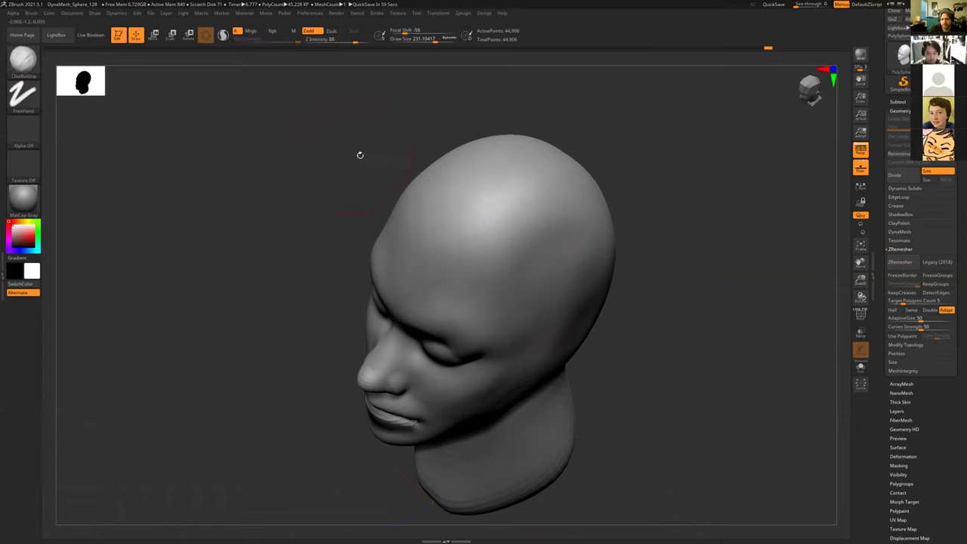
{"action": "key", "text": "ctrl+z"}
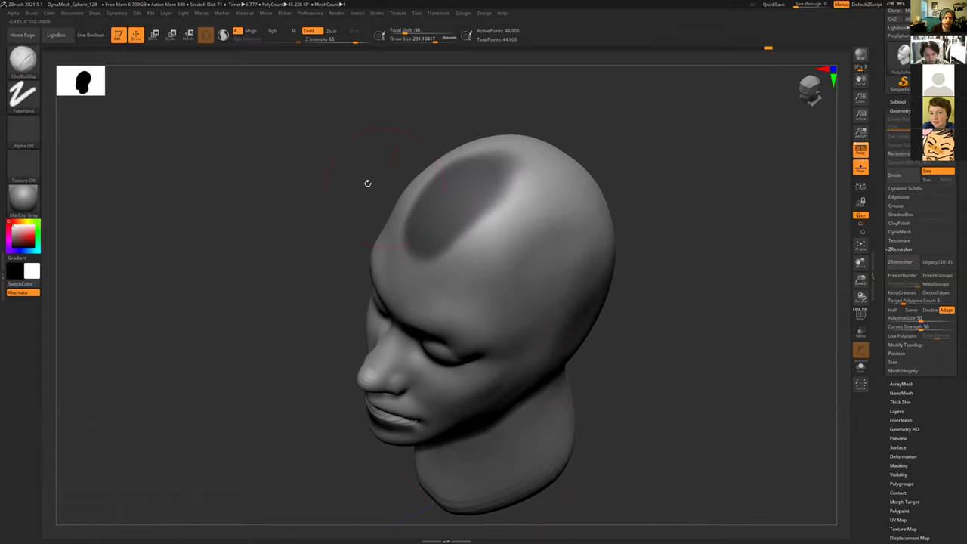
Step: Invert the mask, build up the unmasked forehead patch with ClayBuildup at a draw size of about 119, and smooth it
{"action": "left_click_drag", "start_coordinate": [359, 154], "coordinate": [453, 181]}
{"action": "mouse_move", "coordinate": [345, 185]}
{"action": "left_mouse_down"}
{"action": "mouse_move", "coordinate": [348, 196]}
{"action": "mouse_move", "coordinate": [346, 172]}
{"action": "left_mouse_up"}
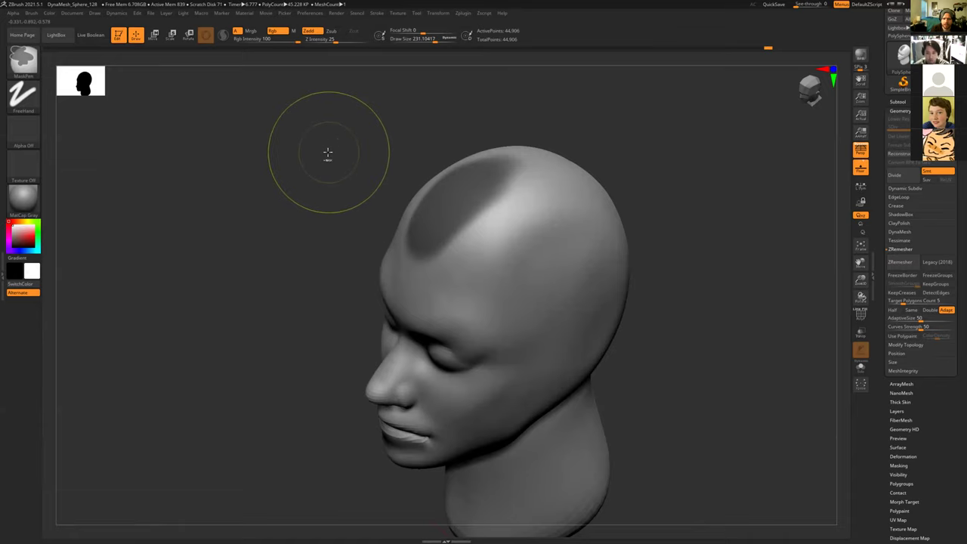
{"action": "left_click", "coordinate": [326, 151], "text": "ctrl"}
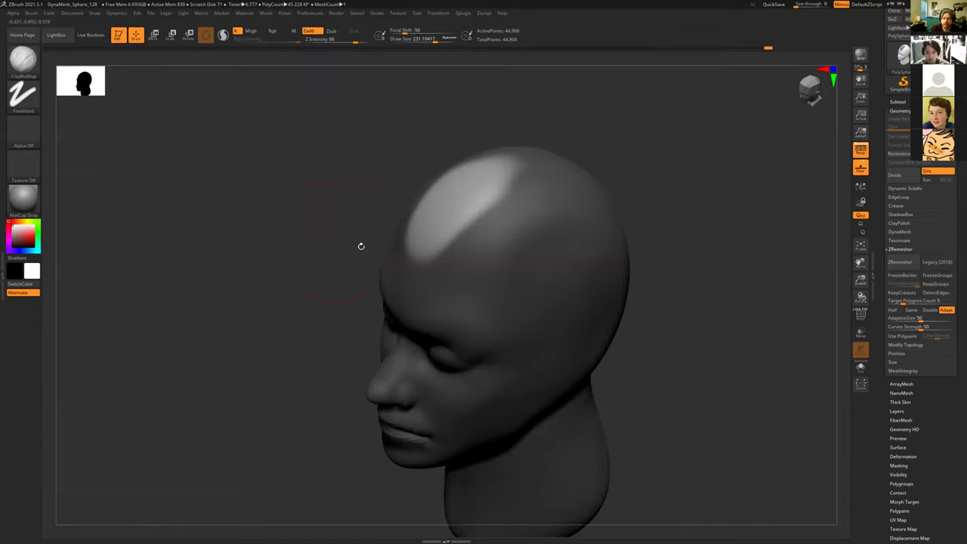
{"action": "left_click_drag", "start_coordinate": [358, 222], "coordinate": [447, 249]}
{"action": "mouse_move", "coordinate": [485, 172]}
{"action": "left_mouse_down"}
{"action": "mouse_move", "coordinate": [464, 199]}
{"action": "mouse_move", "coordinate": [490, 182]}
{"action": "mouse_move", "coordinate": [476, 177]}
{"action": "mouse_move", "coordinate": [517, 155]}
{"action": "mouse_move", "coordinate": [428, 189]}
{"action": "left_mouse_up"}
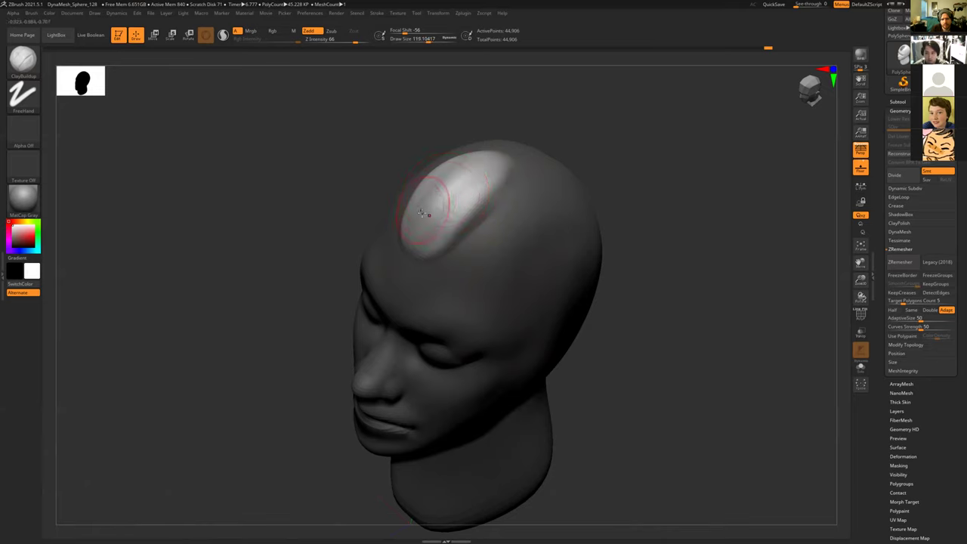
{"action": "key", "text": "shift"}
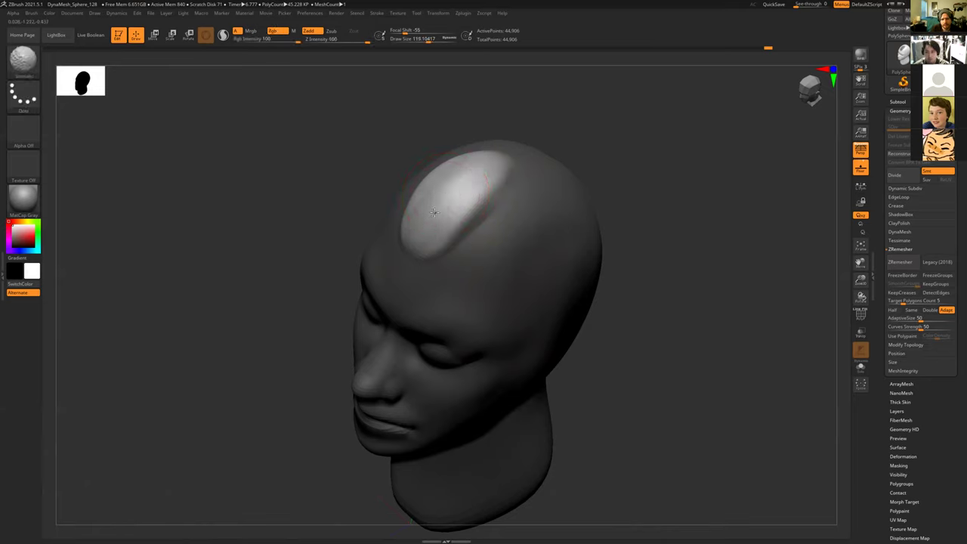
Step: Clear the mask, view the head in profile, and undo the volume added to the forehead
{"action": "mouse_move", "coordinate": [324, 154]}
{"action": "left_mouse_down", "text": "ctrl"}
{"action": "mouse_move", "coordinate": [257, 237]}
{"action": "mouse_move", "coordinate": [244, 239]}
{"action": "mouse_move", "coordinate": [250, 214]}
{"action": "mouse_move", "coordinate": [231, 305]}
{"action": "mouse_move", "coordinate": [255, 317]}
{"action": "mouse_move", "coordinate": [485, 342]}
{"action": "left_mouse_up", "text": "ctrl"}
{"action": "left_click_drag", "start_coordinate": [645, 227], "coordinate": [328, 185]}
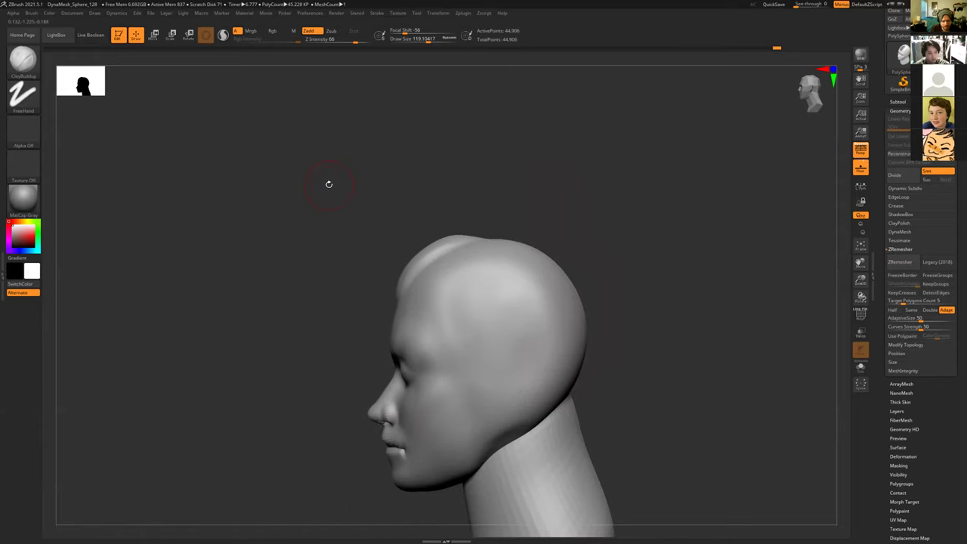
{"action": "left_click", "coordinate": [329, 185], "text": "ctrl"}
{"action": "left_click", "coordinate": [329, 184], "text": "ctrl"}
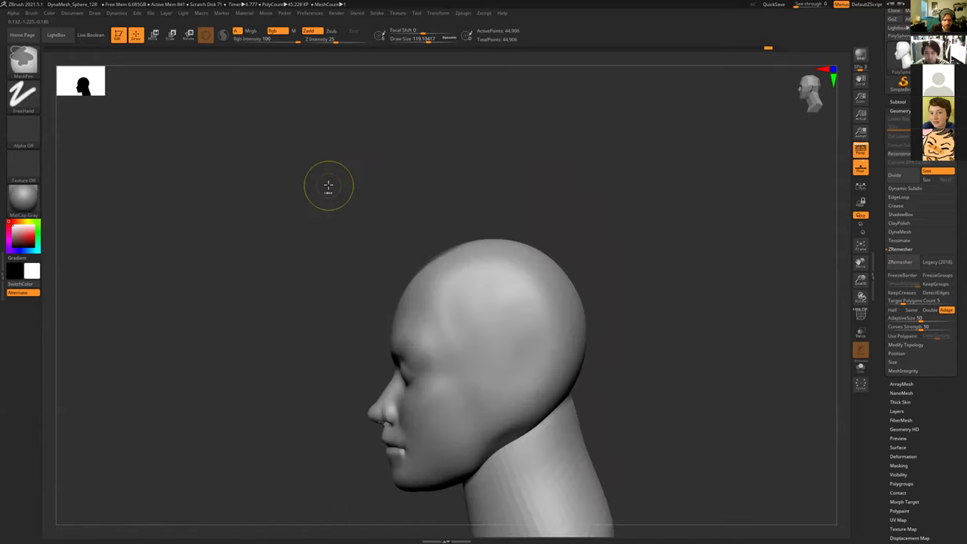
Step: Try to reshape the upper back of the neck with the Move Topological brush at a draw size of about 215, and undo it
{"action": "left_click_drag", "start_coordinate": [647, 341], "coordinate": [561, 261], "text": "alt"}
{"action": "left_click_drag", "start_coordinate": [511, 283], "coordinate": [509, 260]}
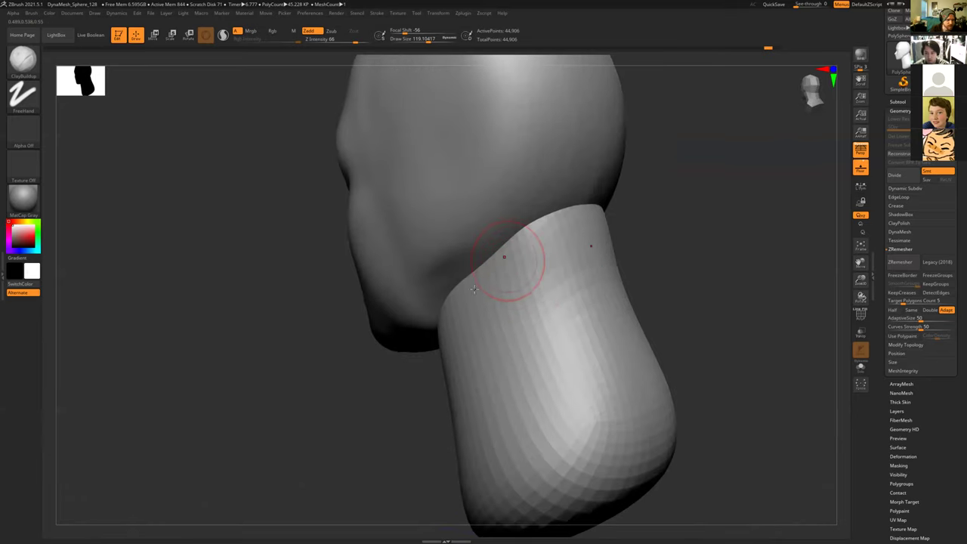
{"action": "key", "text": "b"}
{"action": "key", "text": "m"}
{"action": "key", "text": "t"}
{"action": "mouse_move", "coordinate": [352, 395]}
{"action": "left_mouse_down"}
{"action": "mouse_move", "coordinate": [262, 354]}
{"action": "mouse_move", "coordinate": [336, 351]}
{"action": "left_mouse_up"}
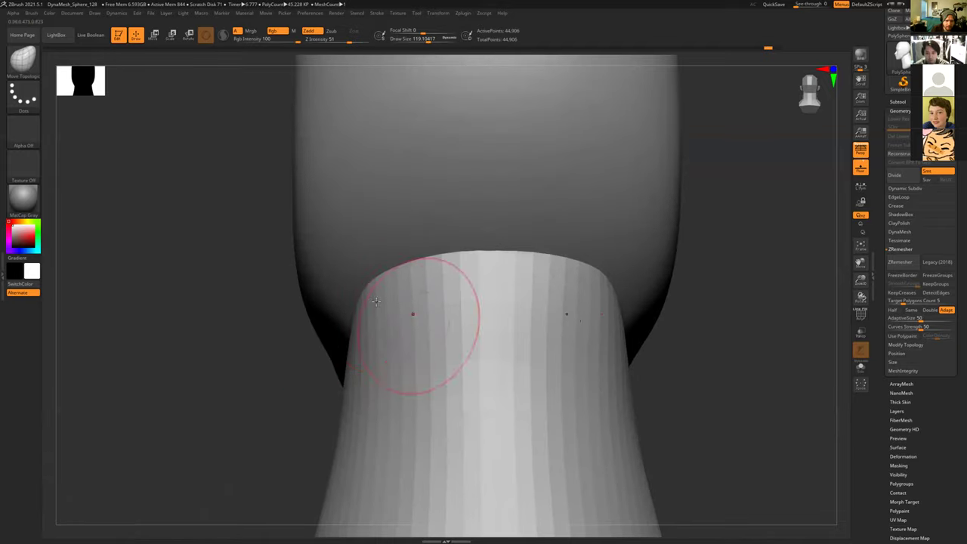
{"action": "key", "text": "s"}
{"action": "mouse_move", "coordinate": [371, 293]}
{"action": "left_mouse_down"}
{"action": "mouse_move", "coordinate": [416, 296]}
{"action": "mouse_move", "coordinate": [396, 392]}
{"action": "mouse_move", "coordinate": [363, 284]}
{"action": "mouse_move", "coordinate": [375, 269]}
{"action": "left_mouse_up"}
{"action": "key", "text": "ctrl+z"}
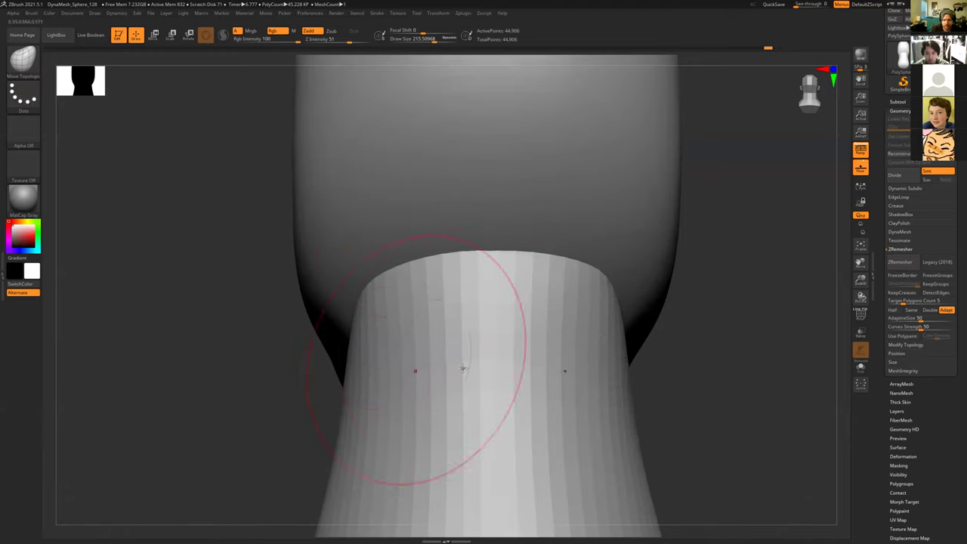
Step: Open the subtool settings and examine the junction between neck and skull from behind
{"action": "left_click", "coordinate": [897, 102]}
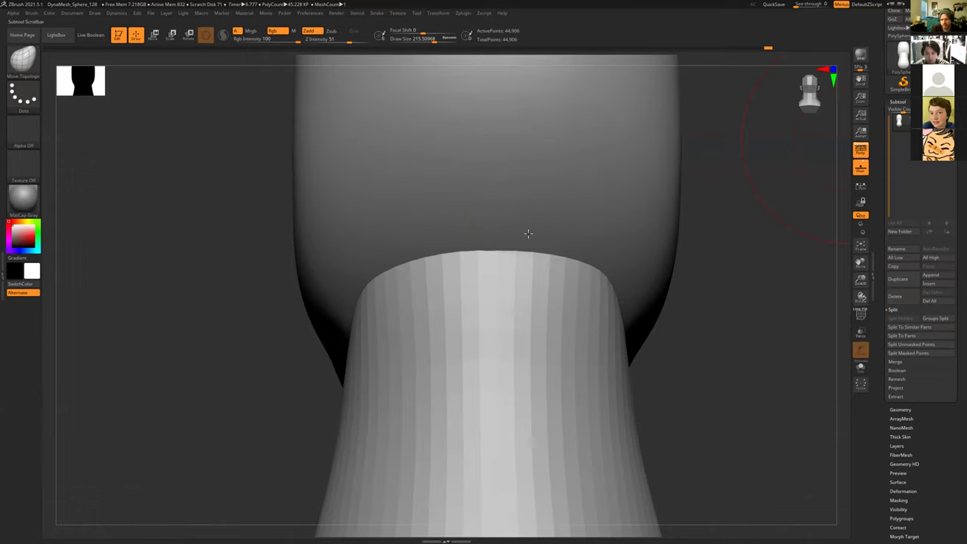
{"action": "mouse_move", "coordinate": [211, 339]}
{"action": "left_mouse_down"}
{"action": "mouse_move", "coordinate": [229, 343]}
{"action": "mouse_move", "coordinate": [155, 176]}
{"action": "left_mouse_up"}
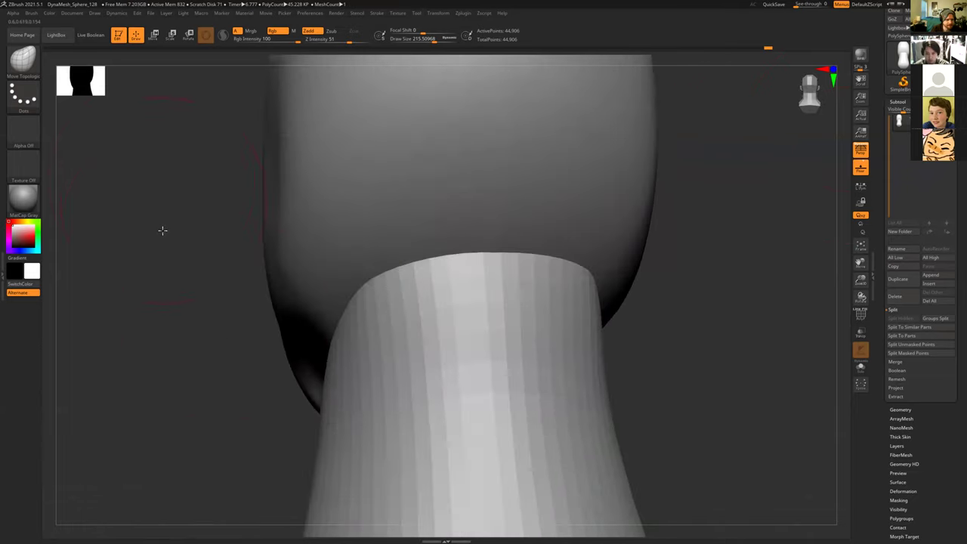
{"action": "left_click_drag", "start_coordinate": [162, 230], "coordinate": [178, 228]}
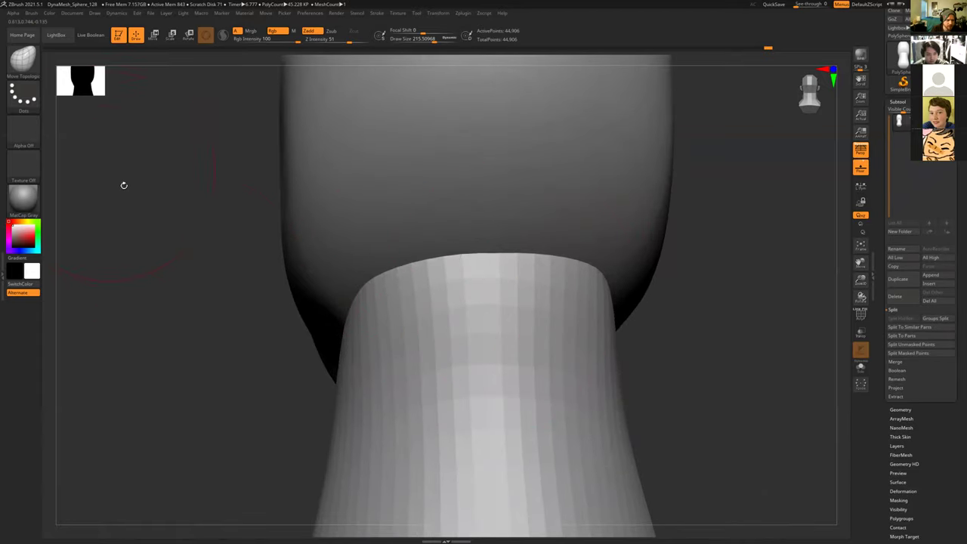
{"action": "left_click_drag", "start_coordinate": [268, 357], "coordinate": [642, 340], "text": "alt"}
{"action": "mouse_move", "coordinate": [580, 287]}
{"action": "left_mouse_down"}
{"action": "mouse_move", "coordinate": [531, 294]}
{"action": "mouse_move", "coordinate": [282, 222]}
{"action": "mouse_move", "coordinate": [345, 227]}
{"action": "left_mouse_up"}
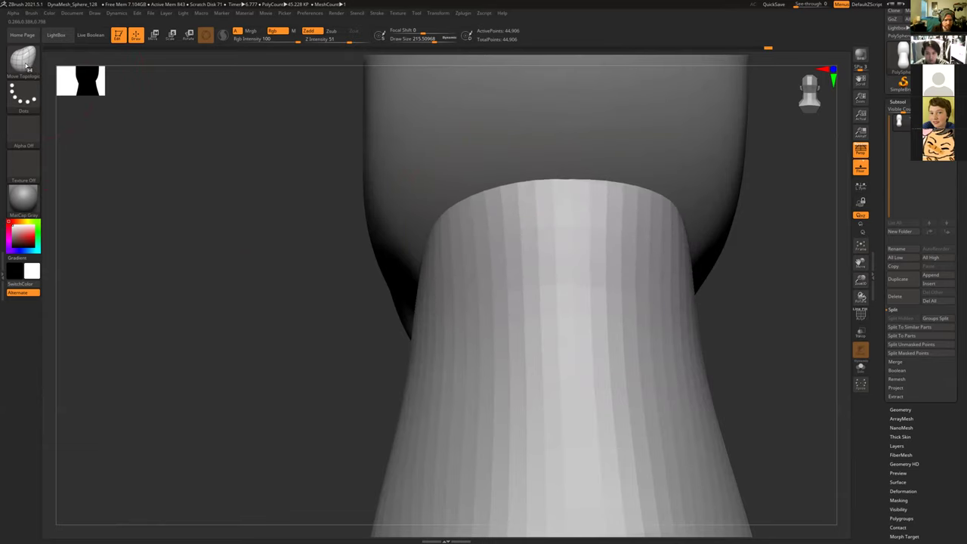
Step: Try to pull the sides of the upper neck outward with the Move brush, compare before and after, and undo the stroke
{"action": "left_click", "coordinate": [25, 60]}
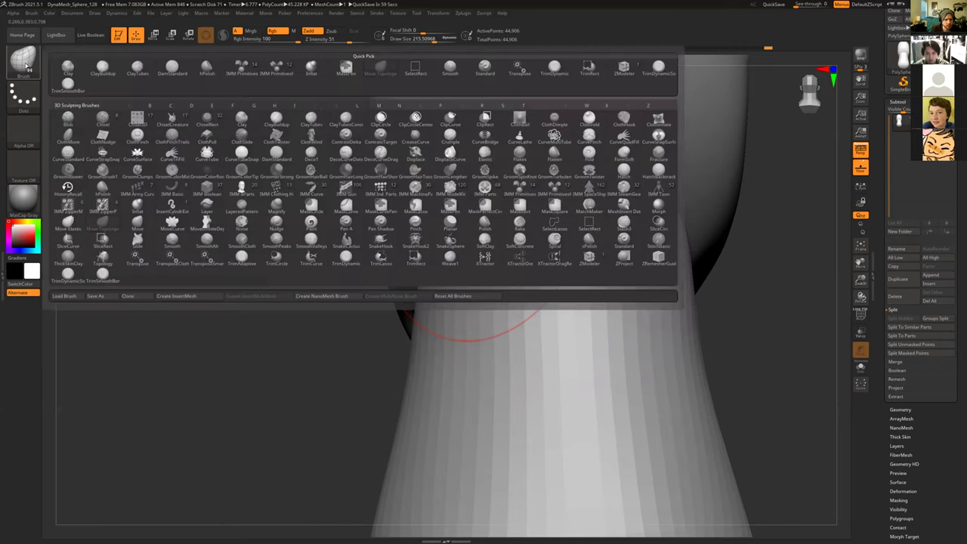
{"action": "left_click", "coordinate": [138, 234]}
{"action": "mouse_move", "coordinate": [468, 203]}
{"action": "left_mouse_down"}
{"action": "mouse_move", "coordinate": [375, 205]}
{"action": "mouse_move", "coordinate": [328, 237]}
{"action": "mouse_move", "coordinate": [266, 256]}
{"action": "left_mouse_up"}
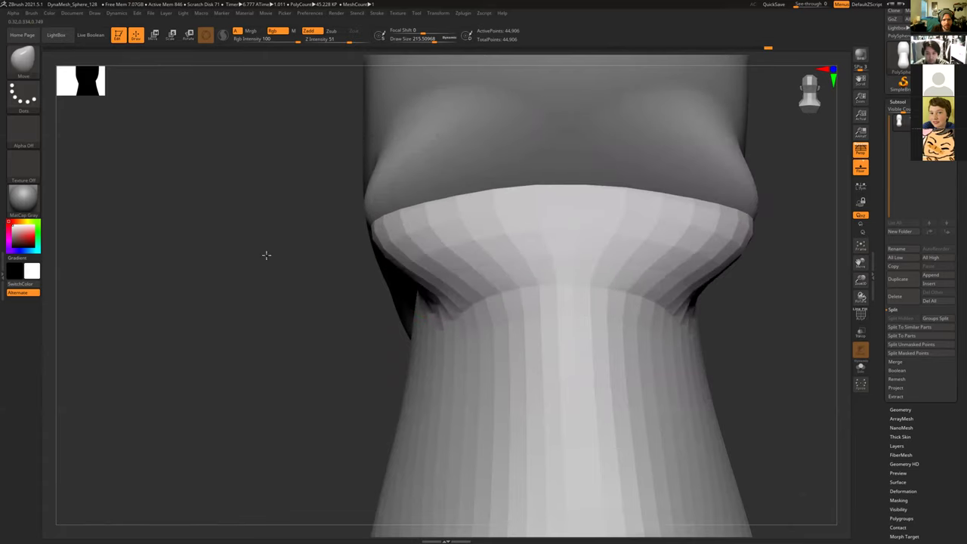
{"action": "key", "text": "ctrl+z"}
{"action": "key", "text": "ctrl+shift+z"}
{"action": "key", "text": "ctrl+z"}
{"action": "key", "text": "ctrl+shift+z"}
{"action": "key", "text": "ctrl+z"}
{"action": "key", "text": "ctrl+shift+z"}
{"action": "key", "text": "ctrl+z"}
Step: Try another Move brush stroke along the neck's upper edge beneath the skull, and undo it
{"action": "left_click_drag", "start_coordinate": [516, 223], "coordinate": [417, 213]}
{"action": "key", "text": "ctrl+z"}
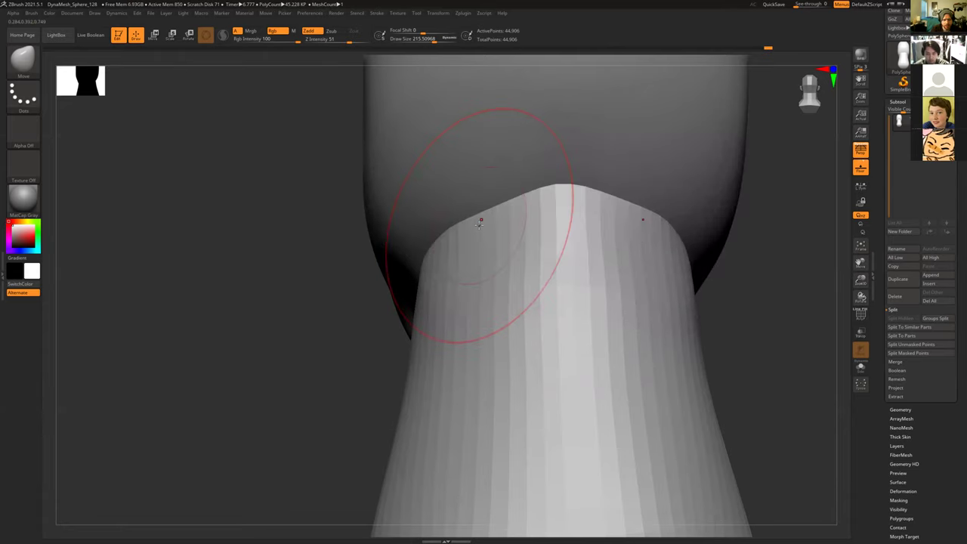
{"action": "key", "text": "ctrl+z"}
{"action": "key", "text": "ctrl+z"}
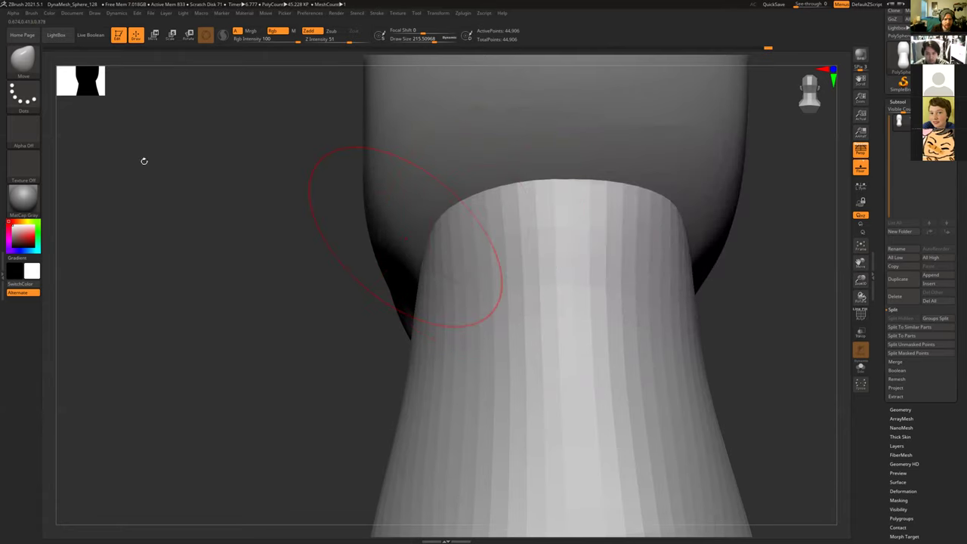
Step: Switch back to the Move Topological brush and frame the whole head and neck
{"action": "left_click", "coordinate": [23, 60]}
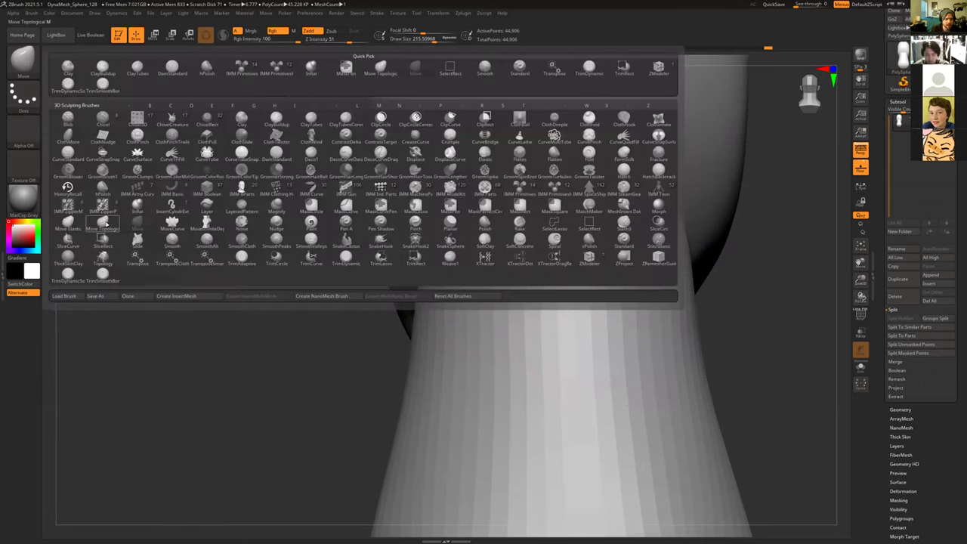
{"action": "left_click", "coordinate": [102, 222]}
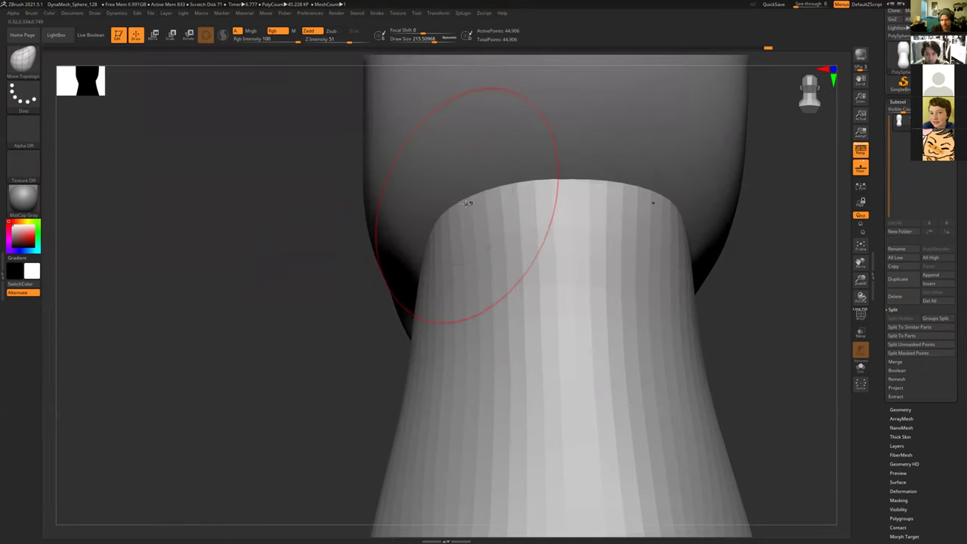
{"action": "key", "text": "ctrl"}
{"action": "left_click_drag", "start_coordinate": [269, 279], "coordinate": [533, 300], "text": "alt"}
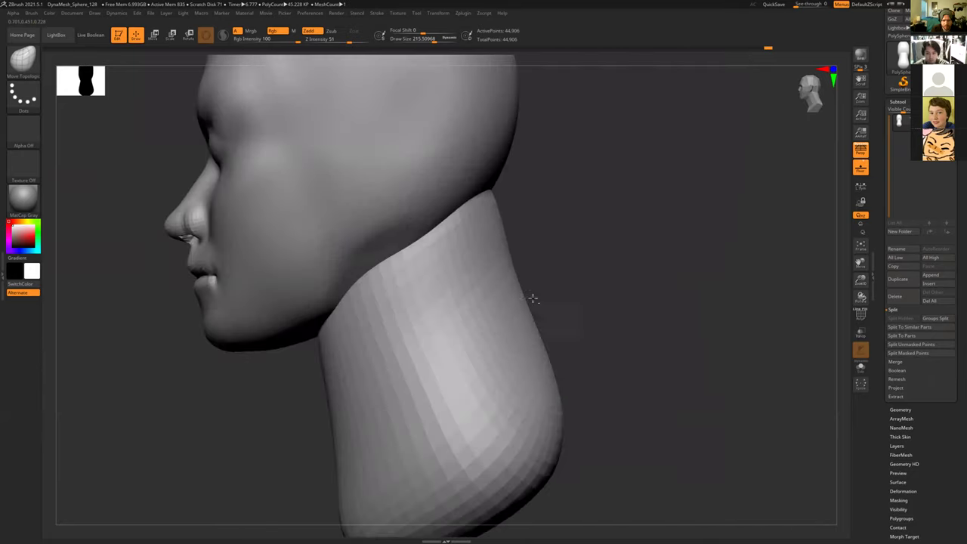
{"action": "mouse_move", "coordinate": [566, 250]}
{"action": "left_mouse_down", "text": "alt"}
{"action": "mouse_move", "coordinate": [543, 209]}
{"action": "mouse_move", "coordinate": [585, 234]}
{"action": "mouse_move", "coordinate": [626, 212]}
{"action": "mouse_move", "coordinate": [583, 219]}
{"action": "mouse_move", "coordinate": [610, 231]}
{"action": "mouse_move", "coordinate": [597, 224]}
{"action": "mouse_move", "coordinate": [515, 278]}
{"action": "left_mouse_up", "text": "alt"}
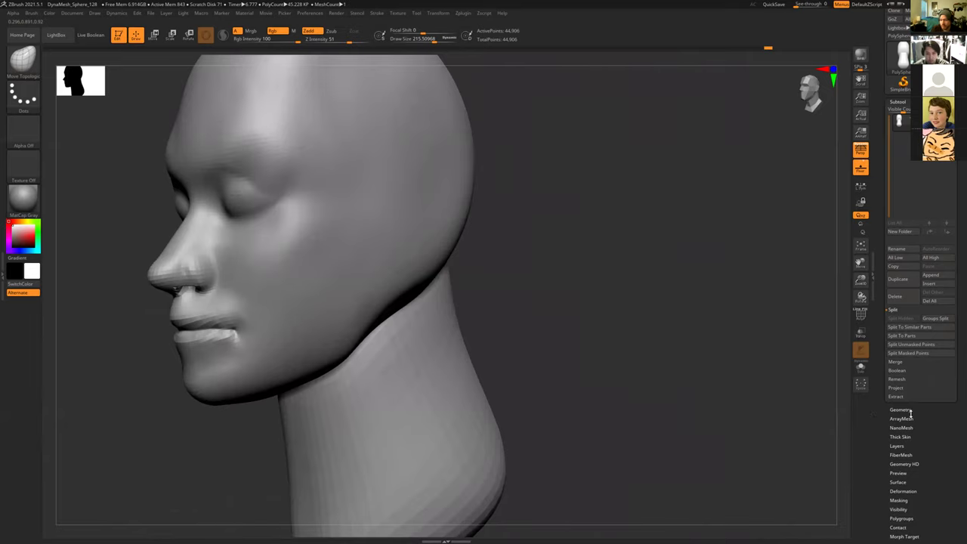
{"action": "key", "text": "f"}
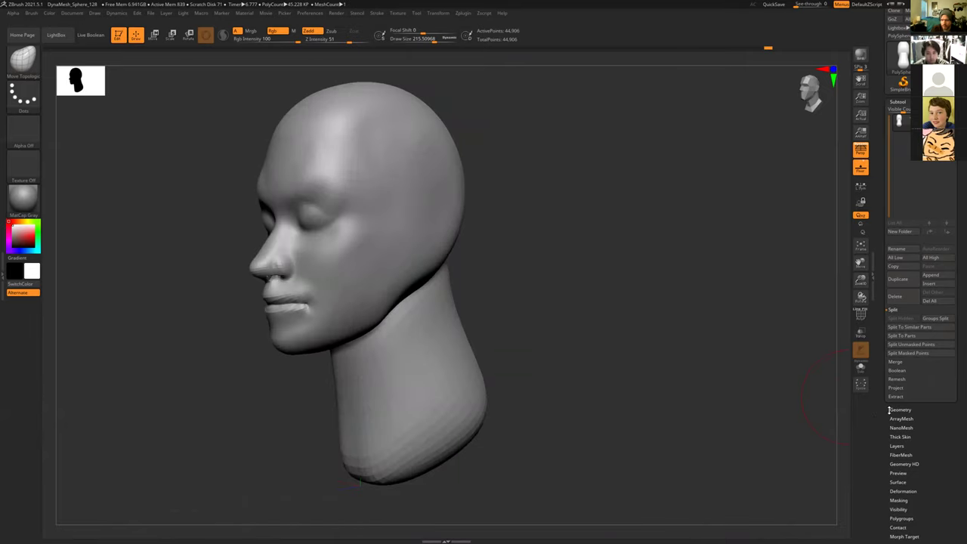
Step: Remesh the head and neck into one continuous surface with DynaMesh at resolution 128
{"action": "left_click", "coordinate": [899, 410]}
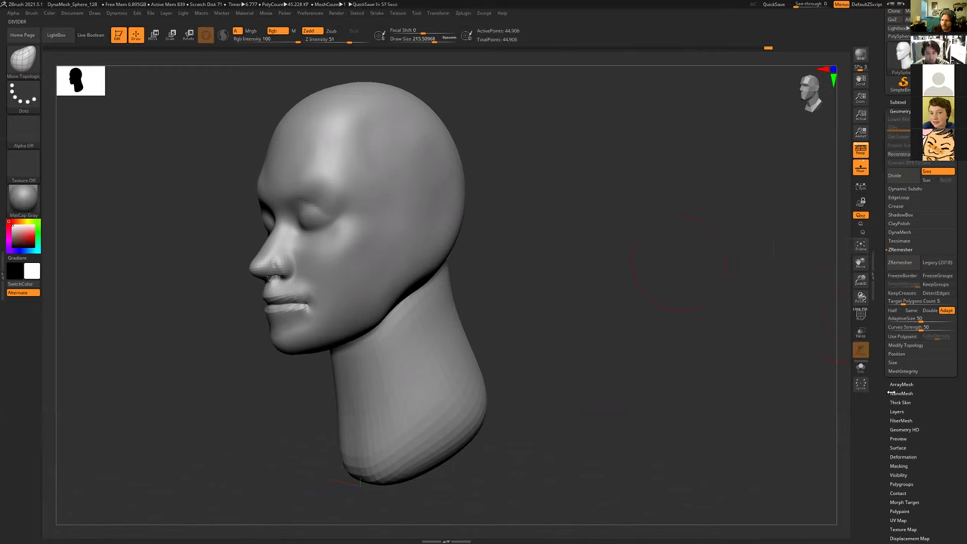
{"action": "scroll", "coordinate": [907, 450], "scroll_direction": "down", "scroll_amount": 5}
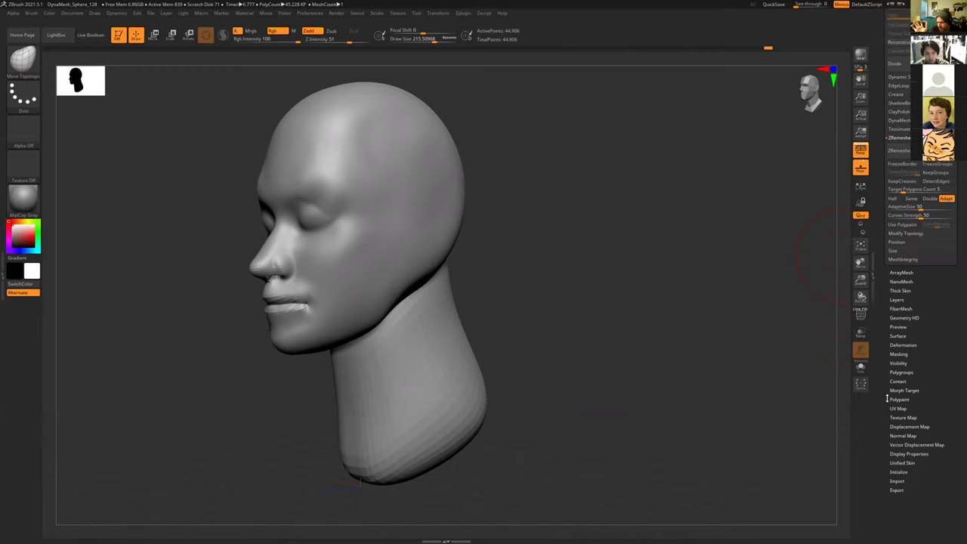
{"action": "scroll", "coordinate": [914, 411], "scroll_direction": "down", "scroll_amount": 1}
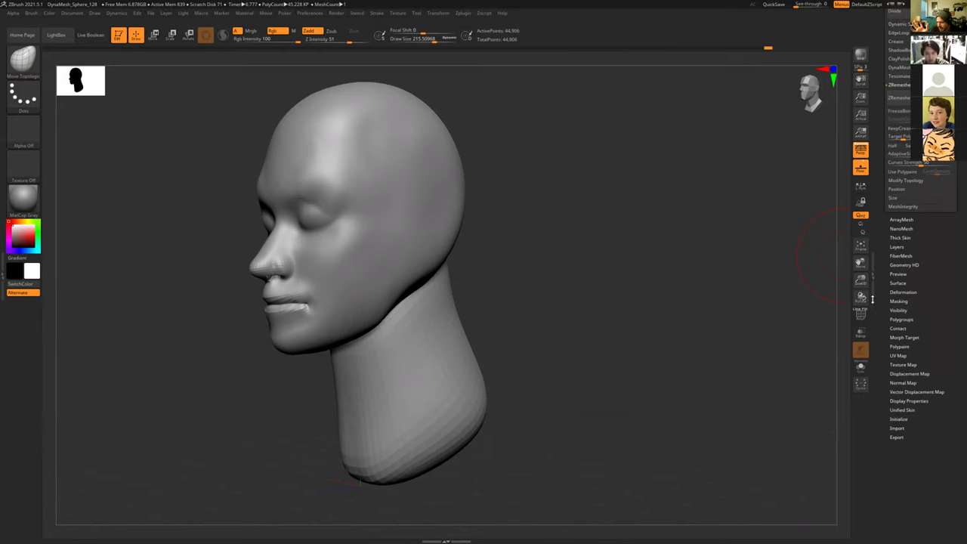
{"action": "scroll", "coordinate": [872, 299], "scroll_direction": "up", "scroll_amount": 7}
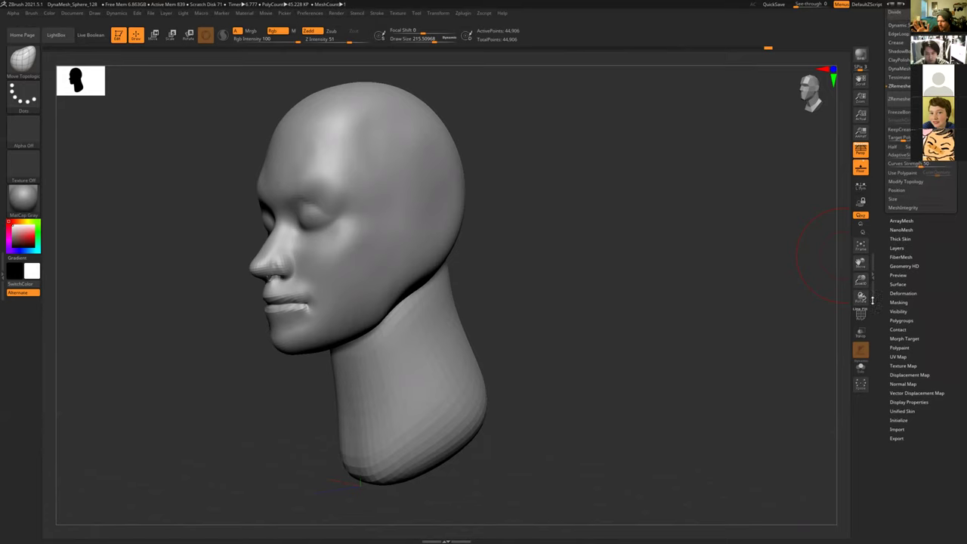
{"action": "scroll", "coordinate": [875, 298], "scroll_direction": "down", "scroll_amount": 1}
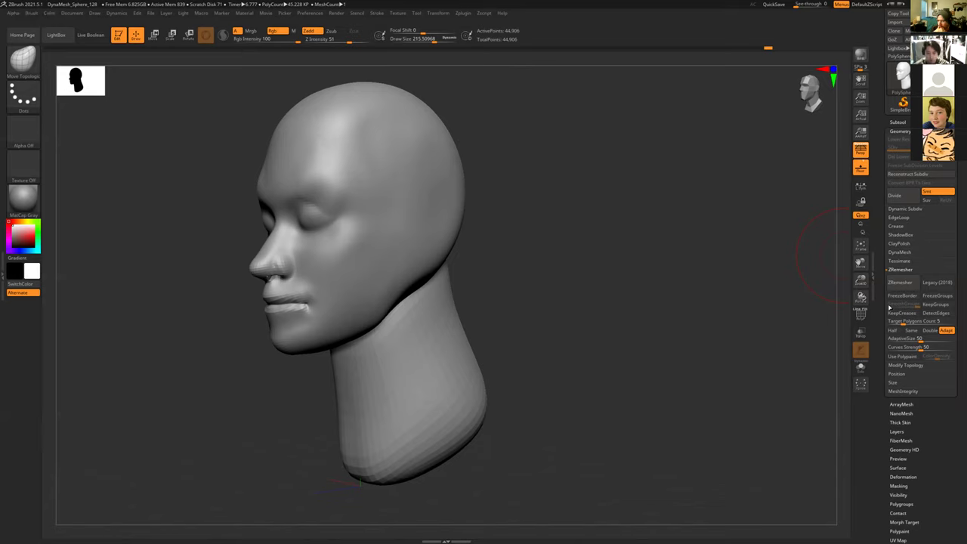
{"action": "left_click", "coordinate": [895, 253]}
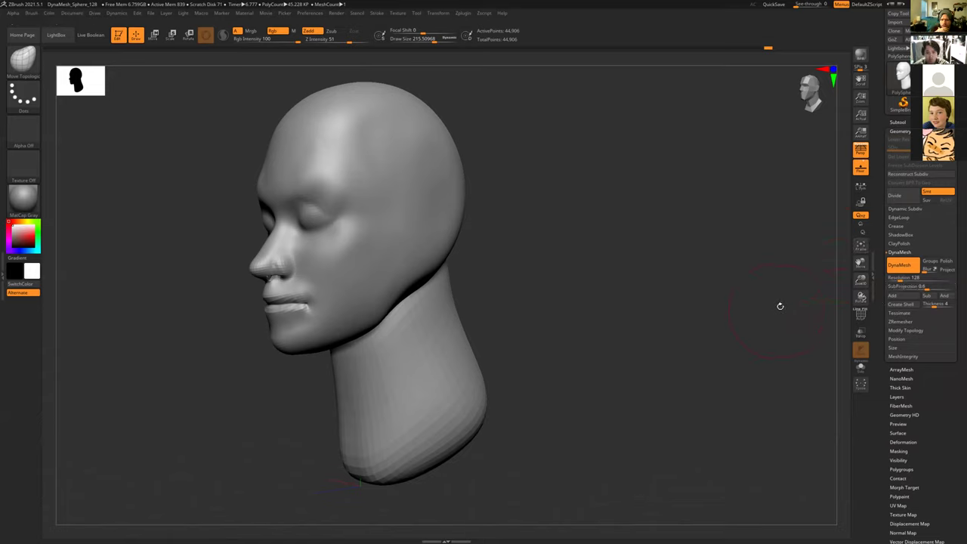
{"action": "left_click_drag", "start_coordinate": [735, 290], "coordinate": [778, 317]}
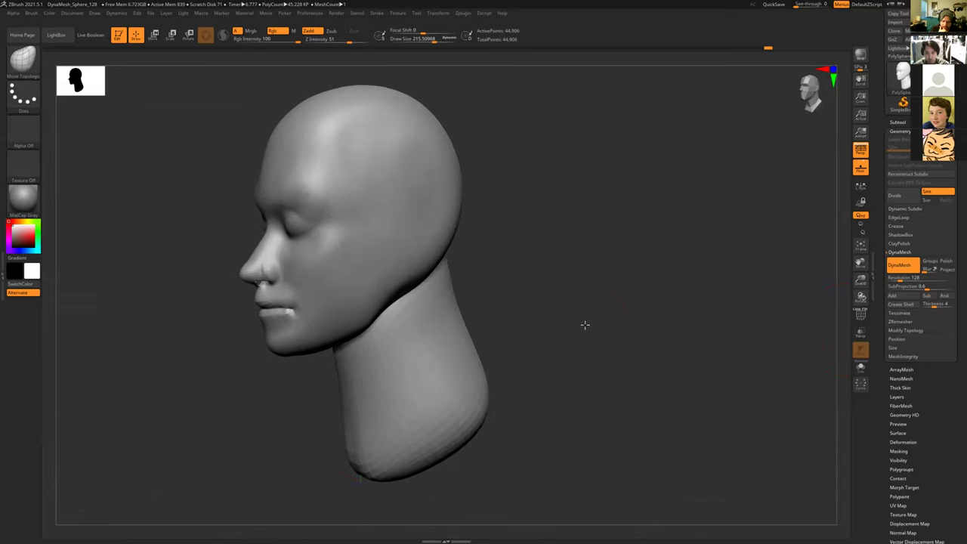
{"action": "left_click_drag", "start_coordinate": [583, 324], "coordinate": [399, 141]}
{"action": "left_click_drag", "start_coordinate": [662, 338], "coordinate": [624, 340]}
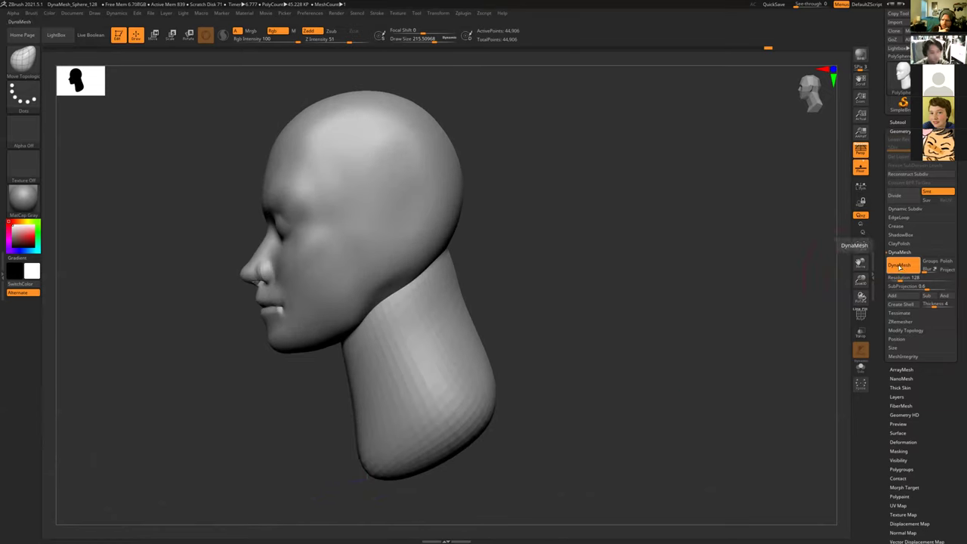
{"action": "left_click_drag", "start_coordinate": [594, 339], "coordinate": [761, 337]}
{"action": "left_click", "coordinate": [899, 266]}
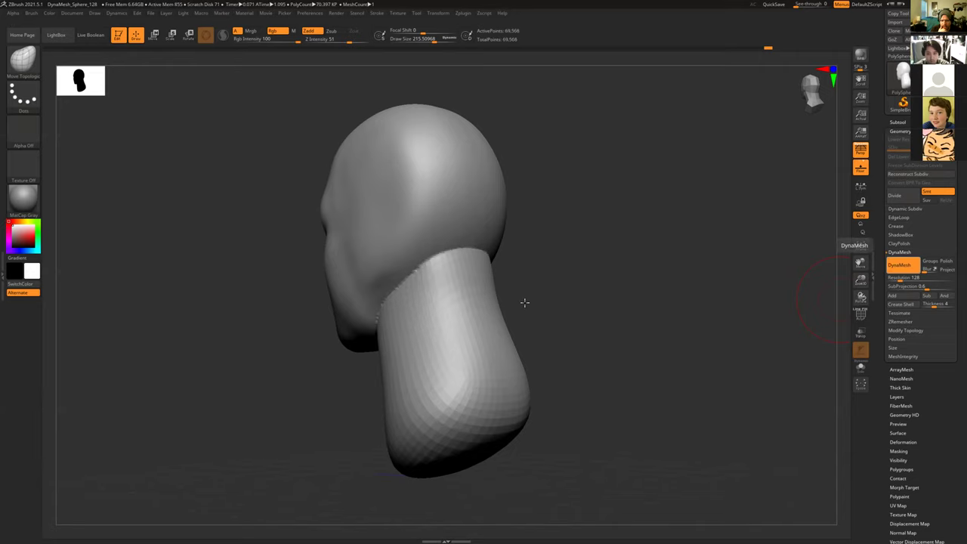
Step: Smooth the seam where the neck joins the jaw and skull, working around the sides and underside
{"action": "mouse_move", "coordinate": [524, 300]}
{"action": "left_mouse_down", "text": "alt"}
{"action": "mouse_move", "coordinate": [554, 285]}
{"action": "mouse_move", "coordinate": [524, 300]}
{"action": "mouse_move", "coordinate": [521, 280]}
{"action": "left_mouse_up", "text": "alt"}
{"action": "key", "text": "s"}
{"action": "mouse_move", "coordinate": [642, 294]}
{"action": "left_mouse_down"}
{"action": "mouse_move", "coordinate": [497, 216]}
{"action": "mouse_move", "coordinate": [385, 315]}
{"action": "mouse_move", "coordinate": [370, 342]}
{"action": "left_mouse_up"}
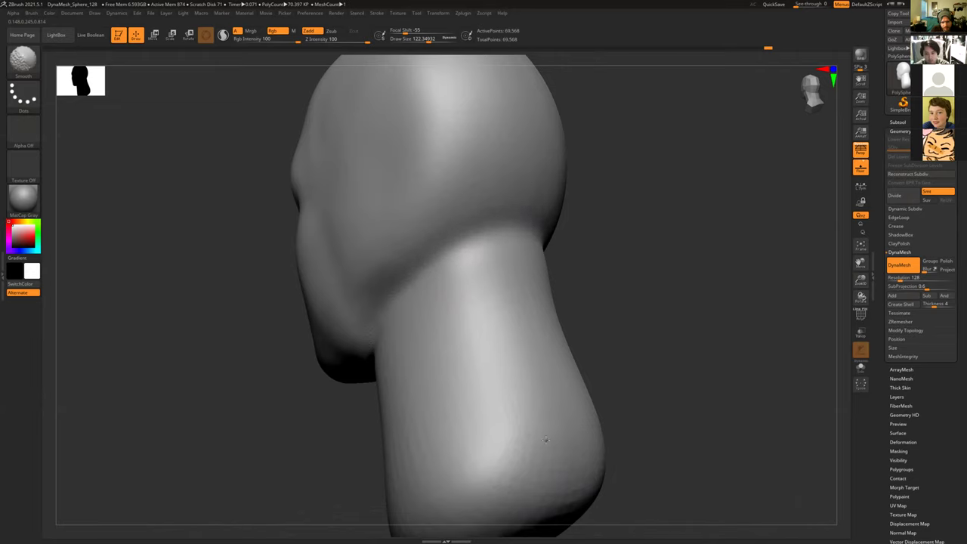
{"action": "mouse_move", "coordinate": [695, 371]}
{"action": "left_mouse_down"}
{"action": "mouse_move", "coordinate": [705, 356]}
{"action": "mouse_move", "coordinate": [688, 168]}
{"action": "mouse_move", "coordinate": [650, 121]}
{"action": "mouse_move", "coordinate": [529, 242]}
{"action": "mouse_move", "coordinate": [437, 204]}
{"action": "mouse_move", "coordinate": [380, 241]}
{"action": "left_mouse_up"}
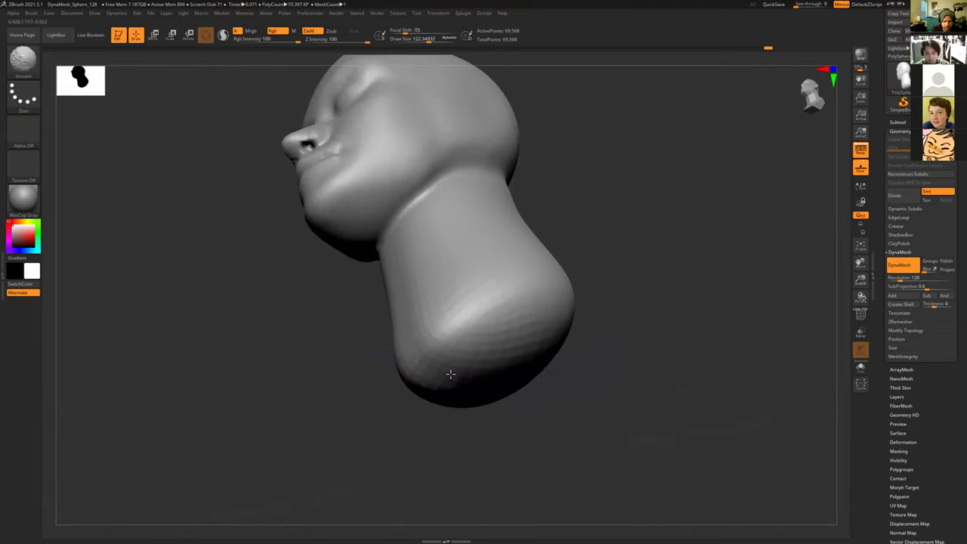
{"action": "mouse_move", "coordinate": [620, 380]}
{"action": "left_mouse_down"}
{"action": "mouse_move", "coordinate": [634, 348]}
{"action": "mouse_move", "coordinate": [657, 337]}
{"action": "mouse_move", "coordinate": [623, 365]}
{"action": "mouse_move", "coordinate": [643, 345]}
{"action": "mouse_move", "coordinate": [605, 341]}
{"action": "left_mouse_up"}
{"action": "left_click_drag", "start_coordinate": [354, 438], "coordinate": [567, 408]}
{"action": "left_click_drag", "start_coordinate": [602, 337], "coordinate": [606, 358]}
Step: Display the polyframe wireframe and examine the mesh density across the face, skull, chin underside and neck
{"action": "key", "text": "s"}
{"action": "mouse_move", "coordinate": [425, 332]}
{"action": "left_mouse_down"}
{"action": "mouse_move", "coordinate": [456, 332]}
{"action": "mouse_move", "coordinate": [447, 334]}
{"action": "left_mouse_up"}
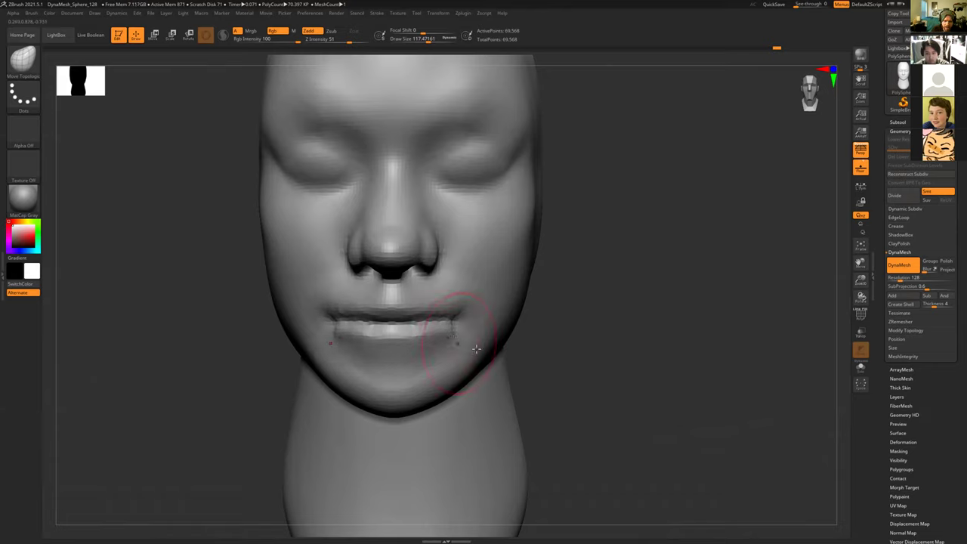
{"action": "left_click_drag", "start_coordinate": [627, 352], "coordinate": [692, 332]}
{"action": "key", "text": "shift+f"}
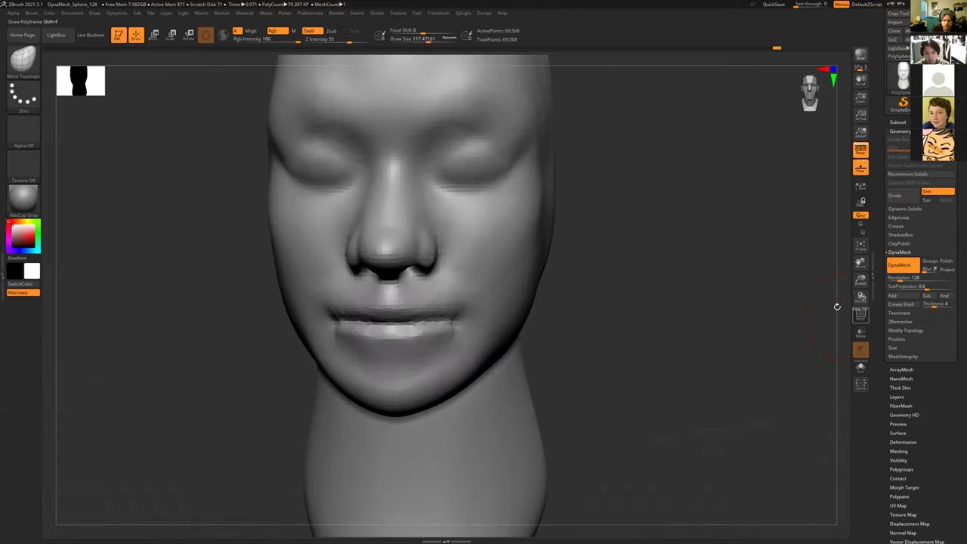
{"action": "left_click_drag", "start_coordinate": [665, 393], "coordinate": [627, 543], "text": "alt"}
{"action": "left_click_drag", "start_coordinate": [664, 393], "coordinate": [775, 276], "text": "alt"}
{"action": "left_click_drag", "start_coordinate": [655, 312], "coordinate": [665, 370]}
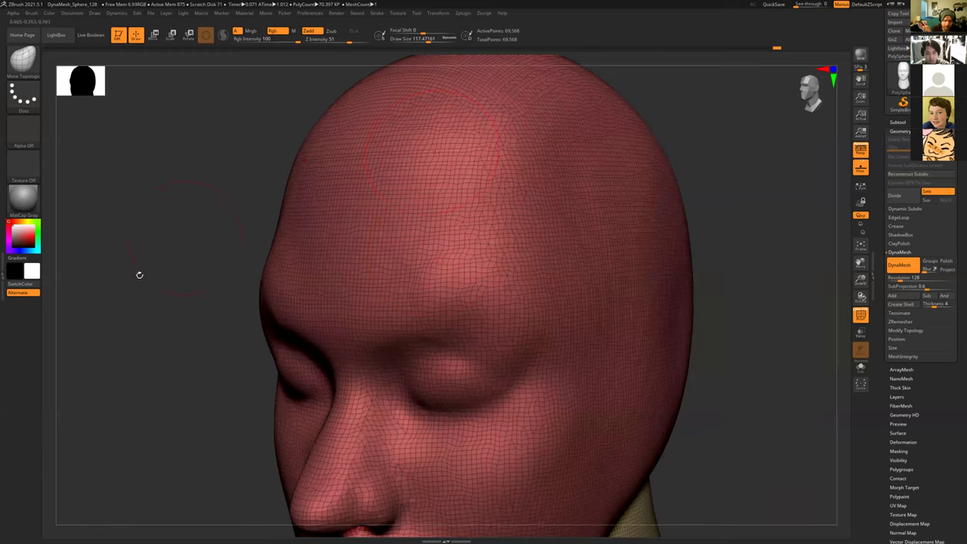
{"action": "left_click_drag", "start_coordinate": [149, 276], "coordinate": [204, 265]}
{"action": "mouse_move", "coordinate": [610, 352]}
{"action": "left_mouse_down"}
{"action": "mouse_move", "coordinate": [606, 304]}
{"action": "mouse_move", "coordinate": [515, 291]}
{"action": "left_mouse_up"}
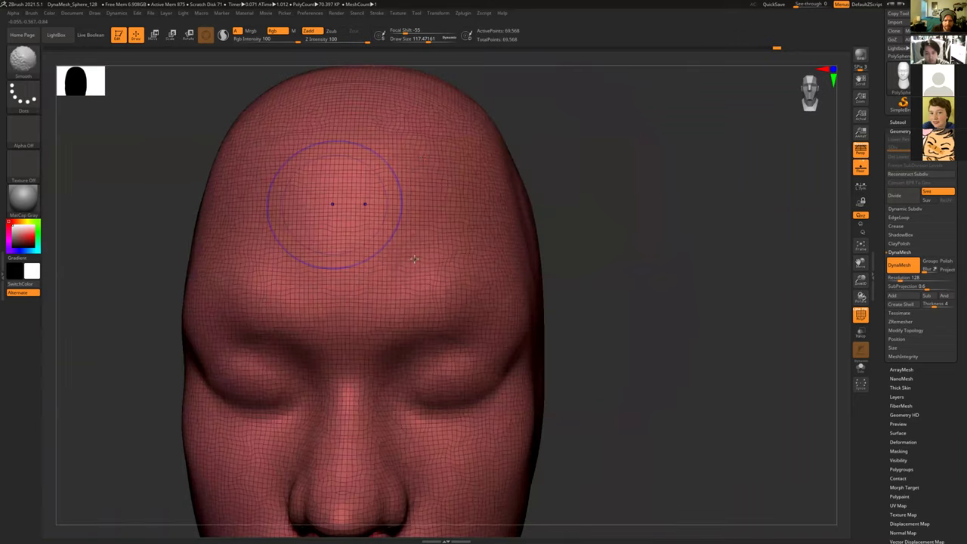
{"action": "mouse_move", "coordinate": [615, 270]}
{"action": "left_mouse_down", "text": "alt"}
{"action": "mouse_move", "coordinate": [605, 298]}
{"action": "mouse_move", "coordinate": [564, 136]}
{"action": "mouse_move", "coordinate": [593, 252]}
{"action": "mouse_move", "coordinate": [532, 256]}
{"action": "mouse_move", "coordinate": [597, 247]}
{"action": "mouse_move", "coordinate": [623, 274]}
{"action": "left_mouse_up", "text": "alt"}
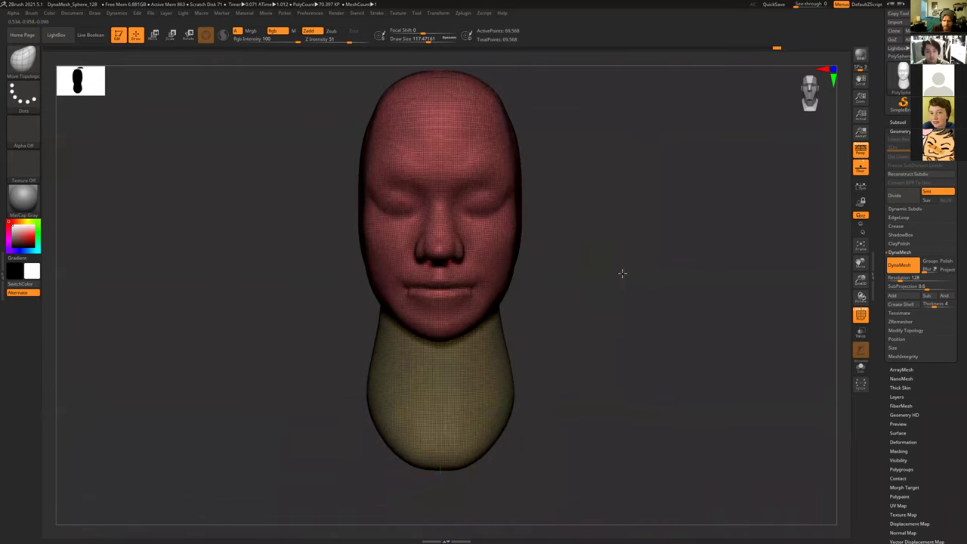
{"action": "left_click_drag", "start_coordinate": [682, 272], "coordinate": [666, 267], "text": "alt"}
{"action": "left_click_drag", "start_coordinate": [661, 211], "coordinate": [662, 205]}
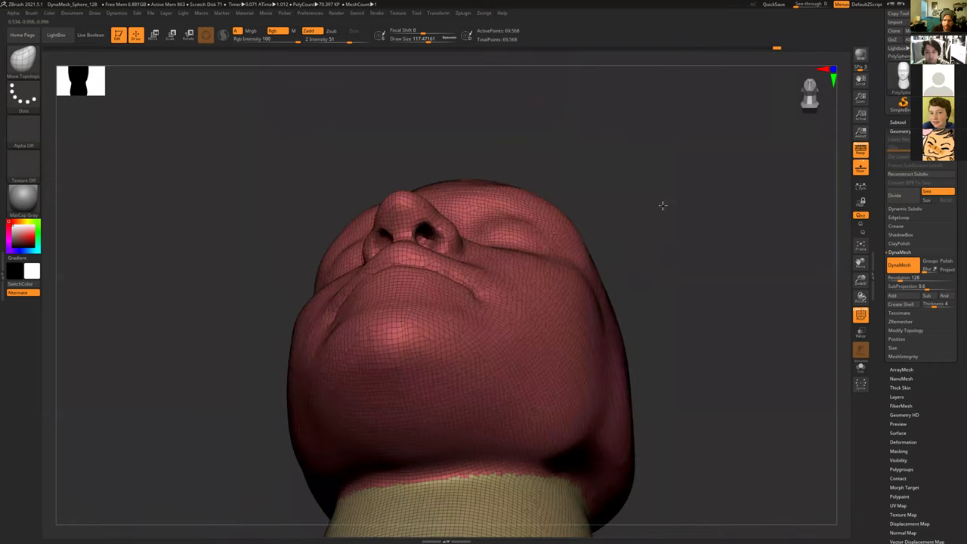
{"action": "left_click_drag", "start_coordinate": [660, 257], "coordinate": [669, 263]}
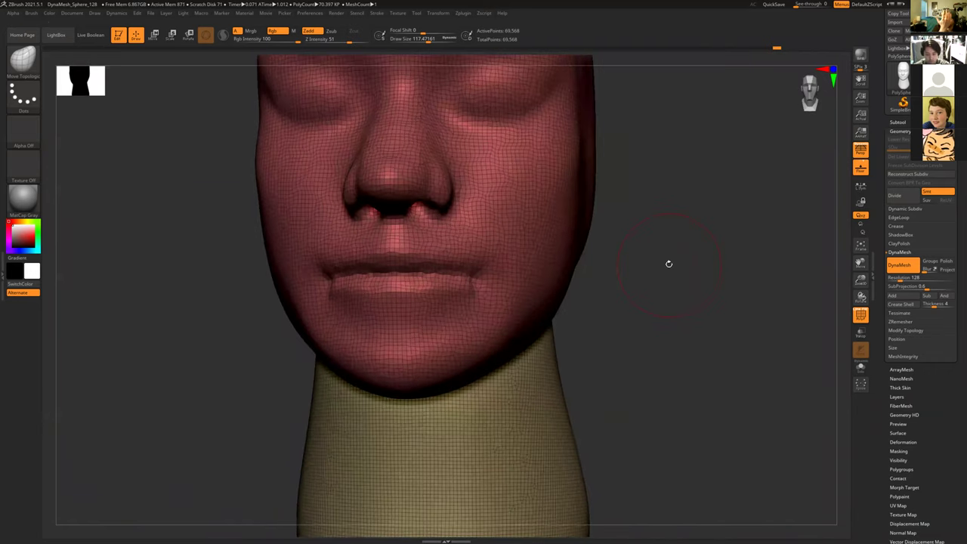
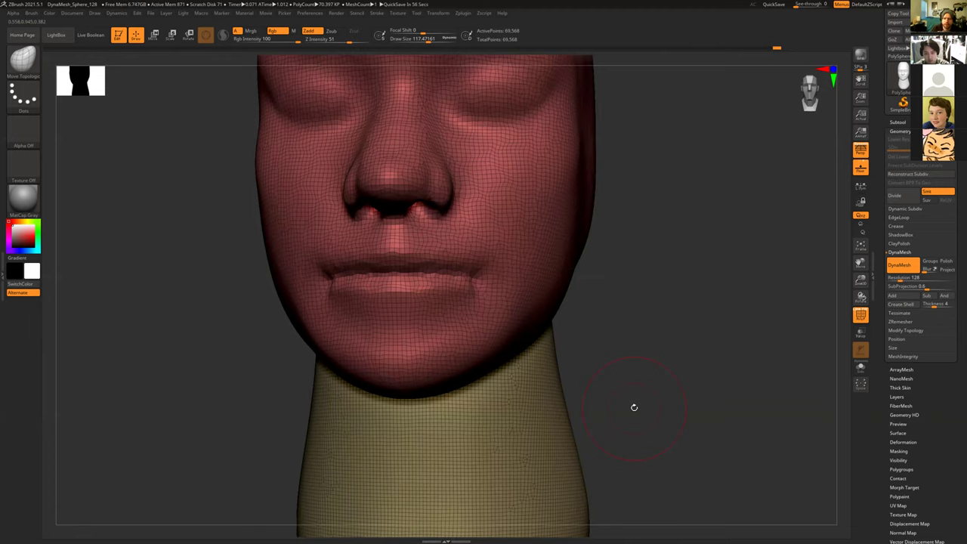
{"action": "left_click_drag", "start_coordinate": [621, 360], "coordinate": [559, 431]}
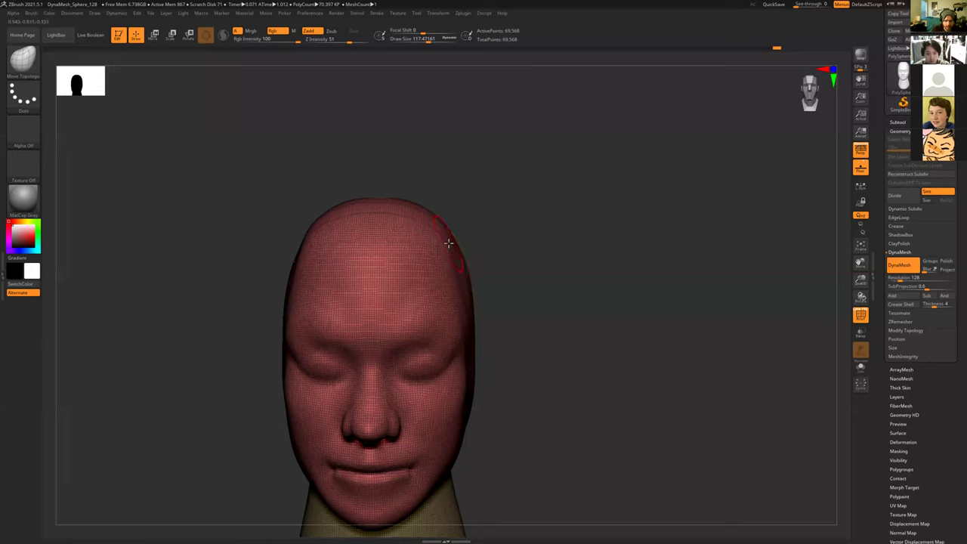
Step: Check the skull with a much larger Move Topological brush in profile and three-quarter view, and hide the polyframe
{"action": "key", "text": "s"}
{"action": "mouse_move", "coordinate": [462, 239]}
{"action": "left_mouse_down"}
{"action": "mouse_move", "coordinate": [450, 238]}
{"action": "mouse_move", "coordinate": [470, 212]}
{"action": "mouse_move", "coordinate": [456, 207]}
{"action": "left_mouse_up"}
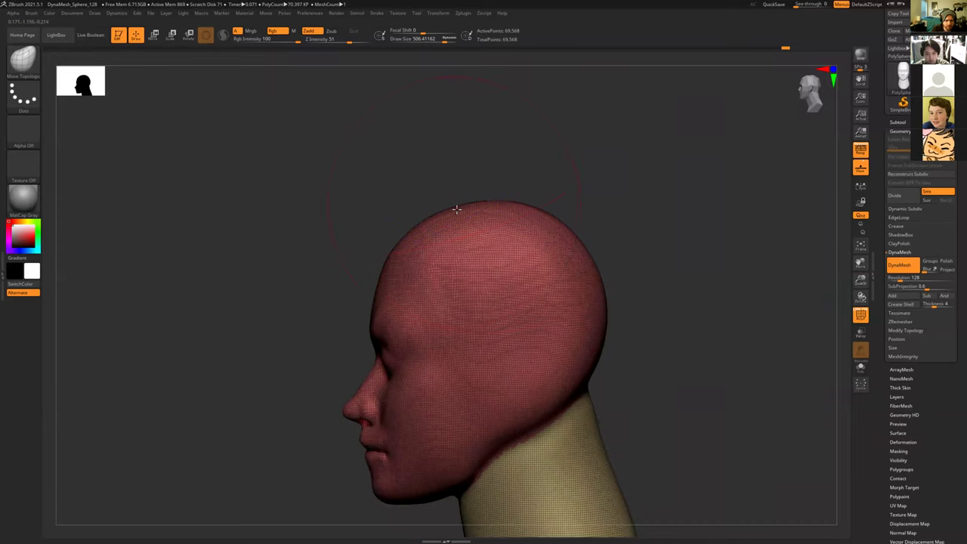
{"action": "left_click_drag", "start_coordinate": [404, 203], "coordinate": [839, 321]}
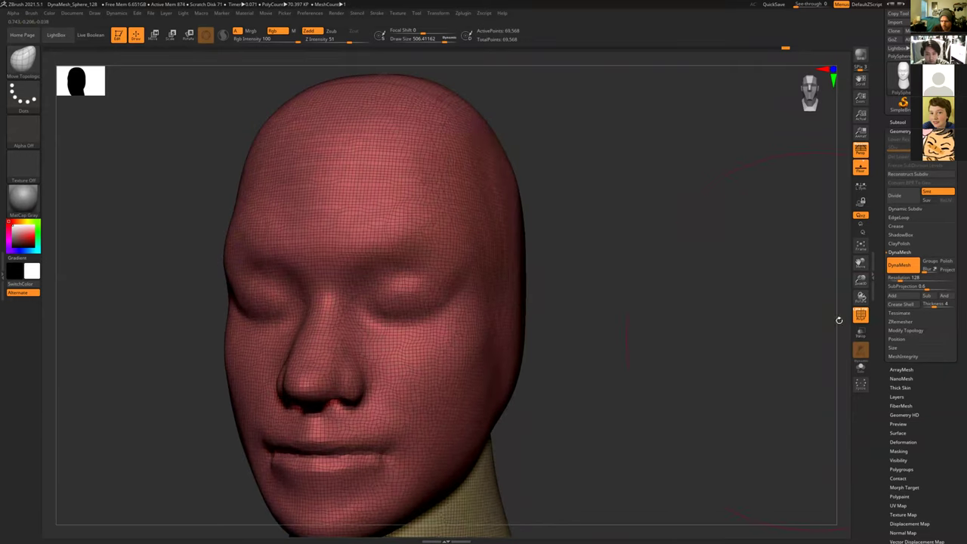
{"action": "left_click", "coordinate": [861, 315]}
Step: Reduce the brush size to about 223 and smooth the transition between the rear jaw, skull base and neck
{"action": "mouse_move", "coordinate": [667, 304]}
{"action": "left_mouse_down"}
{"action": "mouse_move", "coordinate": [669, 257]}
{"action": "mouse_move", "coordinate": [641, 272]}
{"action": "mouse_move", "coordinate": [510, 280]}
{"action": "mouse_move", "coordinate": [496, 290]}
{"action": "mouse_move", "coordinate": [491, 274]}
{"action": "left_mouse_up"}
{"action": "key", "text": "s"}
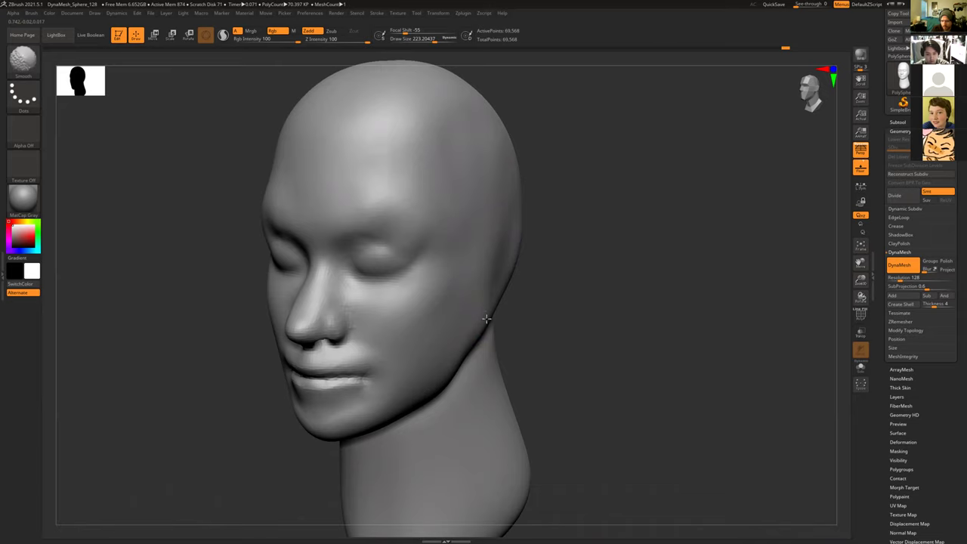
{"action": "left_click_drag", "start_coordinate": [584, 315], "coordinate": [516, 320]}
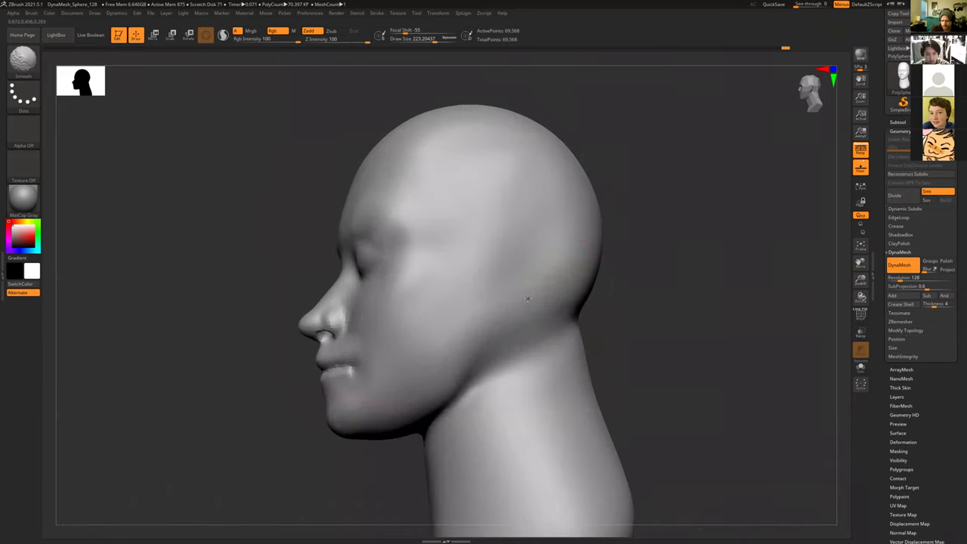
{"action": "mouse_move", "coordinate": [616, 344]}
{"action": "left_mouse_down"}
{"action": "mouse_move", "coordinate": [643, 340]}
{"action": "mouse_move", "coordinate": [622, 345]}
{"action": "mouse_move", "coordinate": [595, 319]}
{"action": "mouse_move", "coordinate": [616, 321]}
{"action": "mouse_move", "coordinate": [596, 323]}
{"action": "left_mouse_up"}
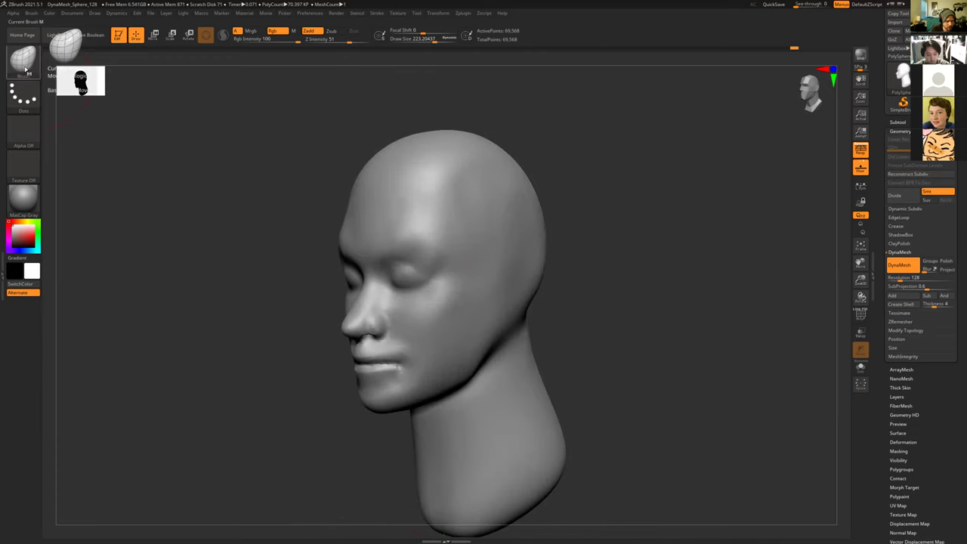
Step: Insert a sphere on the side of the head as an ear base with the IMM Primitives brush
{"action": "left_click", "coordinate": [27, 69]}
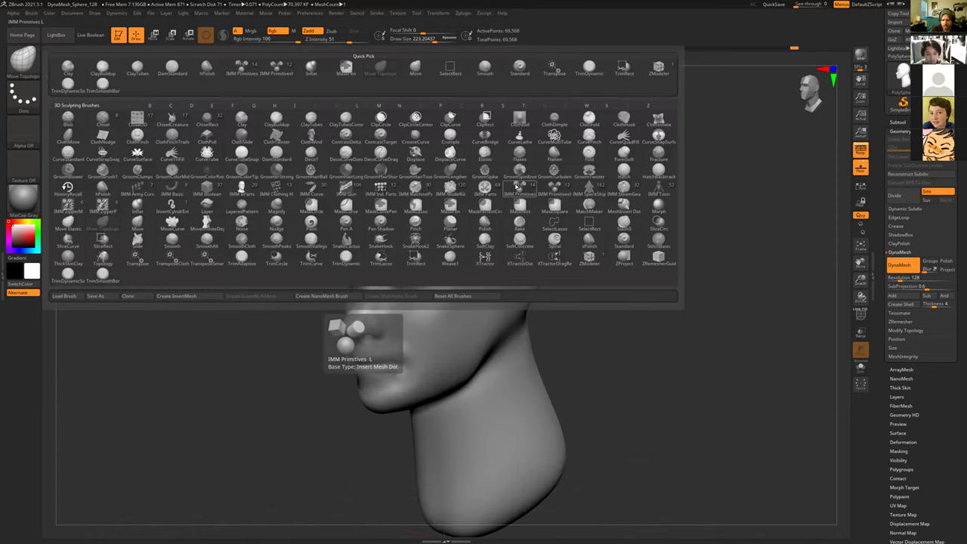
{"action": "left_click", "coordinate": [520, 187]}
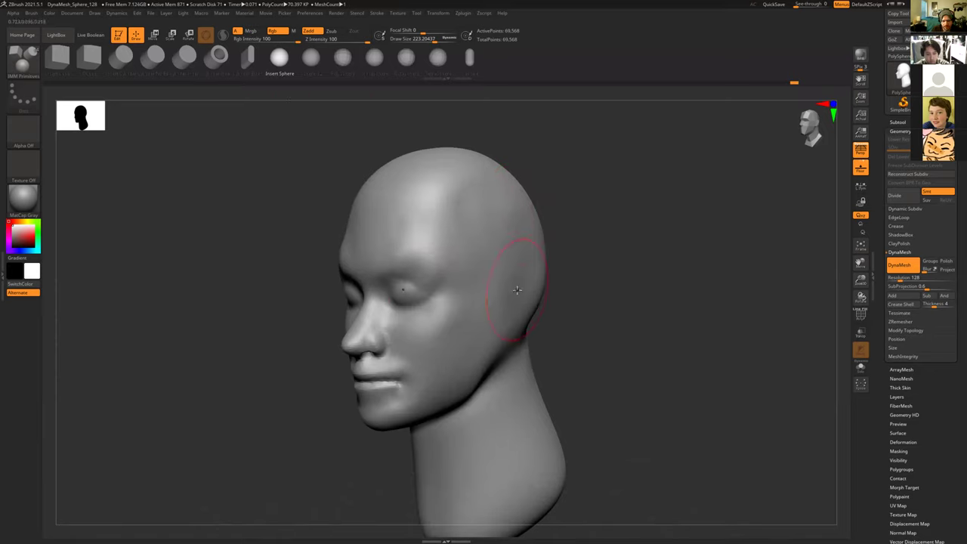
{"action": "mouse_move", "coordinate": [574, 296]}
{"action": "left_mouse_down", "text": "shift"}
{"action": "mouse_move", "coordinate": [501, 313]}
{"action": "mouse_move", "coordinate": [518, 293]}
{"action": "mouse_move", "coordinate": [530, 321]}
{"action": "left_mouse_up", "text": "shift"}
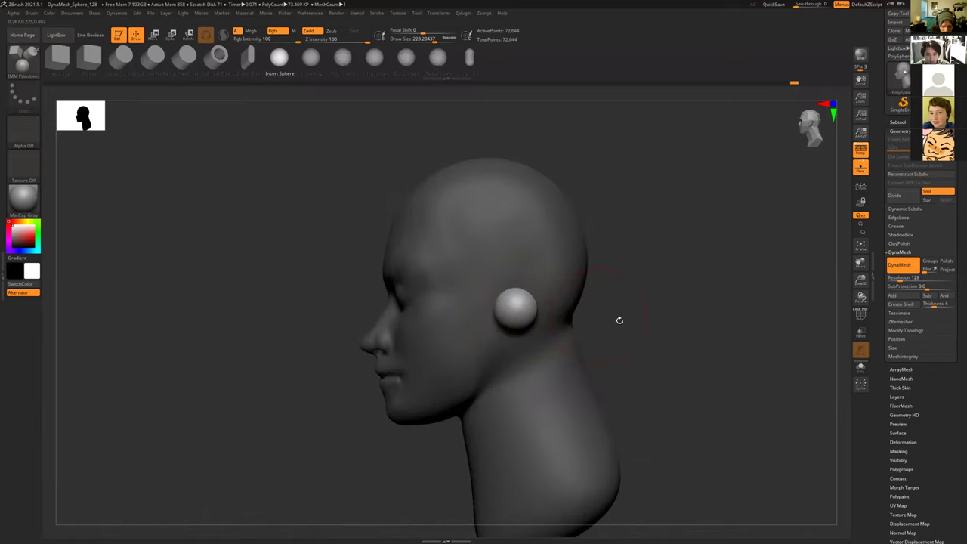
Step: Stretch the inserted sphere into a tilted oval ear tapering toward the jaw, angled away from the head, with Move Topological
{"action": "key", "text": "b"}
{"action": "key", "text": "m"}
{"action": "key", "text": "t"}
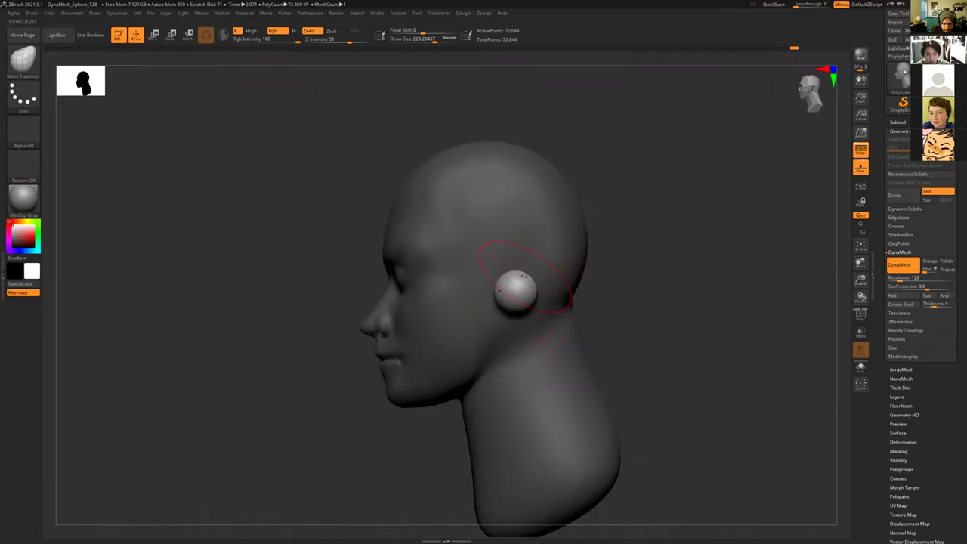
{"action": "left_click_drag", "start_coordinate": [521, 273], "coordinate": [521, 259]}
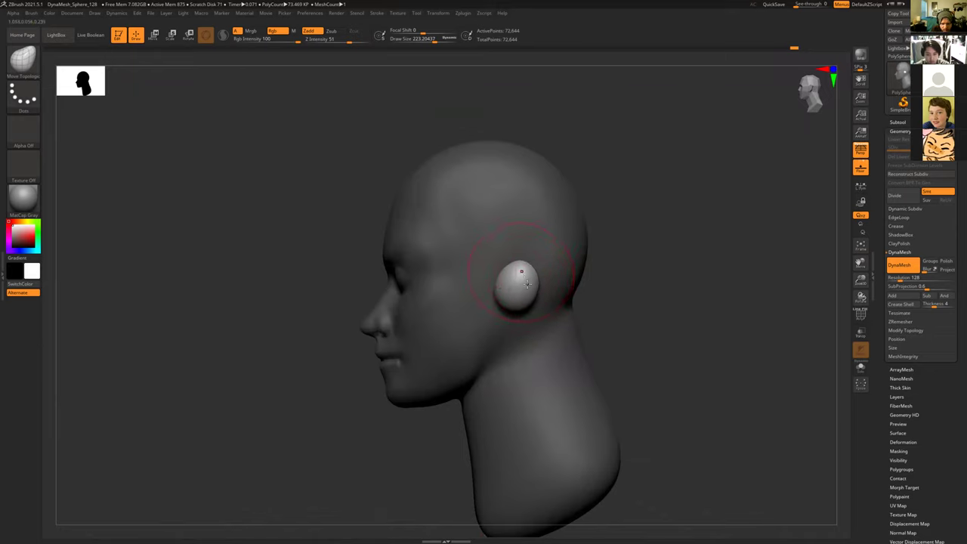
{"action": "mouse_move", "coordinate": [615, 319]}
{"action": "left_mouse_down"}
{"action": "mouse_move", "coordinate": [647, 317]}
{"action": "mouse_move", "coordinate": [476, 341]}
{"action": "mouse_move", "coordinate": [499, 313]}
{"action": "mouse_move", "coordinate": [529, 318]}
{"action": "mouse_move", "coordinate": [510, 287]}
{"action": "left_mouse_up"}
{"action": "key", "text": "s"}
{"action": "left_click_drag", "start_coordinate": [499, 308], "coordinate": [468, 304]}
{"action": "key", "text": "s"}
{"action": "left_click", "coordinate": [516, 300]}
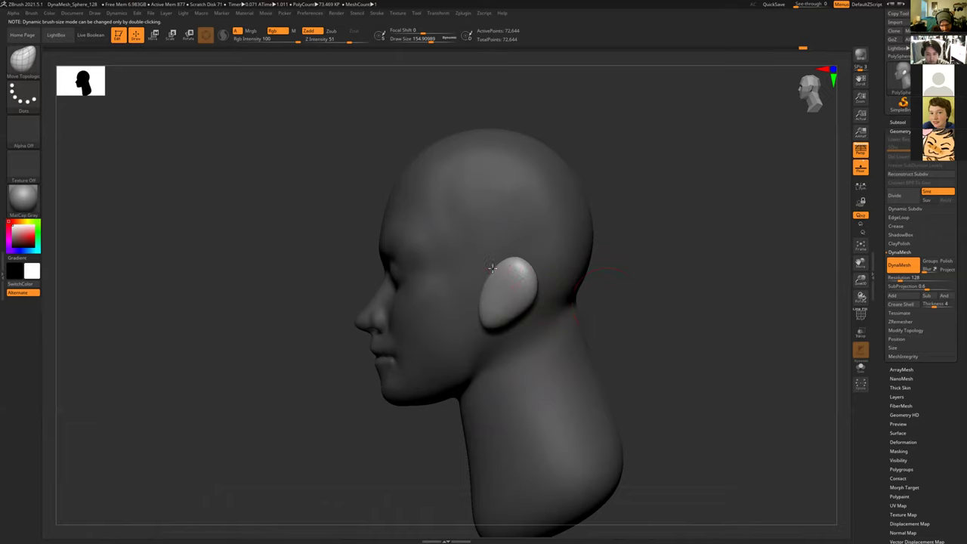
{"action": "left_click_drag", "start_coordinate": [637, 324], "coordinate": [479, 269]}
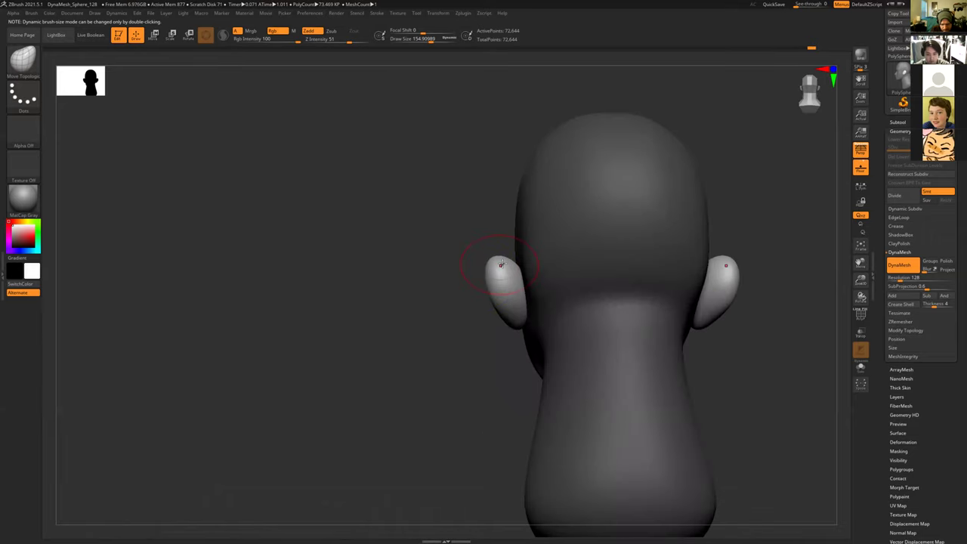
{"action": "mouse_move", "coordinate": [477, 327]}
{"action": "left_mouse_down"}
{"action": "mouse_move", "coordinate": [522, 328]}
{"action": "mouse_move", "coordinate": [589, 310]}
{"action": "mouse_move", "coordinate": [579, 300]}
{"action": "mouse_move", "coordinate": [634, 323]}
{"action": "mouse_move", "coordinate": [566, 306]}
{"action": "left_mouse_up"}
Step: Carve a hollow into the outer face of the ear with a small ClayBuildup brush
{"action": "key", "text": "s"}
{"action": "left_click_drag", "start_coordinate": [500, 220], "coordinate": [483, 220]}
{"action": "key", "text": "b"}
{"action": "key", "text": "c"}
{"action": "key", "text": "b"}
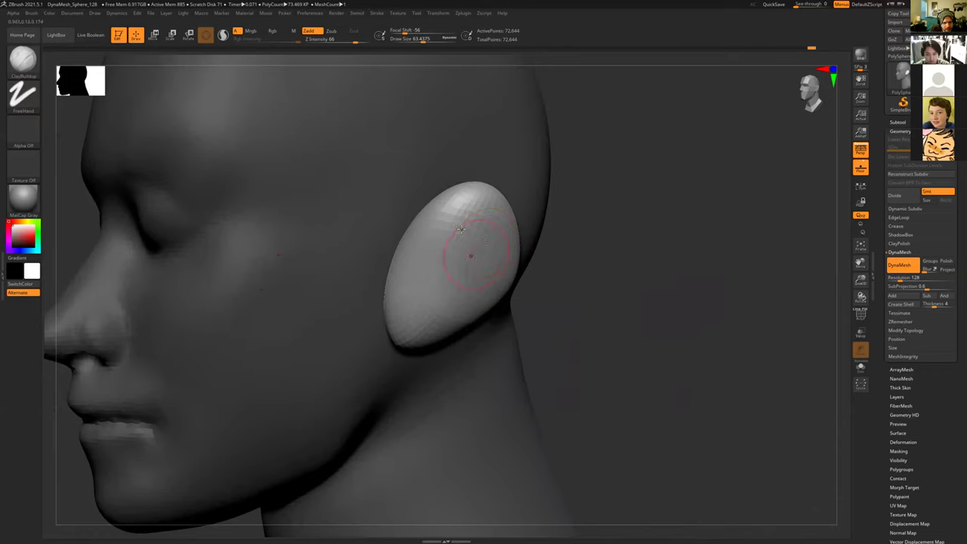
{"action": "mouse_move", "coordinate": [464, 221]}
{"action": "left_mouse_down", "text": "alt"}
{"action": "mouse_move", "coordinate": [419, 276]}
{"action": "mouse_move", "coordinate": [429, 281]}
{"action": "mouse_move", "coordinate": [446, 249]}
{"action": "mouse_move", "coordinate": [483, 227]}
{"action": "mouse_move", "coordinate": [476, 280]}
{"action": "mouse_move", "coordinate": [410, 280]}
{"action": "mouse_move", "coordinate": [438, 242]}
{"action": "mouse_move", "coordinate": [432, 279]}
{"action": "mouse_move", "coordinate": [446, 250]}
{"action": "mouse_move", "coordinate": [423, 302]}
{"action": "mouse_move", "coordinate": [476, 295]}
{"action": "mouse_move", "coordinate": [466, 218]}
{"action": "mouse_move", "coordinate": [431, 274]}
{"action": "mouse_move", "coordinate": [442, 259]}
{"action": "mouse_move", "coordinate": [453, 272]}
{"action": "mouse_move", "coordinate": [436, 252]}
{"action": "mouse_move", "coordinate": [477, 239]}
{"action": "left_mouse_up", "text": "alt"}
{"action": "left_click_drag", "start_coordinate": [621, 290], "coordinate": [491, 243]}
{"action": "mouse_move", "coordinate": [764, 324]}
{"action": "left_mouse_down"}
{"action": "mouse_move", "coordinate": [729, 306]}
{"action": "mouse_move", "coordinate": [745, 316]}
{"action": "left_mouse_up"}
Step: Reshape the back and upper rim of the ear with the Move Topological brush at a draw size of about 161
{"action": "key", "text": "b"}
{"action": "key", "text": "m"}
{"action": "key", "text": "t"}
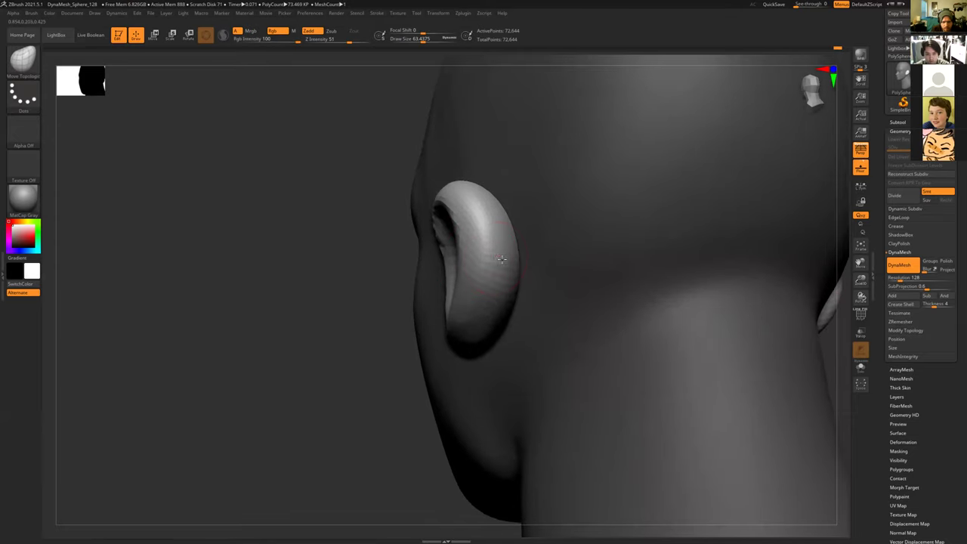
{"action": "key", "text": "s"}
{"action": "mouse_move", "coordinate": [475, 259]}
{"action": "left_mouse_down"}
{"action": "mouse_move", "coordinate": [518, 259]}
{"action": "mouse_move", "coordinate": [485, 234]}
{"action": "mouse_move", "coordinate": [492, 240]}
{"action": "left_mouse_up"}
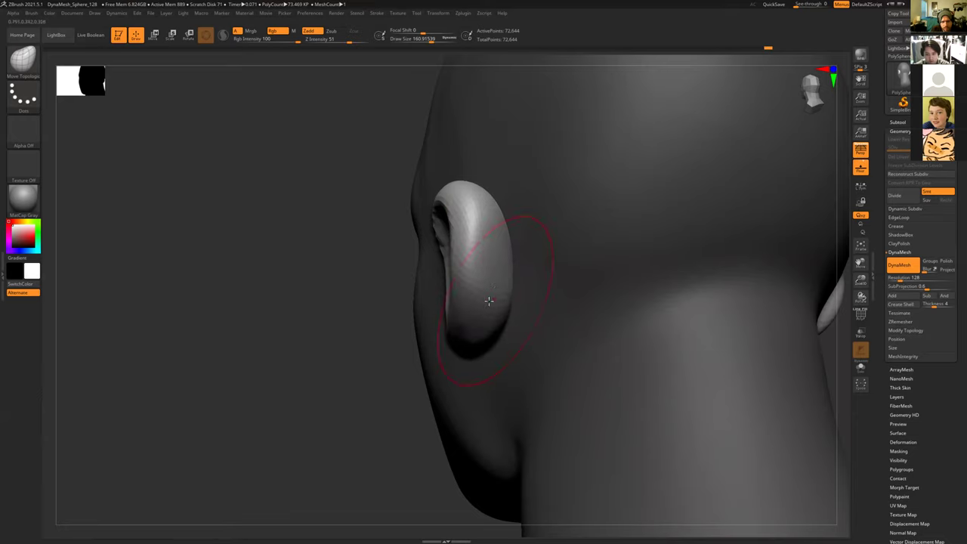
{"action": "mouse_move", "coordinate": [470, 204]}
{"action": "left_mouse_down"}
{"action": "mouse_move", "coordinate": [444, 198]}
{"action": "mouse_move", "coordinate": [439, 222]}
{"action": "left_mouse_up"}
{"action": "left_click_drag", "start_coordinate": [414, 316], "coordinate": [597, 339]}
{"action": "left_click_drag", "start_coordinate": [522, 266], "coordinate": [421, 262]}
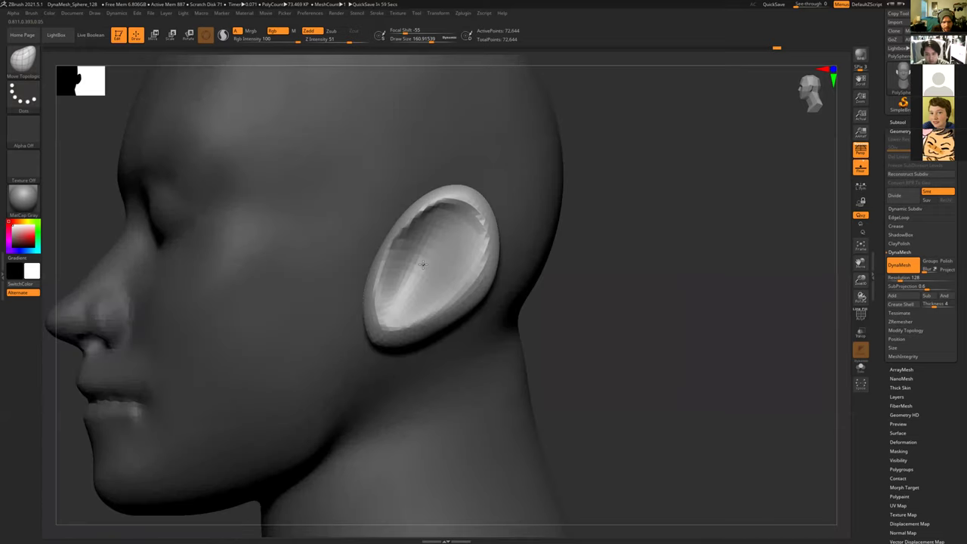
Step: Push the ear's front rim in toward the cheek from the front view, and frame the whole head
{"action": "right_click_drag", "start_coordinate": [423, 263], "coordinate": [423, 263]}
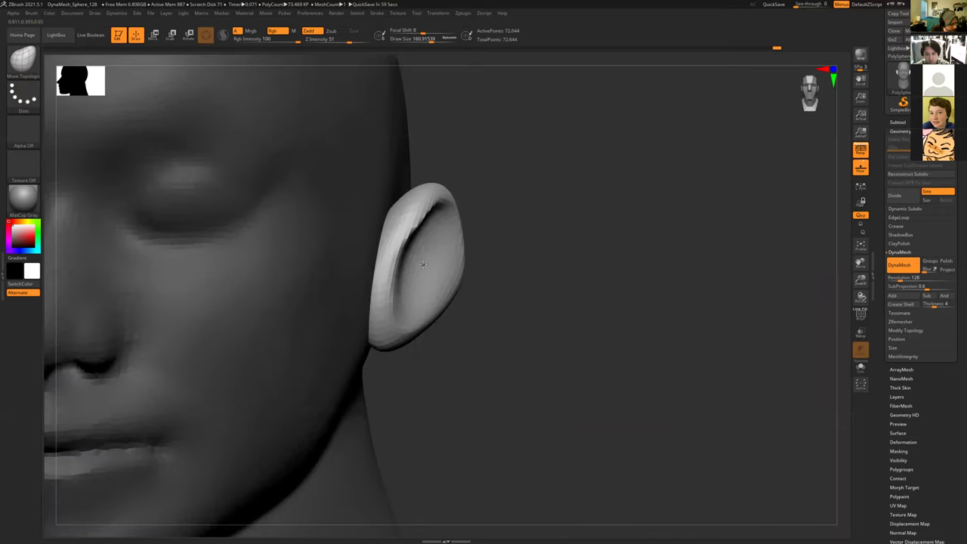
{"action": "mouse_move", "coordinate": [393, 251]}
{"action": "left_mouse_down"}
{"action": "mouse_move", "coordinate": [376, 259]}
{"action": "mouse_move", "coordinate": [380, 323]}
{"action": "left_mouse_up"}
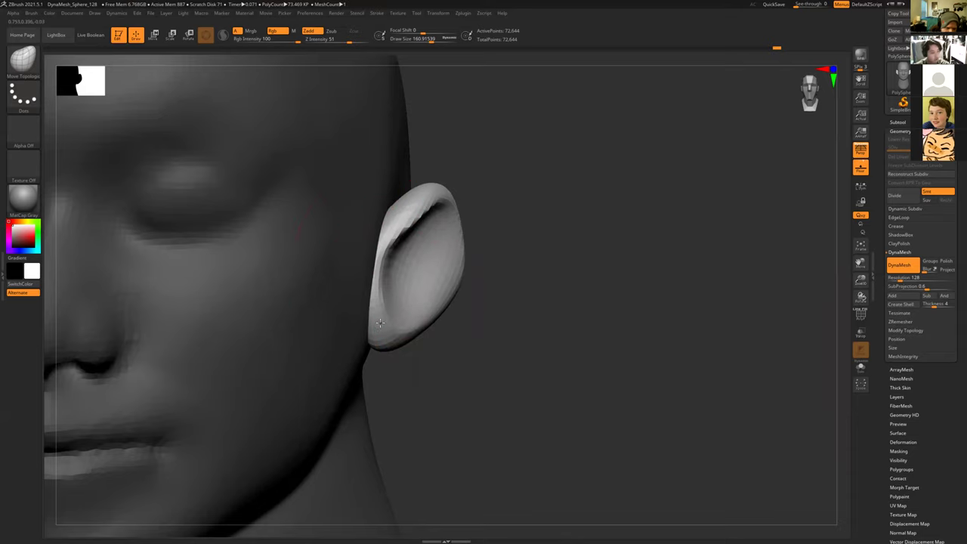
{"action": "left_click_drag", "start_coordinate": [396, 215], "coordinate": [370, 279]}
{"action": "left_click_drag", "start_coordinate": [534, 306], "coordinate": [690, 323]}
{"action": "key", "text": "f"}
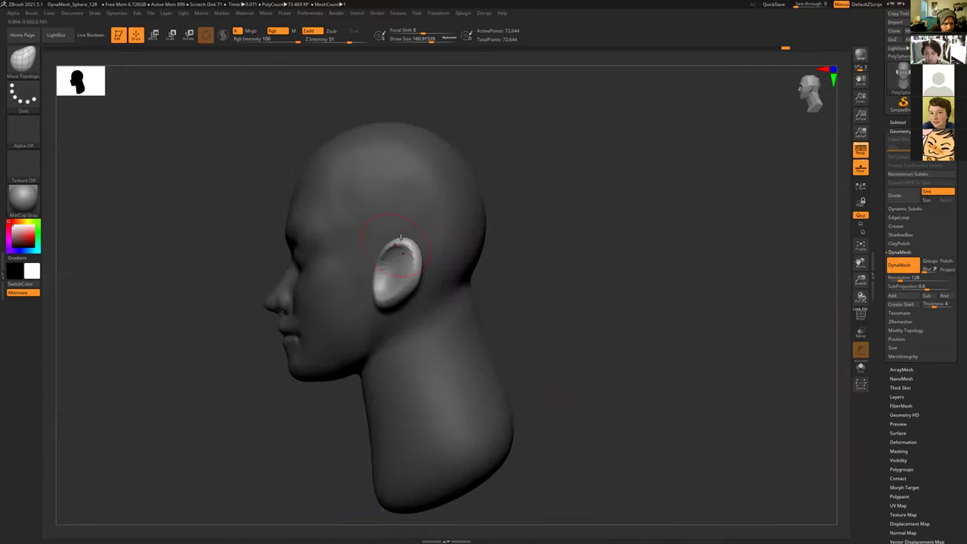
Step: Shift the whole ear slightly toward the back of the head with a much larger Move Topological brush
{"action": "key", "text": "s"}
{"action": "mouse_move", "coordinate": [378, 298]}
{"action": "left_mouse_down"}
{"action": "mouse_move", "coordinate": [388, 310]}
{"action": "mouse_move", "coordinate": [396, 294]}
{"action": "left_mouse_up"}
{"action": "key", "text": "s"}
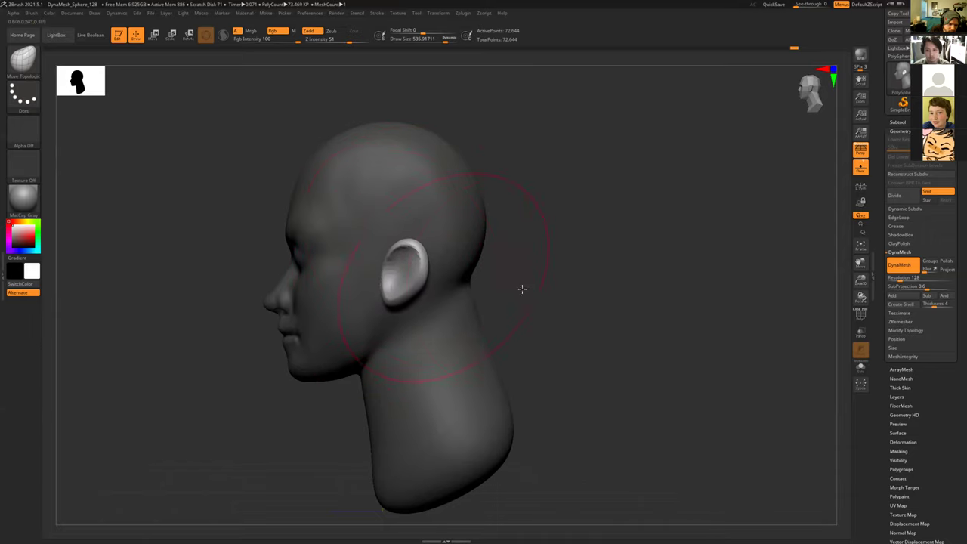
{"action": "left_click_drag", "start_coordinate": [521, 287], "coordinate": [554, 284]}
{"action": "mouse_move", "coordinate": [468, 276]}
{"action": "left_mouse_down", "text": "shift"}
{"action": "mouse_move", "coordinate": [519, 268]}
{"action": "mouse_move", "coordinate": [490, 265]}
{"action": "mouse_move", "coordinate": [529, 287]}
{"action": "mouse_move", "coordinate": [511, 293]}
{"action": "mouse_move", "coordinate": [518, 305]}
{"action": "mouse_move", "coordinate": [587, 336]}
{"action": "mouse_move", "coordinate": [570, 367]}
{"action": "mouse_move", "coordinate": [494, 328]}
{"action": "left_mouse_up", "text": "shift"}
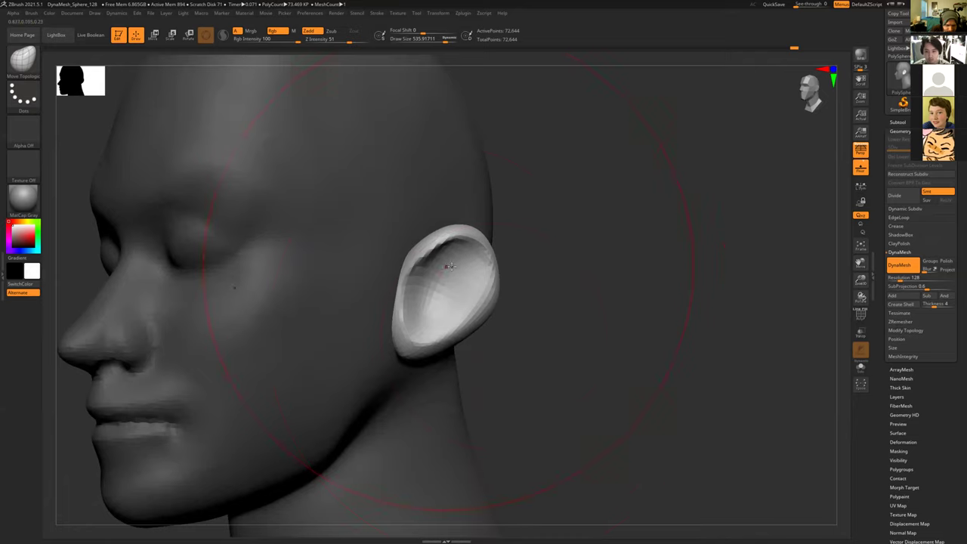
Step: Build up the inner folds of the ear with ClayBuildup at a draw size of about 31
{"action": "key", "text": "s"}
{"action": "key", "text": "b"}
{"action": "key", "text": "c"}
{"action": "key", "text": "b"}
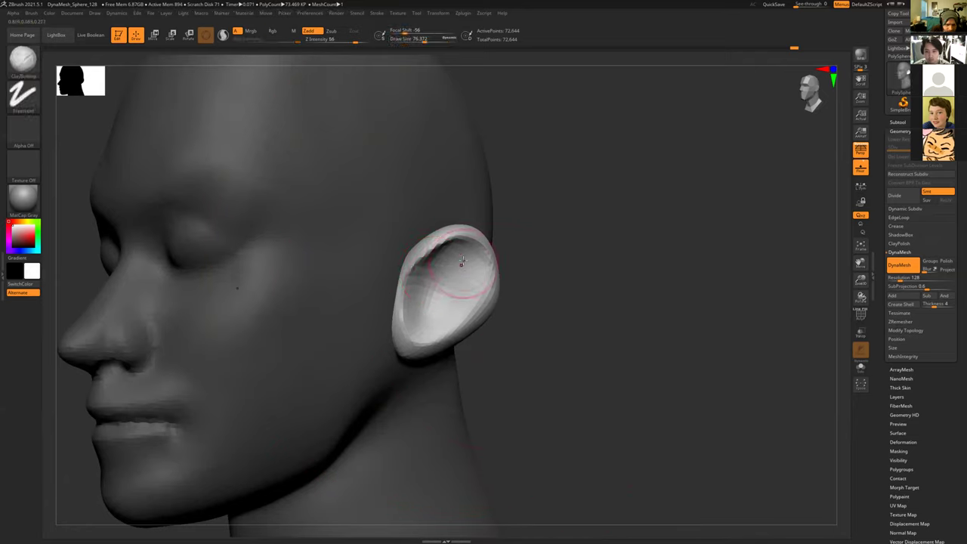
{"action": "key", "text": "s"}
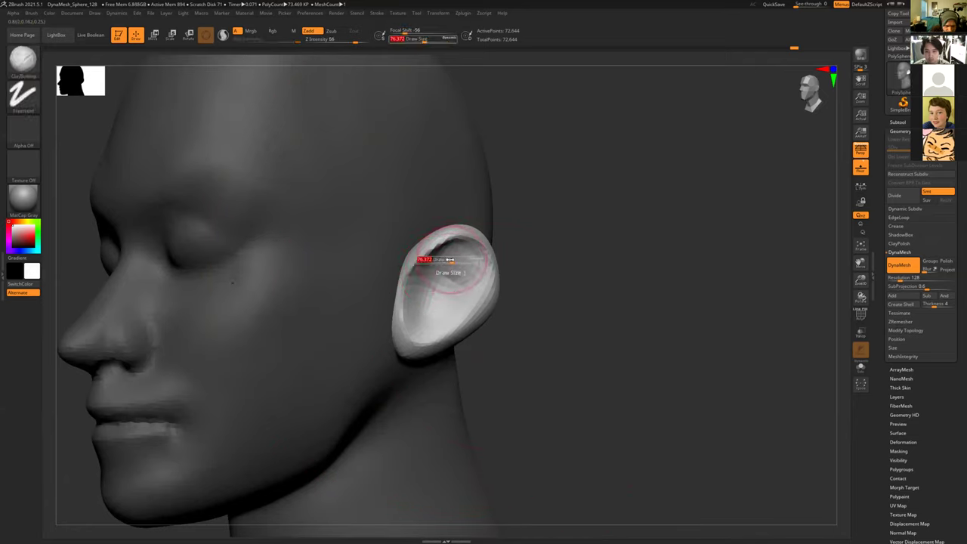
{"action": "mouse_move", "coordinate": [444, 259]}
{"action": "left_mouse_down"}
{"action": "mouse_move", "coordinate": [467, 290]}
{"action": "mouse_move", "coordinate": [438, 331]}
{"action": "left_mouse_up"}
{"action": "mouse_move", "coordinate": [462, 291]}
{"action": "left_mouse_down", "text": "shift"}
{"action": "mouse_move", "coordinate": [459, 270]}
{"action": "mouse_move", "coordinate": [462, 296]}
{"action": "left_mouse_up", "text": "shift"}
{"action": "mouse_move", "coordinate": [458, 259]}
{"action": "left_mouse_down"}
{"action": "mouse_move", "coordinate": [464, 292]}
{"action": "mouse_move", "coordinate": [414, 338]}
{"action": "left_mouse_up"}
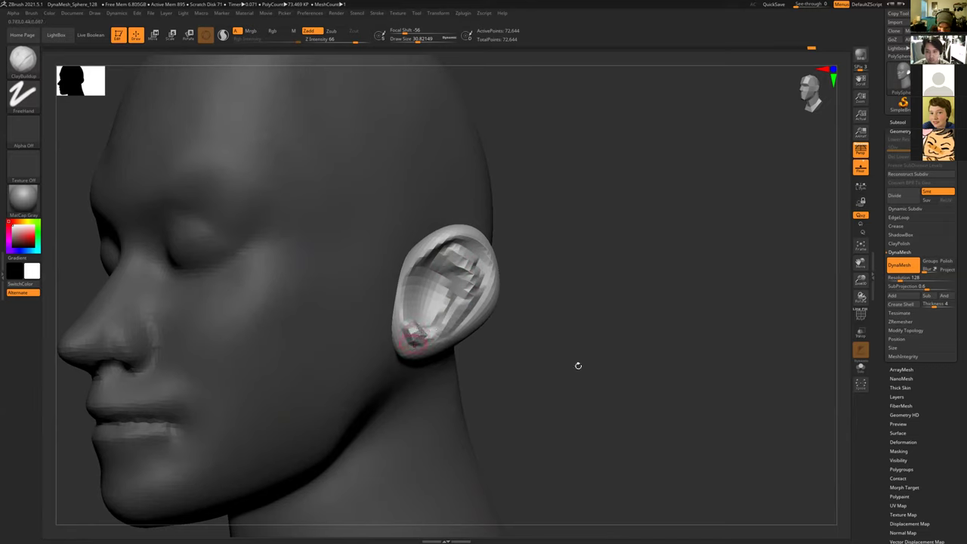
Step: Build up the earlobe and lower rim of the ear with ClayBuildup at a draw size of about 31, smoothing the strokes
{"action": "left_click_drag", "start_coordinate": [625, 374], "coordinate": [601, 375]}
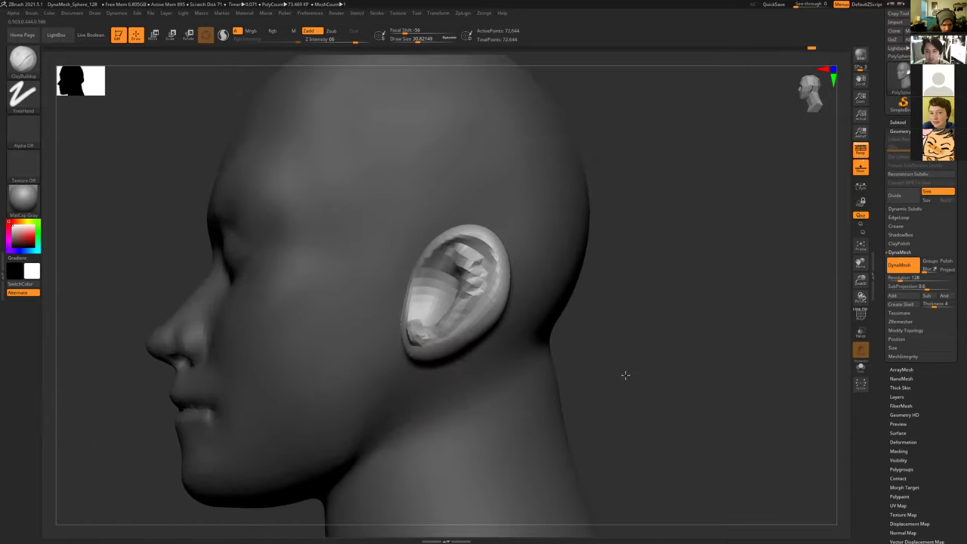
{"action": "left_click_drag", "start_coordinate": [645, 345], "coordinate": [515, 352]}
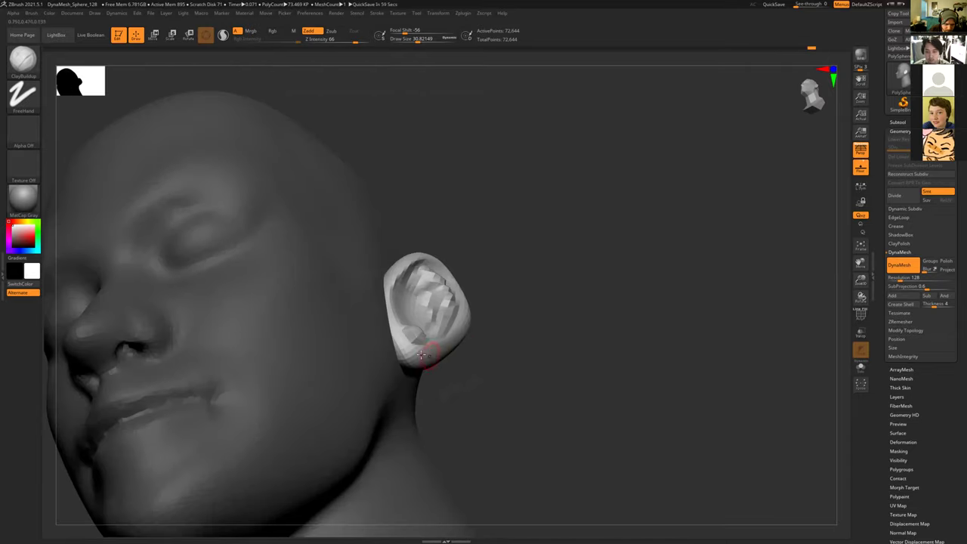
{"action": "mouse_move", "coordinate": [407, 346]}
{"action": "left_mouse_down"}
{"action": "mouse_move", "coordinate": [426, 353]}
{"action": "mouse_move", "coordinate": [406, 356]}
{"action": "left_mouse_up"}
{"action": "key", "text": "shift"}
{"action": "left_click_drag", "start_coordinate": [470, 380], "coordinate": [339, 378]}
{"action": "left_click_drag", "start_coordinate": [427, 362], "coordinate": [445, 353]}
{"action": "key", "text": "shift"}
{"action": "left_click_drag", "start_coordinate": [601, 347], "coordinate": [602, 324]}
{"action": "key", "text": "shift"}
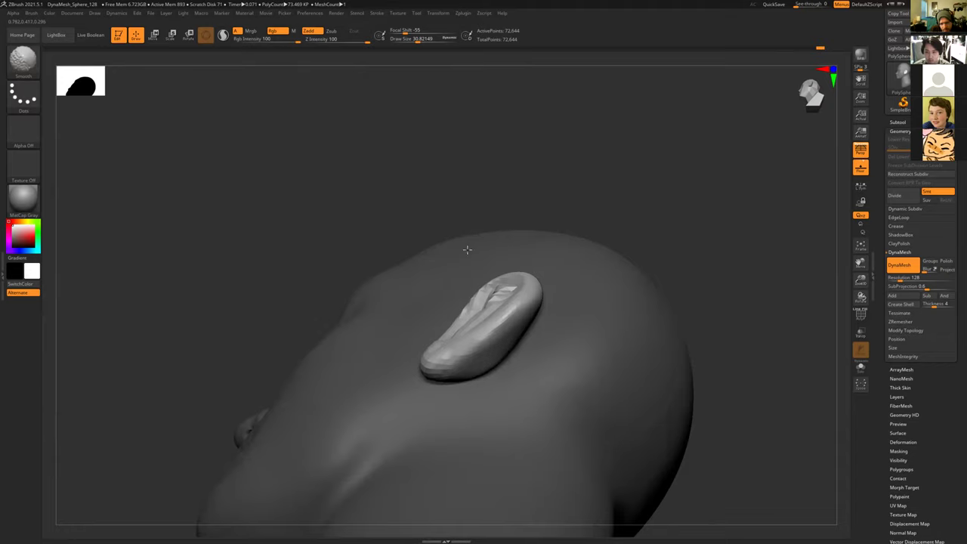
Step: Smooth the back surface of the ear and carve the ear canal opening just above the lobe
{"action": "left_click_drag", "start_coordinate": [436, 203], "coordinate": [502, 322]}
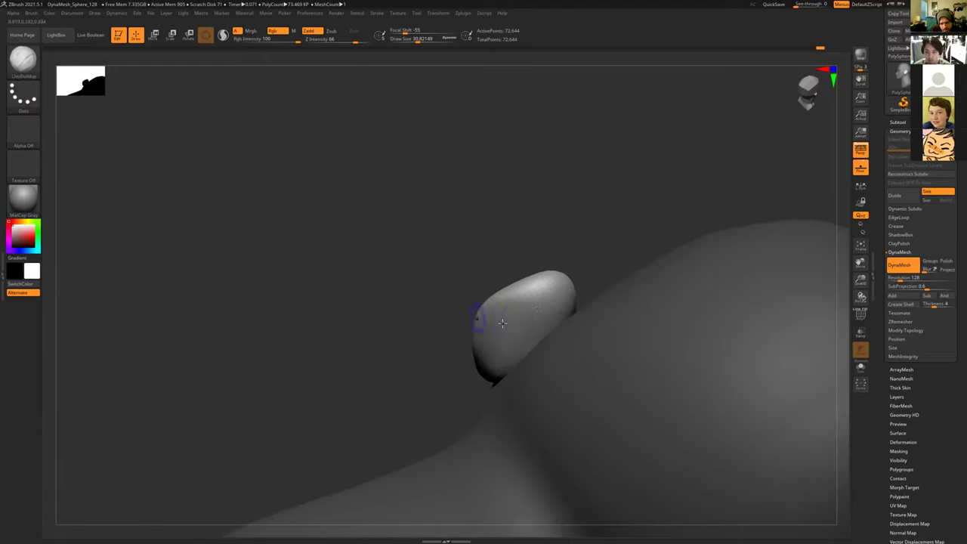
{"action": "key", "text": "shift"}
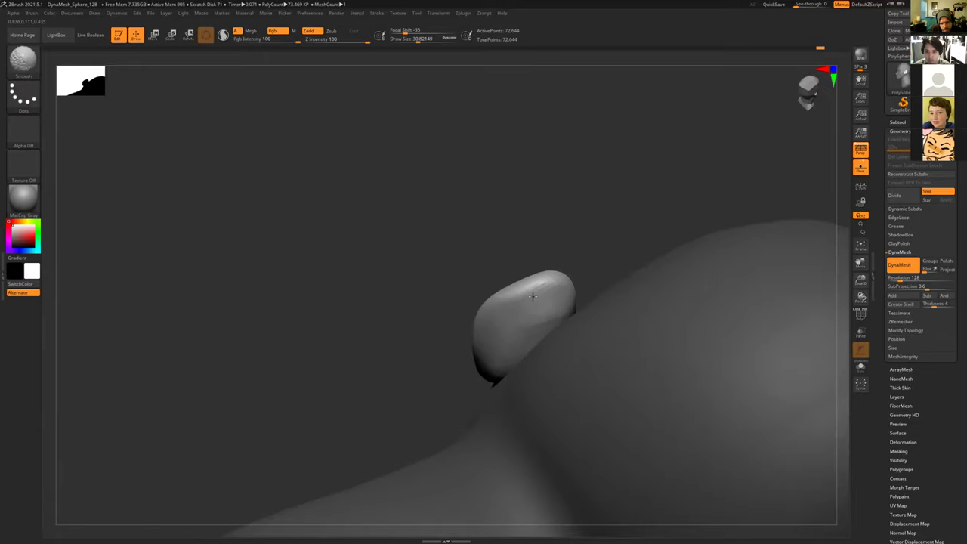
{"action": "mouse_move", "coordinate": [477, 277]}
{"action": "left_mouse_down"}
{"action": "mouse_move", "coordinate": [537, 309]}
{"action": "mouse_move", "coordinate": [598, 324]}
{"action": "mouse_move", "coordinate": [581, 352]}
{"action": "mouse_move", "coordinate": [607, 384]}
{"action": "mouse_move", "coordinate": [574, 370]}
{"action": "mouse_move", "coordinate": [455, 377]}
{"action": "left_mouse_up"}
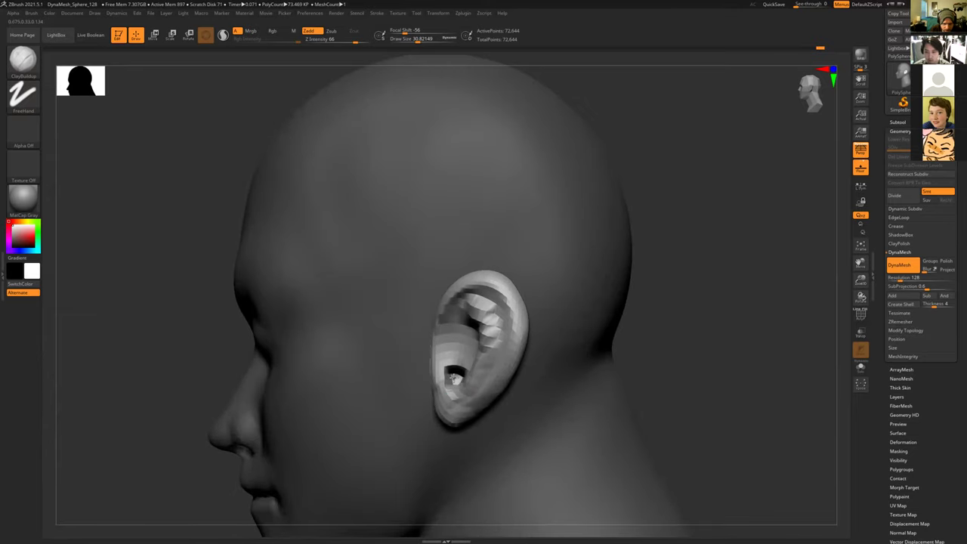
Step: Remesh the head with DynaMesh at resolution 128 so the ears fuse with the skull
{"action": "left_click_drag", "start_coordinate": [701, 369], "coordinate": [628, 282]}
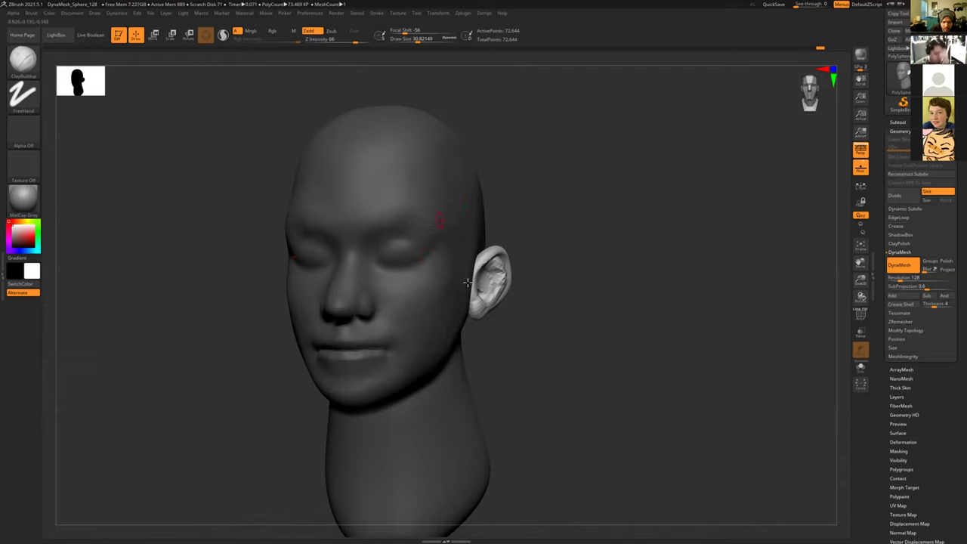
{"action": "key", "text": "ctrl"}
{"action": "mouse_move", "coordinate": [617, 275]}
{"action": "left_mouse_down", "text": "ctrl"}
{"action": "mouse_move", "coordinate": [630, 315]}
{"action": "mouse_move", "coordinate": [623, 323]}
{"action": "left_mouse_up", "text": "ctrl"}
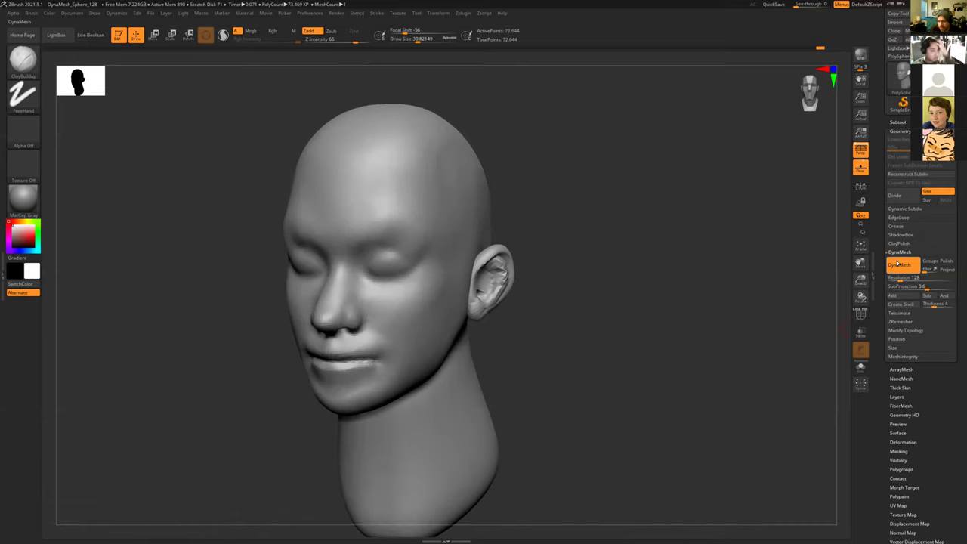
{"action": "left_click", "coordinate": [903, 265]}
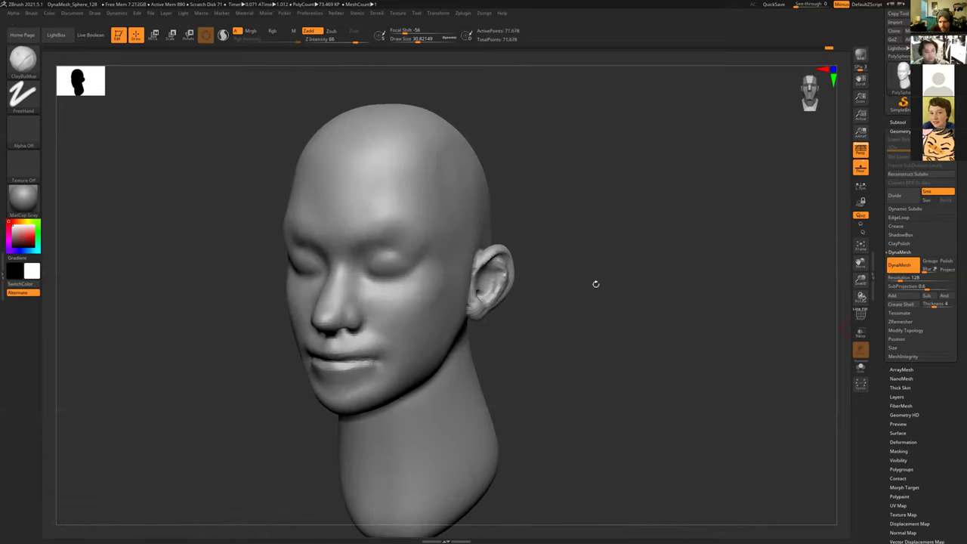
Step: Smooth the inner folds of the ear and the seam where its back joins the skull
{"action": "left_click_drag", "start_coordinate": [596, 284], "coordinate": [513, 306]}
{"action": "key", "text": "shift"}
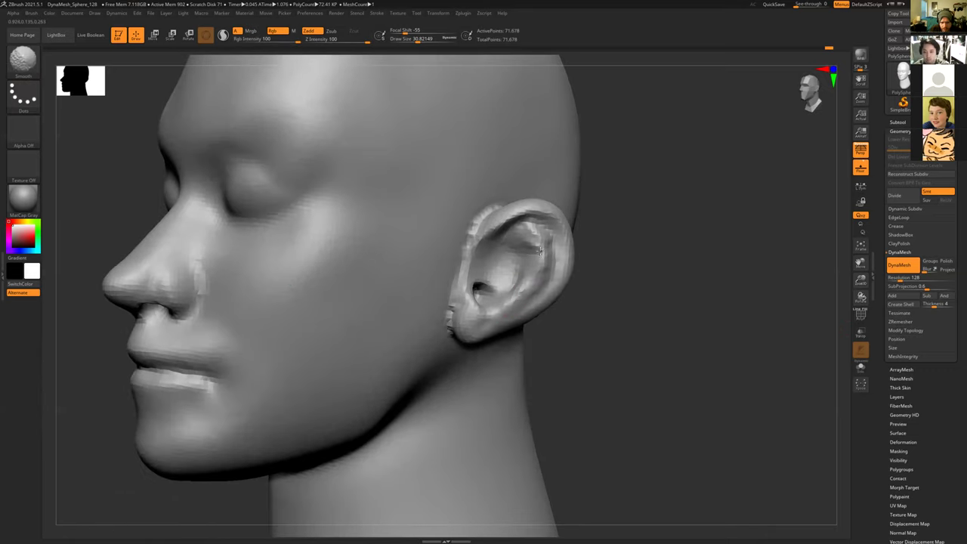
{"action": "mouse_move", "coordinate": [544, 261]}
{"action": "left_mouse_down", "text": "shift"}
{"action": "mouse_move", "coordinate": [531, 229]}
{"action": "mouse_move", "coordinate": [530, 245]}
{"action": "left_mouse_up", "text": "shift"}
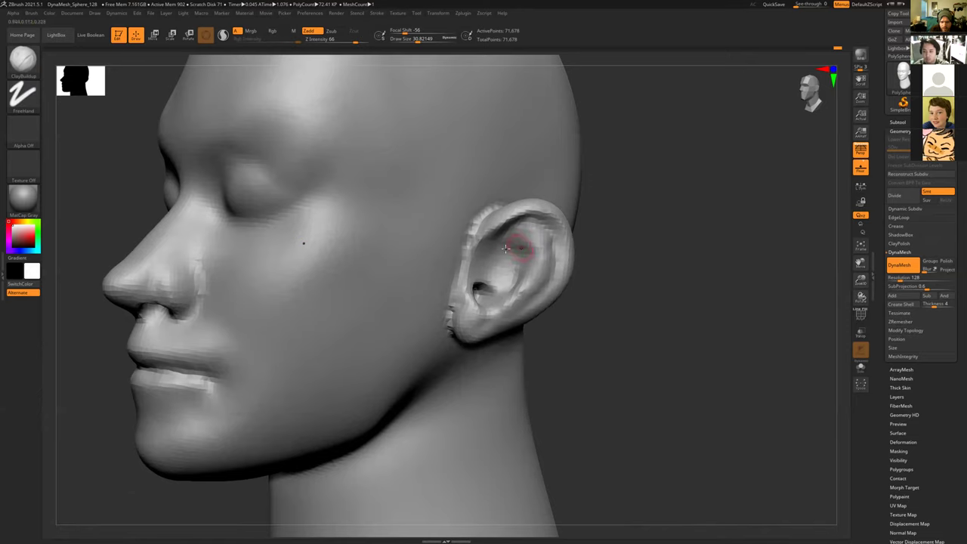
{"action": "left_click_drag", "start_coordinate": [663, 250], "coordinate": [565, 282]}
{"action": "left_click_drag", "start_coordinate": [580, 225], "coordinate": [579, 274], "text": "shift"}
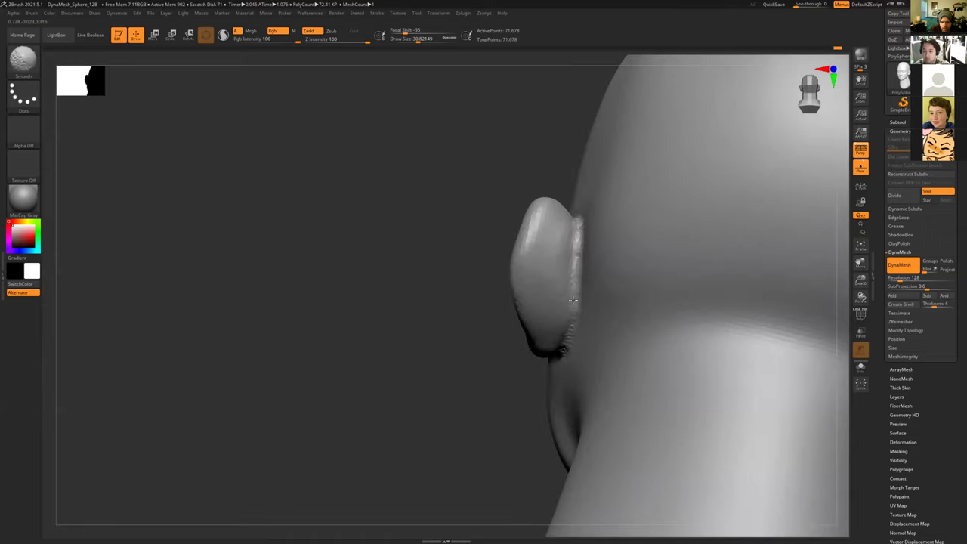
{"action": "left_click_drag", "start_coordinate": [484, 406], "coordinate": [551, 272]}
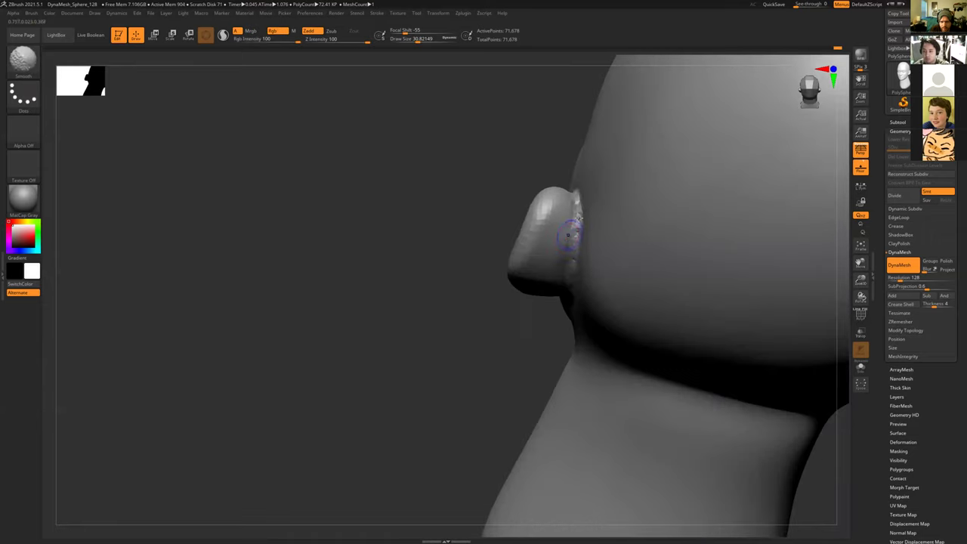
{"action": "left_click_drag", "start_coordinate": [523, 184], "coordinate": [606, 271]}
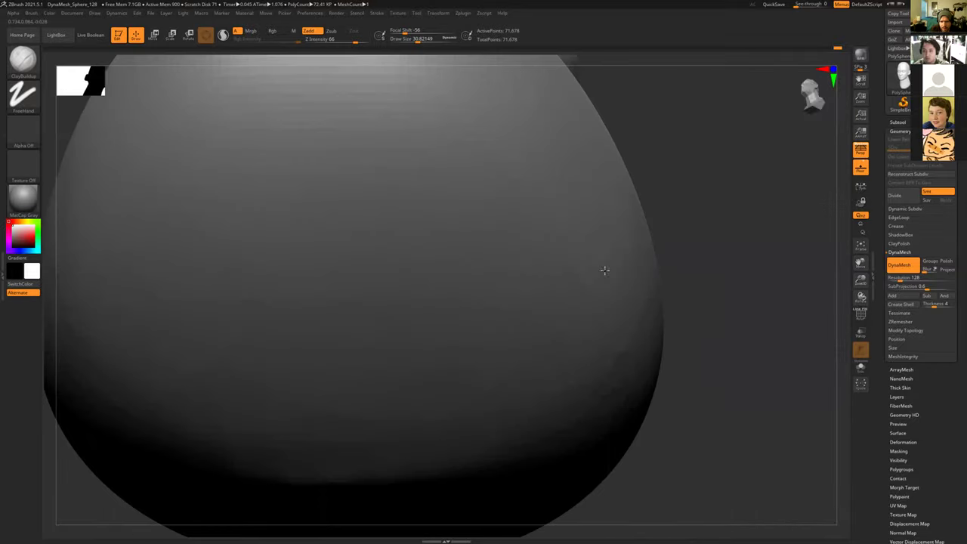
Step: Adjust the ear and the side of the skull above it from behind with Move Topological at a draw size of about 248
{"action": "mouse_move", "coordinate": [735, 324]}
{"action": "left_mouse_down"}
{"action": "mouse_move", "coordinate": [630, 302]}
{"action": "mouse_move", "coordinate": [643, 276]}
{"action": "mouse_move", "coordinate": [638, 379]}
{"action": "mouse_move", "coordinate": [645, 339]}
{"action": "mouse_move", "coordinate": [624, 322]}
{"action": "mouse_move", "coordinate": [591, 330]}
{"action": "mouse_move", "coordinate": [655, 340]}
{"action": "mouse_move", "coordinate": [571, 333]}
{"action": "left_mouse_up"}
{"action": "key", "text": "f"}
{"action": "key", "text": "b"}
{"action": "key", "text": "m"}
{"action": "key", "text": "t"}
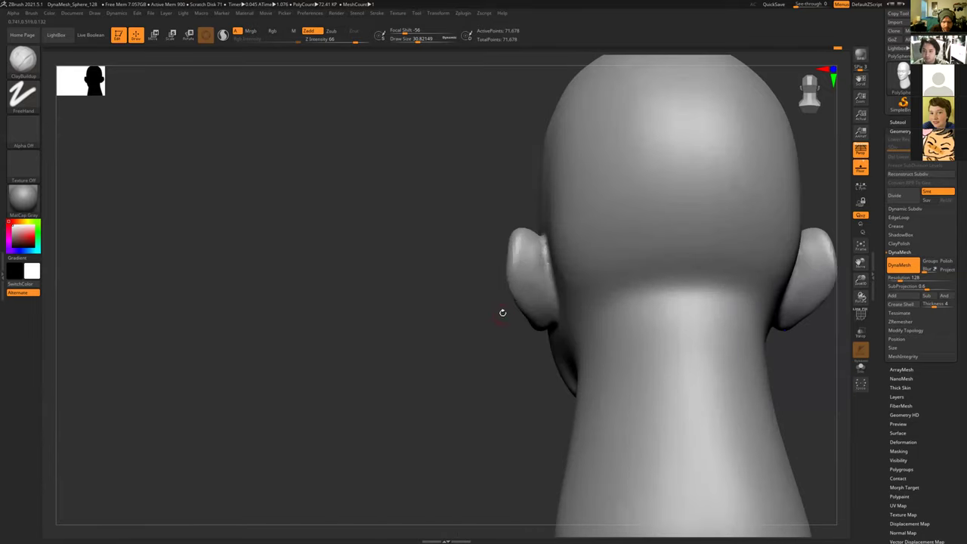
{"action": "key", "text": "s"}
{"action": "mouse_move", "coordinate": [512, 279]}
{"action": "left_mouse_down"}
{"action": "mouse_move", "coordinate": [529, 278]}
{"action": "mouse_move", "coordinate": [524, 286]}
{"action": "left_mouse_up"}
{"action": "left_click_drag", "start_coordinate": [514, 240], "coordinate": [501, 260]}
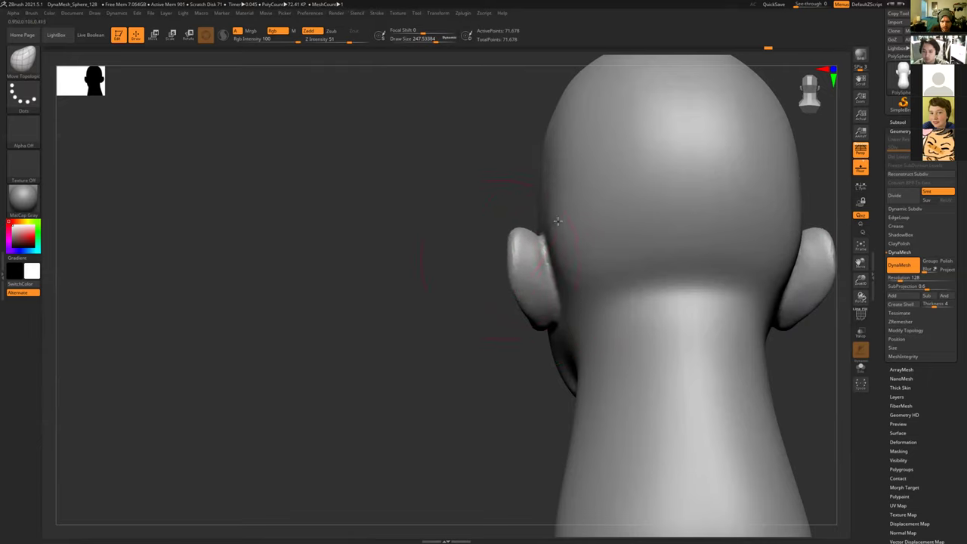
{"action": "left_click_drag", "start_coordinate": [556, 217], "coordinate": [547, 172]}
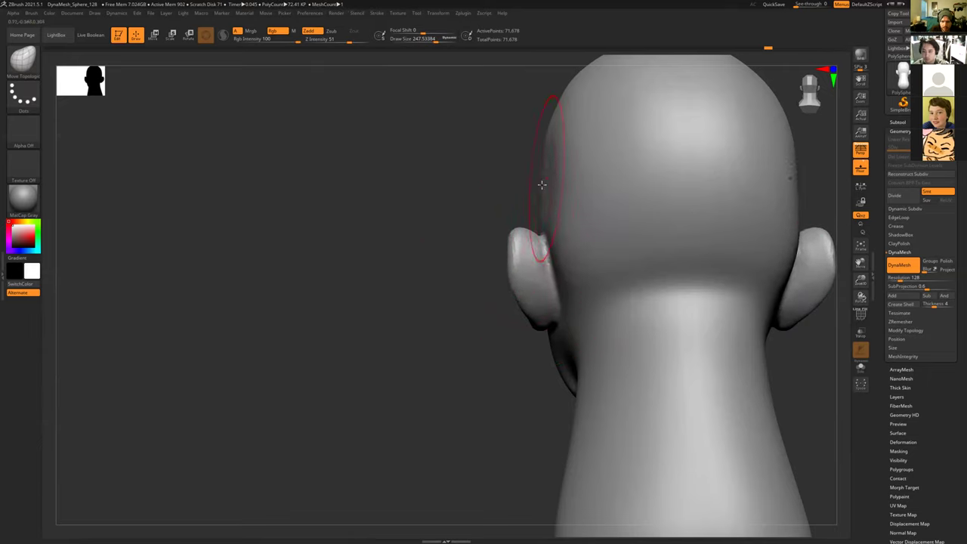
Step: Reshape the mouth corners with the Move Topological brush at a draw size of about 149
{"action": "left_click_drag", "start_coordinate": [486, 200], "coordinate": [729, 352]}
{"action": "left_click_drag", "start_coordinate": [570, 326], "coordinate": [630, 315], "text": "alt"}
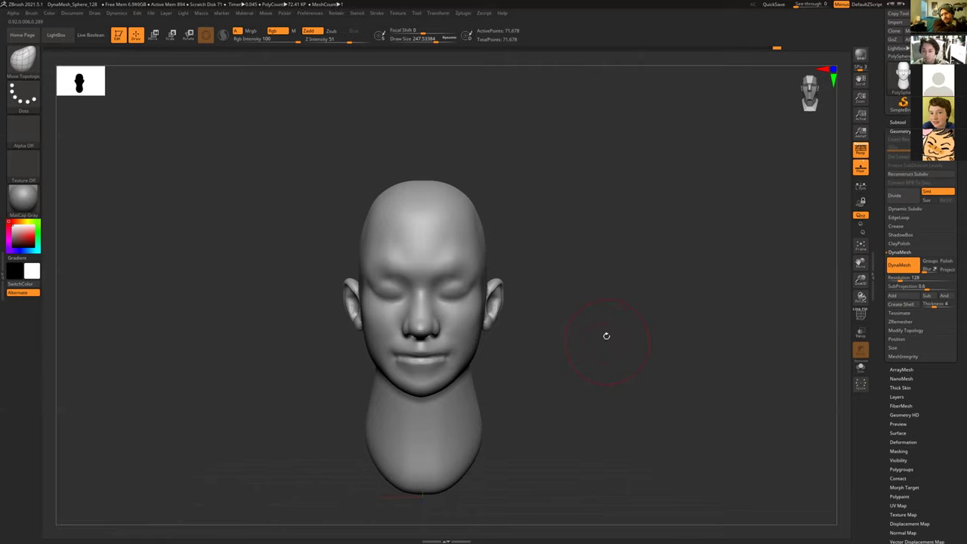
{"action": "left_click_drag", "start_coordinate": [584, 300], "coordinate": [595, 260], "text": "alt"}
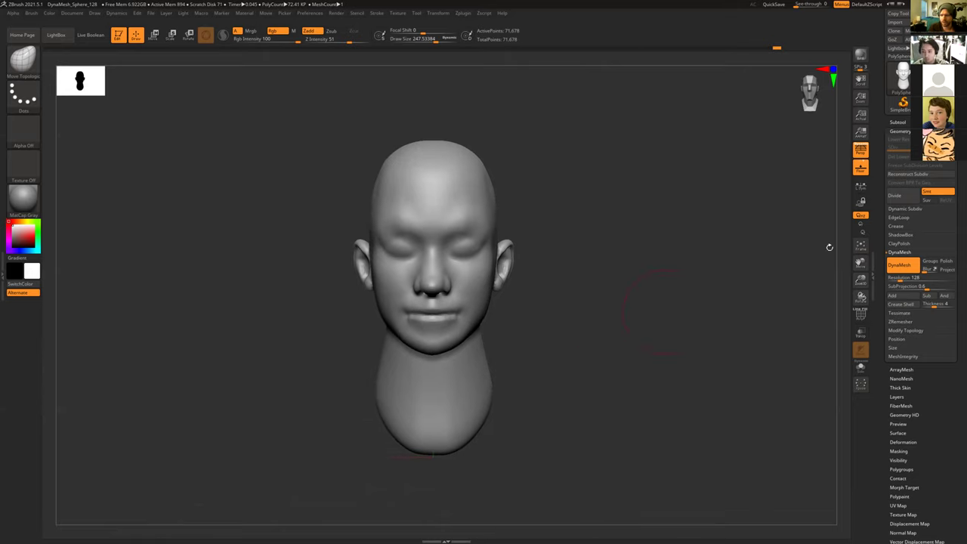
{"action": "mouse_move", "coordinate": [655, 318]}
{"action": "left_mouse_down", "text": "alt"}
{"action": "mouse_move", "coordinate": [663, 324]}
{"action": "mouse_move", "coordinate": [667, 300]}
{"action": "mouse_move", "coordinate": [793, 314]}
{"action": "left_mouse_up", "text": "alt"}
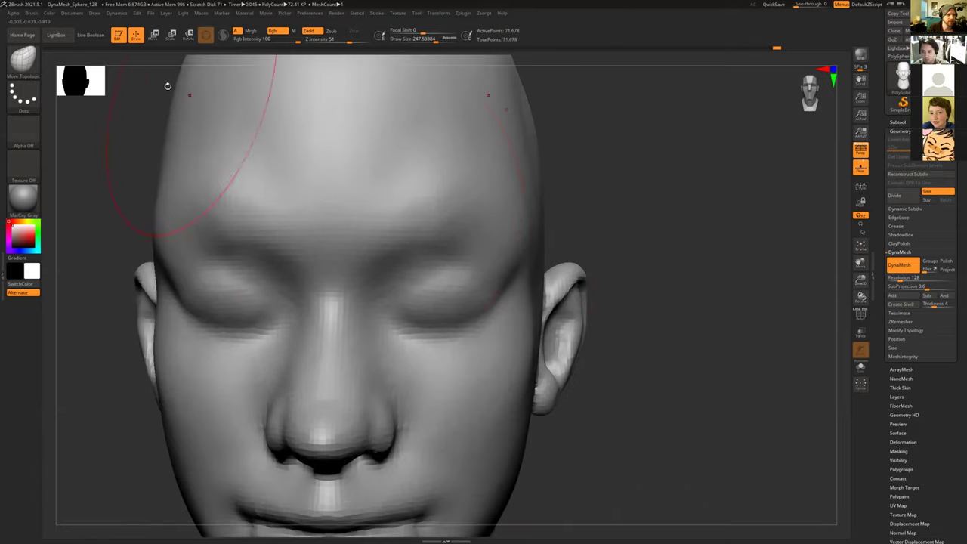
{"action": "left_click_drag", "start_coordinate": [646, 247], "coordinate": [708, 294], "text": "alt"}
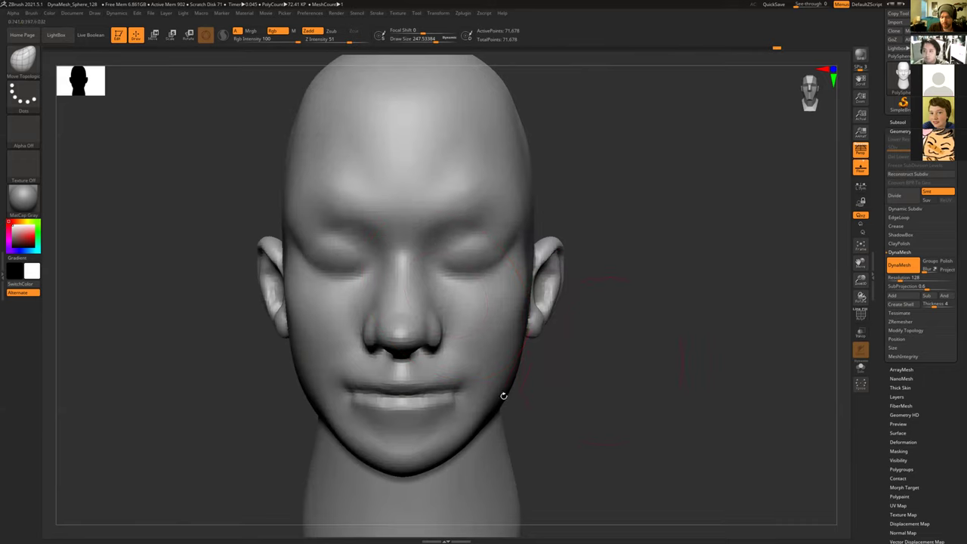
{"action": "mouse_move", "coordinate": [589, 379]}
{"action": "right_mouse_down"}
{"action": "mouse_move", "coordinate": [561, 386]}
{"action": "mouse_move", "coordinate": [596, 371]}
{"action": "mouse_move", "coordinate": [583, 379]}
{"action": "mouse_move", "coordinate": [599, 390]}
{"action": "mouse_move", "coordinate": [609, 384]}
{"action": "mouse_move", "coordinate": [611, 362]}
{"action": "mouse_move", "coordinate": [585, 352]}
{"action": "mouse_move", "coordinate": [612, 311]}
{"action": "right_mouse_up"}
{"action": "mouse_move", "coordinate": [674, 254]}
{"action": "left_mouse_down"}
{"action": "mouse_move", "coordinate": [671, 268]}
{"action": "mouse_move", "coordinate": [642, 271]}
{"action": "mouse_move", "coordinate": [672, 283]}
{"action": "mouse_move", "coordinate": [673, 299]}
{"action": "mouse_move", "coordinate": [671, 330]}
{"action": "mouse_move", "coordinate": [639, 369]}
{"action": "mouse_move", "coordinate": [687, 251]}
{"action": "left_mouse_up"}
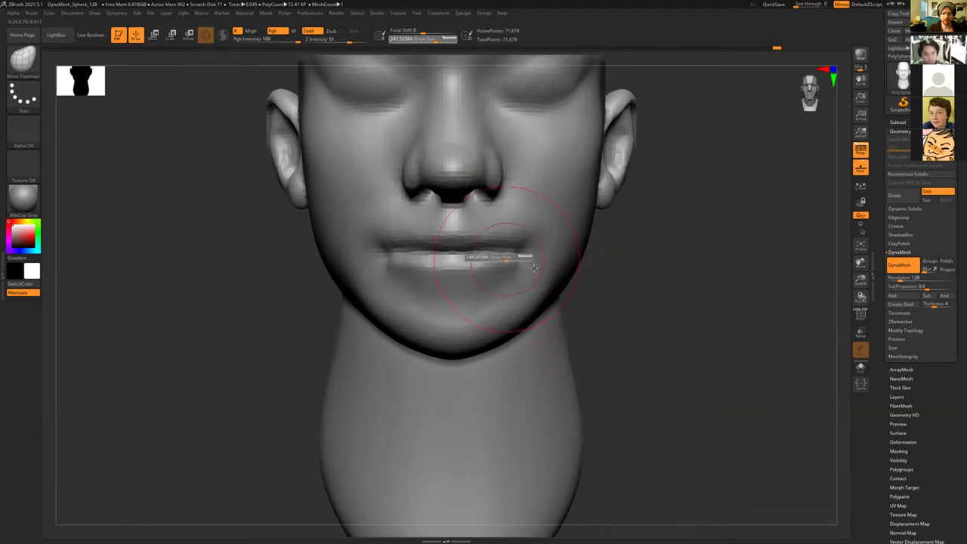
{"action": "left_click_drag", "start_coordinate": [605, 304], "coordinate": [471, 276]}
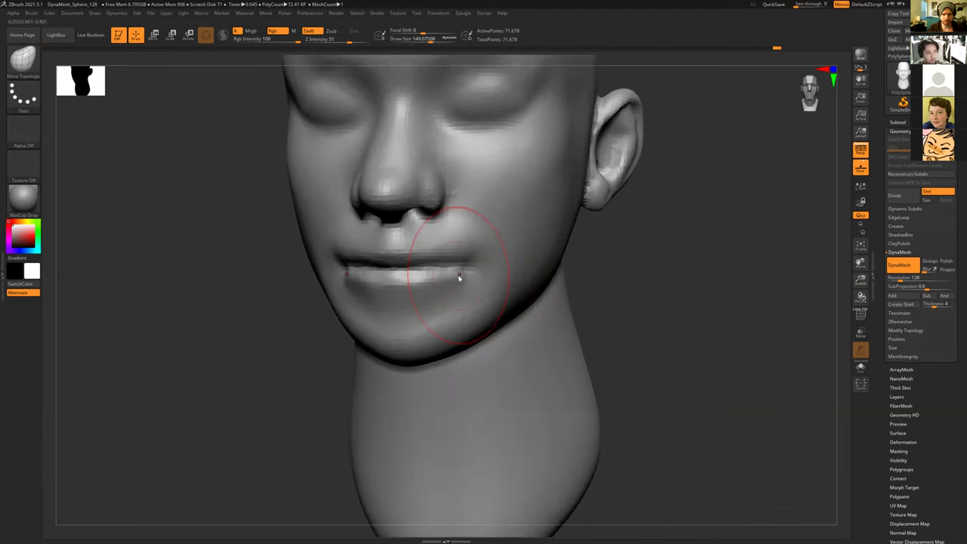
Step: Pull the mouth corners outward to widen the mouth, using a draw size of about 99
{"action": "key", "text": "s"}
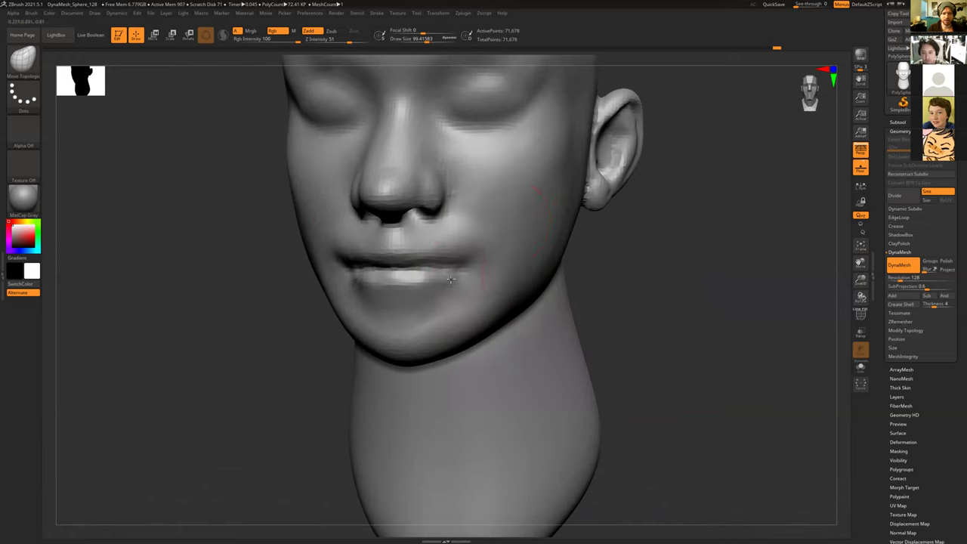
{"action": "left_click_drag", "start_coordinate": [610, 290], "coordinate": [522, 279]}
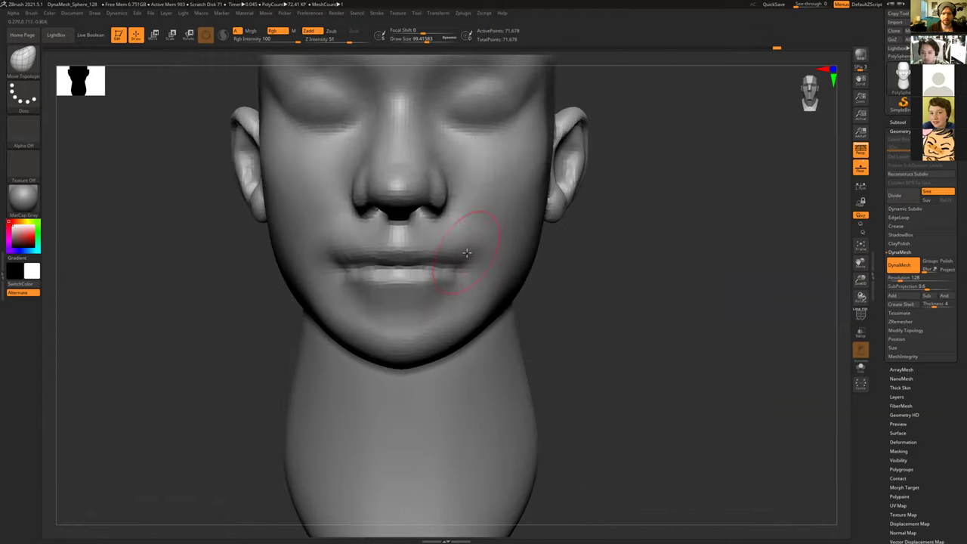
{"action": "left_click_drag", "start_coordinate": [467, 257], "coordinate": [479, 260]}
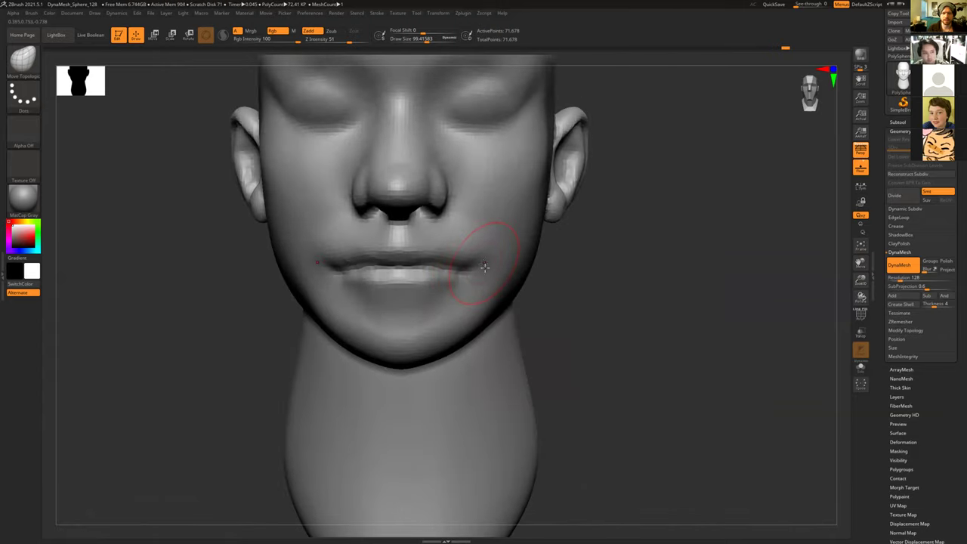
Step: Refine the curve of the lips from below with Move Topological, reducing the draw size to about 91
{"action": "left_click_drag", "start_coordinate": [573, 355], "coordinate": [443, 228]}
{"action": "key", "text": "s"}
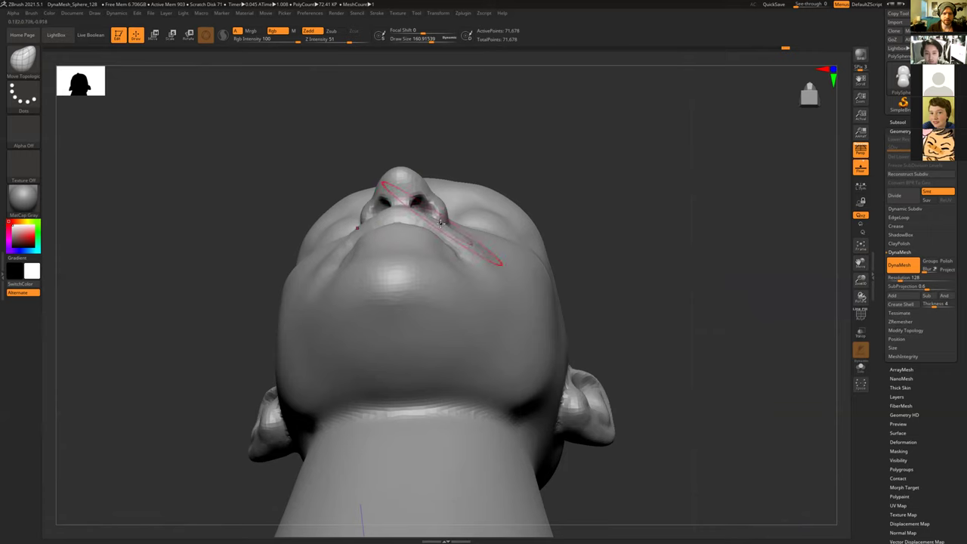
{"action": "key", "text": "s"}
{"action": "left_click_drag", "start_coordinate": [441, 224], "coordinate": [436, 224]}
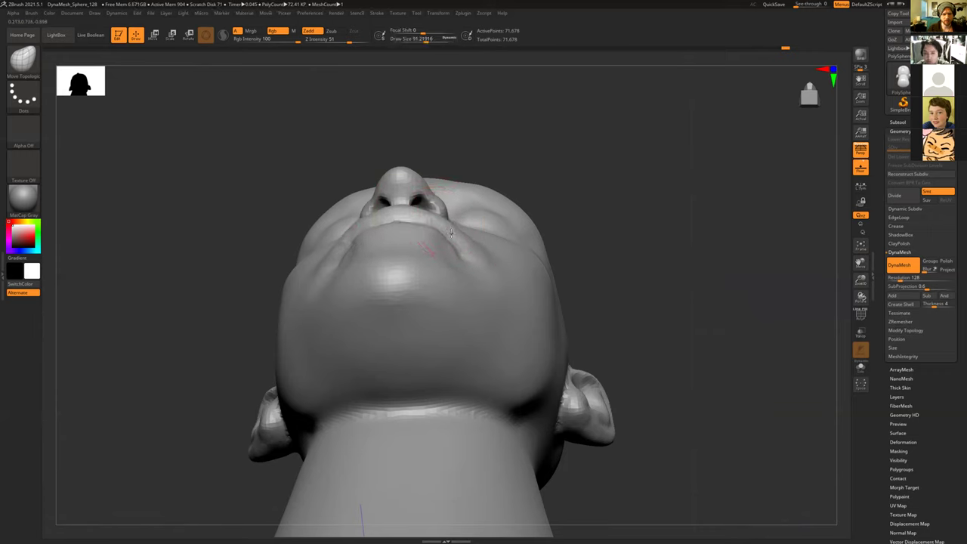
Step: Adjust the lower face in profile with Move Topological at a draw size of about 354
{"action": "mouse_move", "coordinate": [450, 138]}
{"action": "left_mouse_down"}
{"action": "mouse_move", "coordinate": [652, 287]}
{"action": "mouse_move", "coordinate": [423, 255]}
{"action": "mouse_move", "coordinate": [443, 231]}
{"action": "mouse_move", "coordinate": [431, 259]}
{"action": "left_mouse_up"}
{"action": "key", "text": "s"}
{"action": "mouse_move", "coordinate": [353, 202]}
{"action": "left_mouse_down"}
{"action": "mouse_move", "coordinate": [423, 203]}
{"action": "mouse_move", "coordinate": [343, 201]}
{"action": "mouse_move", "coordinate": [355, 216]}
{"action": "left_mouse_up"}
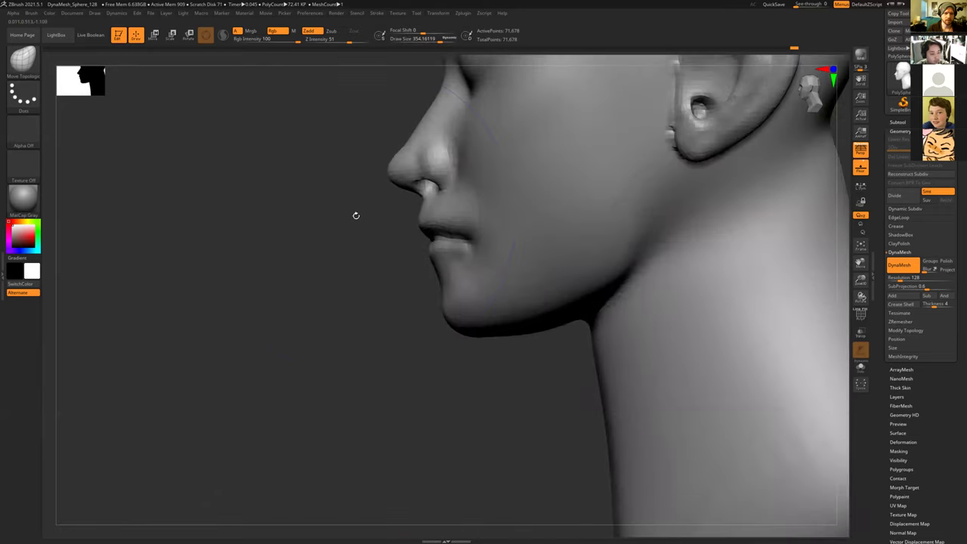
Step: Push the sides of the nose inward from the front view at a draw size of about 99
{"action": "mouse_move", "coordinate": [375, 282]}
{"action": "left_mouse_down"}
{"action": "mouse_move", "coordinate": [403, 293]}
{"action": "mouse_move", "coordinate": [445, 287]}
{"action": "left_mouse_up"}
{"action": "key", "text": "s"}
{"action": "left_click_drag", "start_coordinate": [470, 164], "coordinate": [459, 166]}
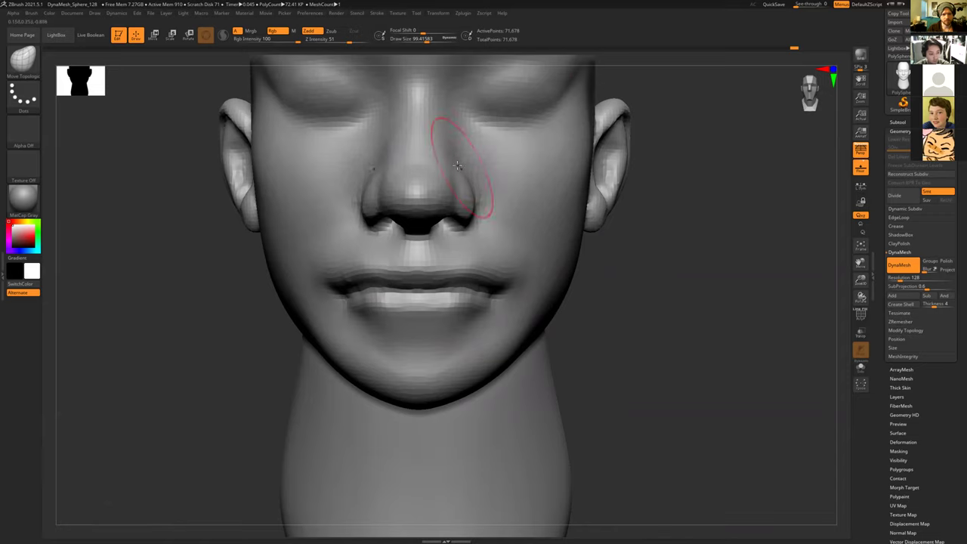
{"action": "left_click_drag", "start_coordinate": [660, 310], "coordinate": [669, 302]}
Step: Examine the proportions of the head and face from the front and in profile
{"action": "right_click_drag", "start_coordinate": [566, 284], "coordinate": [551, 259], "text": "ctrl"}
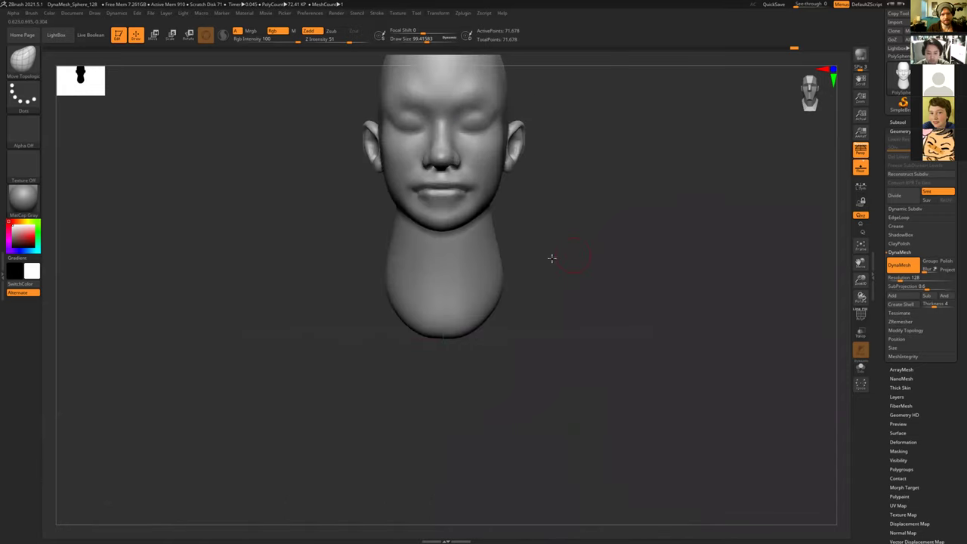
{"action": "left_click_drag", "start_coordinate": [552, 258], "coordinate": [447, 277]}
{"action": "left_click_drag", "start_coordinate": [413, 399], "coordinate": [472, 377], "text": "alt"}
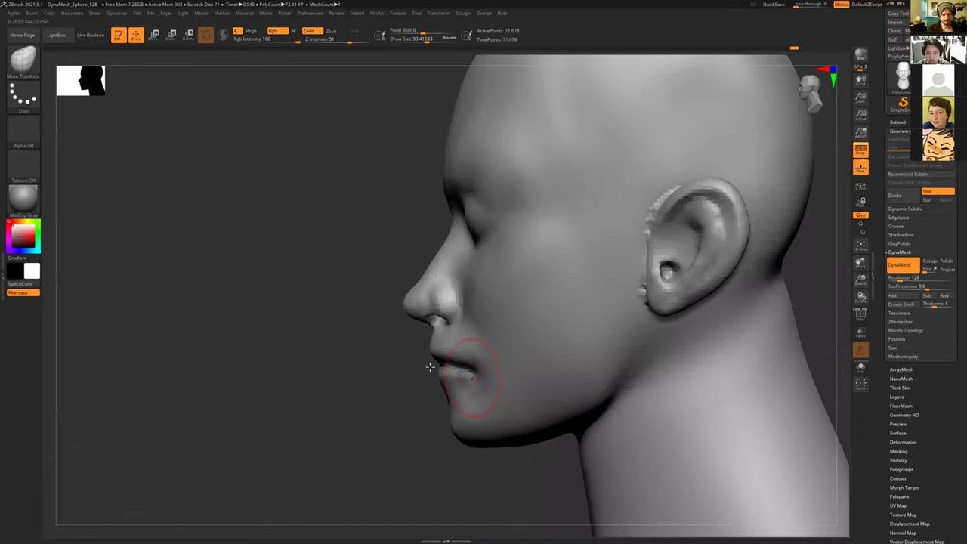
{"action": "left_click_drag", "start_coordinate": [410, 360], "coordinate": [620, 298]}
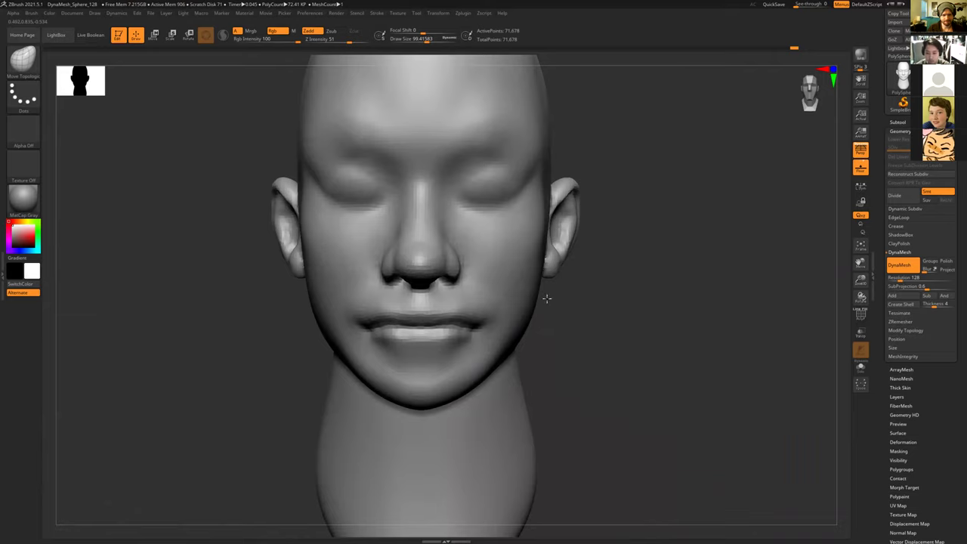
{"action": "scroll", "coordinate": [506, 296], "scroll_direction": "down", "scroll_amount": 5}
{"action": "mouse_move", "coordinate": [512, 285]}
{"action": "left_mouse_down"}
{"action": "mouse_move", "coordinate": [500, 271]}
{"action": "mouse_move", "coordinate": [619, 241]}
{"action": "left_mouse_up"}
{"action": "scroll", "coordinate": [590, 274], "scroll_direction": "up", "scroll_amount": 3}
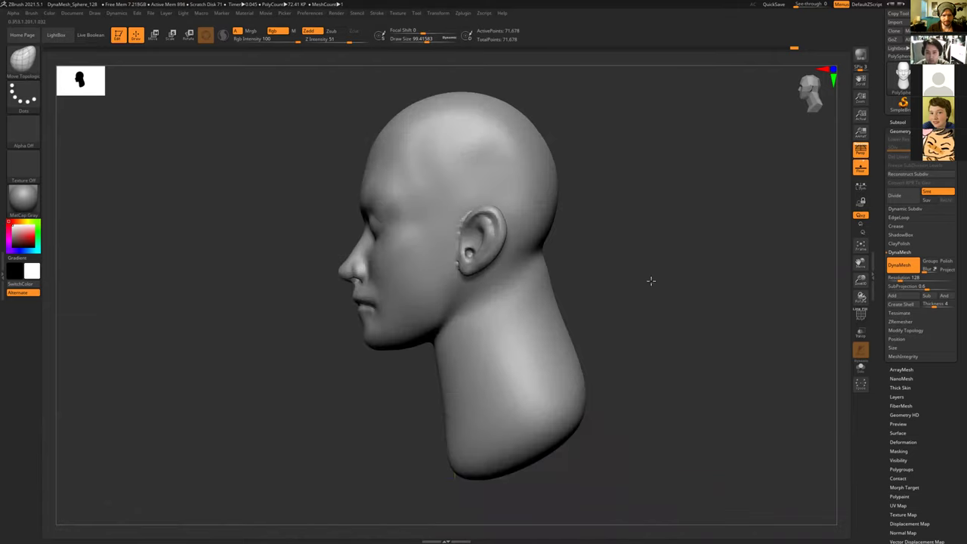
{"action": "scroll", "coordinate": [701, 271], "scroll_direction": "up", "scroll_amount": 3}
Step: Fill the rough seam in front of the ear with ClayBuildup at a draw size of about 43 and smooth it
{"action": "left_click_drag", "start_coordinate": [648, 266], "coordinate": [578, 241]}
{"action": "key", "text": "["}
{"action": "key", "text": "["}
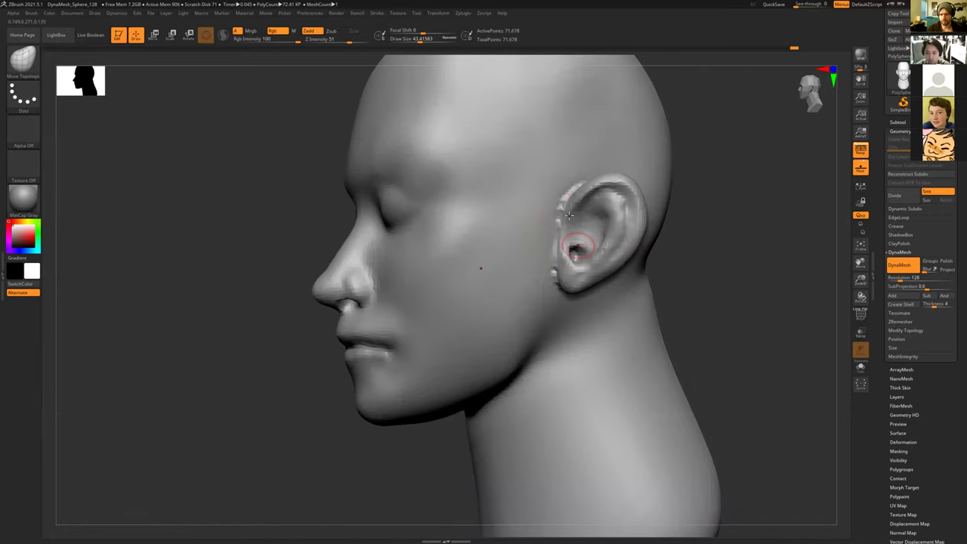
{"action": "key", "text": "shift"}
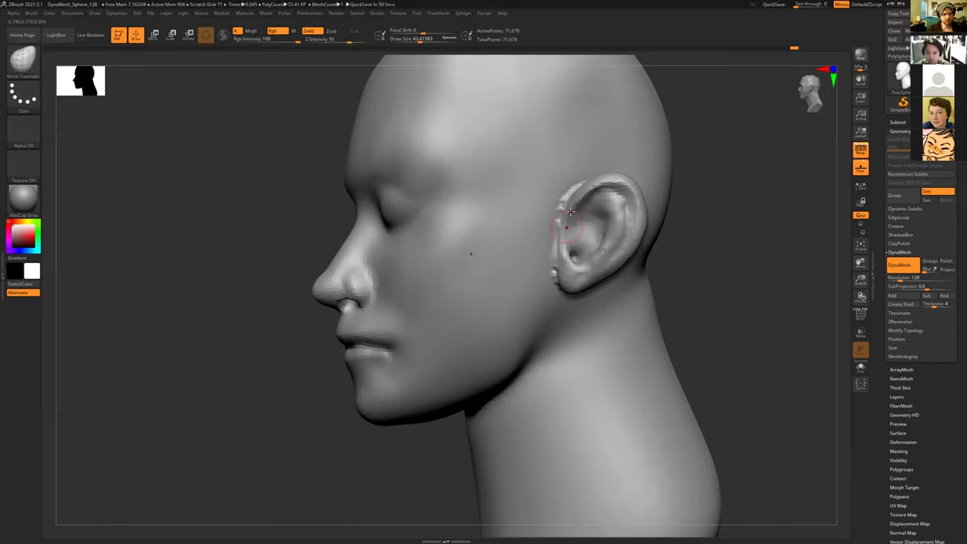
{"action": "key", "text": "b"}
{"action": "key", "text": "c"}
{"action": "key", "text": "b"}
{"action": "left_click_drag", "start_coordinate": [569, 213], "coordinate": [563, 257]}
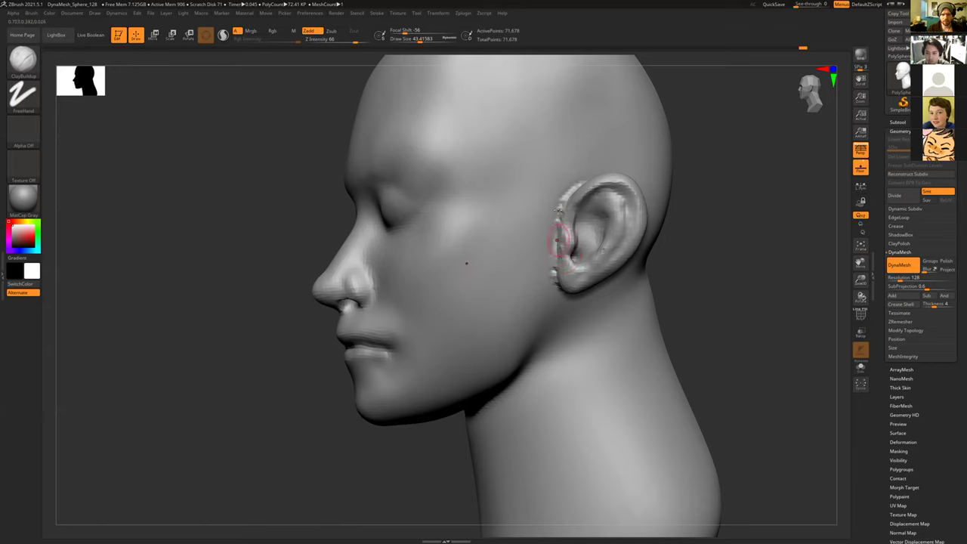
{"action": "left_click_drag", "start_coordinate": [557, 210], "coordinate": [560, 220], "text": "shift"}
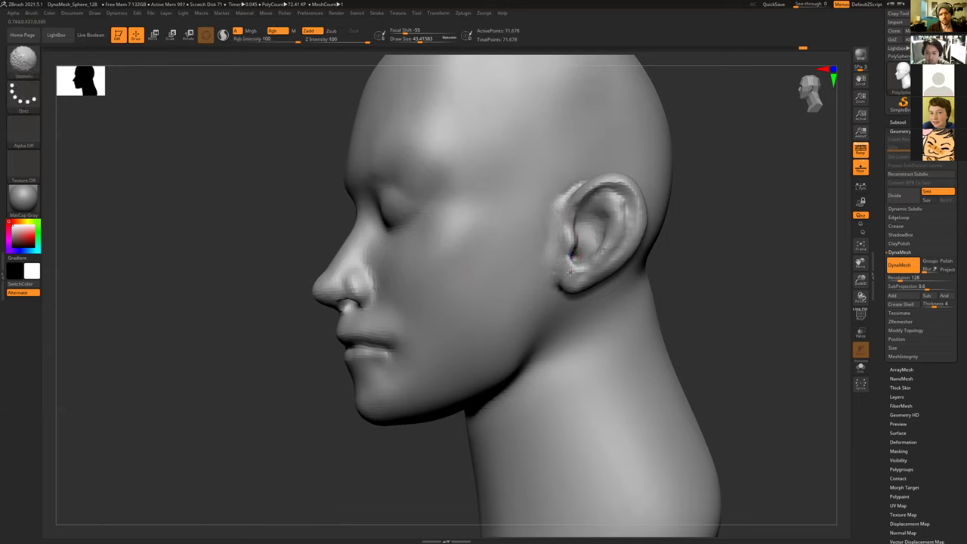
Step: Build up the side of the cheek with ClayBuildup at a draw size of about 208 and smooth the strokes
{"action": "mouse_move", "coordinate": [718, 308]}
{"action": "left_mouse_down"}
{"action": "mouse_move", "coordinate": [702, 270]}
{"action": "mouse_move", "coordinate": [695, 278]}
{"action": "mouse_move", "coordinate": [664, 260]}
{"action": "mouse_move", "coordinate": [698, 250]}
{"action": "mouse_move", "coordinate": [554, 270]}
{"action": "mouse_move", "coordinate": [516, 246]}
{"action": "mouse_move", "coordinate": [574, 254]}
{"action": "mouse_move", "coordinate": [594, 232]}
{"action": "mouse_move", "coordinate": [636, 250]}
{"action": "mouse_move", "coordinate": [610, 250]}
{"action": "mouse_move", "coordinate": [622, 260]}
{"action": "mouse_move", "coordinate": [619, 249]}
{"action": "left_mouse_up"}
{"action": "key", "text": "s"}
{"action": "left_click_drag", "start_coordinate": [439, 248], "coordinate": [443, 247]}
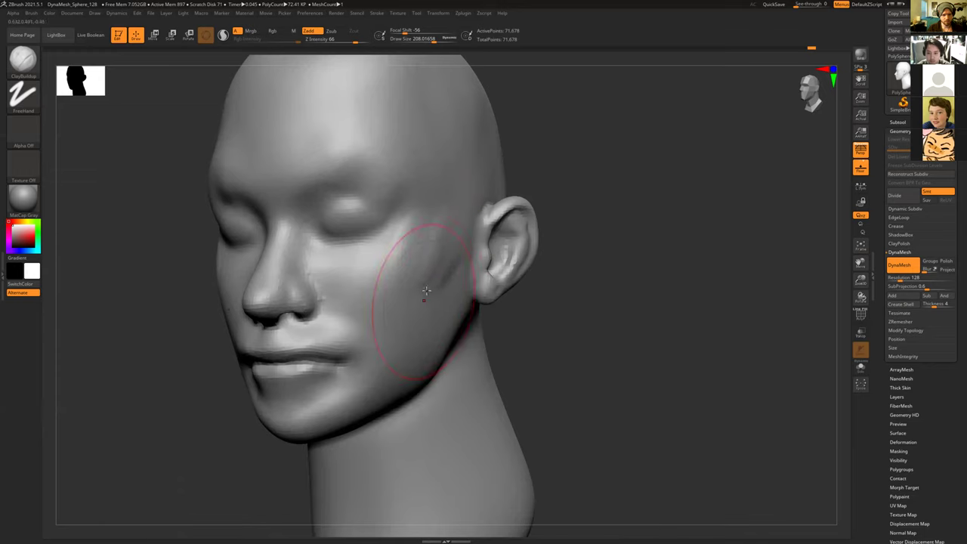
{"action": "key", "text": "shift"}
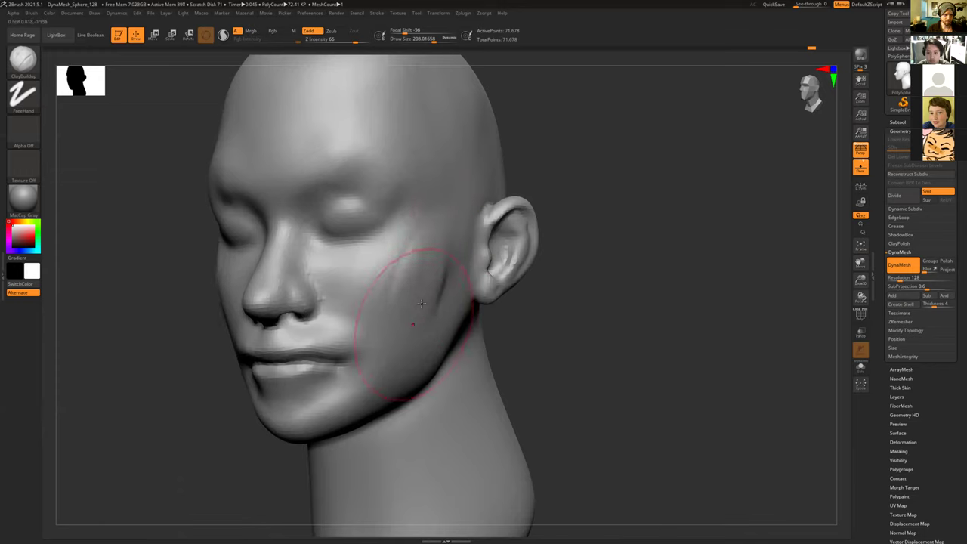
{"action": "key", "text": "shift"}
Step: Add volume along the brow ridge with ClayBuildup at a draw size of about 80 and smooth it into the forehead
{"action": "mouse_move", "coordinate": [568, 331]}
{"action": "left_mouse_down", "text": "alt"}
{"action": "mouse_move", "coordinate": [542, 317]}
{"action": "mouse_move", "coordinate": [544, 279]}
{"action": "mouse_move", "coordinate": [540, 287]}
{"action": "mouse_move", "coordinate": [608, 271]}
{"action": "mouse_move", "coordinate": [643, 281]}
{"action": "mouse_move", "coordinate": [635, 299]}
{"action": "mouse_move", "coordinate": [590, 279]}
{"action": "left_mouse_up", "text": "alt"}
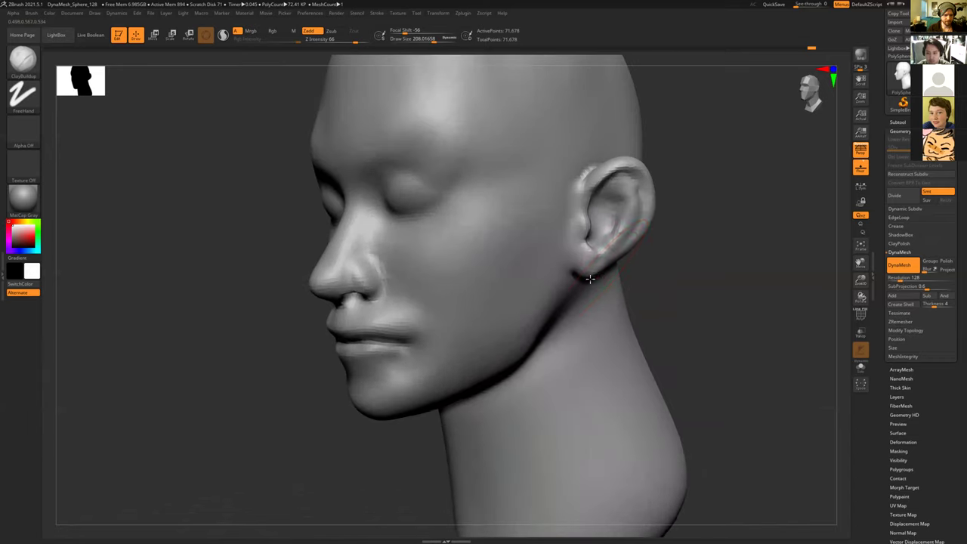
{"action": "key", "text": "s"}
{"action": "left_click_drag", "start_coordinate": [382, 139], "coordinate": [372, 140]}
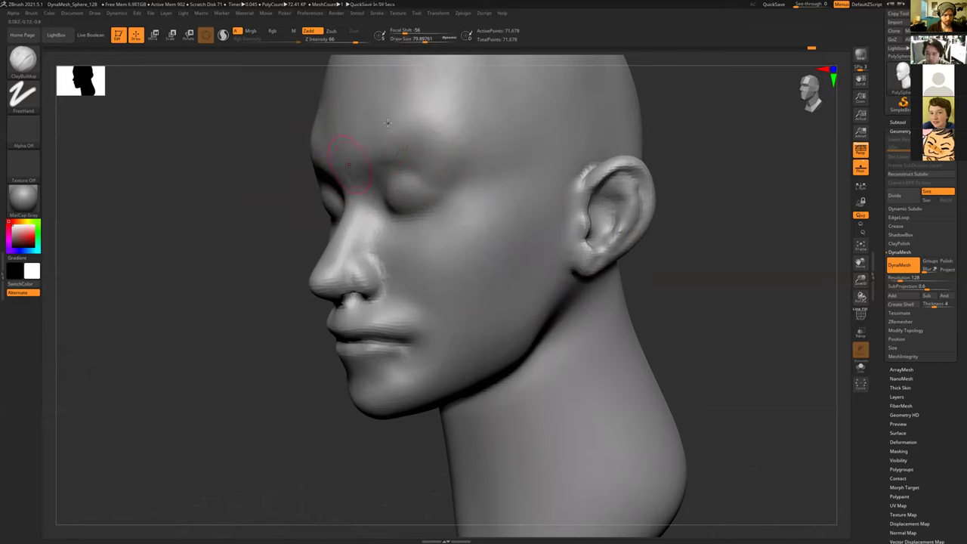
{"action": "left_click_drag", "start_coordinate": [348, 164], "coordinate": [388, 123]}
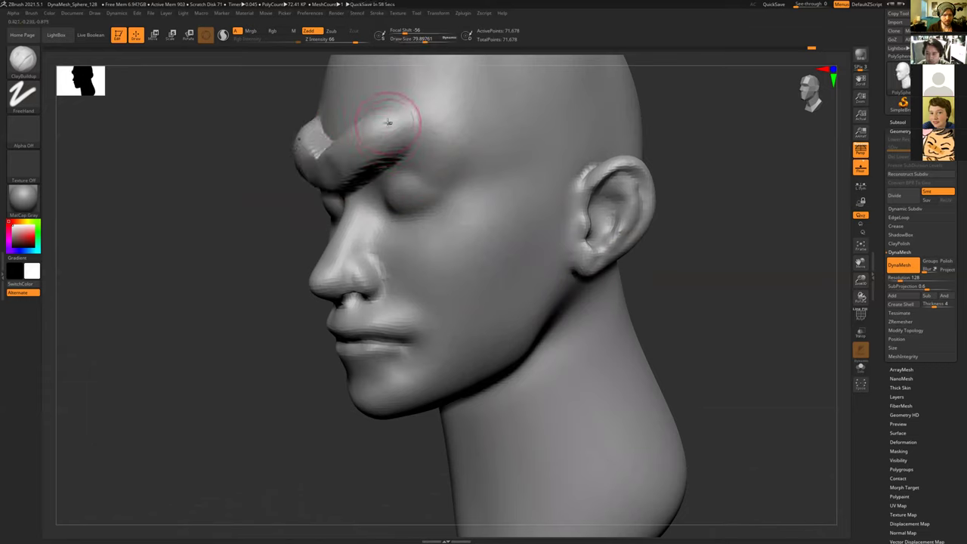
{"action": "key", "text": "ctrl+z"}
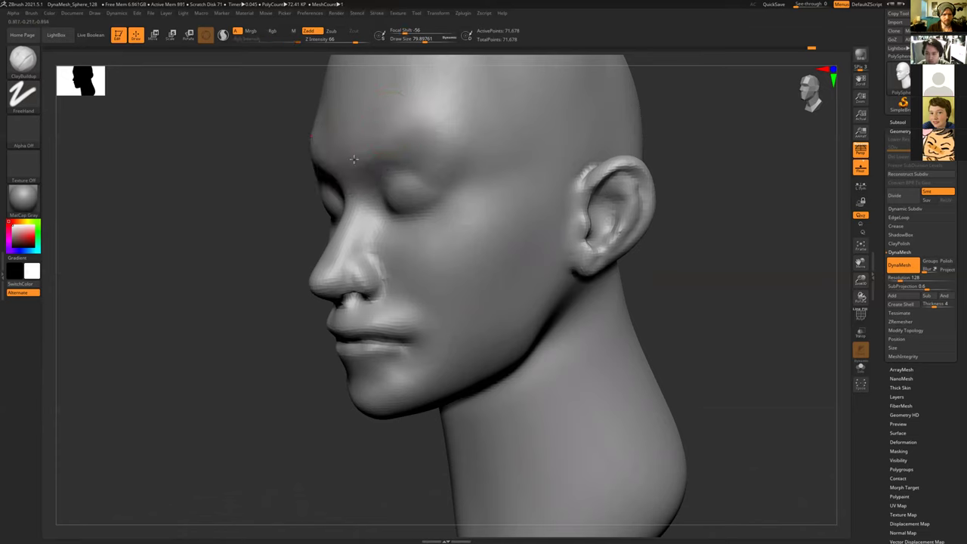
{"action": "mouse_move", "coordinate": [351, 159]}
{"action": "left_mouse_down"}
{"action": "mouse_move", "coordinate": [423, 138]}
{"action": "mouse_move", "coordinate": [411, 130]}
{"action": "mouse_move", "coordinate": [448, 150]}
{"action": "left_mouse_up"}
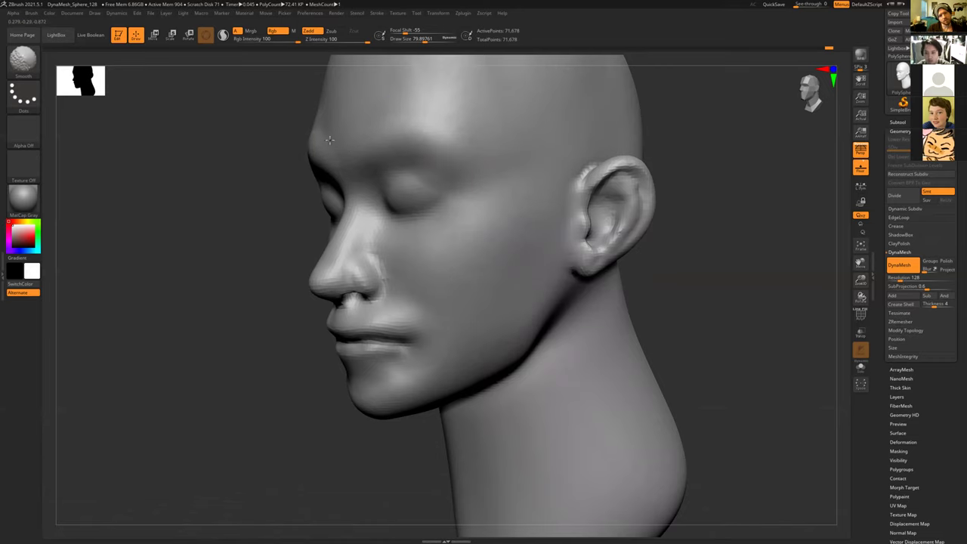
{"action": "mouse_move", "coordinate": [265, 153]}
{"action": "left_mouse_down"}
{"action": "mouse_move", "coordinate": [209, 141]}
{"action": "mouse_move", "coordinate": [263, 277]}
{"action": "mouse_move", "coordinate": [287, 287]}
{"action": "mouse_move", "coordinate": [302, 331]}
{"action": "mouse_move", "coordinate": [328, 288]}
{"action": "mouse_move", "coordinate": [393, 283]}
{"action": "mouse_move", "coordinate": [290, 289]}
{"action": "mouse_move", "coordinate": [287, 326]}
{"action": "mouse_move", "coordinate": [268, 340]}
{"action": "mouse_move", "coordinate": [429, 331]}
{"action": "left_mouse_up"}
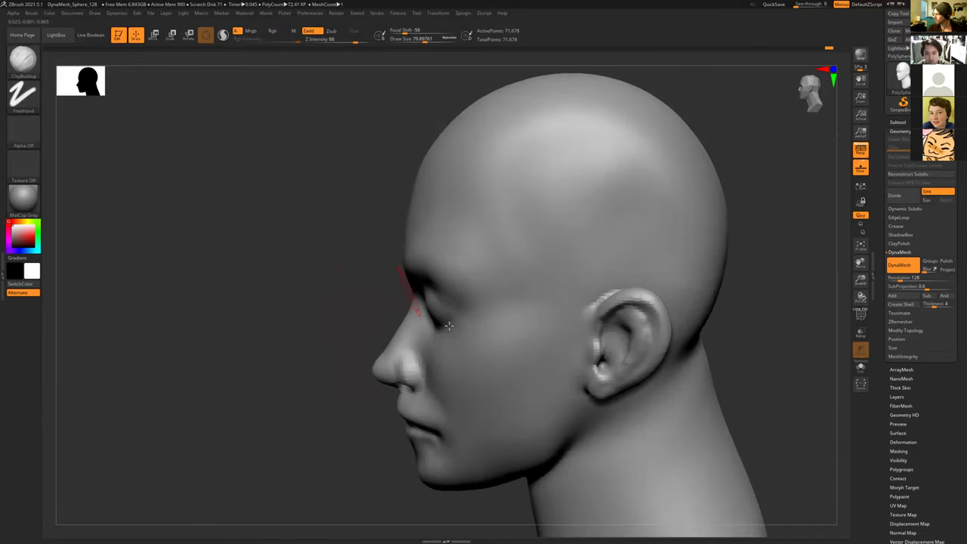
Step: Push the middle of the lower lip slightly upward with Move Topological at a draw size of about 138
{"action": "left_click_drag", "start_coordinate": [357, 261], "coordinate": [608, 338]}
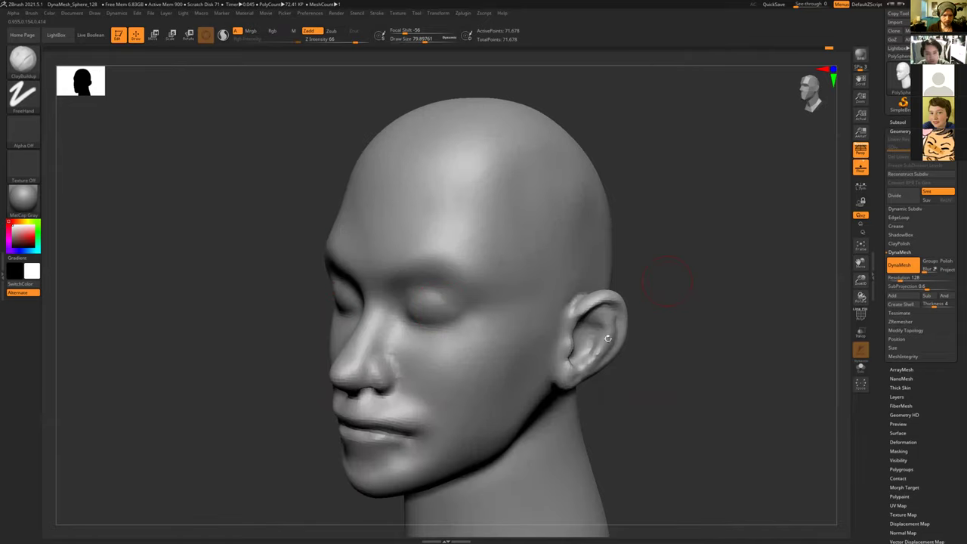
{"action": "key", "text": "b"}
{"action": "key", "text": "m"}
{"action": "key", "text": "t"}
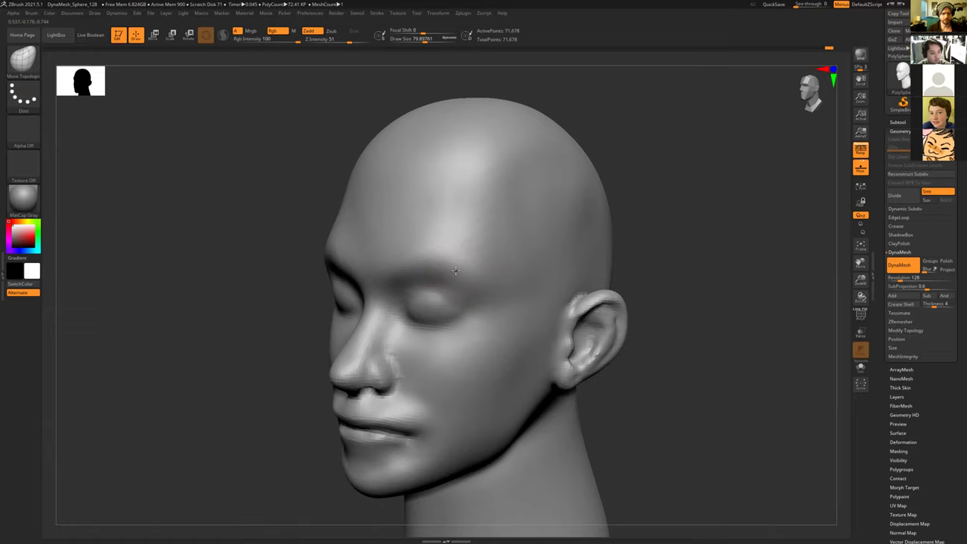
{"action": "key", "text": "s"}
{"action": "left_click_drag", "start_coordinate": [444, 263], "coordinate": [451, 263]}
{"action": "left_click_drag", "start_coordinate": [239, 281], "coordinate": [384, 285], "text": "alt"}
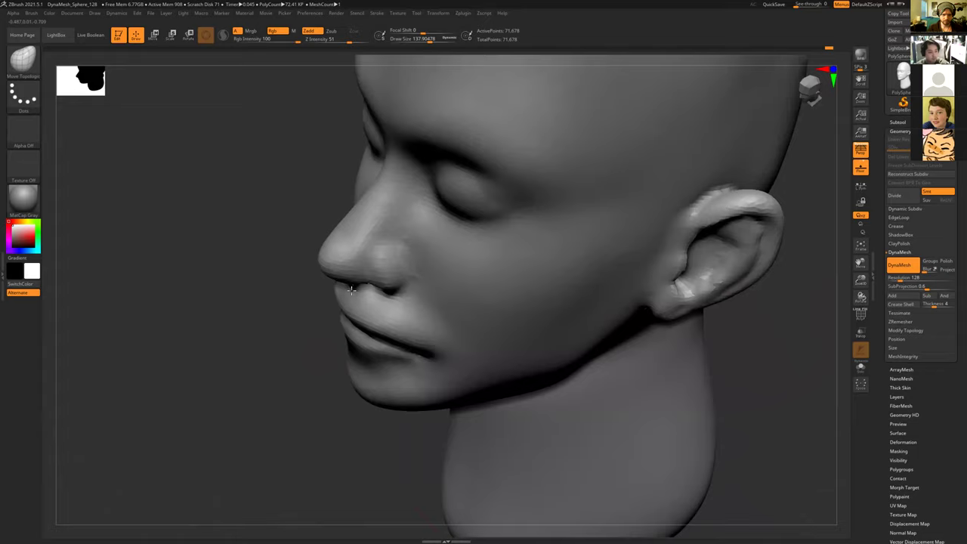
{"action": "left_click_drag", "start_coordinate": [269, 383], "coordinate": [236, 386]}
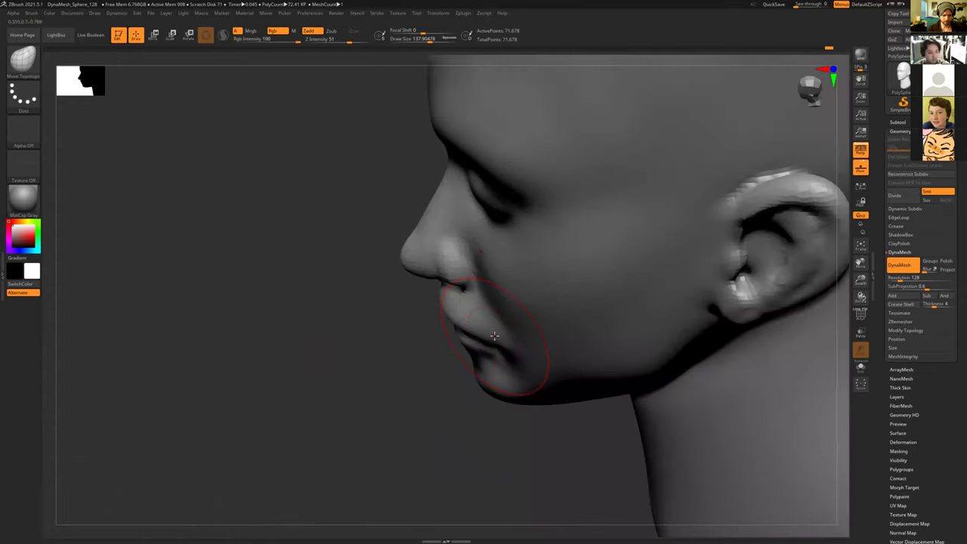
{"action": "left_click_drag", "start_coordinate": [402, 364], "coordinate": [546, 353]}
{"action": "left_click_drag", "start_coordinate": [636, 370], "coordinate": [582, 359]}
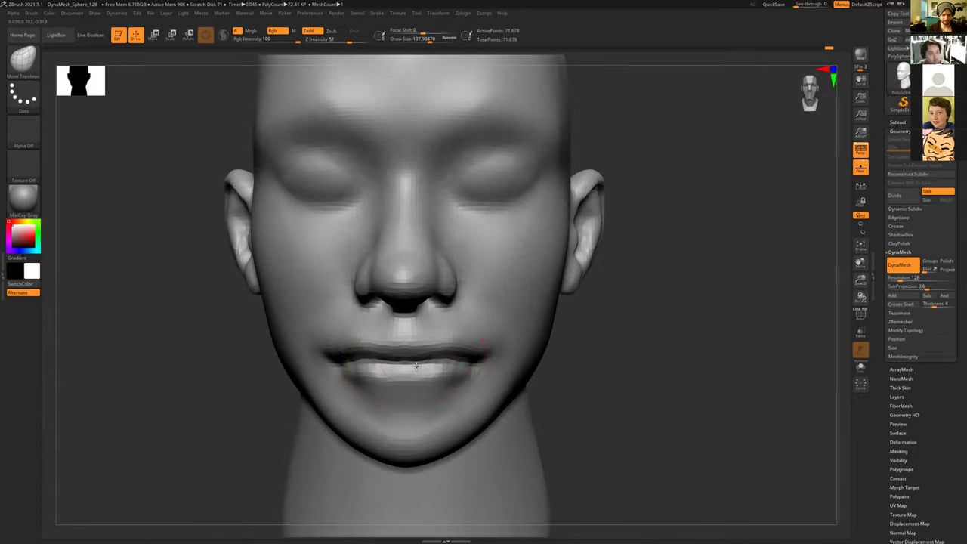
{"action": "left_click_drag", "start_coordinate": [413, 373], "coordinate": [413, 366]}
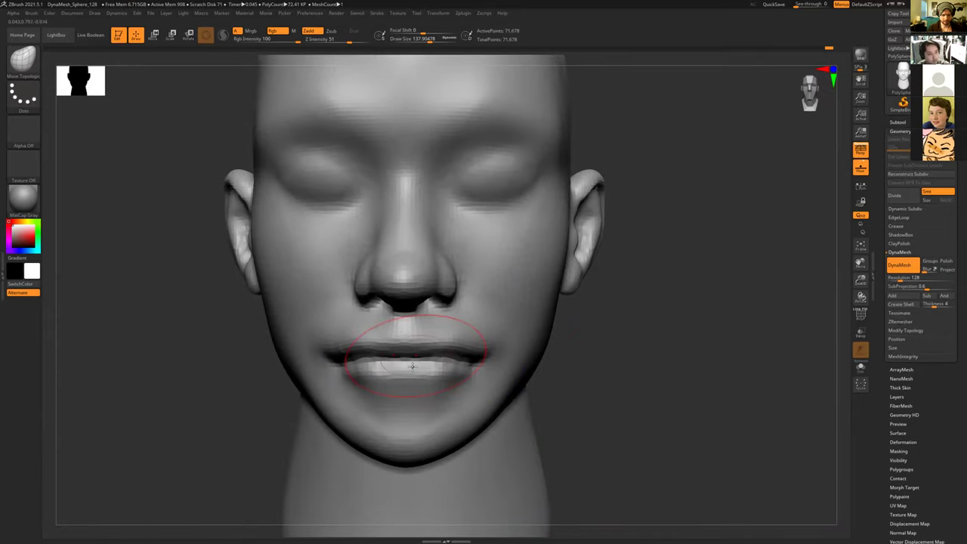
{"action": "mouse_move", "coordinate": [411, 363]}
{"action": "left_mouse_down"}
{"action": "mouse_move", "coordinate": [470, 370]}
{"action": "mouse_move", "coordinate": [499, 353]}
{"action": "left_mouse_up"}
{"action": "left_click_drag", "start_coordinate": [438, 357], "coordinate": [425, 367]}
Step: Pull the underside of the chin down in profile with Move Topological at a draw size of about 201
{"action": "mouse_move", "coordinate": [587, 379]}
{"action": "left_mouse_down", "text": "alt"}
{"action": "mouse_move", "coordinate": [395, 305]}
{"action": "mouse_move", "coordinate": [418, 319]}
{"action": "mouse_move", "coordinate": [415, 350]}
{"action": "mouse_move", "coordinate": [424, 347]}
{"action": "mouse_move", "coordinate": [409, 350]}
{"action": "left_mouse_up", "text": "alt"}
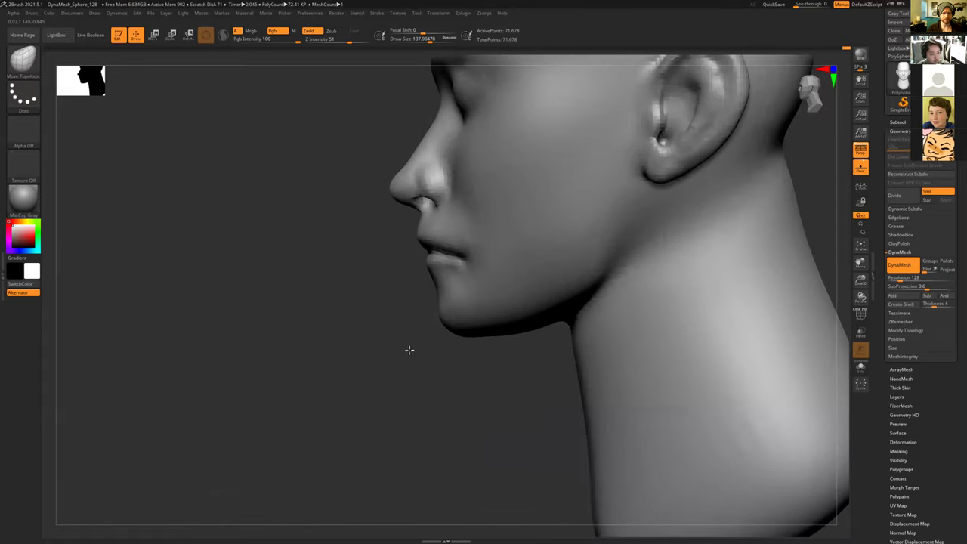
{"action": "key", "text": "s"}
{"action": "left_click_drag", "start_coordinate": [476, 325], "coordinate": [481, 324]}
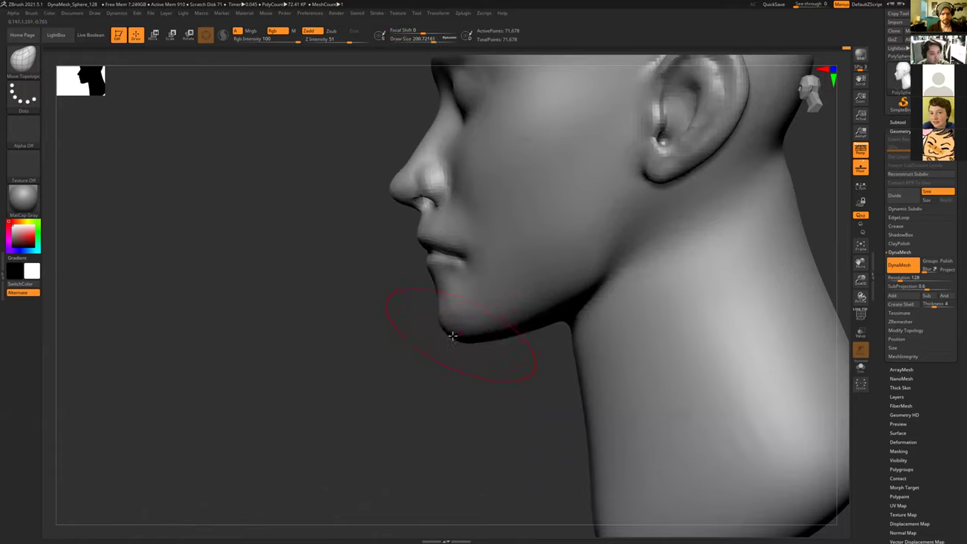
{"action": "left_click_drag", "start_coordinate": [478, 330], "coordinate": [479, 326]}
{"action": "mouse_move", "coordinate": [426, 363]}
{"action": "left_mouse_down", "text": "shift"}
{"action": "mouse_move", "coordinate": [453, 361]}
{"action": "mouse_move", "coordinate": [501, 324]}
{"action": "mouse_move", "coordinate": [491, 323]}
{"action": "left_mouse_up", "text": "shift"}
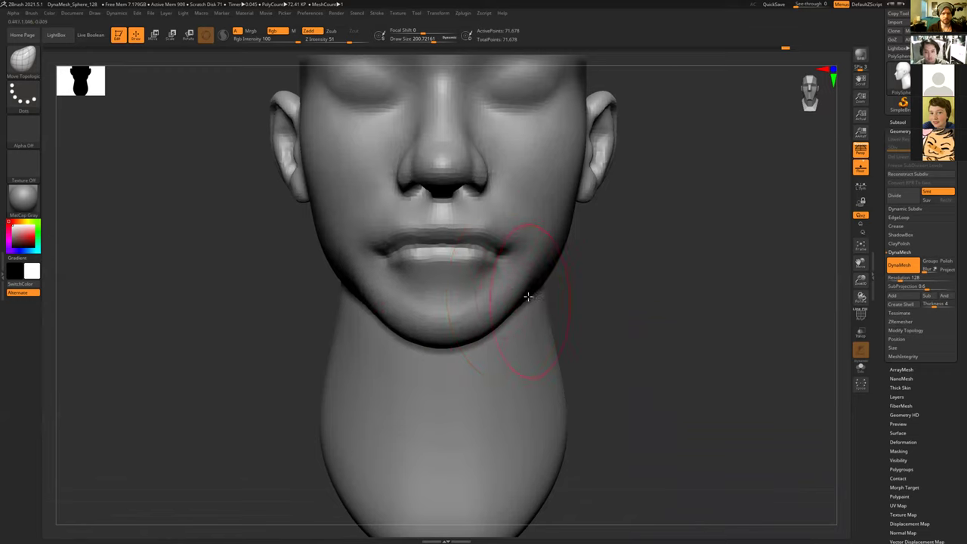
Step: Adjust the chin and jaw in profile with Move Topological at a draw size of about 312, checking the head from several angles
{"action": "left_click_drag", "start_coordinate": [599, 280], "coordinate": [295, 372]}
{"action": "mouse_move", "coordinate": [360, 367]}
{"action": "left_mouse_down"}
{"action": "mouse_move", "coordinate": [377, 367]}
{"action": "mouse_move", "coordinate": [354, 371]}
{"action": "mouse_move", "coordinate": [388, 287]}
{"action": "mouse_move", "coordinate": [359, 350]}
{"action": "mouse_move", "coordinate": [457, 362]}
{"action": "left_mouse_up"}
{"action": "key", "text": "s"}
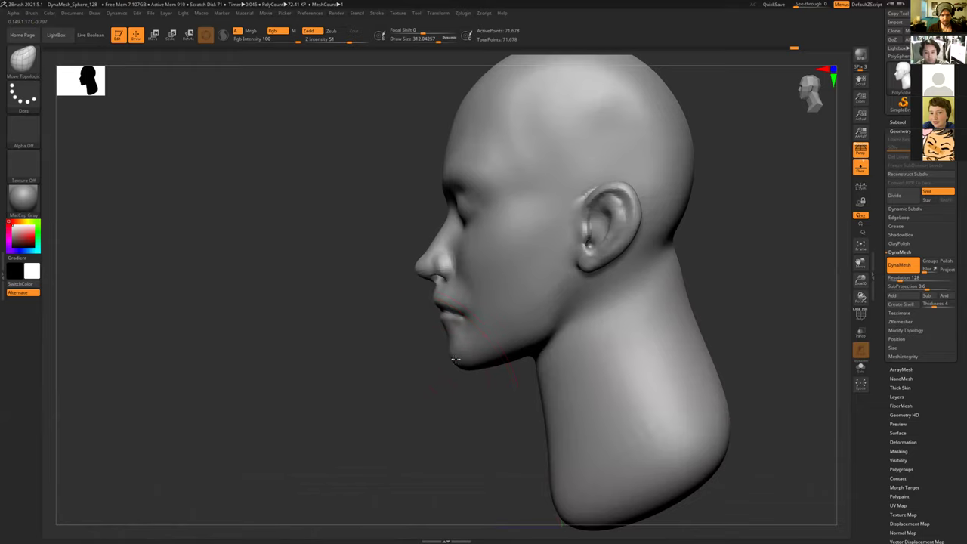
{"action": "left_click_drag", "start_coordinate": [428, 356], "coordinate": [579, 286], "text": "shift"}
{"action": "mouse_move", "coordinate": [495, 293]}
{"action": "left_mouse_down"}
{"action": "mouse_move", "coordinate": [566, 294]}
{"action": "mouse_move", "coordinate": [579, 315]}
{"action": "mouse_move", "coordinate": [572, 310]}
{"action": "mouse_move", "coordinate": [594, 313]}
{"action": "mouse_move", "coordinate": [579, 314]}
{"action": "left_mouse_up"}
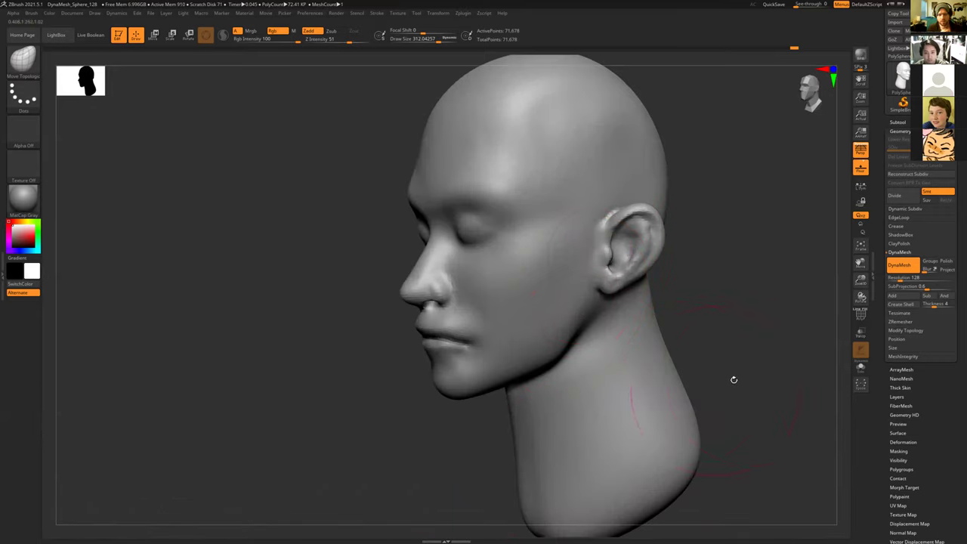
{"action": "left_click_drag", "start_coordinate": [762, 352], "coordinate": [698, 359], "text": "shift"}
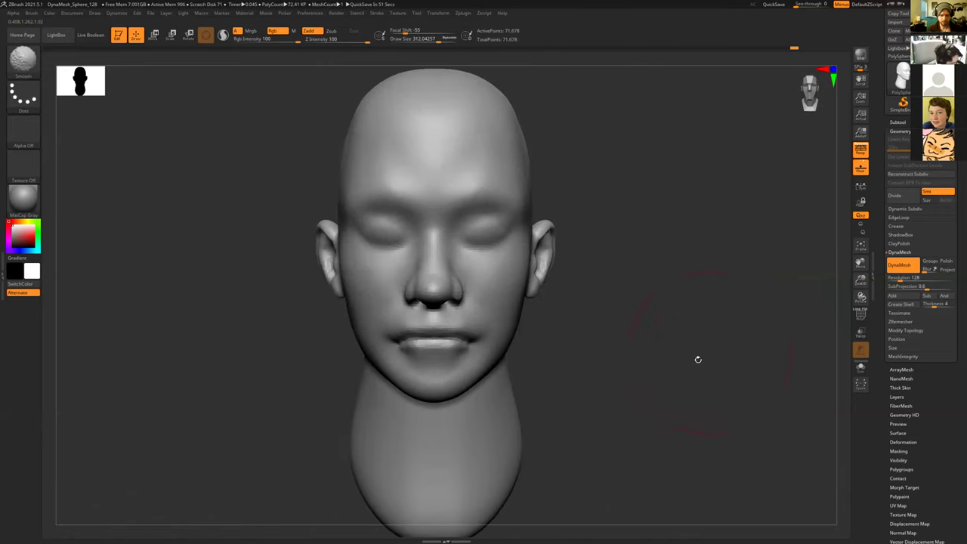
{"action": "mouse_move", "coordinate": [634, 351]}
{"action": "left_mouse_down", "text": "alt"}
{"action": "mouse_move", "coordinate": [642, 379]}
{"action": "mouse_move", "coordinate": [611, 361]}
{"action": "mouse_move", "coordinate": [631, 338]}
{"action": "mouse_move", "coordinate": [677, 327]}
{"action": "mouse_move", "coordinate": [685, 314]}
{"action": "left_mouse_up", "text": "alt"}
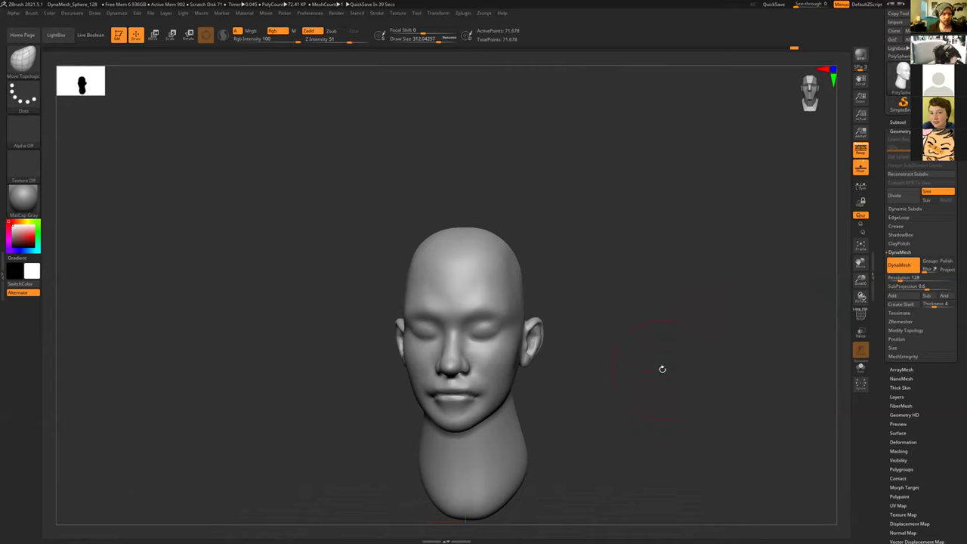
{"action": "mouse_move", "coordinate": [665, 384]}
{"action": "left_mouse_down"}
{"action": "mouse_move", "coordinate": [643, 287]}
{"action": "mouse_move", "coordinate": [677, 295]}
{"action": "mouse_move", "coordinate": [688, 350]}
{"action": "mouse_move", "coordinate": [683, 412]}
{"action": "left_mouse_up"}
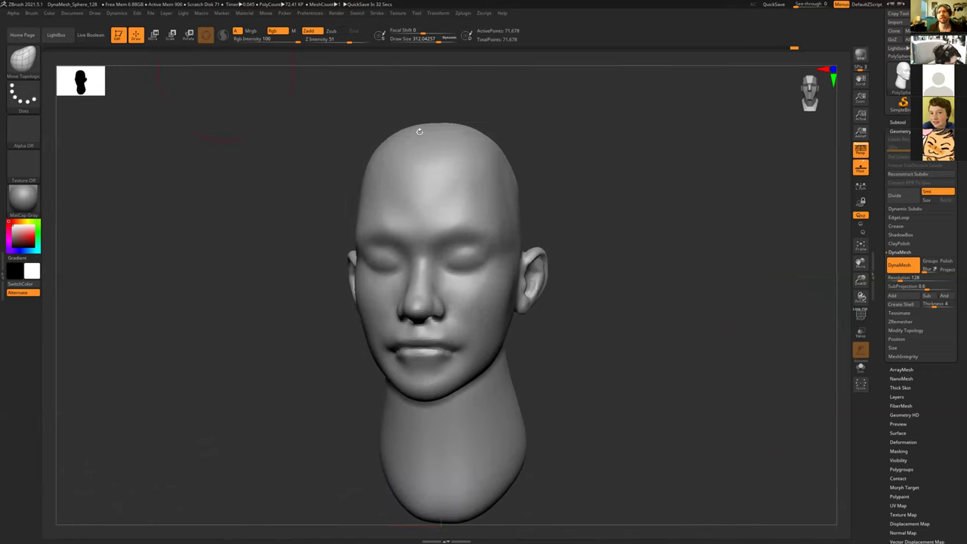
Step: Save the project as ClassExampleHead in the Sculpt folder
{"action": "left_click_drag", "start_coordinate": [877, 147], "coordinate": [877, 173]}
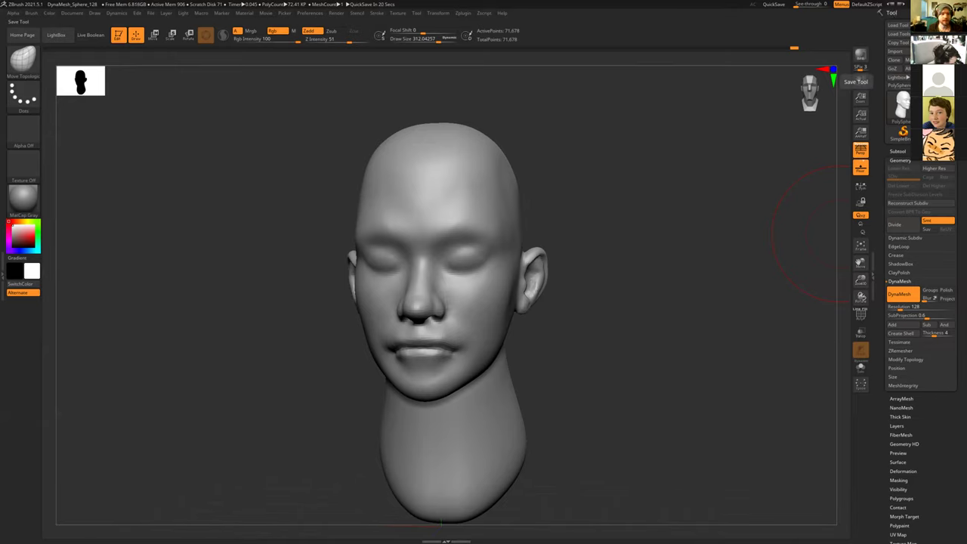
{"action": "left_click", "coordinate": [150, 13]}
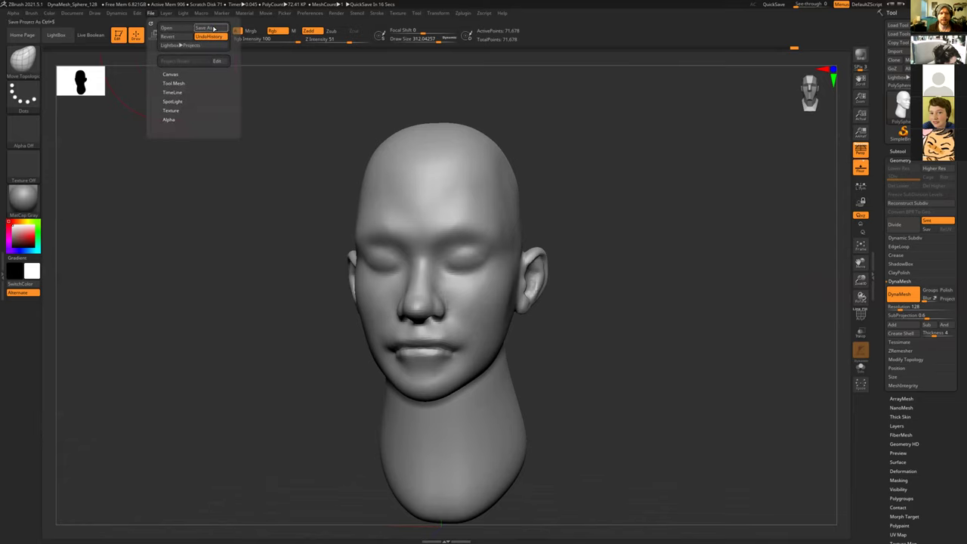
{"action": "left_click", "coordinate": [214, 28]}
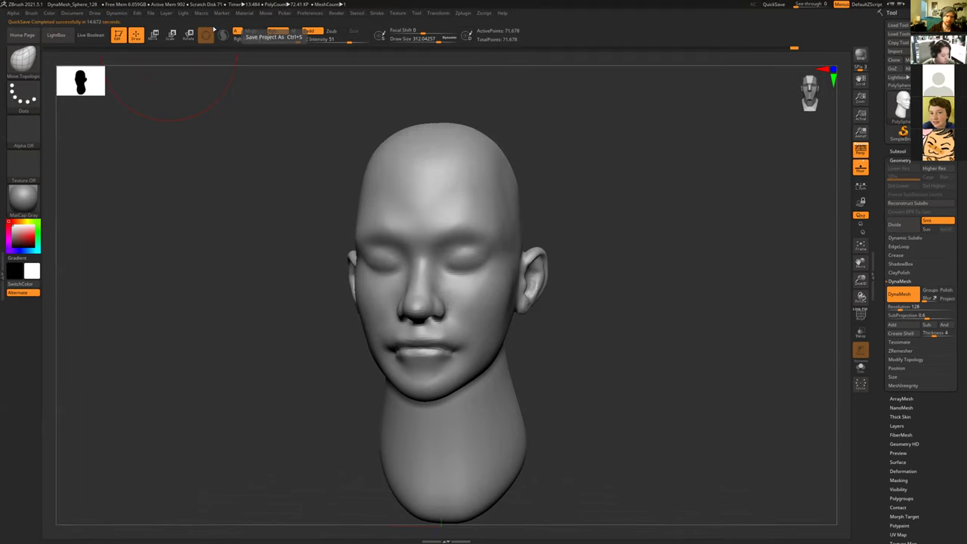
{"action": "left_click", "coordinate": [151, 14]}
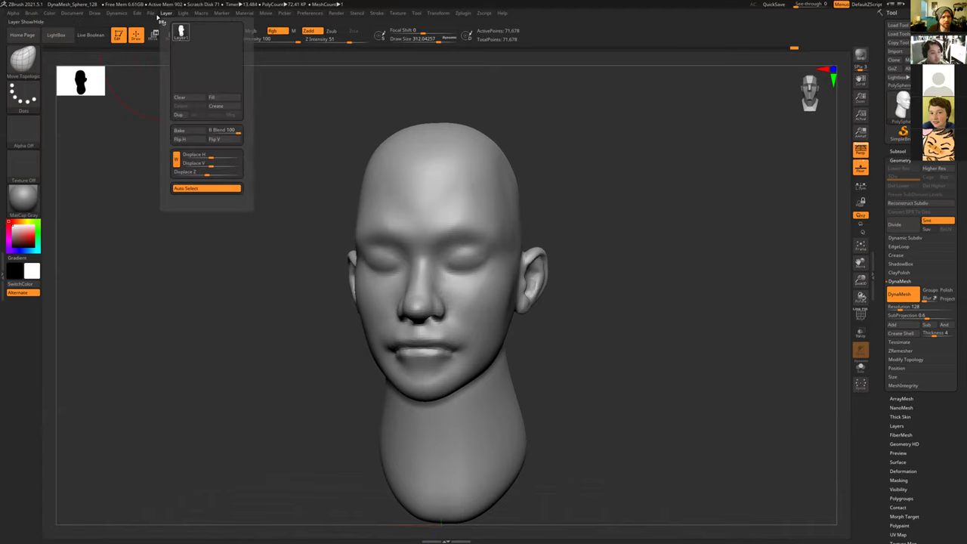
{"action": "left_click", "coordinate": [204, 28]}
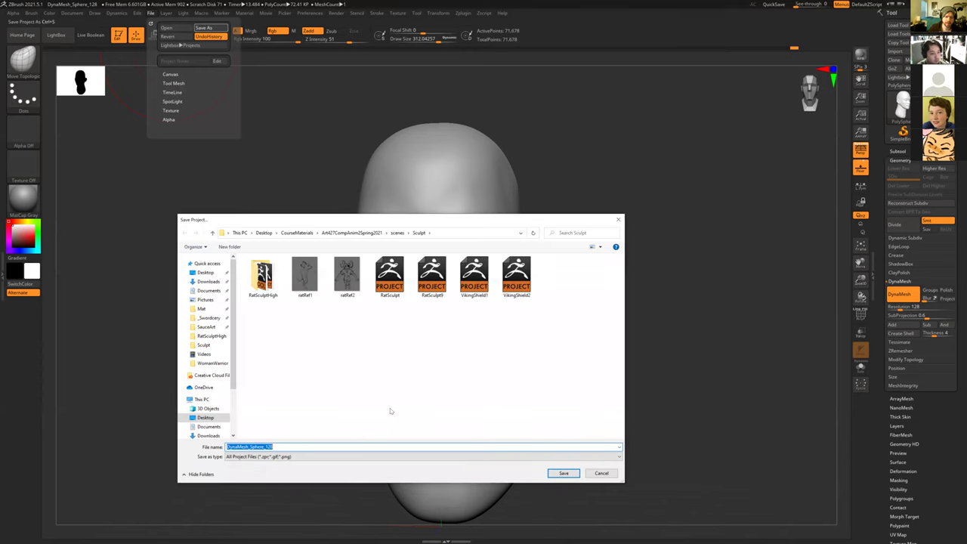
{"action": "type", "text": "Class"}
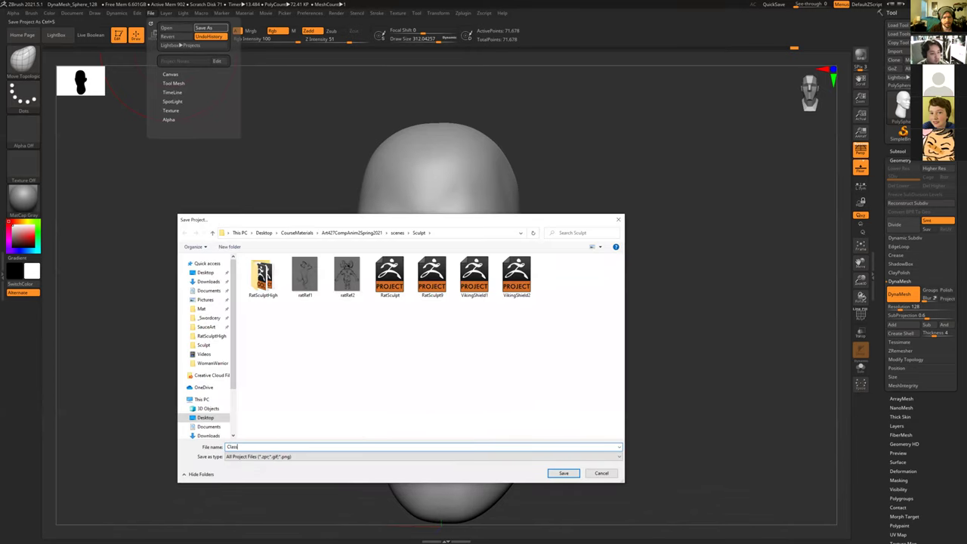
{"action": "type", "text": "ExampleHead"}
{"action": "key", "text": "Return"}
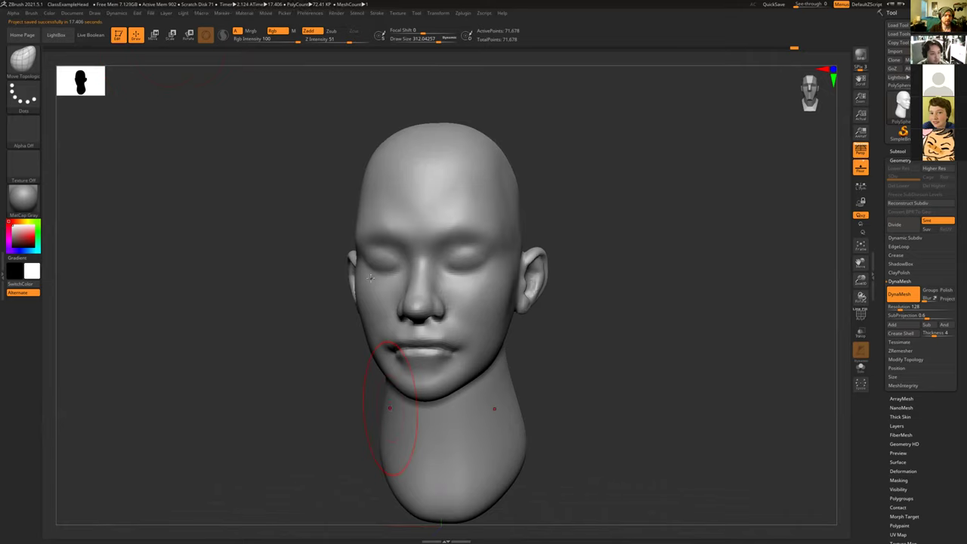
Step: Set the draw size to about 161 and inspect the head in profile and from the front
{"action": "left_click_drag", "start_coordinate": [604, 351], "coordinate": [373, 279]}
{"action": "mouse_move", "coordinate": [379, 281]}
{"action": "right_mouse_down"}
{"action": "mouse_move", "coordinate": [335, 227]}
{"action": "mouse_move", "coordinate": [348, 249]}
{"action": "mouse_move", "coordinate": [348, 231]}
{"action": "mouse_move", "coordinate": [367, 231]}
{"action": "mouse_move", "coordinate": [365, 181]}
{"action": "mouse_move", "coordinate": [366, 253]}
{"action": "right_mouse_up"}
{"action": "key", "text": "s"}
{"action": "left_click_drag", "start_coordinate": [434, 246], "coordinate": [426, 251]}
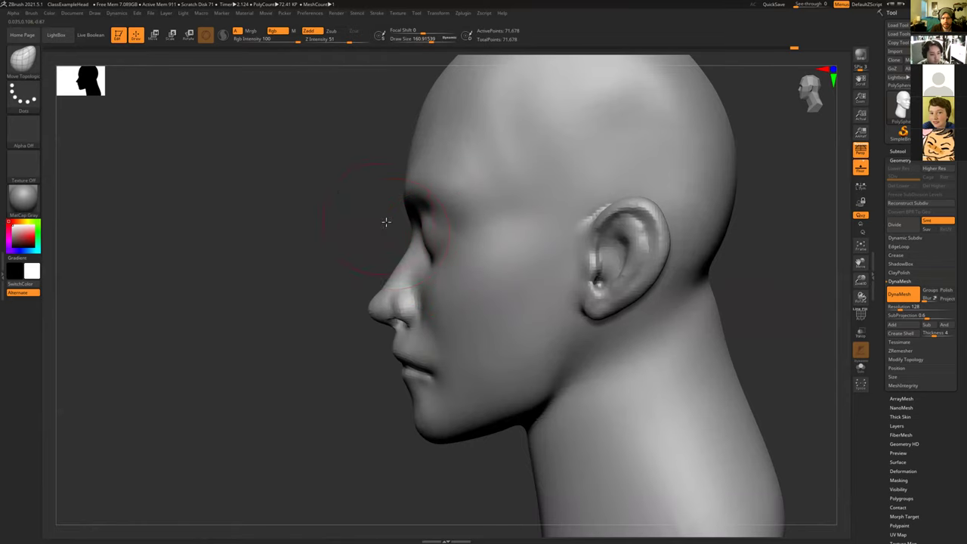
{"action": "right_click_drag", "start_coordinate": [386, 222], "coordinate": [453, 242], "text": "shift"}
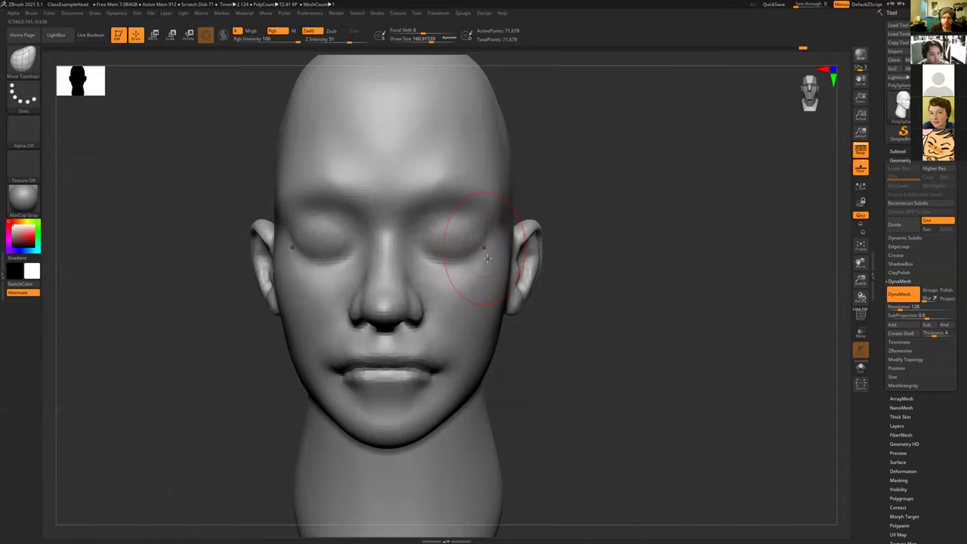
{"action": "right_click_drag", "start_coordinate": [615, 277], "coordinate": [576, 280]}
{"action": "right_click_drag", "start_coordinate": [345, 212], "coordinate": [325, 204]}
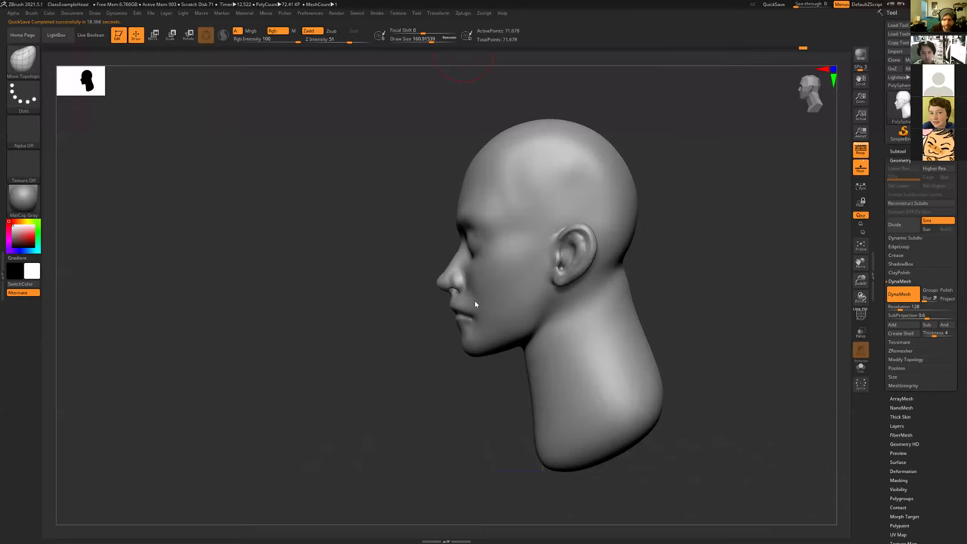
{"action": "left_click_drag", "start_coordinate": [359, 246], "coordinate": [597, 300]}
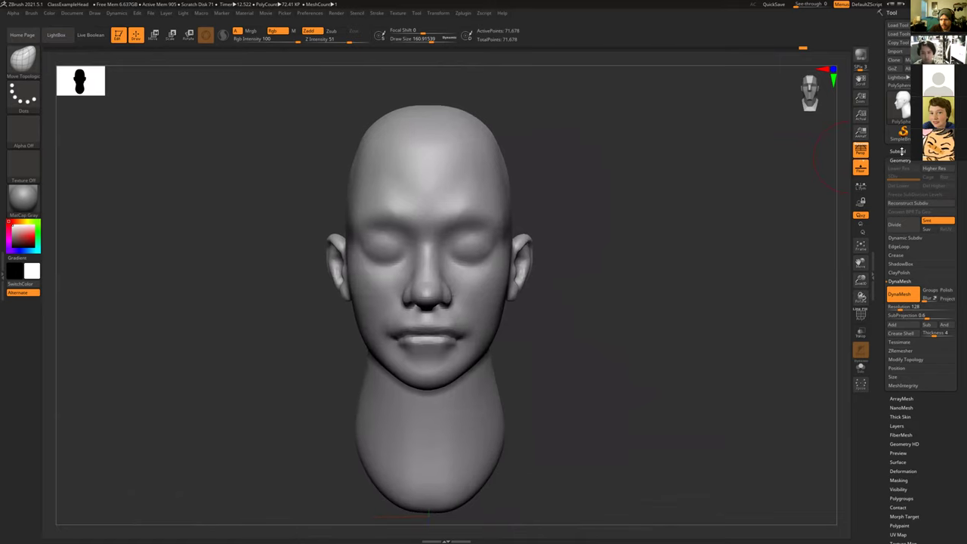
Step: Expand the Subtool section to show the subtool list and its Split options
{"action": "left_click", "coordinate": [898, 151]}
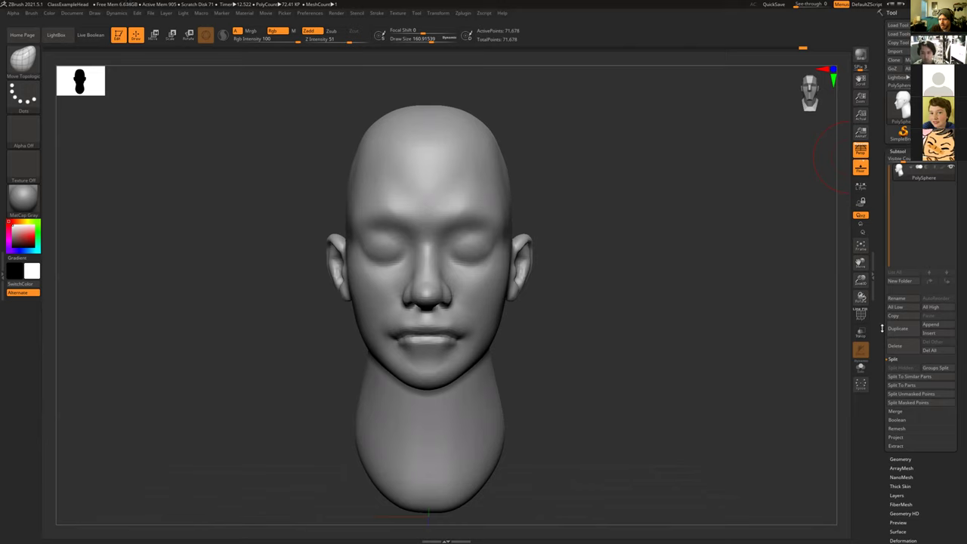
{"action": "left_click_drag", "start_coordinate": [881, 327], "coordinate": [876, 355]}
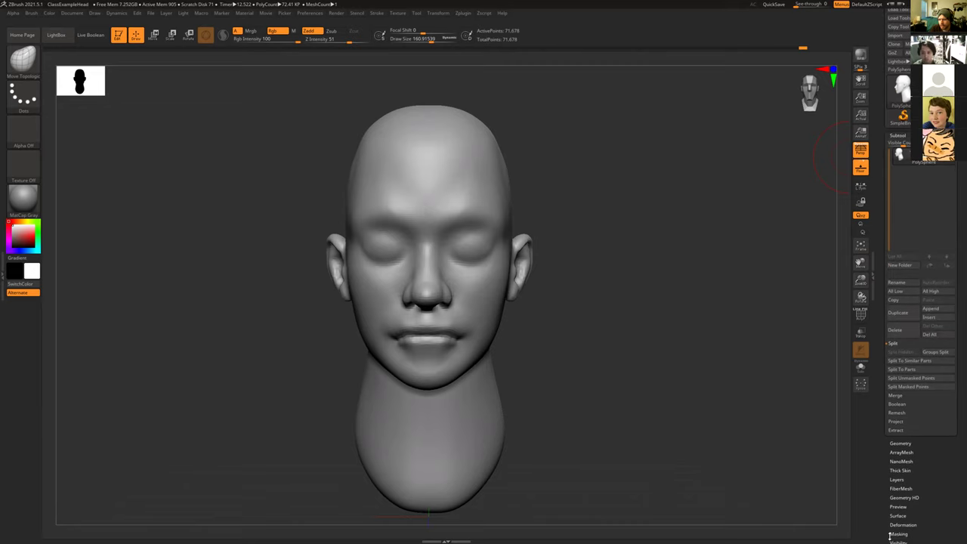
{"action": "left_click_drag", "start_coordinate": [883, 466], "coordinate": [881, 396]}
{"action": "left_click_drag", "start_coordinate": [933, 328], "coordinate": [919, 393]}
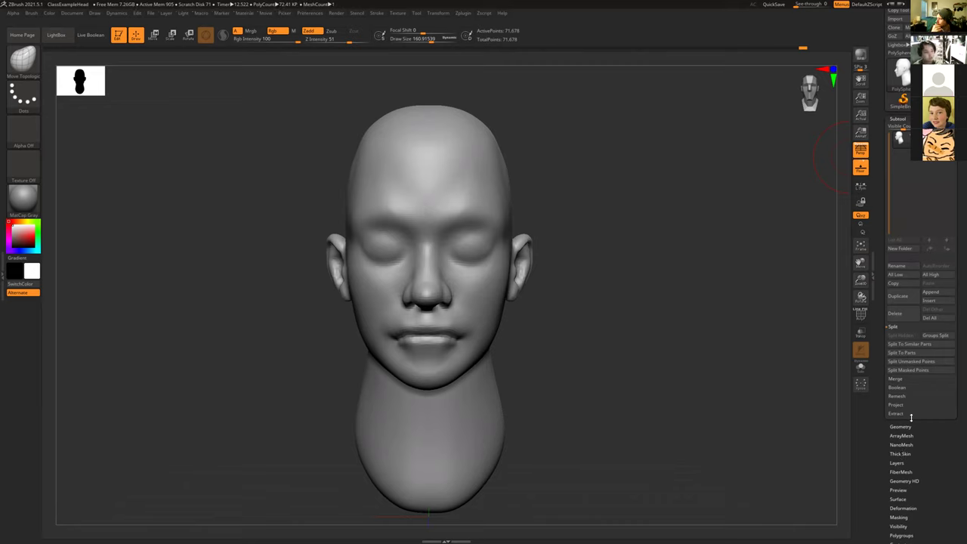
Step: Look through the QuickSave, recent and project files in LightBox and close it
{"action": "left_click", "coordinate": [56, 35]}
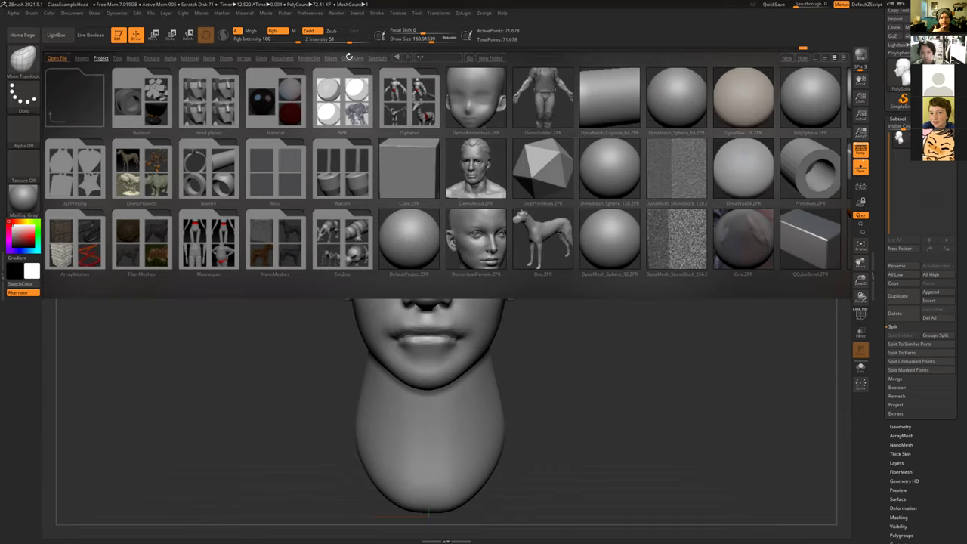
{"action": "left_click", "coordinate": [348, 58]}
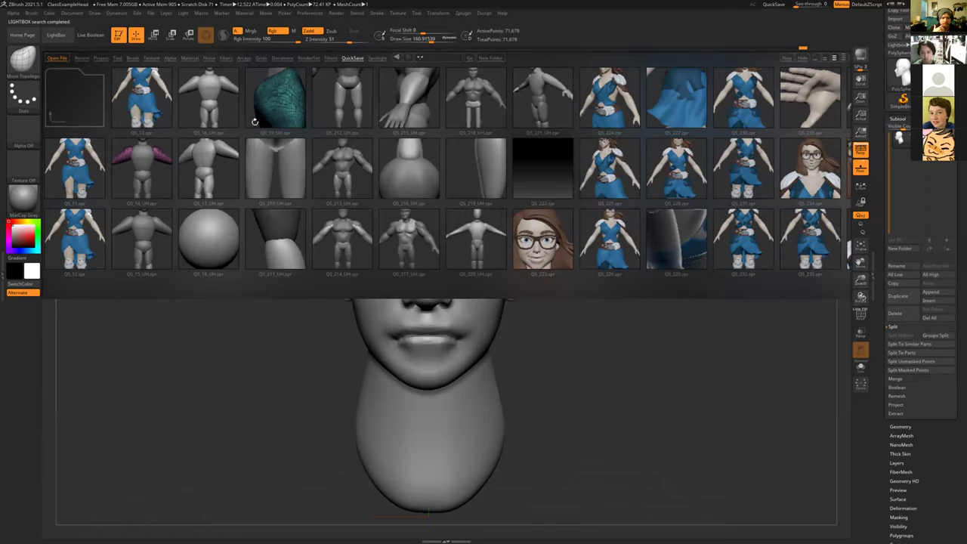
{"action": "left_click", "coordinate": [82, 58]}
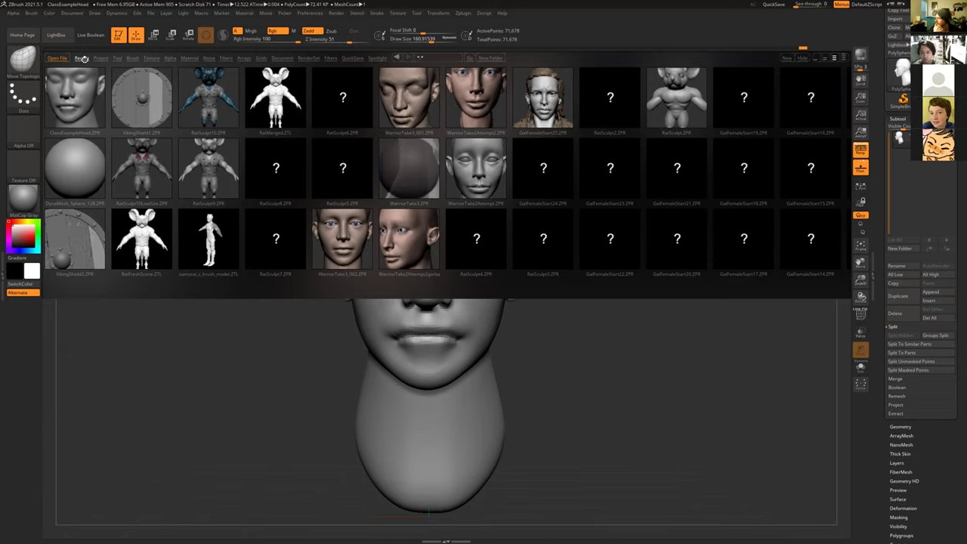
{"action": "left_click", "coordinate": [82, 58]}
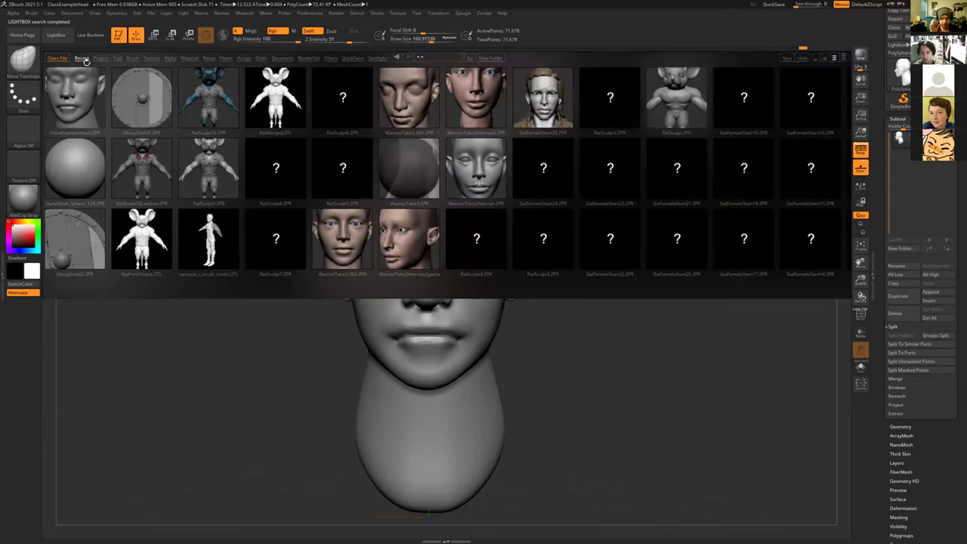
{"action": "left_click", "coordinate": [101, 58]}
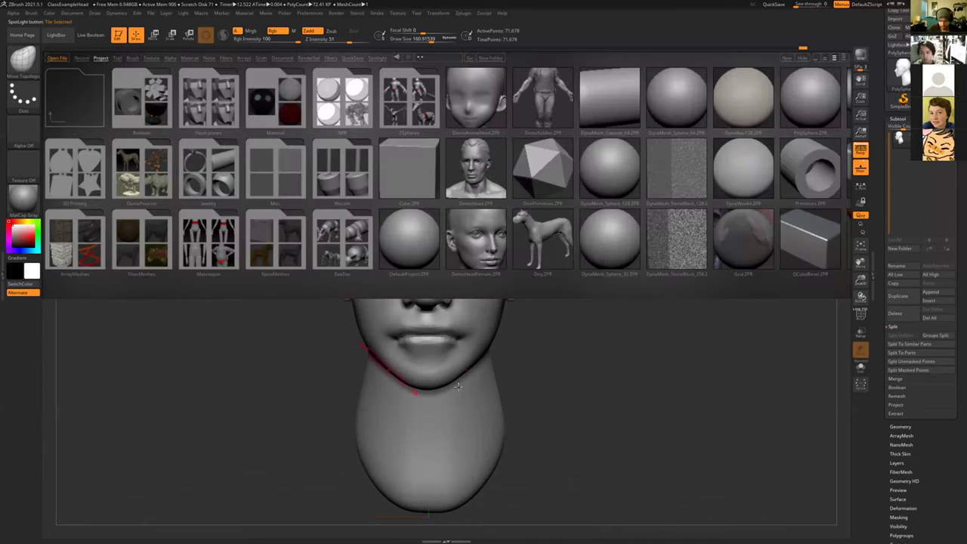
{"action": "left_click_drag", "start_coordinate": [692, 386], "coordinate": [692, 382]}
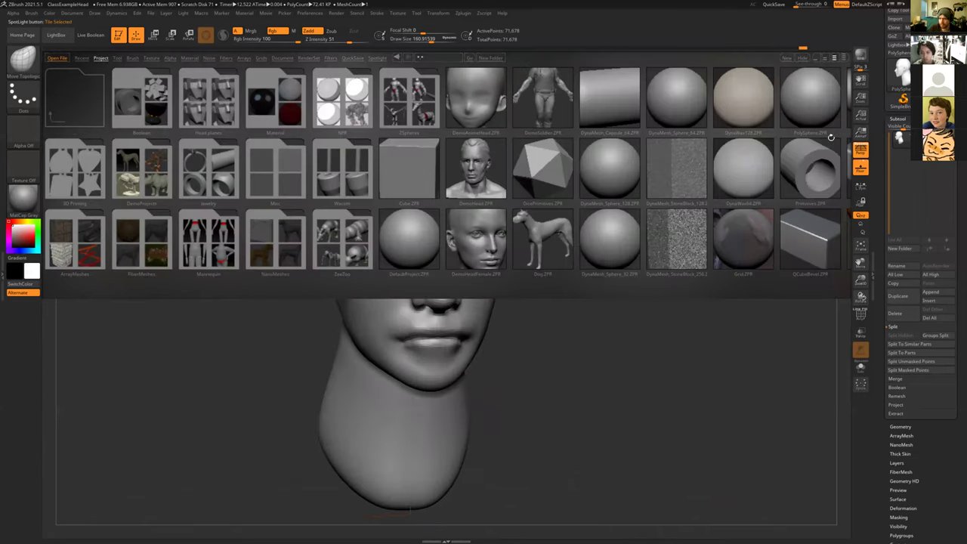
{"action": "key", "text": "comma"}
Step: Examine the head's proportions in profile and from the front
{"action": "mouse_move", "coordinate": [600, 290]}
{"action": "left_mouse_down"}
{"action": "mouse_move", "coordinate": [588, 288]}
{"action": "mouse_move", "coordinate": [632, 280]}
{"action": "mouse_move", "coordinate": [612, 297]}
{"action": "left_mouse_up"}
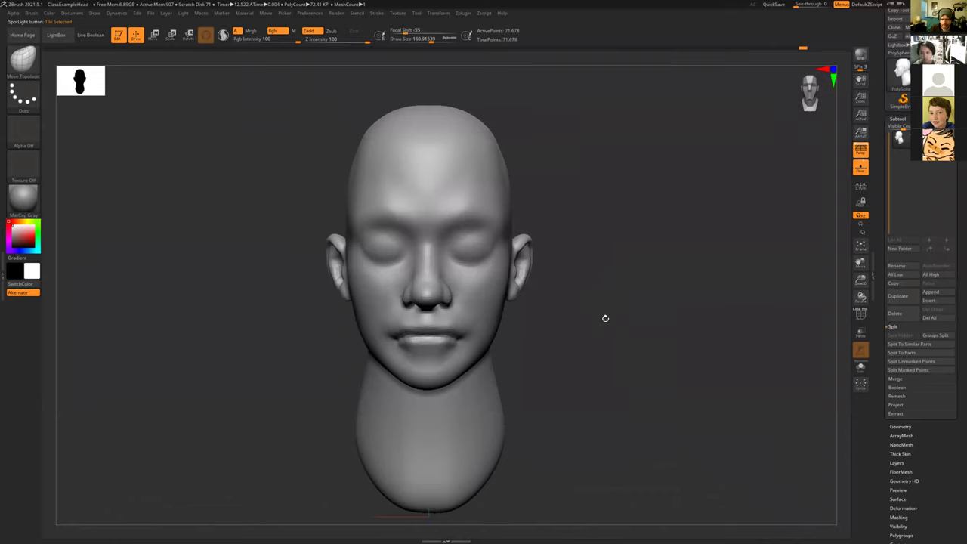
{"action": "left_click_drag", "start_coordinate": [605, 318], "coordinate": [626, 355], "text": "alt"}
{"action": "left_click_drag", "start_coordinate": [626, 355], "coordinate": [583, 323]}
{"action": "mouse_move", "coordinate": [583, 322]}
{"action": "right_mouse_down"}
{"action": "mouse_move", "coordinate": [559, 321]}
{"action": "mouse_move", "coordinate": [562, 308]}
{"action": "right_mouse_up"}
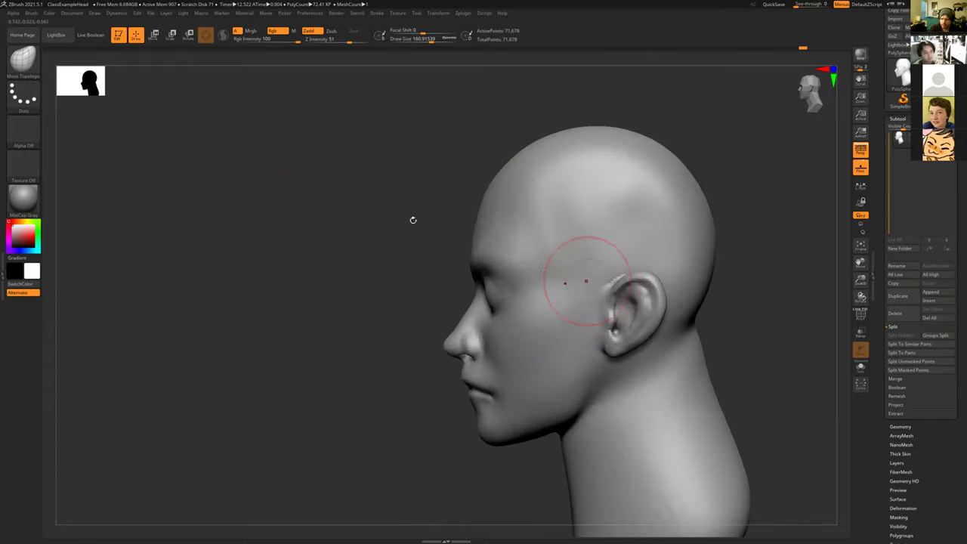
{"action": "mouse_move", "coordinate": [339, 222]}
{"action": "left_mouse_down"}
{"action": "mouse_move", "coordinate": [295, 195]}
{"action": "mouse_move", "coordinate": [323, 198]}
{"action": "mouse_move", "coordinate": [323, 210]}
{"action": "mouse_move", "coordinate": [380, 201]}
{"action": "mouse_move", "coordinate": [631, 288]}
{"action": "left_mouse_up"}
{"action": "right_click_drag", "start_coordinate": [630, 288], "coordinate": [529, 283], "text": "ctrl"}
{"action": "left_click_drag", "start_coordinate": [305, 216], "coordinate": [645, 328]}
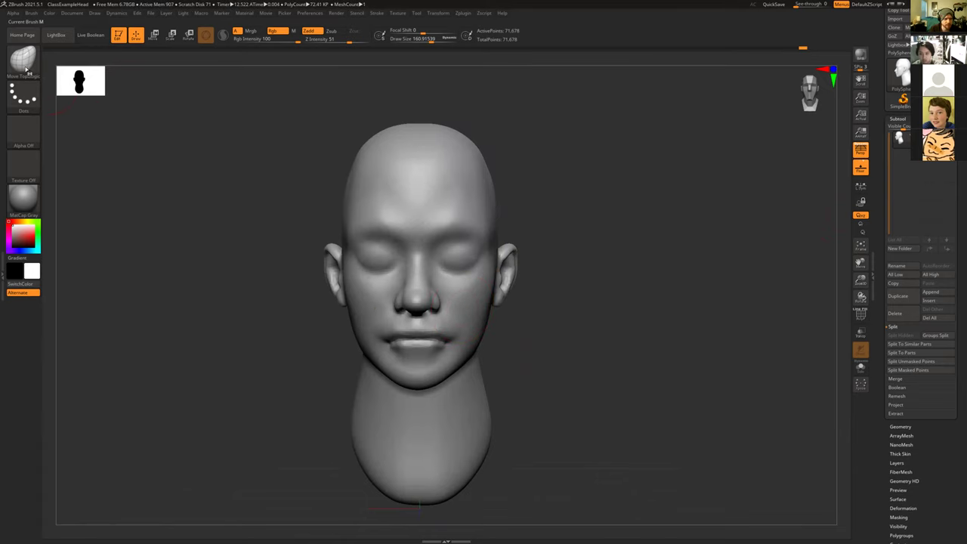
Step: Insert a mirrored pair of spheres over the closed eyes with IMM Primitives and check their depth in profile
{"action": "mouse_move", "coordinate": [196, 187]}
{"action": "left_mouse_down", "text": "alt"}
{"action": "mouse_move", "coordinate": [244, 192]}
{"action": "mouse_move", "coordinate": [215, 242]}
{"action": "left_mouse_up", "text": "alt"}
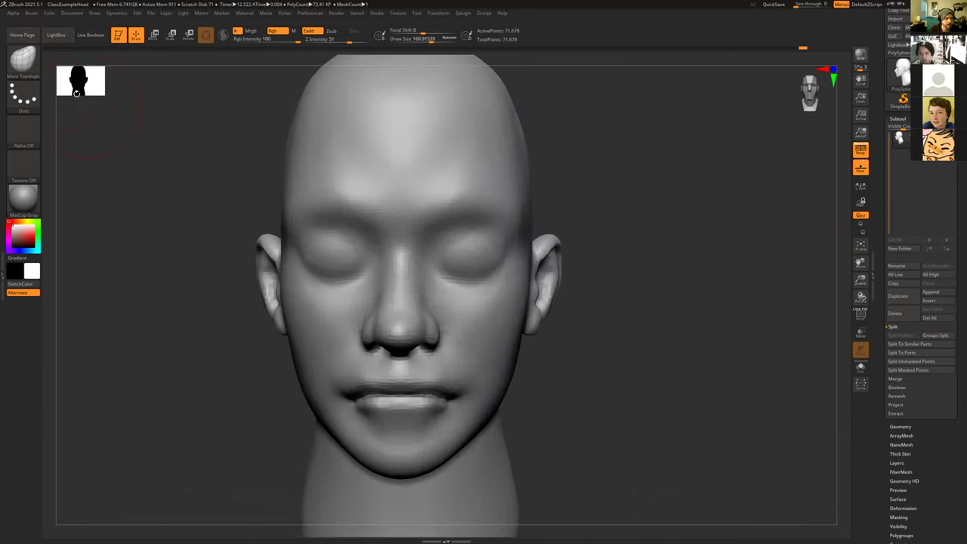
{"action": "left_click", "coordinate": [28, 64]}
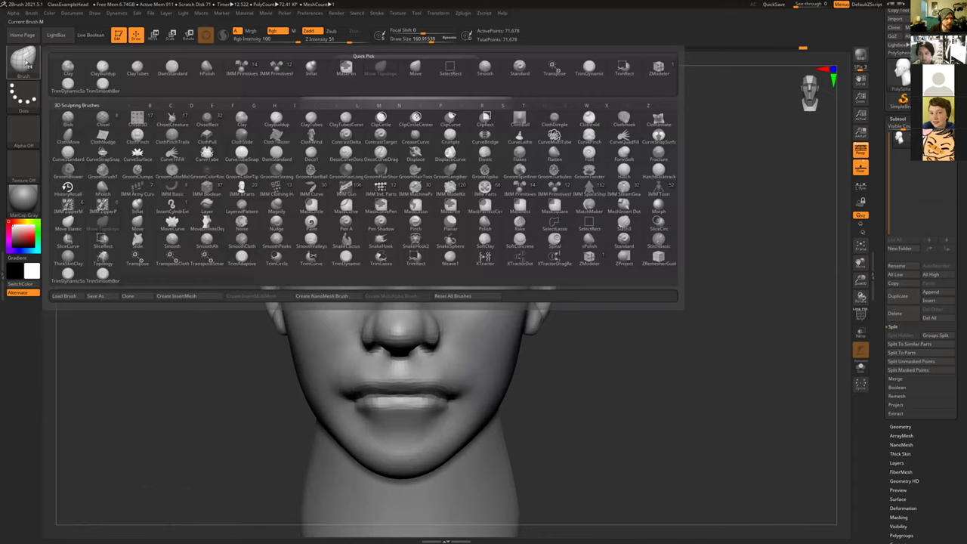
{"action": "left_click", "coordinate": [242, 69]}
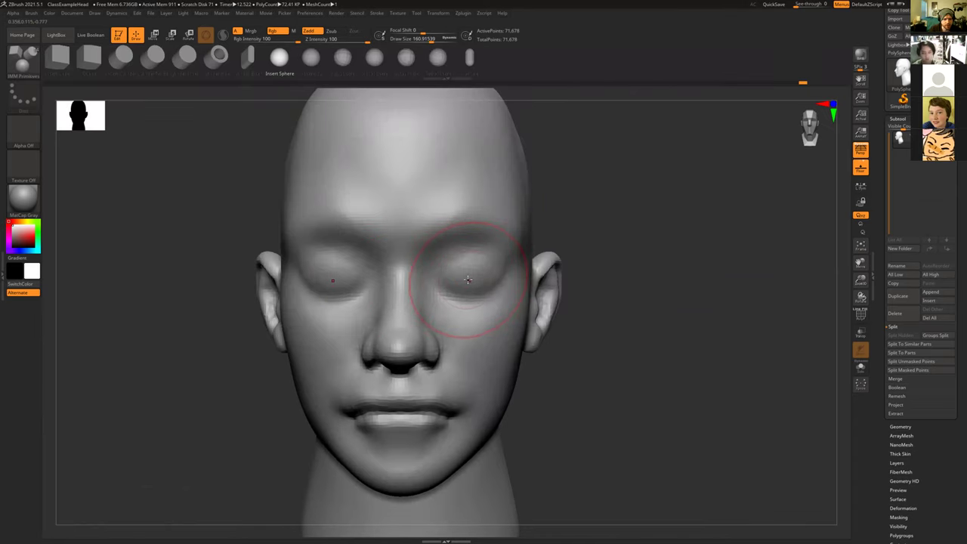
{"action": "left_click_drag", "start_coordinate": [468, 278], "coordinate": [536, 259]}
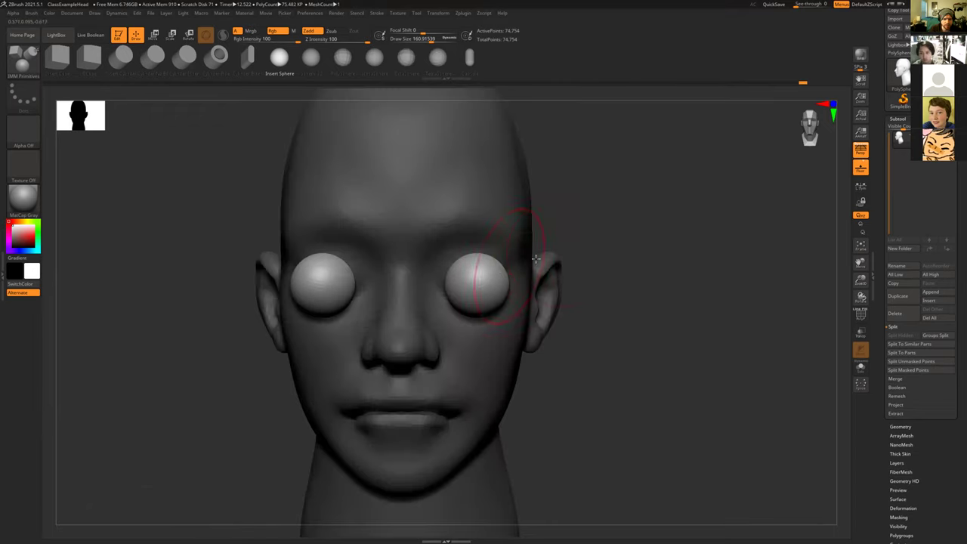
{"action": "left_click_drag", "start_coordinate": [610, 242], "coordinate": [555, 248]}
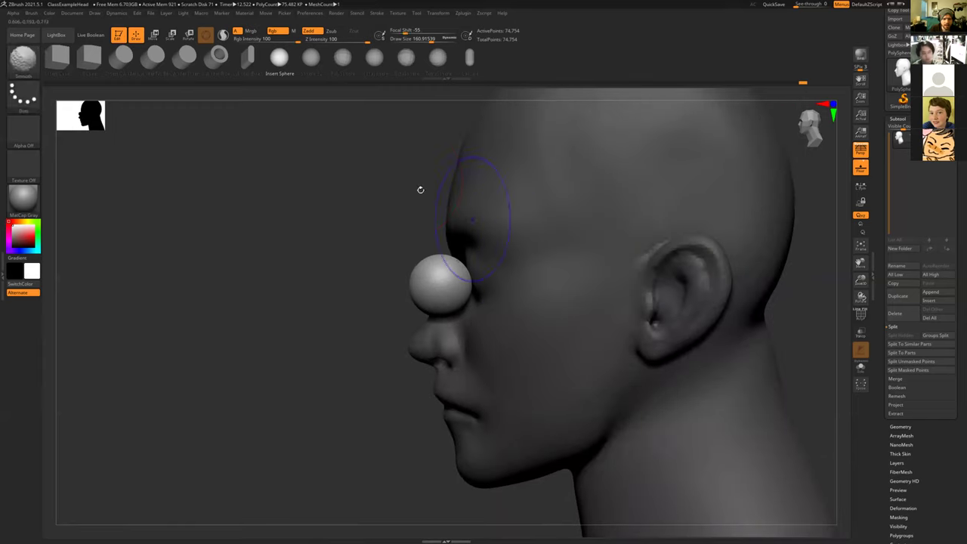
{"action": "left_click_drag", "start_coordinate": [420, 190], "coordinate": [502, 183]}
{"action": "left_click_drag", "start_coordinate": [345, 123], "coordinate": [327, 118]}
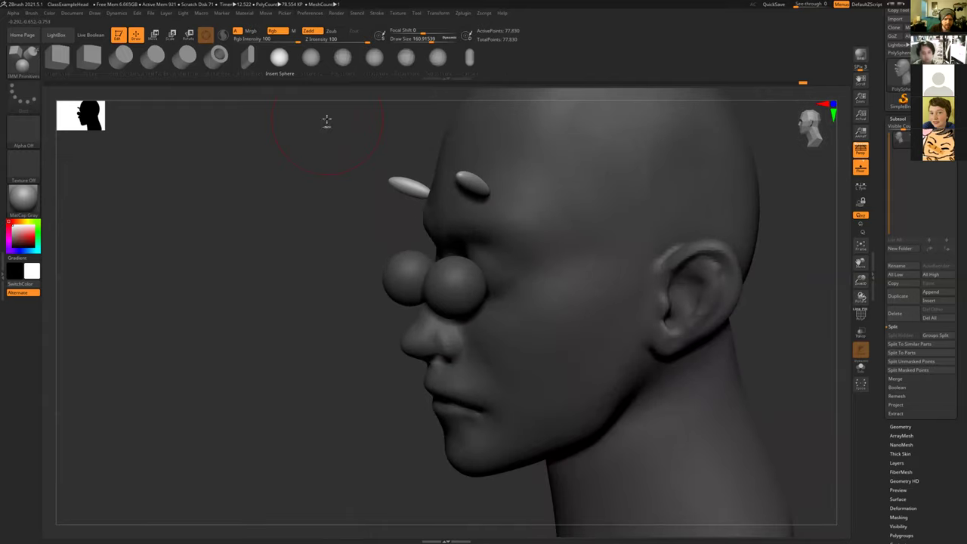
{"action": "key", "text": "ctrl+z"}
Step: Split the unmasked eye spheres from the head into their own subtool and make that subtool active
{"action": "left_click_drag", "start_coordinate": [330, 245], "coordinate": [624, 277]}
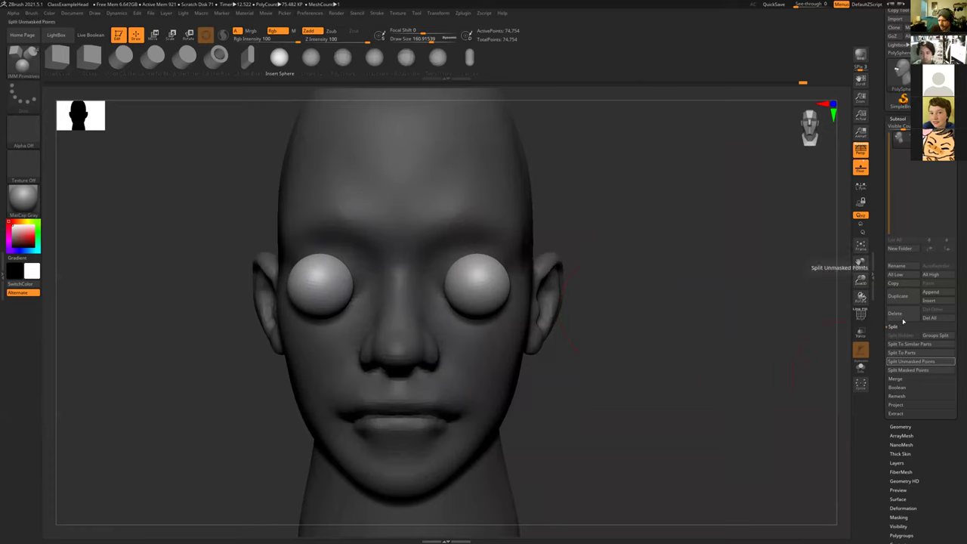
{"action": "left_click", "coordinate": [907, 369]}
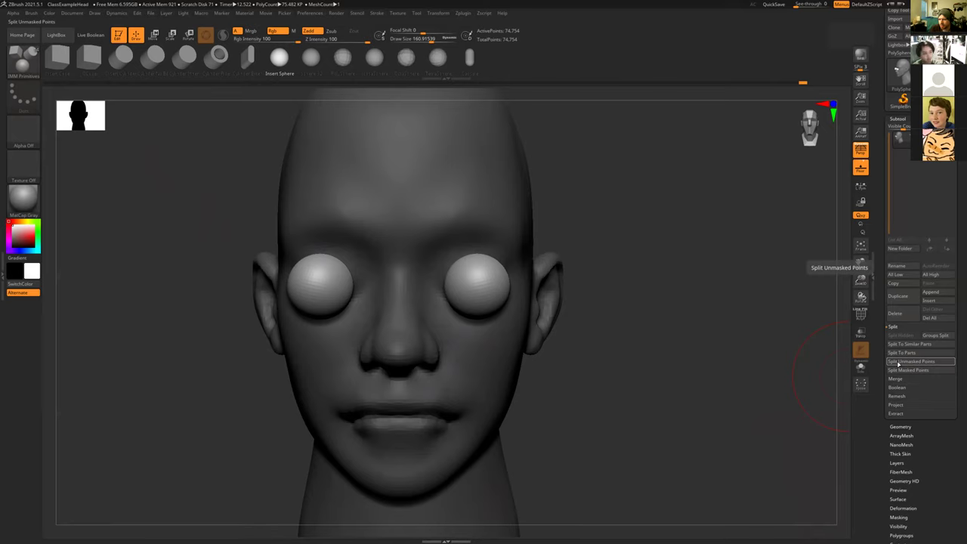
{"action": "left_click", "coordinate": [900, 361]}
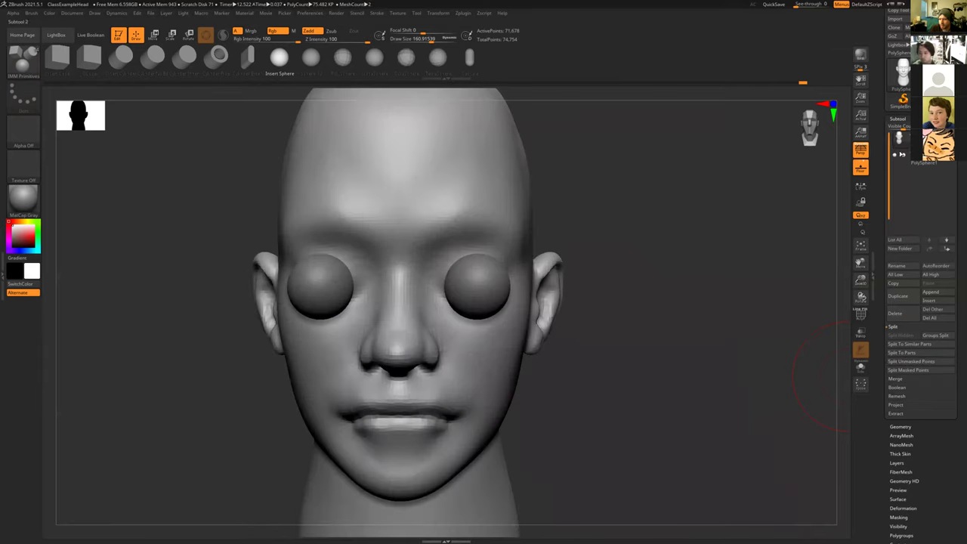
{"action": "left_click", "coordinate": [904, 156]}
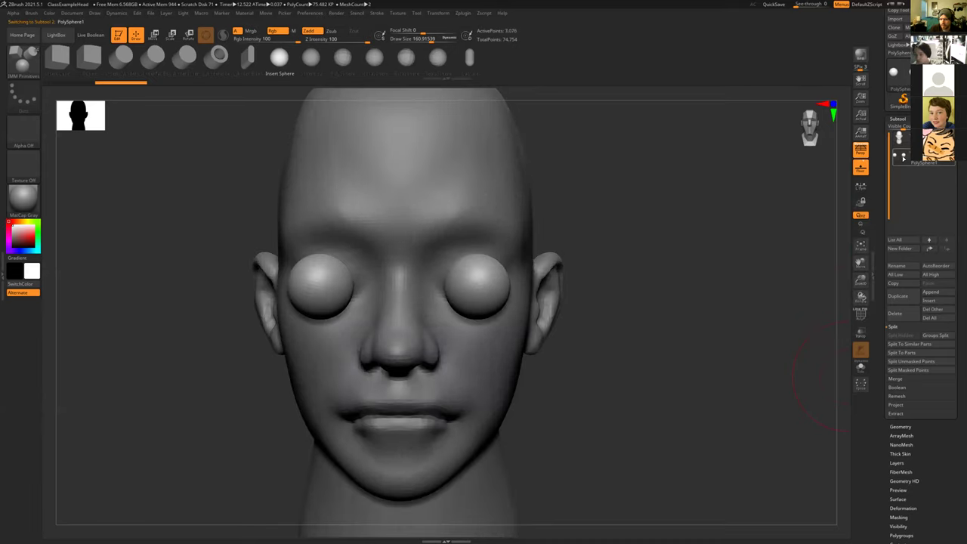
Step: Try a ClayBuildup stroke around the eye area on the head subtool and undo it
{"action": "left_click_drag", "start_coordinate": [666, 288], "coordinate": [497, 281]}
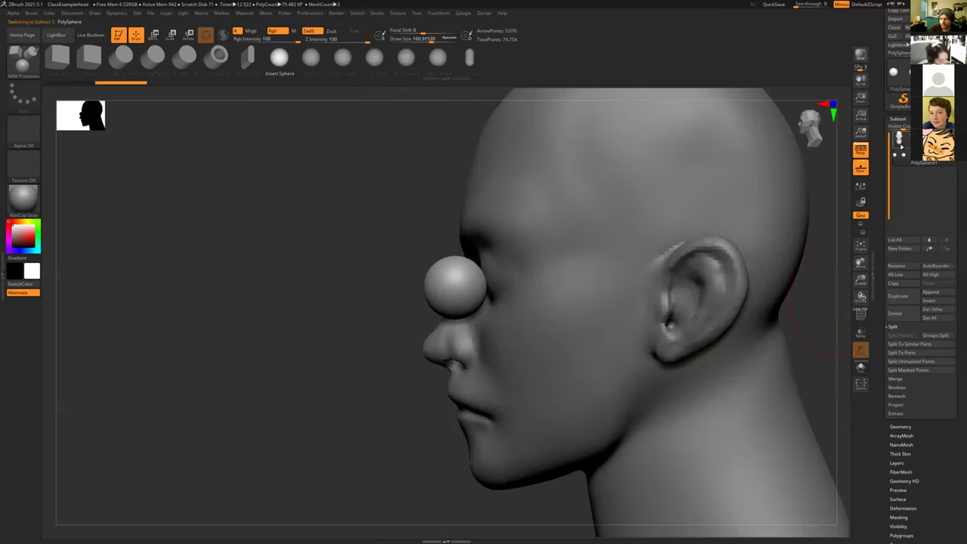
{"action": "left_click", "coordinate": [896, 139]}
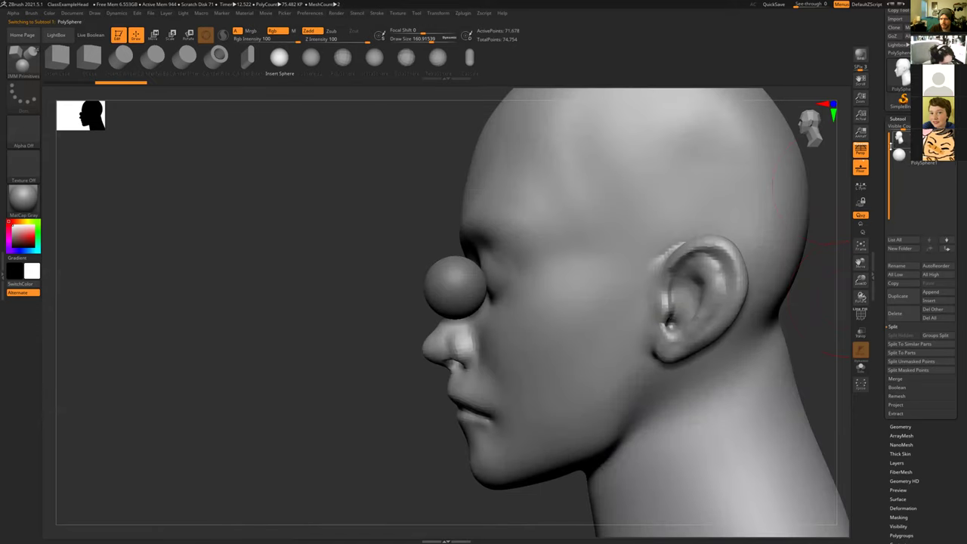
{"action": "mouse_move", "coordinate": [358, 227]}
{"action": "left_mouse_down"}
{"action": "mouse_move", "coordinate": [324, 216]}
{"action": "mouse_move", "coordinate": [365, 226]}
{"action": "mouse_move", "coordinate": [392, 248]}
{"action": "mouse_move", "coordinate": [368, 228]}
{"action": "left_mouse_up"}
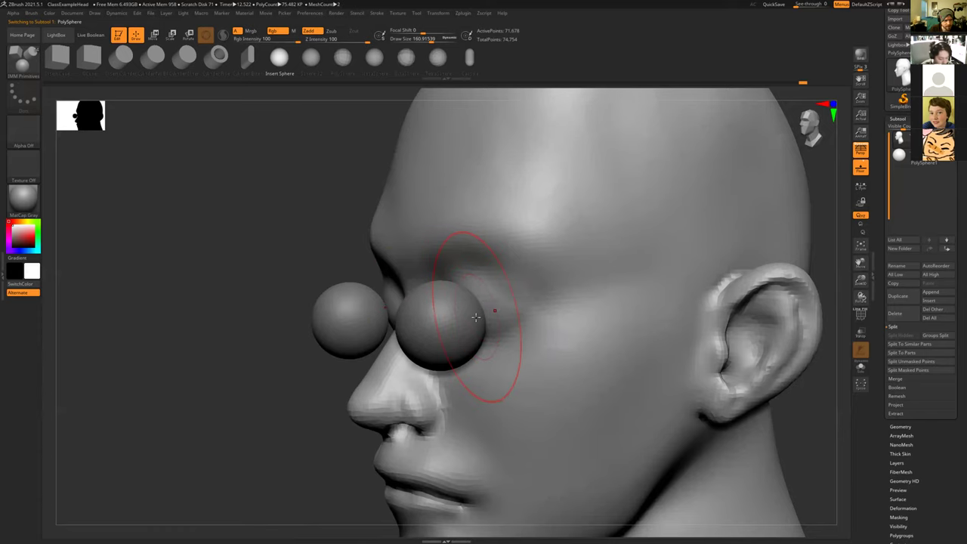
{"action": "key", "text": "b"}
{"action": "key", "text": "c"}
{"action": "key", "text": "b"}
{"action": "mouse_move", "coordinate": [494, 290]}
{"action": "left_mouse_down"}
{"action": "mouse_move", "coordinate": [479, 323]}
{"action": "mouse_move", "coordinate": [456, 286]}
{"action": "mouse_move", "coordinate": [437, 301]}
{"action": "left_mouse_up"}
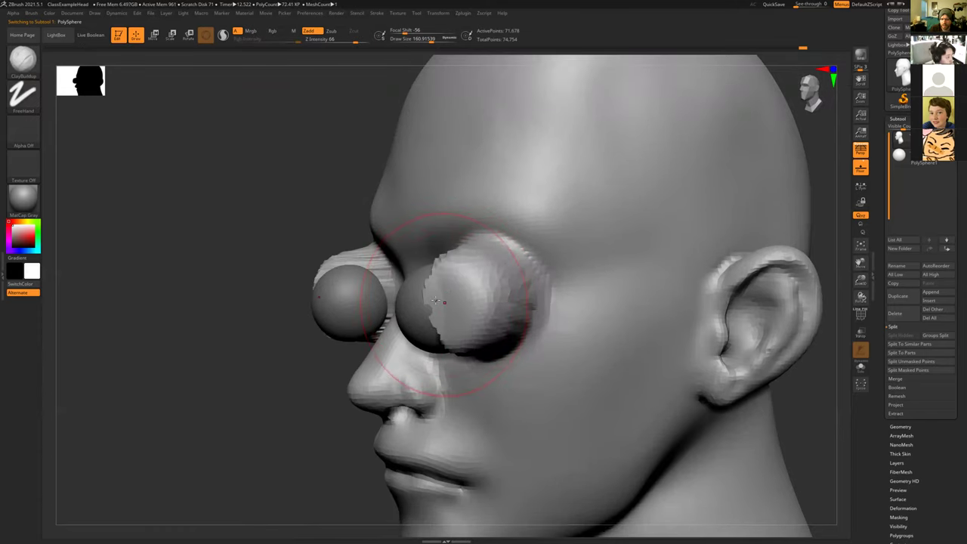
{"action": "key", "text": "ctrl+z"}
{"action": "key", "text": "ctrl+z"}
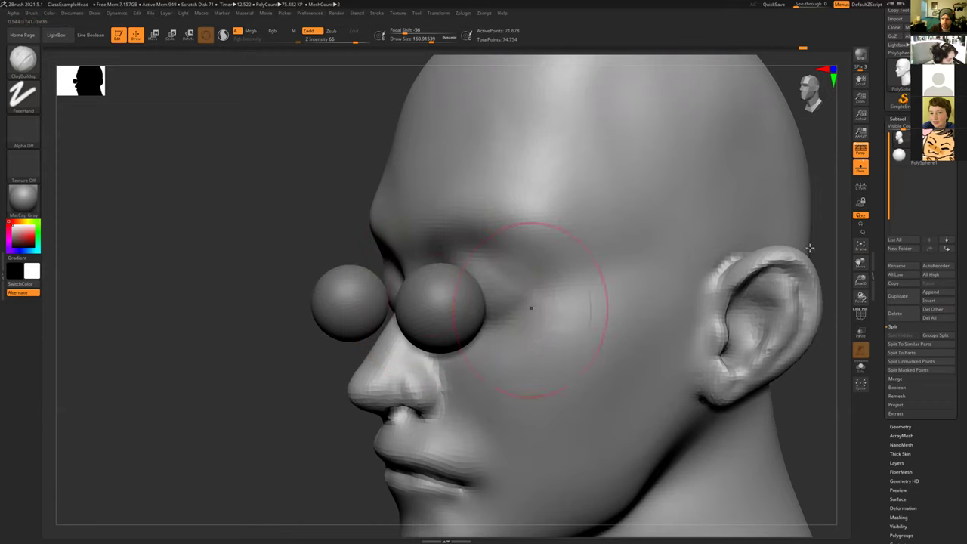
Step: Activate the Move gizmo on the eye spheres' subtool in front view and reset the gizmo's orientation
{"action": "left_click", "coordinate": [905, 156]}
{"action": "left_click_drag", "start_coordinate": [272, 187], "coordinate": [324, 200], "text": "shift"}
{"action": "left_click_drag", "start_coordinate": [627, 214], "coordinate": [659, 226], "text": "alt"}
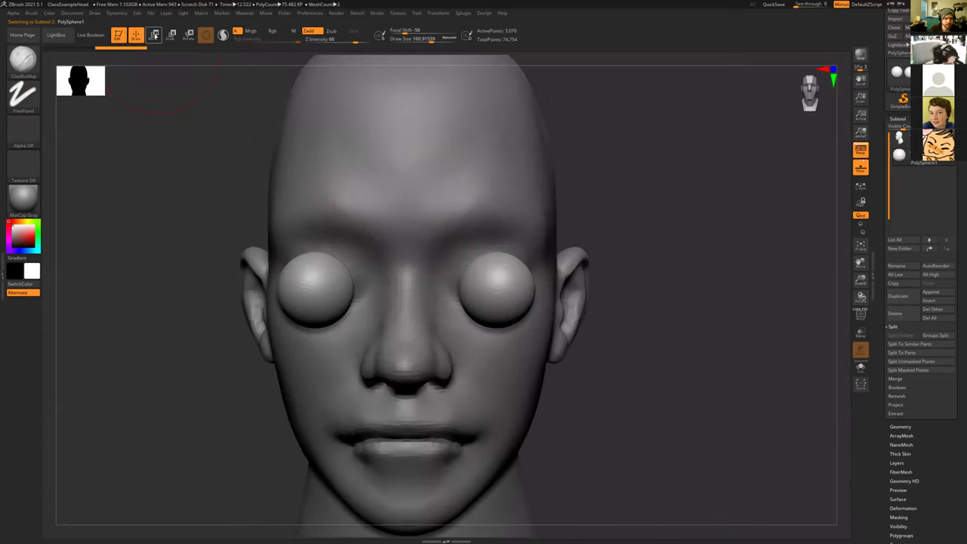
{"action": "key", "text": "ctrl"}
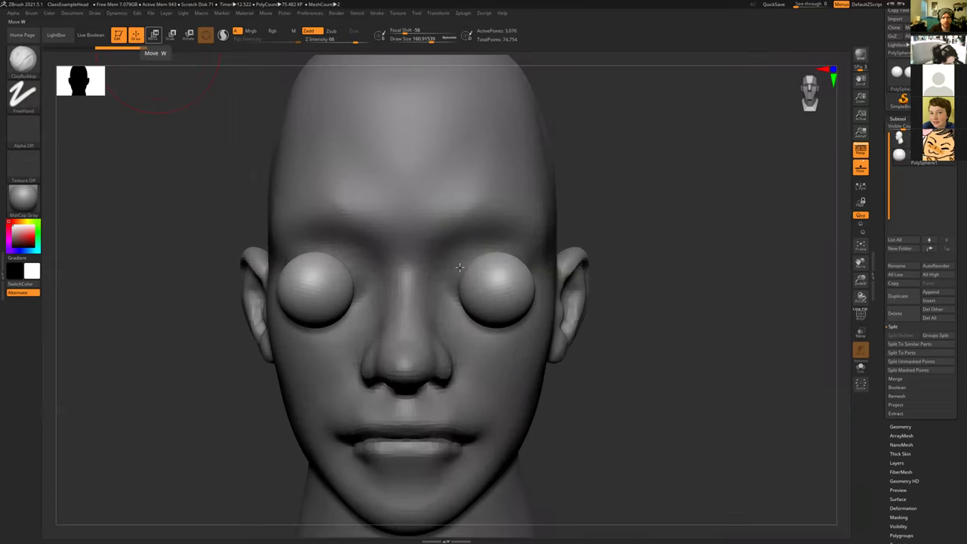
{"action": "key", "text": "w"}
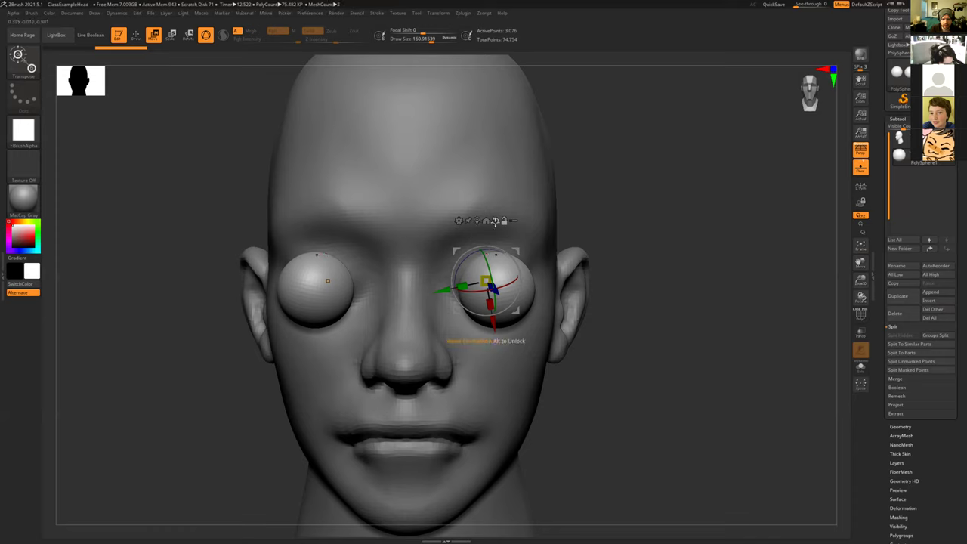
{"action": "left_click", "coordinate": [496, 221]}
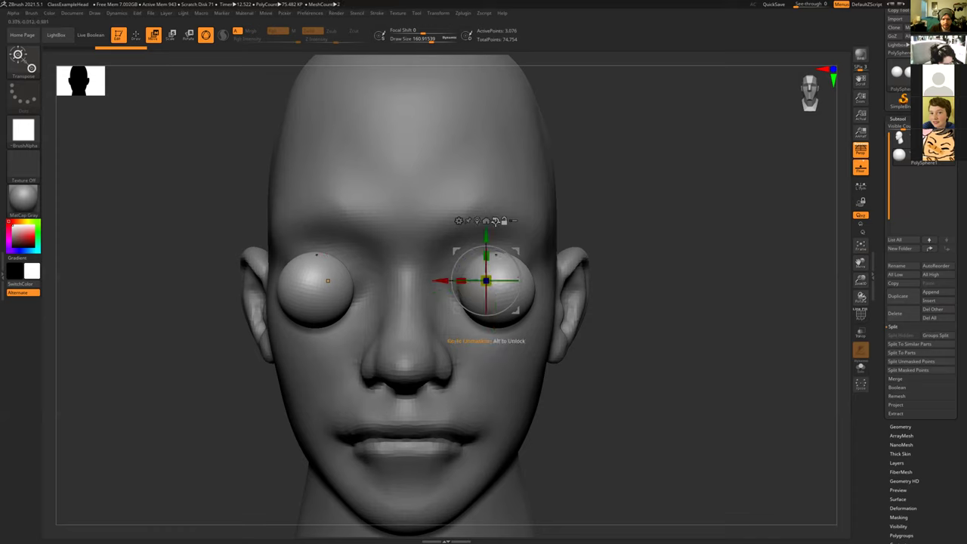
Step: Move the mirrored eye spheres slightly closer together and push them back into the sockets in profile, with transparency turned on
{"action": "left_click_drag", "start_coordinate": [438, 279], "coordinate": [425, 279]}
{"action": "left_click_drag", "start_coordinate": [608, 205], "coordinate": [492, 228]}
{"action": "left_click_drag", "start_coordinate": [292, 197], "coordinate": [572, 236]}
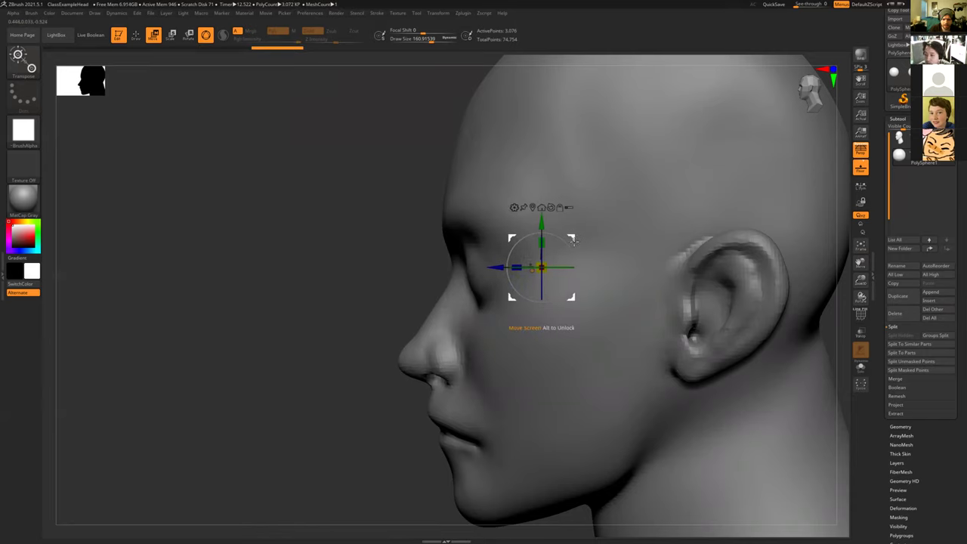
{"action": "left_click", "coordinate": [861, 332]}
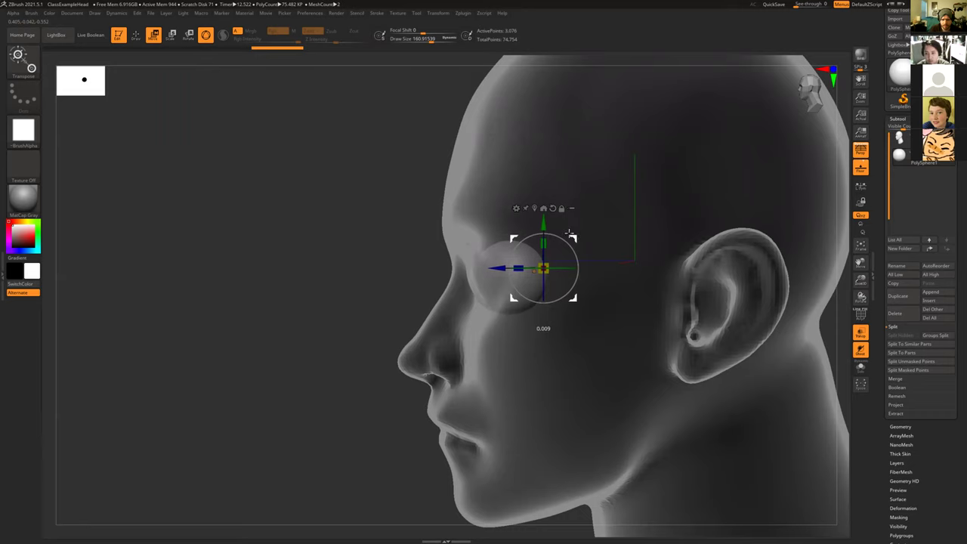
Step: Fine-tune the eye spheres' spacing and depth in front and side views using transparency, leaving the head opaque
{"action": "left_click_drag", "start_coordinate": [358, 264], "coordinate": [529, 265]}
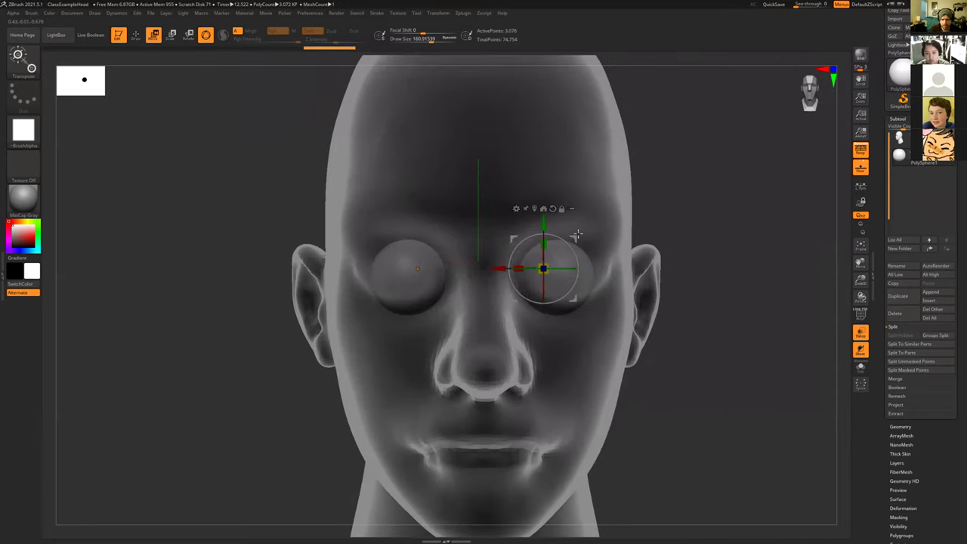
{"action": "left_click_drag", "start_coordinate": [576, 235], "coordinate": [578, 235]}
{"action": "left_click_drag", "start_coordinate": [685, 244], "coordinate": [608, 232]}
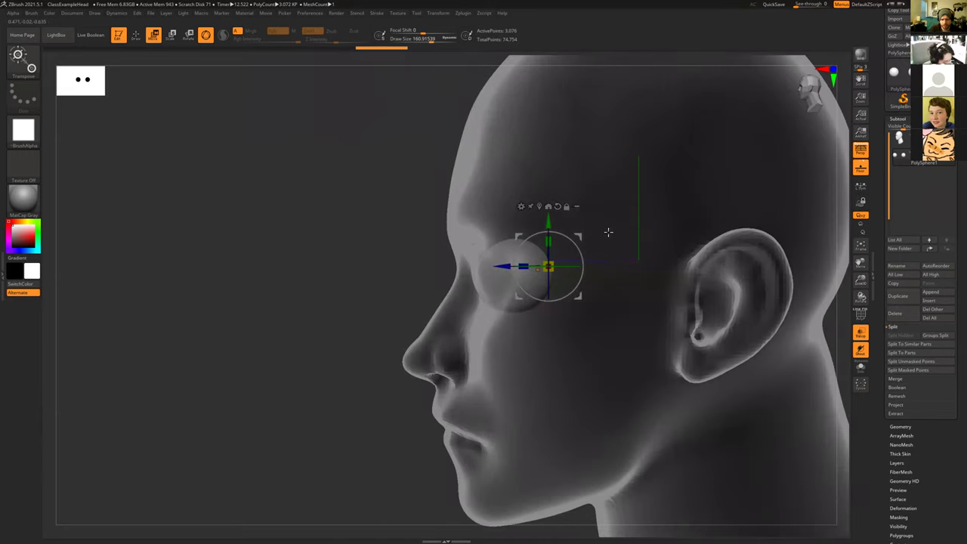
{"action": "left_click_drag", "start_coordinate": [505, 267], "coordinate": [505, 267]}
{"action": "left_click", "coordinate": [860, 333]}
{"action": "left_click_drag", "start_coordinate": [380, 265], "coordinate": [695, 336]}
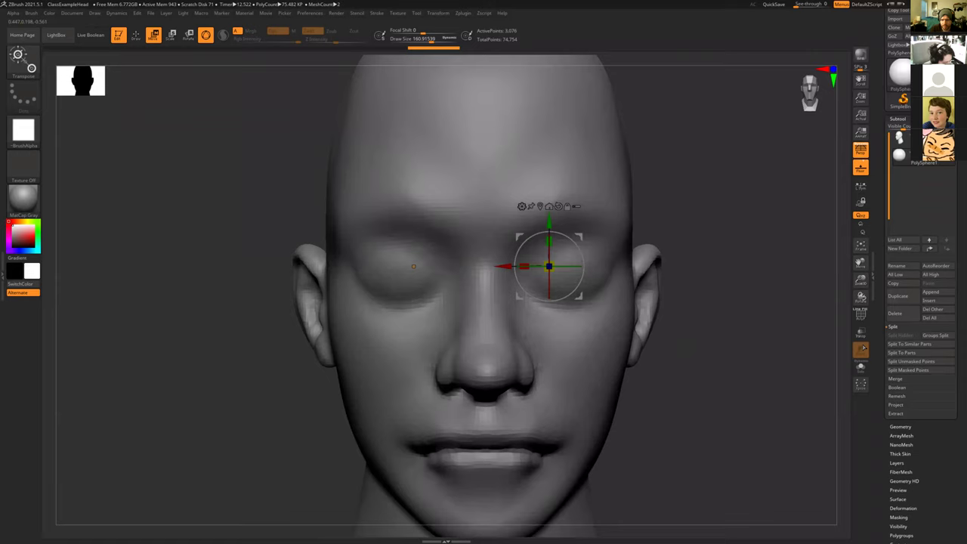
{"action": "left_click", "coordinate": [864, 334]}
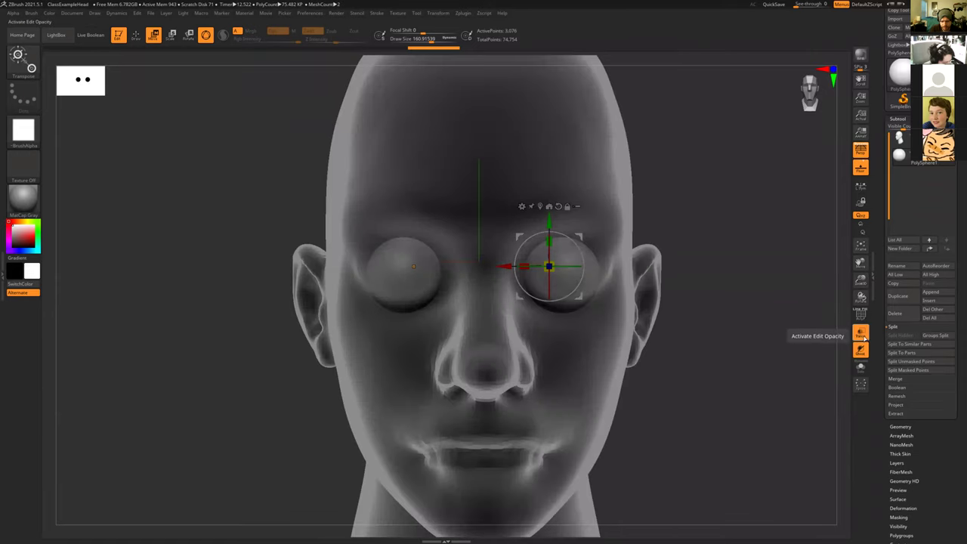
{"action": "left_click", "coordinate": [862, 337]}
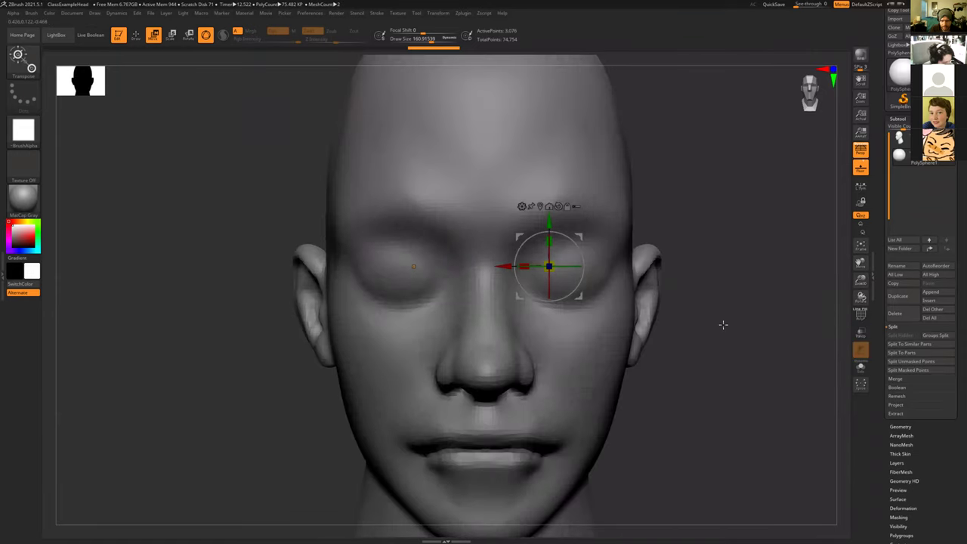
Step: Make the head subtool active in draw mode with the ClayBuildup brush
{"action": "left_click_drag", "start_coordinate": [723, 325], "coordinate": [675, 283], "text": "alt"}
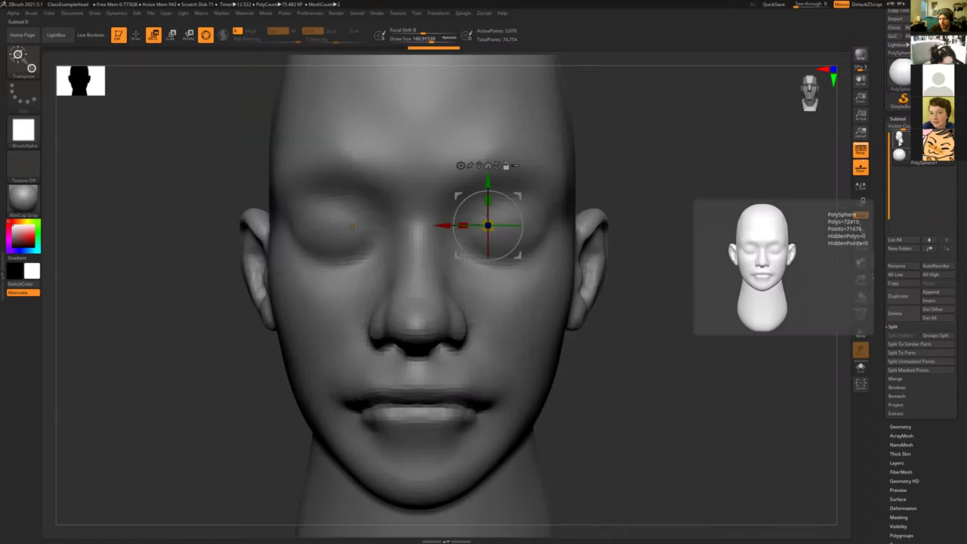
{"action": "left_click", "coordinate": [898, 137]}
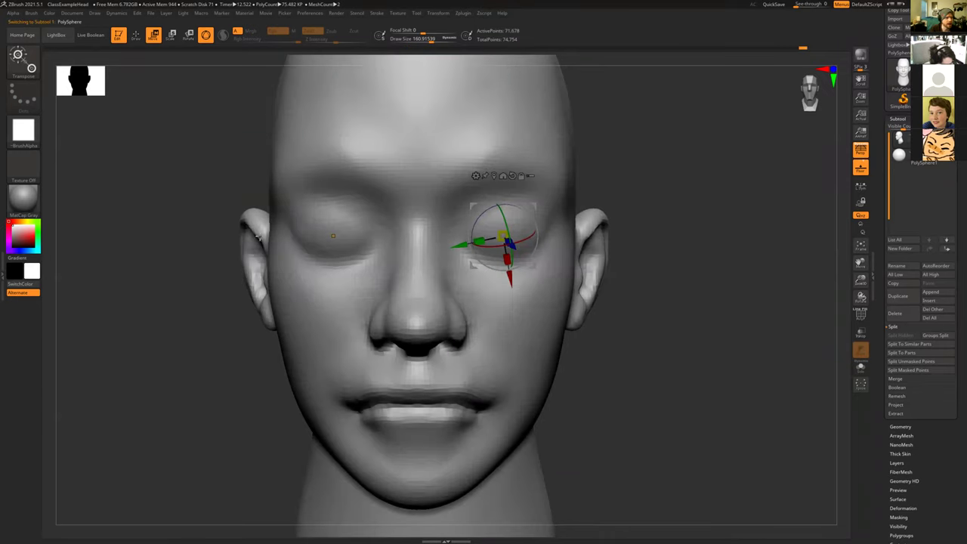
{"action": "key", "text": "q"}
{"action": "left_click", "coordinate": [31, 68]}
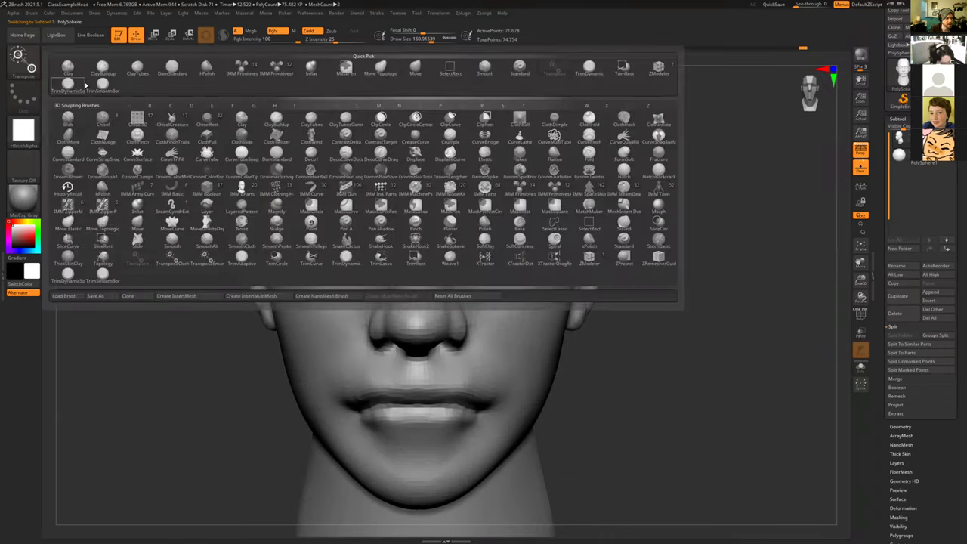
{"action": "left_click", "coordinate": [108, 72]}
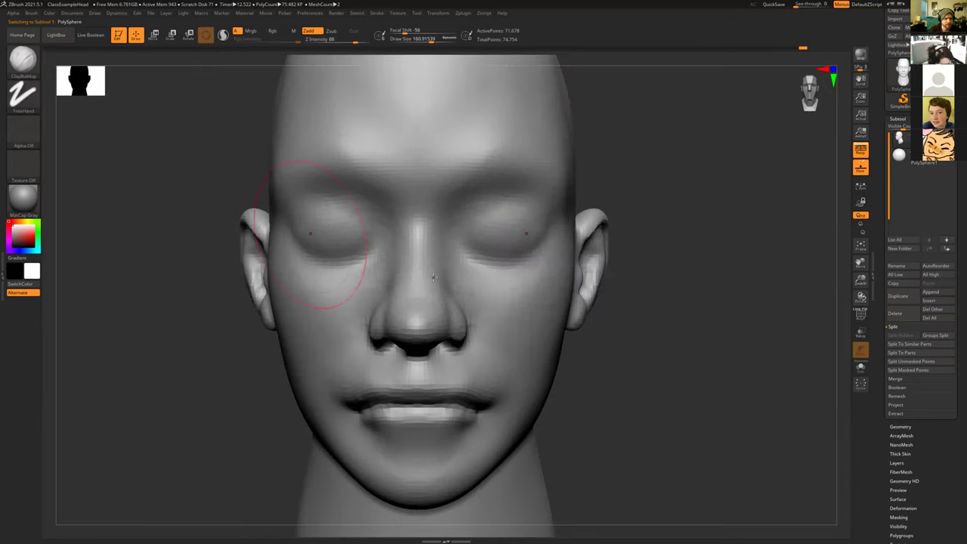
Step: Carve the eye openings out of the closed lids with subtractive ClayBuildup strokes, reducing the draw size to about 23
{"action": "mouse_move", "coordinate": [705, 260]}
{"action": "left_mouse_down"}
{"action": "mouse_move", "coordinate": [708, 305]}
{"action": "mouse_move", "coordinate": [667, 317]}
{"action": "mouse_move", "coordinate": [517, 266]}
{"action": "left_mouse_up"}
{"action": "key", "text": "s"}
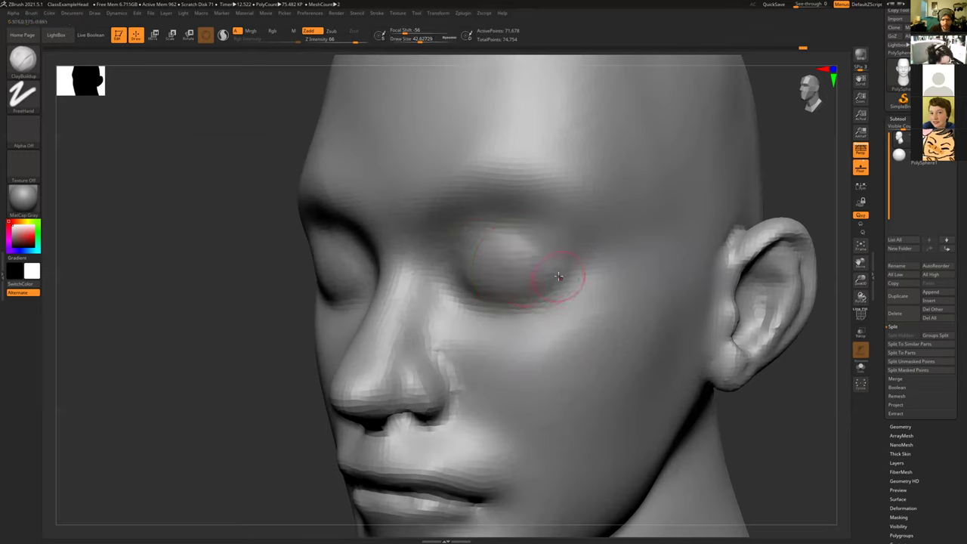
{"action": "mouse_move", "coordinate": [558, 275]}
{"action": "left_mouse_down", "text": "alt"}
{"action": "mouse_move", "coordinate": [491, 283]}
{"action": "mouse_move", "coordinate": [472, 276]}
{"action": "mouse_move", "coordinate": [470, 263]}
{"action": "left_mouse_up", "text": "alt"}
{"action": "mouse_move", "coordinate": [773, 407]}
{"action": "left_mouse_down"}
{"action": "mouse_move", "coordinate": [784, 386]}
{"action": "mouse_move", "coordinate": [760, 403]}
{"action": "left_mouse_up"}
Step: Undo the last stroke at the eye opening and smooth the jagged rims of the upper eyelids
{"action": "mouse_move", "coordinate": [470, 264]}
{"action": "left_mouse_down", "text": "shift"}
{"action": "mouse_move", "coordinate": [533, 260]}
{"action": "mouse_move", "coordinate": [514, 253]}
{"action": "mouse_move", "coordinate": [543, 270]}
{"action": "mouse_move", "coordinate": [485, 261]}
{"action": "left_mouse_up", "text": "shift"}
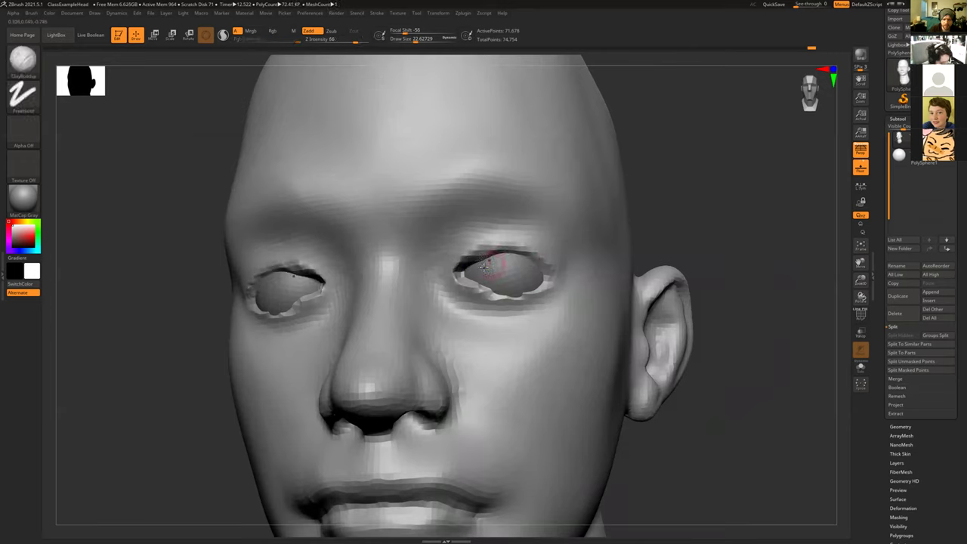
{"action": "key", "text": "ctrl+z"}
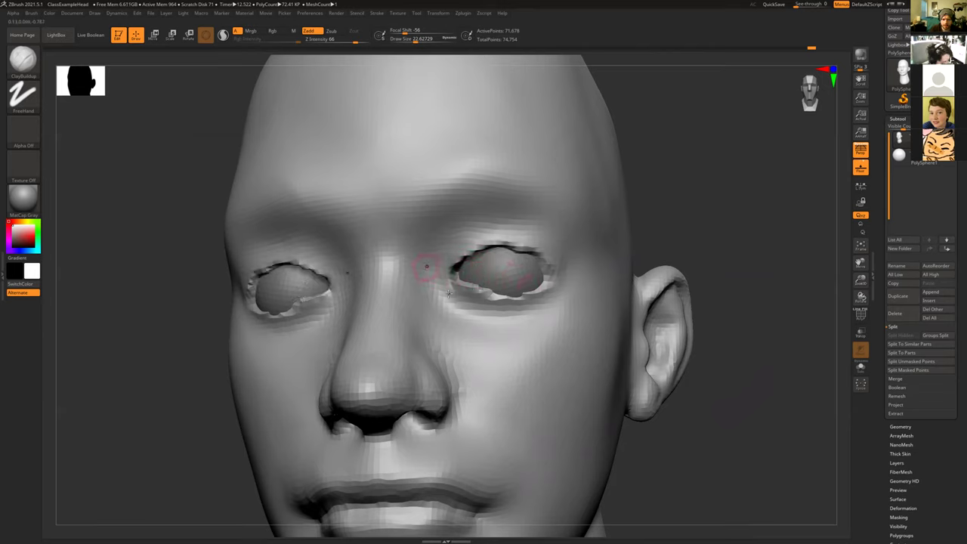
{"action": "key", "text": "shift"}
{"action": "mouse_move", "coordinate": [453, 274]}
{"action": "left_mouse_down", "text": "shift"}
{"action": "mouse_move", "coordinate": [464, 254]}
{"action": "mouse_move", "coordinate": [491, 244]}
{"action": "mouse_move", "coordinate": [540, 262]}
{"action": "left_mouse_up", "text": "shift"}
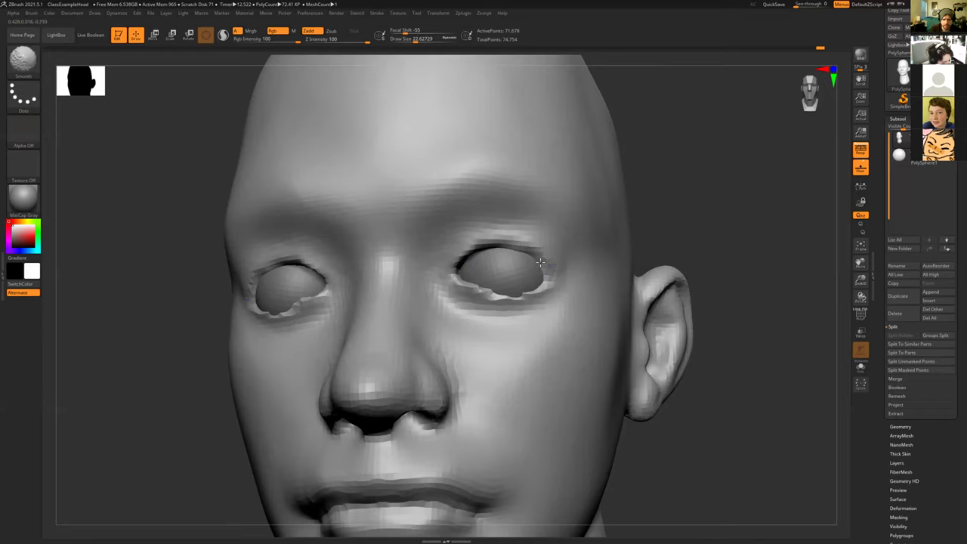
Step: Build up the lower eyelids with ClayBuildup at a draw size of about 38 and smooth them into the cheeks
{"action": "left_click_drag", "start_coordinate": [715, 252], "coordinate": [443, 305]}
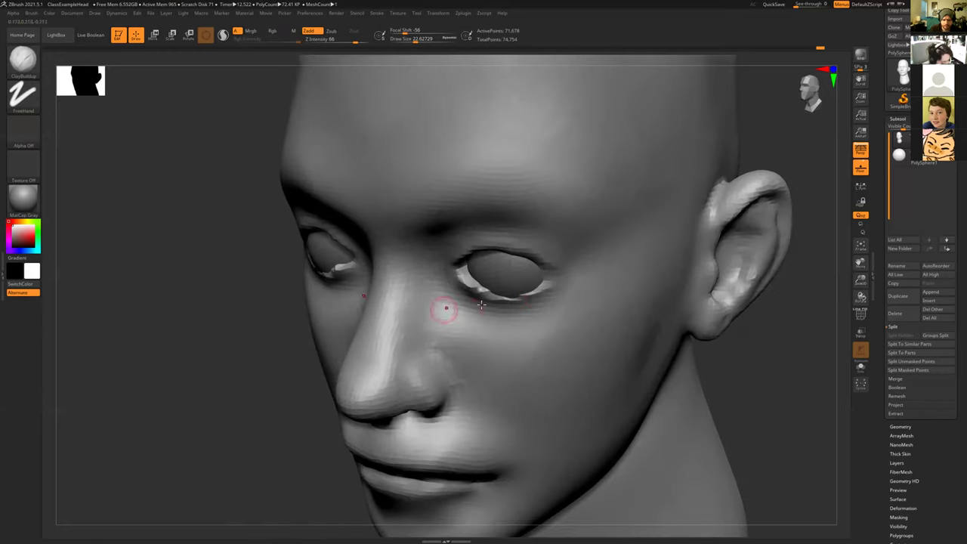
{"action": "key", "text": "s"}
{"action": "left_click_drag", "start_coordinate": [514, 305], "coordinate": [482, 299]}
{"action": "mouse_move", "coordinate": [544, 295]}
{"action": "left_mouse_down"}
{"action": "mouse_move", "coordinate": [481, 300]}
{"action": "mouse_move", "coordinate": [465, 290]}
{"action": "mouse_move", "coordinate": [494, 309]}
{"action": "left_mouse_up"}
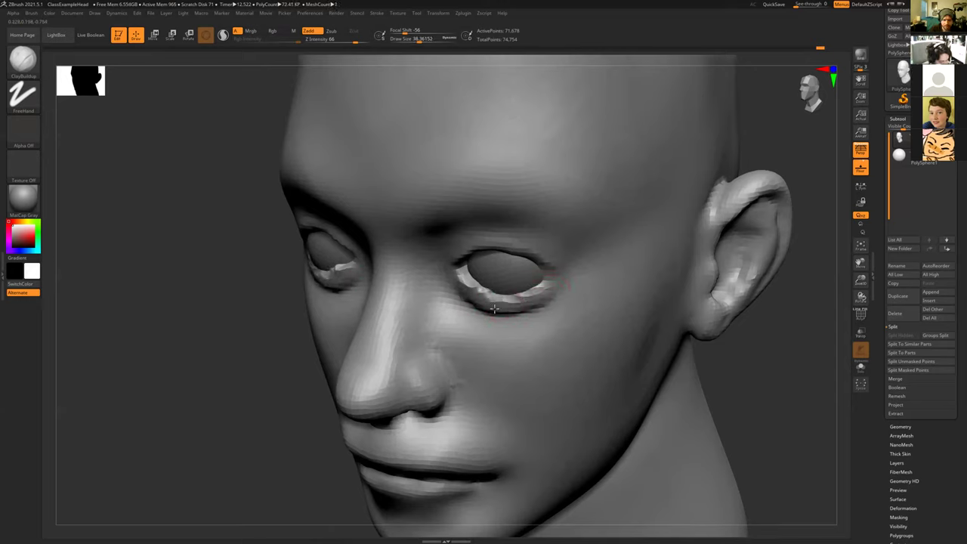
{"action": "left_click_drag", "start_coordinate": [783, 351], "coordinate": [680, 344]}
{"action": "mouse_move", "coordinate": [468, 287]}
{"action": "left_mouse_down", "text": "shift"}
{"action": "mouse_move", "coordinate": [528, 318]}
{"action": "mouse_move", "coordinate": [545, 303]}
{"action": "mouse_move", "coordinate": [465, 301]}
{"action": "left_mouse_up", "text": "shift"}
{"action": "mouse_move", "coordinate": [544, 308]}
{"action": "left_mouse_down"}
{"action": "mouse_move", "coordinate": [555, 279]}
{"action": "mouse_move", "coordinate": [519, 306]}
{"action": "mouse_move", "coordinate": [462, 298]}
{"action": "mouse_move", "coordinate": [489, 318]}
{"action": "mouse_move", "coordinate": [477, 316]}
{"action": "mouse_move", "coordinate": [529, 321]}
{"action": "mouse_move", "coordinate": [475, 310]}
{"action": "left_mouse_up"}
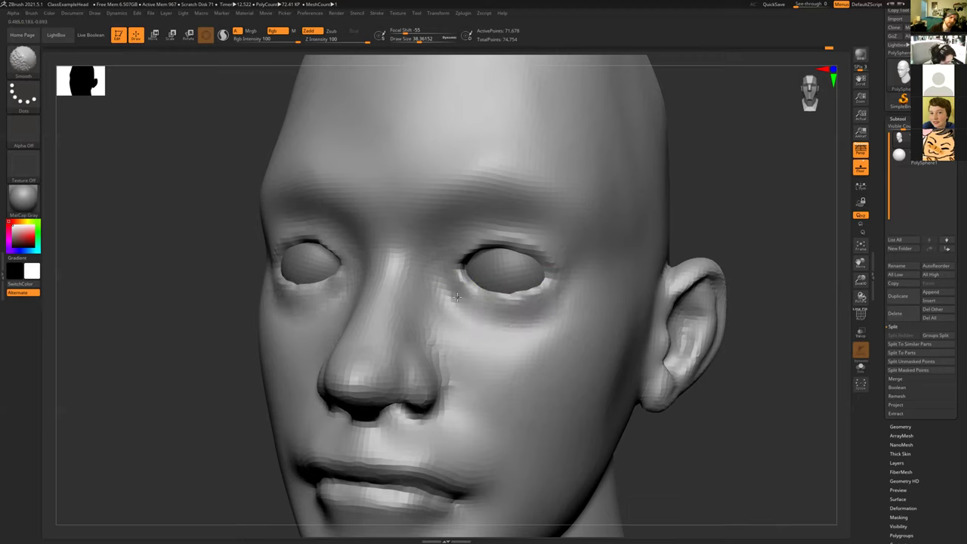
Step: Reshape the inner eye corners beside the nose bridge with the Move Topological brush at a draw size of about 80
{"action": "left_click_drag", "start_coordinate": [760, 270], "coordinate": [650, 235], "text": "alt"}
{"action": "left_click_drag", "start_coordinate": [669, 291], "coordinate": [663, 238], "text": "alt"}
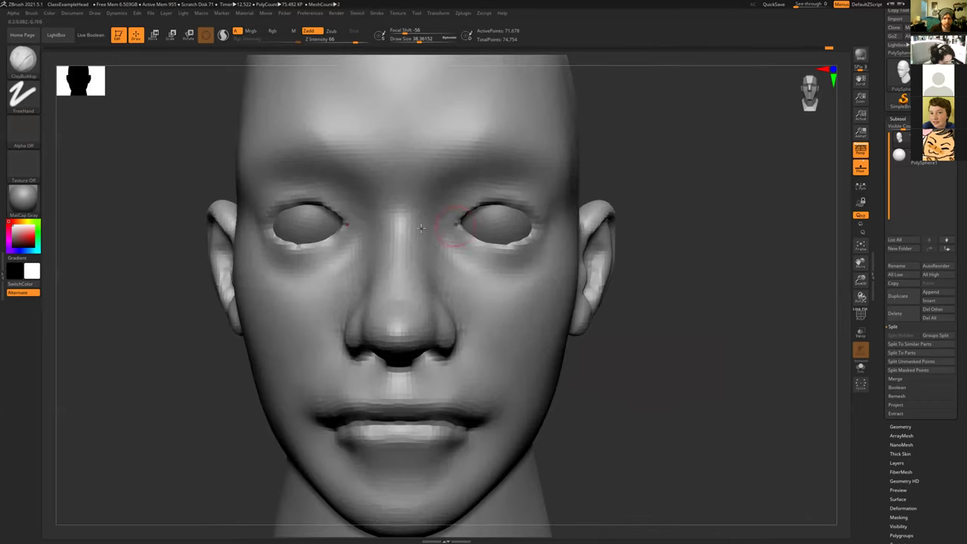
{"action": "key", "text": "b"}
{"action": "key", "text": "m"}
{"action": "key", "text": "t"}
{"action": "key", "text": "s"}
{"action": "left_click_drag", "start_coordinate": [451, 219], "coordinate": [457, 219]}
{"action": "left_click_drag", "start_coordinate": [693, 237], "coordinate": [474, 213]}
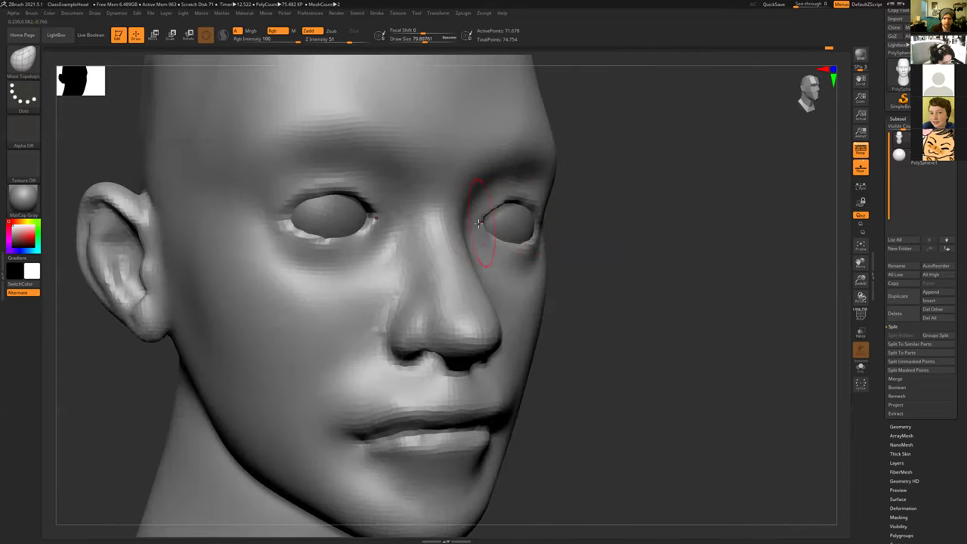
{"action": "left_click_drag", "start_coordinate": [628, 258], "coordinate": [492, 216]}
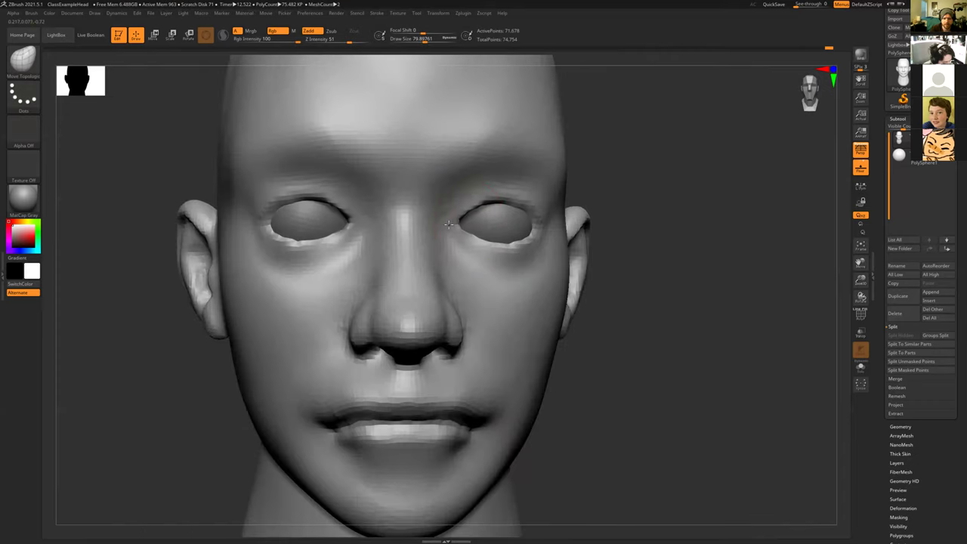
Step: Adjust the upper eyelids and outer eye corners around the eyeballs with Move Topological, working from low and side angles
{"action": "left_click_drag", "start_coordinate": [627, 295], "coordinate": [668, 313]}
{"action": "left_click_drag", "start_coordinate": [190, 328], "coordinate": [98, 306]}
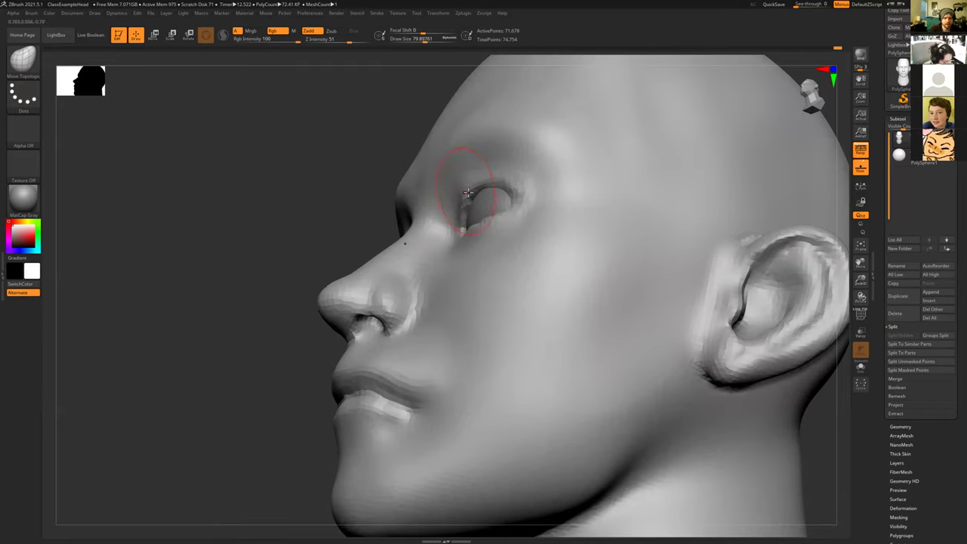
{"action": "left_click_drag", "start_coordinate": [287, 178], "coordinate": [513, 199]}
{"action": "right_click_drag", "start_coordinate": [514, 200], "coordinate": [515, 202]}
{"action": "mouse_move", "coordinate": [514, 202]}
{"action": "left_mouse_down"}
{"action": "mouse_move", "coordinate": [495, 194]}
{"action": "mouse_move", "coordinate": [537, 219]}
{"action": "left_mouse_up"}
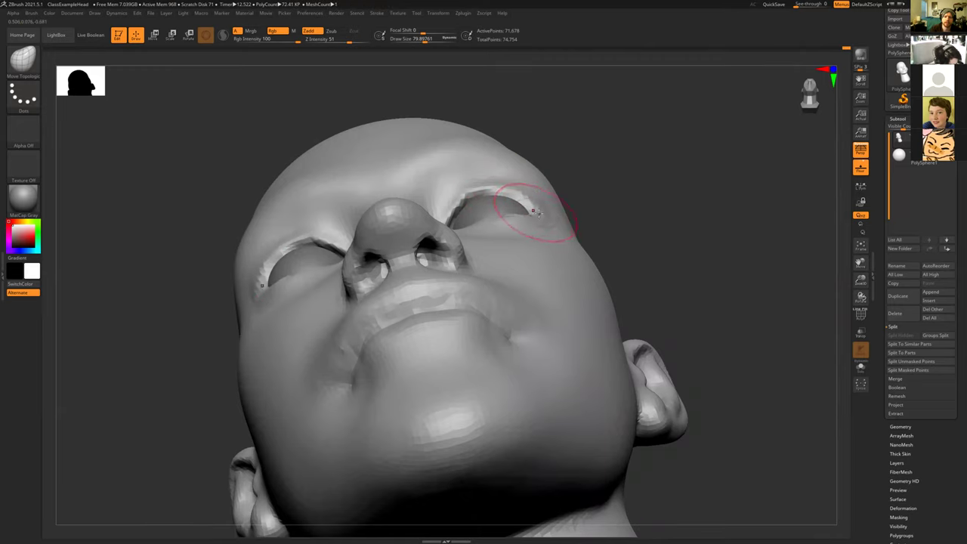
{"action": "left_click_drag", "start_coordinate": [588, 179], "coordinate": [643, 242]}
{"action": "left_click_drag", "start_coordinate": [630, 162], "coordinate": [589, 176]}
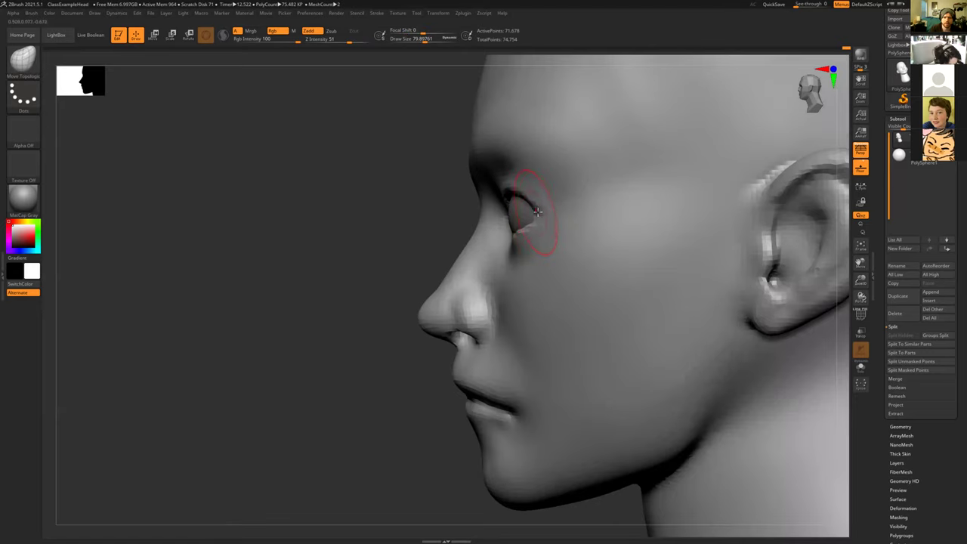
Step: Refine the upper and lower eyelid profile against the eyeballs with Move Topological in close side view
{"action": "mouse_move", "coordinate": [393, 220]}
{"action": "left_mouse_down"}
{"action": "mouse_move", "coordinate": [367, 255]}
{"action": "mouse_move", "coordinate": [378, 267]}
{"action": "left_mouse_up"}
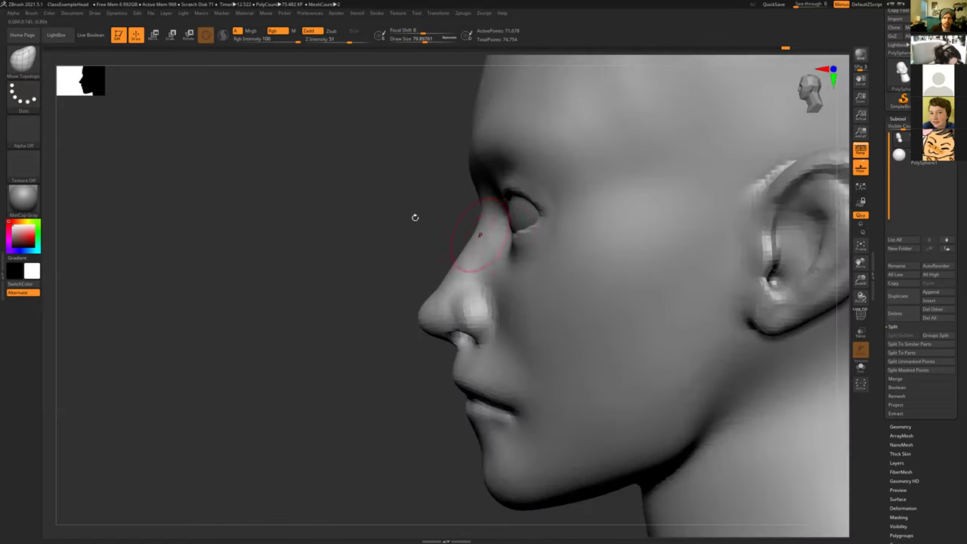
{"action": "left_click_drag", "start_coordinate": [414, 216], "coordinate": [397, 222]}
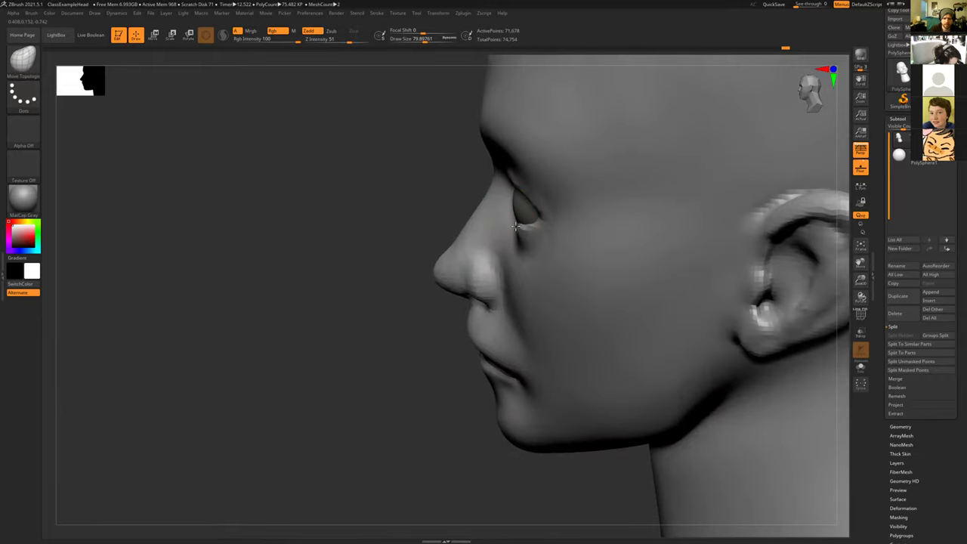
{"action": "left_click_drag", "start_coordinate": [422, 159], "coordinate": [406, 202]}
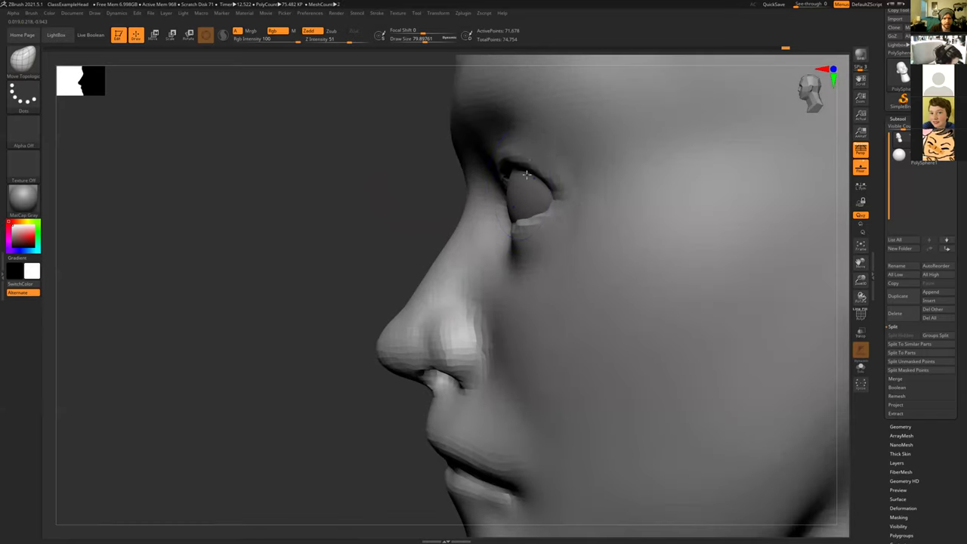
{"action": "left_click_drag", "start_coordinate": [505, 167], "coordinate": [518, 168]}
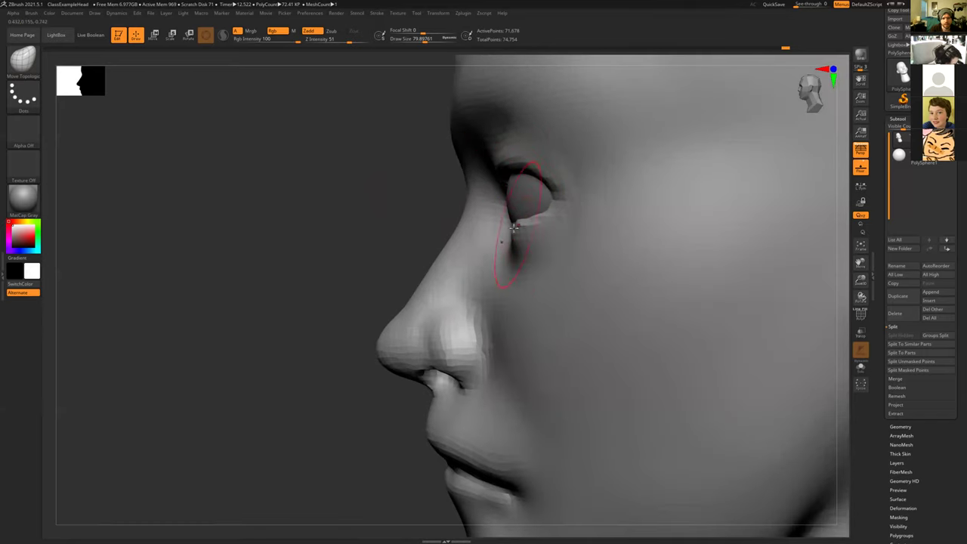
{"action": "mouse_move", "coordinate": [372, 203]}
{"action": "left_mouse_down"}
{"action": "mouse_move", "coordinate": [507, 237]}
{"action": "mouse_move", "coordinate": [489, 232]}
{"action": "left_mouse_up"}
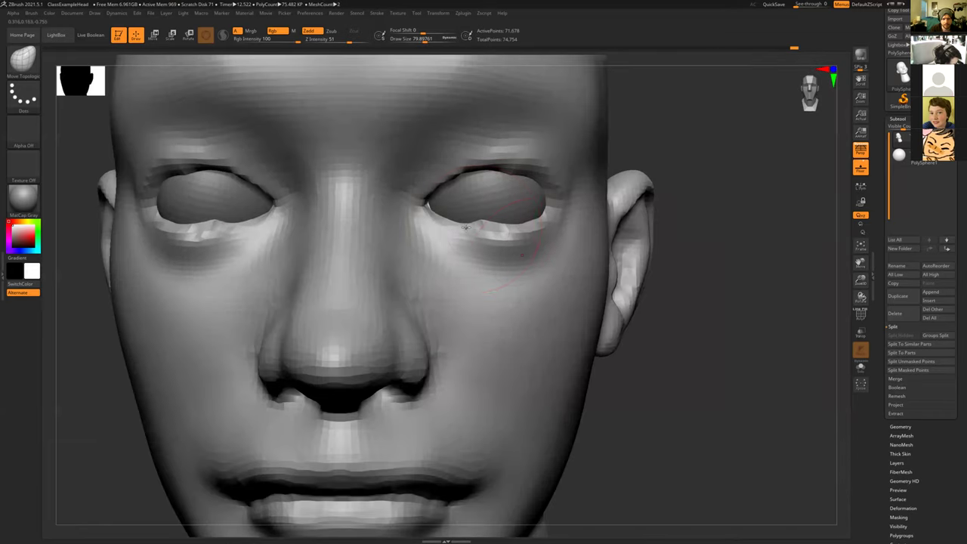
Step: Clean up the lower eyelid edges with ClayBuildup at a draw size of about 26 and smooth them along the eyeballs
{"action": "key", "text": "b"}
{"action": "key", "text": "c"}
{"action": "key", "text": "b"}
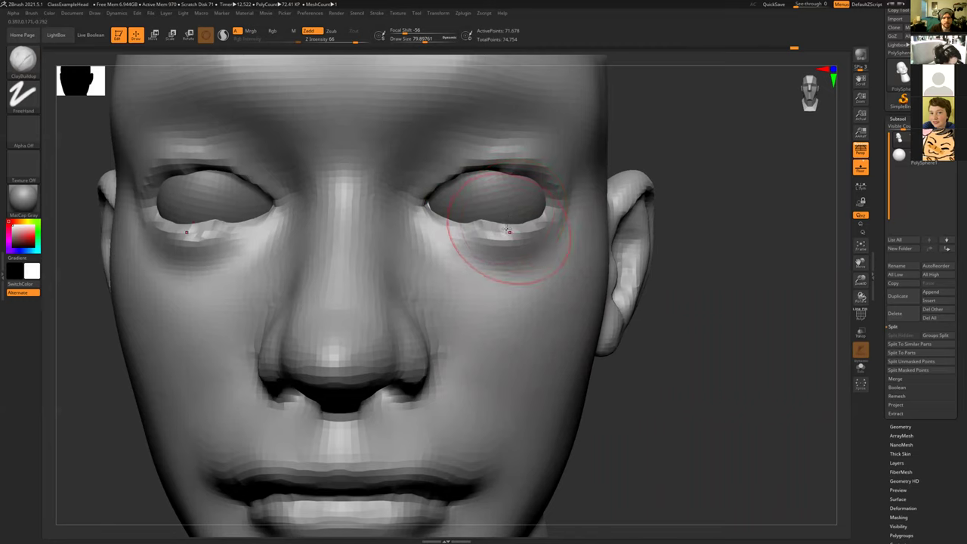
{"action": "key", "text": "s"}
{"action": "left_click_drag", "start_coordinate": [495, 230], "coordinate": [470, 230]}
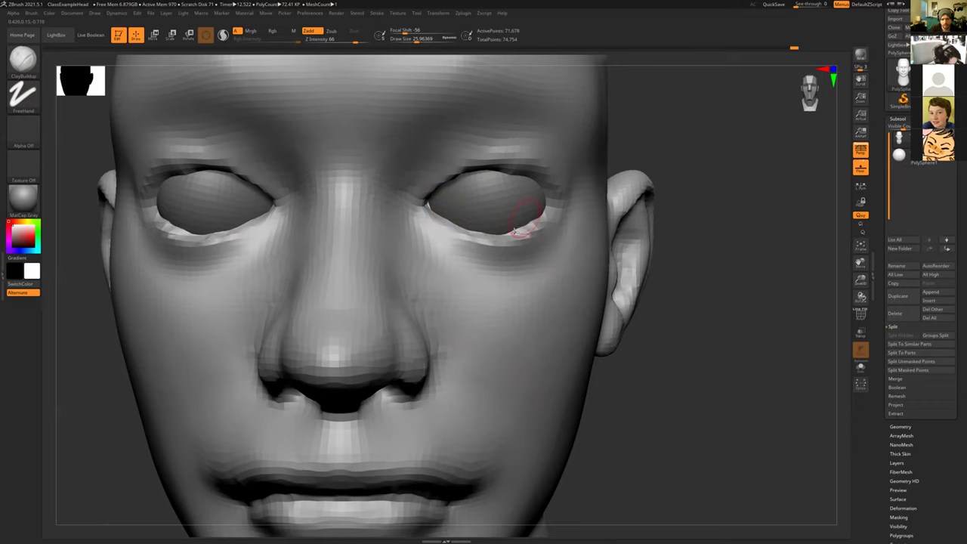
{"action": "key", "text": "shift"}
{"action": "mouse_move", "coordinate": [437, 224]}
{"action": "left_mouse_down"}
{"action": "mouse_move", "coordinate": [529, 214]}
{"action": "mouse_move", "coordinate": [453, 209]}
{"action": "left_mouse_up"}
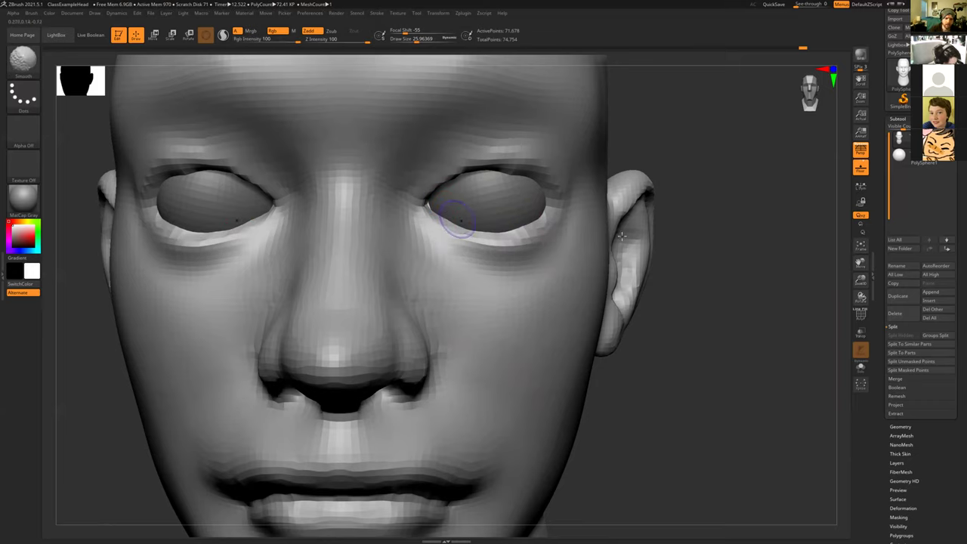
Step: Smooth the upper eyelid rims from a low angle and check the whole head from the front
{"action": "left_click_drag", "start_coordinate": [686, 183], "coordinate": [654, 130]}
{"action": "key", "text": "shift"}
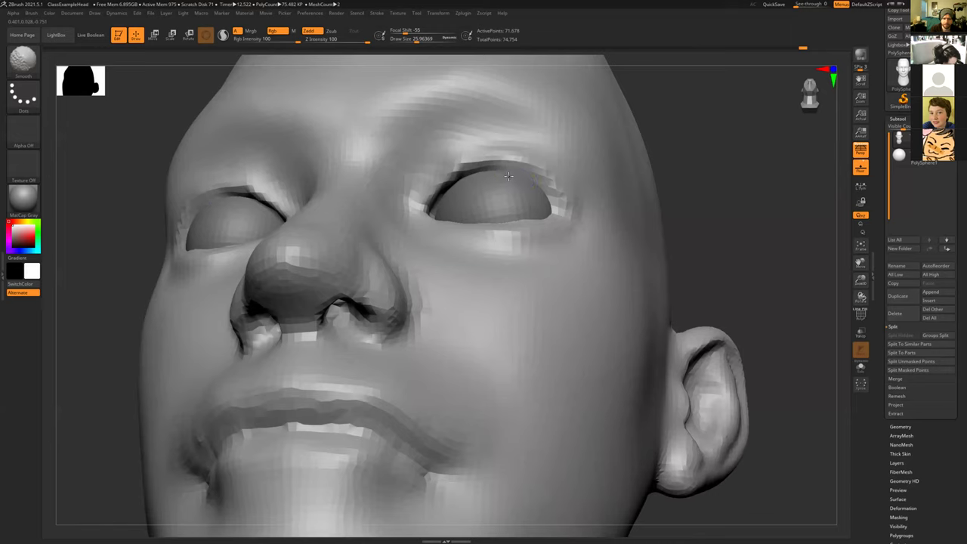
{"action": "mouse_move", "coordinate": [537, 195]}
{"action": "left_mouse_down", "text": "shift"}
{"action": "mouse_move", "coordinate": [464, 190]}
{"action": "mouse_move", "coordinate": [460, 179]}
{"action": "mouse_move", "coordinate": [436, 199]}
{"action": "mouse_move", "coordinate": [469, 176]}
{"action": "mouse_move", "coordinate": [454, 193]}
{"action": "left_mouse_up", "text": "shift"}
{"action": "mouse_move", "coordinate": [621, 281]}
{"action": "left_mouse_down"}
{"action": "mouse_move", "coordinate": [561, 287]}
{"action": "mouse_move", "coordinate": [584, 259]}
{"action": "left_mouse_up"}
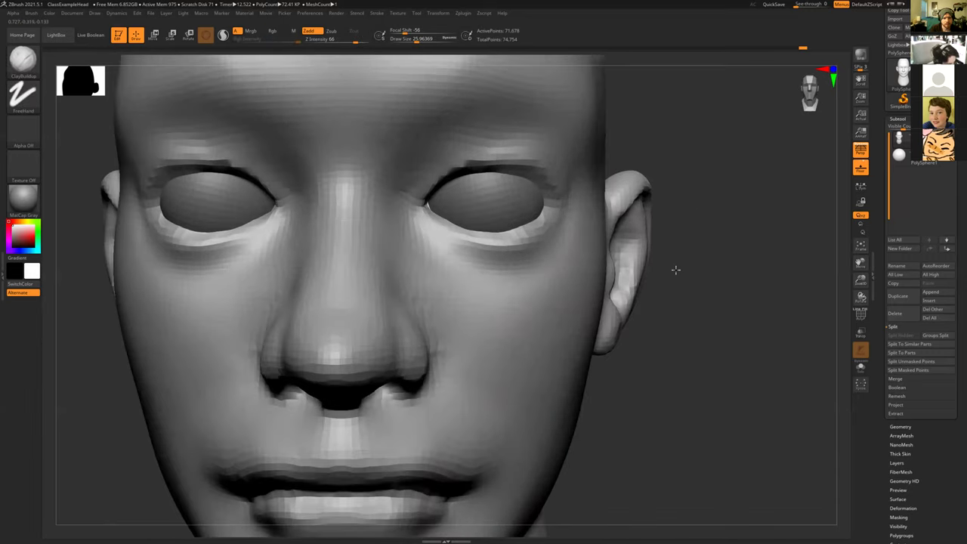
{"action": "key", "text": "f"}
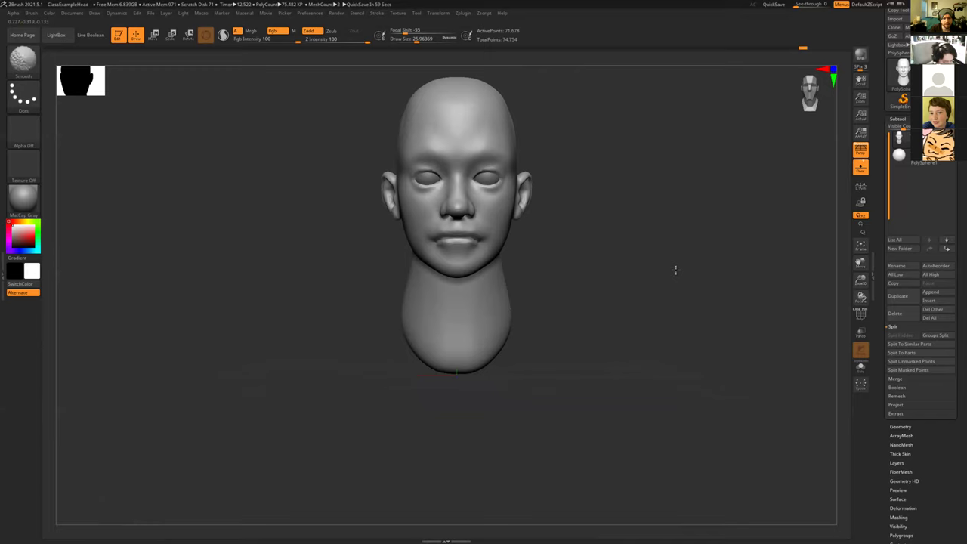
Step: Carve the closed lips inward with ClayBuildup at a draw size of about 108 to open the mouth
{"action": "key", "text": "shift"}
{"action": "mouse_move", "coordinate": [676, 270]}
{"action": "left_mouse_down", "text": "alt"}
{"action": "mouse_move", "coordinate": [665, 361]}
{"action": "mouse_move", "coordinate": [672, 255]}
{"action": "mouse_move", "coordinate": [654, 214]}
{"action": "mouse_move", "coordinate": [664, 272]}
{"action": "left_mouse_up", "text": "alt"}
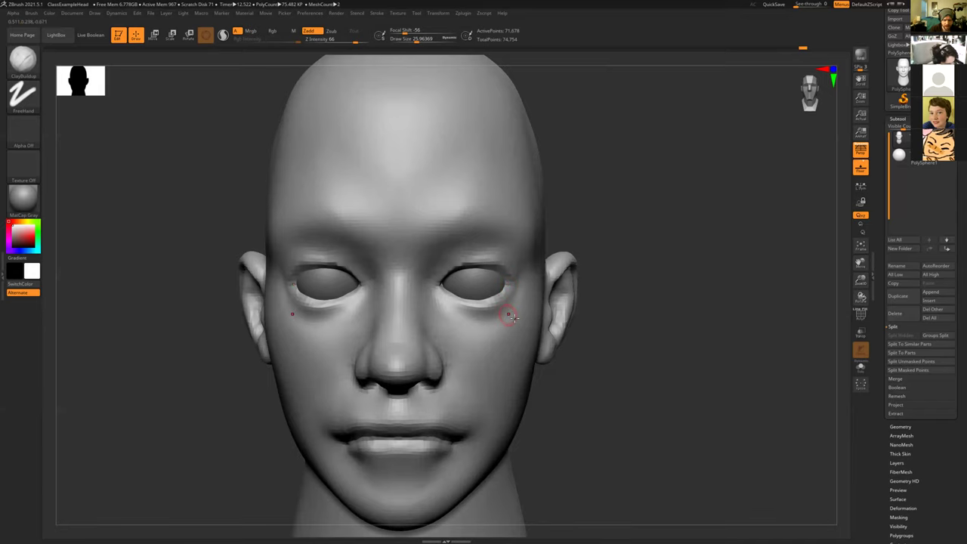
{"action": "mouse_move", "coordinate": [622, 246]}
{"action": "left_mouse_down"}
{"action": "mouse_move", "coordinate": [602, 192]}
{"action": "mouse_move", "coordinate": [604, 157]}
{"action": "mouse_move", "coordinate": [609, 192]}
{"action": "mouse_move", "coordinate": [591, 227]}
{"action": "mouse_move", "coordinate": [594, 210]}
{"action": "mouse_move", "coordinate": [574, 179]}
{"action": "mouse_move", "coordinate": [576, 248]}
{"action": "left_mouse_up"}
{"action": "left_click_drag", "start_coordinate": [586, 308], "coordinate": [703, 330], "text": "shift"}
{"action": "left_click_drag", "start_coordinate": [589, 332], "coordinate": [620, 209], "text": "alt"}
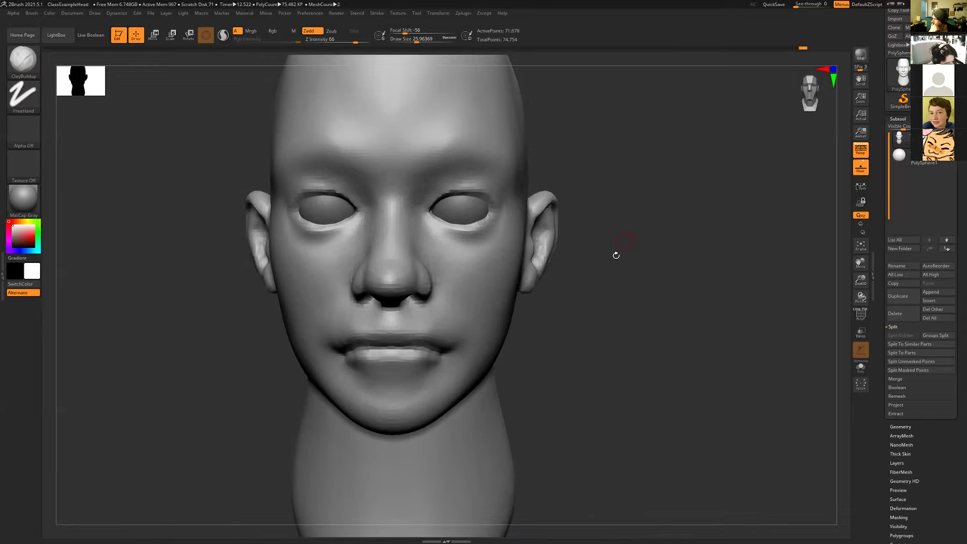
{"action": "left_click_drag", "start_coordinate": [673, 368], "coordinate": [339, 382]}
{"action": "left_click_drag", "start_coordinate": [418, 299], "coordinate": [466, 300], "text": "alt"}
{"action": "right_click_drag", "start_coordinate": [466, 300], "coordinate": [546, 368]}
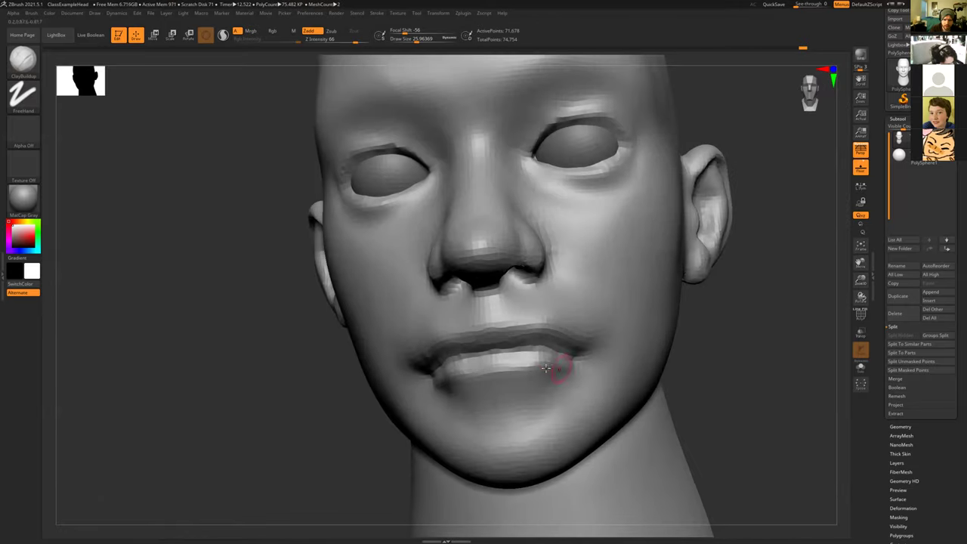
{"action": "key", "text": "s"}
{"action": "mouse_move", "coordinate": [546, 354]}
{"action": "left_mouse_down"}
{"action": "mouse_move", "coordinate": [559, 353]}
{"action": "mouse_move", "coordinate": [500, 364]}
{"action": "mouse_move", "coordinate": [534, 366]}
{"action": "left_mouse_up"}
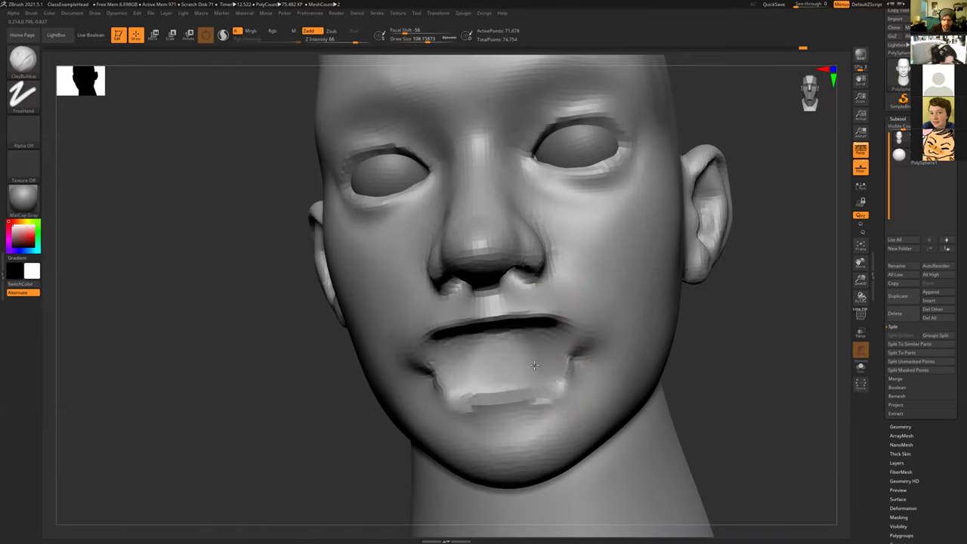
Step: Deepen the mouth cavity and smooth its inner walls, working from front and low angles
{"action": "left_click_drag", "start_coordinate": [751, 371], "coordinate": [457, 422]}
{"action": "left_click_drag", "start_coordinate": [519, 368], "coordinate": [566, 387], "text": "shift"}
{"action": "left_click_drag", "start_coordinate": [719, 402], "coordinate": [495, 372]}
{"action": "key", "text": "shift"}
{"action": "mouse_move", "coordinate": [554, 376]}
{"action": "left_mouse_down", "text": "shift"}
{"action": "mouse_move", "coordinate": [521, 371]}
{"action": "mouse_move", "coordinate": [571, 358]}
{"action": "mouse_move", "coordinate": [515, 375]}
{"action": "left_mouse_up", "text": "shift"}
{"action": "mouse_move", "coordinate": [680, 362]}
{"action": "left_mouse_down"}
{"action": "mouse_move", "coordinate": [578, 323]}
{"action": "mouse_move", "coordinate": [611, 326]}
{"action": "left_mouse_up"}
{"action": "mouse_move", "coordinate": [501, 320]}
{"action": "left_mouse_down", "text": "alt"}
{"action": "mouse_move", "coordinate": [531, 328]}
{"action": "mouse_move", "coordinate": [493, 325]}
{"action": "mouse_move", "coordinate": [505, 315]}
{"action": "left_mouse_up", "text": "alt"}
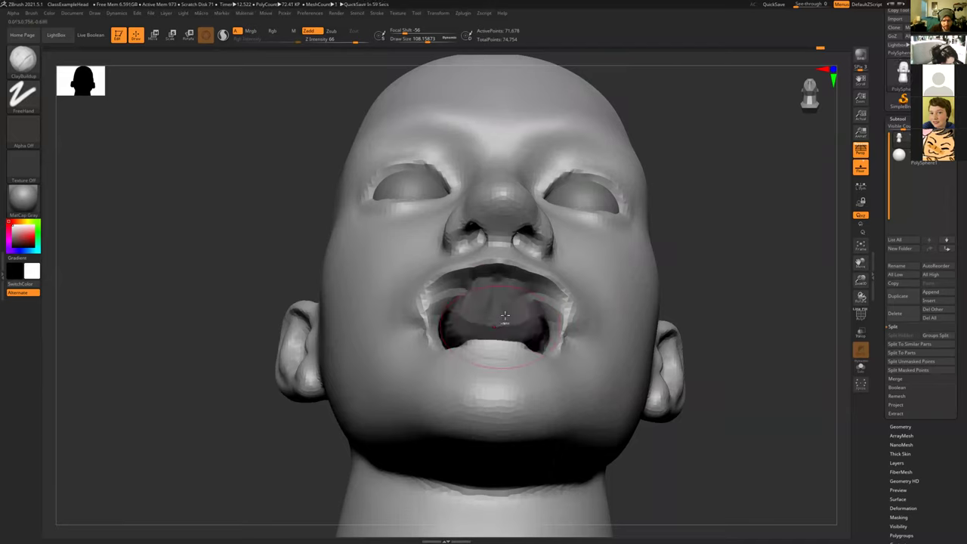
Step: Undo the last four mouth cavity strokes and smooth inside the opening again
{"action": "key", "text": "ctrl+z"}
{"action": "key", "text": "ctrl+z"}
{"action": "key", "text": "ctrl+z"}
{"action": "key", "text": "ctrl+z"}
{"action": "mouse_move", "coordinate": [495, 329]}
{"action": "left_mouse_down", "text": "shift"}
{"action": "mouse_move", "coordinate": [510, 311]}
{"action": "mouse_move", "coordinate": [502, 311]}
{"action": "left_mouse_up", "text": "shift"}
{"action": "mouse_move", "coordinate": [743, 360]}
{"action": "left_mouse_down"}
{"action": "mouse_move", "coordinate": [751, 401]}
{"action": "mouse_move", "coordinate": [736, 302]}
{"action": "mouse_move", "coordinate": [636, 295]}
{"action": "mouse_move", "coordinate": [658, 317]}
{"action": "mouse_move", "coordinate": [734, 335]}
{"action": "mouse_move", "coordinate": [721, 337]}
{"action": "mouse_move", "coordinate": [718, 352]}
{"action": "mouse_move", "coordinate": [772, 384]}
{"action": "mouse_move", "coordinate": [786, 376]}
{"action": "left_mouse_up"}
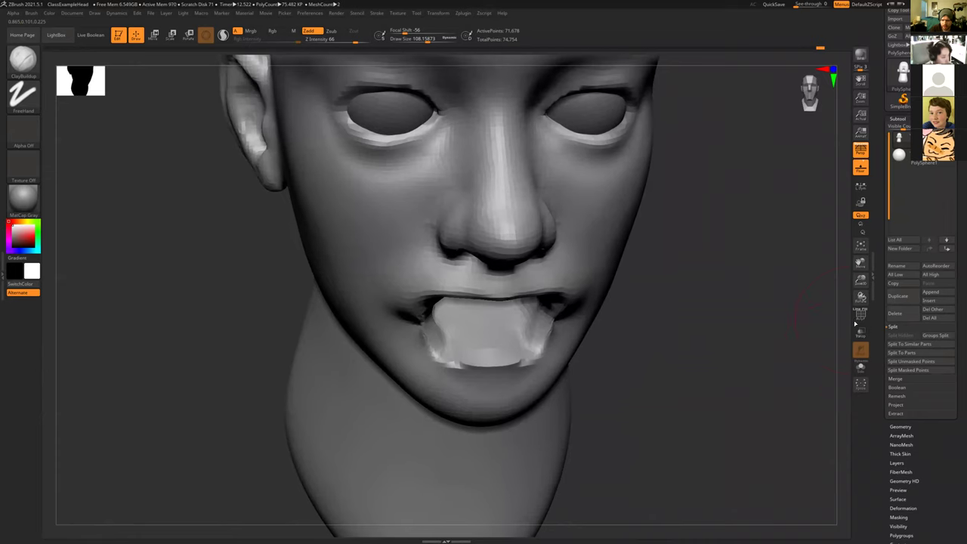
Step: Display the polyframe temporarily and examine the stretched polygons inside the mouth
{"action": "left_click", "coordinate": [860, 315]}
{"action": "left_click_drag", "start_coordinate": [667, 259], "coordinate": [482, 272]}
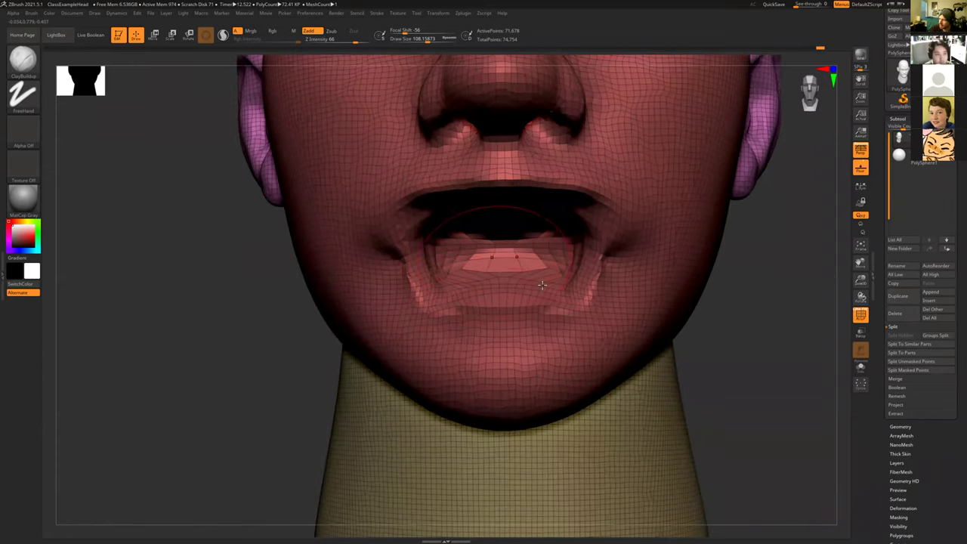
{"action": "left_click_drag", "start_coordinate": [767, 383], "coordinate": [819, 341]}
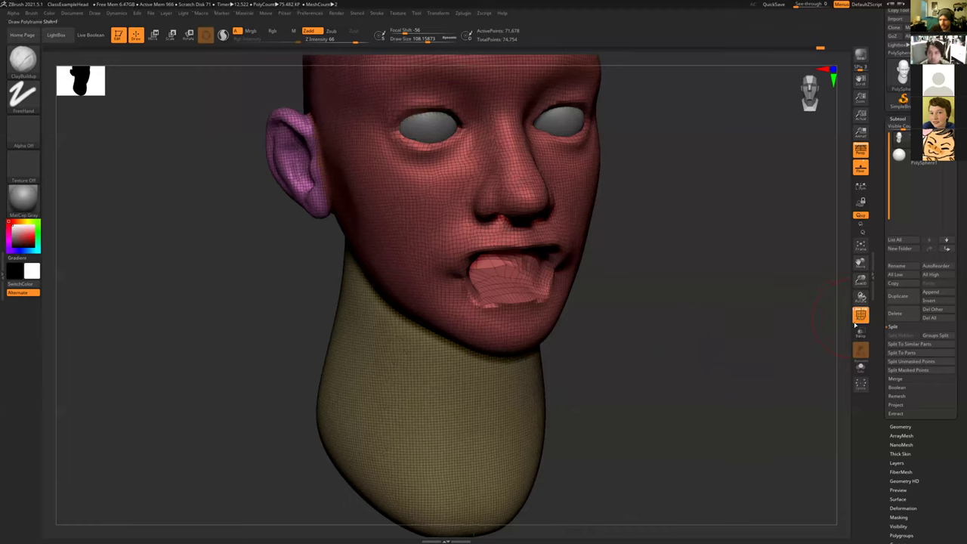
{"action": "left_click", "coordinate": [860, 316]}
Step: Remesh the head with DynaMesh at resolution 128 with the polyframe shown, and smooth the mouth cavity
{"action": "left_click", "coordinate": [900, 427]}
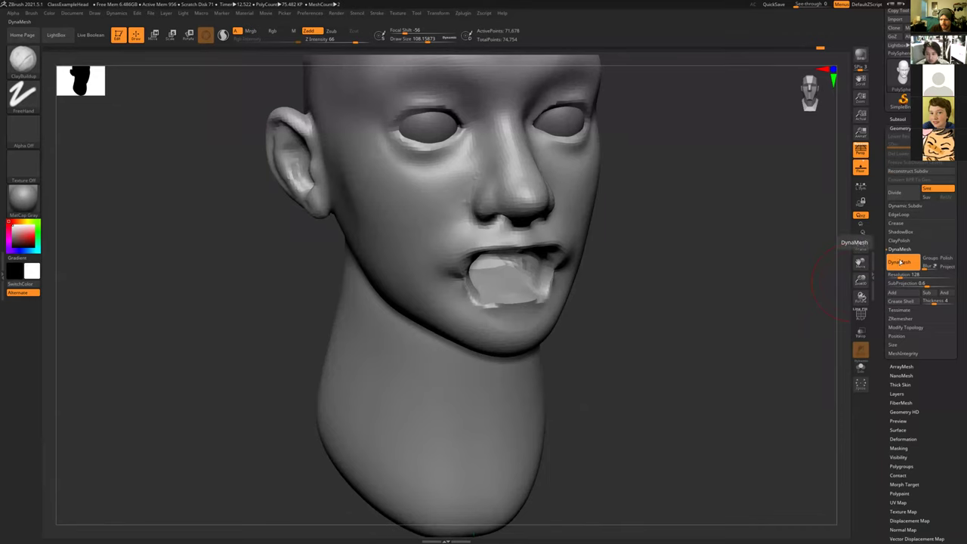
{"action": "left_click", "coordinate": [861, 314]}
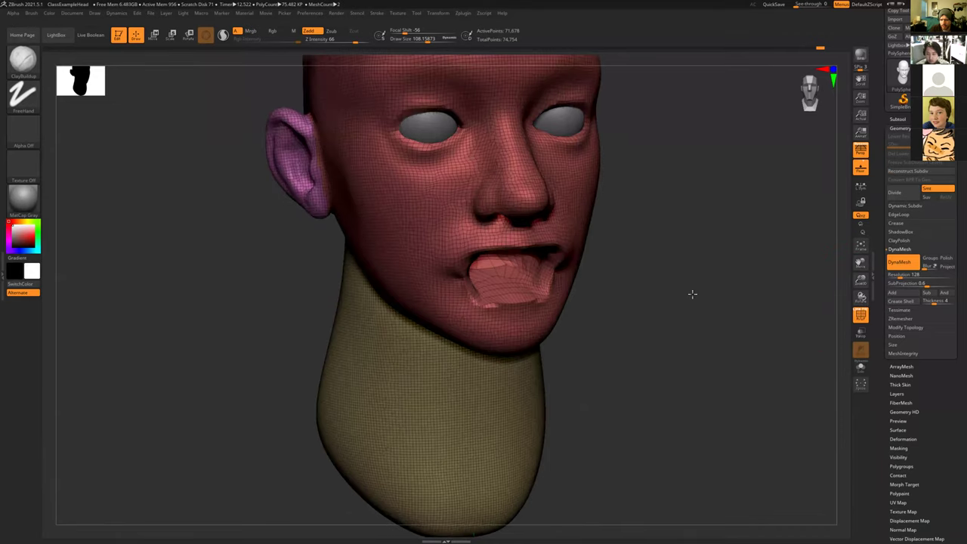
{"action": "left_click_drag", "start_coordinate": [692, 295], "coordinate": [753, 303], "text": "alt"}
{"action": "right_click_drag", "start_coordinate": [752, 302], "coordinate": [812, 344], "text": "ctrl"}
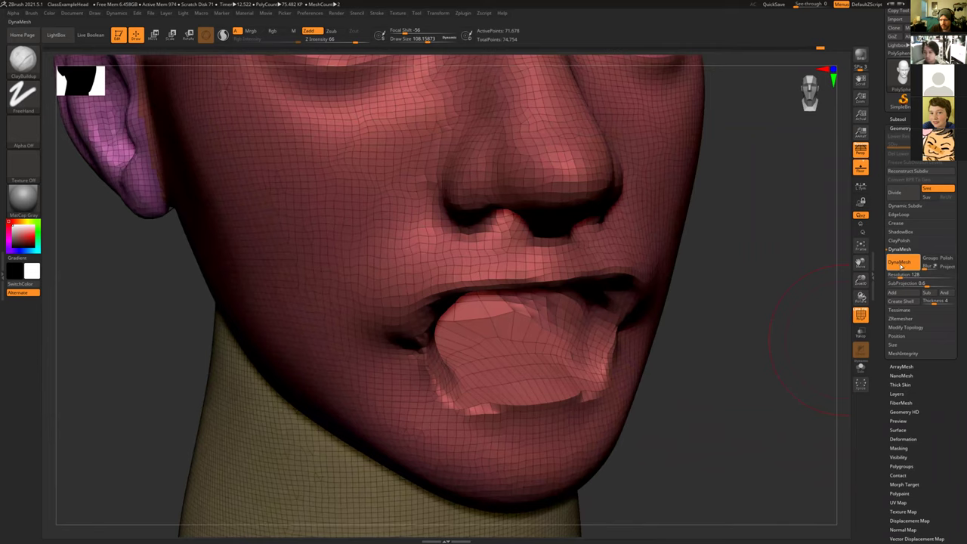
{"action": "left_click", "coordinate": [897, 262]}
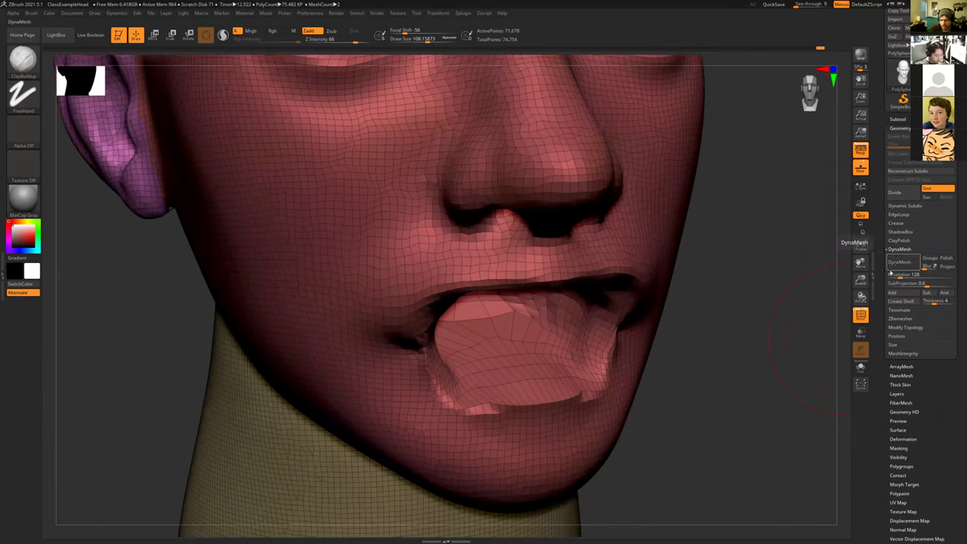
{"action": "left_click", "coordinate": [898, 263]}
{"action": "mouse_move", "coordinate": [505, 338]}
{"action": "left_mouse_down", "text": "shift"}
{"action": "mouse_move", "coordinate": [524, 344]}
{"action": "mouse_move", "coordinate": [484, 346]}
{"action": "left_mouse_up", "text": "shift"}
{"action": "left_click_drag", "start_coordinate": [710, 386], "coordinate": [435, 306]}
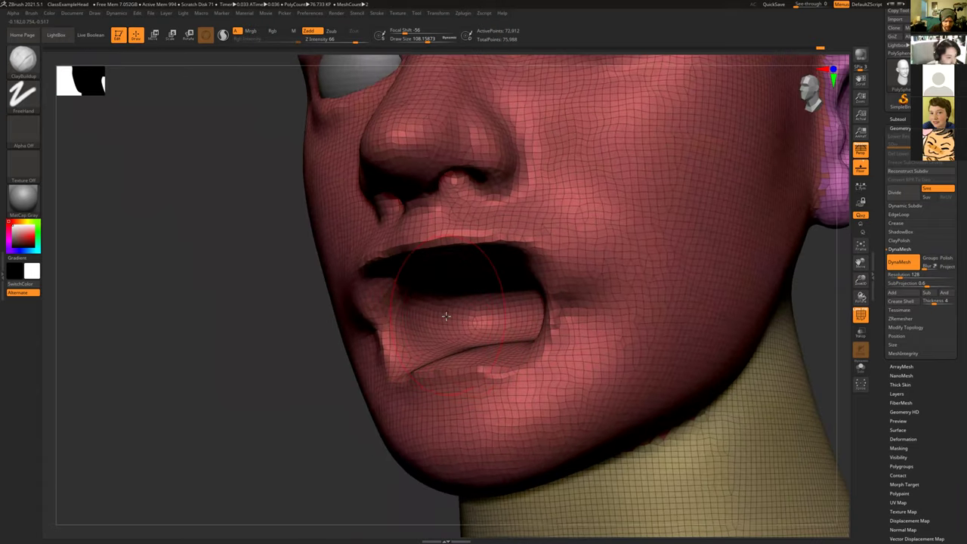
Step: Push the mouth cavity deeper and reshape the lower lip area with Move Topological at a draw size of about 155
{"action": "key", "text": "s"}
{"action": "left_click_drag", "start_coordinate": [451, 307], "coordinate": [460, 315]}
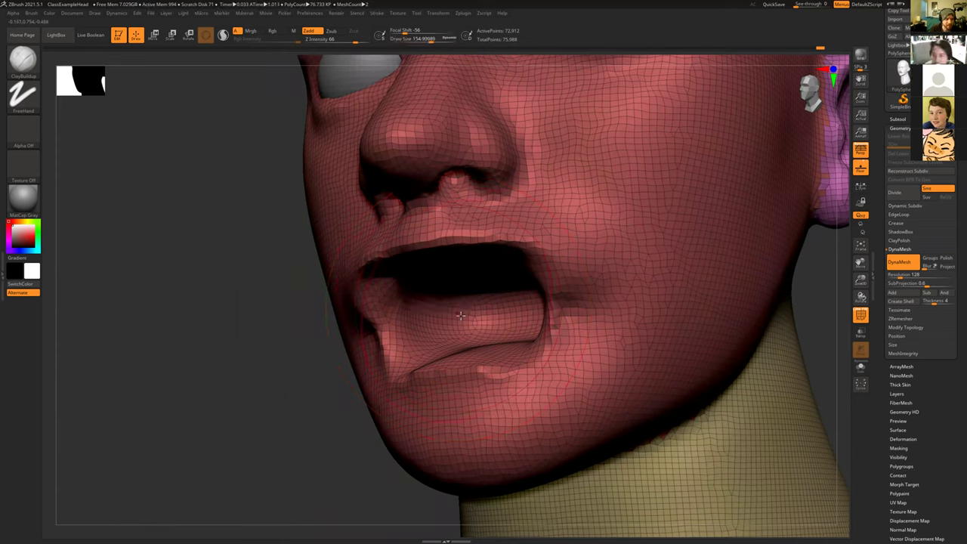
{"action": "key", "text": "b"}
{"action": "key", "text": "m"}
{"action": "key", "text": "t"}
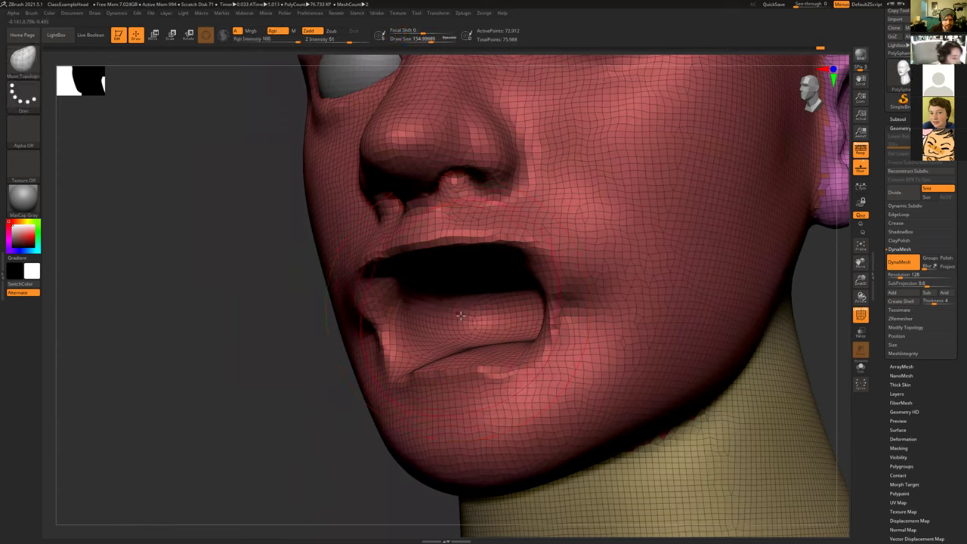
{"action": "mouse_move", "coordinate": [457, 315]}
{"action": "left_mouse_down"}
{"action": "mouse_move", "coordinate": [446, 320]}
{"action": "mouse_move", "coordinate": [500, 321]}
{"action": "mouse_move", "coordinate": [495, 328]}
{"action": "left_mouse_up"}
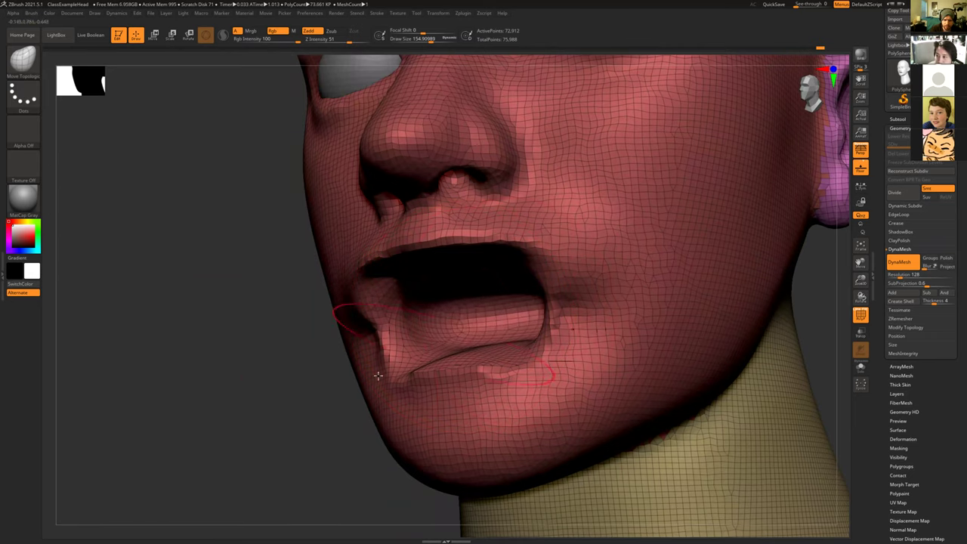
{"action": "mouse_move", "coordinate": [345, 398]}
{"action": "left_mouse_down"}
{"action": "mouse_move", "coordinate": [339, 384]}
{"action": "mouse_move", "coordinate": [351, 394]}
{"action": "mouse_move", "coordinate": [526, 306]}
{"action": "mouse_move", "coordinate": [505, 315]}
{"action": "left_mouse_up"}
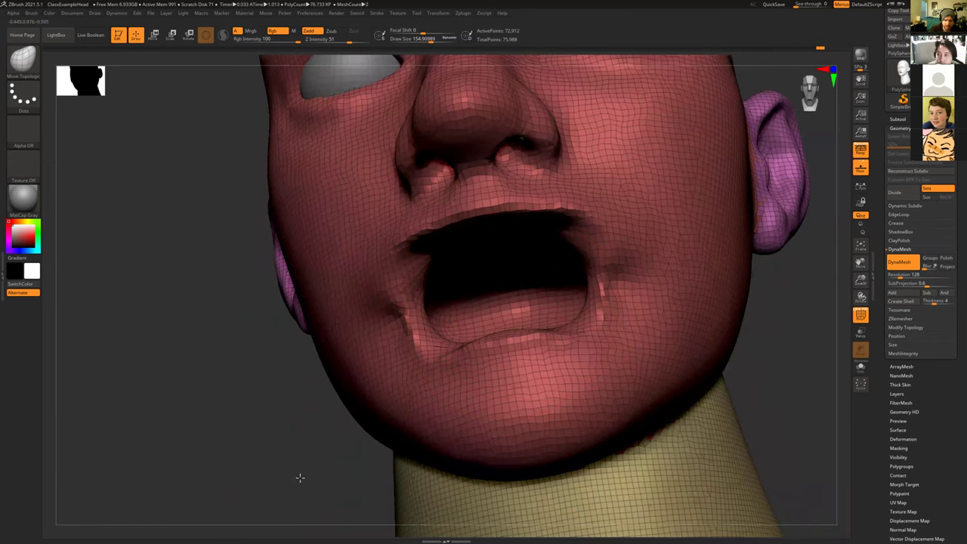
{"action": "left_click_drag", "start_coordinate": [300, 477], "coordinate": [318, 423]}
{"action": "left_click_drag", "start_coordinate": [505, 341], "coordinate": [495, 376]}
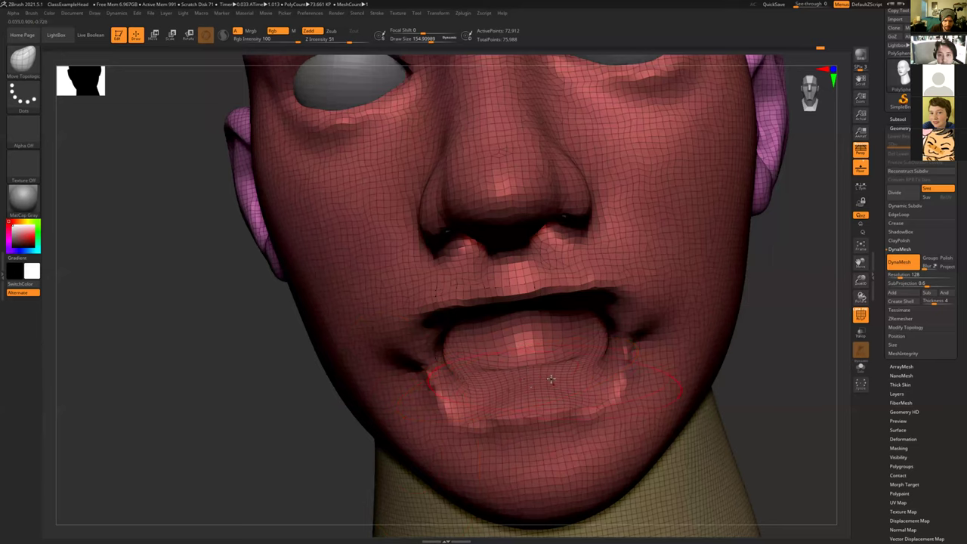
Step: Build up the lower lip along the mouth opening with ClayBuildup at a draw size of about 60, and hide the polyframe
{"action": "key", "text": "b"}
{"action": "key", "text": "c"}
{"action": "key", "text": "b"}
{"action": "mouse_move", "coordinate": [329, 462]}
{"action": "left_mouse_down"}
{"action": "mouse_move", "coordinate": [340, 517]}
{"action": "mouse_move", "coordinate": [354, 507]}
{"action": "left_mouse_up"}
{"action": "key", "text": "s"}
{"action": "mouse_move", "coordinate": [581, 400]}
{"action": "left_mouse_down"}
{"action": "mouse_move", "coordinate": [562, 408]}
{"action": "mouse_move", "coordinate": [574, 427]}
{"action": "mouse_move", "coordinate": [572, 389]}
{"action": "mouse_move", "coordinate": [522, 415]}
{"action": "mouse_move", "coordinate": [550, 425]}
{"action": "mouse_move", "coordinate": [522, 420]}
{"action": "left_mouse_up"}
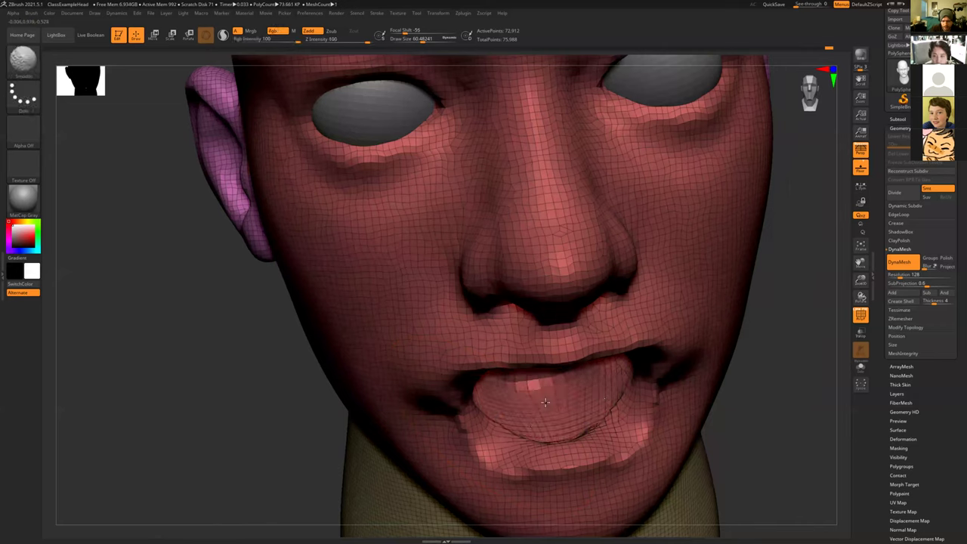
{"action": "left_click_drag", "start_coordinate": [610, 401], "coordinate": [581, 431]}
{"action": "mouse_move", "coordinate": [633, 378]}
{"action": "left_mouse_down"}
{"action": "mouse_move", "coordinate": [572, 436]}
{"action": "mouse_move", "coordinate": [557, 431]}
{"action": "left_mouse_up"}
{"action": "mouse_move", "coordinate": [794, 371]}
{"action": "left_mouse_down"}
{"action": "mouse_move", "coordinate": [782, 405]}
{"action": "mouse_move", "coordinate": [719, 371]}
{"action": "mouse_move", "coordinate": [863, 364]}
{"action": "left_mouse_up"}
{"action": "left_click", "coordinate": [859, 318]}
Step: Build up the upper lip with ClayBuildup strokes from a low angle
{"action": "left_click_drag", "start_coordinate": [732, 379], "coordinate": [763, 337], "text": "alt"}
{"action": "mouse_move", "coordinate": [528, 300]}
{"action": "left_mouse_down"}
{"action": "mouse_move", "coordinate": [489, 305]}
{"action": "mouse_move", "coordinate": [520, 292]}
{"action": "mouse_move", "coordinate": [485, 302]}
{"action": "mouse_move", "coordinate": [527, 288]}
{"action": "mouse_move", "coordinate": [499, 308]}
{"action": "mouse_move", "coordinate": [514, 305]}
{"action": "mouse_move", "coordinate": [502, 304]}
{"action": "mouse_move", "coordinate": [538, 284]}
{"action": "mouse_move", "coordinate": [464, 302]}
{"action": "mouse_move", "coordinate": [538, 288]}
{"action": "left_mouse_up"}
{"action": "left_click_drag", "start_coordinate": [626, 336], "coordinate": [594, 309]}
{"action": "left_click_drag", "start_coordinate": [537, 259], "coordinate": [517, 256]}
{"action": "right_click_drag", "start_coordinate": [537, 264], "coordinate": [533, 260]}
{"action": "mouse_move", "coordinate": [534, 260]}
{"action": "left_mouse_down"}
{"action": "mouse_move", "coordinate": [501, 252]}
{"action": "mouse_move", "coordinate": [527, 257]}
{"action": "left_mouse_up"}
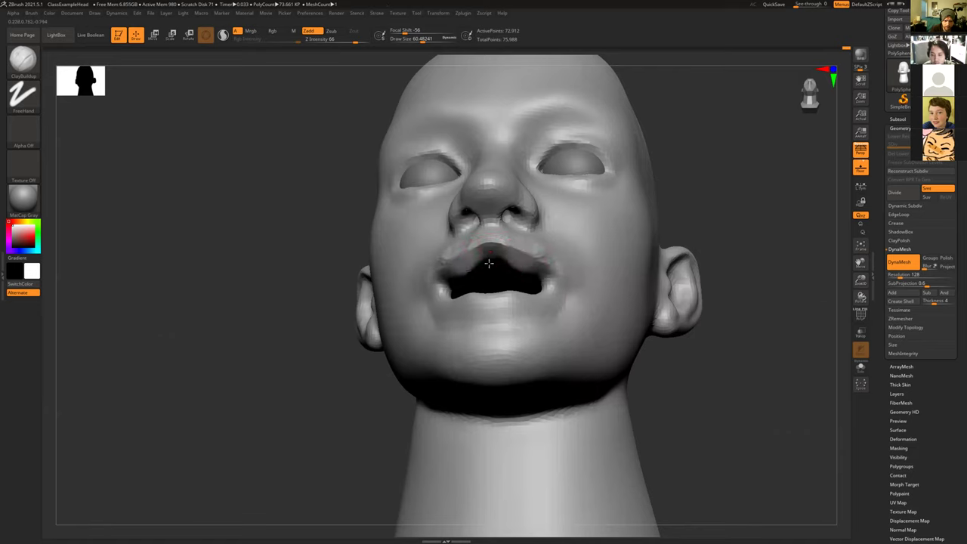
Step: Smooth the upper lip, add volume to the lower lip, and blend it into the chin
{"action": "mouse_move", "coordinate": [538, 272]}
{"action": "left_mouse_down", "text": "shift"}
{"action": "mouse_move", "coordinate": [521, 253]}
{"action": "mouse_move", "coordinate": [552, 276]}
{"action": "mouse_move", "coordinate": [472, 255]}
{"action": "left_mouse_up", "text": "shift"}
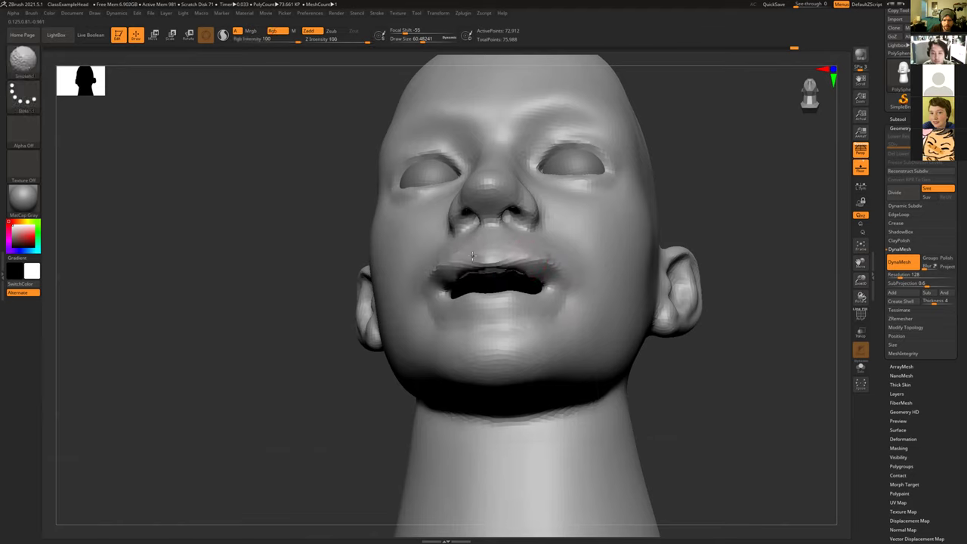
{"action": "mouse_move", "coordinate": [309, 265]}
{"action": "left_mouse_down"}
{"action": "mouse_move", "coordinate": [288, 272]}
{"action": "mouse_move", "coordinate": [408, 278]}
{"action": "left_mouse_up"}
{"action": "mouse_move", "coordinate": [568, 255]}
{"action": "left_mouse_down", "text": "shift"}
{"action": "mouse_move", "coordinate": [391, 263]}
{"action": "mouse_move", "coordinate": [380, 275]}
{"action": "mouse_move", "coordinate": [709, 328]}
{"action": "mouse_move", "coordinate": [718, 268]}
{"action": "mouse_move", "coordinate": [621, 242]}
{"action": "mouse_move", "coordinate": [652, 287]}
{"action": "mouse_move", "coordinate": [632, 312]}
{"action": "mouse_move", "coordinate": [644, 324]}
{"action": "mouse_move", "coordinate": [759, 311]}
{"action": "left_mouse_up", "text": "shift"}
{"action": "mouse_move", "coordinate": [519, 329]}
{"action": "left_mouse_down"}
{"action": "mouse_move", "coordinate": [542, 293]}
{"action": "mouse_move", "coordinate": [487, 345]}
{"action": "left_mouse_up"}
{"action": "mouse_move", "coordinate": [499, 343]}
{"action": "left_mouse_down", "text": "shift"}
{"action": "mouse_move", "coordinate": [535, 328]}
{"action": "mouse_move", "coordinate": [505, 333]}
{"action": "mouse_move", "coordinate": [547, 290]}
{"action": "left_mouse_up", "text": "shift"}
{"action": "left_click_drag", "start_coordinate": [639, 333], "coordinate": [596, 332], "text": "shift"}
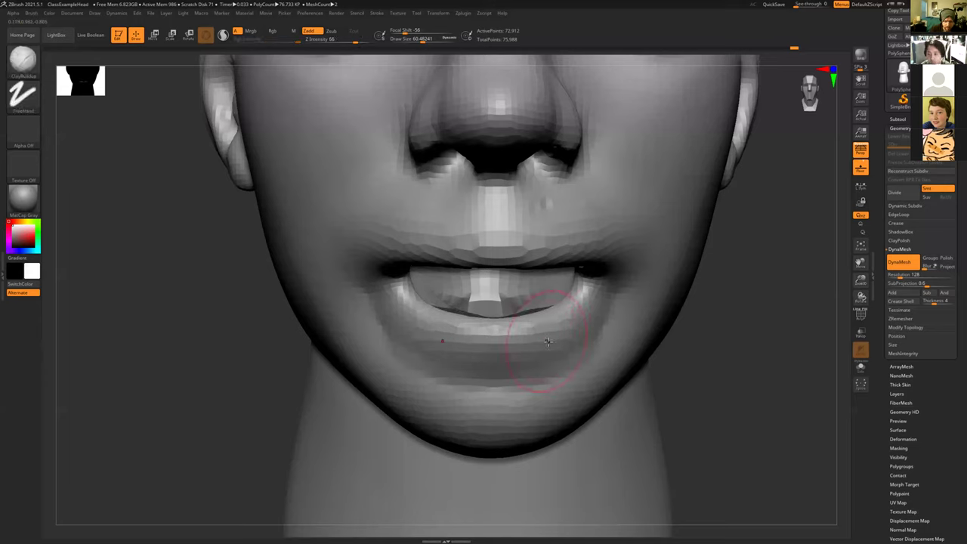
Step: Reshape the lips and mouth corners with Move Topological at a draw size of about 117
{"action": "key", "text": "b"}
{"action": "key", "text": "m"}
{"action": "key", "text": "t"}
{"action": "mouse_move", "coordinate": [513, 334]}
{"action": "left_mouse_down"}
{"action": "mouse_move", "coordinate": [532, 332]}
{"action": "mouse_move", "coordinate": [500, 353]}
{"action": "left_mouse_up"}
{"action": "left_click_drag", "start_coordinate": [566, 351], "coordinate": [572, 341]}
{"action": "mouse_move", "coordinate": [510, 324]}
{"action": "left_mouse_down"}
{"action": "mouse_move", "coordinate": [509, 314]}
{"action": "mouse_move", "coordinate": [580, 322]}
{"action": "mouse_move", "coordinate": [590, 305]}
{"action": "left_mouse_up"}
{"action": "left_click_drag", "start_coordinate": [712, 345], "coordinate": [655, 342]}
{"action": "mouse_move", "coordinate": [713, 335]}
{"action": "left_mouse_down", "text": "alt"}
{"action": "mouse_move", "coordinate": [660, 328]}
{"action": "mouse_move", "coordinate": [691, 311]}
{"action": "mouse_move", "coordinate": [597, 312]}
{"action": "left_mouse_up", "text": "alt"}
{"action": "mouse_move", "coordinate": [401, 347]}
{"action": "left_mouse_down"}
{"action": "mouse_move", "coordinate": [395, 376]}
{"action": "mouse_move", "coordinate": [426, 367]}
{"action": "left_mouse_up"}
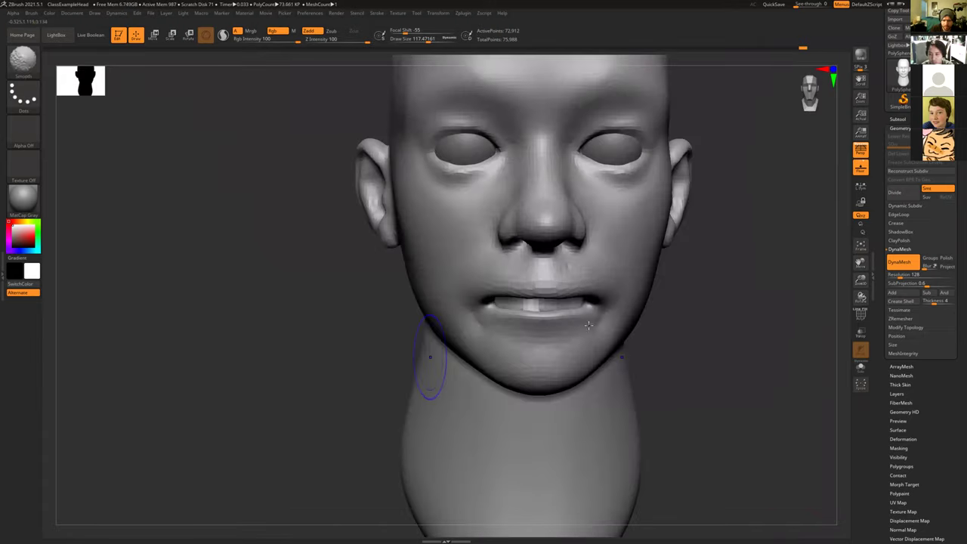
Step: Try to adjust the lower lip with Move Topological at a draw size of about 127, and undo the change
{"action": "key", "text": "s"}
{"action": "left_click_drag", "start_coordinate": [586, 292], "coordinate": [583, 293]}
{"action": "key", "text": "s"}
{"action": "left_click_drag", "start_coordinate": [728, 360], "coordinate": [690, 274], "text": "alt"}
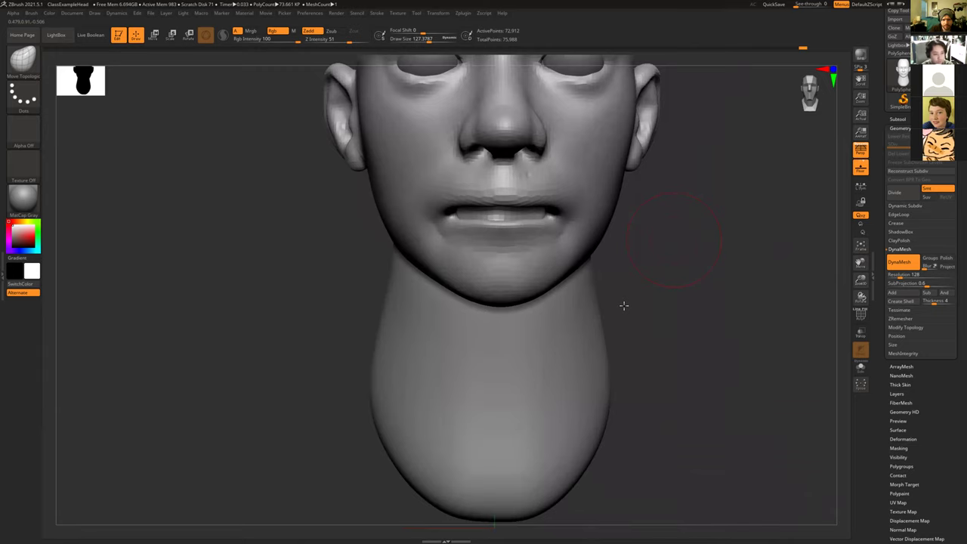
{"action": "left_click_drag", "start_coordinate": [674, 239], "coordinate": [624, 305], "text": "alt"}
{"action": "mouse_move", "coordinate": [706, 300]}
{"action": "left_mouse_down"}
{"action": "mouse_move", "coordinate": [593, 306]}
{"action": "mouse_move", "coordinate": [662, 309]}
{"action": "mouse_move", "coordinate": [715, 290]}
{"action": "mouse_move", "coordinate": [622, 280]}
{"action": "mouse_move", "coordinate": [572, 302]}
{"action": "left_mouse_up"}
{"action": "scroll", "coordinate": [613, 331], "scroll_direction": "up", "scroll_amount": 5}
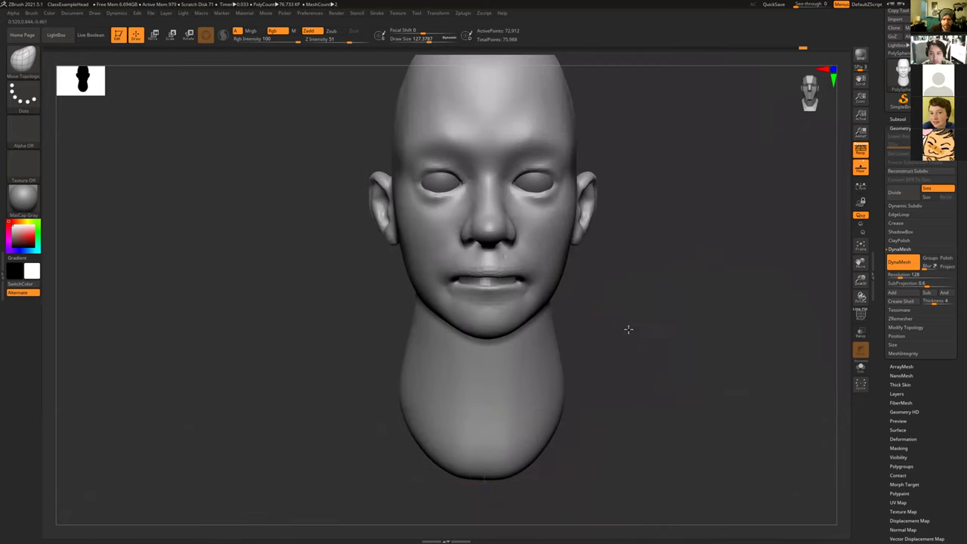
{"action": "left_click_drag", "start_coordinate": [518, 276], "coordinate": [513, 299]}
{"action": "key", "text": "ctrl+z"}
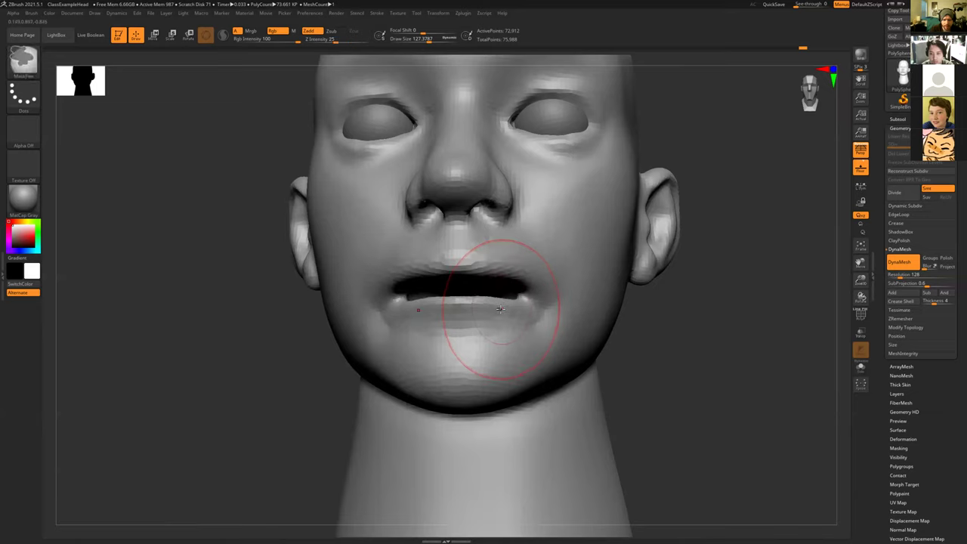
{"action": "scroll", "coordinate": [609, 339], "scroll_direction": "down", "scroll_amount": 4}
{"action": "scroll", "coordinate": [615, 325], "scroll_direction": "up", "scroll_amount": 3}
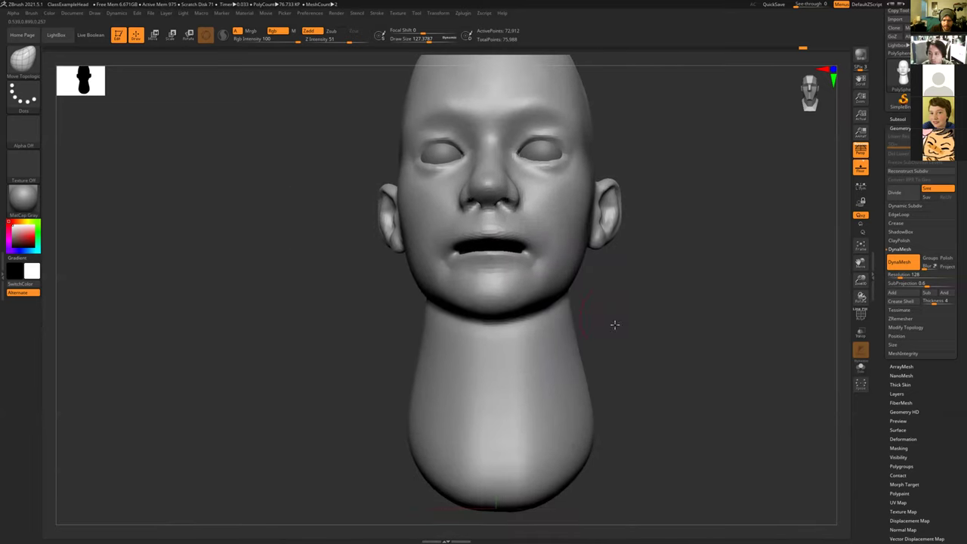
{"action": "mouse_move", "coordinate": [634, 354]}
{"action": "left_mouse_down"}
{"action": "mouse_move", "coordinate": [641, 363]}
{"action": "mouse_move", "coordinate": [648, 344]}
{"action": "left_mouse_up"}
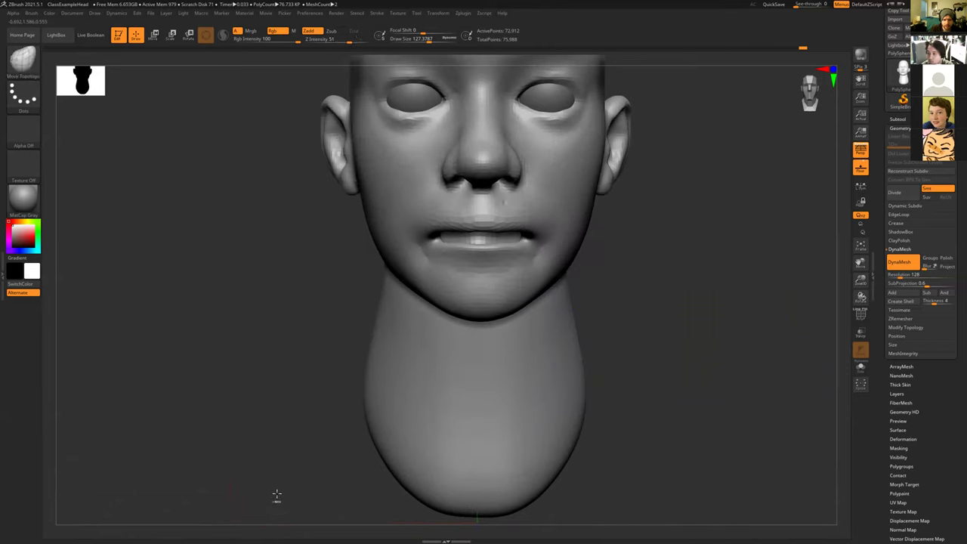
Step: Mask the lower face below the mouth line and pull the upper lip down toward the lower lip with Move Topological
{"action": "left_click_drag", "start_coordinate": [238, 493], "coordinate": [638, 238], "text": "ctrl"}
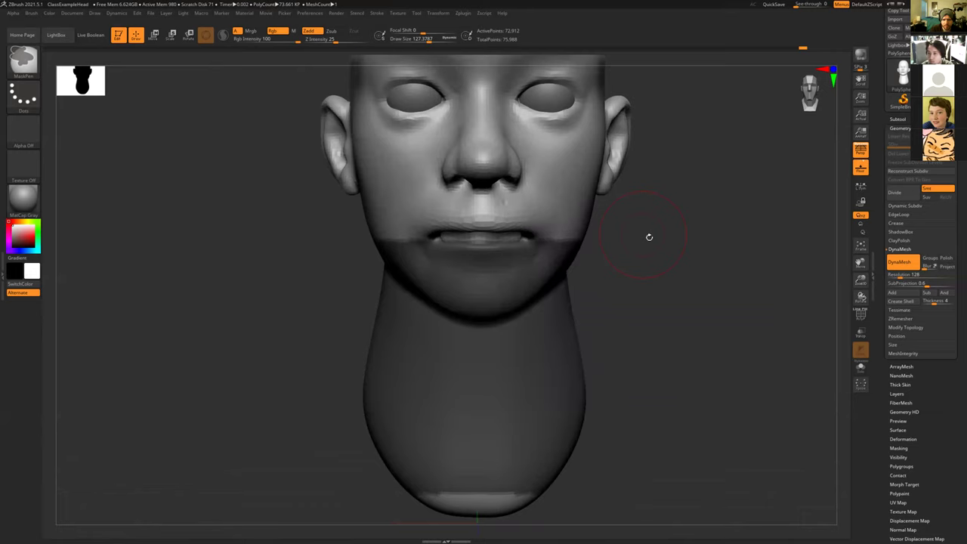
{"action": "key", "text": "f"}
{"action": "left_click_drag", "start_coordinate": [603, 284], "coordinate": [522, 276]}
{"action": "mouse_move", "coordinate": [619, 327]}
{"action": "left_mouse_down", "text": "shift"}
{"action": "mouse_move", "coordinate": [663, 341]}
{"action": "mouse_move", "coordinate": [469, 304]}
{"action": "mouse_move", "coordinate": [450, 315]}
{"action": "mouse_move", "coordinate": [446, 306]}
{"action": "mouse_move", "coordinate": [472, 294]}
{"action": "mouse_move", "coordinate": [485, 309]}
{"action": "left_mouse_up", "text": "shift"}
{"action": "key", "text": "s"}
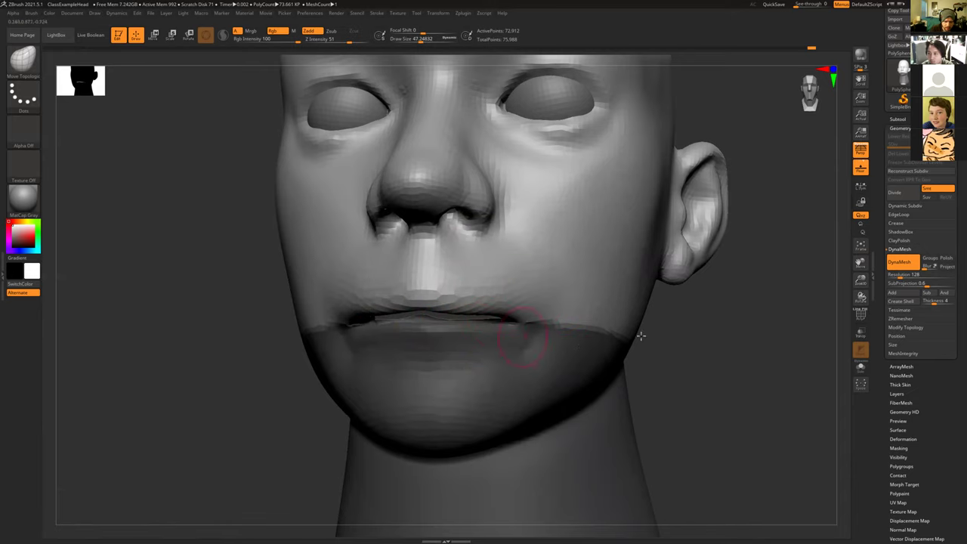
Step: Invert the mask, shape the lower lip against the upper lip with Move Topological at a draw size of about 108, and clear the mask
{"action": "key", "text": "ctrl"}
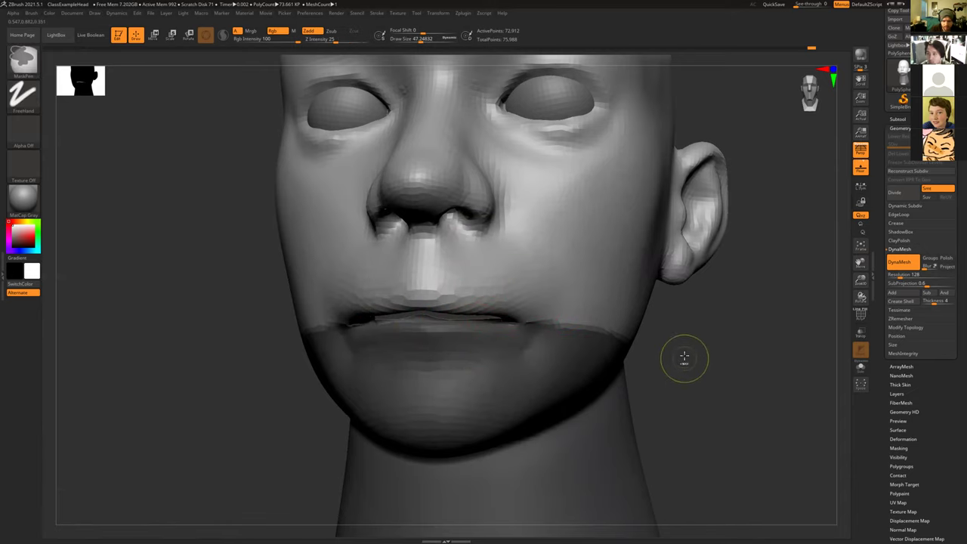
{"action": "left_click", "coordinate": [683, 359], "text": "ctrl"}
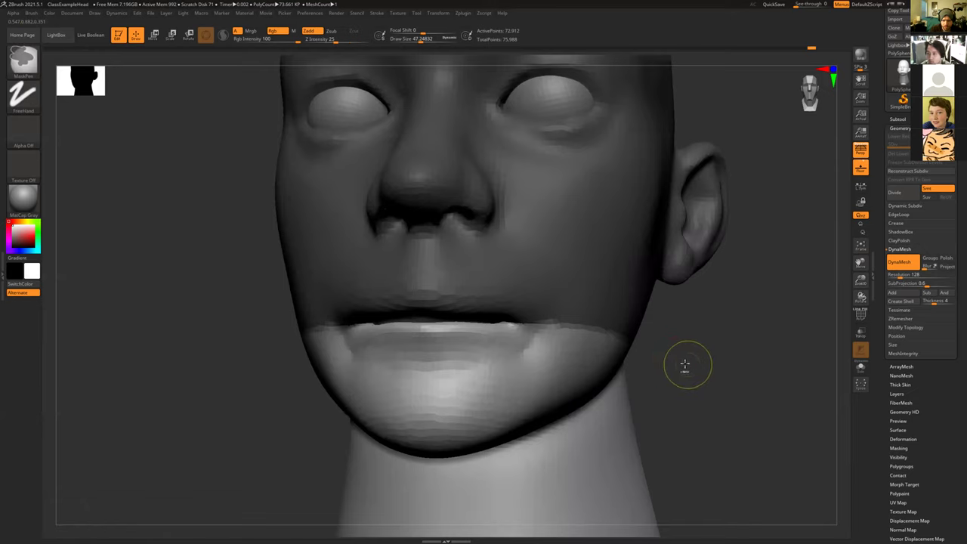
{"action": "left_click_drag", "start_coordinate": [682, 382], "coordinate": [677, 406]}
{"action": "key", "text": "s"}
{"action": "mouse_move", "coordinate": [426, 332]}
{"action": "left_mouse_down"}
{"action": "mouse_move", "coordinate": [414, 317]}
{"action": "mouse_move", "coordinate": [361, 315]}
{"action": "left_mouse_up"}
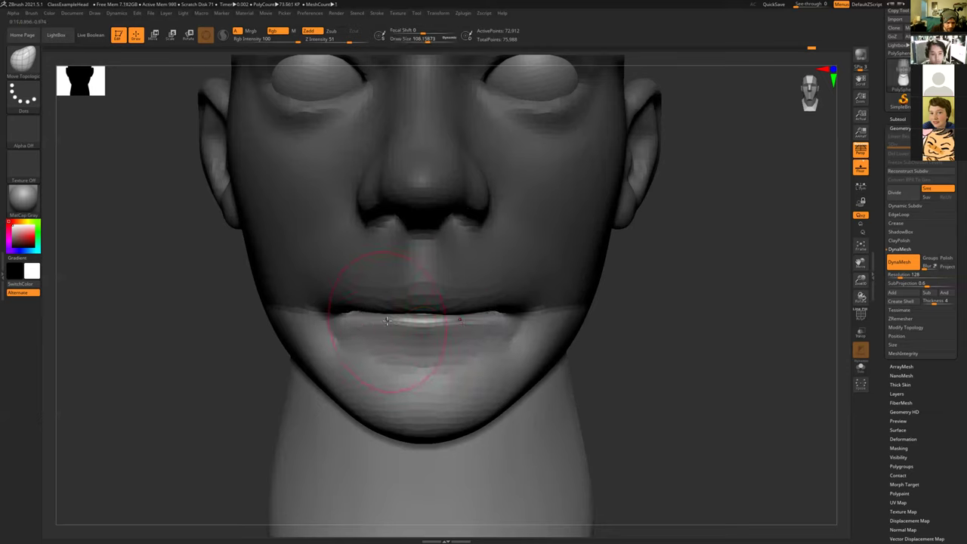
{"action": "left_click_drag", "start_coordinate": [457, 334], "coordinate": [451, 328]}
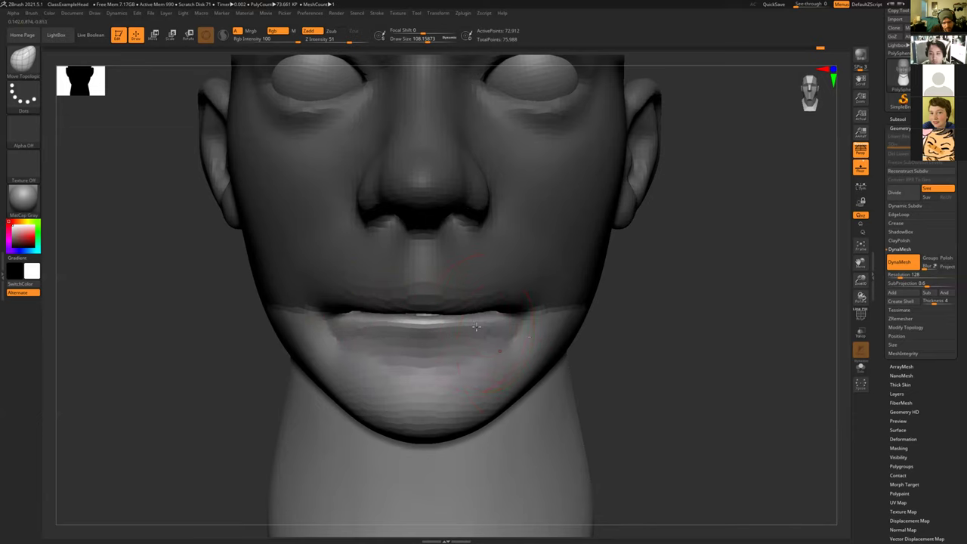
{"action": "left_click_drag", "start_coordinate": [680, 337], "coordinate": [686, 389], "text": "ctrl"}
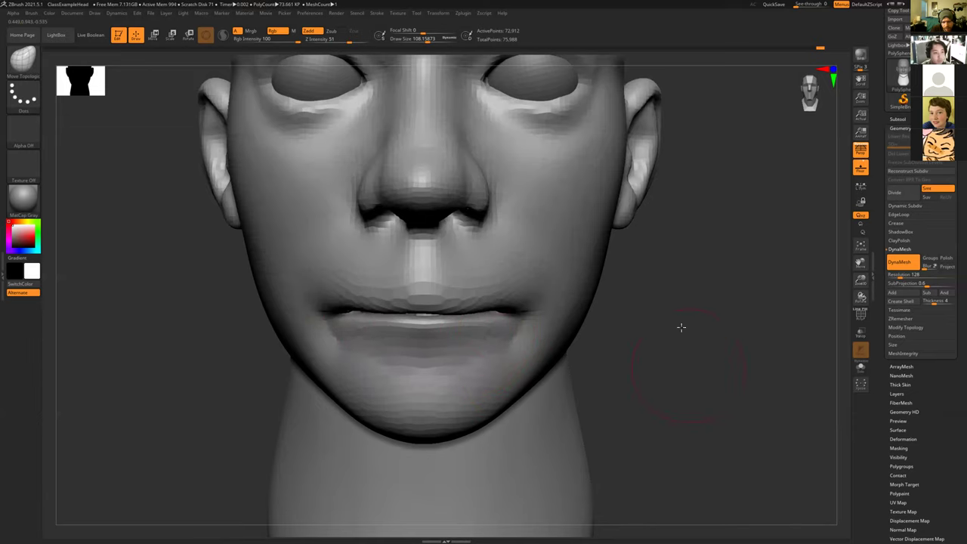
Step: Smooth the corners of the mouth at a draw size of about 34
{"action": "left_click_drag", "start_coordinate": [680, 330], "coordinate": [601, 272]}
{"action": "right_click_drag", "start_coordinate": [522, 326], "coordinate": [526, 329]}
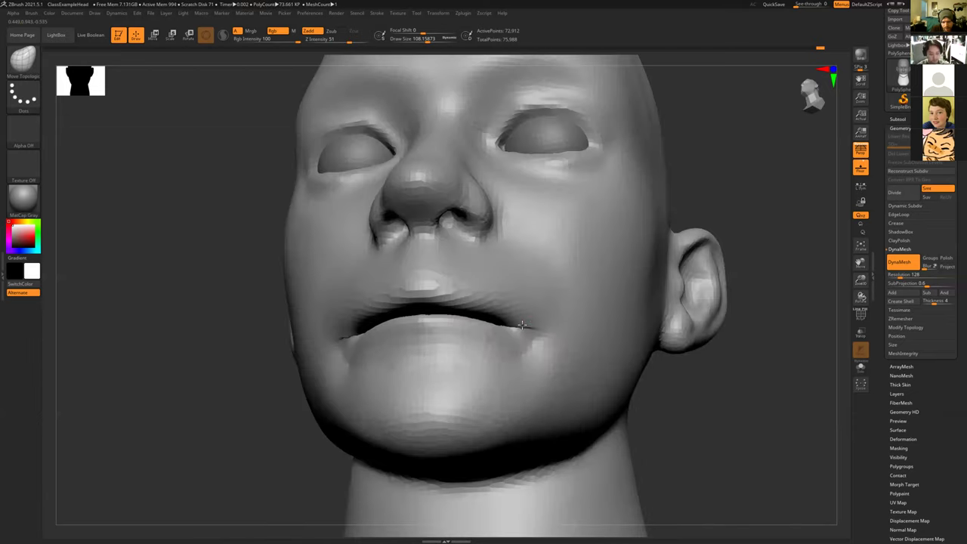
{"action": "key", "text": "s"}
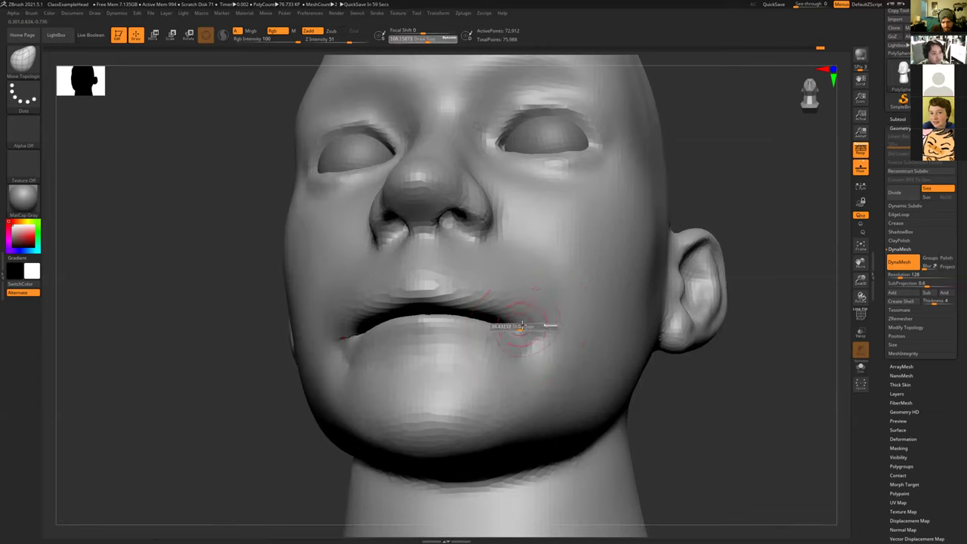
{"action": "left_click", "coordinate": [521, 326]}
{"action": "left_click_drag", "start_coordinate": [527, 328], "coordinate": [510, 328], "text": "shift"}
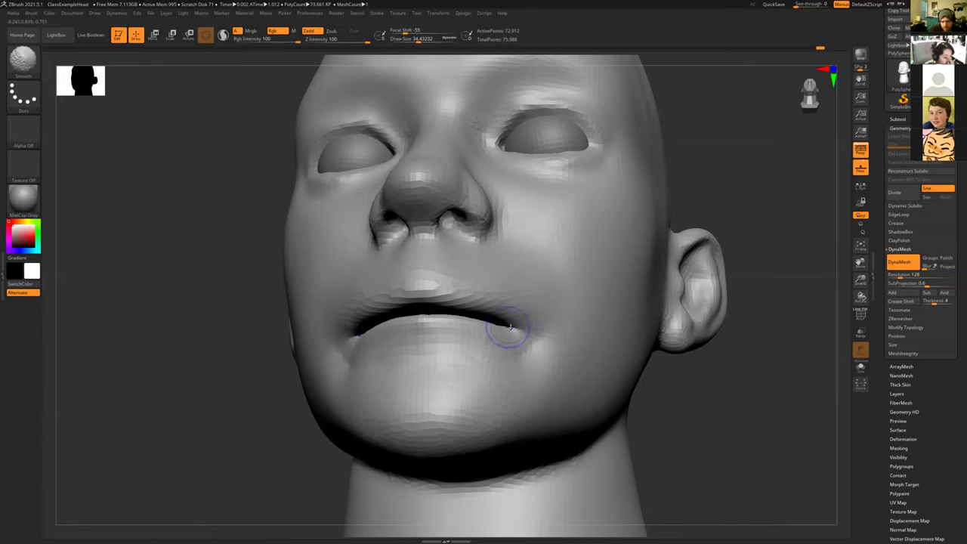
{"action": "mouse_move", "coordinate": [736, 466]}
{"action": "left_mouse_down", "text": "alt"}
{"action": "mouse_move", "coordinate": [667, 425]}
{"action": "mouse_move", "coordinate": [659, 467]}
{"action": "mouse_move", "coordinate": [662, 443]}
{"action": "left_mouse_up", "text": "alt"}
{"action": "left_click_drag", "start_coordinate": [645, 362], "coordinate": [343, 379], "text": "alt"}
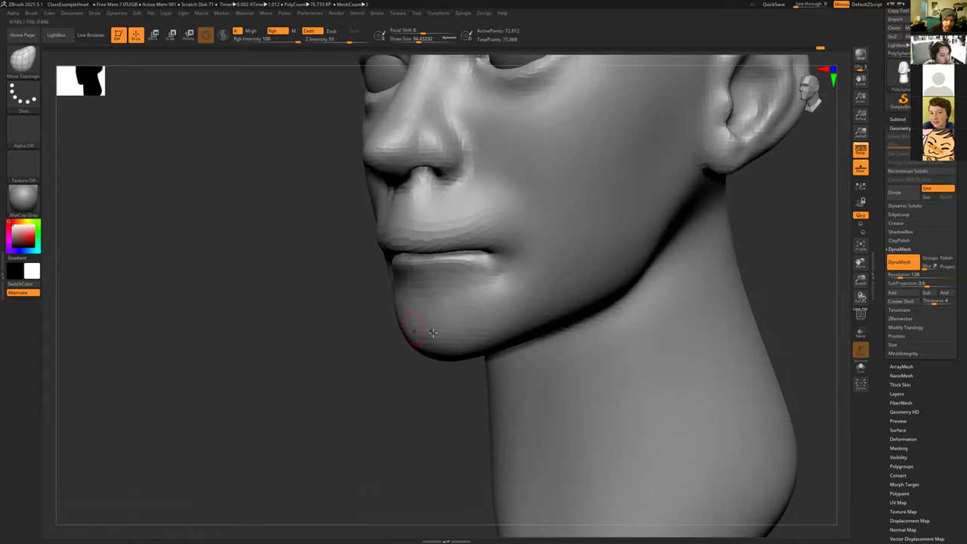
{"action": "left_click_drag", "start_coordinate": [353, 284], "coordinate": [450, 248]}
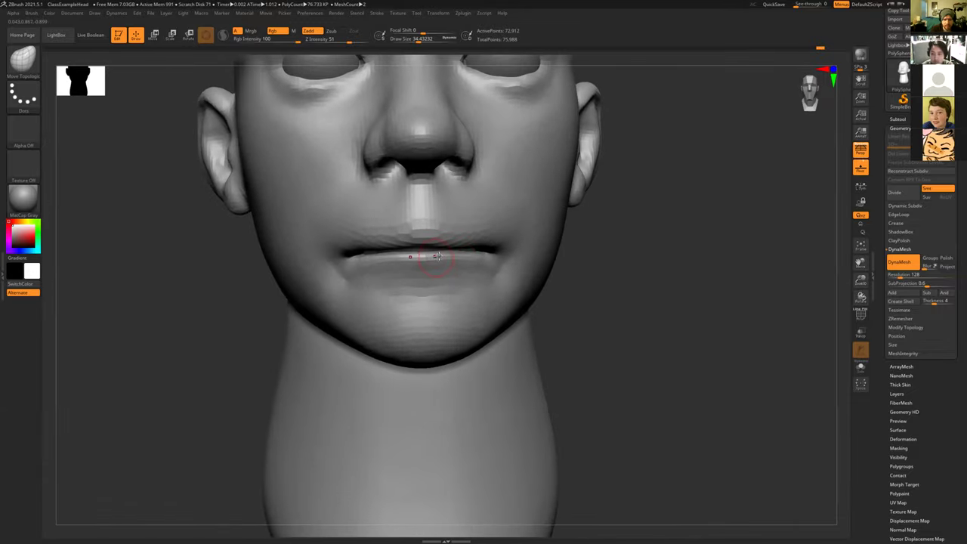
Step: Try to pull the lower lip down with Move Topological at a draw size of about 104, and undo the change
{"action": "key", "text": "f"}
{"action": "mouse_move", "coordinate": [680, 340]}
{"action": "left_mouse_down", "text": "alt"}
{"action": "mouse_move", "coordinate": [695, 343]}
{"action": "mouse_move", "coordinate": [682, 314]}
{"action": "mouse_move", "coordinate": [677, 338]}
{"action": "left_mouse_up", "text": "alt"}
{"action": "key", "text": "s"}
{"action": "left_click_drag", "start_coordinate": [446, 327], "coordinate": [457, 379]}
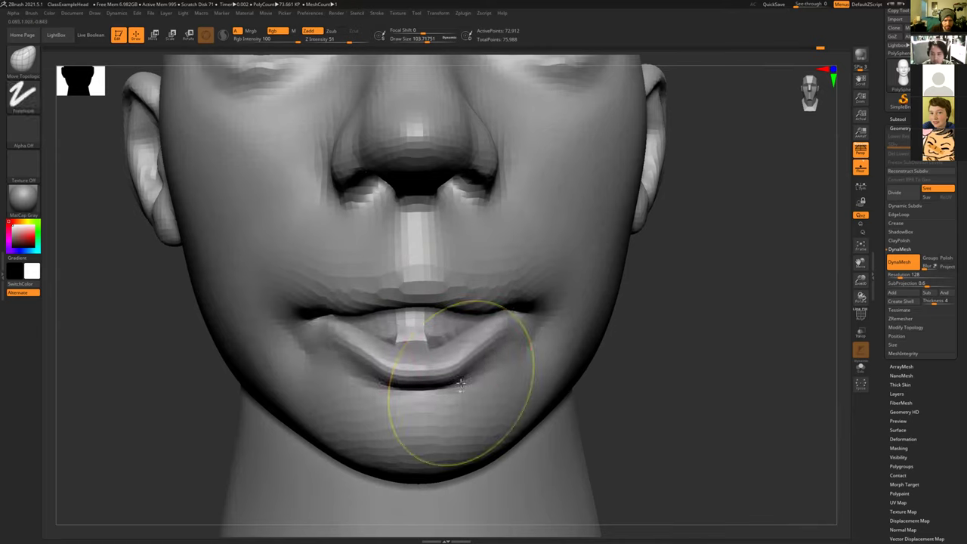
{"action": "key", "text": "ctrl+z"}
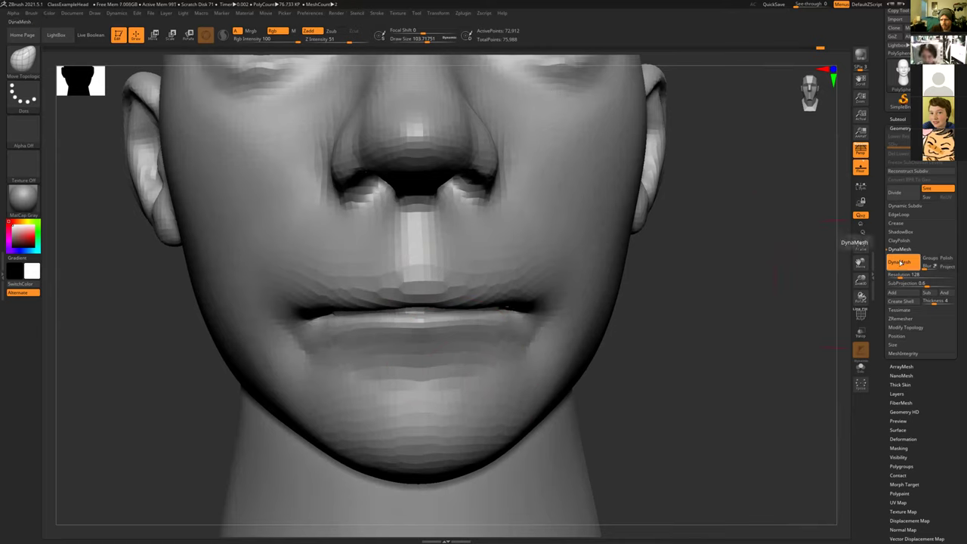
Step: Try to remesh the head with DynaMesh at resolution 128, check the mouth opening from below, and undo the remesh
{"action": "left_click", "coordinate": [899, 262]}
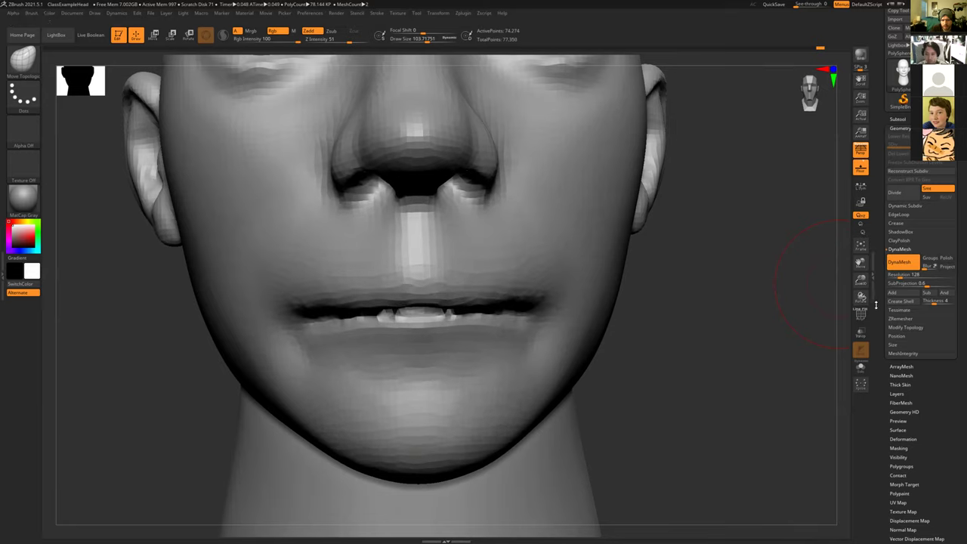
{"action": "mouse_move", "coordinate": [707, 283]}
{"action": "left_mouse_down"}
{"action": "mouse_move", "coordinate": [686, 269]}
{"action": "mouse_move", "coordinate": [704, 234]}
{"action": "mouse_move", "coordinate": [521, 329]}
{"action": "mouse_move", "coordinate": [459, 315]}
{"action": "left_mouse_up"}
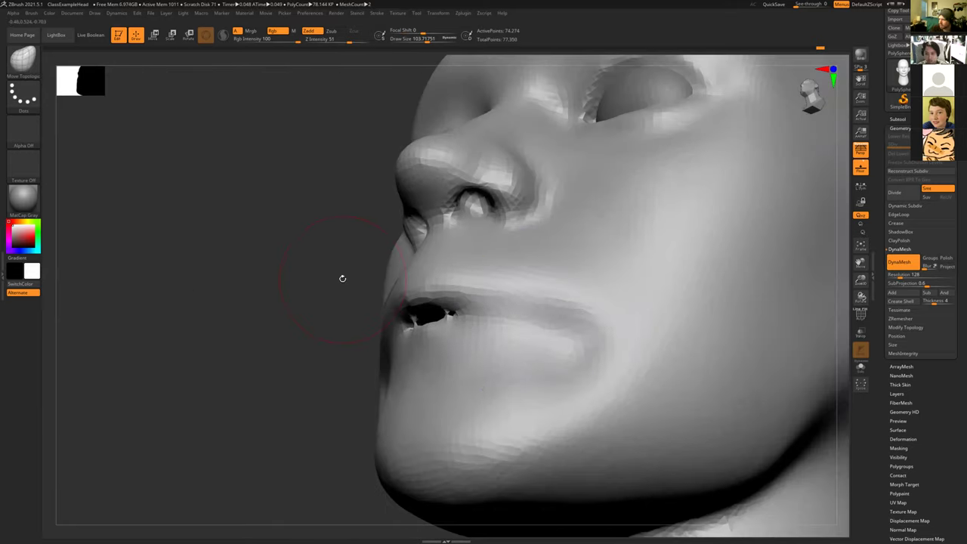
{"action": "key", "text": "ctrl+z"}
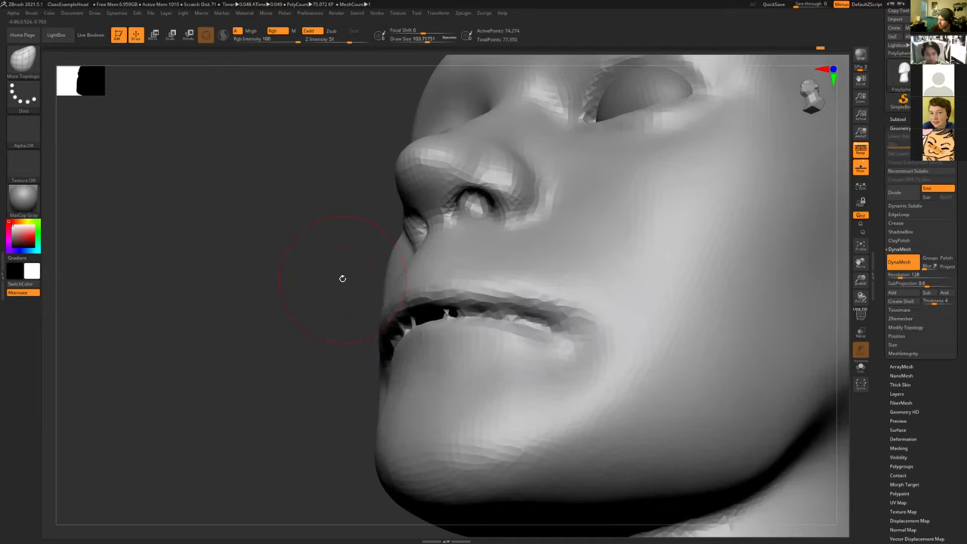
{"action": "key", "text": "ctrl+shift+z"}
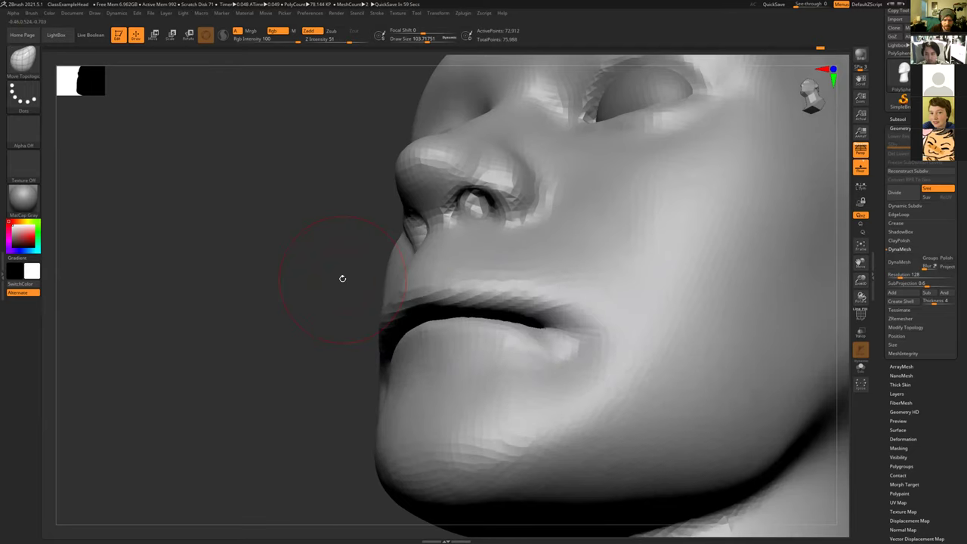
{"action": "mouse_move", "coordinate": [284, 292]}
{"action": "left_mouse_down"}
{"action": "mouse_move", "coordinate": [305, 328]}
{"action": "mouse_move", "coordinate": [575, 325]}
{"action": "mouse_move", "coordinate": [702, 352]}
{"action": "mouse_move", "coordinate": [650, 309]}
{"action": "mouse_move", "coordinate": [665, 317]}
{"action": "mouse_move", "coordinate": [690, 305]}
{"action": "mouse_move", "coordinate": [680, 287]}
{"action": "mouse_move", "coordinate": [682, 309]}
{"action": "mouse_move", "coordinate": [654, 355]}
{"action": "left_mouse_up"}
Step: Display the head's wireframe and remesh the head with ZRemesher, keeping the same polygon count
{"action": "key", "text": "b"}
{"action": "key", "text": "m"}
{"action": "key", "text": "t"}
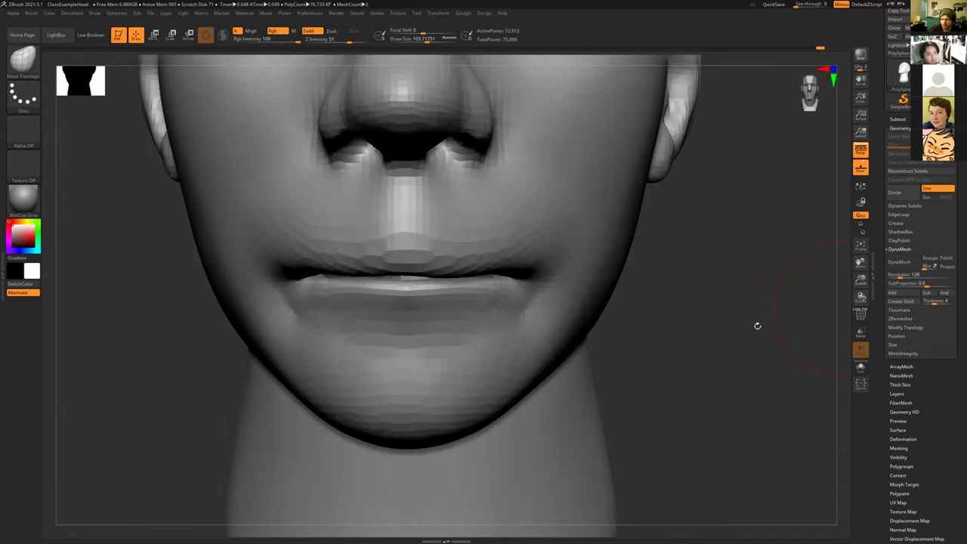
{"action": "left_click", "coordinate": [900, 318]}
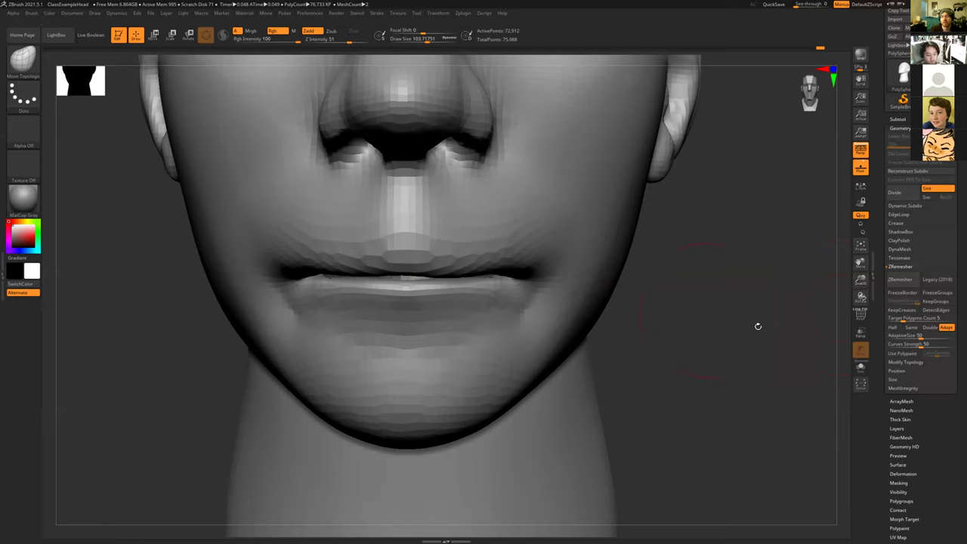
{"action": "mouse_move", "coordinate": [719, 304]}
{"action": "left_mouse_down", "text": "alt"}
{"action": "mouse_move", "coordinate": [704, 291]}
{"action": "mouse_move", "coordinate": [749, 317]}
{"action": "mouse_move", "coordinate": [725, 294]}
{"action": "mouse_move", "coordinate": [723, 302]}
{"action": "mouse_move", "coordinate": [856, 315]}
{"action": "left_mouse_up", "text": "alt"}
{"action": "mouse_move", "coordinate": [686, 307]}
{"action": "left_mouse_down", "text": "alt"}
{"action": "mouse_move", "coordinate": [639, 383]}
{"action": "mouse_move", "coordinate": [658, 389]}
{"action": "left_mouse_up", "text": "alt"}
{"action": "scroll", "coordinate": [659, 389], "scroll_direction": "up", "scroll_amount": 5}
{"action": "key", "text": "shift+f"}
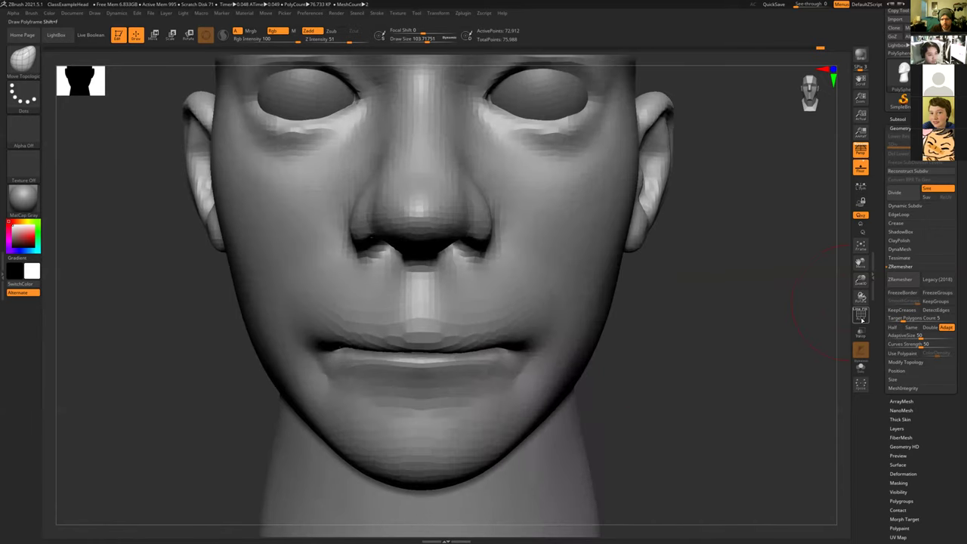
{"action": "left_click_drag", "start_coordinate": [676, 310], "coordinate": [544, 212]}
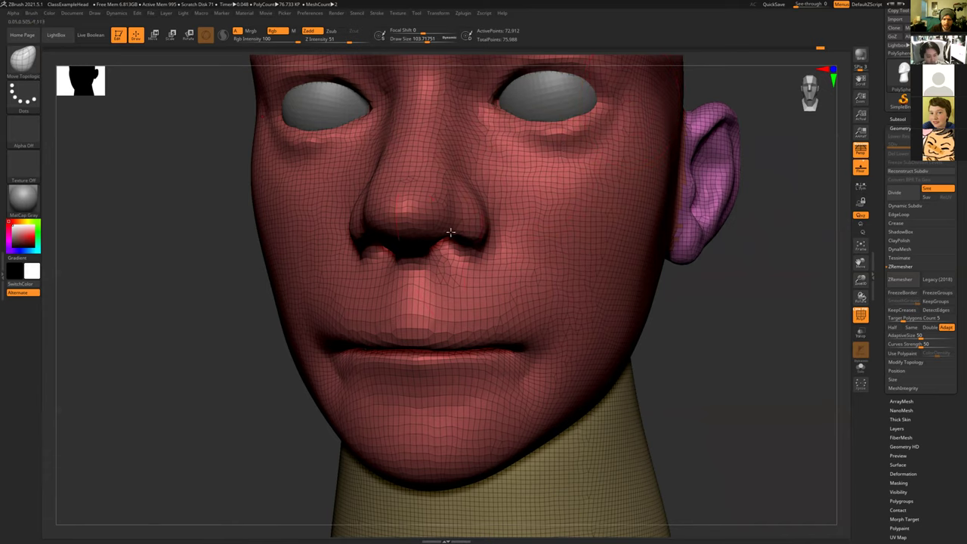
{"action": "left_click_drag", "start_coordinate": [714, 355], "coordinate": [709, 336]}
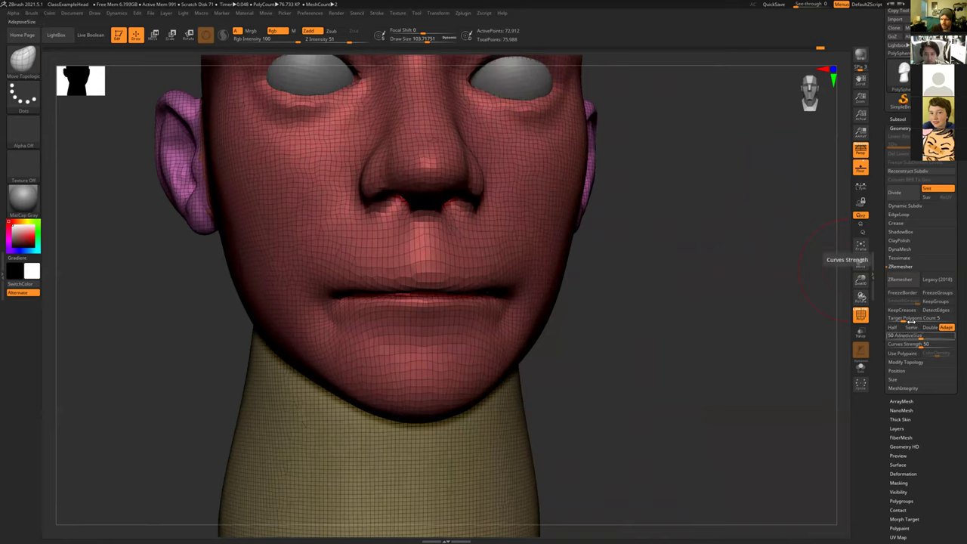
{"action": "left_click", "coordinate": [911, 327]}
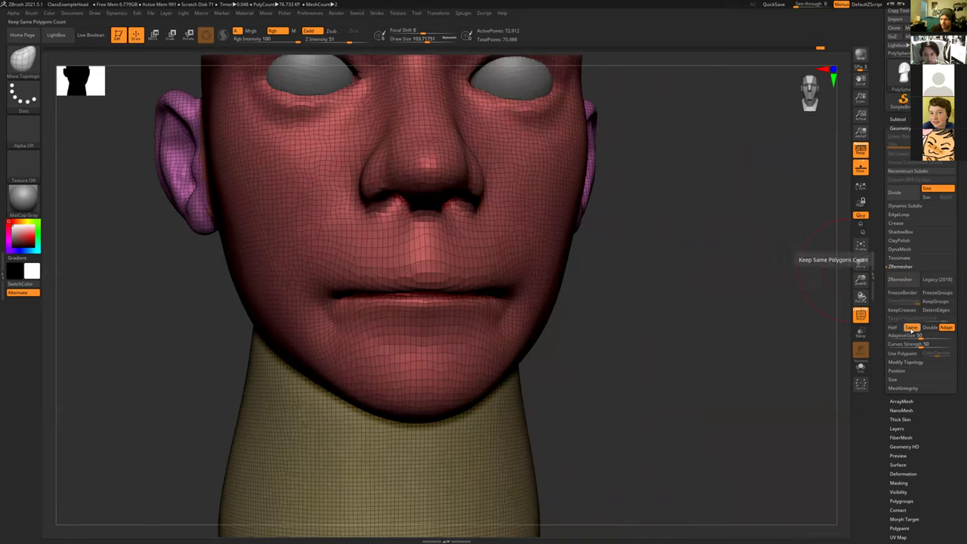
{"action": "left_click", "coordinate": [905, 282]}
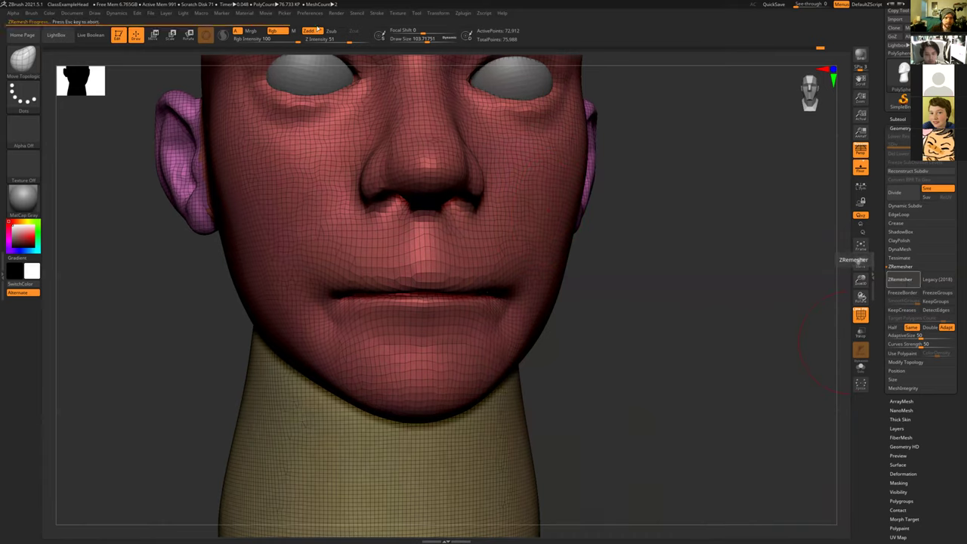
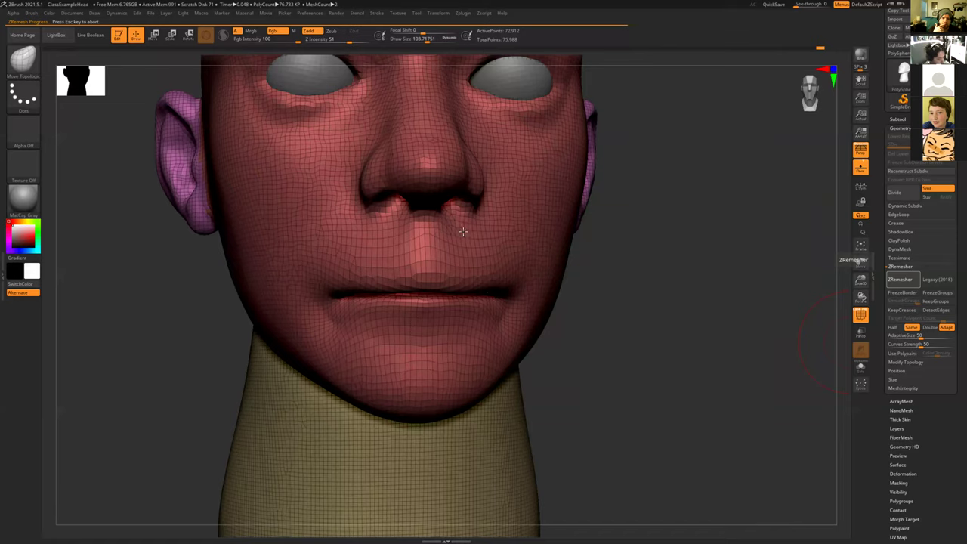
Step: Examine the remeshed topology around the eyes, nose, mouth and neck, and hide the wireframe
{"action": "left_click_drag", "start_coordinate": [661, 300], "coordinate": [654, 386]}
{"action": "left_click_drag", "start_coordinate": [652, 223], "coordinate": [635, 379], "text": "alt"}
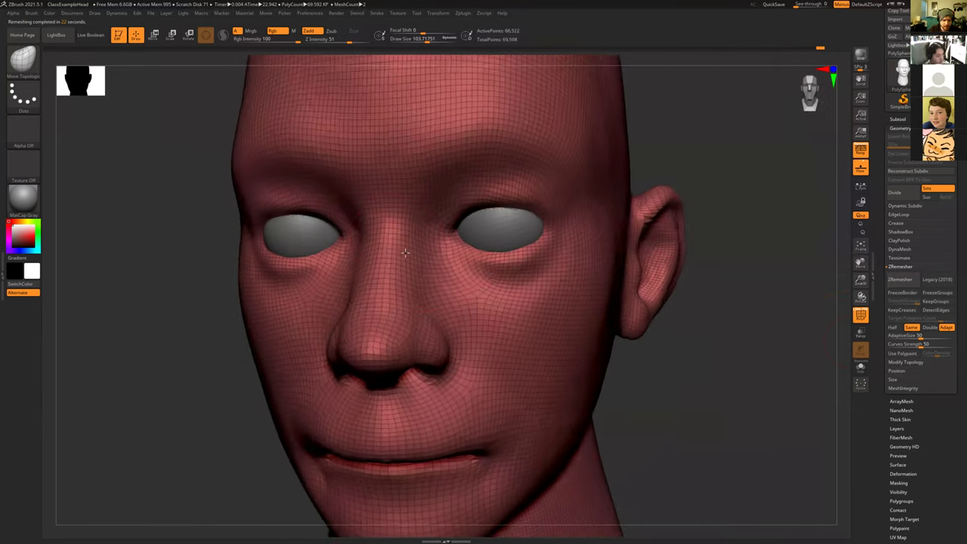
{"action": "left_click_drag", "start_coordinate": [405, 253], "coordinate": [396, 216]}
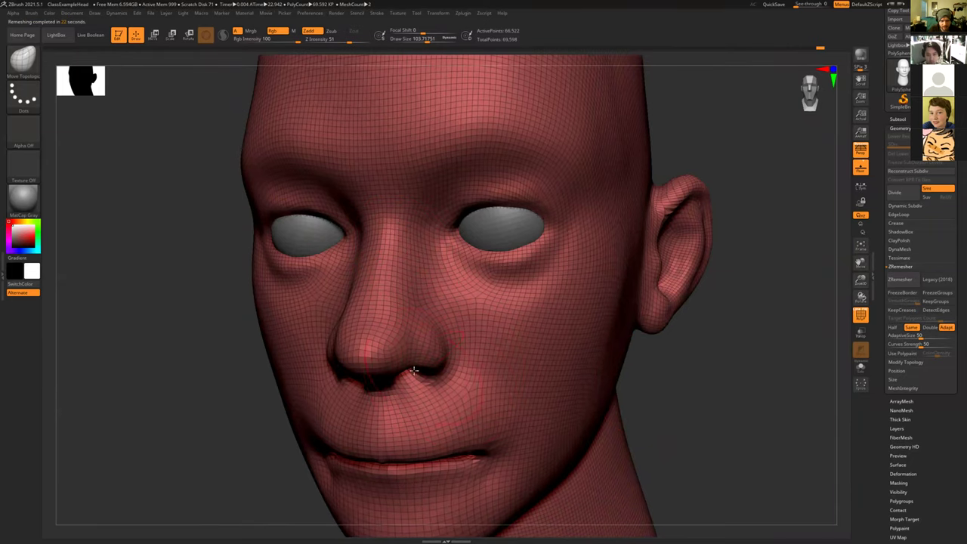
{"action": "left_click_drag", "start_coordinate": [731, 385], "coordinate": [425, 254]}
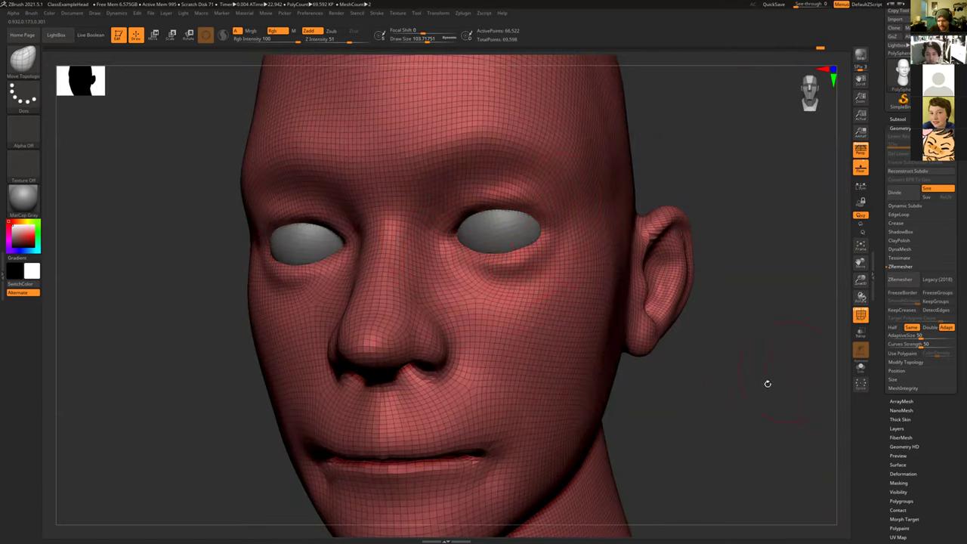
{"action": "left_click_drag", "start_coordinate": [726, 386], "coordinate": [710, 231]}
{"action": "left_click_drag", "start_coordinate": [426, 233], "coordinate": [445, 251]}
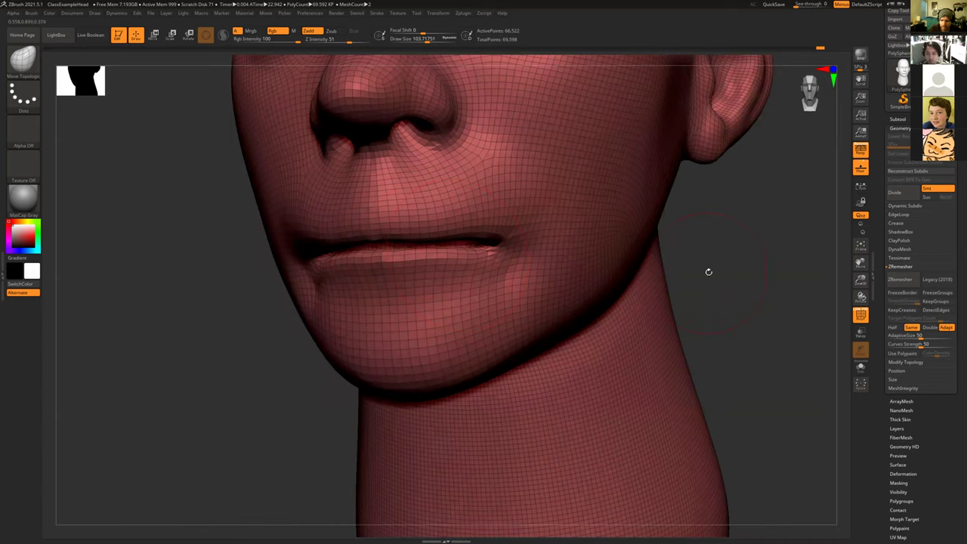
{"action": "left_click_drag", "start_coordinate": [709, 272], "coordinate": [770, 292]}
{"action": "left_click", "coordinate": [860, 315]}
Step: Build up the lower lip with ClayBuildup at a draw size of about 63 and smooth it
{"action": "left_click_drag", "start_coordinate": [675, 325], "coordinate": [604, 323]}
{"action": "key", "text": "s"}
{"action": "left_click_drag", "start_coordinate": [408, 272], "coordinate": [404, 271]}
{"action": "key", "text": "b"}
{"action": "key", "text": "c"}
{"action": "key", "text": "b"}
{"action": "mouse_move", "coordinate": [473, 260]}
{"action": "left_mouse_down"}
{"action": "mouse_move", "coordinate": [393, 283]}
{"action": "mouse_move", "coordinate": [423, 279]}
{"action": "left_mouse_up"}
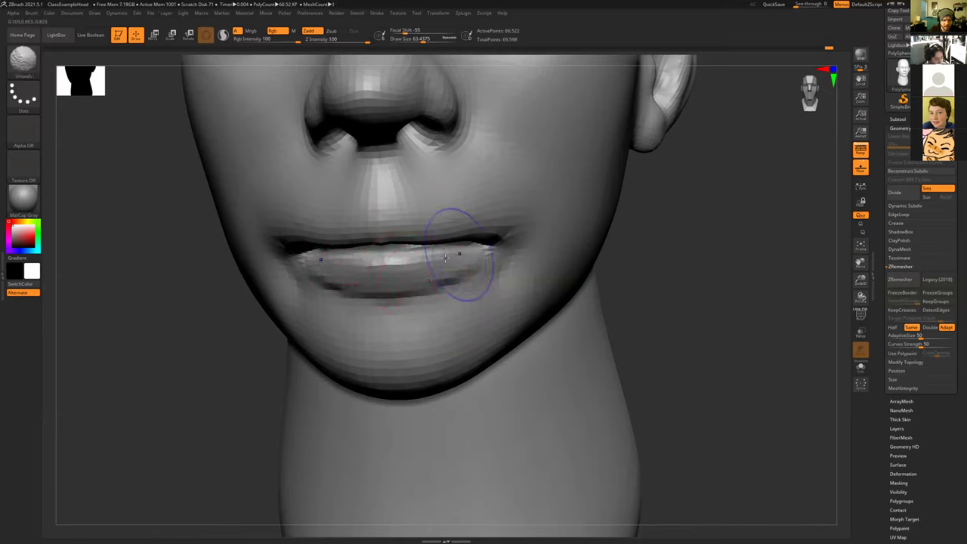
{"action": "left_click_drag", "start_coordinate": [461, 254], "coordinate": [408, 281], "text": "shift"}
Step: Add and smooth another layer of clay on the lower lip, and build up the upper lip
{"action": "left_click_drag", "start_coordinate": [480, 249], "coordinate": [387, 287]}
{"action": "mouse_move", "coordinate": [448, 274]}
{"action": "left_mouse_down", "text": "shift"}
{"action": "mouse_move", "coordinate": [393, 302]}
{"action": "mouse_move", "coordinate": [386, 316]}
{"action": "left_mouse_up", "text": "shift"}
{"action": "left_click_drag", "start_coordinate": [463, 220], "coordinate": [390, 226]}
{"action": "mouse_move", "coordinate": [494, 219]}
{"action": "left_mouse_down"}
{"action": "mouse_move", "coordinate": [392, 221]}
{"action": "mouse_move", "coordinate": [448, 226]}
{"action": "mouse_move", "coordinate": [405, 242]}
{"action": "mouse_move", "coordinate": [356, 219]}
{"action": "mouse_move", "coordinate": [438, 223]}
{"action": "left_mouse_up"}
Step: Reshape the lips and mouth corner in side view with Move Topological at a draw size of about 161
{"action": "right_click_drag", "start_coordinate": [369, 303], "coordinate": [366, 303]}
{"action": "key", "text": "b"}
{"action": "key", "text": "m"}
{"action": "key", "text": "t"}
{"action": "key", "text": "s"}
{"action": "left_click_drag", "start_coordinate": [428, 226], "coordinate": [430, 228]}
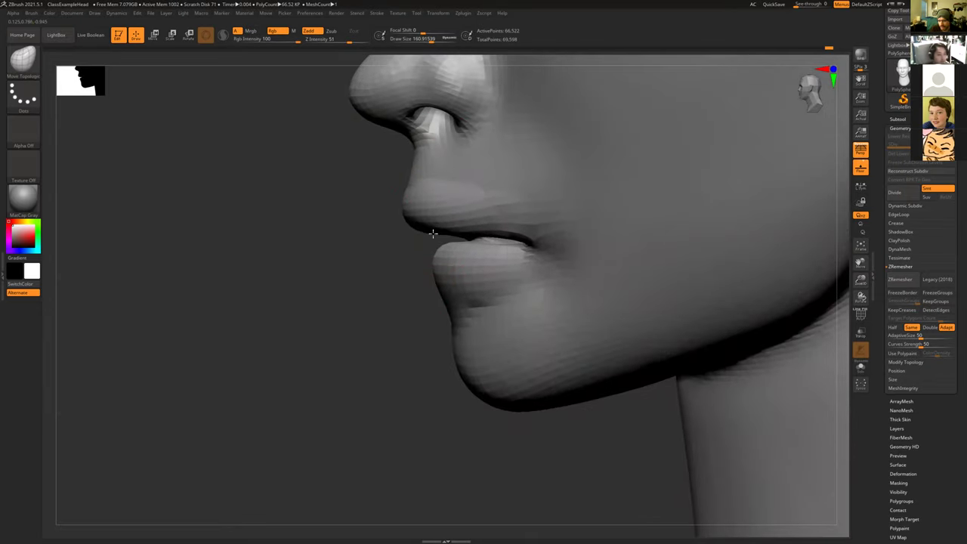
{"action": "left_click_drag", "start_coordinate": [458, 261], "coordinate": [454, 254]}
{"action": "left_click_drag", "start_coordinate": [521, 254], "coordinate": [516, 237]}
Step: Smooth the area below the lower lip at a draw size of about 45
{"action": "mouse_move", "coordinate": [342, 298]}
{"action": "left_mouse_down", "text": "alt"}
{"action": "mouse_move", "coordinate": [297, 272]}
{"action": "mouse_move", "coordinate": [303, 253]}
{"action": "mouse_move", "coordinate": [360, 255]}
{"action": "left_mouse_up", "text": "alt"}
{"action": "mouse_move", "coordinate": [658, 315]}
{"action": "left_mouse_down", "text": "alt"}
{"action": "mouse_move", "coordinate": [643, 328]}
{"action": "mouse_move", "coordinate": [658, 324]}
{"action": "mouse_move", "coordinate": [568, 316]}
{"action": "left_mouse_up", "text": "alt"}
{"action": "key", "text": "s"}
{"action": "left_click_drag", "start_coordinate": [479, 218], "coordinate": [465, 219]}
{"action": "key", "text": "shift"}
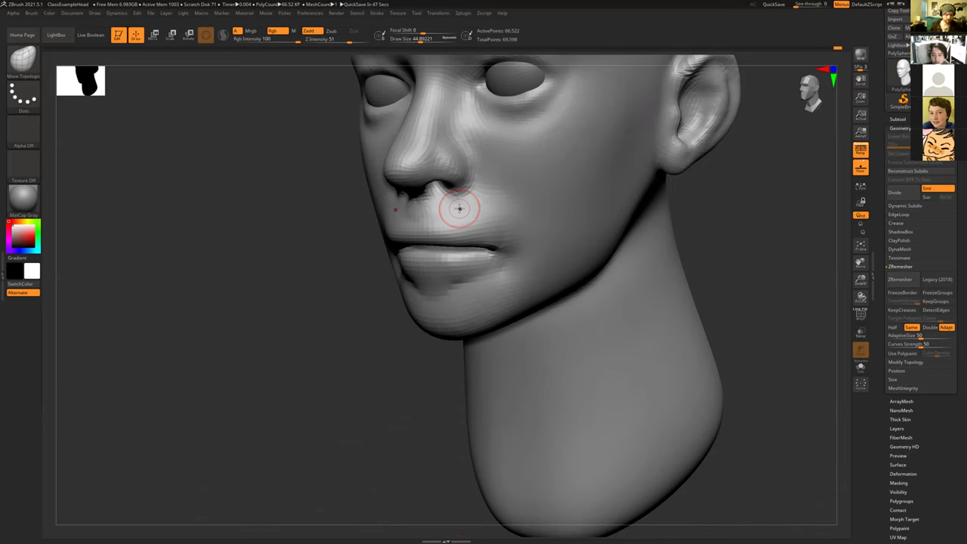
{"action": "left_click_drag", "start_coordinate": [354, 374], "coordinate": [337, 366]}
{"action": "left_click_drag", "start_coordinate": [473, 297], "coordinate": [473, 287], "text": "shift"}
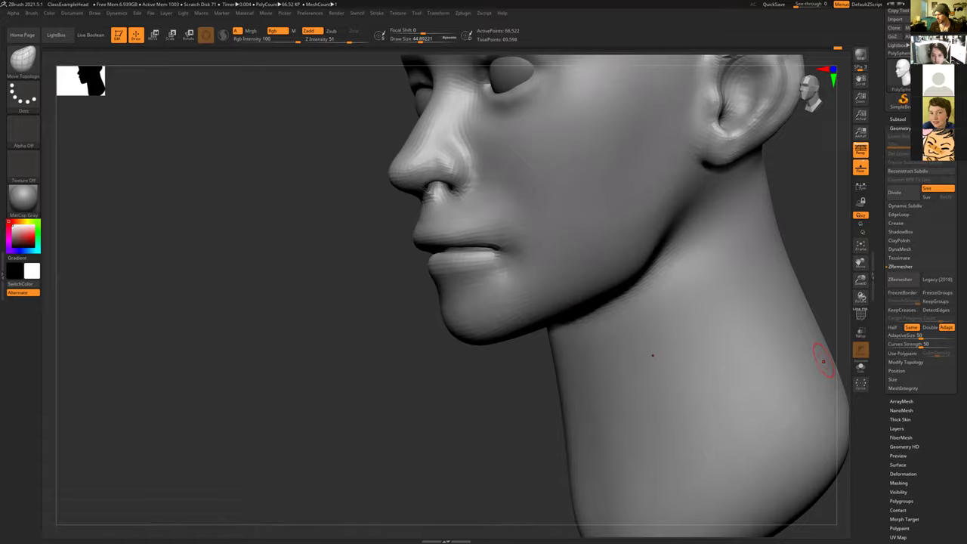
Step: Switch to Discord, check the art-sharing-channel and general channels for new posts, and return to ZBrush
{"action": "key", "text": "alt+Tab"}
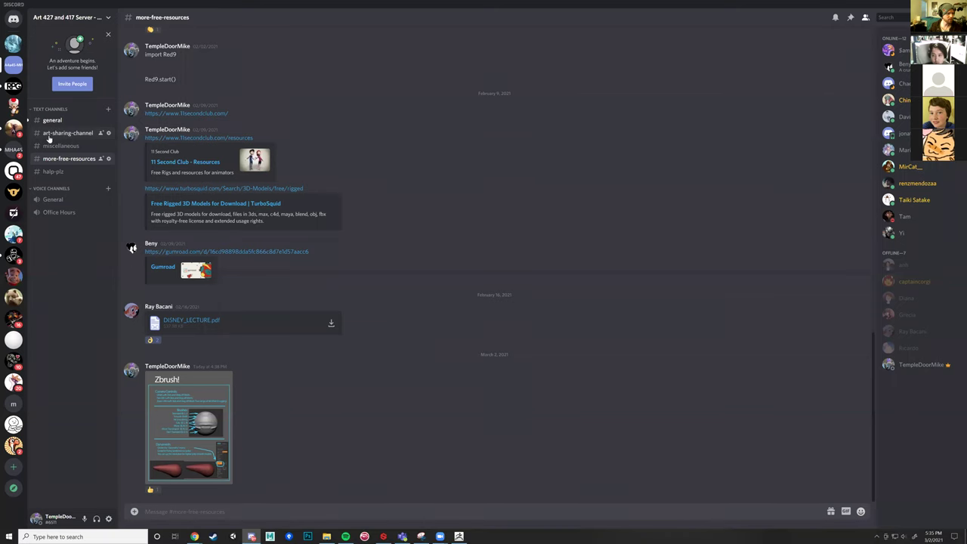
{"action": "left_click", "coordinate": [50, 134]}
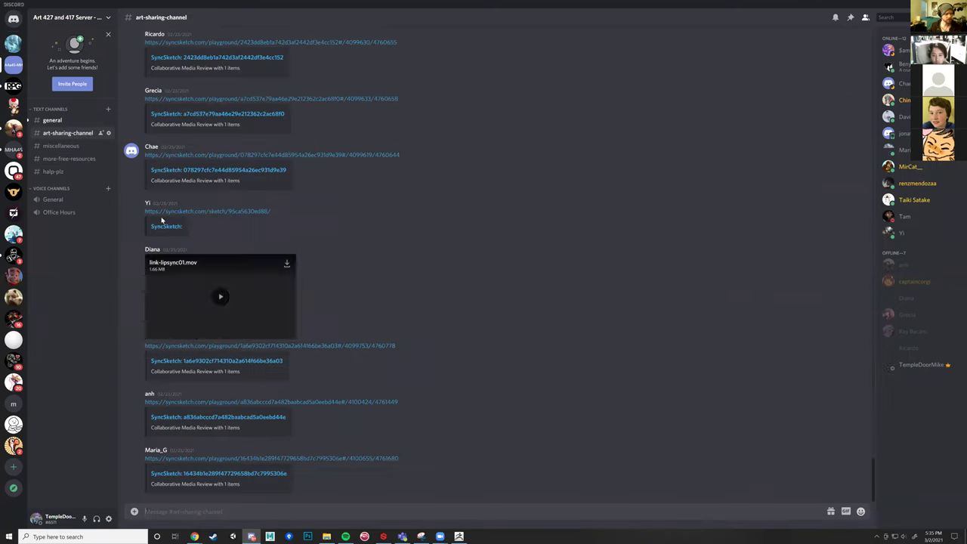
{"action": "left_click", "coordinate": [52, 121]}
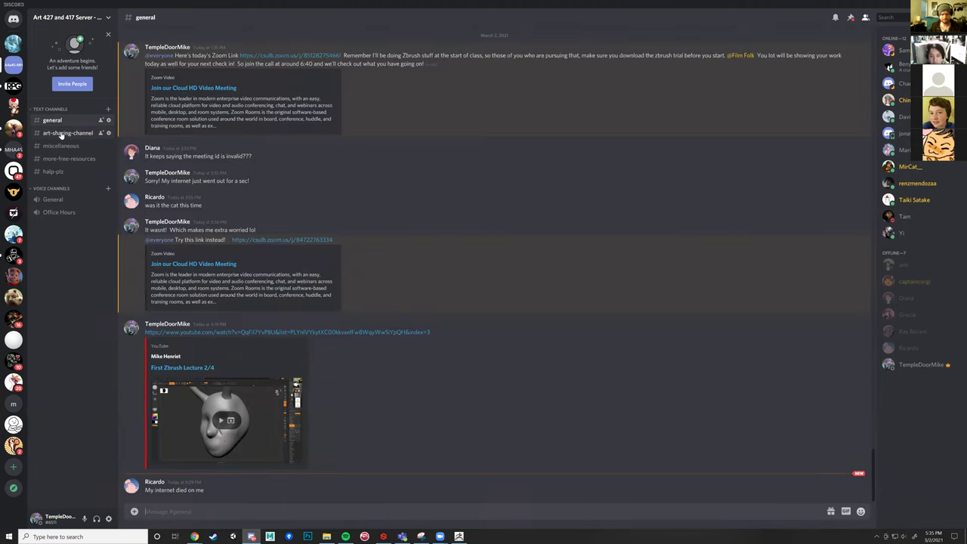
{"action": "left_click", "coordinate": [62, 134]}
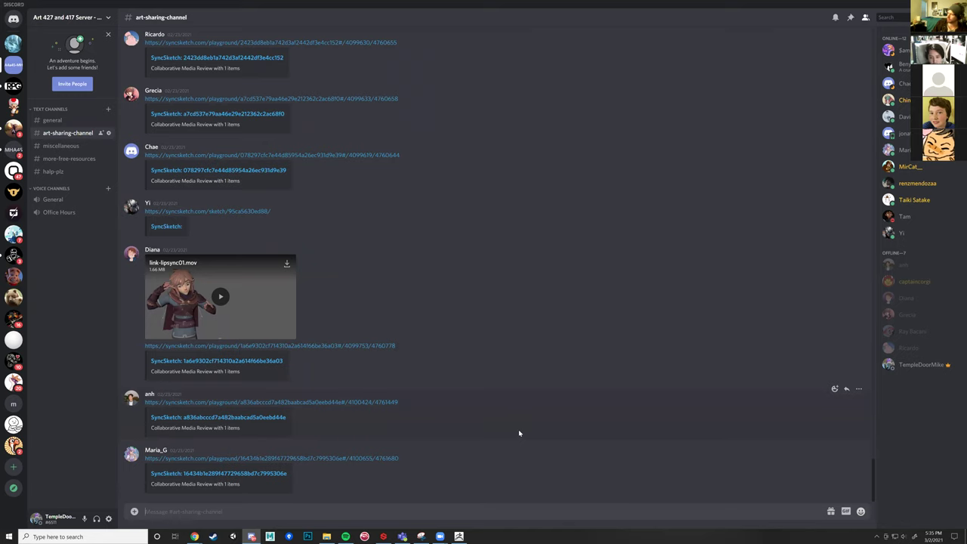
{"action": "left_click", "coordinate": [458, 536]}
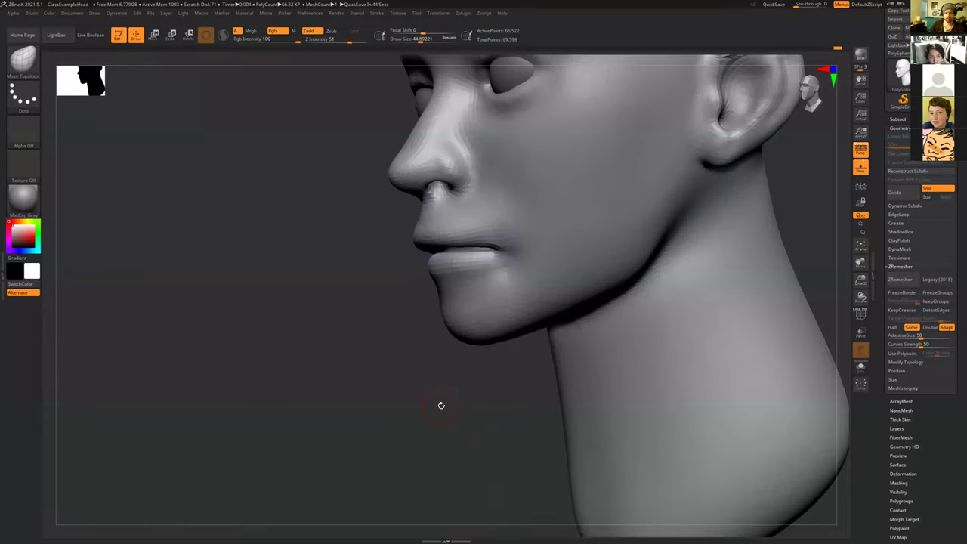
Step: Adjust the broad shape of the head from the side with Move Topological at a draw size of about 388
{"action": "left_click_drag", "start_coordinate": [336, 370], "coordinate": [421, 385], "text": "alt"}
{"action": "key", "text": "s"}
{"action": "left_click_drag", "start_coordinate": [421, 293], "coordinate": [451, 295]}
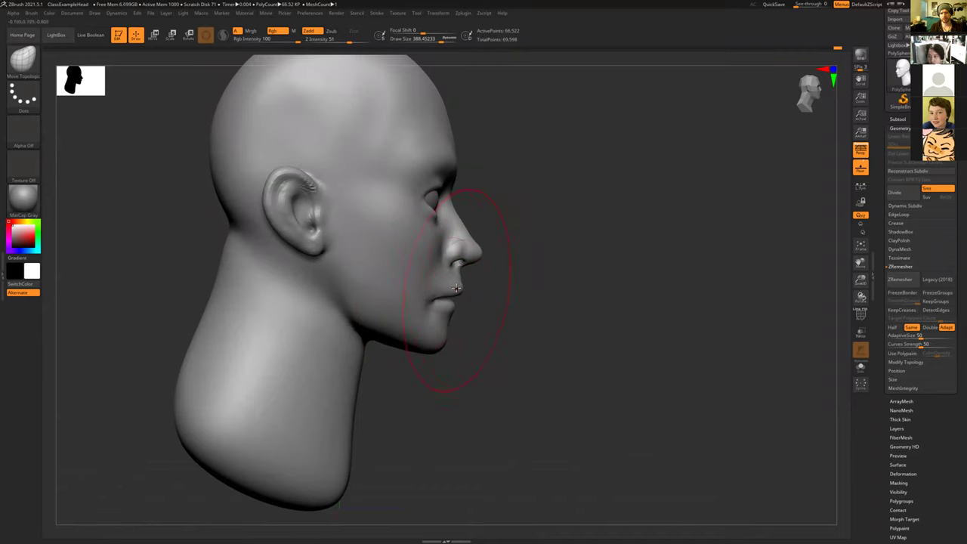
{"action": "left_click_drag", "start_coordinate": [483, 304], "coordinate": [370, 257]}
{"action": "mouse_move", "coordinate": [580, 330]}
{"action": "left_mouse_down", "text": "alt"}
{"action": "mouse_move", "coordinate": [529, 302]}
{"action": "mouse_move", "coordinate": [586, 320]}
{"action": "mouse_move", "coordinate": [479, 302]}
{"action": "left_mouse_up", "text": "alt"}
{"action": "left_click_drag", "start_coordinate": [298, 405], "coordinate": [349, 420], "text": "alt"}
{"action": "left_click_drag", "start_coordinate": [333, 238], "coordinate": [360, 236]}
Step: Reshape the lower eyelid against the eyeball with Move Topological at a draw size of about 84
{"action": "key", "text": "s"}
{"action": "mouse_move", "coordinate": [568, 257]}
{"action": "left_mouse_down"}
{"action": "mouse_move", "coordinate": [549, 255]}
{"action": "mouse_move", "coordinate": [572, 248]}
{"action": "left_mouse_up"}
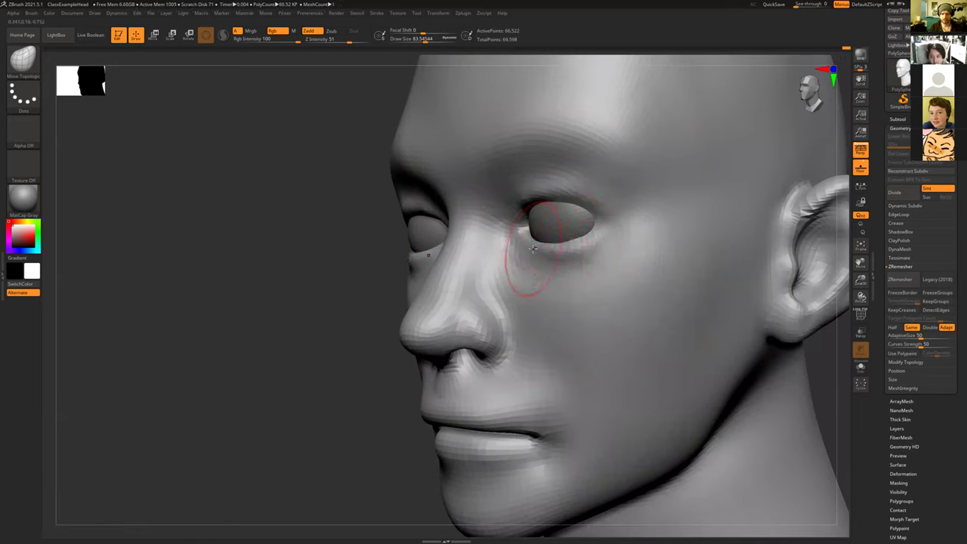
{"action": "left_click_drag", "start_coordinate": [586, 245], "coordinate": [583, 240]}
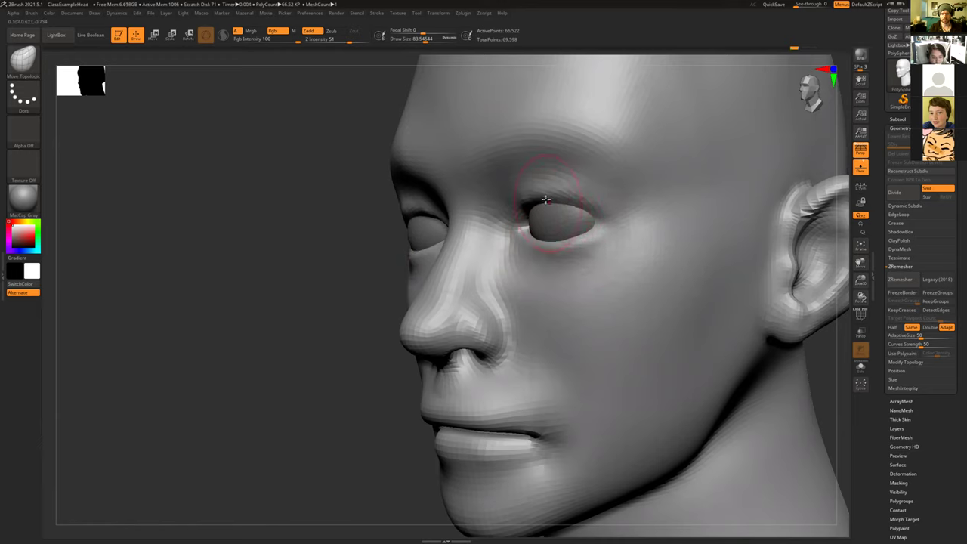
Step: Reshape the upper eyelid around the eyeball with Move Topological at a draw size of about 84
{"action": "left_click_drag", "start_coordinate": [526, 198], "coordinate": [523, 212]}
{"action": "left_click_drag", "start_coordinate": [261, 233], "coordinate": [349, 247]}
{"action": "mouse_move", "coordinate": [702, 337]}
{"action": "left_mouse_down", "text": "alt"}
{"action": "mouse_move", "coordinate": [660, 352]}
{"action": "mouse_move", "coordinate": [677, 365]}
{"action": "mouse_move", "coordinate": [680, 415]}
{"action": "left_mouse_up", "text": "alt"}
{"action": "left_click_drag", "start_coordinate": [507, 220], "coordinate": [492, 225]}
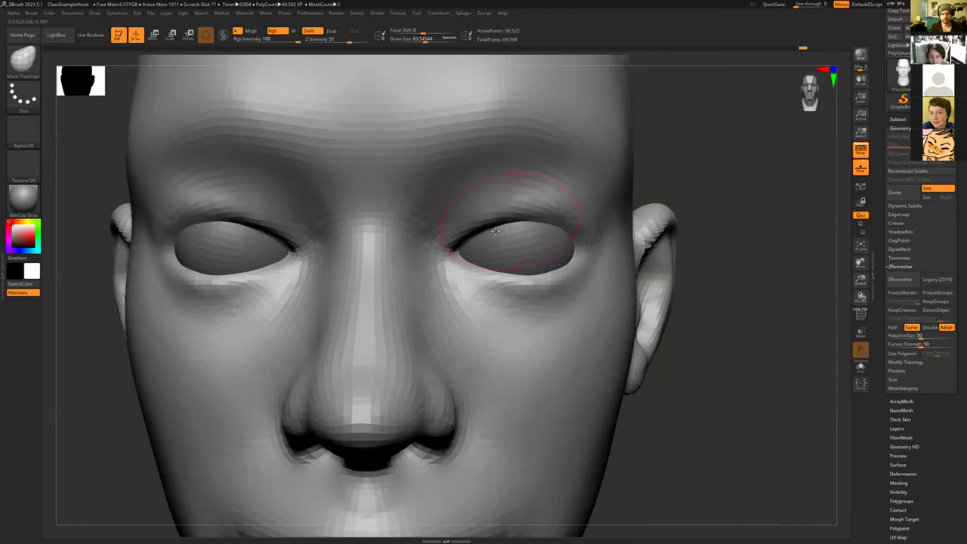
{"action": "left_click_drag", "start_coordinate": [503, 229], "coordinate": [526, 220]}
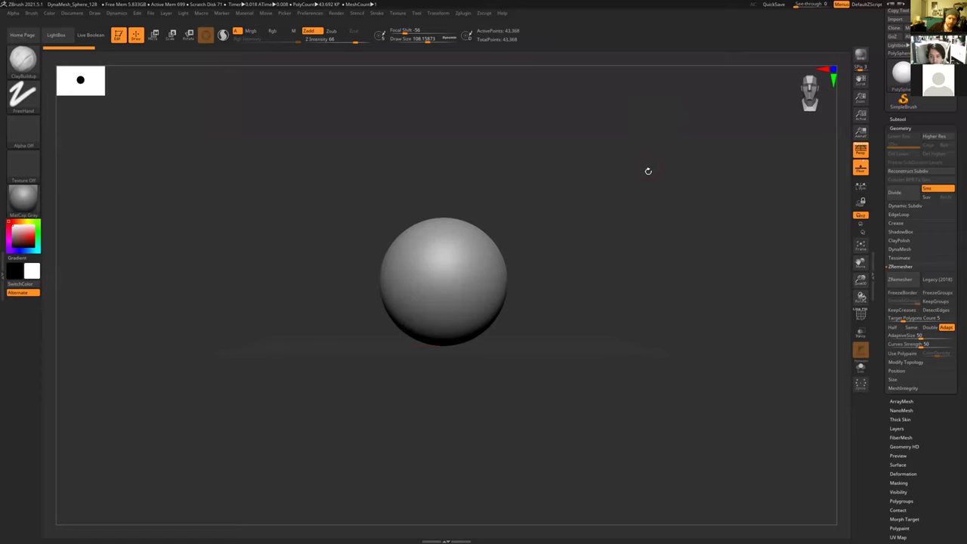
Step: Import the reference images ratRef1 and ratRef2 together as textures
{"action": "left_click_drag", "start_coordinate": [550, 279], "coordinate": [565, 278], "text": "alt"}
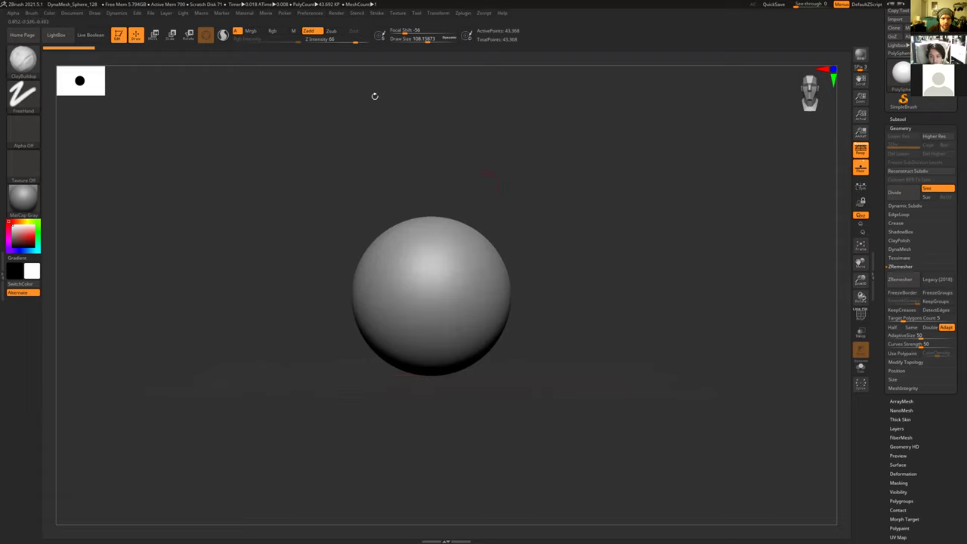
{"action": "left_click", "coordinate": [399, 13]}
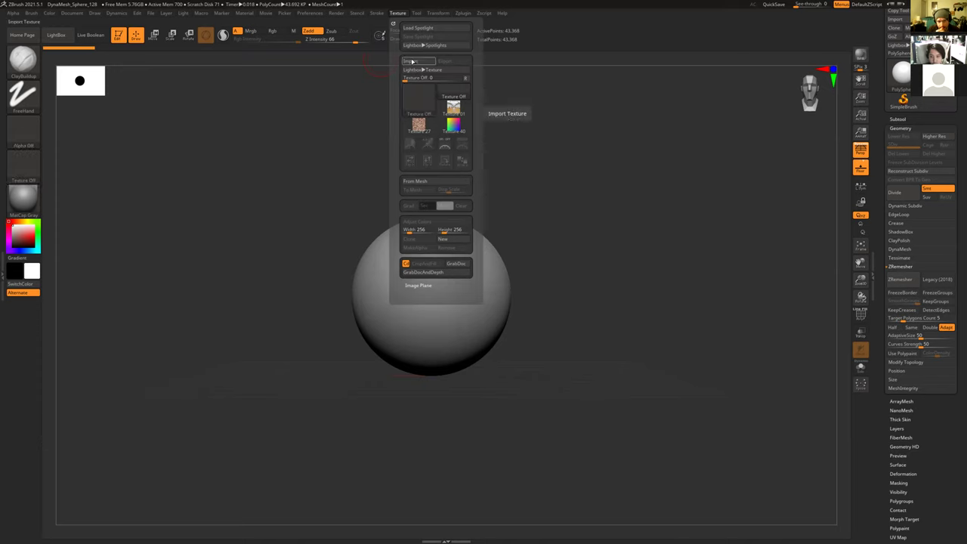
{"action": "left_click", "coordinate": [414, 64]}
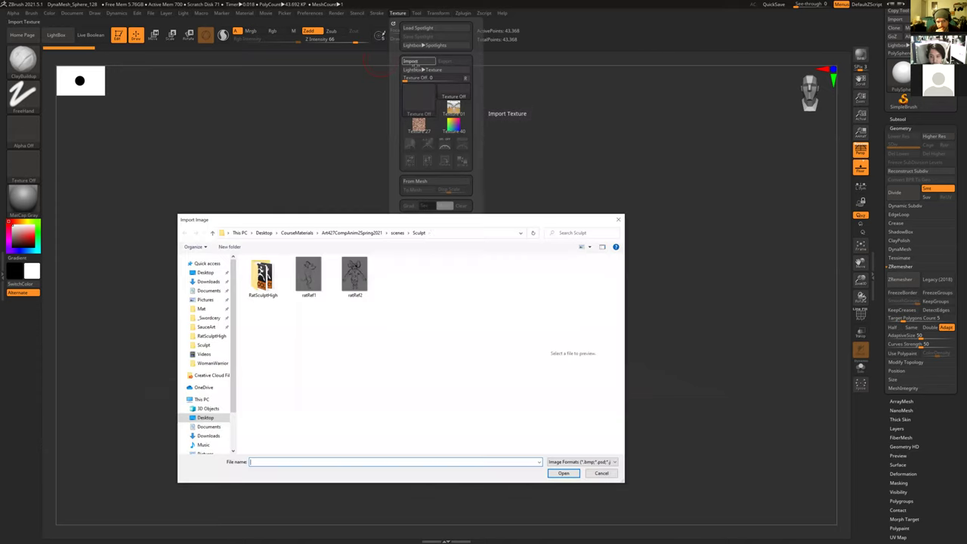
{"action": "left_click", "coordinate": [350, 278]}
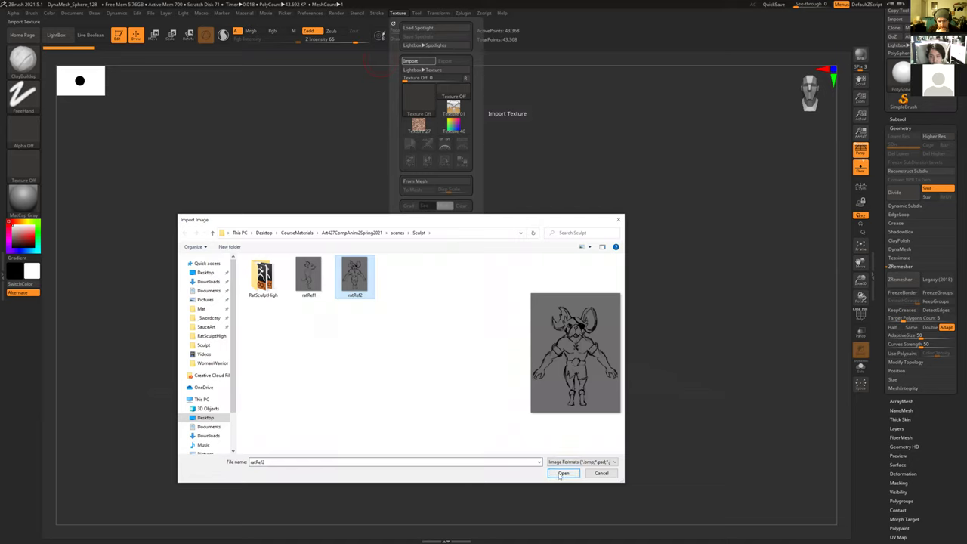
{"action": "left_click", "coordinate": [317, 270], "text": "ctrl"}
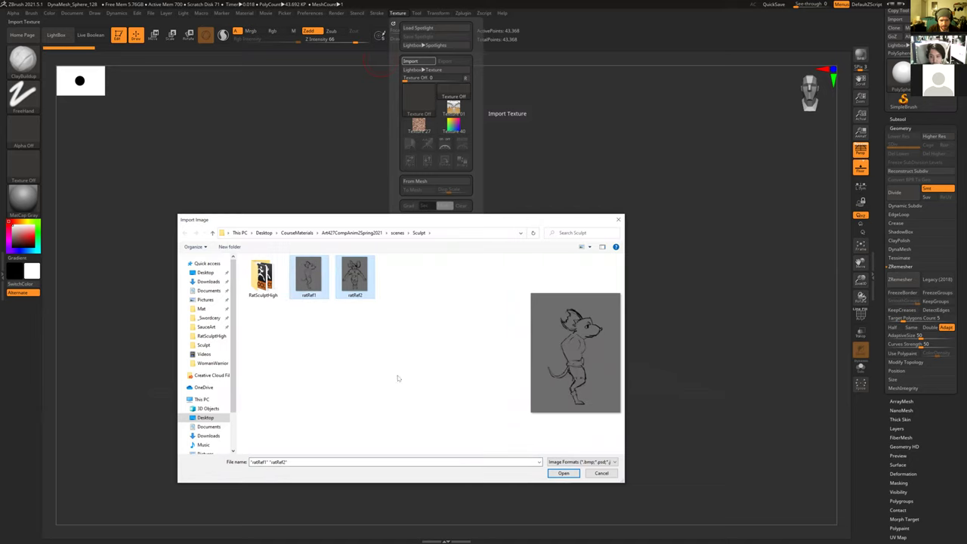
{"action": "left_click", "coordinate": [563, 474]}
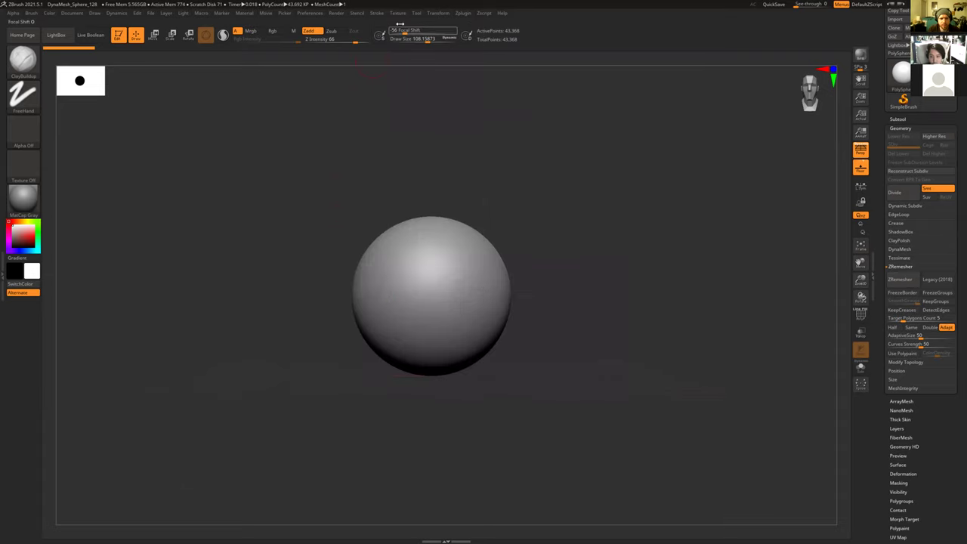
Step: Add the ratRef2 front view and the ratRef1 side view to Spotlight
{"action": "left_click", "coordinate": [397, 15]}
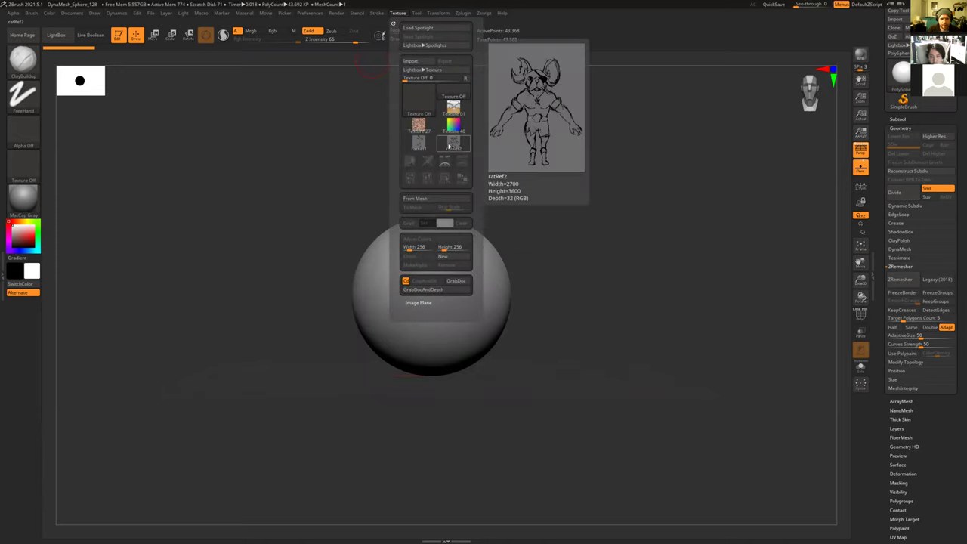
{"action": "left_click", "coordinate": [452, 145]}
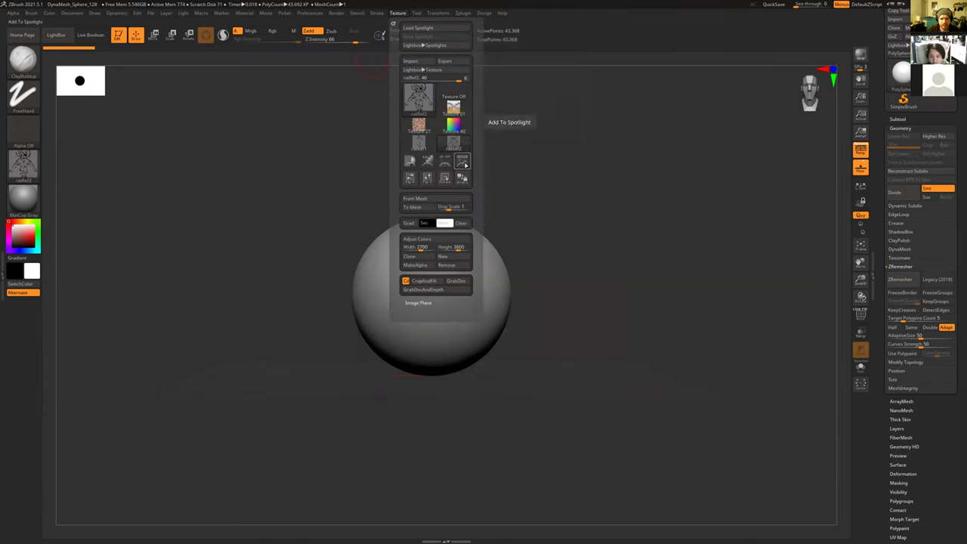
{"action": "left_click", "coordinate": [462, 162]}
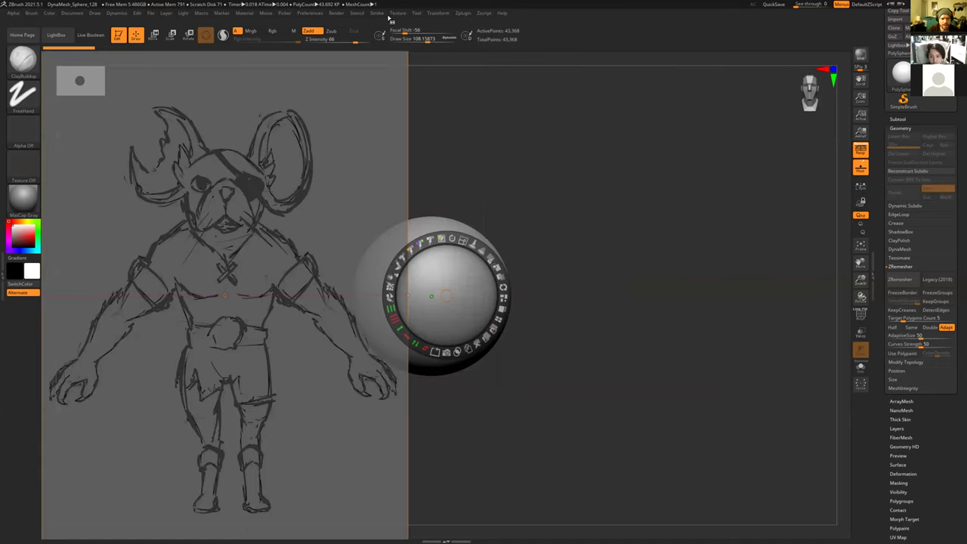
{"action": "left_click", "coordinate": [398, 13]}
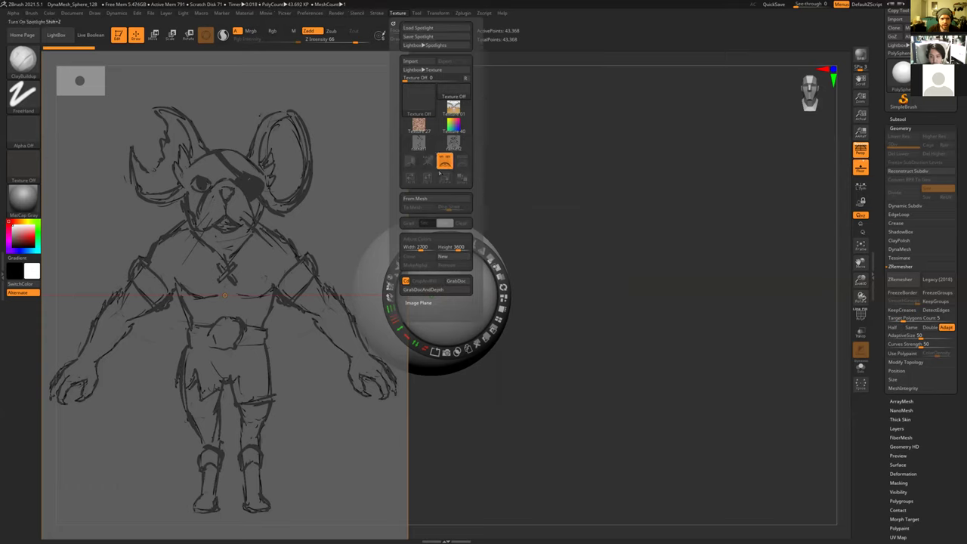
{"action": "left_click", "coordinate": [420, 144]}
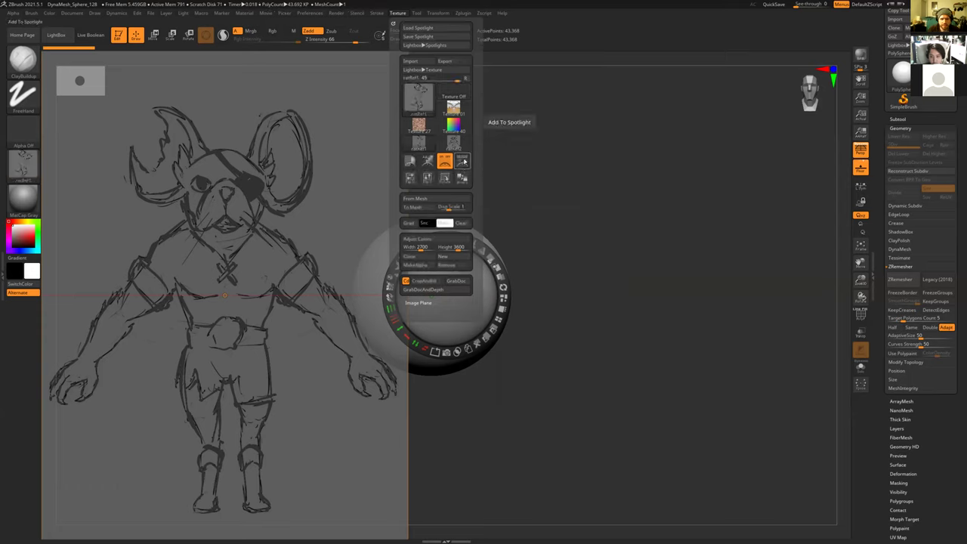
{"action": "left_click", "coordinate": [444, 161]}
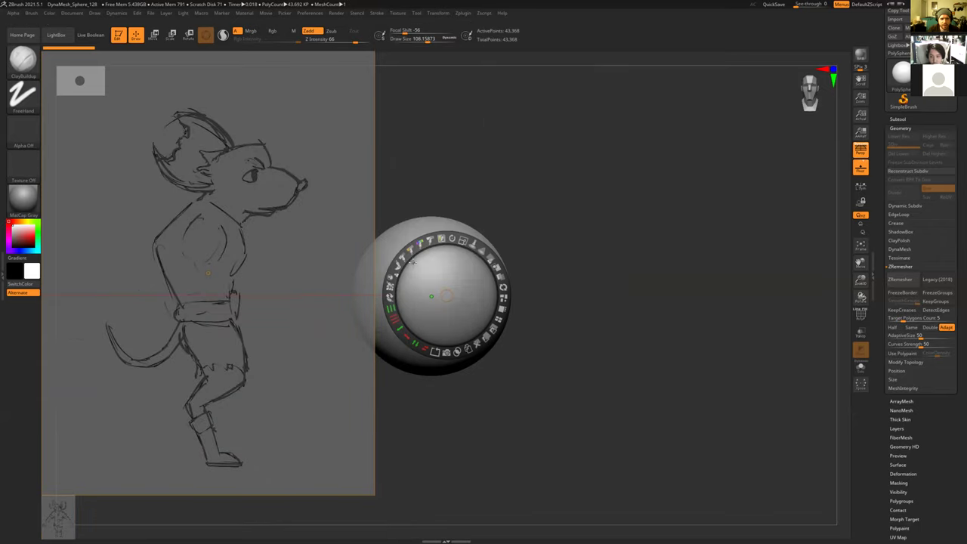
Step: Tile the Spotlight images with Tile Unified, then place the rat's side view left of the sphere and its front view right of it
{"action": "mouse_move", "coordinate": [321, 183]}
{"action": "left_mouse_down"}
{"action": "mouse_move", "coordinate": [318, 197]}
{"action": "mouse_move", "coordinate": [337, 200]}
{"action": "mouse_move", "coordinate": [321, 199]}
{"action": "mouse_move", "coordinate": [334, 184]}
{"action": "mouse_move", "coordinate": [329, 195]}
{"action": "left_mouse_up"}
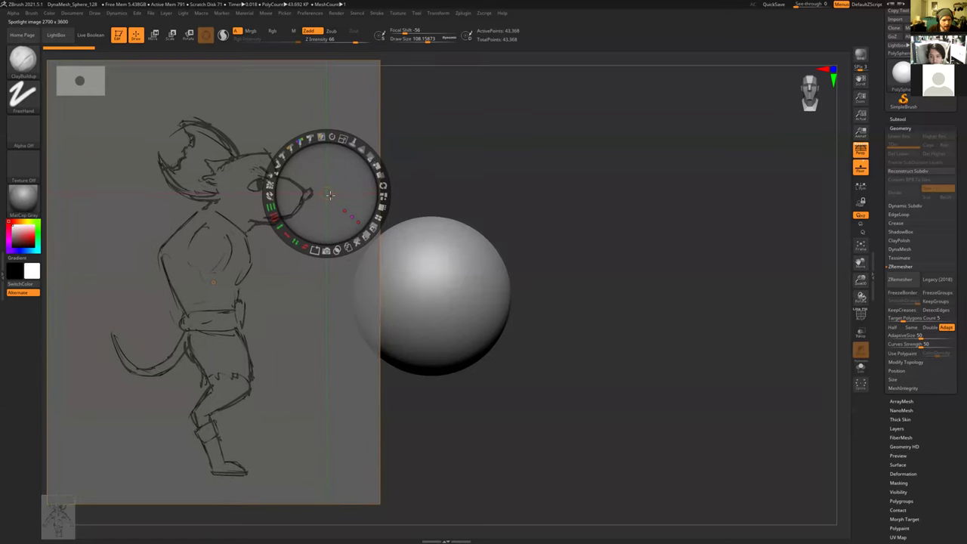
{"action": "left_click", "coordinate": [378, 216]}
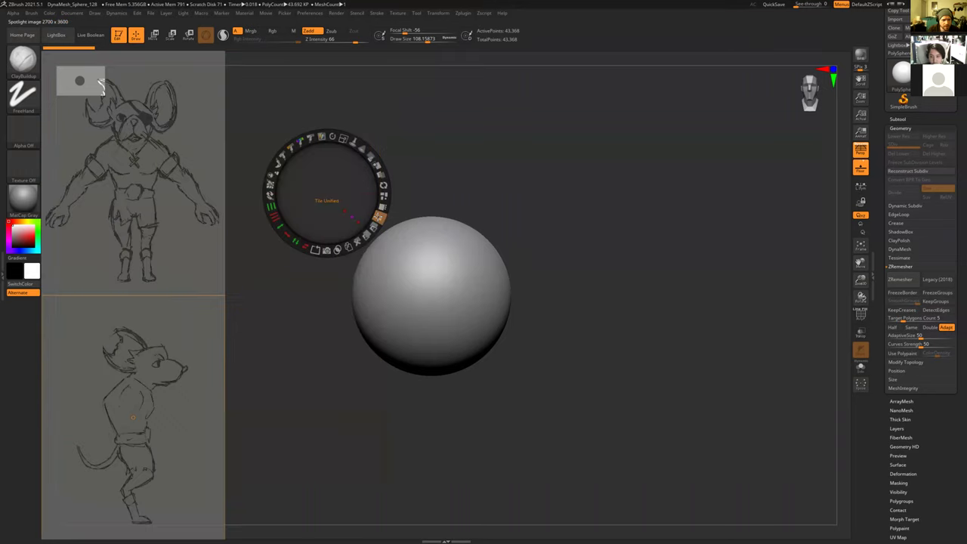
{"action": "left_click", "coordinate": [186, 184]}
{"action": "mouse_move", "coordinate": [186, 183]}
{"action": "left_mouse_down"}
{"action": "mouse_move", "coordinate": [441, 201]}
{"action": "mouse_move", "coordinate": [589, 264]}
{"action": "mouse_move", "coordinate": [755, 303]}
{"action": "mouse_move", "coordinate": [748, 308]}
{"action": "left_mouse_up"}
{"action": "mouse_move", "coordinate": [189, 358]}
{"action": "left_mouse_down"}
{"action": "mouse_move", "coordinate": [243, 213]}
{"action": "mouse_move", "coordinate": [245, 246]}
{"action": "mouse_move", "coordinate": [255, 241]}
{"action": "left_mouse_up"}
{"action": "left_click", "coordinate": [689, 265]}
{"action": "left_click_drag", "start_coordinate": [689, 264], "coordinate": [649, 264]}
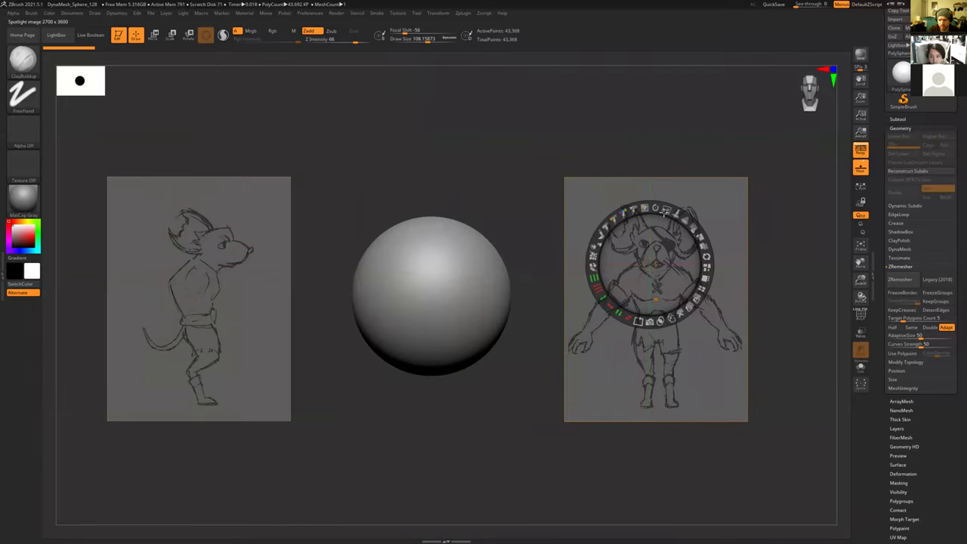
Step: Scale up the rat's front-view reference image in Spotlight
{"action": "left_click_drag", "start_coordinate": [664, 210], "coordinate": [676, 220]}
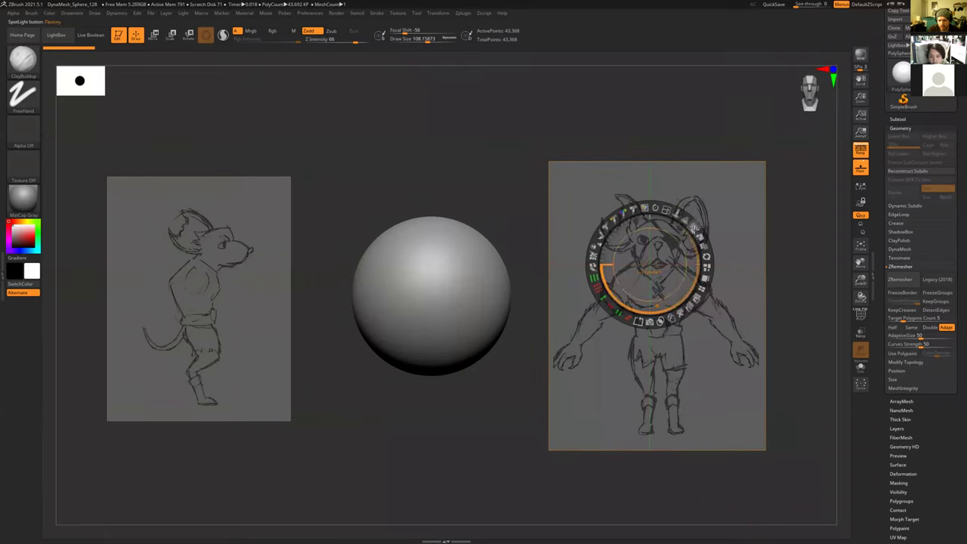
{"action": "left_click_drag", "start_coordinate": [696, 234], "coordinate": [693, 229]}
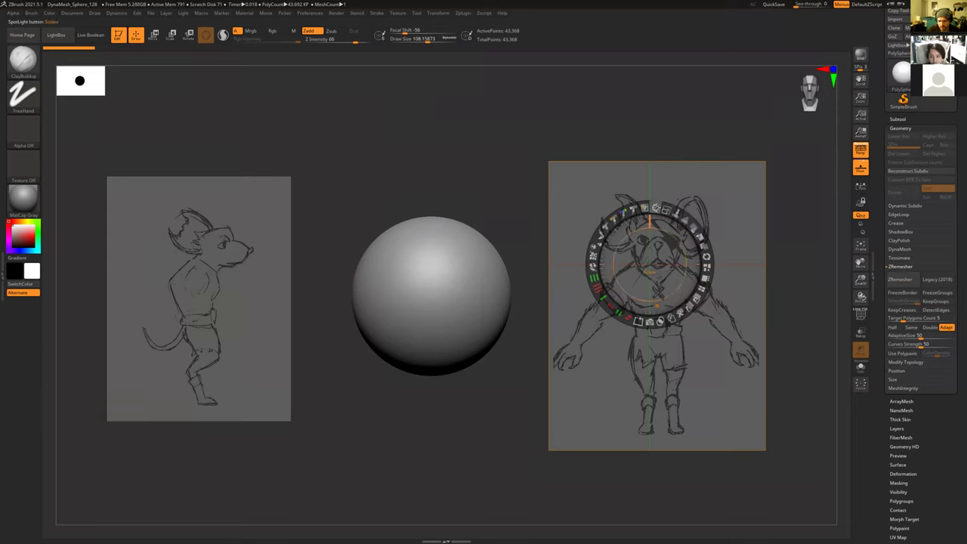
{"action": "mouse_move", "coordinate": [666, 213]}
{"action": "left_mouse_down"}
{"action": "mouse_move", "coordinate": [695, 231]}
{"action": "mouse_move", "coordinate": [704, 279]}
{"action": "mouse_move", "coordinate": [669, 202]}
{"action": "left_mouse_up"}
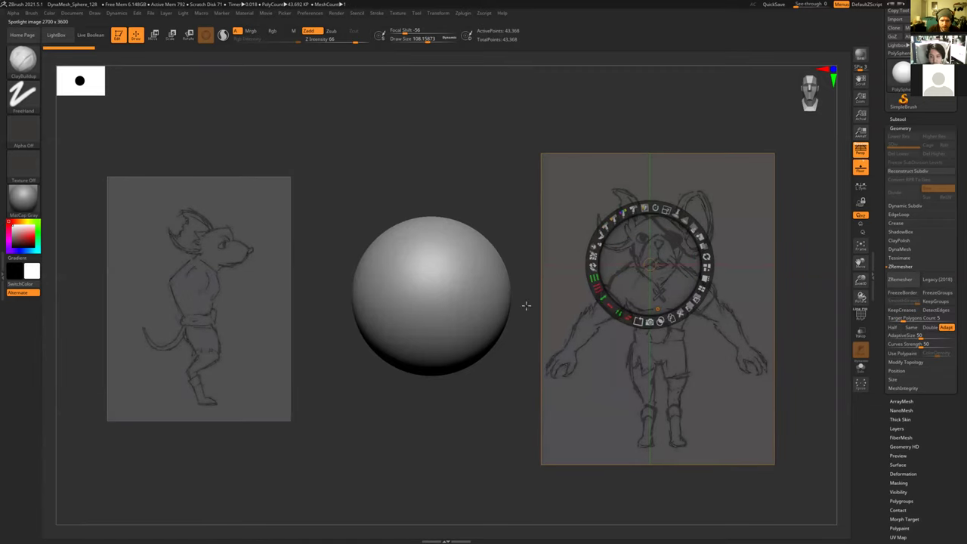
Step: Move both reference images together so they flank the sphere, and leave Spotlight editing with the images still shown
{"action": "mouse_move", "coordinate": [455, 252]}
{"action": "left_mouse_down"}
{"action": "mouse_move", "coordinate": [437, 254]}
{"action": "mouse_move", "coordinate": [450, 248]}
{"action": "left_mouse_up"}
{"action": "left_click_drag", "start_coordinate": [512, 155], "coordinate": [517, 162]}
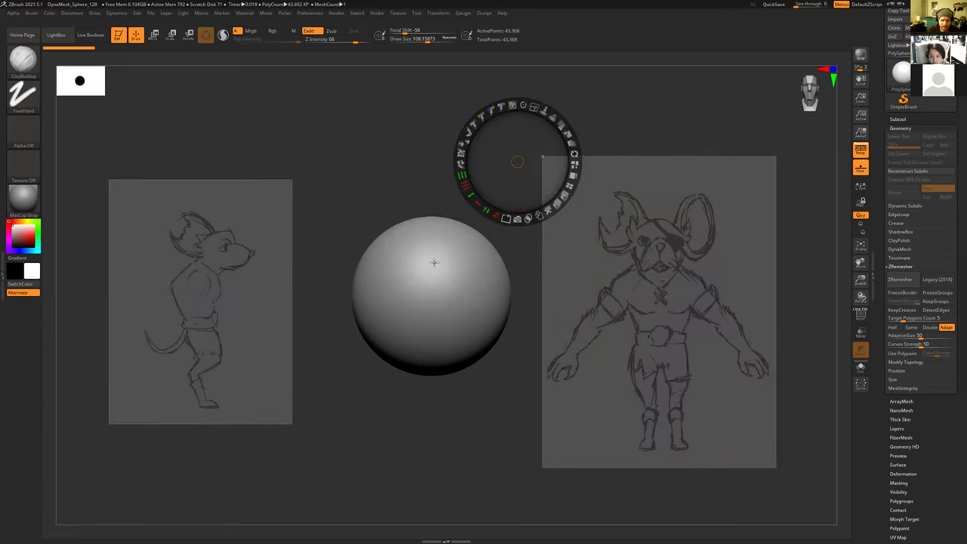
{"action": "left_click_drag", "start_coordinate": [425, 266], "coordinate": [414, 273]}
{"action": "left_click_drag", "start_coordinate": [451, 195], "coordinate": [449, 185]}
{"action": "left_click_drag", "start_coordinate": [486, 297], "coordinate": [498, 298]}
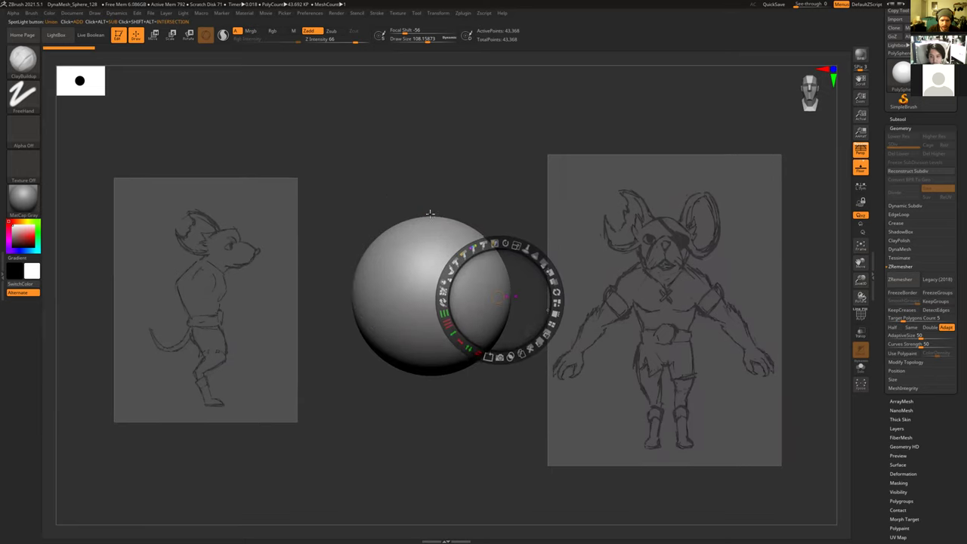
{"action": "left_click", "coordinate": [418, 208]}
{"action": "key", "text": "shift+z"}
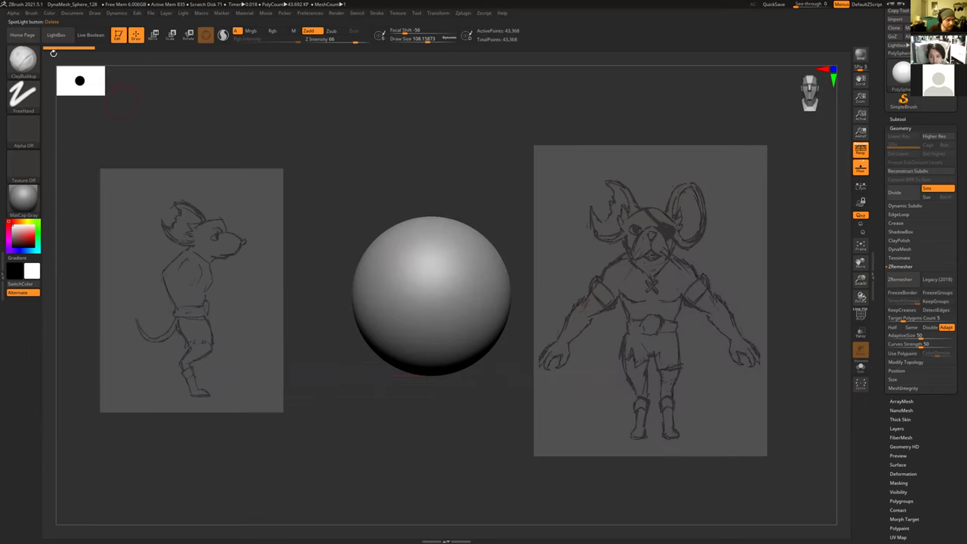
Step: Toggle Spotlight Projection in the ClayBuildup brush's sample settings
{"action": "left_click", "coordinate": [30, 13]}
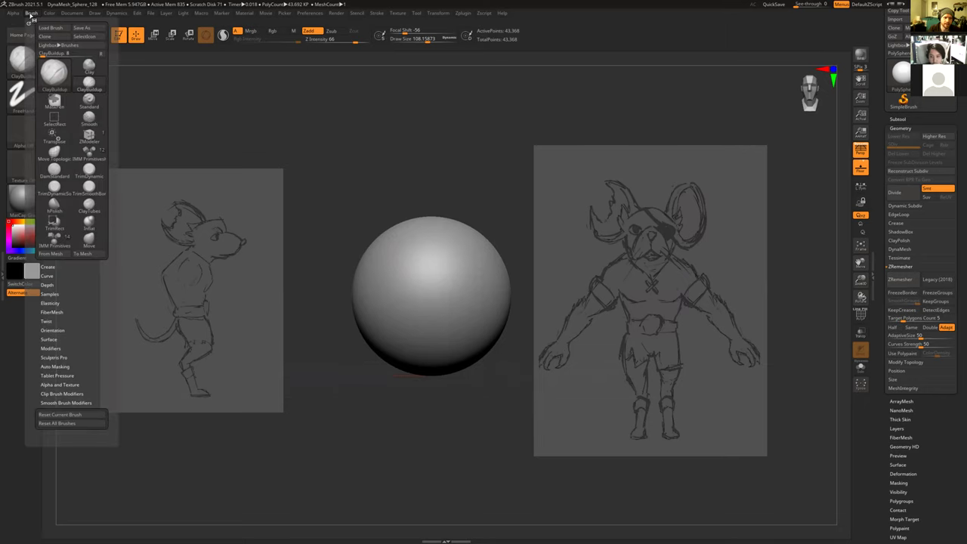
{"action": "left_click", "coordinate": [54, 293]}
{"action": "left_click", "coordinate": [73, 372]}
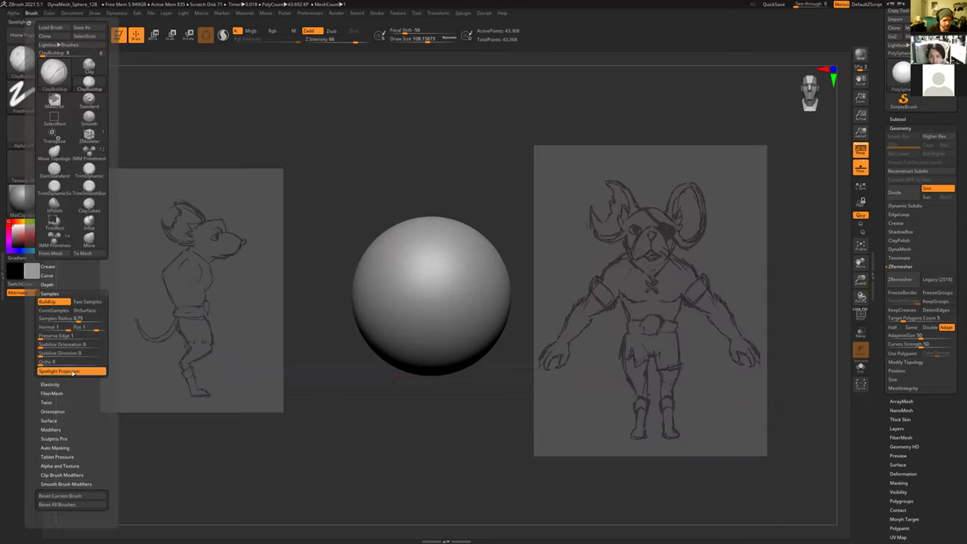
Step: Try ClayBuildup strokes on the front of the sphere, including one at a Z Intensity of 19
{"action": "left_click_drag", "start_coordinate": [453, 261], "coordinate": [449, 319]}
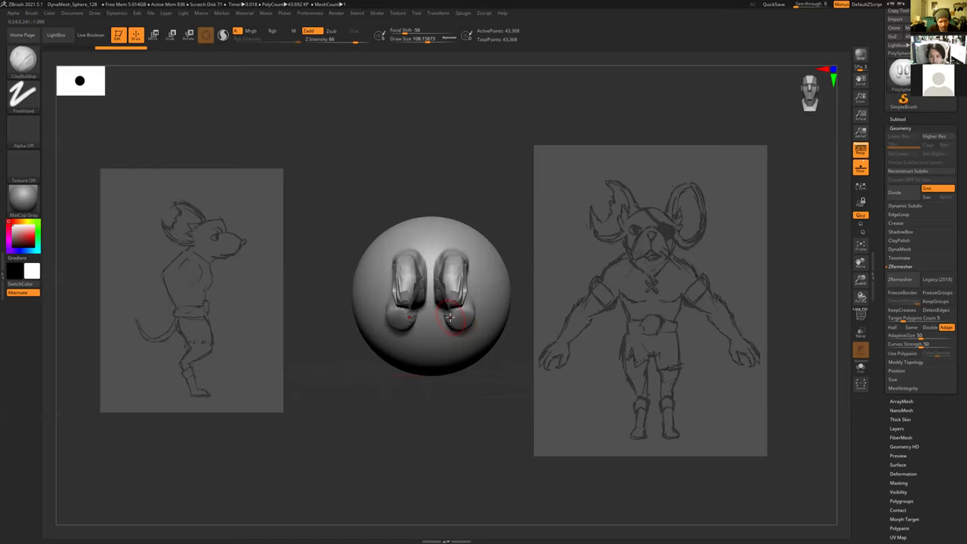
{"action": "key", "text": "ctrl+z"}
{"action": "left_click_drag", "start_coordinate": [344, 39], "coordinate": [331, 39]}
{"action": "left_click_drag", "start_coordinate": [445, 155], "coordinate": [471, 157], "text": "alt"}
{"action": "left_click_drag", "start_coordinate": [452, 258], "coordinate": [441, 325]}
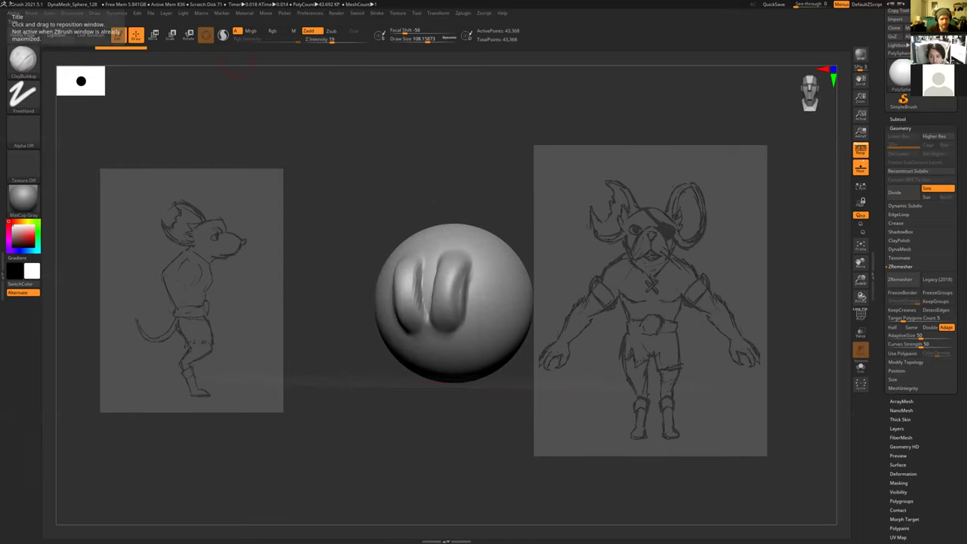
{"action": "key", "text": "ctrl+z"}
Step: Set the ClayBuildup brush's Z Intensity to 8 and test it with a stroke on the sphere, undoing the stroke
{"action": "left_click", "coordinate": [322, 40]}
{"action": "type", "text": "7"}
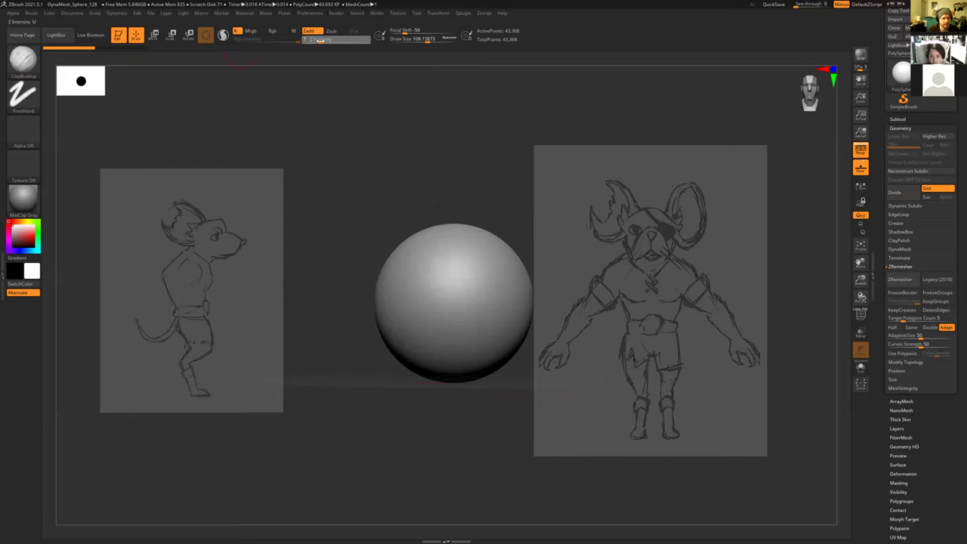
{"action": "key", "text": "Return"}
{"action": "mouse_move", "coordinate": [446, 289]}
{"action": "left_mouse_down"}
{"action": "mouse_move", "coordinate": [453, 317]}
{"action": "mouse_move", "coordinate": [435, 309]}
{"action": "left_mouse_up"}
{"action": "key", "text": "ctrl+z"}
{"action": "key", "text": "ctrl+z"}
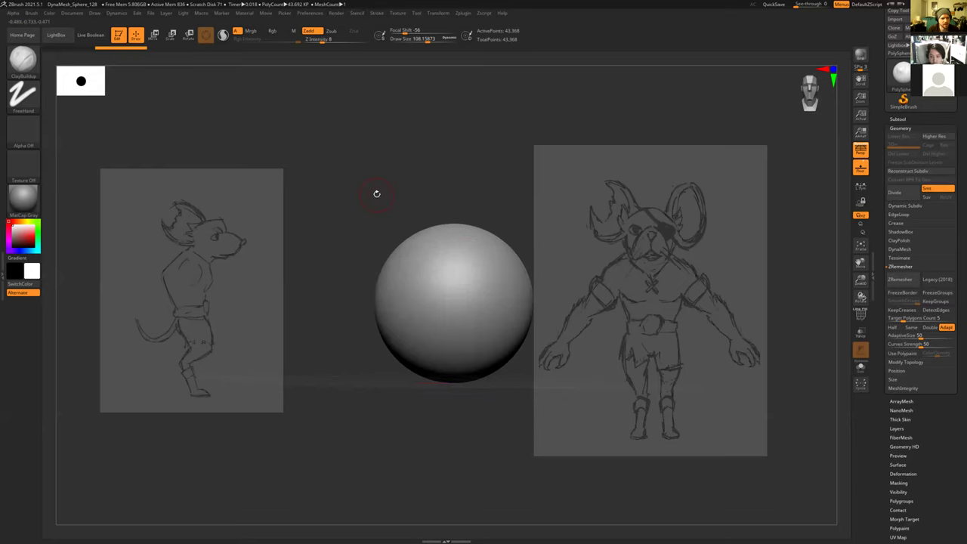
{"action": "key", "text": "ctrl+z"}
Step: Switch to the Move Topological brush and enlarge its draw size to about 521
{"action": "left_click_drag", "start_coordinate": [380, 196], "coordinate": [359, 188], "text": "alt"}
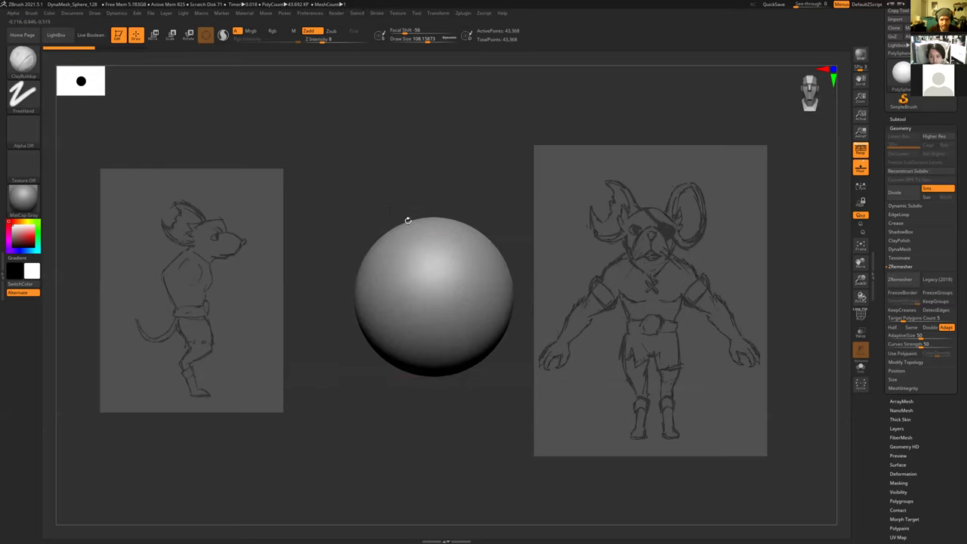
{"action": "mouse_move", "coordinate": [454, 173]}
{"action": "left_mouse_down", "text": "alt"}
{"action": "mouse_move", "coordinate": [400, 152]}
{"action": "mouse_move", "coordinate": [466, 177]}
{"action": "mouse_move", "coordinate": [423, 143]}
{"action": "mouse_move", "coordinate": [410, 155]}
{"action": "mouse_move", "coordinate": [435, 148]}
{"action": "mouse_move", "coordinate": [410, 154]}
{"action": "mouse_move", "coordinate": [447, 166]}
{"action": "mouse_move", "coordinate": [493, 264]}
{"action": "left_mouse_up", "text": "alt"}
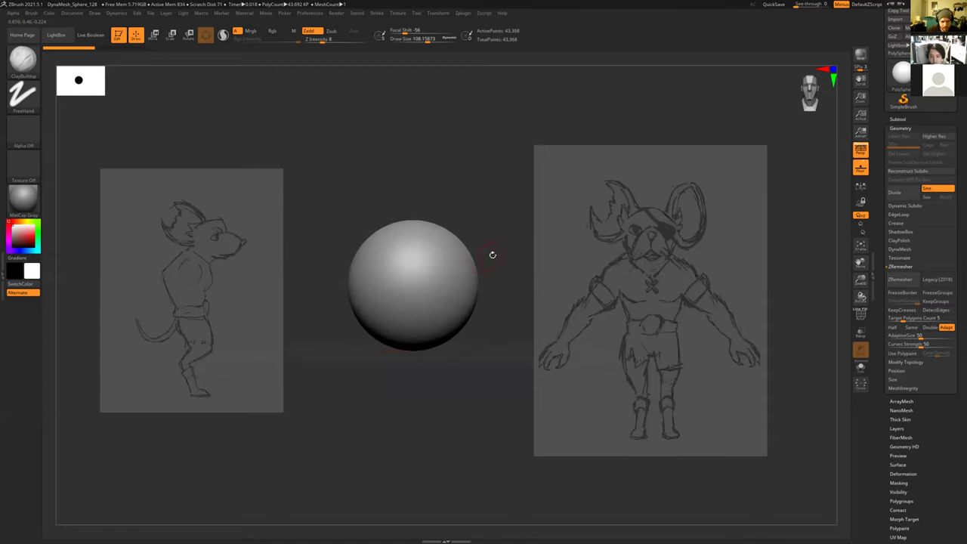
{"action": "key", "text": "b"}
{"action": "key", "text": "m"}
{"action": "key", "text": "t"}
{"action": "mouse_move", "coordinate": [366, 189]}
{"action": "left_mouse_down"}
{"action": "mouse_move", "coordinate": [399, 189]}
{"action": "mouse_move", "coordinate": [421, 151]}
{"action": "mouse_move", "coordinate": [408, 148]}
{"action": "mouse_move", "coordinate": [422, 259]}
{"action": "mouse_move", "coordinate": [463, 280]}
{"action": "mouse_move", "coordinate": [455, 260]}
{"action": "left_mouse_up"}
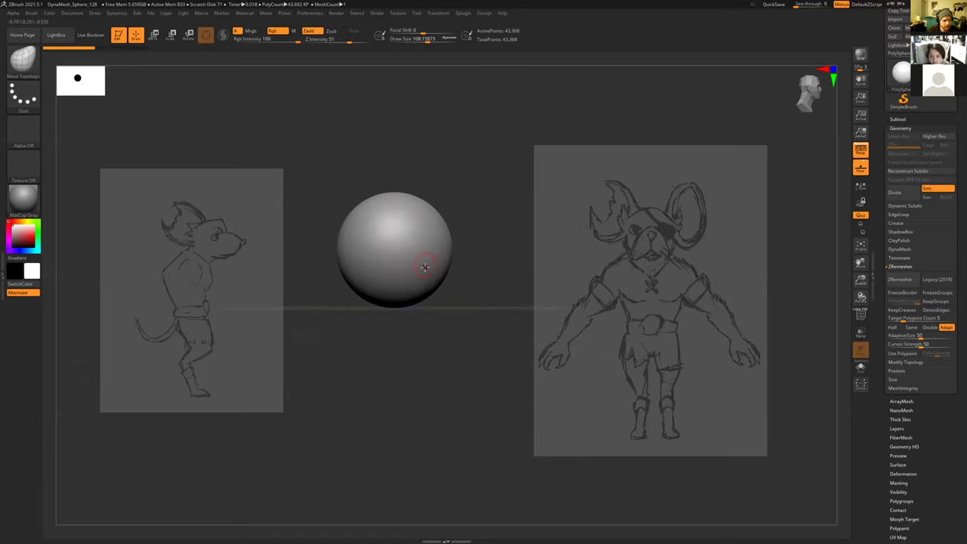
{"action": "key", "text": "s"}
{"action": "key", "text": "s"}
Step: Pull the front of the sphere forward into a tapered snout and narrow its sides
{"action": "left_click_drag", "start_coordinate": [467, 219], "coordinate": [437, 242]}
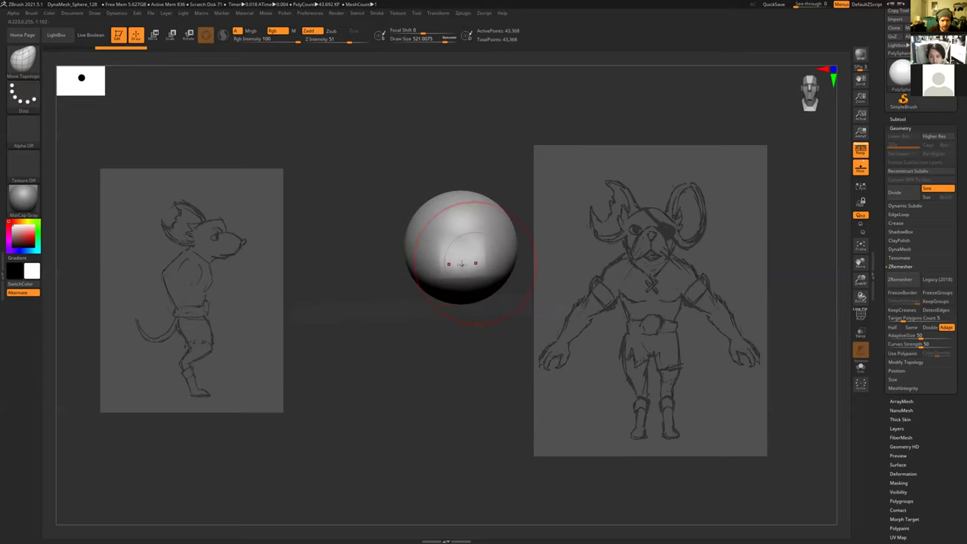
{"action": "left_click_drag", "start_coordinate": [425, 318], "coordinate": [426, 294]}
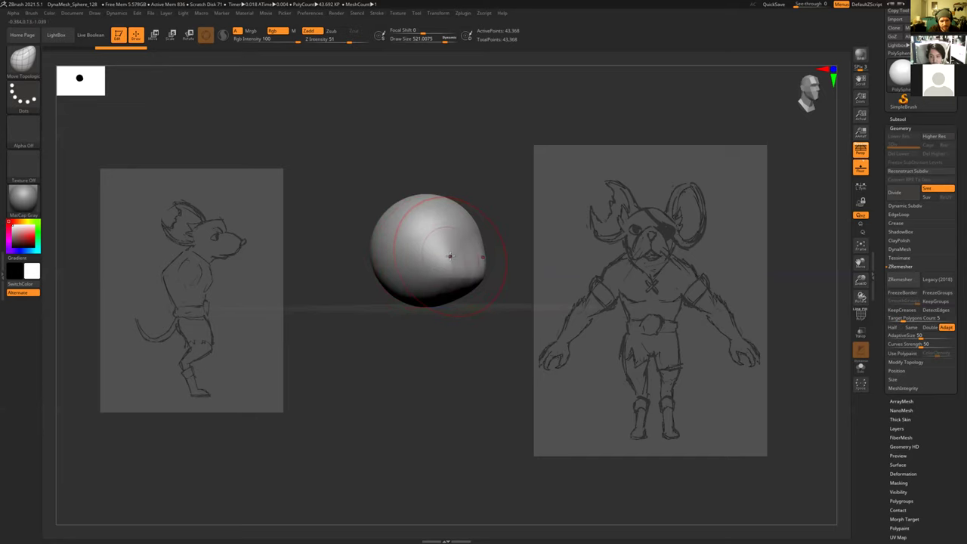
{"action": "mouse_move", "coordinate": [481, 332]}
{"action": "left_mouse_down"}
{"action": "mouse_move", "coordinate": [482, 244]}
{"action": "mouse_move", "coordinate": [447, 225]}
{"action": "mouse_move", "coordinate": [423, 194]}
{"action": "left_mouse_up"}
{"action": "mouse_move", "coordinate": [347, 206]}
{"action": "left_mouse_down"}
{"action": "mouse_move", "coordinate": [334, 194]}
{"action": "mouse_move", "coordinate": [345, 211]}
{"action": "left_mouse_up"}
{"action": "mouse_move", "coordinate": [470, 248]}
{"action": "left_mouse_down", "text": "shift"}
{"action": "mouse_move", "coordinate": [479, 252]}
{"action": "mouse_move", "coordinate": [468, 295]}
{"action": "mouse_move", "coordinate": [449, 313]}
{"action": "mouse_move", "coordinate": [461, 321]}
{"action": "mouse_move", "coordinate": [400, 249]}
{"action": "mouse_move", "coordinate": [380, 179]}
{"action": "mouse_move", "coordinate": [380, 106]}
{"action": "left_mouse_up", "text": "shift"}
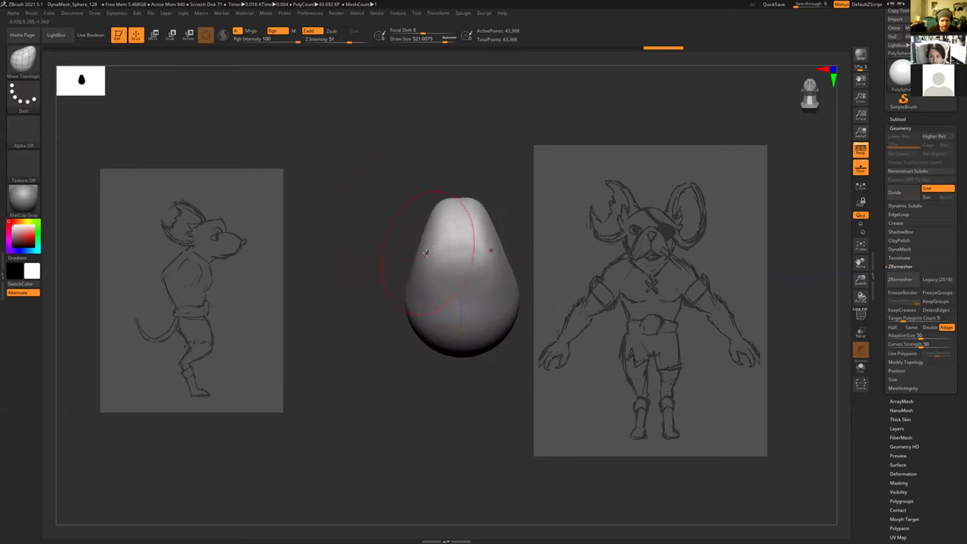
Step: Smooth the head and refine the forehead and snout profile so the snout projects from a rounded skull
{"action": "key", "text": "shift"}
{"action": "left_click_drag", "start_coordinate": [466, 250], "coordinate": [459, 212], "text": "shift"}
{"action": "mouse_move", "coordinate": [440, 149]}
{"action": "left_mouse_down"}
{"action": "mouse_move", "coordinate": [462, 178]}
{"action": "mouse_move", "coordinate": [445, 219]}
{"action": "left_mouse_up"}
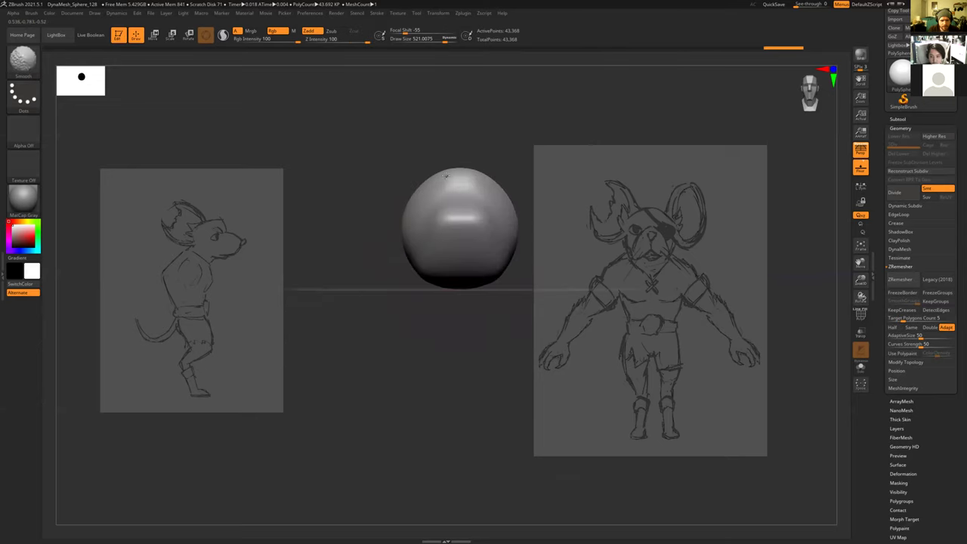
{"action": "left_click_drag", "start_coordinate": [416, 182], "coordinate": [431, 189], "text": "shift"}
{"action": "left_click_drag", "start_coordinate": [487, 171], "coordinate": [495, 167]}
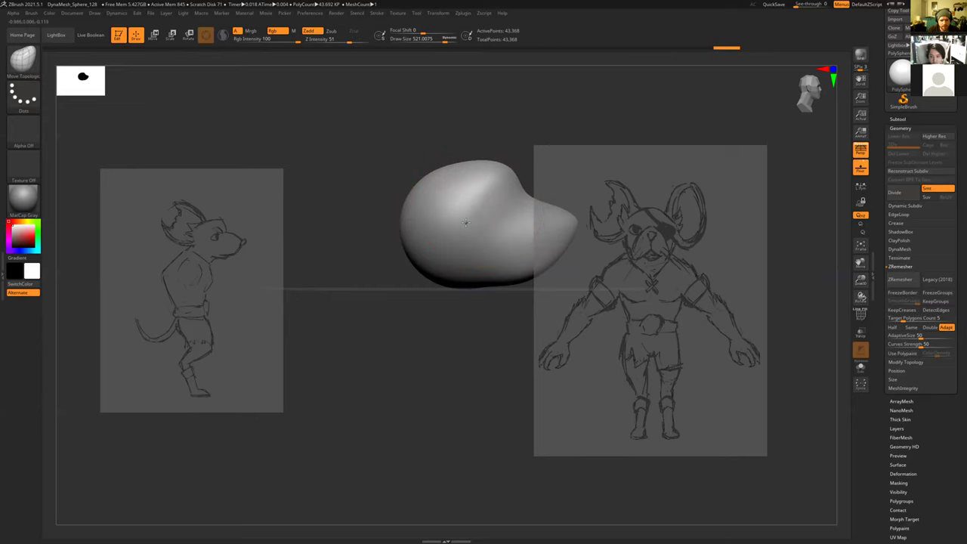
{"action": "left_click_drag", "start_coordinate": [459, 221], "coordinate": [467, 224]}
{"action": "mouse_move", "coordinate": [428, 148]}
{"action": "left_mouse_down"}
{"action": "mouse_move", "coordinate": [416, 136]}
{"action": "mouse_move", "coordinate": [388, 181]}
{"action": "mouse_move", "coordinate": [356, 192]}
{"action": "mouse_move", "coordinate": [378, 145]}
{"action": "mouse_move", "coordinate": [411, 183]}
{"action": "mouse_move", "coordinate": [307, 189]}
{"action": "mouse_move", "coordinate": [423, 225]}
{"action": "mouse_move", "coordinate": [397, 200]}
{"action": "left_mouse_up"}
{"action": "left_click_drag", "start_coordinate": [326, 156], "coordinate": [464, 211]}
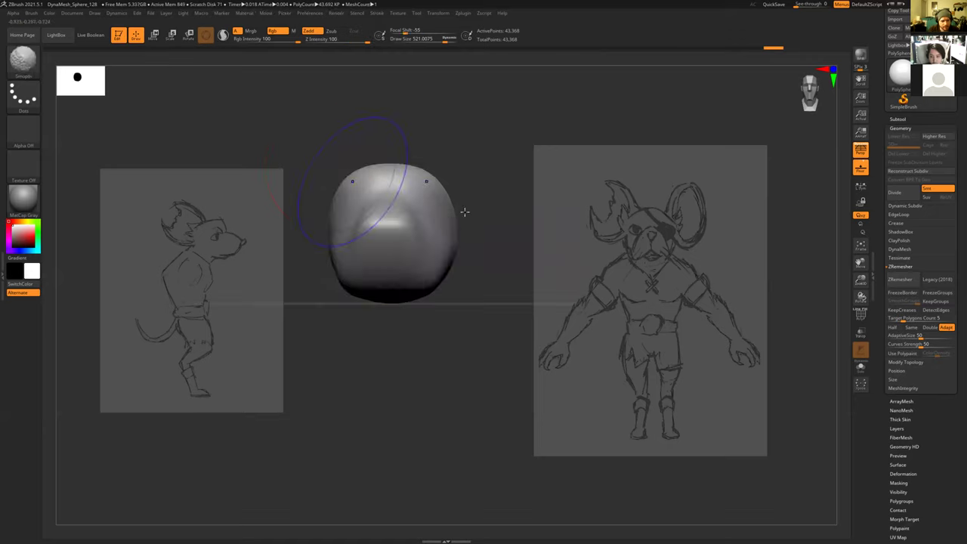
Step: Narrow the lower face and round the top of the head from the front
{"action": "mouse_move", "coordinate": [530, 132]}
{"action": "left_mouse_down", "text": "alt"}
{"action": "mouse_move", "coordinate": [672, 128]}
{"action": "mouse_move", "coordinate": [430, 148]}
{"action": "left_mouse_up", "text": "alt"}
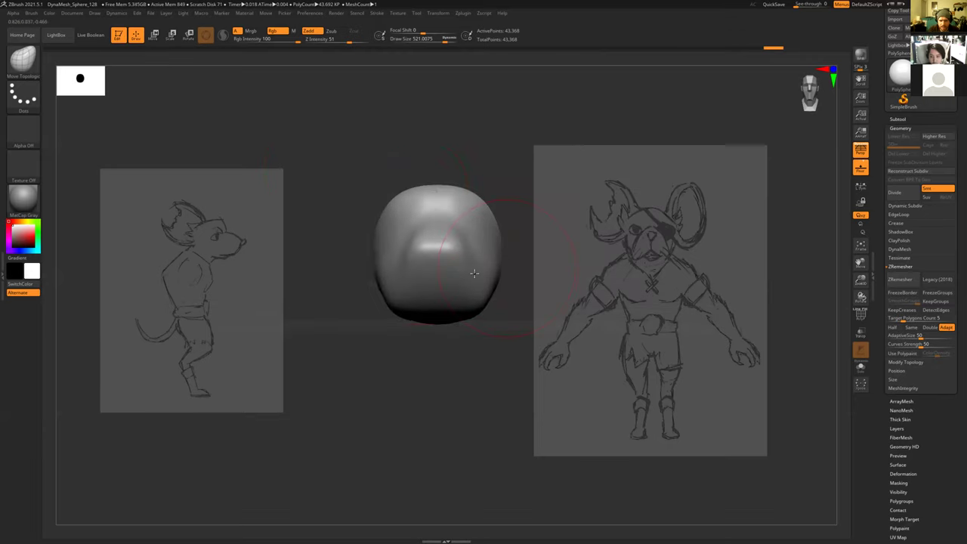
{"action": "mouse_move", "coordinate": [334, 147]}
{"action": "left_mouse_down", "text": "alt"}
{"action": "mouse_move", "coordinate": [380, 145]}
{"action": "mouse_move", "coordinate": [443, 194]}
{"action": "left_mouse_up", "text": "alt"}
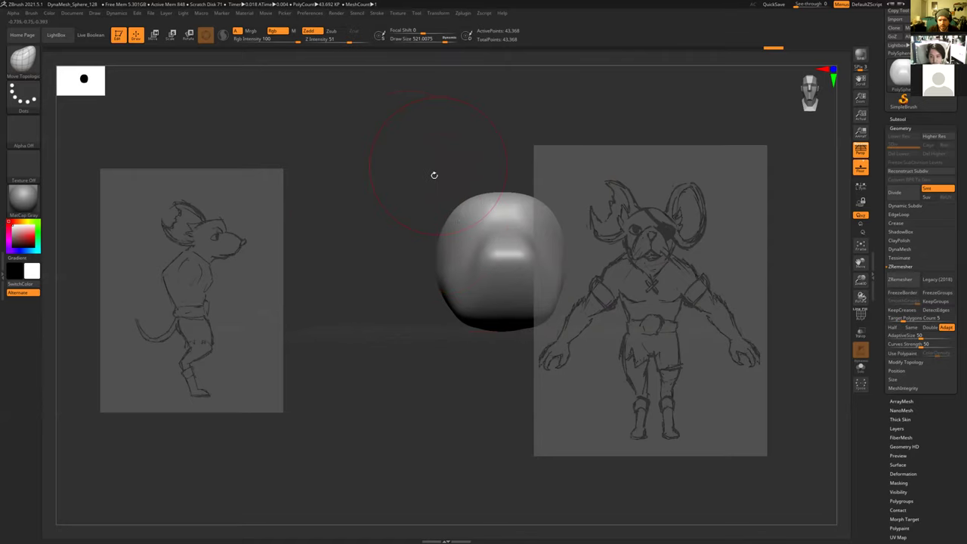
{"action": "mouse_move", "coordinate": [500, 179]}
{"action": "left_mouse_down"}
{"action": "mouse_move", "coordinate": [424, 167]}
{"action": "mouse_move", "coordinate": [431, 140]}
{"action": "mouse_move", "coordinate": [367, 201]}
{"action": "mouse_move", "coordinate": [379, 191]}
{"action": "left_mouse_up"}
{"action": "key", "text": "ctrl+z"}
{"action": "key", "text": "ctrl+shift+z"}
{"action": "left_click_drag", "start_coordinate": [504, 152], "coordinate": [563, 151], "text": "alt"}
{"action": "mouse_move", "coordinate": [536, 117]}
{"action": "left_mouse_down"}
{"action": "mouse_move", "coordinate": [434, 162]}
{"action": "mouse_move", "coordinate": [363, 165]}
{"action": "mouse_move", "coordinate": [425, 164]}
{"action": "mouse_move", "coordinate": [391, 162]}
{"action": "mouse_move", "coordinate": [409, 191]}
{"action": "left_mouse_up"}
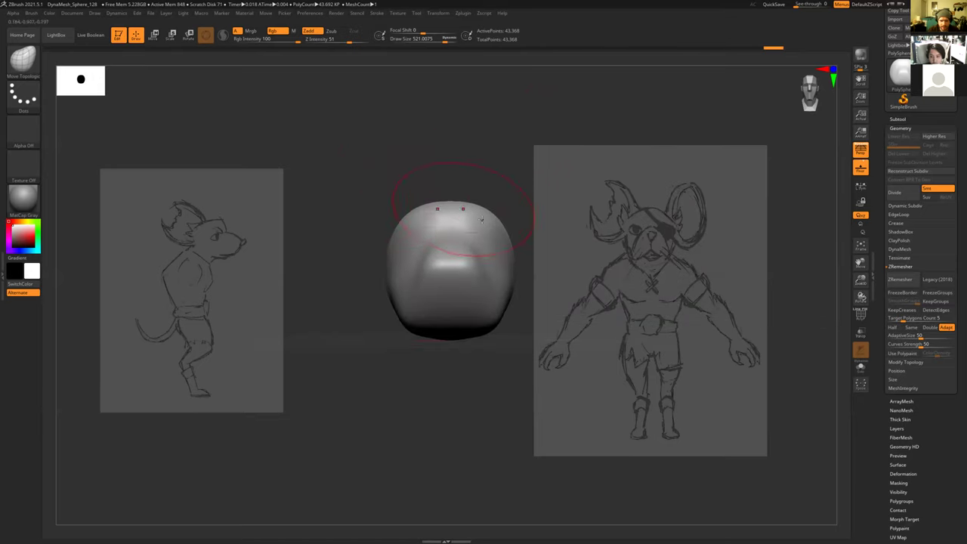
Step: Move the front reference drawing over the sculpted head and enlarge it until the drawn head matches the model's size
{"action": "key", "text": "shift+z"}
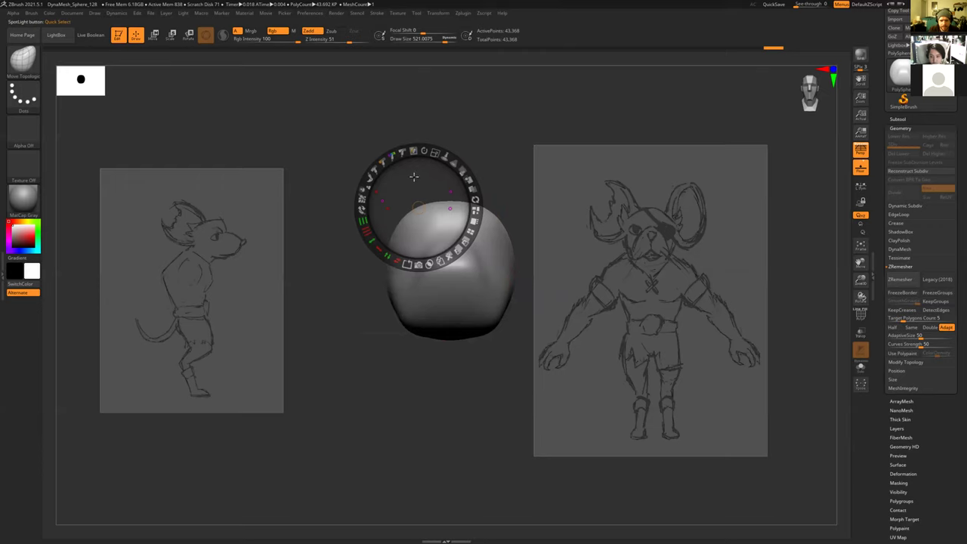
{"action": "mouse_move", "coordinate": [594, 240]}
{"action": "left_mouse_down"}
{"action": "mouse_move", "coordinate": [551, 227]}
{"action": "mouse_move", "coordinate": [375, 266]}
{"action": "left_mouse_up"}
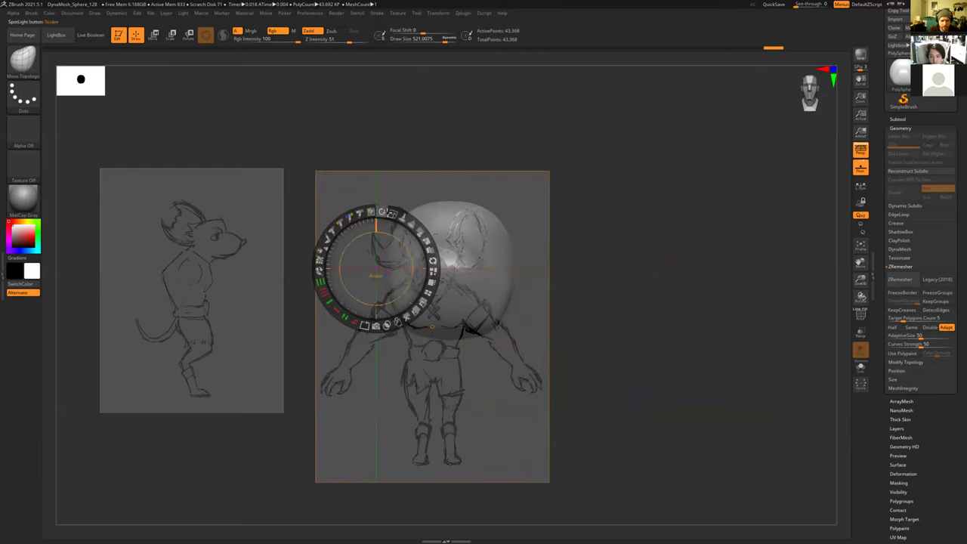
{"action": "mouse_move", "coordinate": [393, 213]}
{"action": "left_mouse_down"}
{"action": "mouse_move", "coordinate": [551, 227]}
{"action": "mouse_move", "coordinate": [511, 236]}
{"action": "left_mouse_up"}
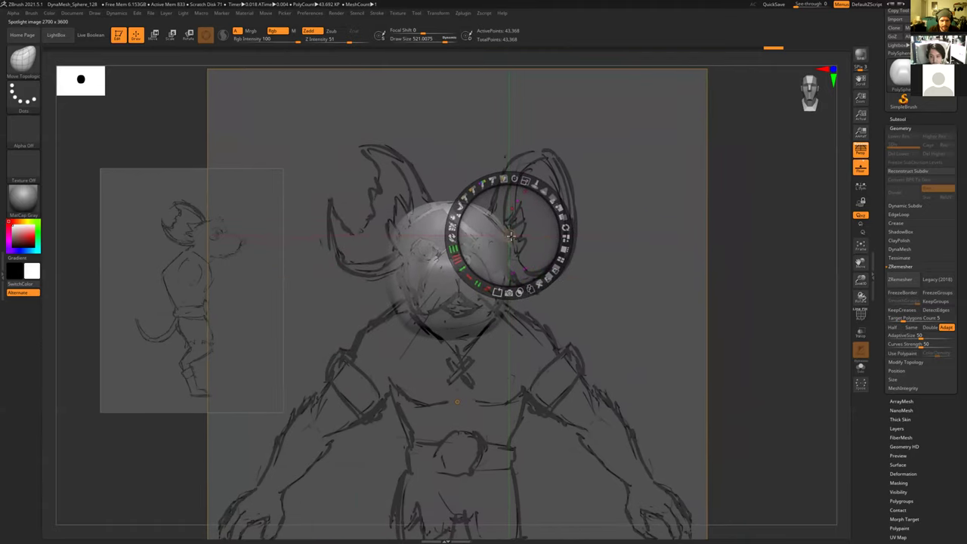
{"action": "key", "text": "z"}
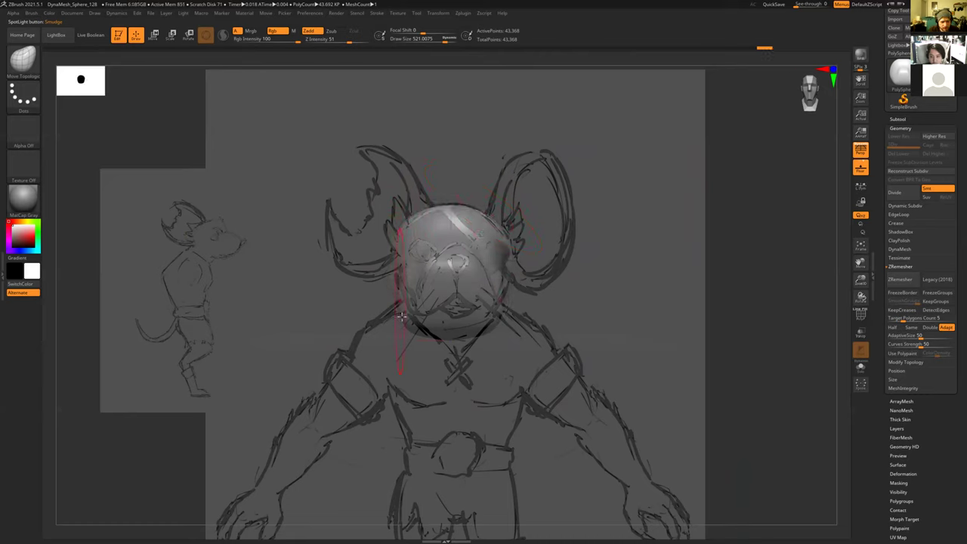
Step: Enlarge the draw size to about 649 and adjust the cheeks and jaw to the drawn head outline
{"action": "key", "text": "s"}
{"action": "left_click_drag", "start_coordinate": [424, 301], "coordinate": [428, 302]}
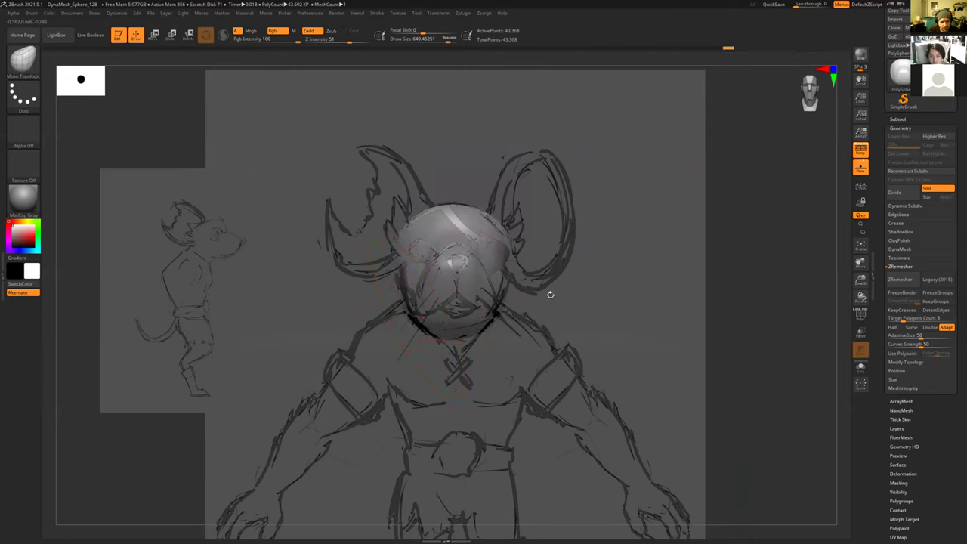
{"action": "mouse_move", "coordinate": [393, 277]}
{"action": "left_mouse_down"}
{"action": "mouse_move", "coordinate": [382, 283]}
{"action": "mouse_move", "coordinate": [404, 287]}
{"action": "left_mouse_up"}
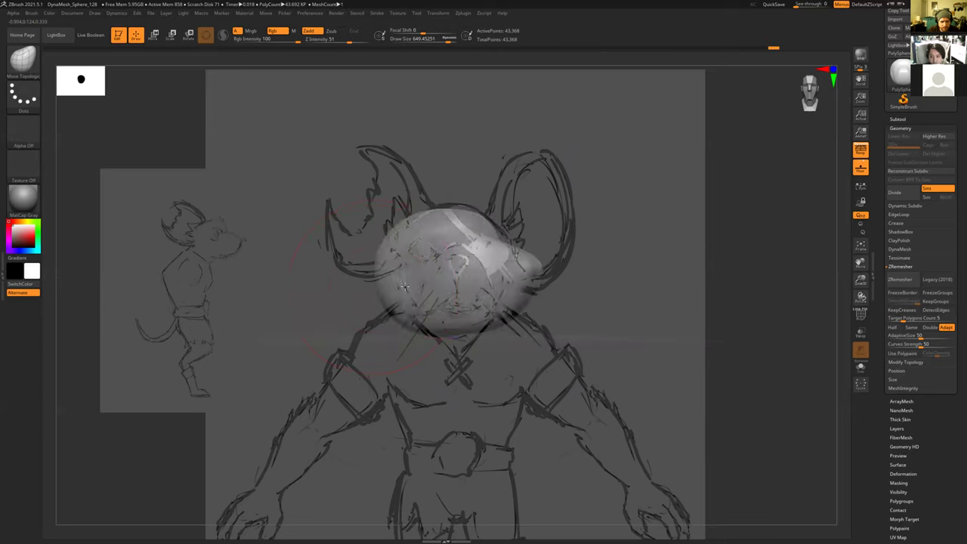
Step: Reduce the draw size to about 292 and refine the bridge of the snout in profile
{"action": "left_click_drag", "start_coordinate": [588, 181], "coordinate": [344, 157]}
{"action": "left_click_drag", "start_coordinate": [451, 159], "coordinate": [613, 151], "text": "alt"}
{"action": "key", "text": "s"}
{"action": "left_click_drag", "start_coordinate": [475, 223], "coordinate": [464, 222]}
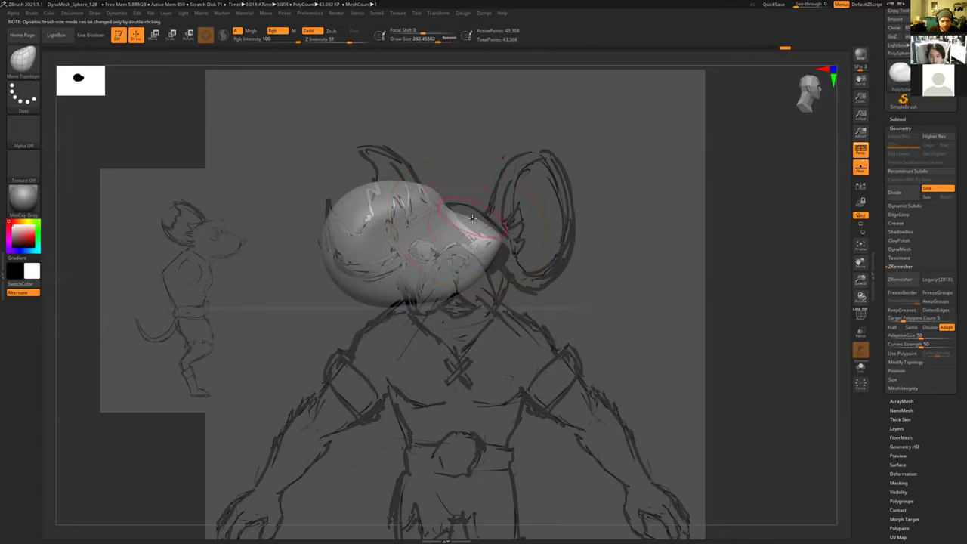
{"action": "left_click_drag", "start_coordinate": [589, 206], "coordinate": [521, 264]}
Step: Move the front reference drawing back beside the model and shrink it so the head is uncovered
{"action": "key", "text": "z"}
{"action": "left_click_drag", "start_coordinate": [606, 315], "coordinate": [781, 264]}
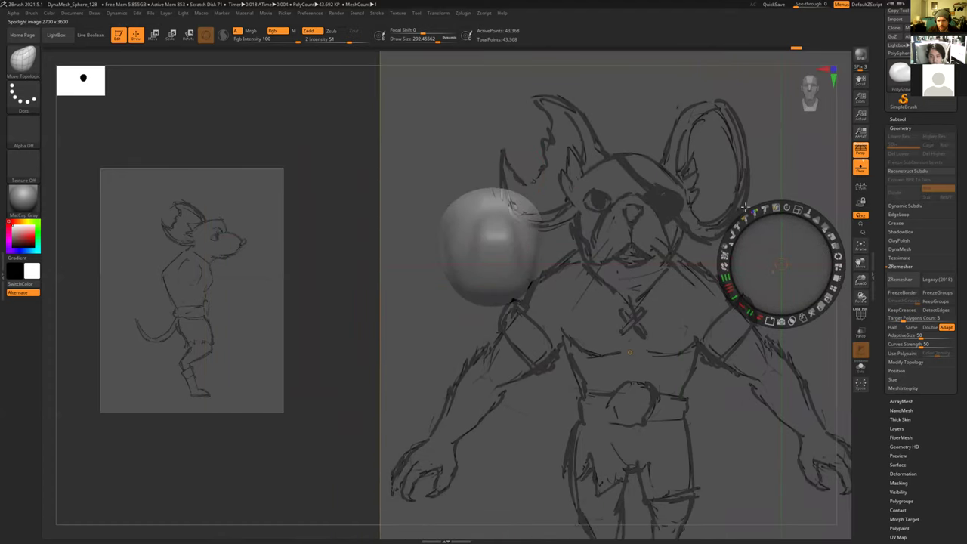
{"action": "left_click_drag", "start_coordinate": [796, 214], "coordinate": [756, 205]}
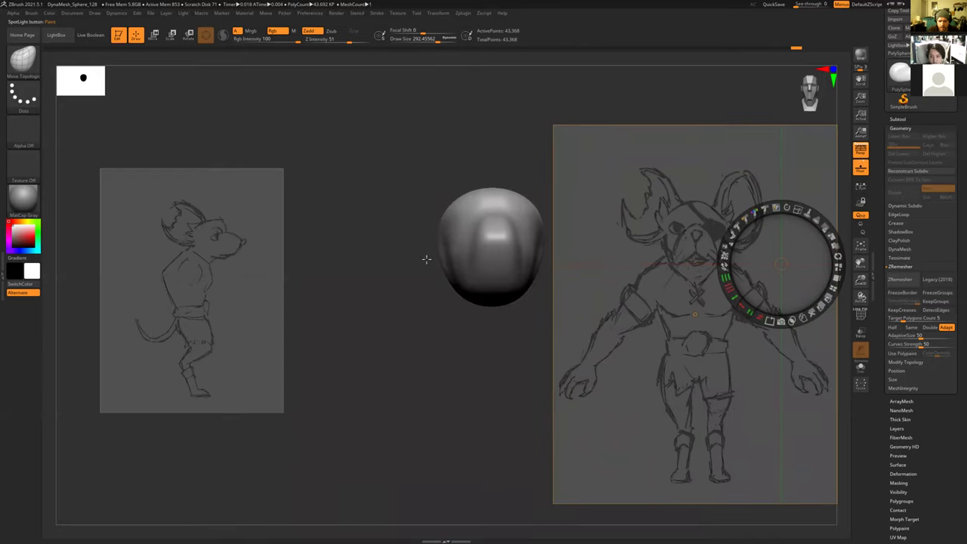
{"action": "left_click", "coordinate": [348, 278]}
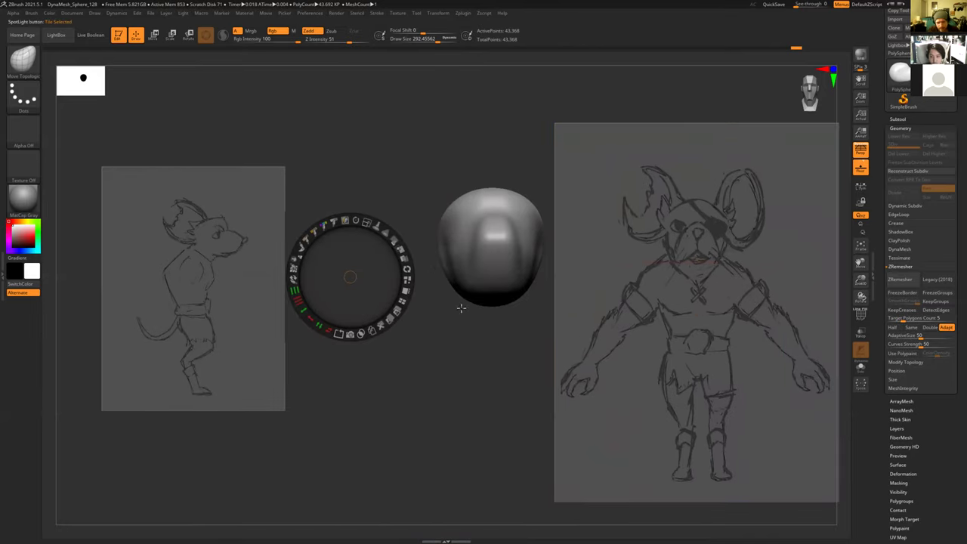
{"action": "key", "text": "z"}
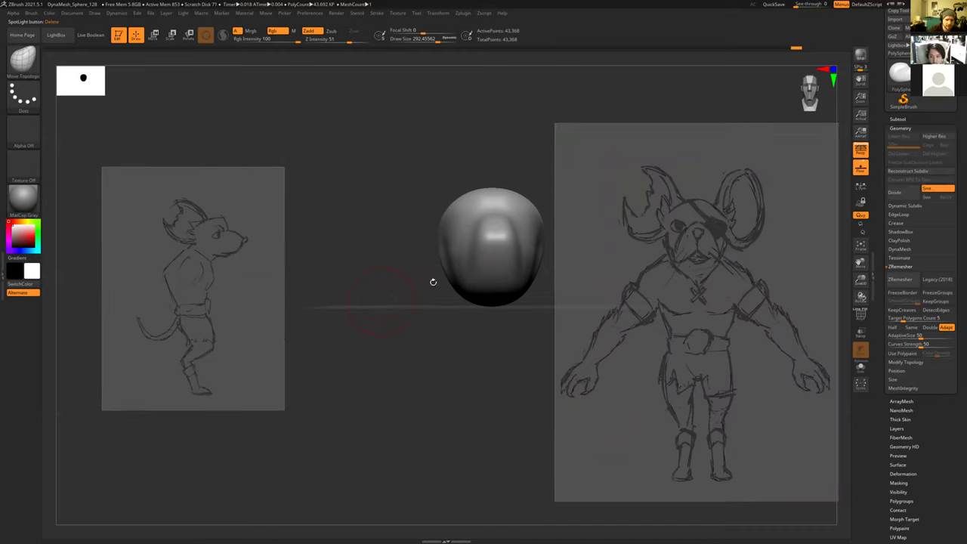
Step: Insert a sphere with the IMM Primitives brush below the back of the head as the base of the neck
{"action": "mouse_move", "coordinate": [423, 339]}
{"action": "left_mouse_down"}
{"action": "mouse_move", "coordinate": [460, 337]}
{"action": "mouse_move", "coordinate": [447, 303]}
{"action": "mouse_move", "coordinate": [423, 364]}
{"action": "left_mouse_up"}
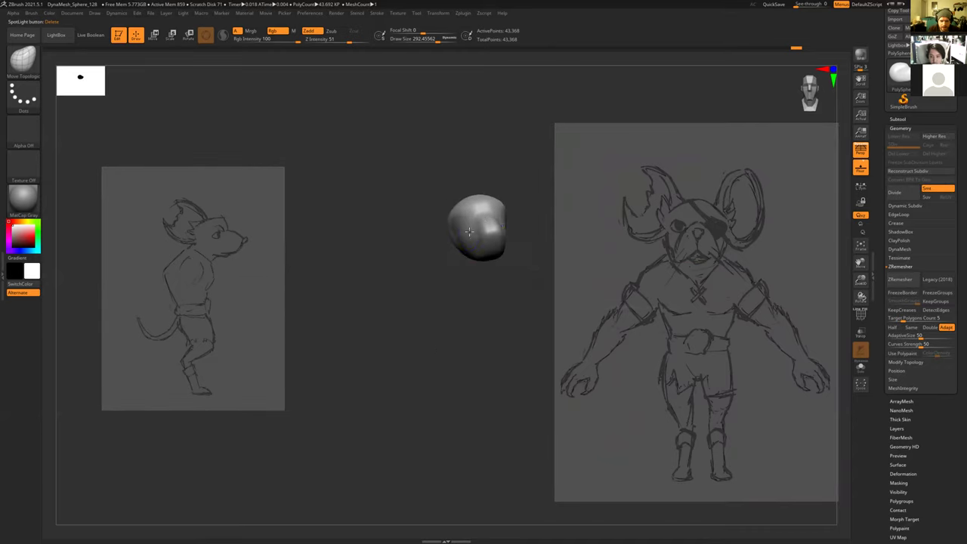
{"action": "left_click_drag", "start_coordinate": [465, 310], "coordinate": [270, 220]}
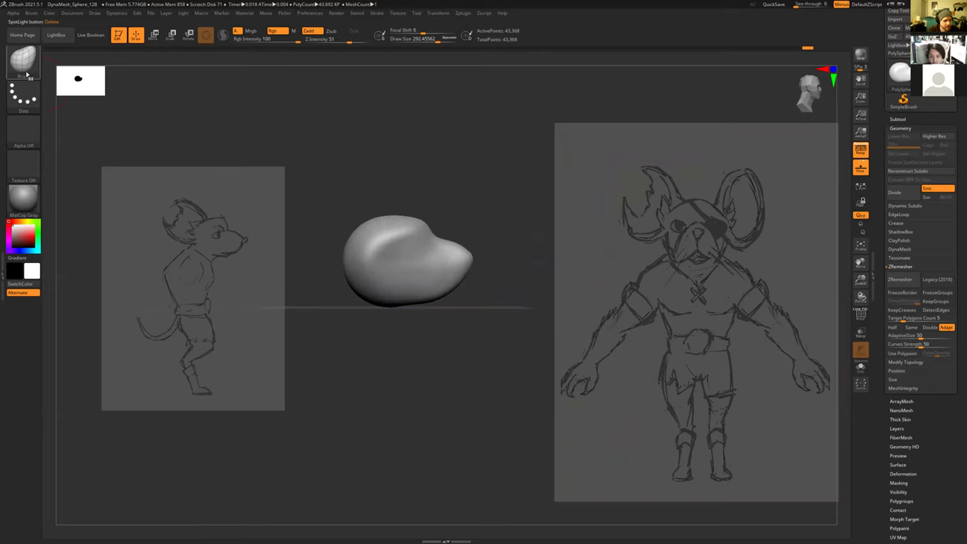
{"action": "left_click", "coordinate": [26, 67]}
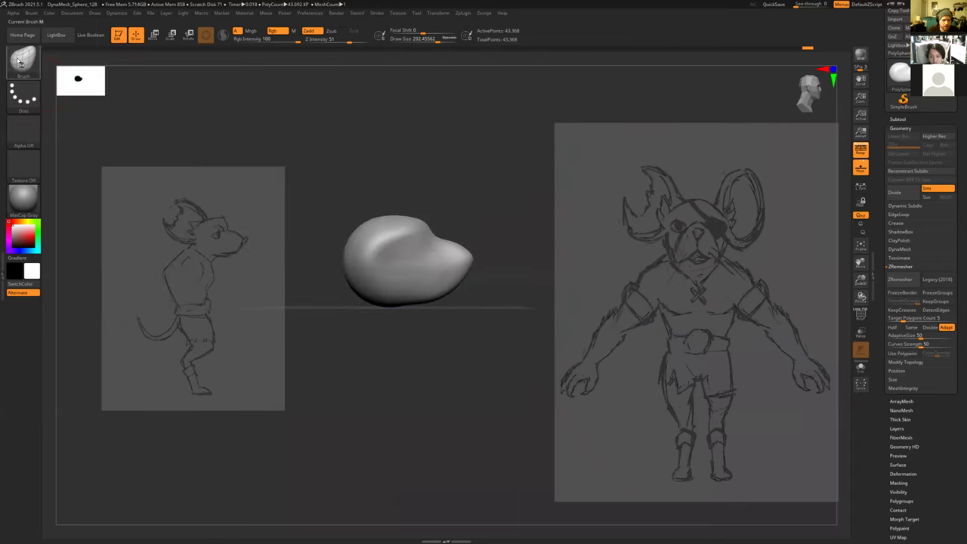
{"action": "left_click", "coordinate": [23, 60]}
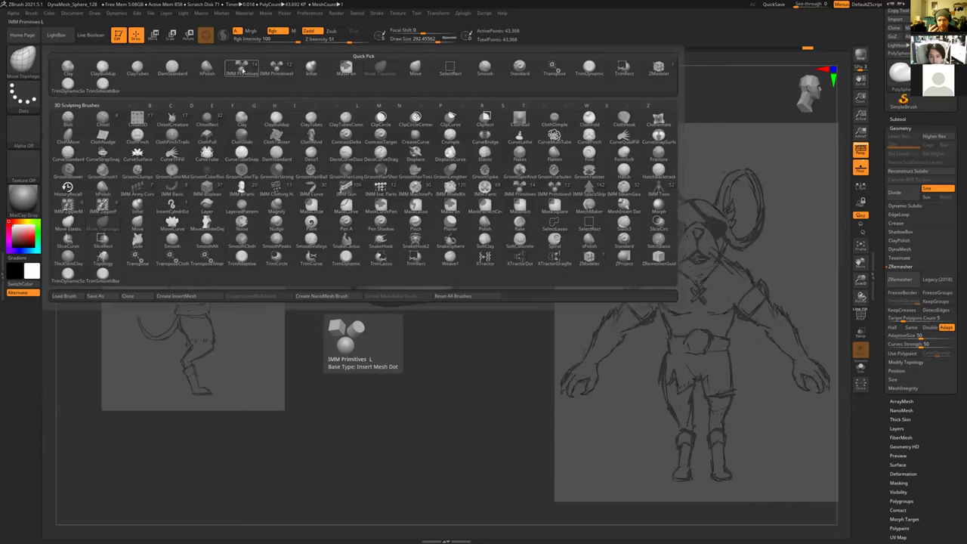
{"action": "left_click", "coordinate": [242, 71]}
{"action": "mouse_move", "coordinate": [319, 205]}
{"action": "left_mouse_down"}
{"action": "mouse_move", "coordinate": [341, 216]}
{"action": "mouse_move", "coordinate": [345, 194]}
{"action": "mouse_move", "coordinate": [413, 317]}
{"action": "left_mouse_up"}
{"action": "left_click_drag", "start_coordinate": [404, 276], "coordinate": [469, 194]}
{"action": "left_click_drag", "start_coordinate": [352, 160], "coordinate": [391, 232]}
Step: Stretch the inserted sphere into a neck using the Move Topological brush at a draw size of about 703
{"action": "key", "text": "b"}
{"action": "key", "text": "m"}
{"action": "key", "text": "t"}
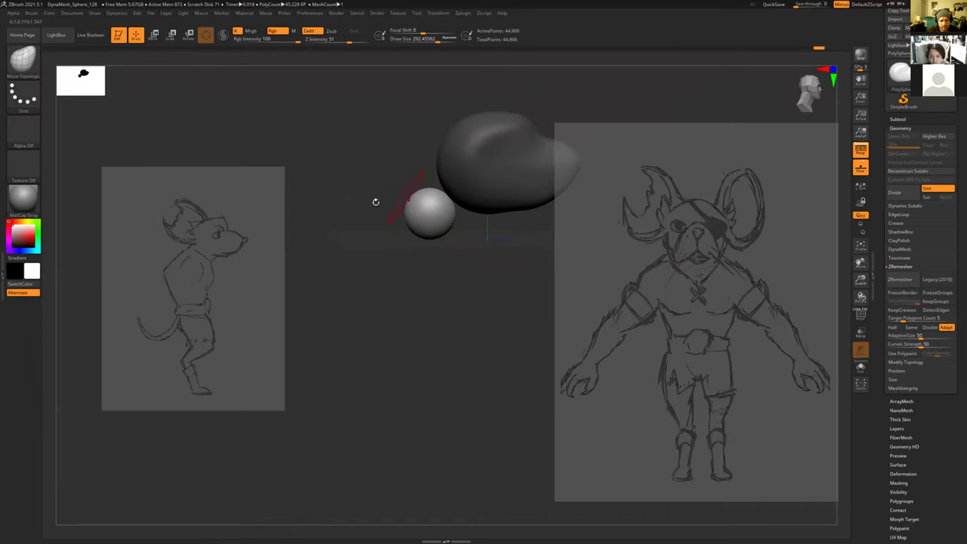
{"action": "mouse_move", "coordinate": [370, 323]}
{"action": "left_mouse_down"}
{"action": "mouse_move", "coordinate": [445, 237]}
{"action": "mouse_move", "coordinate": [438, 261]}
{"action": "mouse_move", "coordinate": [480, 269]}
{"action": "left_mouse_up"}
{"action": "key", "text": "s"}
{"action": "left_click_drag", "start_coordinate": [431, 245], "coordinate": [426, 231]}
{"action": "mouse_move", "coordinate": [416, 282]}
{"action": "left_mouse_down"}
{"action": "mouse_move", "coordinate": [465, 309]}
{"action": "mouse_move", "coordinate": [466, 319]}
{"action": "mouse_move", "coordinate": [418, 313]}
{"action": "mouse_move", "coordinate": [414, 305]}
{"action": "mouse_move", "coordinate": [454, 319]}
{"action": "mouse_move", "coordinate": [479, 307]}
{"action": "left_mouse_up"}
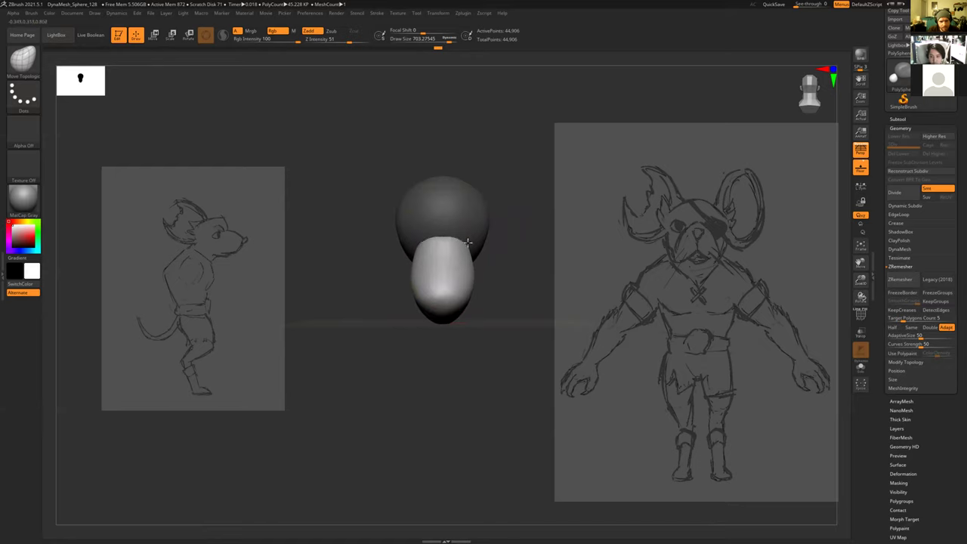
Step: Widen and smooth the lower end of the neck
{"action": "mouse_move", "coordinate": [465, 295]}
{"action": "left_mouse_down"}
{"action": "mouse_move", "coordinate": [476, 300]}
{"action": "mouse_move", "coordinate": [462, 326]}
{"action": "left_mouse_up"}
{"action": "left_click_drag", "start_coordinate": [480, 281], "coordinate": [494, 269], "text": "shift"}
{"action": "left_click_drag", "start_coordinate": [462, 364], "coordinate": [358, 352], "text": "alt"}
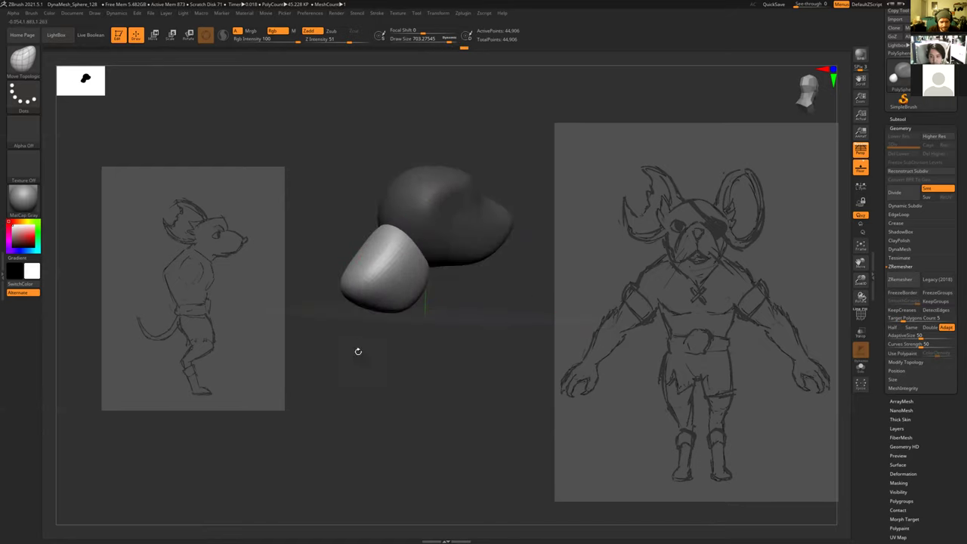
{"action": "right_click_drag", "start_coordinate": [360, 340], "coordinate": [363, 341]}
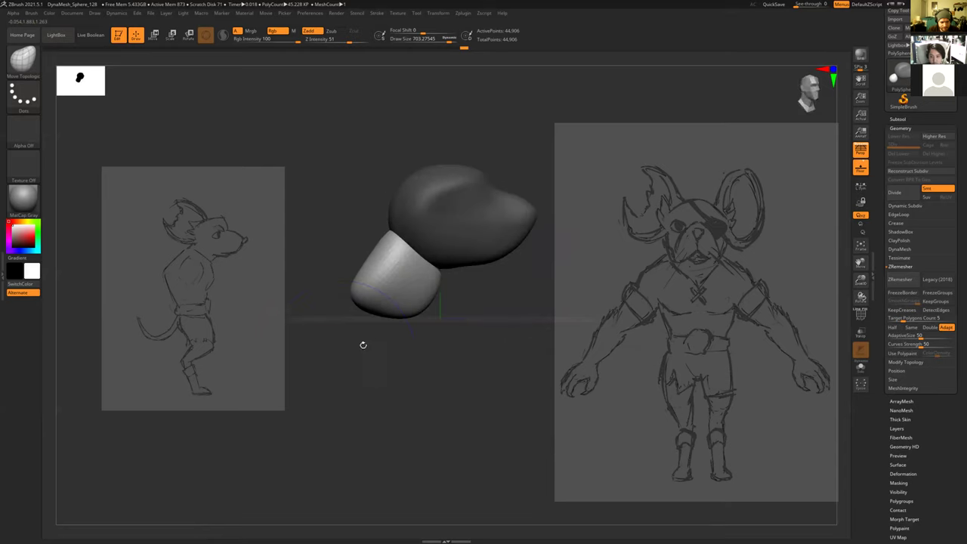
Step: Insert a sphere with the IMM Primitives brush below the lower end of the neck as the base of the torso
{"action": "left_click", "coordinate": [23, 64]}
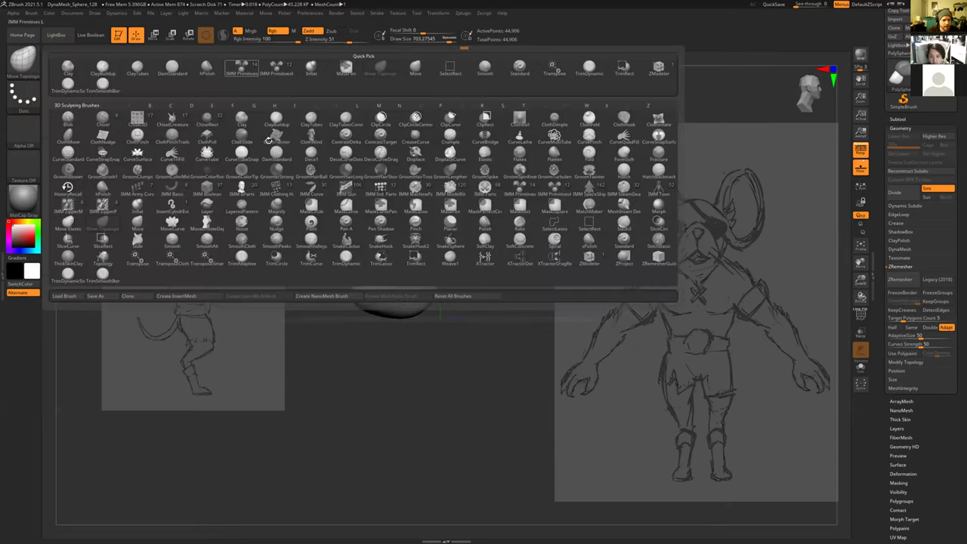
{"action": "mouse_move", "coordinate": [360, 354]}
{"action": "right_mouse_down"}
{"action": "mouse_move", "coordinate": [339, 282]}
{"action": "mouse_move", "coordinate": [383, 305]}
{"action": "right_mouse_up"}
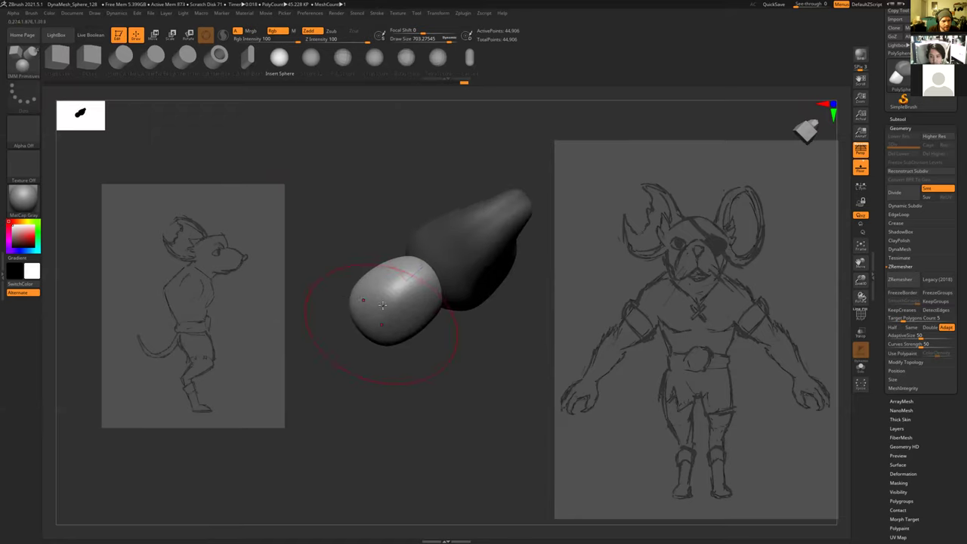
{"action": "mouse_move", "coordinate": [381, 302]}
{"action": "left_mouse_down"}
{"action": "mouse_move", "coordinate": [395, 285]}
{"action": "mouse_move", "coordinate": [394, 262]}
{"action": "left_mouse_up"}
{"action": "left_click_drag", "start_coordinate": [358, 205], "coordinate": [339, 297]}
{"action": "mouse_move", "coordinate": [323, 337]}
{"action": "left_mouse_down"}
{"action": "mouse_move", "coordinate": [337, 337]}
{"action": "mouse_move", "coordinate": [320, 338]}
{"action": "left_mouse_up"}
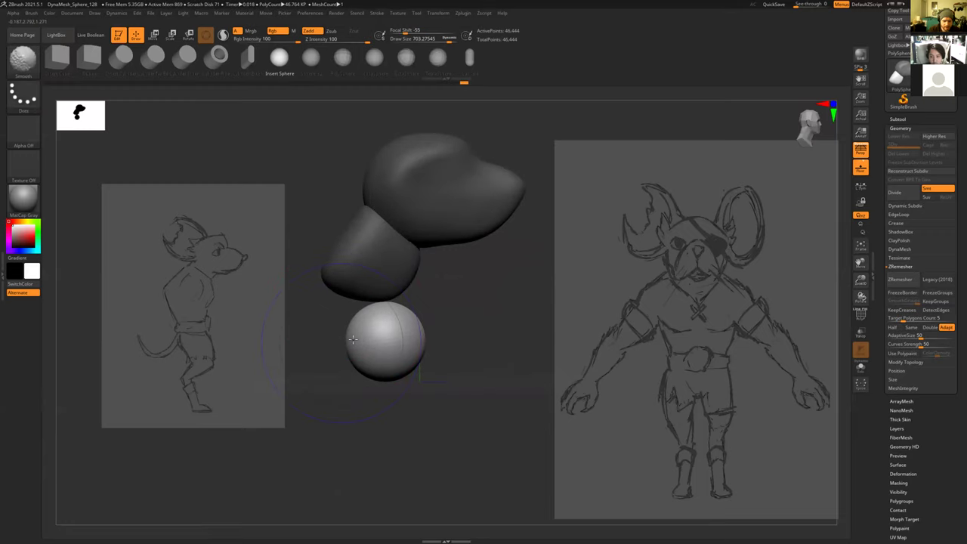
Step: Stretch the inserted sphere into a tapered torso using the Move Topological brush at a draw size of 1000
{"action": "key", "text": "b"}
{"action": "key", "text": "m"}
{"action": "key", "text": "t"}
{"action": "key", "text": "s"}
{"action": "mouse_move", "coordinate": [385, 286]}
{"action": "left_mouse_down"}
{"action": "mouse_move", "coordinate": [374, 291]}
{"action": "mouse_move", "coordinate": [333, 257]}
{"action": "left_mouse_up"}
{"action": "left_click_drag", "start_coordinate": [374, 357], "coordinate": [377, 375]}
{"action": "mouse_move", "coordinate": [386, 282]}
{"action": "left_mouse_down"}
{"action": "mouse_move", "coordinate": [395, 330]}
{"action": "mouse_move", "coordinate": [339, 294]}
{"action": "mouse_move", "coordinate": [393, 278]}
{"action": "left_mouse_up"}
{"action": "mouse_move", "coordinate": [394, 276]}
{"action": "left_mouse_down"}
{"action": "mouse_move", "coordinate": [356, 273]}
{"action": "mouse_move", "coordinate": [380, 255]}
{"action": "mouse_move", "coordinate": [364, 325]}
{"action": "mouse_move", "coordinate": [371, 344]}
{"action": "left_mouse_up"}
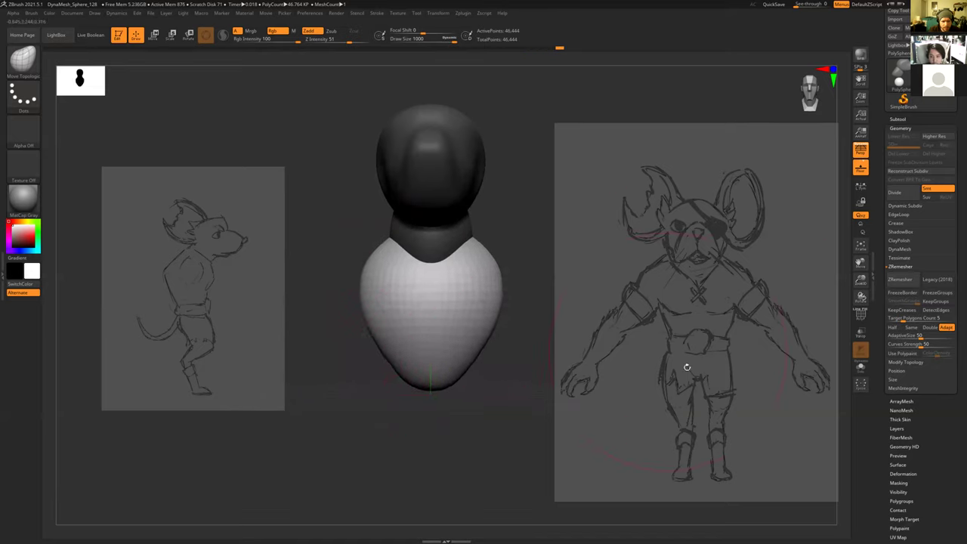
Step: Shape the torso's side profile, pushing the chest and belly forward and shifting the lower end to follow the side reference
{"action": "left_click_drag", "start_coordinate": [498, 370], "coordinate": [503, 301]}
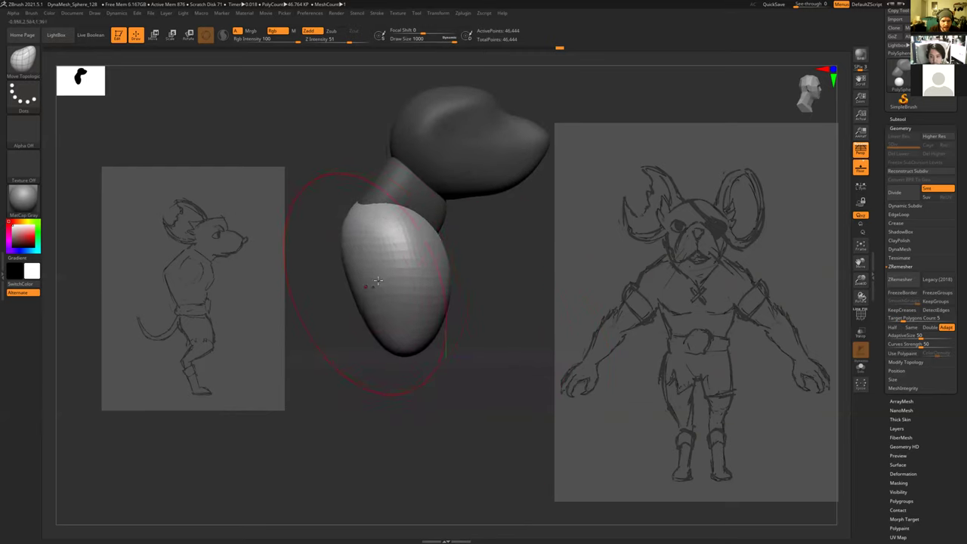
{"action": "mouse_move", "coordinate": [377, 311]}
{"action": "left_mouse_down"}
{"action": "mouse_move", "coordinate": [411, 341]}
{"action": "mouse_move", "coordinate": [411, 355]}
{"action": "left_mouse_up"}
{"action": "left_click_drag", "start_coordinate": [345, 355], "coordinate": [337, 353]}
{"action": "key", "text": "ctrl+z"}
{"action": "key", "text": "ctrl+shift+z"}
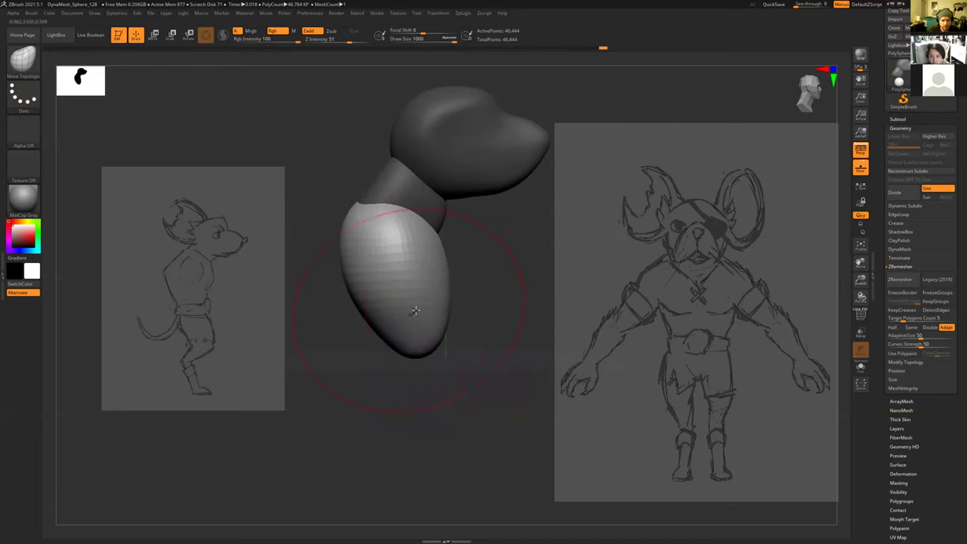
{"action": "left_click_drag", "start_coordinate": [444, 278], "coordinate": [441, 290]}
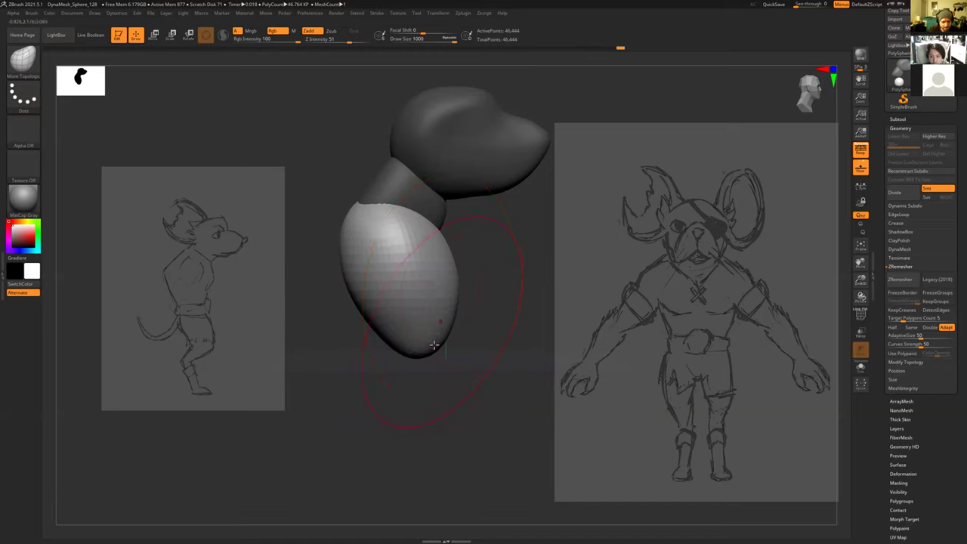
{"action": "left_click_drag", "start_coordinate": [422, 346], "coordinate": [419, 343]}
Step: Broaden the upper torso at the shoulders and smooth its surface
{"action": "left_click_drag", "start_coordinate": [484, 358], "coordinate": [412, 333]}
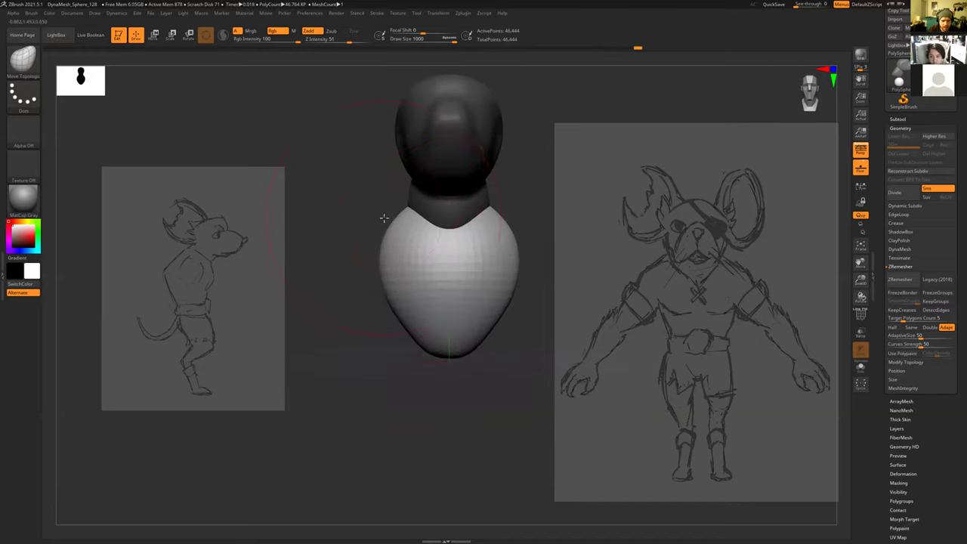
{"action": "left_click_drag", "start_coordinate": [390, 212], "coordinate": [371, 202]}
{"action": "mouse_move", "coordinate": [370, 201]}
{"action": "right_mouse_down"}
{"action": "mouse_move", "coordinate": [458, 264]}
{"action": "mouse_move", "coordinate": [390, 288]}
{"action": "right_mouse_up"}
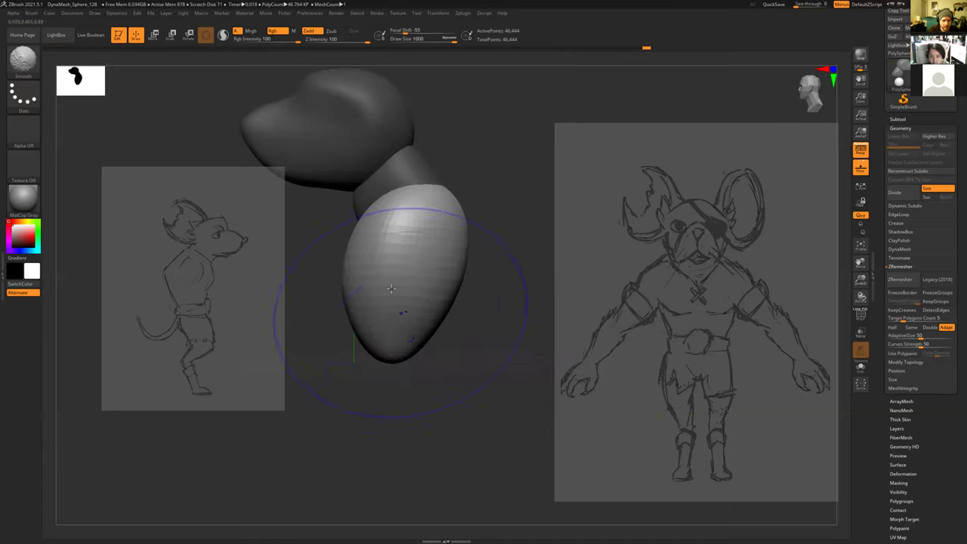
{"action": "left_click_drag", "start_coordinate": [363, 395], "coordinate": [405, 378]}
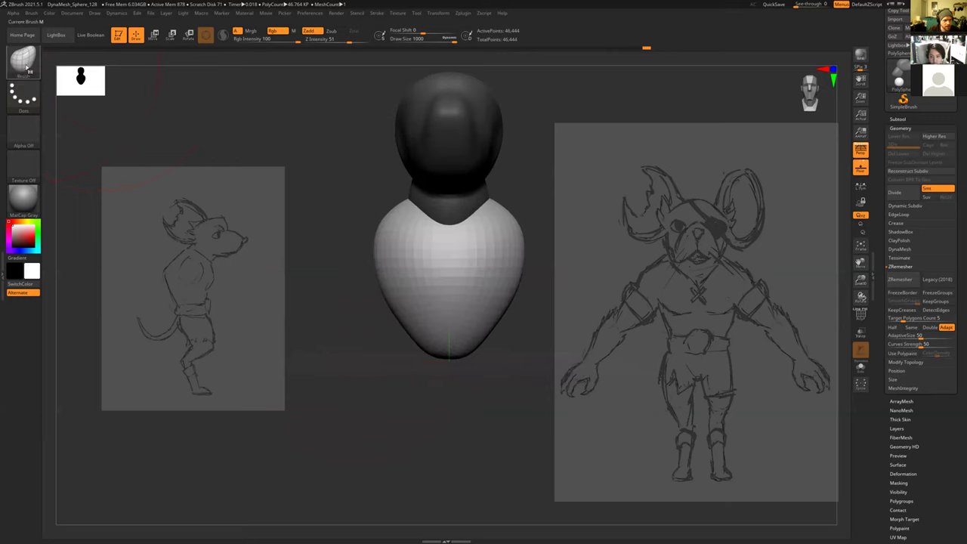
Step: Insert a sphere with the IMM Primitives brush at the lower tip of the torso as the base of the pelvis
{"action": "left_click", "coordinate": [27, 68]}
{"action": "left_click", "coordinate": [241, 69]}
{"action": "left_click_drag", "start_coordinate": [350, 349], "coordinate": [343, 243]}
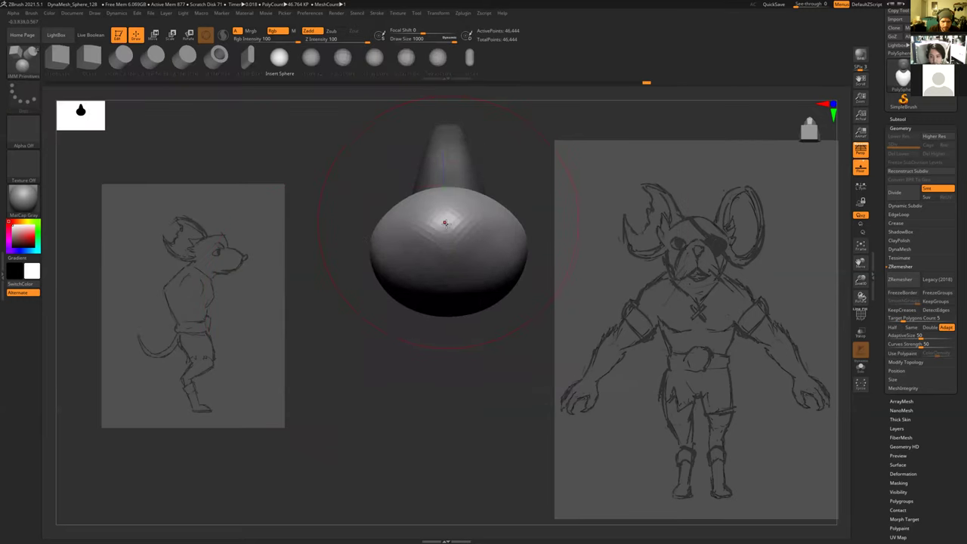
{"action": "left_click_drag", "start_coordinate": [460, 217], "coordinate": [485, 224]}
{"action": "left_click_drag", "start_coordinate": [347, 168], "coordinate": [403, 294]}
Step: Stretch the inserted sphere backward and downward into a pelvis with the Move Topological brush
{"action": "key", "text": "b"}
{"action": "key", "text": "m"}
{"action": "key", "text": "t"}
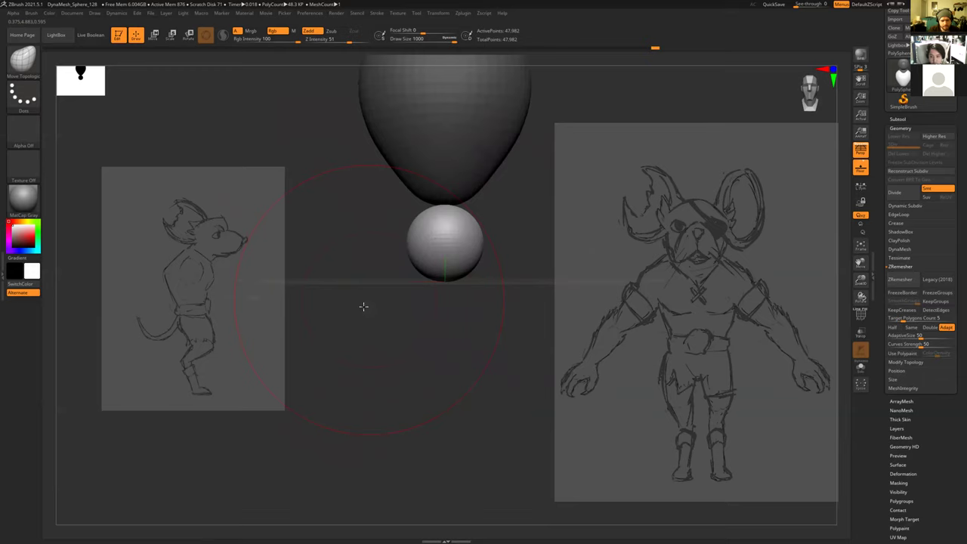
{"action": "right_click_drag", "start_coordinate": [364, 306], "coordinate": [422, 310]}
{"action": "mouse_move", "coordinate": [425, 286]}
{"action": "left_mouse_down"}
{"action": "mouse_move", "coordinate": [411, 263]}
{"action": "mouse_move", "coordinate": [394, 278]}
{"action": "left_mouse_up"}
{"action": "right_click_drag", "start_coordinate": [364, 330], "coordinate": [414, 332]}
{"action": "mouse_move", "coordinate": [375, 289]}
{"action": "left_mouse_down"}
{"action": "mouse_move", "coordinate": [349, 312]}
{"action": "mouse_move", "coordinate": [348, 385]}
{"action": "left_mouse_up"}
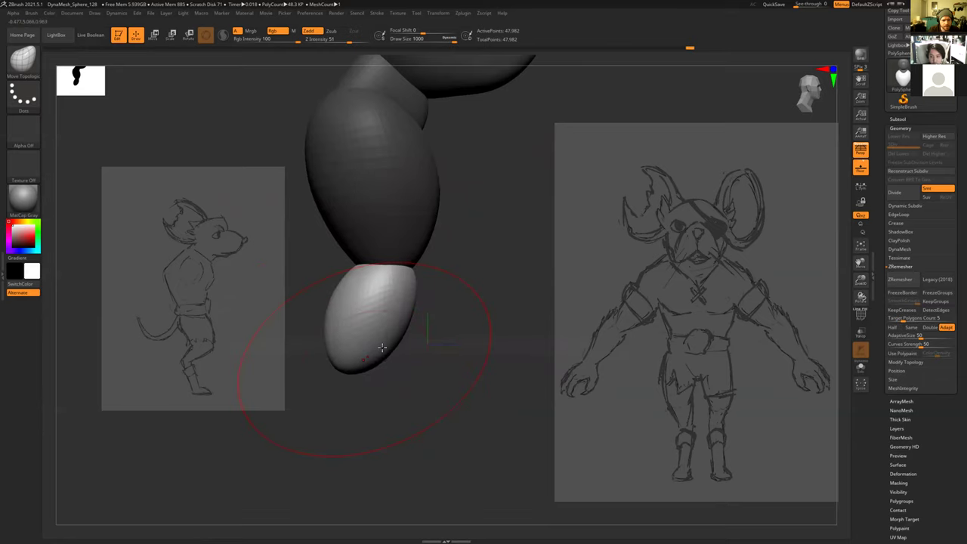
Step: Pull the top of the pelvis up around the torso's lower end and widen it to form the waist
{"action": "left_click_drag", "start_coordinate": [349, 340], "coordinate": [362, 331]}
{"action": "mouse_move", "coordinate": [352, 274]}
{"action": "left_mouse_down"}
{"action": "mouse_move", "coordinate": [346, 261]}
{"action": "mouse_move", "coordinate": [411, 263]}
{"action": "mouse_move", "coordinate": [335, 258]}
{"action": "left_mouse_up"}
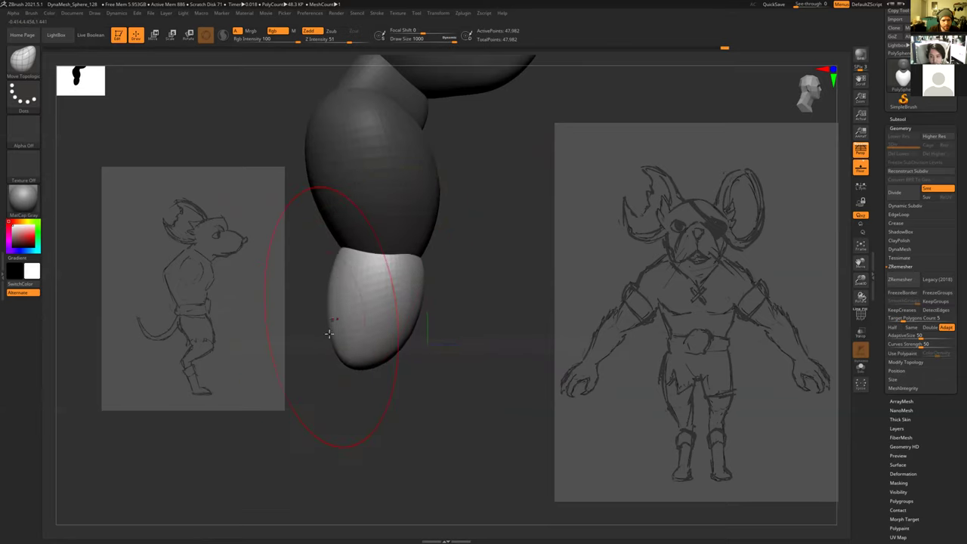
{"action": "mouse_move", "coordinate": [438, 353]}
{"action": "left_mouse_down", "text": "shift"}
{"action": "mouse_move", "coordinate": [408, 346]}
{"action": "mouse_move", "coordinate": [408, 313]}
{"action": "left_mouse_up", "text": "shift"}
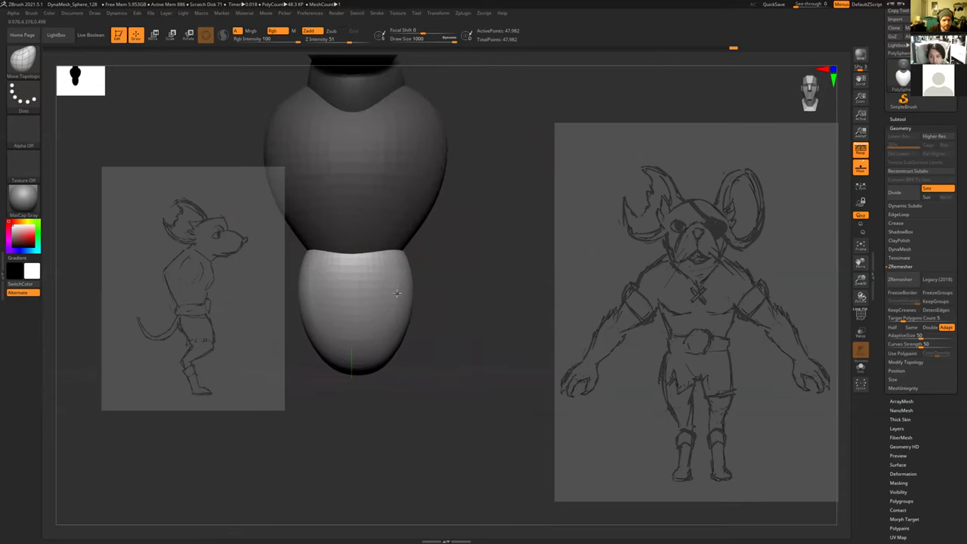
{"action": "left_click_drag", "start_coordinate": [404, 262], "coordinate": [404, 260]}
Step: Shorten and round the lower end of the pelvis with the Move Topological brush
{"action": "mouse_move", "coordinate": [401, 321]}
{"action": "left_mouse_down"}
{"action": "mouse_move", "coordinate": [492, 330]}
{"action": "mouse_move", "coordinate": [477, 343]}
{"action": "mouse_move", "coordinate": [468, 332]}
{"action": "mouse_move", "coordinate": [440, 346]}
{"action": "mouse_move", "coordinate": [483, 357]}
{"action": "left_mouse_up"}
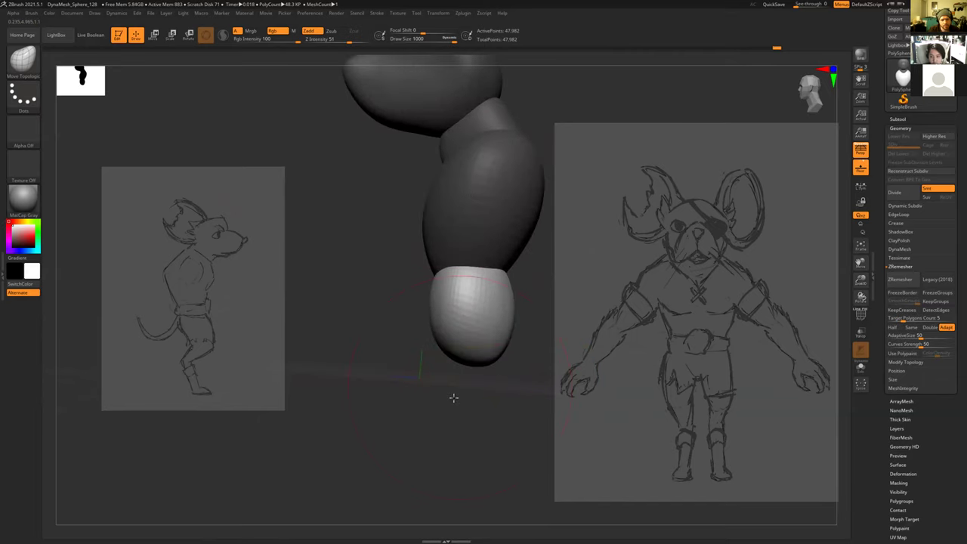
{"action": "left_click_drag", "start_coordinate": [453, 398], "coordinate": [449, 325], "text": "shift"}
{"action": "key", "text": "b"}
{"action": "key", "text": "m"}
{"action": "key", "text": "t"}
{"action": "mouse_move", "coordinate": [382, 360]}
{"action": "left_mouse_down"}
{"action": "mouse_move", "coordinate": [448, 390]}
{"action": "mouse_move", "coordinate": [319, 351]}
{"action": "mouse_move", "coordinate": [351, 317]}
{"action": "left_mouse_up"}
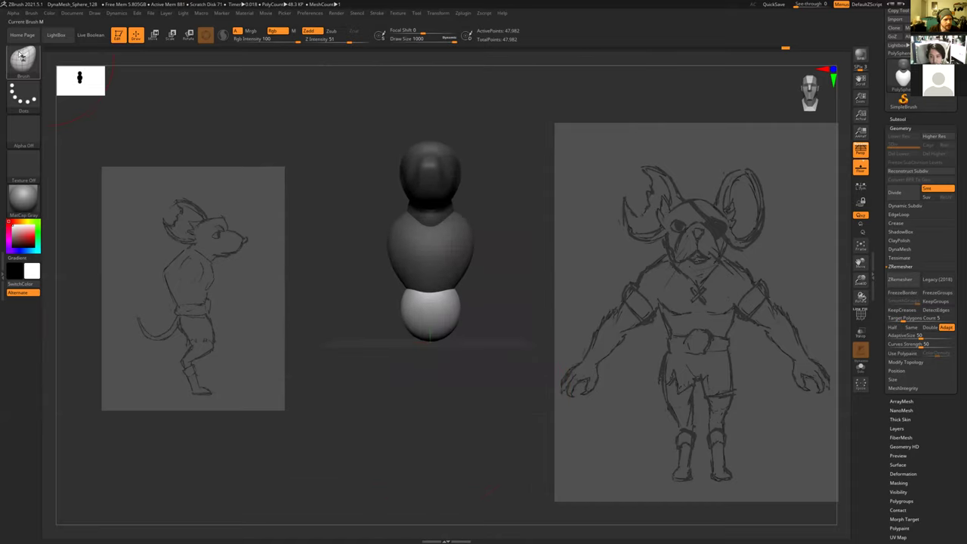
Step: Insert mirrored spheres with the IMM Primitives brush at both sides of the upper torso as shoulder bases
{"action": "left_click", "coordinate": [24, 59]}
{"action": "left_click", "coordinate": [243, 68]}
{"action": "mouse_move", "coordinate": [386, 261]}
{"action": "left_mouse_down"}
{"action": "mouse_move", "coordinate": [385, 247]}
{"action": "mouse_move", "coordinate": [347, 215]}
{"action": "mouse_move", "coordinate": [403, 277]}
{"action": "mouse_move", "coordinate": [527, 295]}
{"action": "mouse_move", "coordinate": [461, 314]}
{"action": "mouse_move", "coordinate": [492, 379]}
{"action": "left_mouse_up"}
Step: Stretch the mirrored shoulder spheres into elongated deltoids with the Move Topological brush
{"action": "key", "text": "b"}
{"action": "key", "text": "m"}
{"action": "key", "text": "t"}
{"action": "left_click_drag", "start_coordinate": [520, 341], "coordinate": [527, 389], "text": "alt"}
{"action": "left_click_drag", "start_coordinate": [442, 274], "coordinate": [355, 253]}
{"action": "left_click_drag", "start_coordinate": [465, 225], "coordinate": [362, 246]}
Step: Refine the deltoids' tilt and thickness so they slope outward and down from the neck
{"action": "mouse_move", "coordinate": [366, 287]}
{"action": "left_mouse_down"}
{"action": "mouse_move", "coordinate": [373, 325]}
{"action": "mouse_move", "coordinate": [443, 256]}
{"action": "mouse_move", "coordinate": [423, 254]}
{"action": "left_mouse_up"}
{"action": "mouse_move", "coordinate": [397, 310]}
{"action": "left_mouse_down"}
{"action": "mouse_move", "coordinate": [413, 301]}
{"action": "mouse_move", "coordinate": [434, 324]}
{"action": "mouse_move", "coordinate": [404, 326]}
{"action": "left_mouse_up"}
{"action": "mouse_move", "coordinate": [439, 284]}
{"action": "left_mouse_down"}
{"action": "mouse_move", "coordinate": [429, 283]}
{"action": "mouse_move", "coordinate": [456, 280]}
{"action": "left_mouse_up"}
{"action": "mouse_move", "coordinate": [392, 271]}
{"action": "left_mouse_down"}
{"action": "mouse_move", "coordinate": [400, 268]}
{"action": "mouse_move", "coordinate": [386, 297]}
{"action": "mouse_move", "coordinate": [367, 263]}
{"action": "mouse_move", "coordinate": [403, 278]}
{"action": "mouse_move", "coordinate": [394, 293]}
{"action": "left_mouse_up"}
{"action": "left_click_drag", "start_coordinate": [439, 371], "coordinate": [319, 326]}
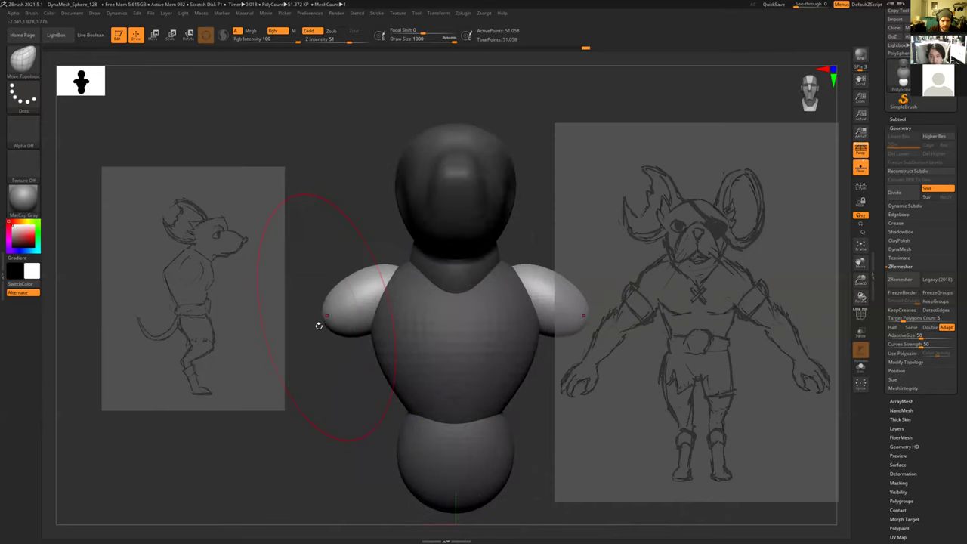
{"action": "mouse_move", "coordinate": [335, 268]}
{"action": "left_mouse_down"}
{"action": "mouse_move", "coordinate": [385, 281]}
{"action": "mouse_move", "coordinate": [443, 360]}
{"action": "mouse_move", "coordinate": [494, 262]}
{"action": "mouse_move", "coordinate": [471, 272]}
{"action": "mouse_move", "coordinate": [218, 170]}
{"action": "left_mouse_up"}
Step: Insert mirrored spheres with the IMM Primitives brush below the deltoids as the bases of the upper arms
{"action": "left_click", "coordinate": [23, 61]}
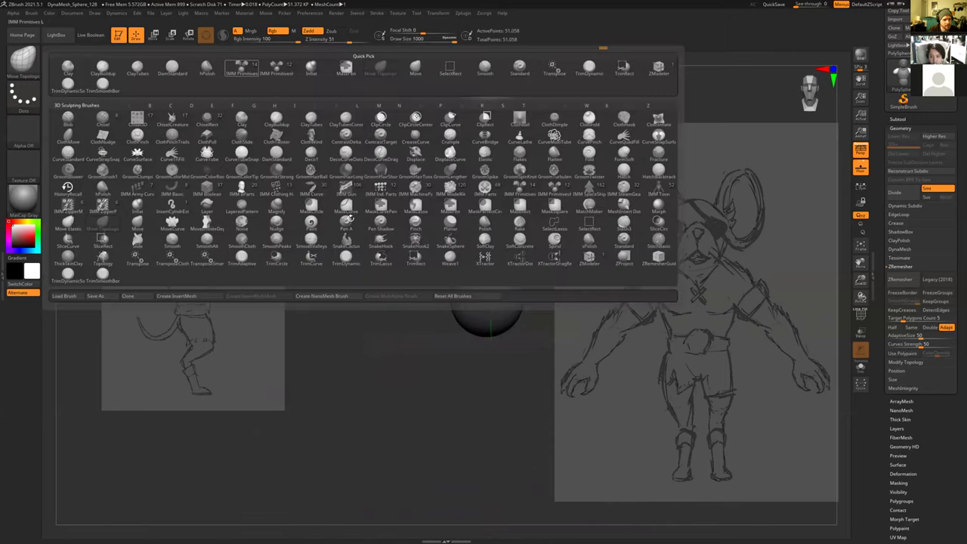
{"action": "left_click", "coordinate": [241, 69]}
{"action": "mouse_move", "coordinate": [388, 255]}
{"action": "left_mouse_down"}
{"action": "mouse_move", "coordinate": [410, 243]}
{"action": "mouse_move", "coordinate": [404, 286]}
{"action": "left_mouse_up"}
Step: Stretch the mirrored spheres into upper arms with the Move Topological brush and adjust their side profile
{"action": "key", "text": "b"}
{"action": "key", "text": "m"}
{"action": "key", "text": "t"}
{"action": "mouse_move", "coordinate": [358, 339]}
{"action": "left_mouse_down"}
{"action": "mouse_move", "coordinate": [364, 266]}
{"action": "mouse_move", "coordinate": [384, 270]}
{"action": "left_mouse_up"}
{"action": "left_click_drag", "start_coordinate": [408, 233], "coordinate": [436, 214]}
{"action": "mouse_move", "coordinate": [414, 249]}
{"action": "left_mouse_down"}
{"action": "mouse_move", "coordinate": [433, 228]}
{"action": "mouse_move", "coordinate": [394, 226]}
{"action": "mouse_move", "coordinate": [413, 252]}
{"action": "mouse_move", "coordinate": [356, 300]}
{"action": "mouse_move", "coordinate": [408, 326]}
{"action": "mouse_move", "coordinate": [349, 265]}
{"action": "mouse_move", "coordinate": [359, 298]}
{"action": "mouse_move", "coordinate": [395, 250]}
{"action": "left_mouse_up"}
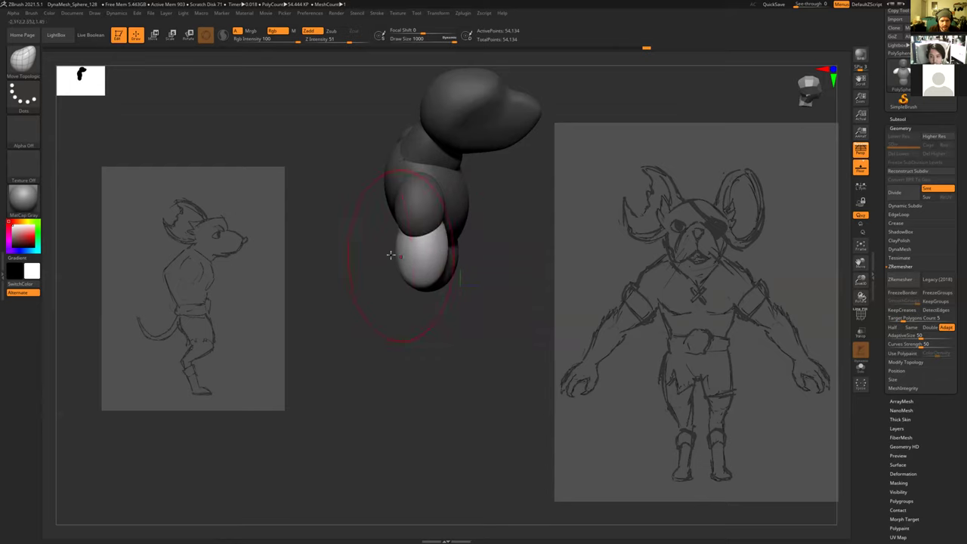
{"action": "key", "text": "shift"}
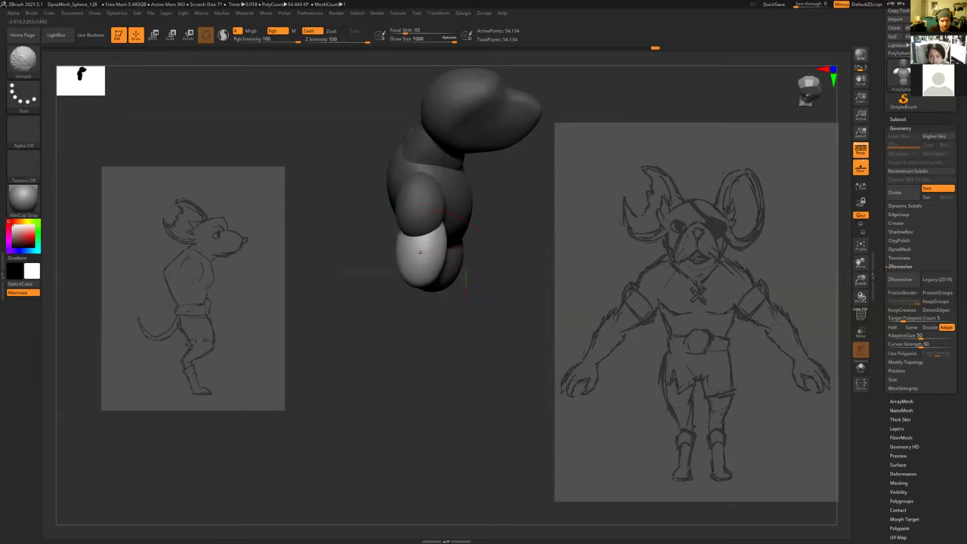
Step: Adjust the lower ends of the upper arms in front view to set their length and outward slope
{"action": "key", "text": "b"}
{"action": "key", "text": "m"}
{"action": "key", "text": "t"}
{"action": "left_click_drag", "start_coordinate": [471, 270], "coordinate": [432, 276], "text": "shift"}
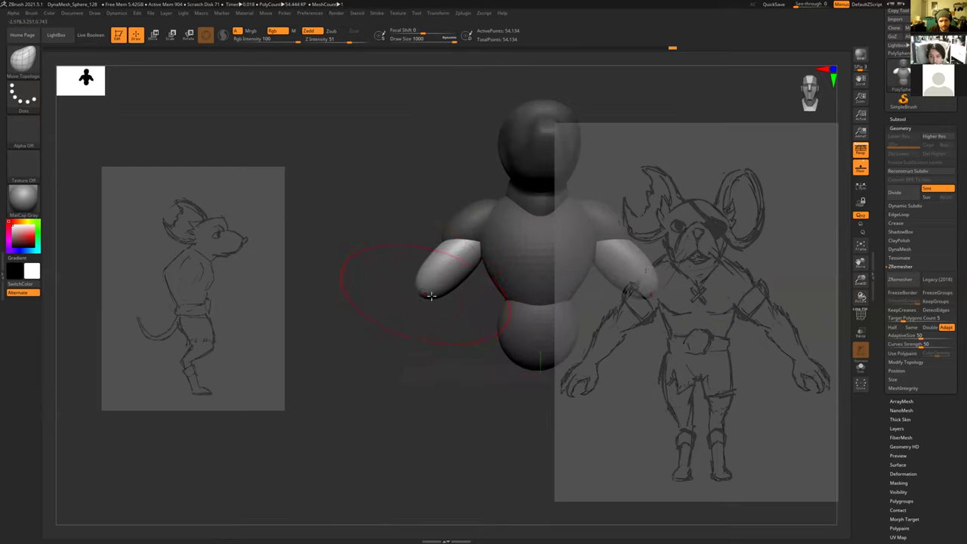
{"action": "left_click_drag", "start_coordinate": [434, 296], "coordinate": [436, 297], "text": "shift"}
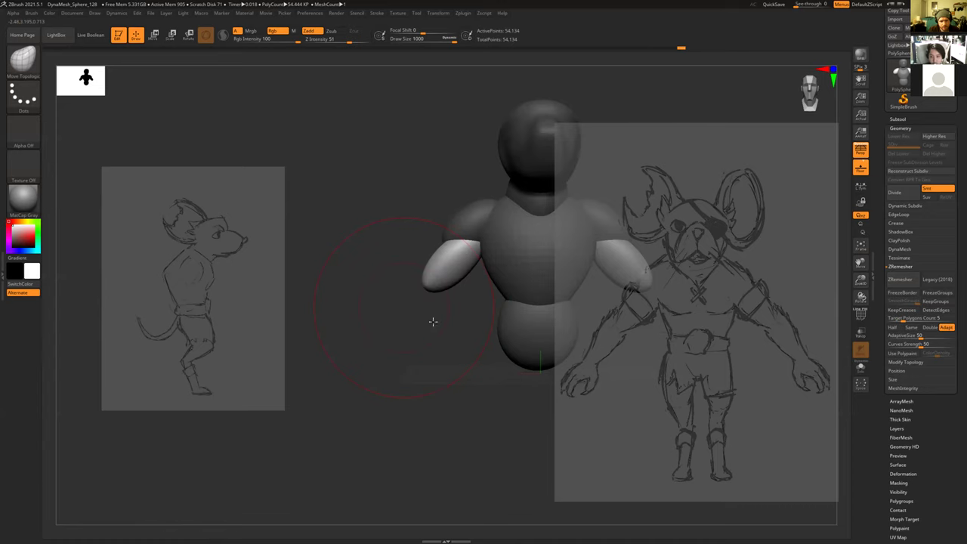
{"action": "left_click_drag", "start_coordinate": [431, 322], "coordinate": [446, 322], "text": "shift"}
{"action": "left_click_drag", "start_coordinate": [446, 274], "coordinate": [261, 250], "text": "shift"}
Step: Insert mirrored spheres with the IMM Primitives brush at the lower ends of the upper arms as forearm bases
{"action": "key", "text": "b"}
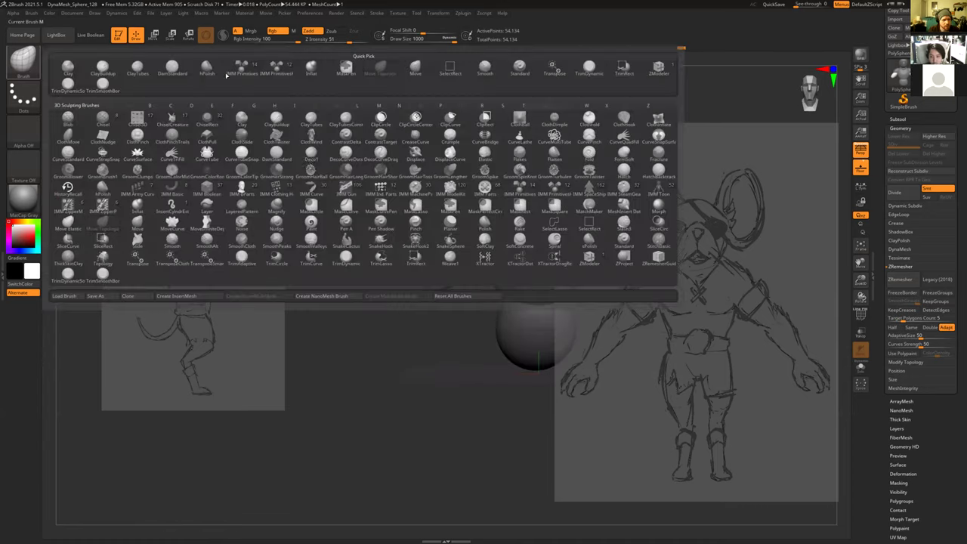
{"action": "left_click", "coordinate": [240, 68]}
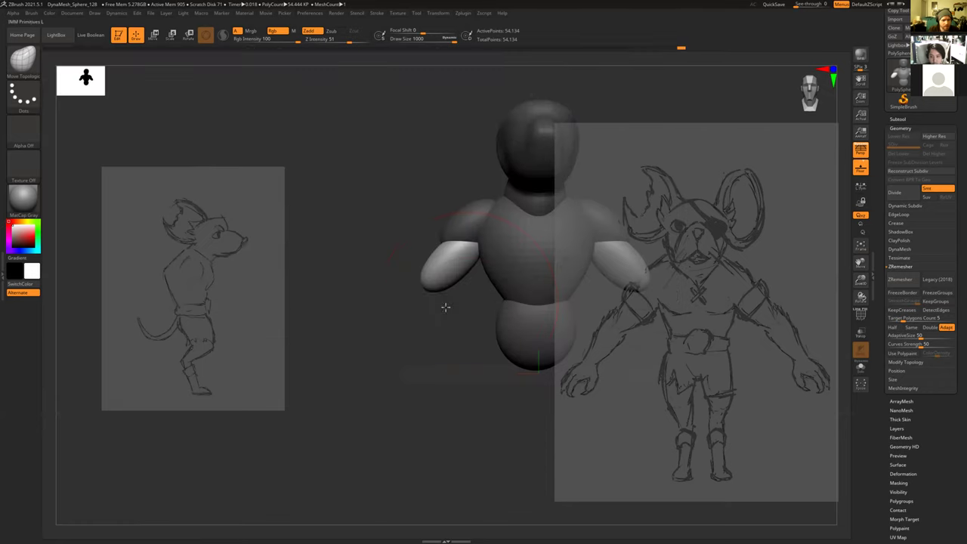
{"action": "left_click_drag", "start_coordinate": [416, 328], "coordinate": [380, 279]}
{"action": "left_click_drag", "start_coordinate": [340, 355], "coordinate": [399, 381], "text": "shift"}
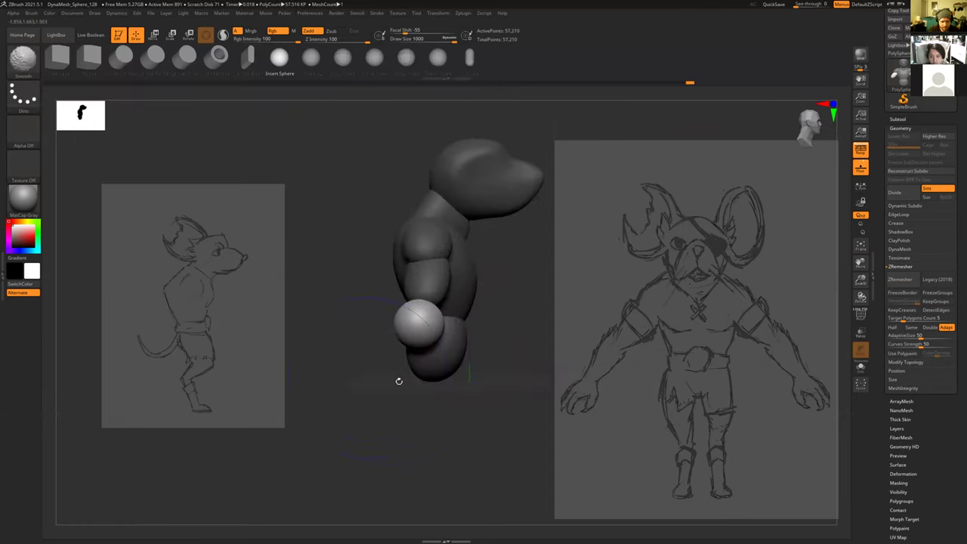
Step: Stretch the mirrored spheres into forearms using the Move Topological brush, reducing the draw size to about 464
{"action": "key", "text": "b"}
{"action": "key", "text": "m"}
{"action": "key", "text": "t"}
{"action": "mouse_move", "coordinate": [339, 291]}
{"action": "left_mouse_down"}
{"action": "mouse_move", "coordinate": [302, 283]}
{"action": "mouse_move", "coordinate": [334, 302]}
{"action": "left_mouse_up"}
{"action": "key", "text": "s"}
{"action": "left_click_drag", "start_coordinate": [424, 296], "coordinate": [414, 296]}
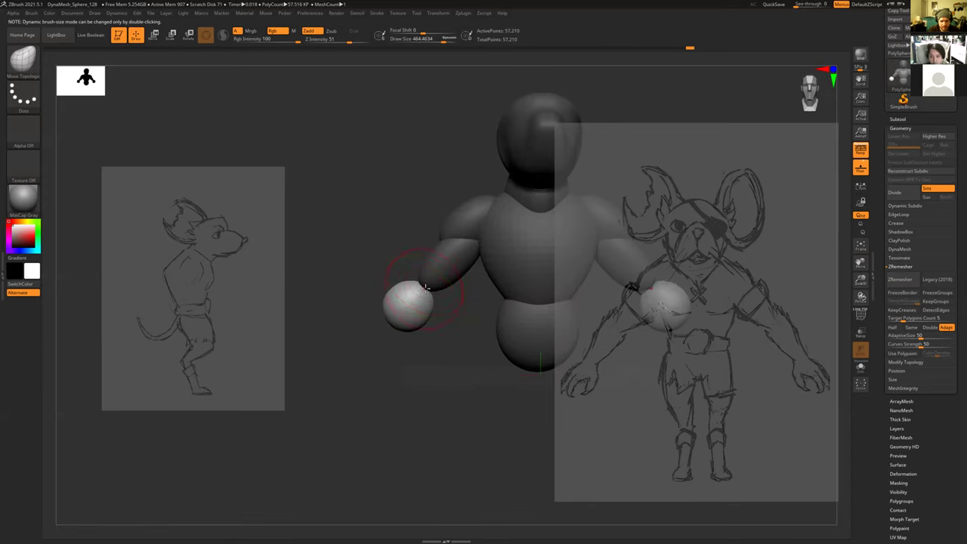
{"action": "left_click_drag", "start_coordinate": [416, 286], "coordinate": [428, 274]}
{"action": "mouse_move", "coordinate": [394, 327]}
{"action": "left_mouse_down"}
{"action": "mouse_move", "coordinate": [361, 378]}
{"action": "mouse_move", "coordinate": [387, 347]}
{"action": "mouse_move", "coordinate": [386, 321]}
{"action": "mouse_move", "coordinate": [402, 346]}
{"action": "mouse_move", "coordinate": [386, 339]}
{"action": "mouse_move", "coordinate": [385, 323]}
{"action": "mouse_move", "coordinate": [375, 328]}
{"action": "mouse_move", "coordinate": [396, 335]}
{"action": "mouse_move", "coordinate": [354, 329]}
{"action": "mouse_move", "coordinate": [368, 349]}
{"action": "left_mouse_up"}
{"action": "key", "text": "shift"}
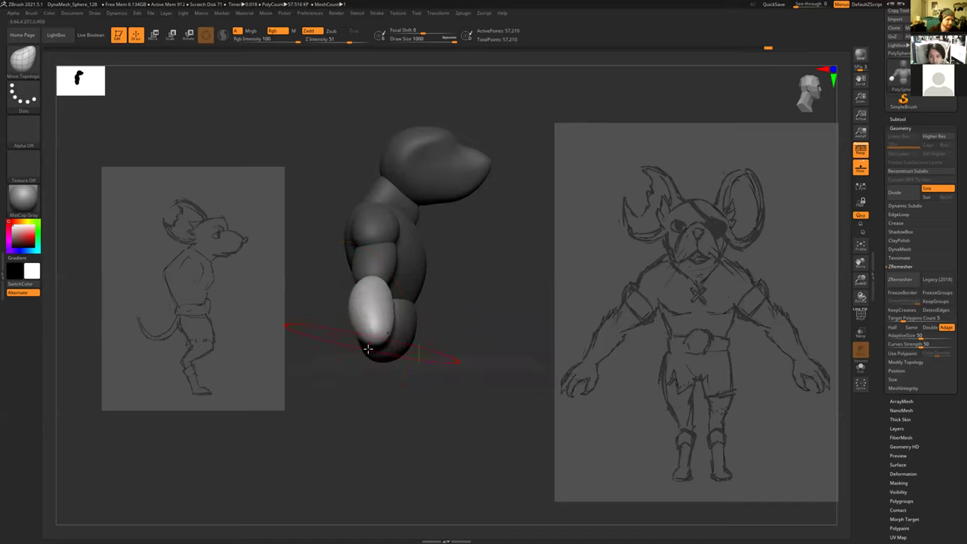
Step: Shape the elbow end of the forearms so it wraps around the upper arms
{"action": "left_click_drag", "start_coordinate": [384, 438], "coordinate": [379, 330]}
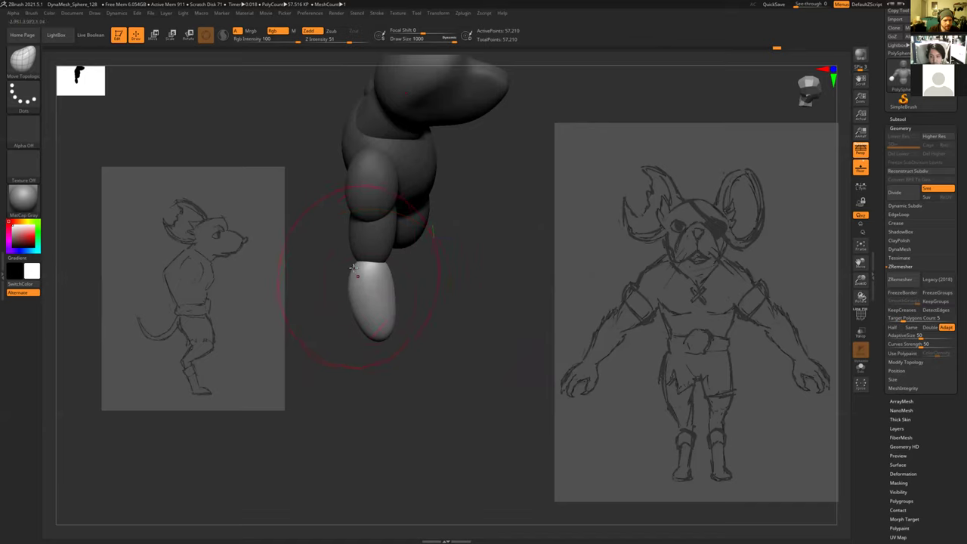
{"action": "left_click_drag", "start_coordinate": [340, 248], "coordinate": [345, 274], "text": "shift"}
{"action": "left_click_drag", "start_coordinate": [338, 313], "coordinate": [364, 308]}
{"action": "left_click_drag", "start_coordinate": [345, 271], "coordinate": [338, 267]}
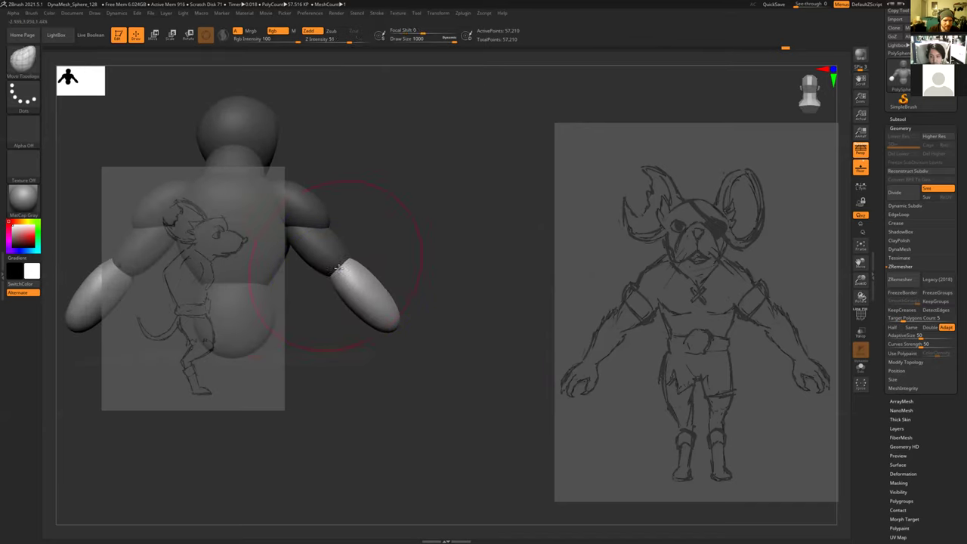
Step: Adjust the forearms' thickness and length toward the wrists, undoing the last stroke
{"action": "left_click_drag", "start_coordinate": [372, 230], "coordinate": [357, 292]}
{"action": "left_click_drag", "start_coordinate": [328, 342], "coordinate": [332, 344]}
{"action": "left_click_drag", "start_coordinate": [339, 381], "coordinate": [341, 391]}
{"action": "left_click_drag", "start_coordinate": [416, 395], "coordinate": [461, 395]}
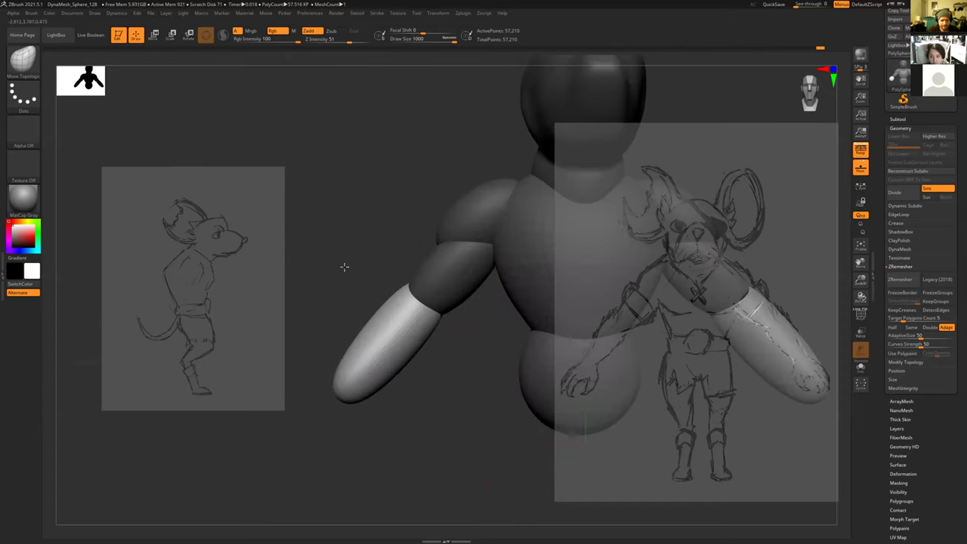
{"action": "key", "text": "ctrl+z"}
{"action": "left_click_drag", "start_coordinate": [346, 269], "coordinate": [363, 297], "text": "alt"}
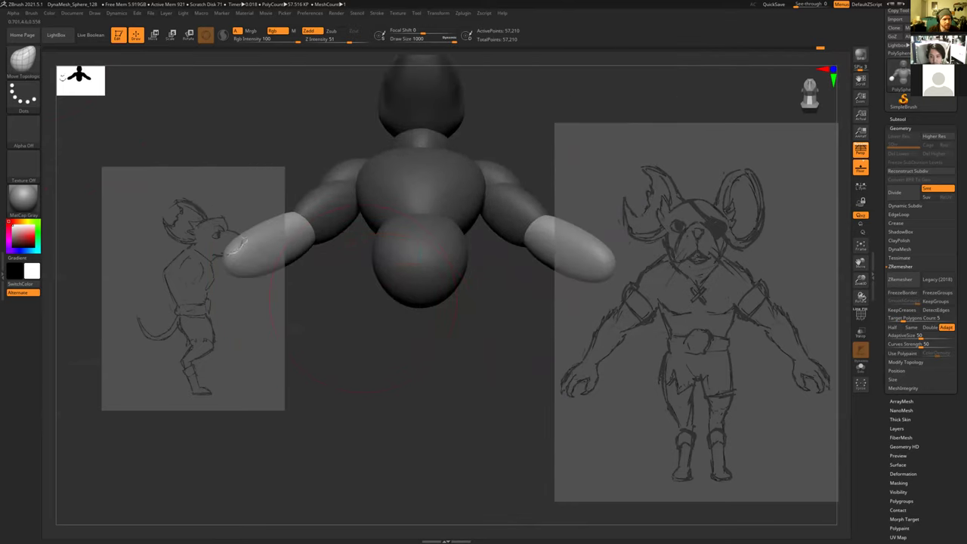
Step: Insert mirrored spheres with the IMM Primitives brush under the pelvis as the bases of the thighs
{"action": "left_click", "coordinate": [24, 64]}
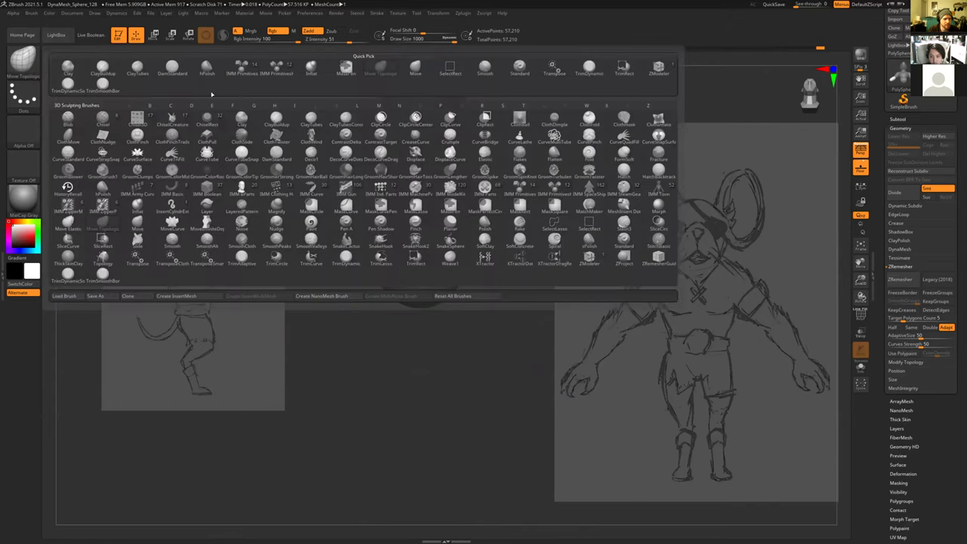
{"action": "left_click", "coordinate": [236, 68]}
{"action": "right_click_drag", "start_coordinate": [384, 306], "coordinate": [346, 291]}
{"action": "left_click_drag", "start_coordinate": [346, 296], "coordinate": [354, 270]}
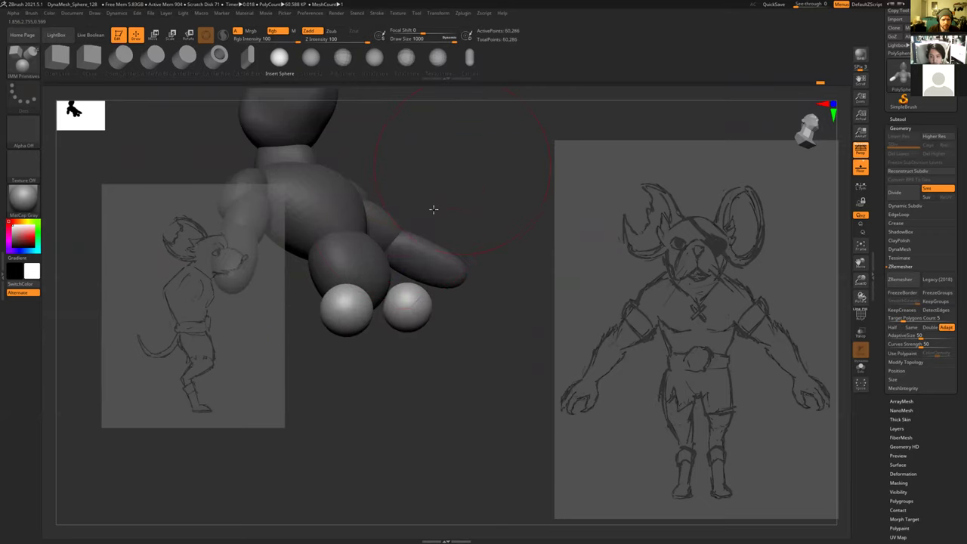
Step: Stretch the mirrored spheres into elongated thighs that overlap the sides of the pelvis using the Move Topological brush
{"action": "right_click_drag", "start_coordinate": [433, 209], "coordinate": [452, 217], "text": "shift"}
{"action": "key", "text": "b"}
{"action": "key", "text": "m"}
{"action": "key", "text": "t"}
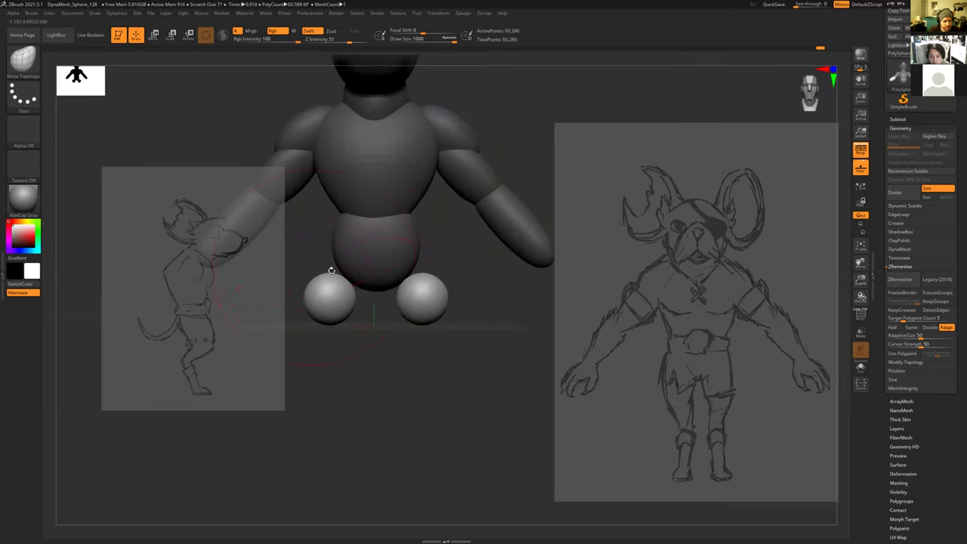
{"action": "left_click_drag", "start_coordinate": [330, 272], "coordinate": [352, 215]}
{"action": "mouse_move", "coordinate": [322, 313]}
{"action": "left_mouse_down"}
{"action": "mouse_move", "coordinate": [340, 415]}
{"action": "mouse_move", "coordinate": [358, 423]}
{"action": "mouse_move", "coordinate": [340, 388]}
{"action": "mouse_move", "coordinate": [328, 387]}
{"action": "mouse_move", "coordinate": [464, 371]}
{"action": "left_mouse_up"}
{"action": "left_click_drag", "start_coordinate": [449, 327], "coordinate": [438, 327]}
{"action": "mouse_move", "coordinate": [446, 258]}
{"action": "left_mouse_down"}
{"action": "mouse_move", "coordinate": [424, 266]}
{"action": "mouse_move", "coordinate": [413, 240]}
{"action": "mouse_move", "coordinate": [424, 226]}
{"action": "left_mouse_up"}
{"action": "mouse_move", "coordinate": [418, 328]}
{"action": "left_mouse_down"}
{"action": "mouse_move", "coordinate": [441, 332]}
{"action": "mouse_move", "coordinate": [397, 333]}
{"action": "mouse_move", "coordinate": [438, 331]}
{"action": "left_mouse_up"}
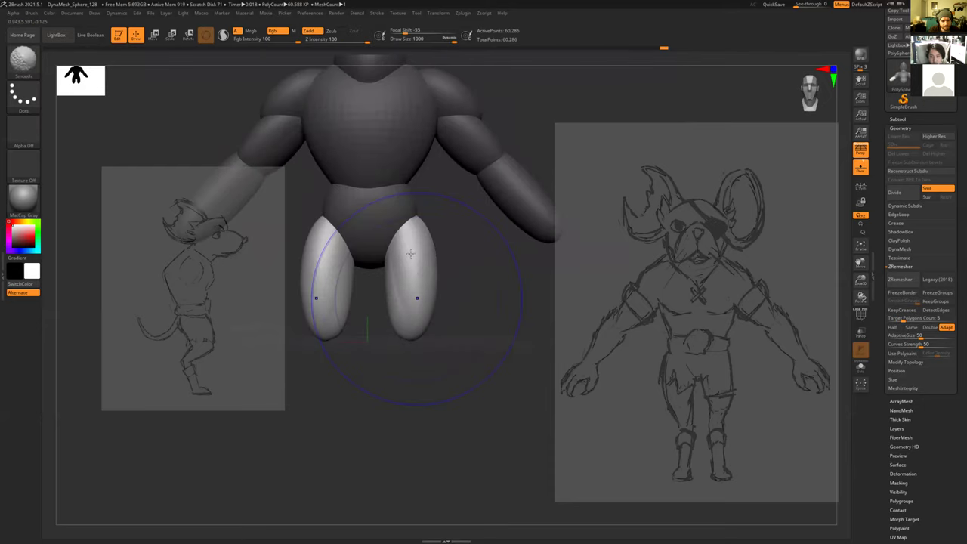
Step: Smooth the thighs and refine their outline and length toward the knees
{"action": "left_click_drag", "start_coordinate": [445, 370], "coordinate": [410, 337], "text": "shift"}
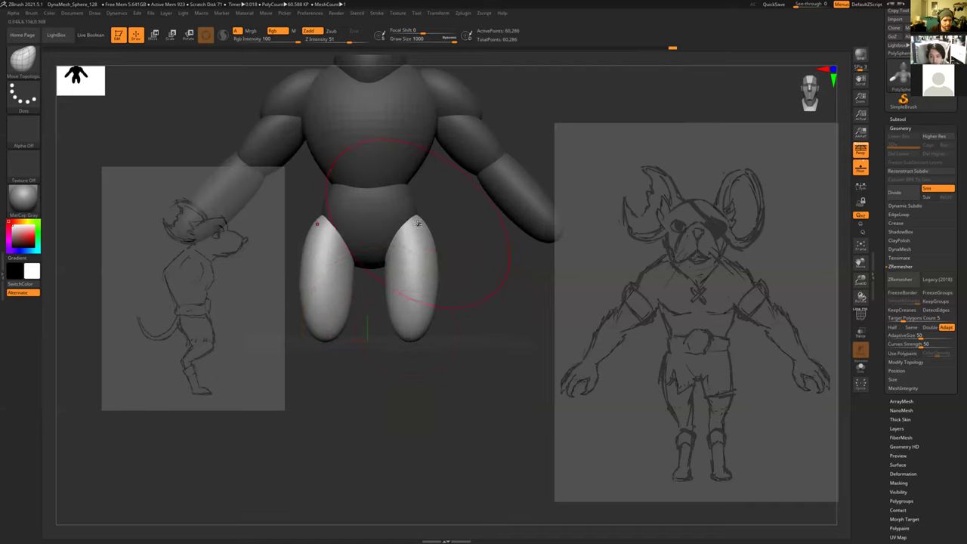
{"action": "mouse_move", "coordinate": [479, 273]}
{"action": "left_mouse_down", "text": "alt"}
{"action": "mouse_move", "coordinate": [477, 287]}
{"action": "mouse_move", "coordinate": [413, 294]}
{"action": "left_mouse_up", "text": "alt"}
{"action": "key", "text": "s"}
{"action": "left_click_drag", "start_coordinate": [416, 328], "coordinate": [410, 331]}
Step: Step back through the latest thigh strokes with undo, redoing one of them along the way
{"action": "key", "text": "ctrl+z"}
{"action": "key", "text": "ctrl+z"}
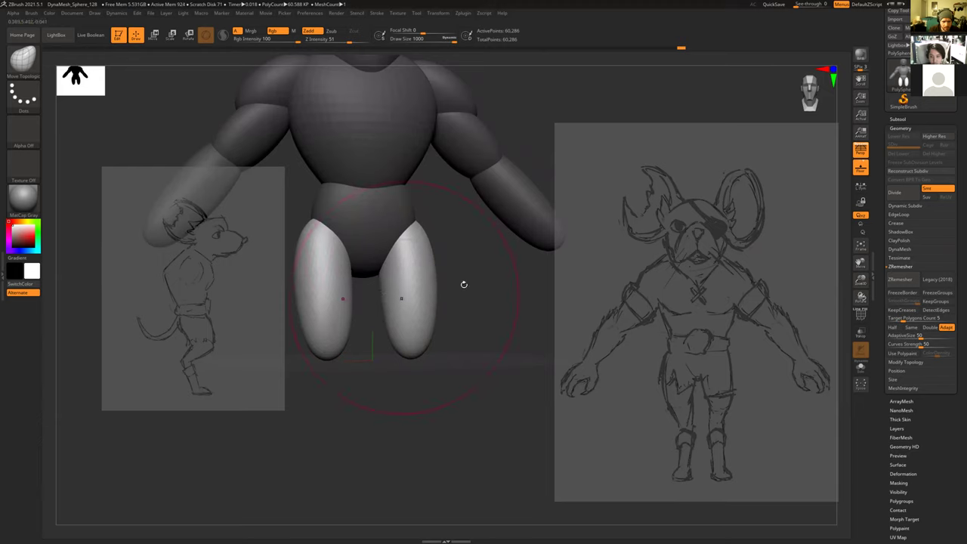
{"action": "key", "text": "ctrl+z"}
{"action": "key", "text": "ctrl+z"}
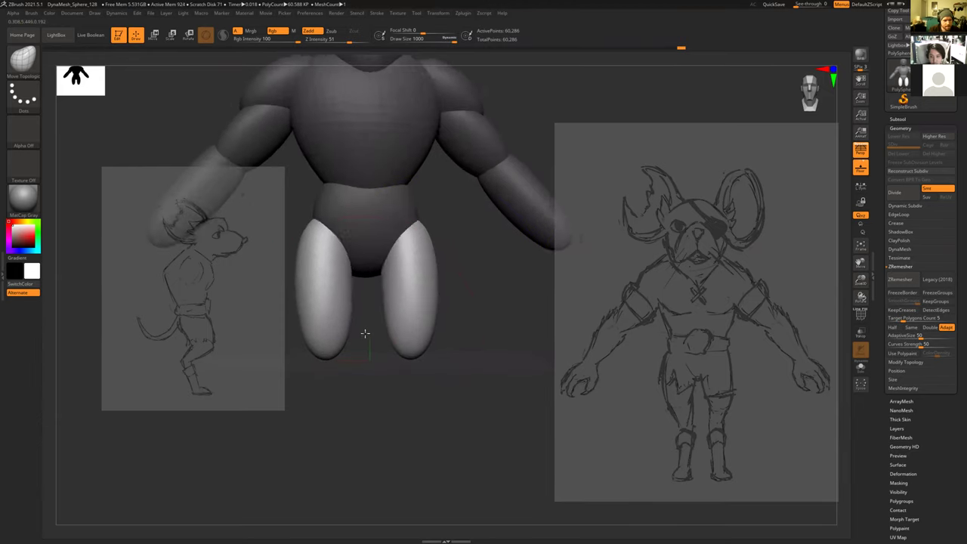
{"action": "key", "text": "ctrl+shift+z"}
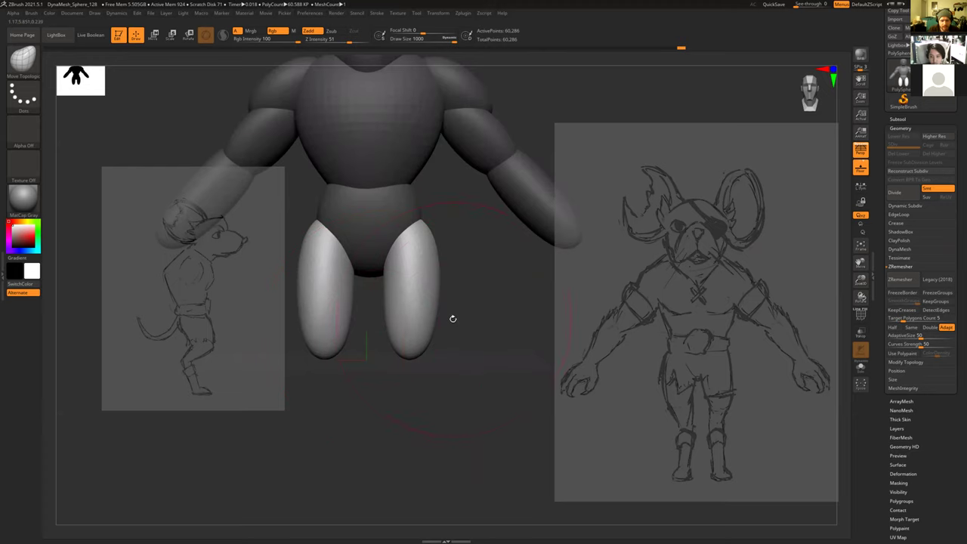
{"action": "key", "text": "ctrl+z"}
{"action": "key", "text": "ctrl+z"}
{"action": "key", "text": "ctrl+z"}
{"action": "key", "text": "ctrl+z"}
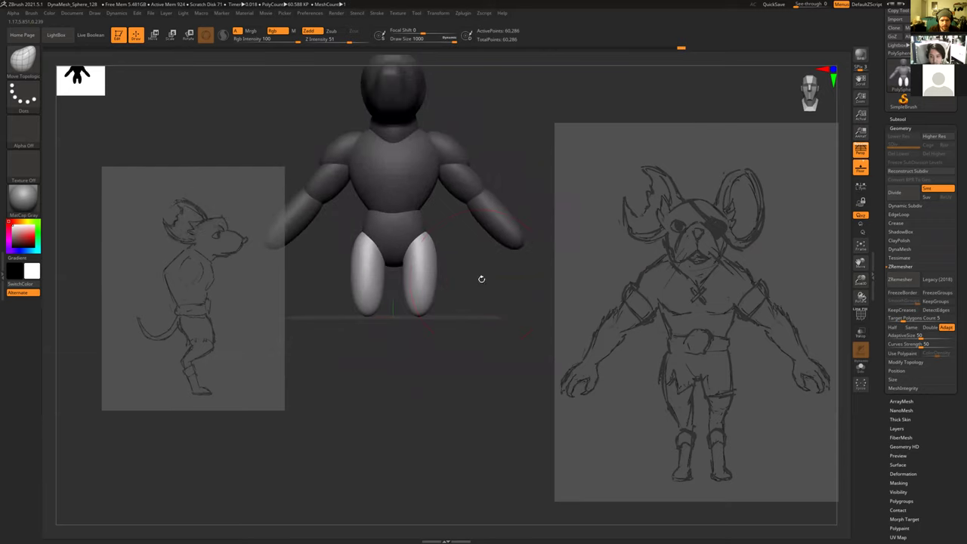
{"action": "key", "text": "ctrl+z"}
{"action": "key", "text": "ctrl+z"}
{"action": "key", "text": "ctrl+z"}
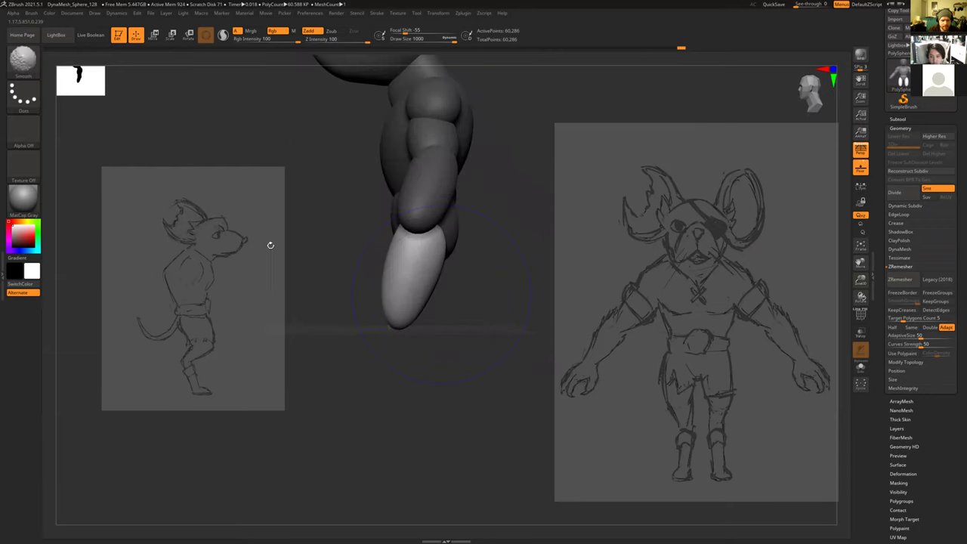
Step: Insert mirrored spheres with the IMM Primitives brush below the thighs as the bases of the lower legs
{"action": "left_click", "coordinate": [24, 62]}
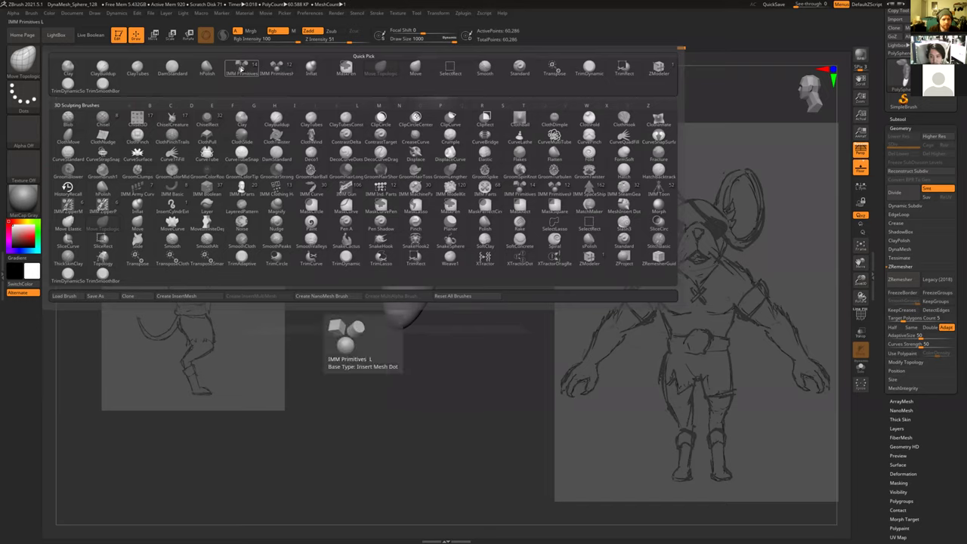
{"action": "left_click", "coordinate": [240, 68]}
{"action": "mouse_move", "coordinate": [324, 335]}
{"action": "left_mouse_down"}
{"action": "mouse_move", "coordinate": [321, 294]}
{"action": "mouse_move", "coordinate": [358, 301]}
{"action": "mouse_move", "coordinate": [332, 267]}
{"action": "left_mouse_up"}
{"action": "left_click_drag", "start_coordinate": [359, 334], "coordinate": [370, 344], "text": "shift"}
{"action": "left_click_drag", "start_coordinate": [431, 338], "coordinate": [371, 333]}
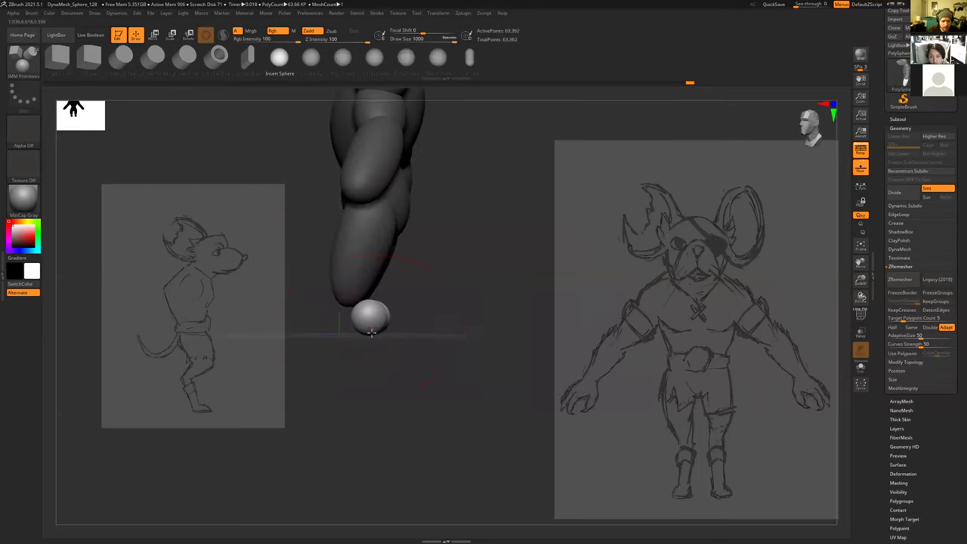
Step: Stretch the new spheres back from the knees into tapered lower legs using Move Topological, setting the draw size to about 413
{"action": "key", "text": "b"}
{"action": "key", "text": "m"}
{"action": "key", "text": "t"}
{"action": "mouse_move", "coordinate": [354, 289]}
{"action": "left_mouse_down"}
{"action": "mouse_move", "coordinate": [337, 274]}
{"action": "mouse_move", "coordinate": [434, 332]}
{"action": "mouse_move", "coordinate": [420, 328]}
{"action": "mouse_move", "coordinate": [434, 339]}
{"action": "mouse_move", "coordinate": [430, 369]}
{"action": "mouse_move", "coordinate": [418, 371]}
{"action": "left_mouse_up"}
{"action": "key", "text": "s"}
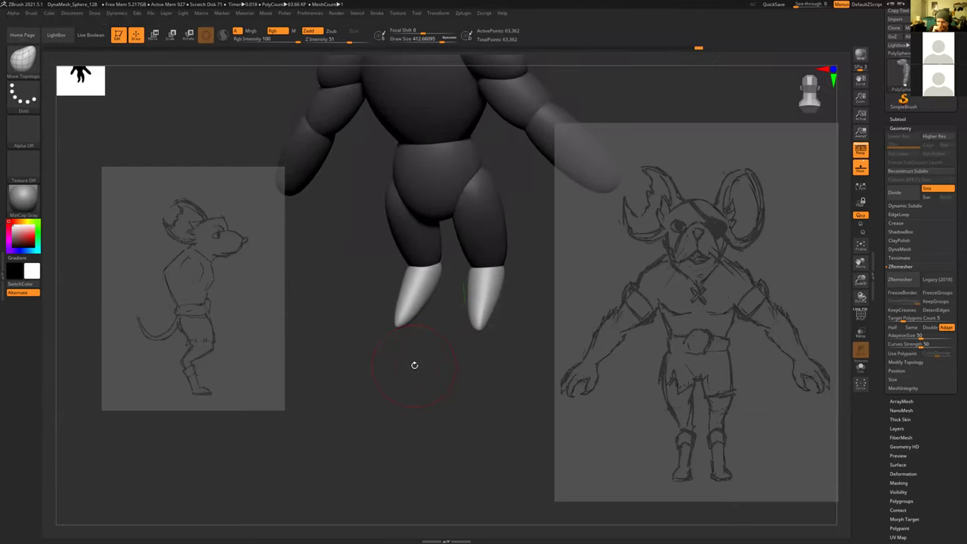
Step: Smooth and adjust the tapered ends of the lower legs, setting the draw size to about 685
{"action": "mouse_move", "coordinate": [409, 355]}
{"action": "left_mouse_down", "text": "shift"}
{"action": "mouse_move", "coordinate": [418, 350]}
{"action": "mouse_move", "coordinate": [410, 324]}
{"action": "left_mouse_up", "text": "shift"}
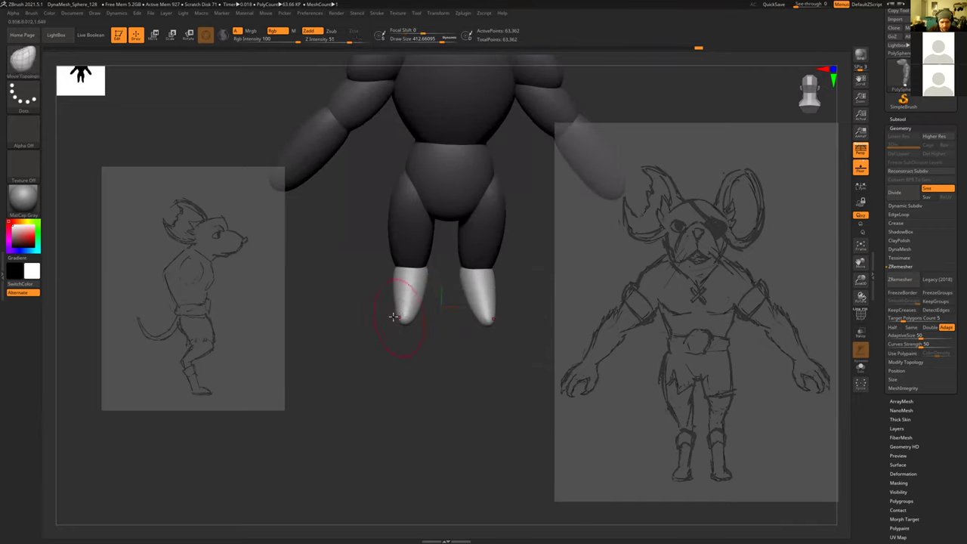
{"action": "left_click_drag", "start_coordinate": [367, 317], "coordinate": [365, 355]}
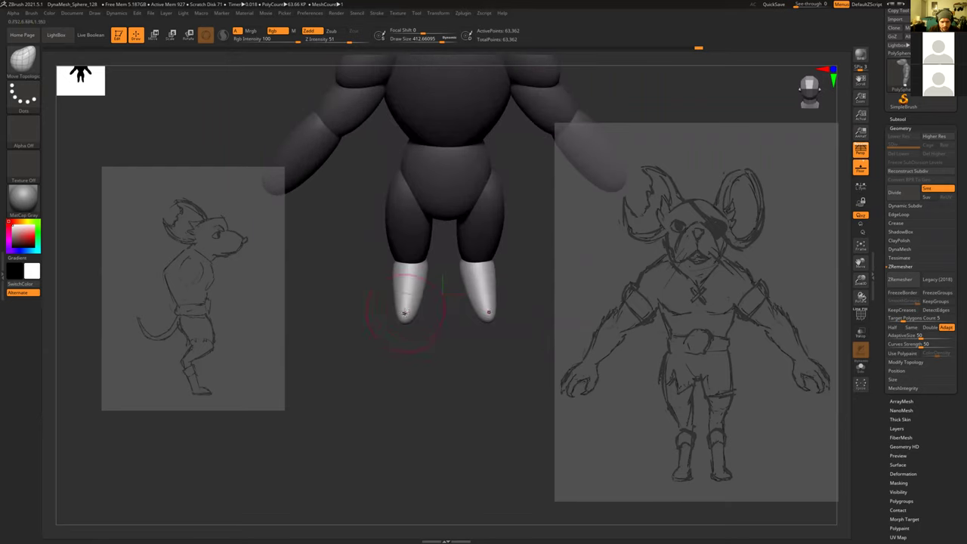
{"action": "key", "text": "s"}
{"action": "mouse_move", "coordinate": [408, 316]}
{"action": "left_mouse_down"}
{"action": "mouse_move", "coordinate": [417, 324]}
{"action": "mouse_move", "coordinate": [406, 341]}
{"action": "mouse_move", "coordinate": [349, 337]}
{"action": "left_mouse_up"}
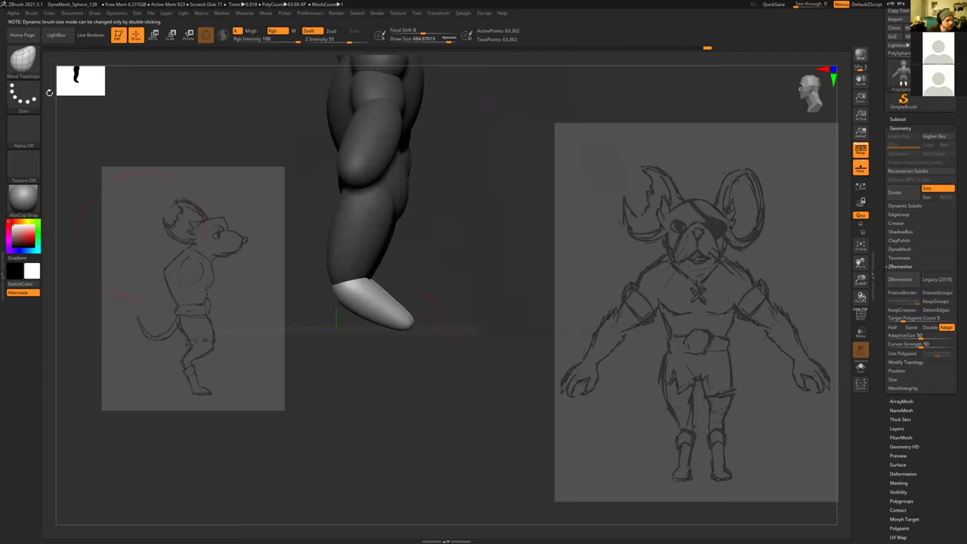
Step: Insert mirrored spheres with the IMM Primitives brush at the lower legs' back ends as the bases of the ankle segments
{"action": "left_click", "coordinate": [22, 64]}
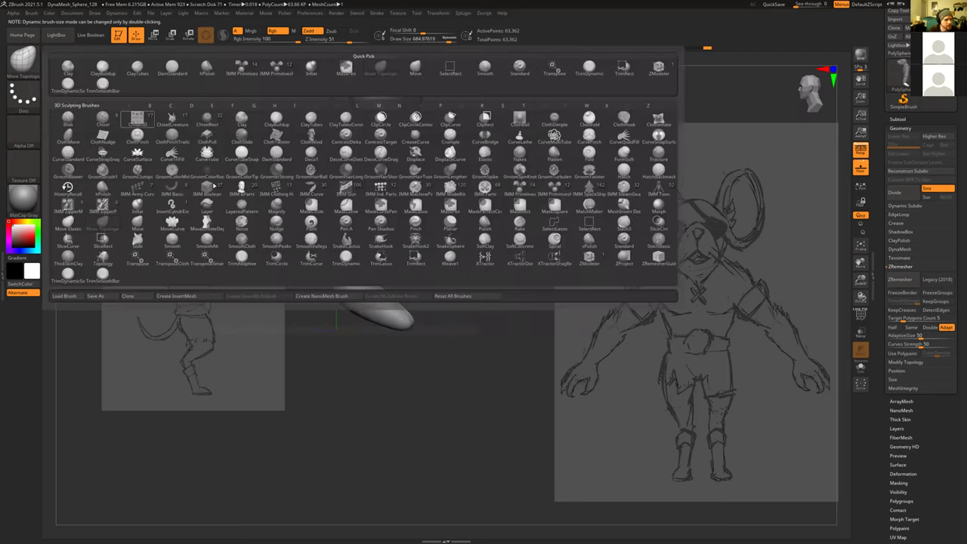
{"action": "left_click", "coordinate": [242, 68]}
{"action": "left_click_drag", "start_coordinate": [319, 300], "coordinate": [336, 227]}
{"action": "mouse_move", "coordinate": [416, 304]}
{"action": "left_mouse_down"}
{"action": "mouse_move", "coordinate": [409, 333]}
{"action": "mouse_move", "coordinate": [421, 331]}
{"action": "mouse_move", "coordinate": [381, 352]}
{"action": "left_mouse_up"}
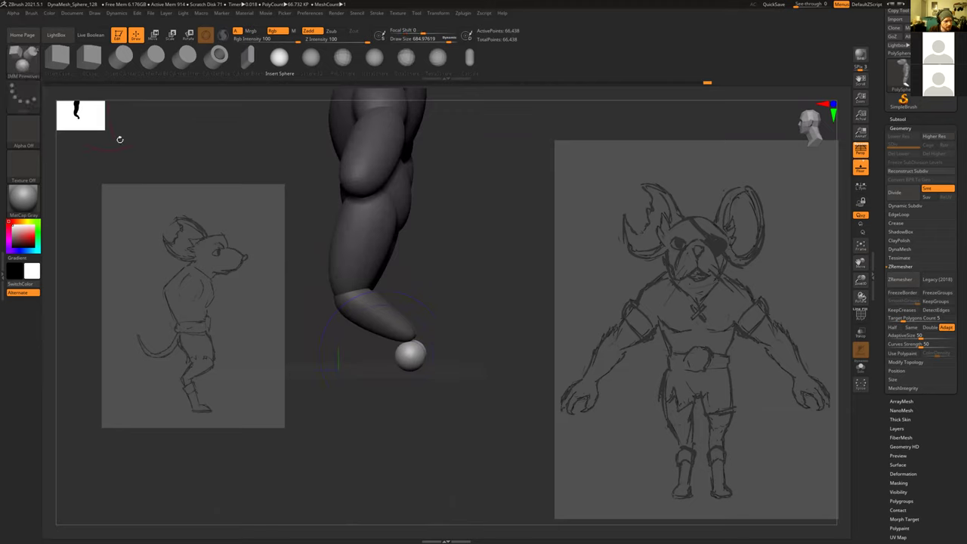
Step: Stretch the spheres down and forward into long ankle segments using the Move Topological brush
{"action": "key", "text": "b"}
{"action": "key", "text": "m"}
{"action": "key", "text": "t"}
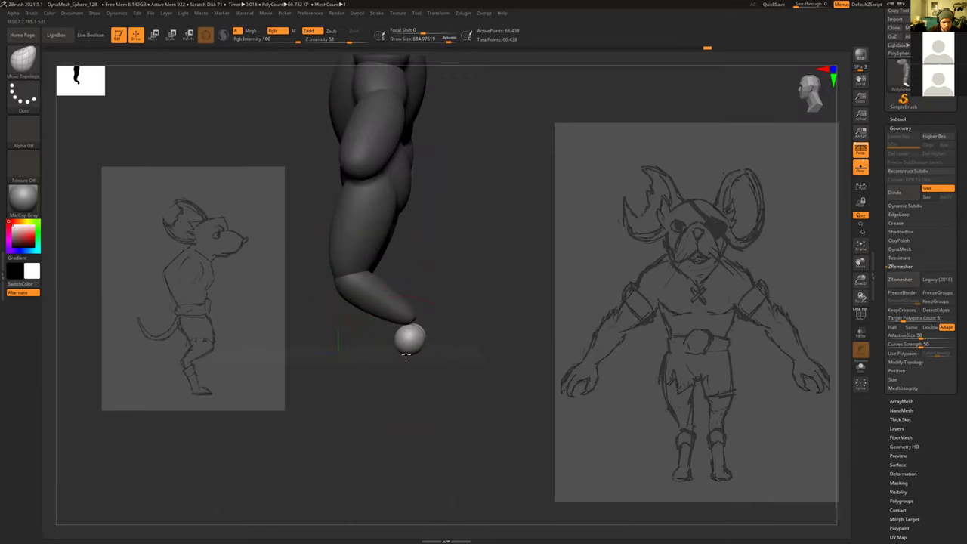
{"action": "mouse_move", "coordinate": [385, 353]}
{"action": "left_mouse_down"}
{"action": "mouse_move", "coordinate": [425, 296]}
{"action": "mouse_move", "coordinate": [380, 416]}
{"action": "left_mouse_up"}
{"action": "left_click_drag", "start_coordinate": [420, 304], "coordinate": [425, 265]}
{"action": "mouse_move", "coordinate": [401, 354]}
{"action": "left_mouse_down"}
{"action": "mouse_move", "coordinate": [397, 336]}
{"action": "mouse_move", "coordinate": [413, 309]}
{"action": "mouse_move", "coordinate": [398, 336]}
{"action": "left_mouse_up"}
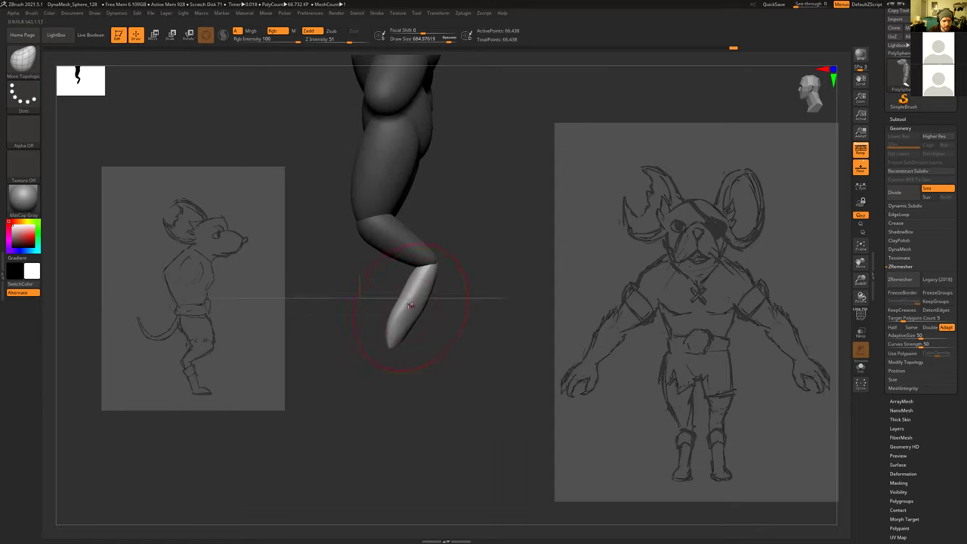
Step: Smooth the ankle segments and reshape their upper ends to meet the lower legs in side view
{"action": "key", "text": "shift"}
{"action": "mouse_move", "coordinate": [348, 304]}
{"action": "left_mouse_down", "text": "shift"}
{"action": "mouse_move", "coordinate": [384, 301]}
{"action": "mouse_move", "coordinate": [392, 321]}
{"action": "mouse_move", "coordinate": [388, 305]}
{"action": "left_mouse_up", "text": "shift"}
{"action": "left_click_drag", "start_coordinate": [427, 275], "coordinate": [406, 263]}
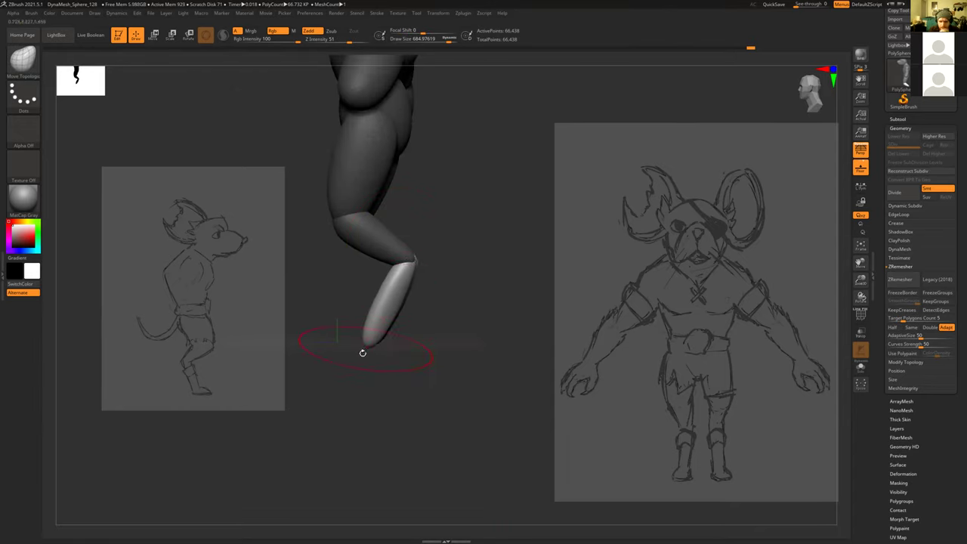
{"action": "mouse_move", "coordinate": [363, 355]}
{"action": "left_mouse_down", "text": "shift"}
{"action": "mouse_move", "coordinate": [367, 371]}
{"action": "mouse_move", "coordinate": [425, 325]}
{"action": "mouse_move", "coordinate": [403, 350]}
{"action": "left_mouse_up", "text": "shift"}
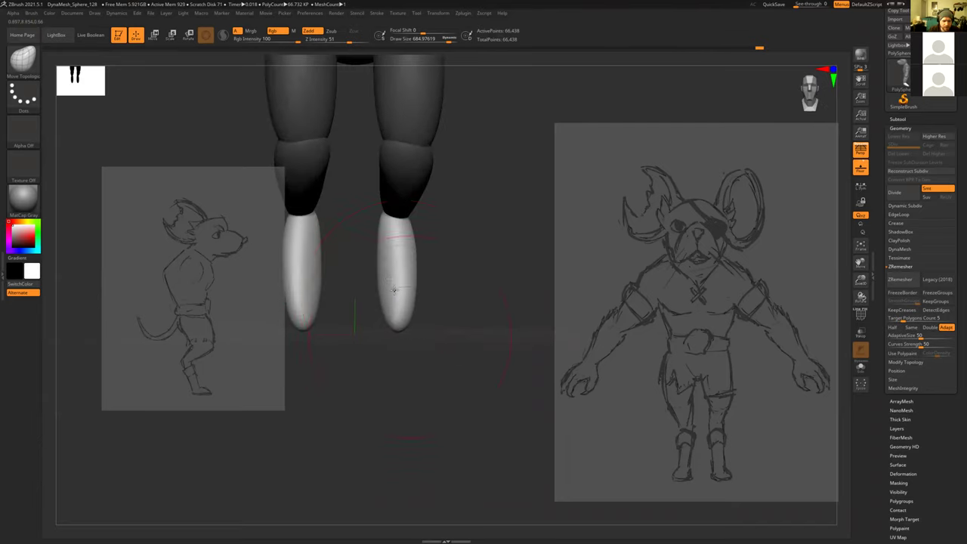
Step: Slim and smooth the sides of the ankle segments in front view with a draw size of about 292
{"action": "key", "text": "s"}
{"action": "left_click_drag", "start_coordinate": [400, 272], "coordinate": [410, 267]}
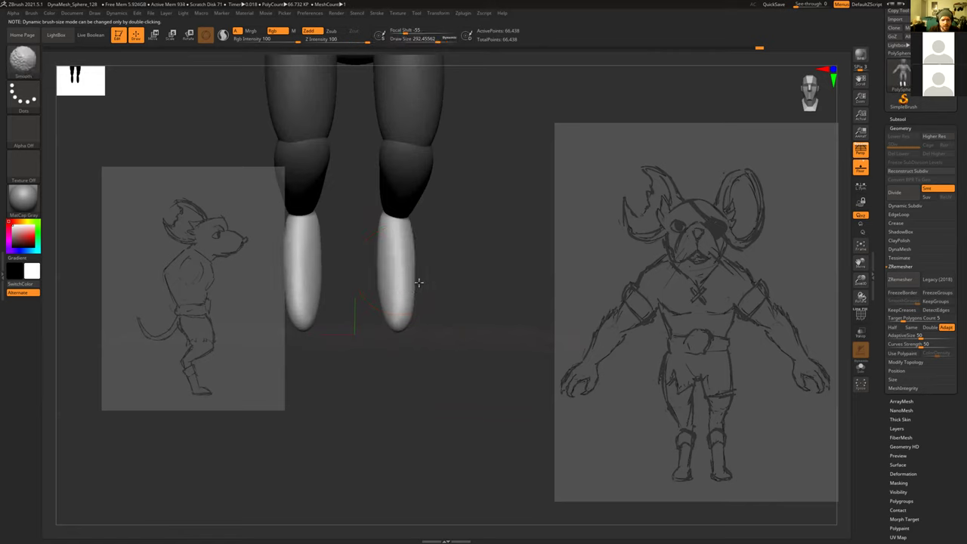
{"action": "left_click_drag", "start_coordinate": [381, 273], "coordinate": [377, 282], "text": "shift"}
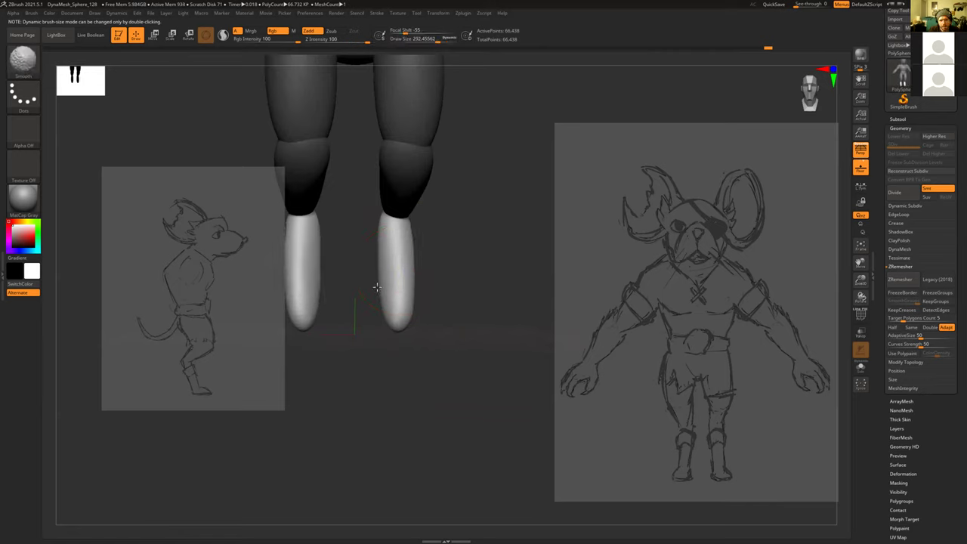
Step: Insert mirrored spheres with the IMM Primitives brush at the bottom of the ankle segments as the bases of the feet
{"action": "mouse_move", "coordinate": [449, 277]}
{"action": "left_mouse_down"}
{"action": "mouse_move", "coordinate": [232, 222]}
{"action": "mouse_move", "coordinate": [128, 98]}
{"action": "left_mouse_up"}
{"action": "left_click", "coordinate": [21, 68]}
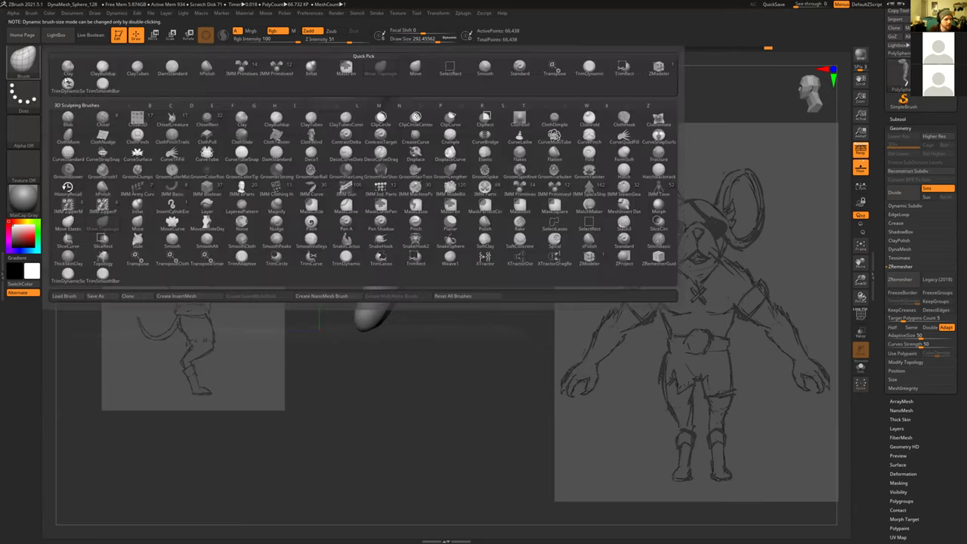
{"action": "left_click", "coordinate": [242, 68]}
{"action": "mouse_move", "coordinate": [341, 320]}
{"action": "left_mouse_down"}
{"action": "mouse_move", "coordinate": [398, 287]}
{"action": "mouse_move", "coordinate": [422, 364]}
{"action": "mouse_move", "coordinate": [470, 336]}
{"action": "mouse_move", "coordinate": [523, 326]}
{"action": "mouse_move", "coordinate": [527, 336]}
{"action": "mouse_move", "coordinate": [518, 332]}
{"action": "mouse_move", "coordinate": [524, 316]}
{"action": "mouse_move", "coordinate": [390, 327]}
{"action": "mouse_move", "coordinate": [373, 312]}
{"action": "mouse_move", "coordinate": [444, 333]}
{"action": "mouse_move", "coordinate": [456, 375]}
{"action": "mouse_move", "coordinate": [501, 370]}
{"action": "left_mouse_up"}
Step: Stretch the spheres forward into flat, elongated feet using the Move Topological brush
{"action": "key", "text": "b"}
{"action": "key", "text": "m"}
{"action": "key", "text": "t"}
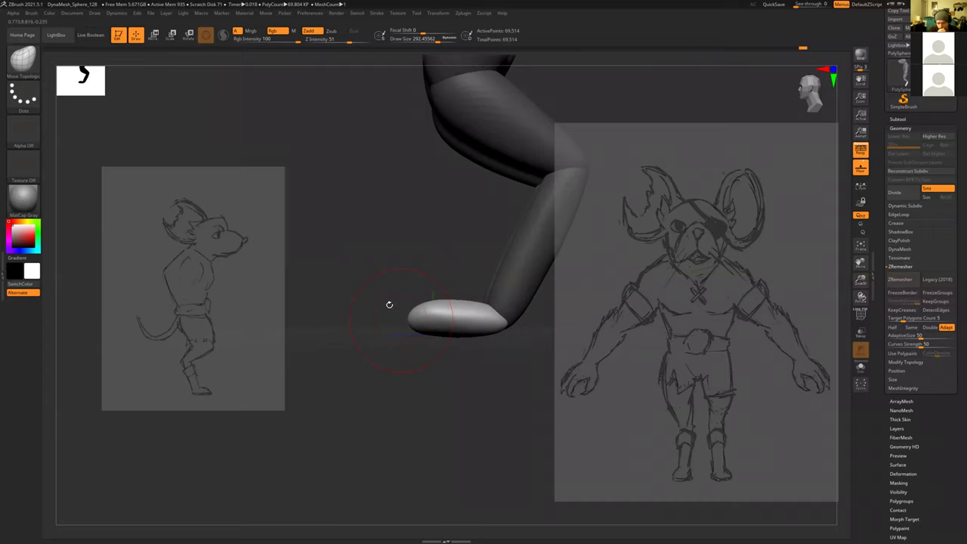
{"action": "mouse_move", "coordinate": [332, 237]}
{"action": "left_mouse_down", "text": "alt"}
{"action": "mouse_move", "coordinate": [345, 328]}
{"action": "mouse_move", "coordinate": [388, 323]}
{"action": "mouse_move", "coordinate": [343, 330]}
{"action": "mouse_move", "coordinate": [368, 317]}
{"action": "mouse_move", "coordinate": [360, 349]}
{"action": "mouse_move", "coordinate": [359, 321]}
{"action": "mouse_move", "coordinate": [371, 340]}
{"action": "mouse_move", "coordinate": [381, 333]}
{"action": "mouse_move", "coordinate": [410, 352]}
{"action": "mouse_move", "coordinate": [473, 316]}
{"action": "mouse_move", "coordinate": [448, 325]}
{"action": "mouse_move", "coordinate": [481, 330]}
{"action": "mouse_move", "coordinate": [449, 327]}
{"action": "mouse_move", "coordinate": [425, 359]}
{"action": "mouse_move", "coordinate": [446, 318]}
{"action": "mouse_move", "coordinate": [367, 317]}
{"action": "mouse_move", "coordinate": [441, 312]}
{"action": "mouse_move", "coordinate": [383, 297]}
{"action": "left_mouse_up", "text": "alt"}
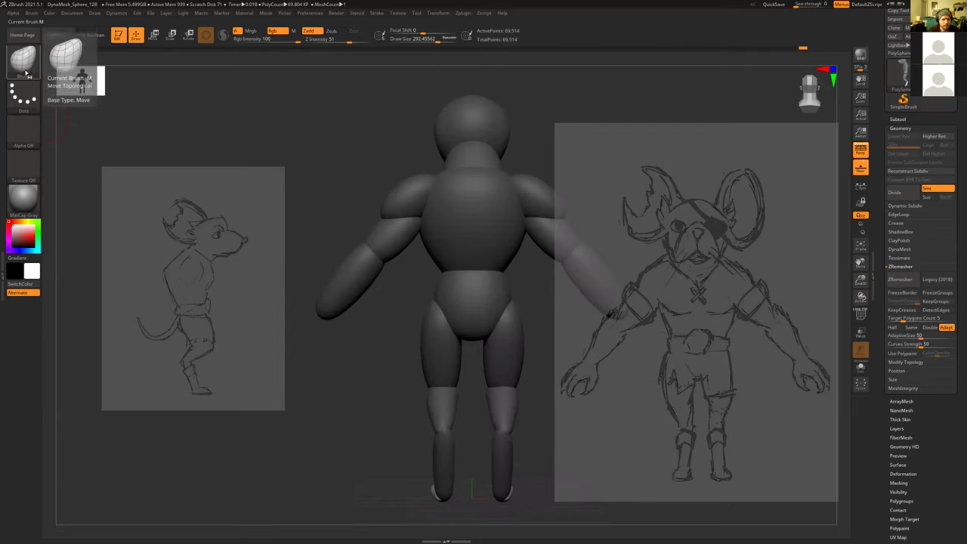
Step: Insert mirrored spheres with the IMM Primitives brush at the ends of the forearms as the bases of the hands
{"action": "mouse_move", "coordinate": [330, 151]}
{"action": "left_mouse_down"}
{"action": "mouse_move", "coordinate": [367, 156]}
{"action": "mouse_move", "coordinate": [401, 190]}
{"action": "left_mouse_up"}
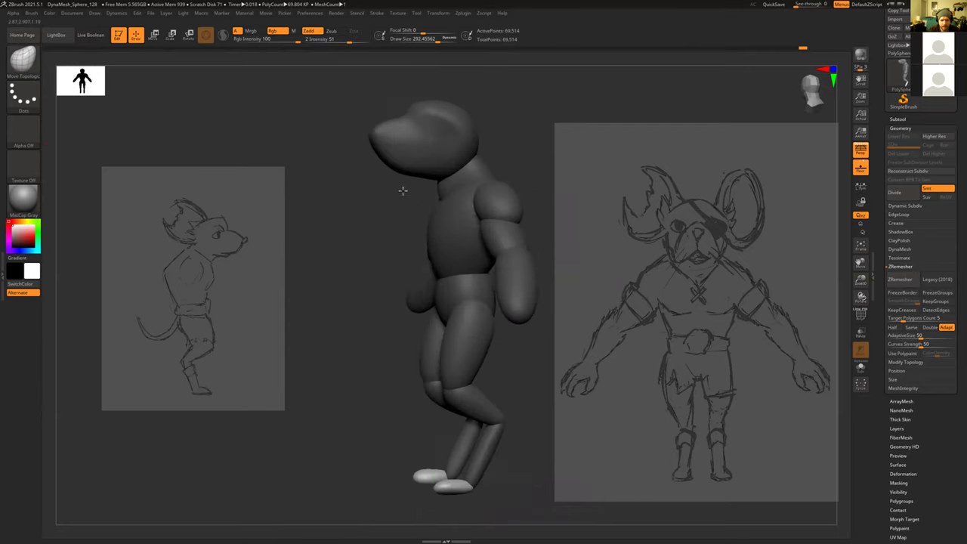
{"action": "left_click_drag", "start_coordinate": [520, 341], "coordinate": [496, 291]}
{"action": "left_click_drag", "start_coordinate": [376, 306], "coordinate": [371, 304]}
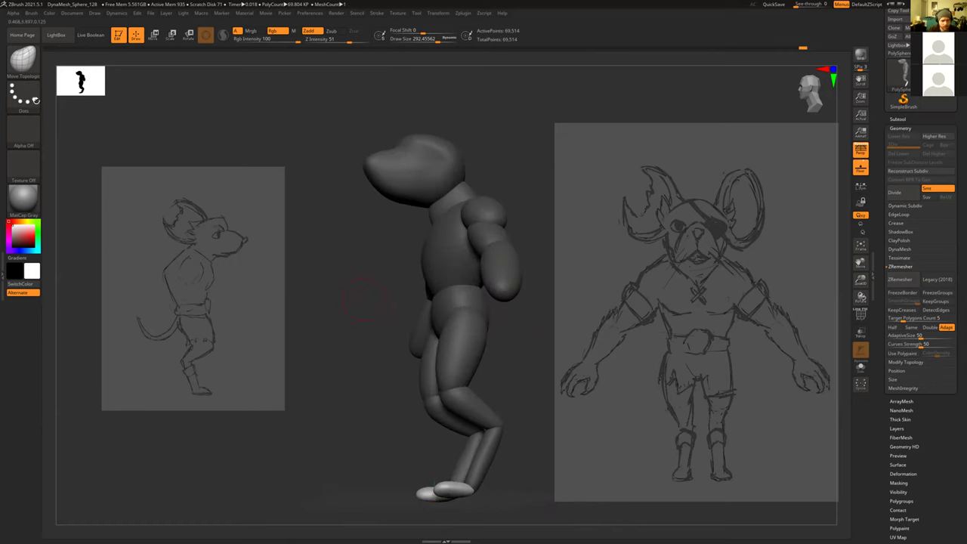
{"action": "left_click", "coordinate": [23, 62]}
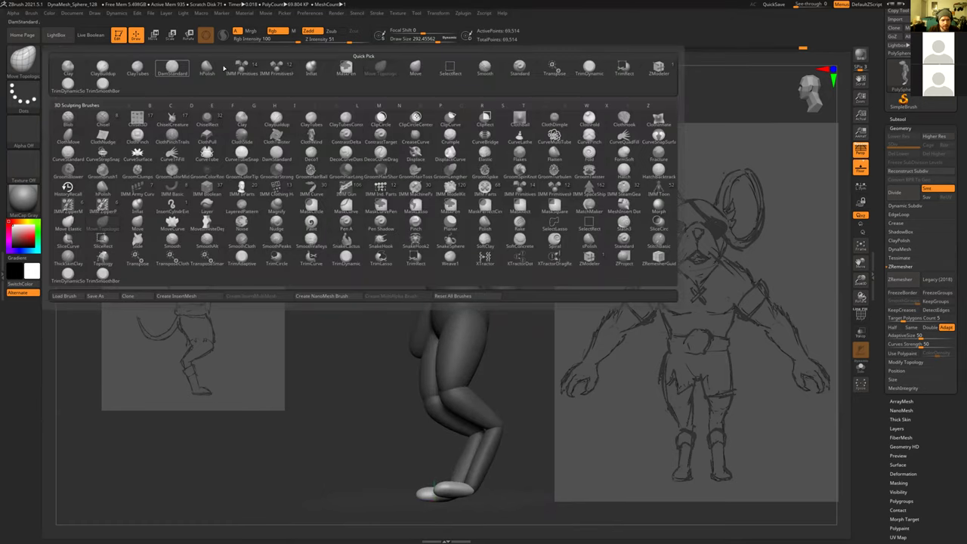
{"action": "left_click", "coordinate": [241, 67]}
{"action": "mouse_move", "coordinate": [504, 310]}
{"action": "left_mouse_down"}
{"action": "mouse_move", "coordinate": [518, 356]}
{"action": "mouse_move", "coordinate": [514, 408]}
{"action": "mouse_move", "coordinate": [534, 351]}
{"action": "mouse_move", "coordinate": [475, 330]}
{"action": "mouse_move", "coordinate": [486, 369]}
{"action": "mouse_move", "coordinate": [472, 345]}
{"action": "left_mouse_up"}
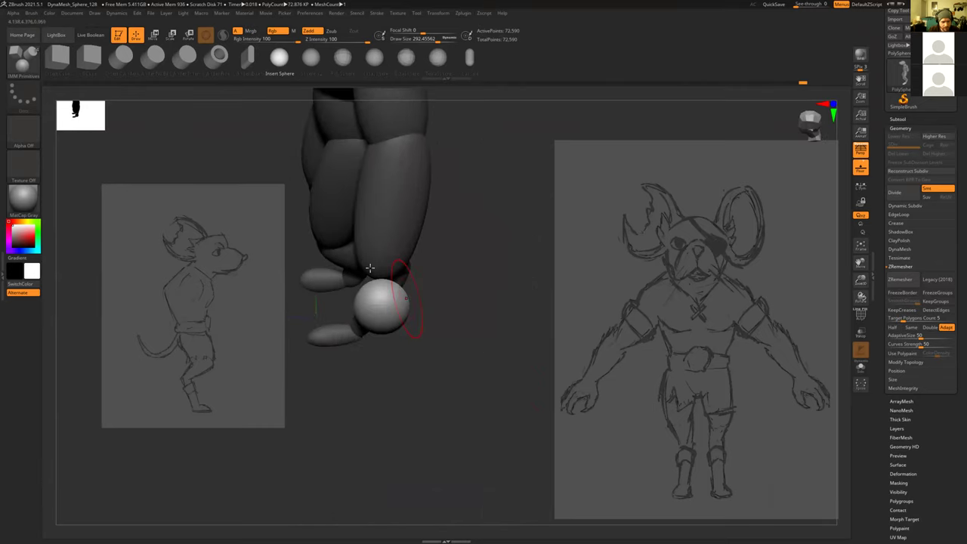
Step: Pull the hand spheres toward the wrists with the Move Topological brush, setting the draw size to about 649
{"action": "key", "text": "b"}
{"action": "key", "text": "m"}
{"action": "key", "text": "t"}
{"action": "mouse_move", "coordinate": [374, 272]}
{"action": "left_mouse_down"}
{"action": "mouse_move", "coordinate": [371, 253]}
{"action": "mouse_move", "coordinate": [400, 264]}
{"action": "left_mouse_up"}
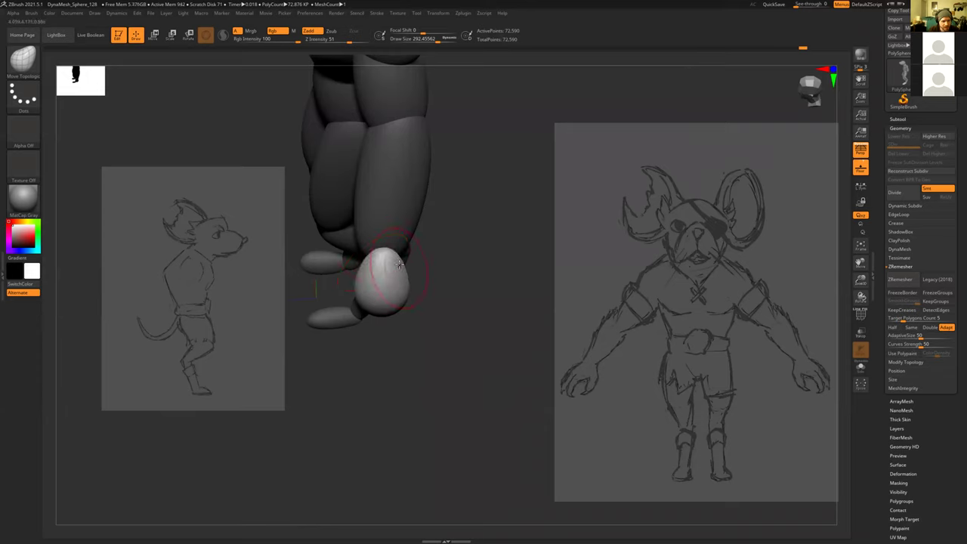
{"action": "mouse_move", "coordinate": [483, 267]}
{"action": "left_mouse_down"}
{"action": "mouse_move", "coordinate": [462, 283]}
{"action": "mouse_move", "coordinate": [384, 274]}
{"action": "mouse_move", "coordinate": [384, 264]}
{"action": "mouse_move", "coordinate": [375, 281]}
{"action": "left_mouse_up"}
{"action": "key", "text": "s"}
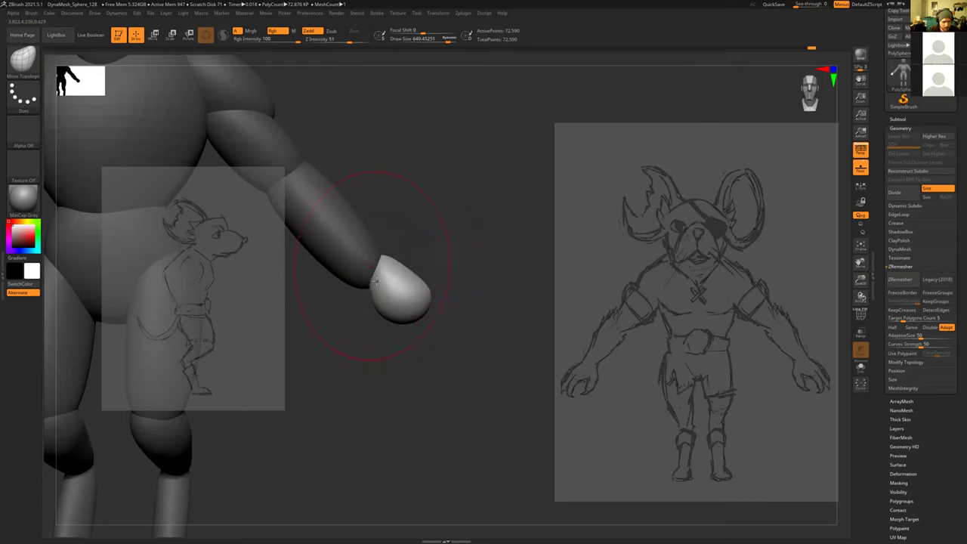
Step: Fit the hand shapes around the ends of the forearms, reducing the draw size to about 223
{"action": "left_click_drag", "start_coordinate": [436, 272], "coordinate": [415, 393]}
{"action": "left_click_drag", "start_coordinate": [373, 332], "coordinate": [378, 334]}
{"action": "mouse_move", "coordinate": [369, 282]}
{"action": "left_mouse_down"}
{"action": "mouse_move", "coordinate": [352, 198]}
{"action": "mouse_move", "coordinate": [387, 252]}
{"action": "mouse_move", "coordinate": [409, 241]}
{"action": "mouse_move", "coordinate": [396, 235]}
{"action": "left_mouse_up"}
{"action": "key", "text": "s"}
{"action": "right_click_drag", "start_coordinate": [389, 255], "coordinate": [385, 259]}
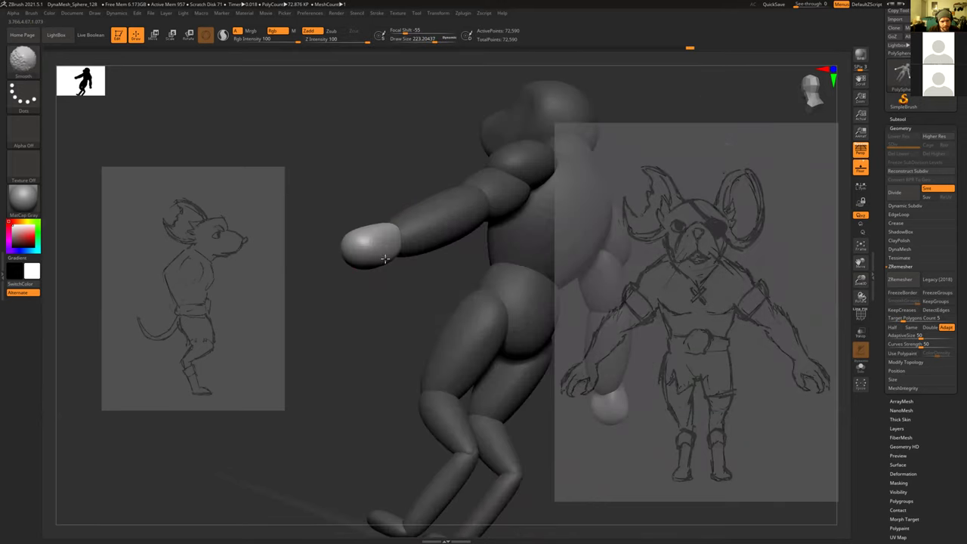
Step: Refine and smooth the rounded hand shapes from several angles
{"action": "key", "text": "shift"}
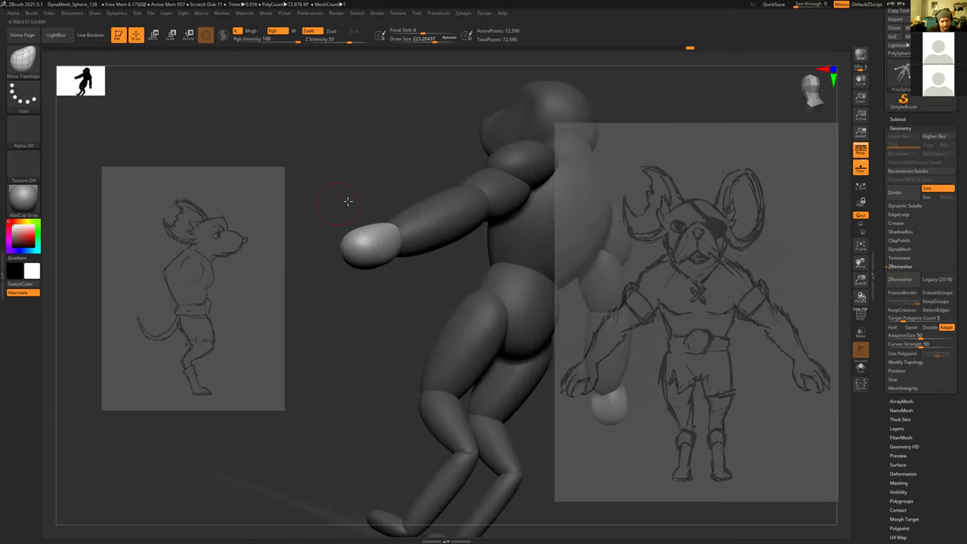
{"action": "left_click_drag", "start_coordinate": [391, 306], "coordinate": [394, 239]}
{"action": "right_click_drag", "start_coordinate": [378, 227], "coordinate": [382, 226]}
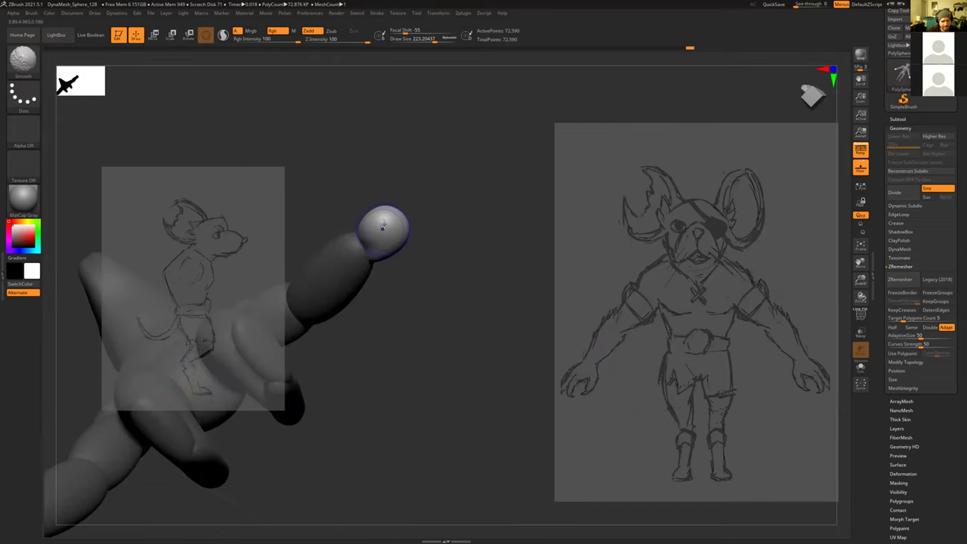
{"action": "left_click_drag", "start_coordinate": [381, 225], "coordinate": [359, 278], "text": "shift"}
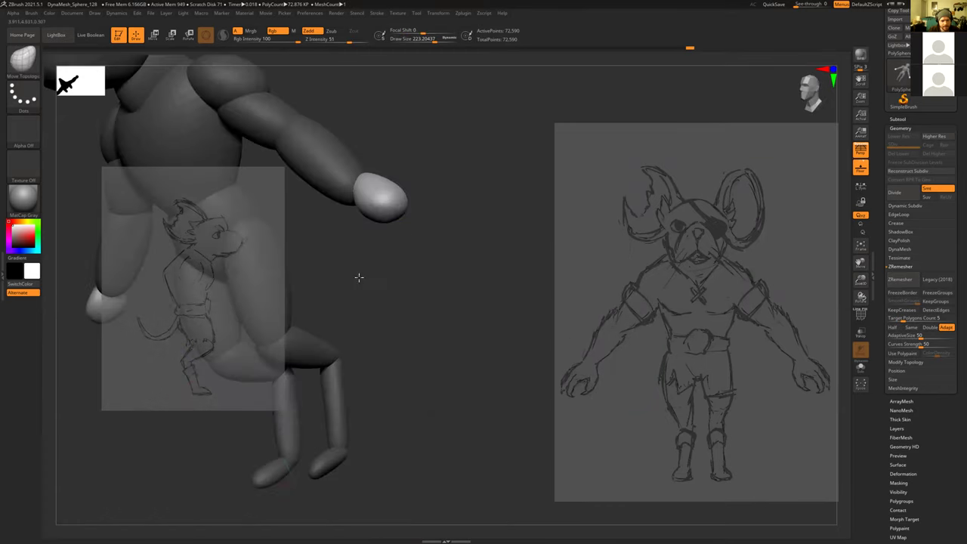
Step: Insert mirrored spheres on the upper sides of the head with the IMM Primitives brush as the bases of the ears
{"action": "left_click_drag", "start_coordinate": [377, 222], "coordinate": [115, 107]}
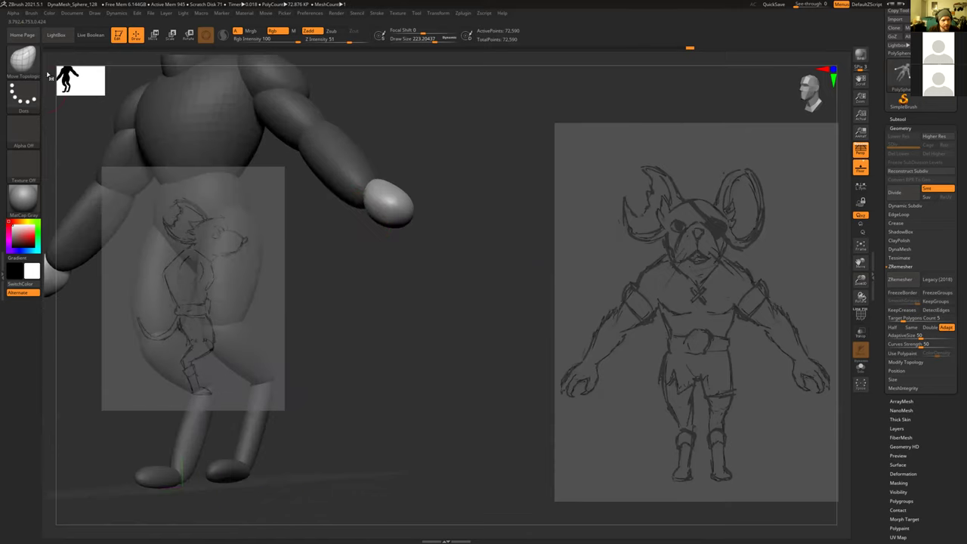
{"action": "key", "text": "b"}
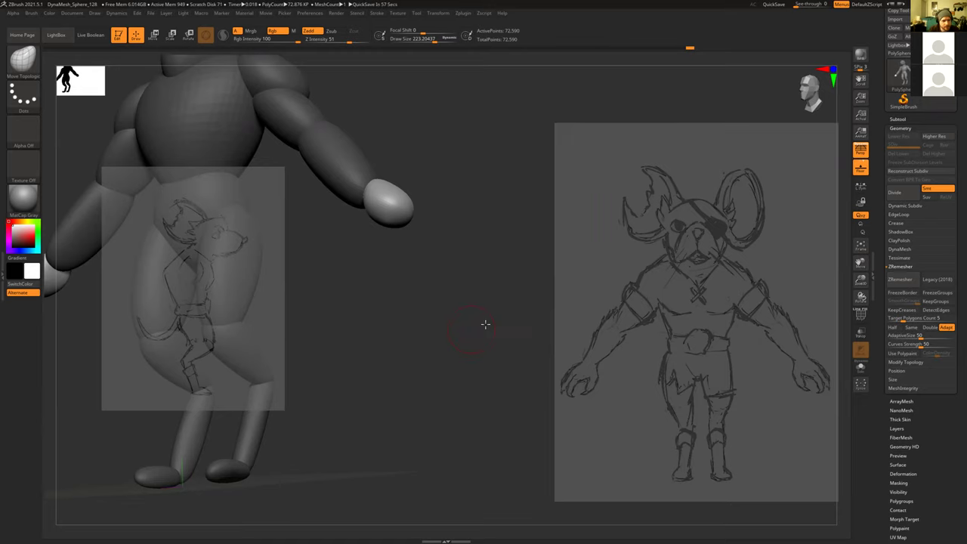
{"action": "left_click_drag", "start_coordinate": [486, 324], "coordinate": [483, 274], "text": "shift"}
{"action": "left_click_drag", "start_coordinate": [499, 367], "coordinate": [411, 289], "text": "alt"}
{"action": "left_click_drag", "start_coordinate": [485, 238], "coordinate": [543, 238], "text": "alt"}
{"action": "left_click_drag", "start_coordinate": [543, 238], "coordinate": [456, 231], "text": "shift"}
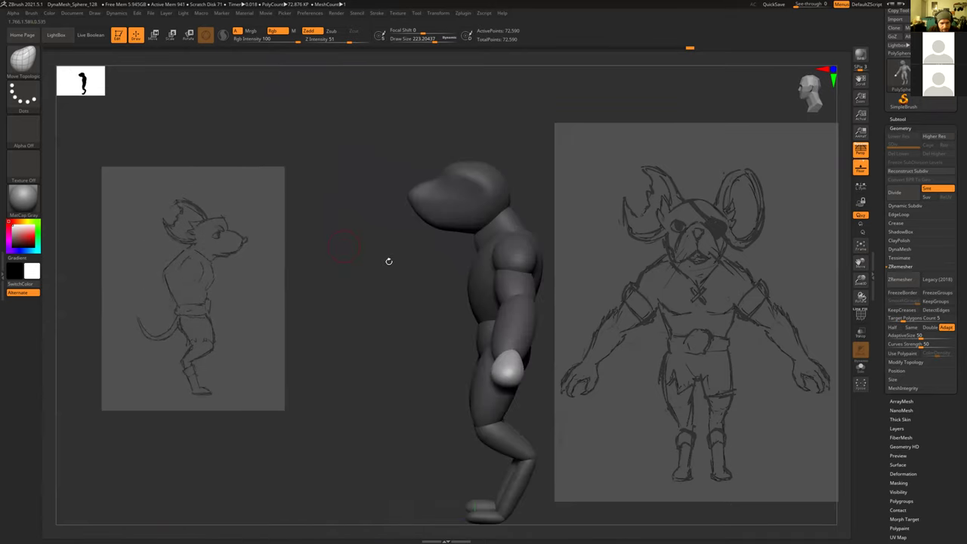
{"action": "left_click_drag", "start_coordinate": [388, 261], "coordinate": [367, 376], "text": "alt"}
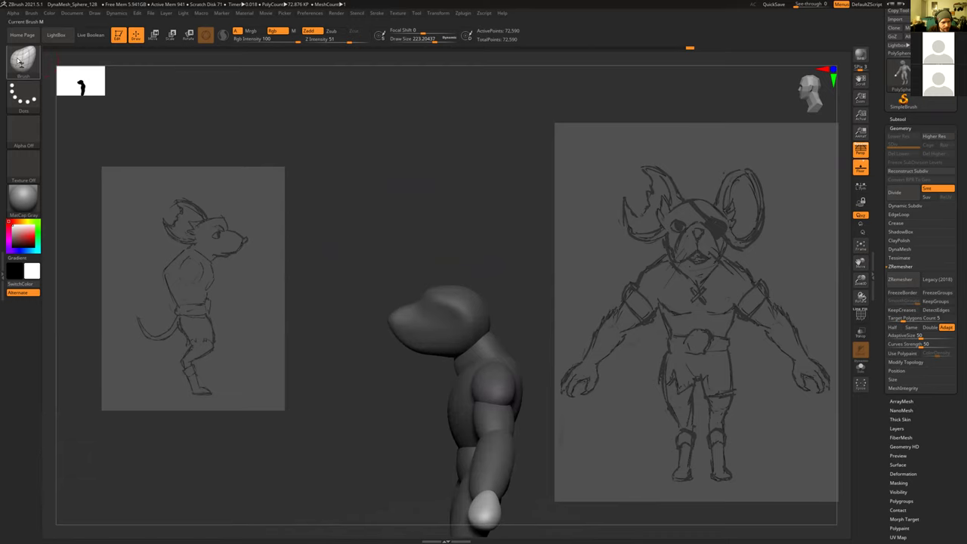
{"action": "left_click", "coordinate": [17, 62]}
{"action": "left_click", "coordinate": [387, 271]}
{"action": "mouse_move", "coordinate": [387, 271]}
{"action": "left_mouse_down"}
{"action": "mouse_move", "coordinate": [491, 293]}
{"action": "mouse_move", "coordinate": [421, 189]}
{"action": "mouse_move", "coordinate": [425, 227]}
{"action": "left_mouse_up"}
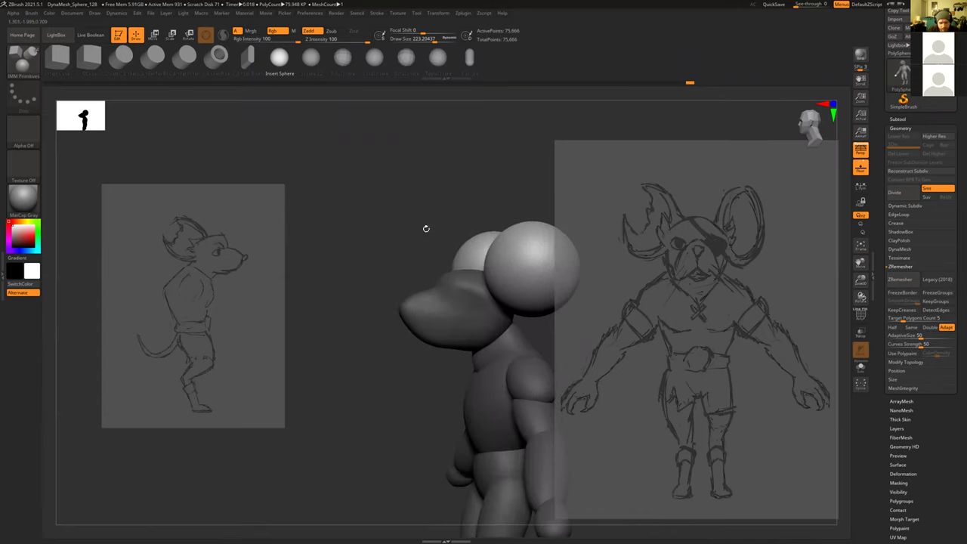
Step: Carve the fronts of the ear spheres into hollow cups with ClayBuildup at draw size about 521, undoing the last strokes
{"action": "key", "text": "b"}
{"action": "key", "text": "c"}
{"action": "key", "text": "b"}
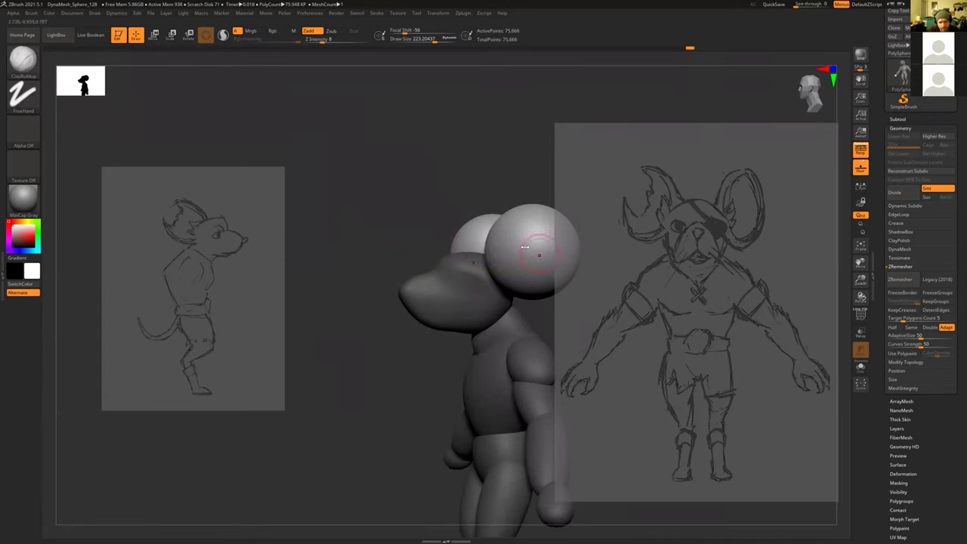
{"action": "key", "text": "s"}
{"action": "mouse_move", "coordinate": [537, 243]}
{"action": "left_mouse_down"}
{"action": "mouse_move", "coordinate": [526, 253]}
{"action": "mouse_move", "coordinate": [538, 242]}
{"action": "mouse_move", "coordinate": [540, 265]}
{"action": "mouse_move", "coordinate": [536, 226]}
{"action": "mouse_move", "coordinate": [515, 244]}
{"action": "mouse_move", "coordinate": [516, 263]}
{"action": "mouse_move", "coordinate": [526, 262]}
{"action": "mouse_move", "coordinate": [515, 235]}
{"action": "mouse_move", "coordinate": [521, 268]}
{"action": "mouse_move", "coordinate": [497, 274]}
{"action": "mouse_move", "coordinate": [536, 241]}
{"action": "left_mouse_up"}
{"action": "mouse_move", "coordinate": [473, 178]}
{"action": "left_mouse_down"}
{"action": "mouse_move", "coordinate": [501, 165]}
{"action": "mouse_move", "coordinate": [461, 190]}
{"action": "mouse_move", "coordinate": [510, 236]}
{"action": "mouse_move", "coordinate": [476, 263]}
{"action": "left_mouse_up"}
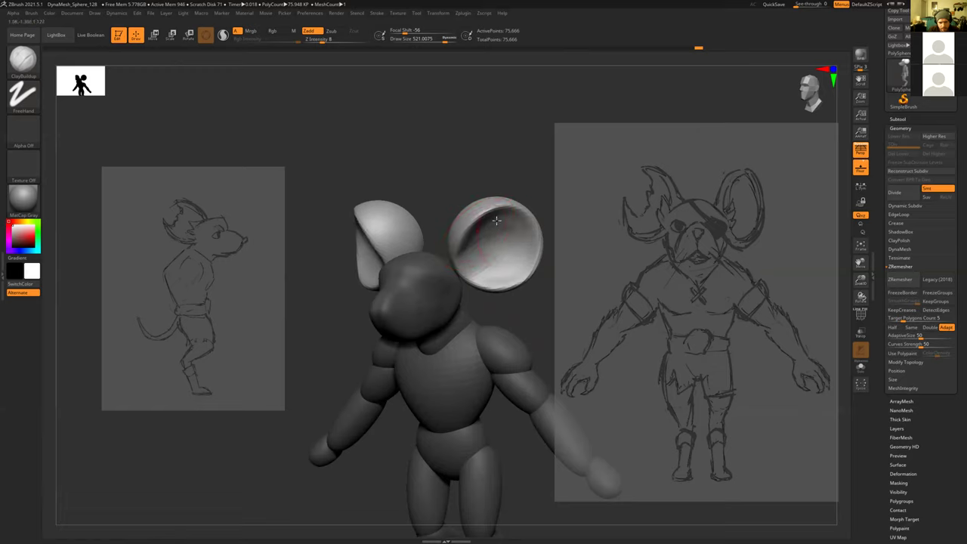
{"action": "key", "text": "ctrl+z"}
{"action": "key", "text": "ctrl+z"}
{"action": "key", "text": "ctrl+z"}
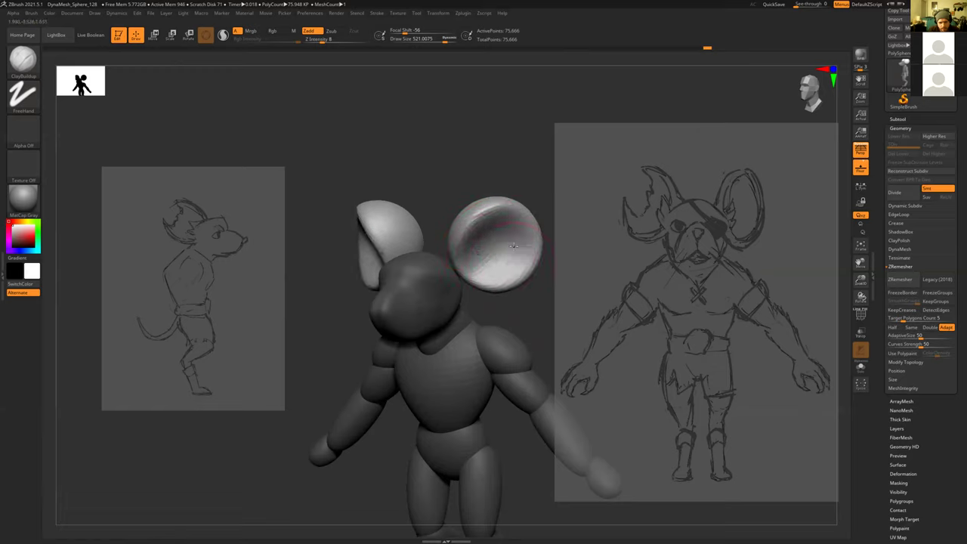
Step: Smooth the hollowed ears and flatten their rounded backs from several angles
{"action": "mouse_move", "coordinate": [477, 153]}
{"action": "left_mouse_down", "text": "shift"}
{"action": "mouse_move", "coordinate": [449, 151]}
{"action": "mouse_move", "coordinate": [484, 220]}
{"action": "mouse_move", "coordinate": [528, 259]}
{"action": "left_mouse_up", "text": "shift"}
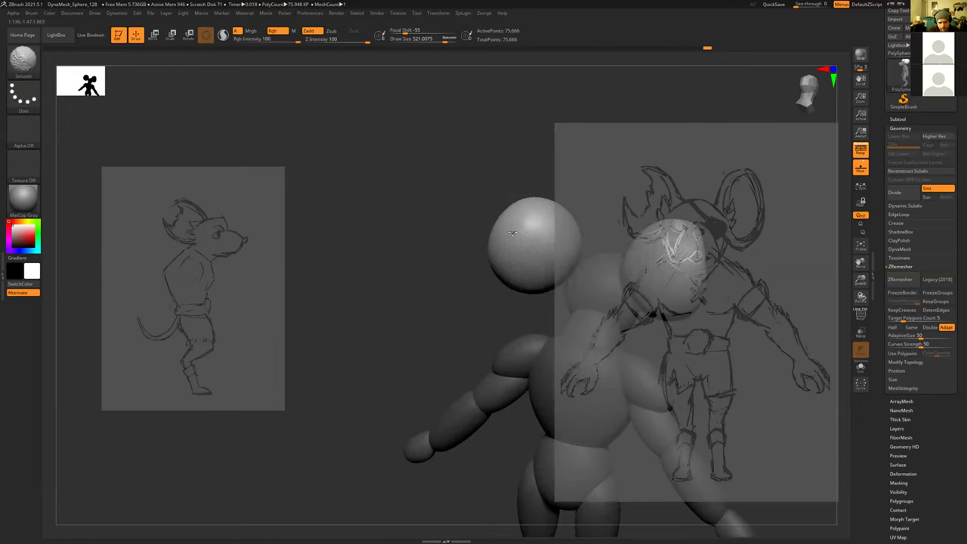
{"action": "left_click_drag", "start_coordinate": [535, 223], "coordinate": [533, 216], "text": "shift"}
{"action": "left_click_drag", "start_coordinate": [516, 265], "coordinate": [501, 278], "text": "shift"}
{"action": "mouse_move", "coordinate": [499, 316]}
{"action": "left_mouse_down", "text": "shift"}
{"action": "mouse_move", "coordinate": [536, 302]}
{"action": "mouse_move", "coordinate": [538, 322]}
{"action": "left_mouse_up", "text": "shift"}
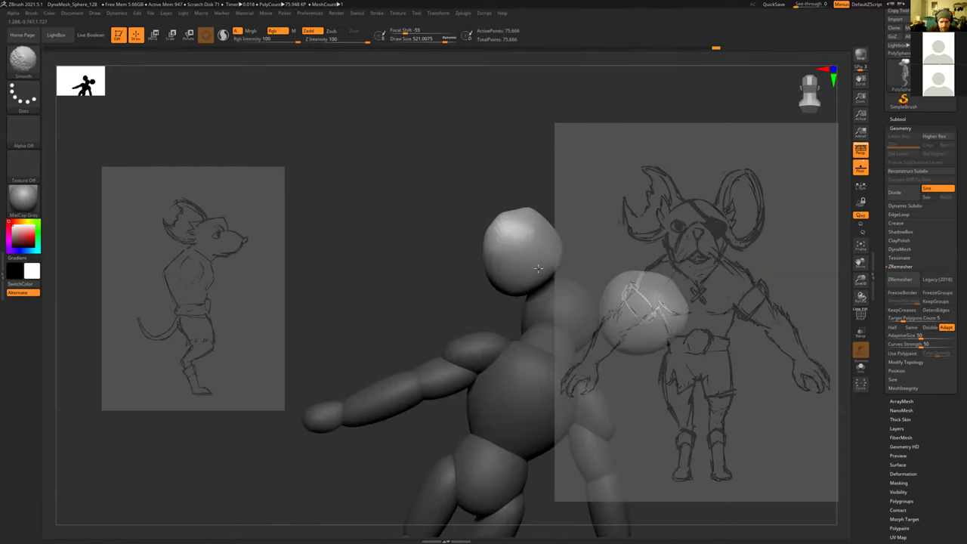
{"action": "mouse_move", "coordinate": [537, 229]}
{"action": "left_mouse_down", "text": "shift"}
{"action": "mouse_move", "coordinate": [522, 223]}
{"action": "mouse_move", "coordinate": [536, 256]}
{"action": "mouse_move", "coordinate": [544, 237]}
{"action": "left_mouse_up", "text": "shift"}
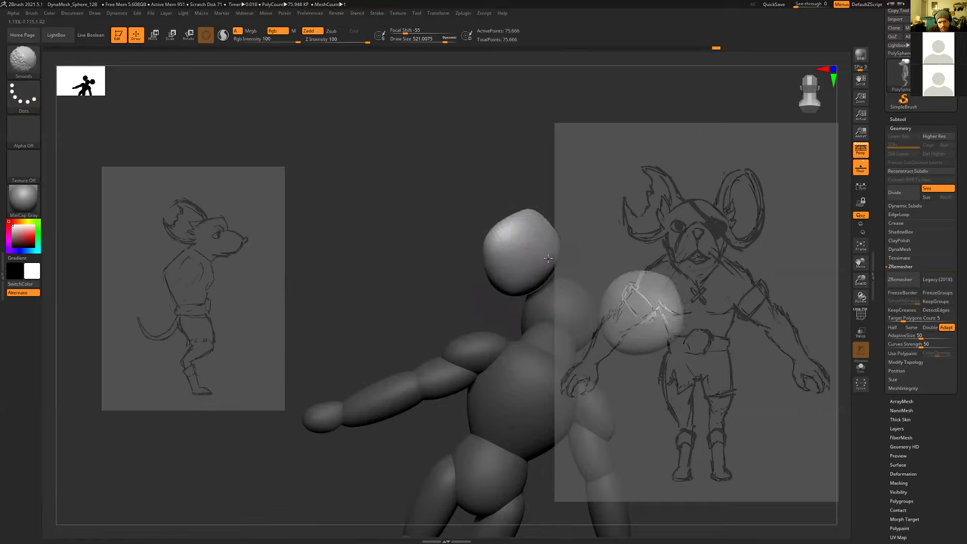
{"action": "mouse_move", "coordinate": [530, 278]}
{"action": "left_mouse_down", "text": "shift"}
{"action": "mouse_move", "coordinate": [549, 266]}
{"action": "mouse_move", "coordinate": [532, 253]}
{"action": "left_mouse_up", "text": "shift"}
{"action": "mouse_move", "coordinate": [363, 241]}
{"action": "left_mouse_down"}
{"action": "mouse_move", "coordinate": [451, 229]}
{"action": "mouse_move", "coordinate": [445, 216]}
{"action": "left_mouse_up"}
{"action": "left_click_drag", "start_coordinate": [374, 174], "coordinate": [401, 182]}
{"action": "mouse_move", "coordinate": [396, 222]}
{"action": "left_mouse_down", "text": "shift"}
{"action": "mouse_move", "coordinate": [415, 260]}
{"action": "mouse_move", "coordinate": [414, 246]}
{"action": "mouse_move", "coordinate": [426, 262]}
{"action": "mouse_move", "coordinate": [416, 226]}
{"action": "mouse_move", "coordinate": [439, 227]}
{"action": "mouse_move", "coordinate": [371, 243]}
{"action": "mouse_move", "coordinate": [386, 185]}
{"action": "left_mouse_up", "text": "shift"}
Step: Pull the ears into large ovals tilted backward with Move Topological at draw size 1000, and clear the mask from the body
{"action": "key", "text": "s"}
{"action": "mouse_move", "coordinate": [418, 258]}
{"action": "left_mouse_down"}
{"action": "mouse_move", "coordinate": [408, 262]}
{"action": "mouse_move", "coordinate": [406, 293]}
{"action": "mouse_move", "coordinate": [348, 305]}
{"action": "left_mouse_up"}
{"action": "left_click_drag", "start_coordinate": [411, 338], "coordinate": [397, 337], "text": "shift"}
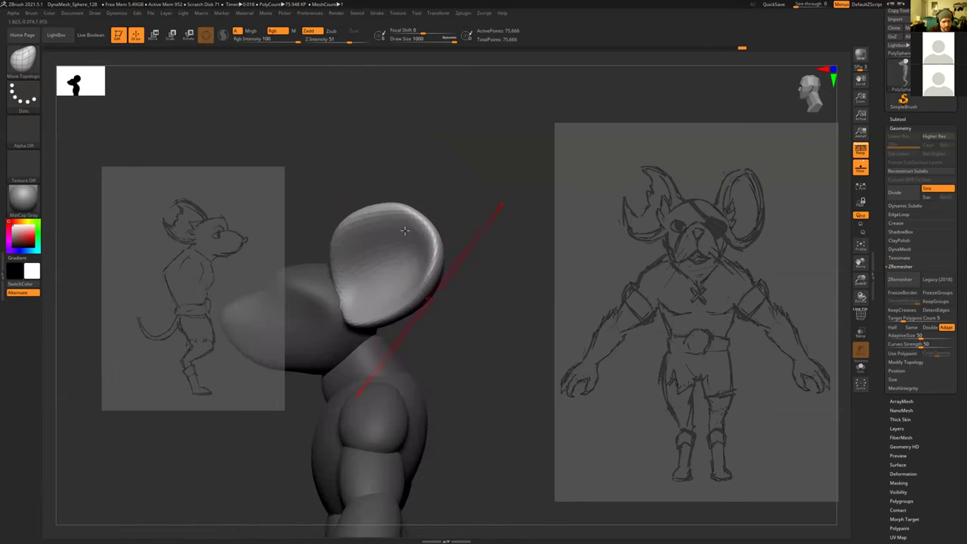
{"action": "left_click_drag", "start_coordinate": [429, 226], "coordinate": [443, 237]}
{"action": "left_click_drag", "start_coordinate": [367, 226], "coordinate": [375, 235]}
{"action": "left_click_drag", "start_coordinate": [441, 246], "coordinate": [454, 257]}
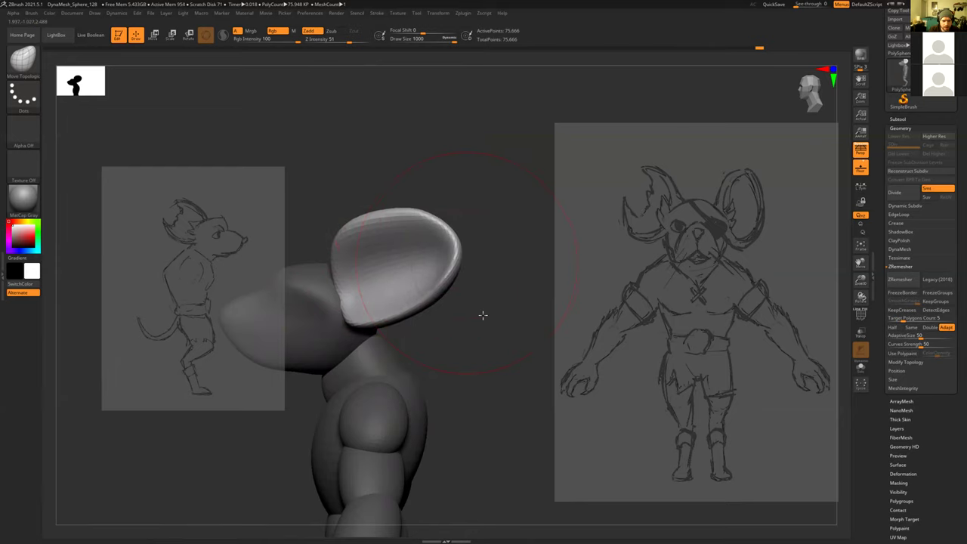
{"action": "left_click_drag", "start_coordinate": [419, 308], "coordinate": [426, 323]}
{"action": "mouse_move", "coordinate": [430, 222]}
{"action": "left_mouse_down"}
{"action": "mouse_move", "coordinate": [390, 237]}
{"action": "mouse_move", "coordinate": [474, 280]}
{"action": "mouse_move", "coordinate": [395, 253]}
{"action": "mouse_move", "coordinate": [494, 276]}
{"action": "mouse_move", "coordinate": [499, 291]}
{"action": "mouse_move", "coordinate": [466, 305]}
{"action": "mouse_move", "coordinate": [460, 272]}
{"action": "mouse_move", "coordinate": [473, 255]}
{"action": "left_mouse_up"}
{"action": "mouse_move", "coordinate": [458, 306]}
{"action": "left_mouse_down"}
{"action": "mouse_move", "coordinate": [452, 300]}
{"action": "mouse_move", "coordinate": [501, 320]}
{"action": "mouse_move", "coordinate": [488, 300]}
{"action": "mouse_move", "coordinate": [467, 307]}
{"action": "mouse_move", "coordinate": [505, 306]}
{"action": "mouse_move", "coordinate": [477, 307]}
{"action": "mouse_move", "coordinate": [476, 320]}
{"action": "mouse_move", "coordinate": [512, 265]}
{"action": "mouse_move", "coordinate": [529, 265]}
{"action": "mouse_move", "coordinate": [535, 278]}
{"action": "mouse_move", "coordinate": [475, 290]}
{"action": "mouse_move", "coordinate": [367, 242]}
{"action": "left_mouse_up"}
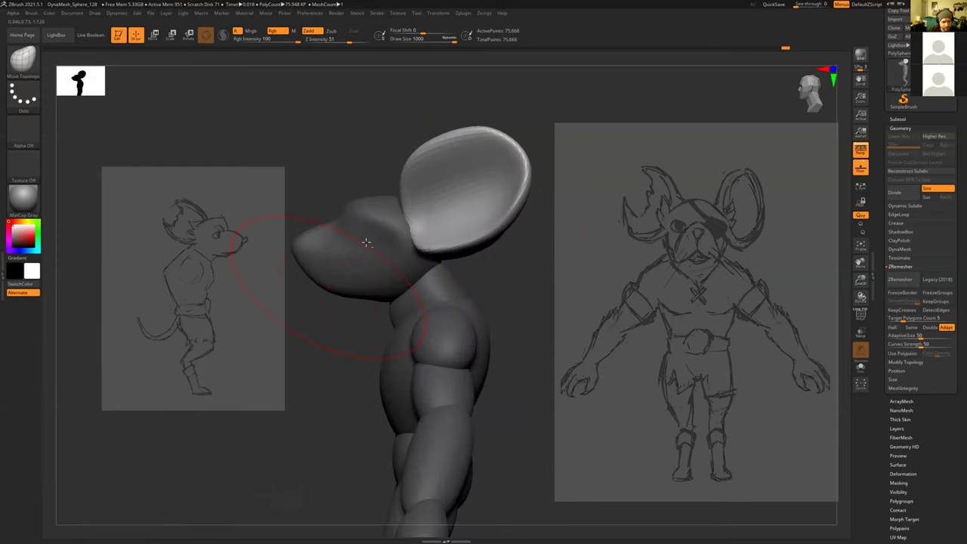
{"action": "key", "text": "ctrl"}
{"action": "mouse_move", "coordinate": [328, 177]}
{"action": "left_mouse_down", "text": "ctrl"}
{"action": "mouse_move", "coordinate": [382, 174]}
{"action": "mouse_move", "coordinate": [344, 299]}
{"action": "left_mouse_up", "text": "ctrl"}
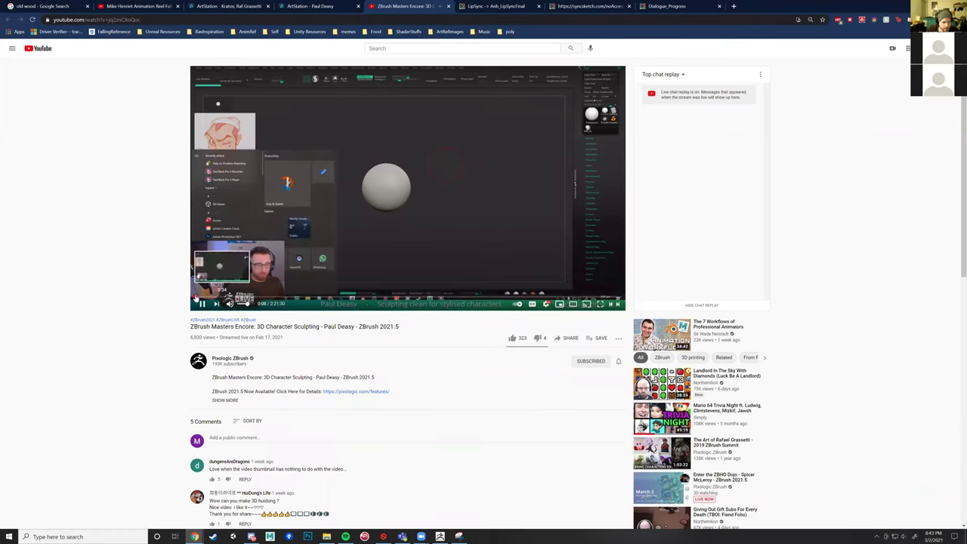
Step: Skim the ZBrush Masters Encore 3D Character Sculpting video in the web browser to examine how a stylised head is built from simple forms
{"action": "left_click", "coordinate": [212, 298]}
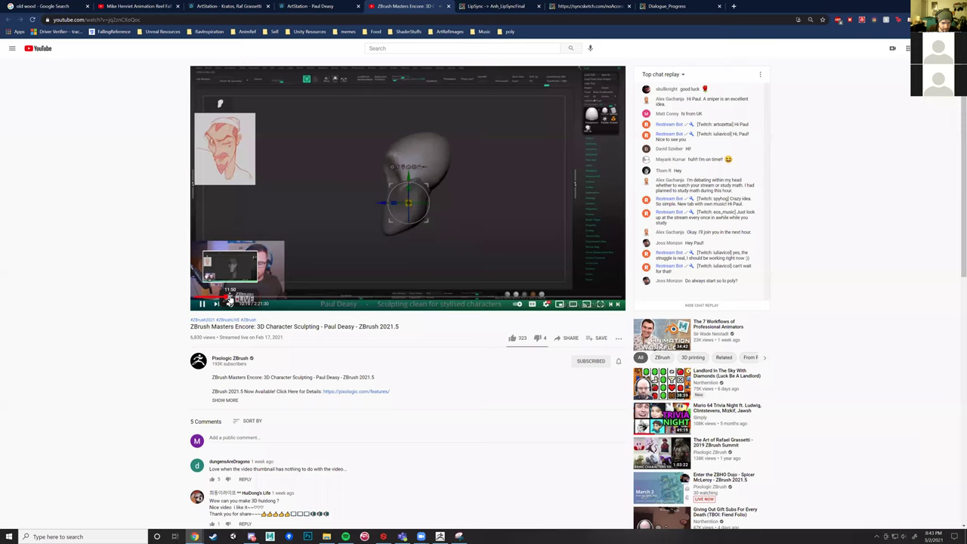
{"action": "left_click", "coordinate": [233, 302]}
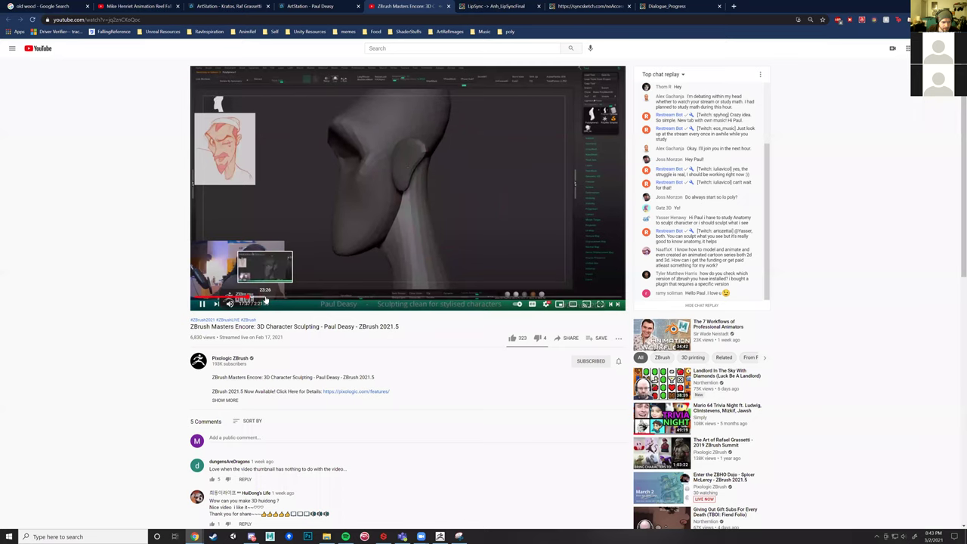
{"action": "left_click", "coordinate": [264, 296]}
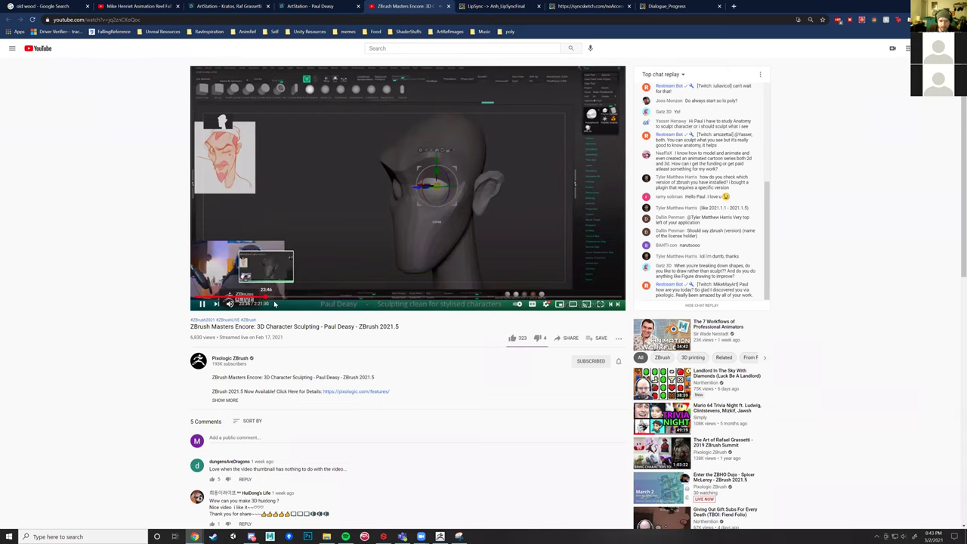
{"action": "left_click", "coordinate": [273, 300]}
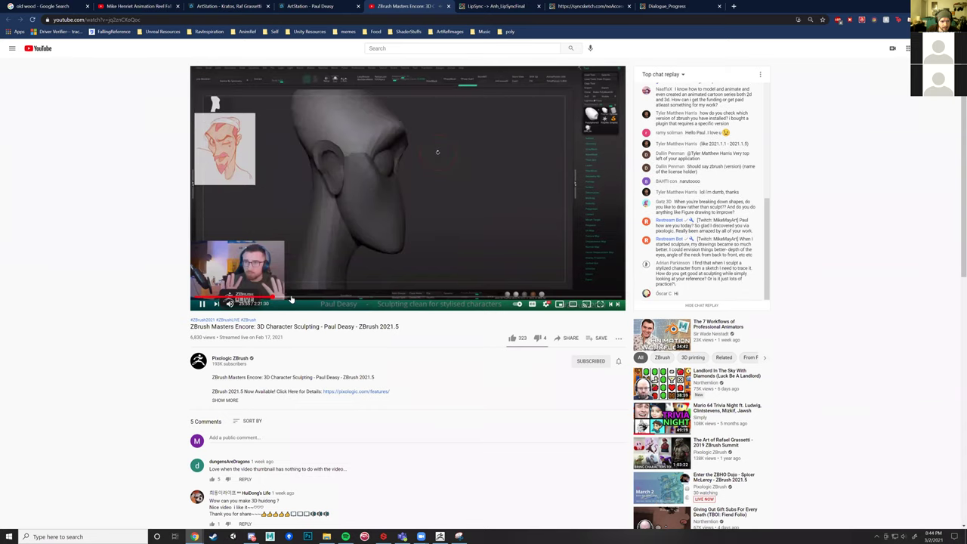
{"action": "left_click", "coordinate": [307, 300]}
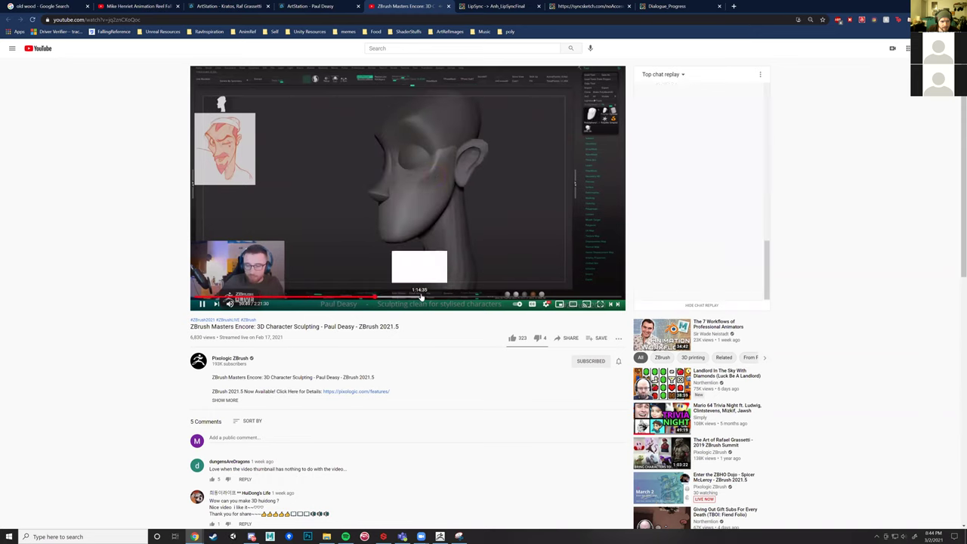
{"action": "left_click", "coordinate": [422, 297]}
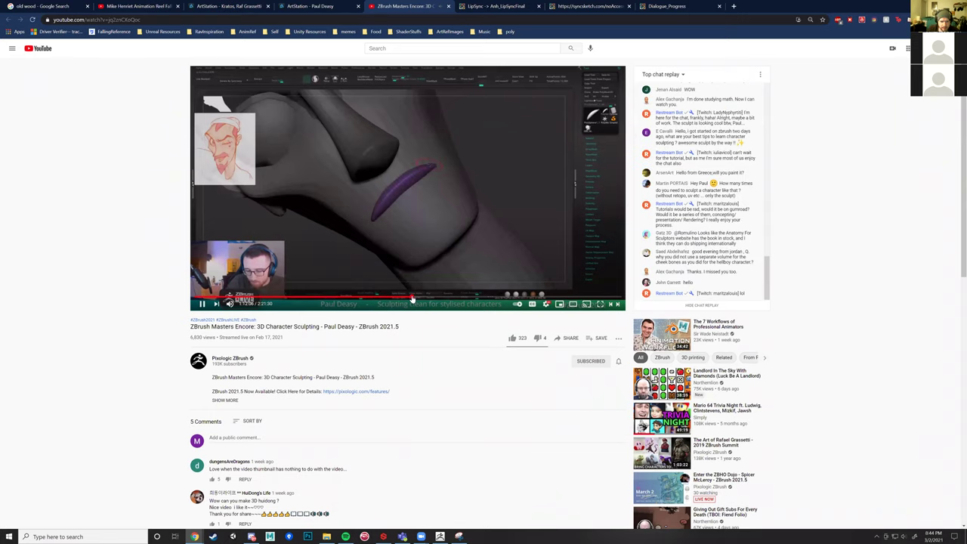
{"action": "left_click", "coordinate": [423, 297]}
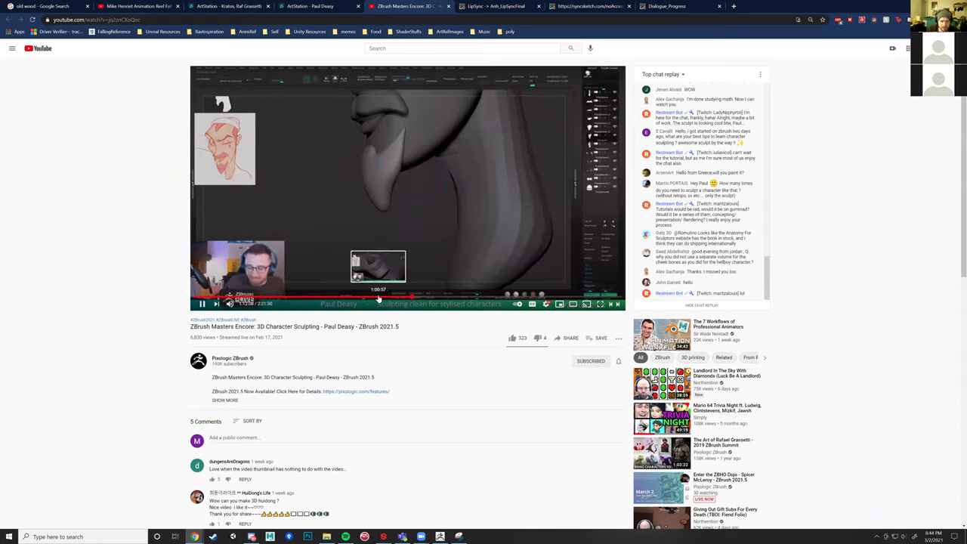
{"action": "left_click", "coordinate": [378, 297]}
{"action": "left_click", "coordinate": [364, 247]}
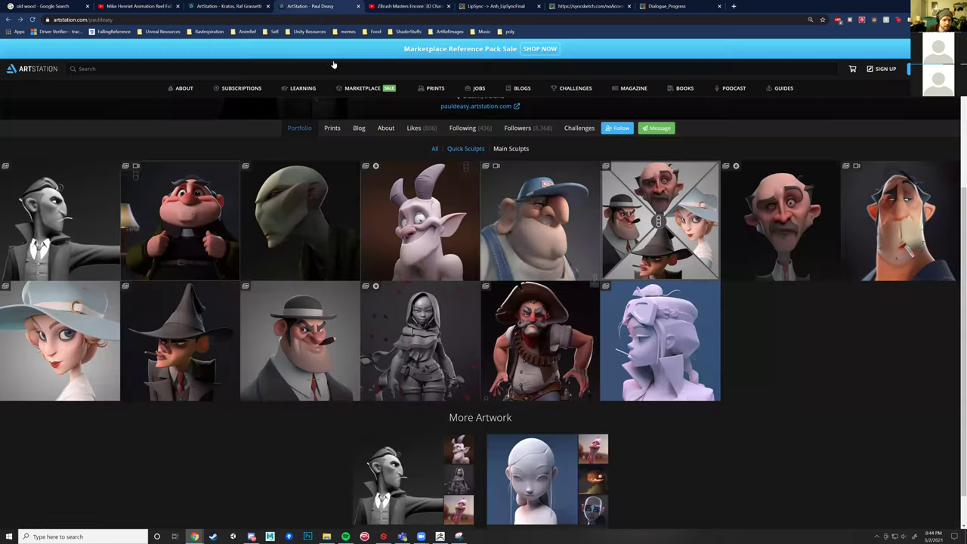
Step: Examine the Zbrush MAsters class - Faun images in the ArtStation portfolio and return to the portfolio overview
{"action": "left_click", "coordinate": [318, 6]}
{"action": "left_click", "coordinate": [446, 215]}
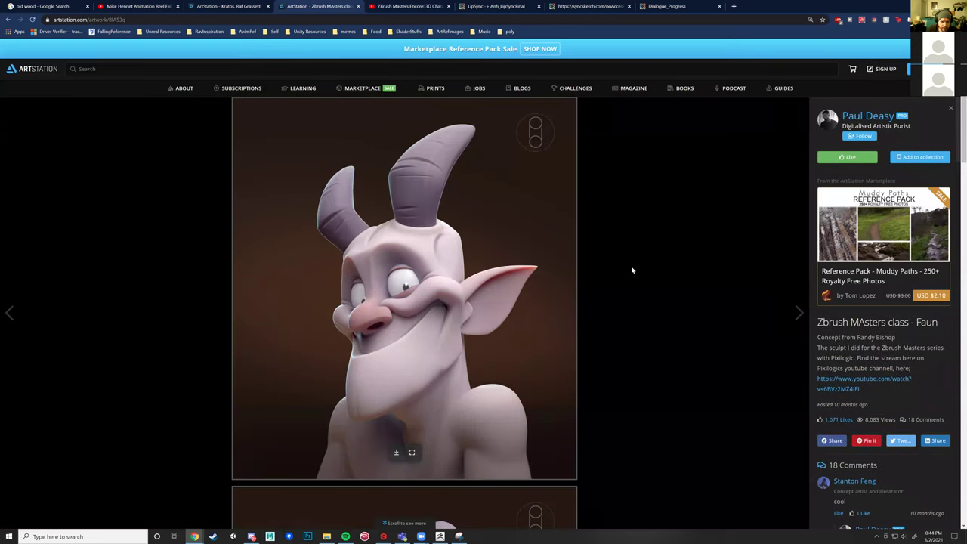
{"action": "scroll", "coordinate": [641, 314], "scroll_direction": "down", "scroll_amount": 4}
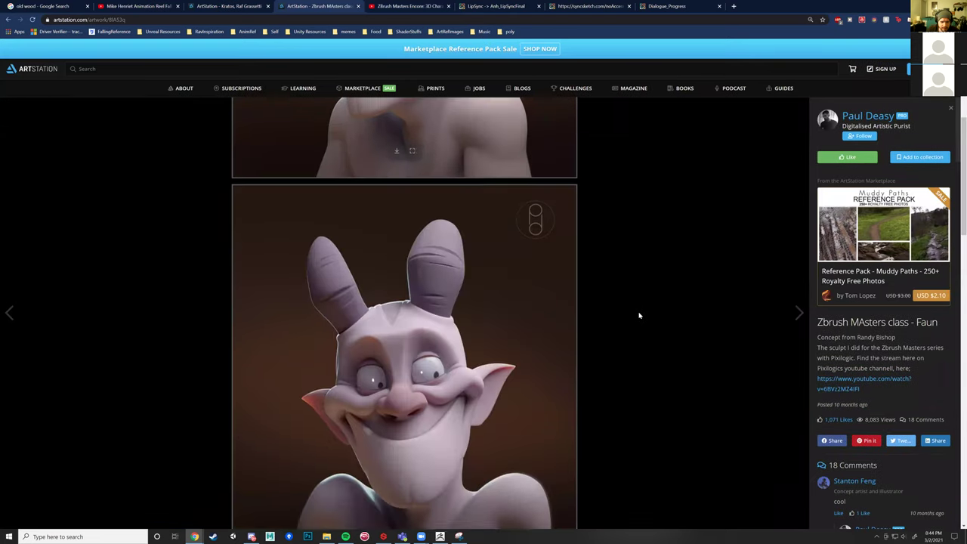
{"action": "left_click", "coordinate": [9, 20]}
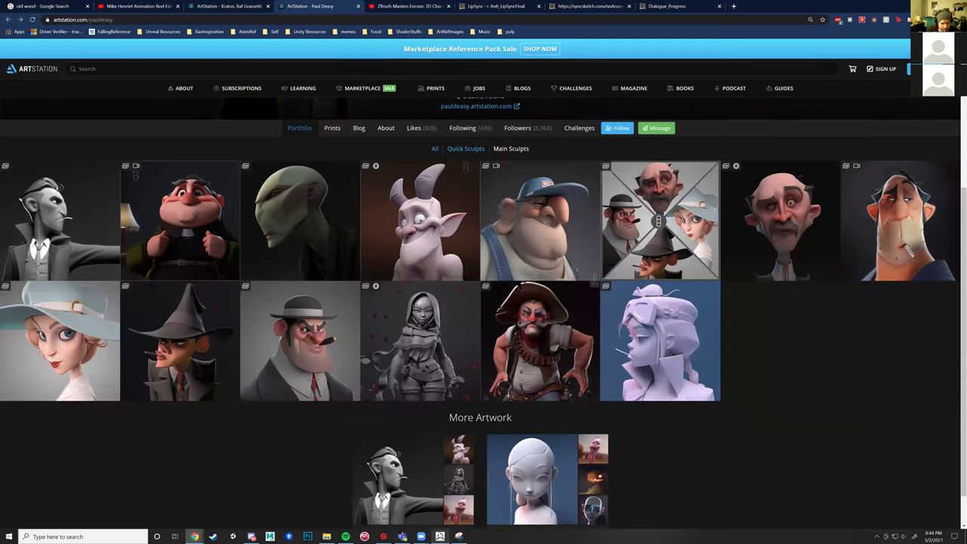
Step: Switch back to ZBrush and refine the muzzle and brow transition with Move Topological at draw size about 567, smoothing the form
{"action": "left_click", "coordinate": [440, 536]}
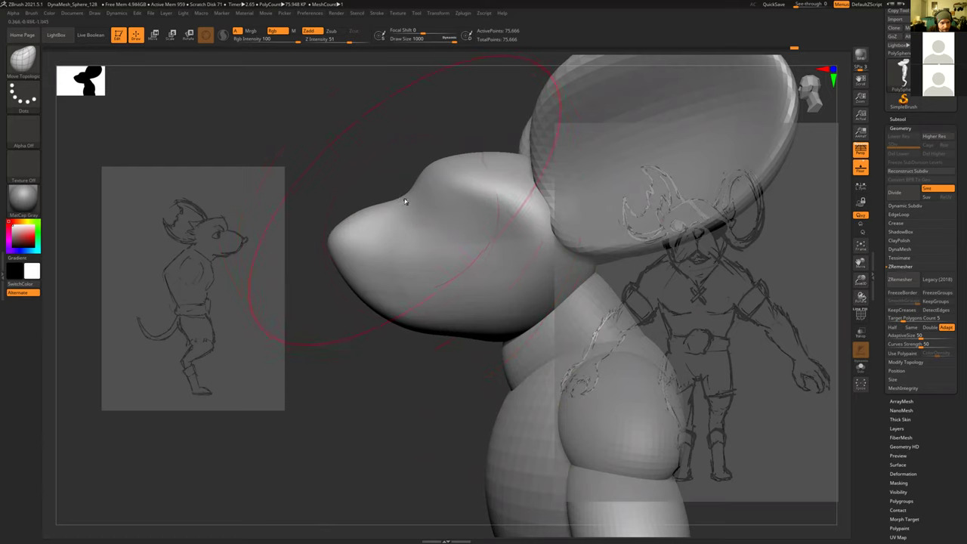
{"action": "key", "text": "s"}
{"action": "left_click_drag", "start_coordinate": [405, 201], "coordinate": [399, 200]}
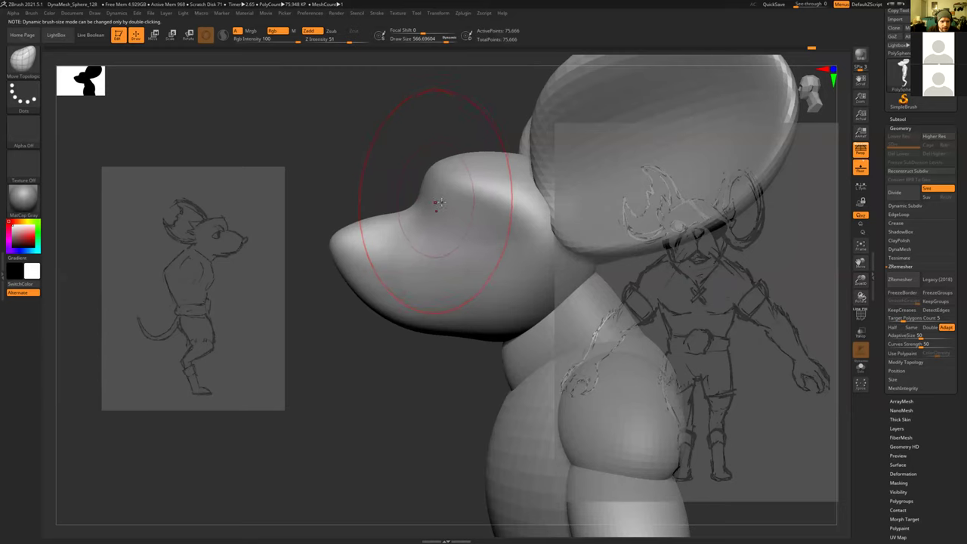
{"action": "mouse_move", "coordinate": [444, 205]}
{"action": "left_mouse_down"}
{"action": "mouse_move", "coordinate": [397, 157]}
{"action": "mouse_move", "coordinate": [435, 179]}
{"action": "mouse_move", "coordinate": [432, 205]}
{"action": "left_mouse_up"}
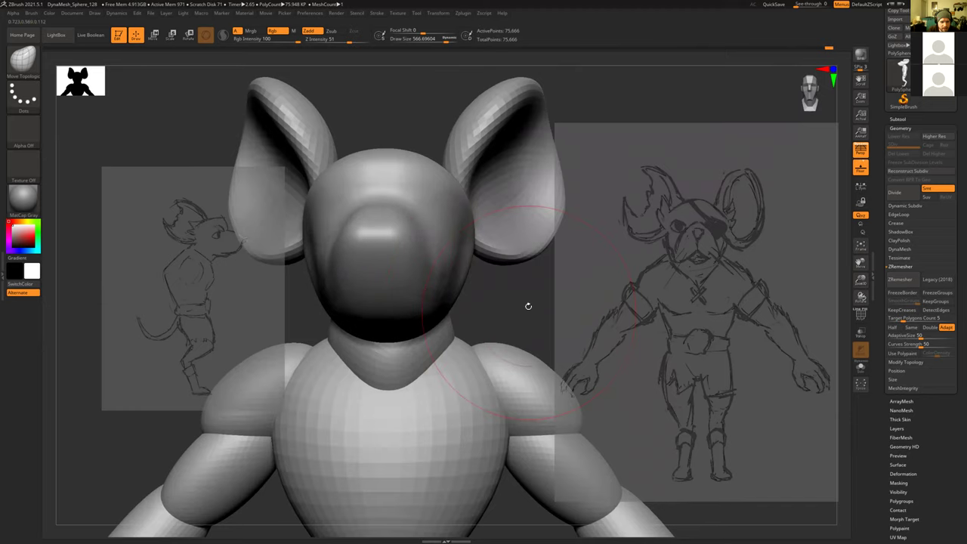
{"action": "left_click_drag", "start_coordinate": [507, 305], "coordinate": [451, 283]}
{"action": "mouse_move", "coordinate": [390, 226]}
{"action": "left_mouse_down"}
{"action": "mouse_move", "coordinate": [388, 268]}
{"action": "mouse_move", "coordinate": [401, 234]}
{"action": "mouse_move", "coordinate": [366, 231]}
{"action": "left_mouse_up"}
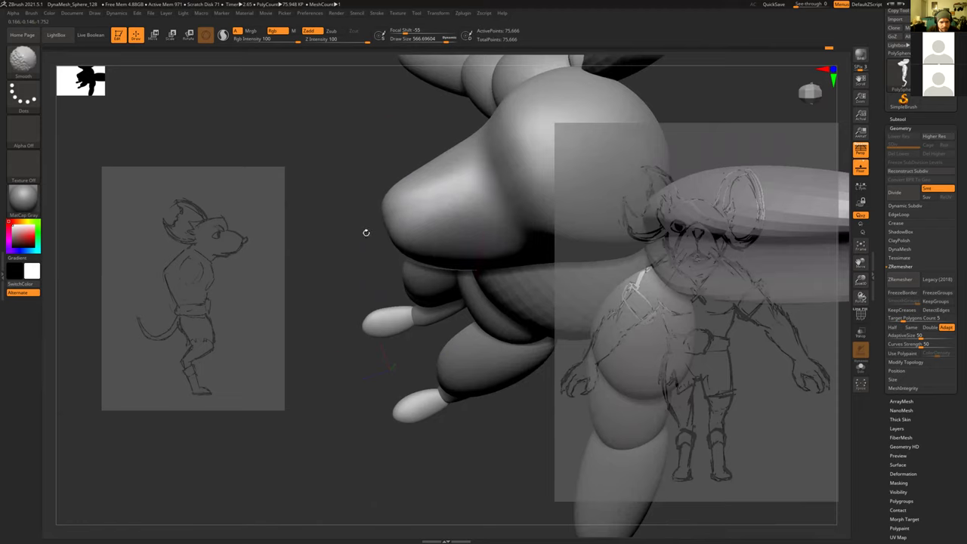
{"action": "left_click_drag", "start_coordinate": [318, 202], "coordinate": [571, 273]}
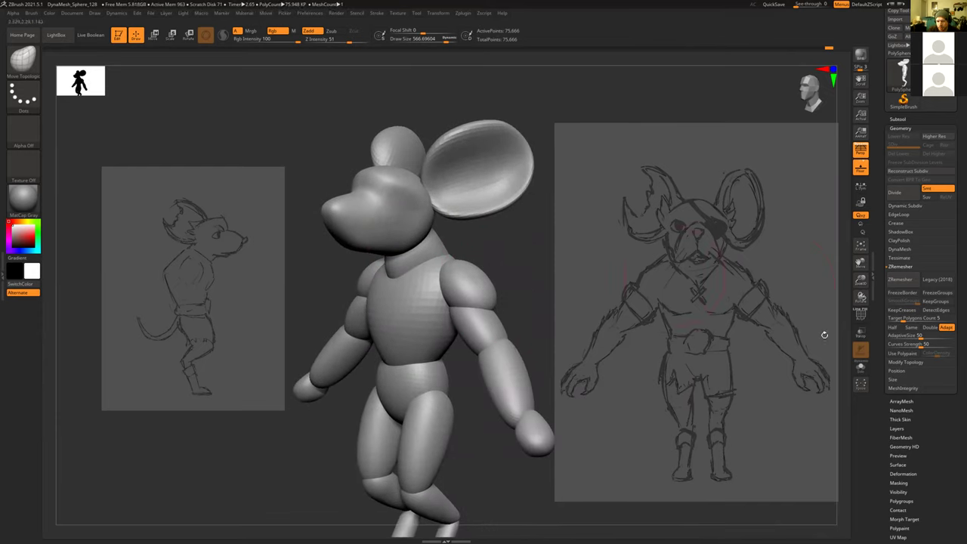
Step: Fuse the body parts with DynaMesh at resolution 128 and smooth the neck and shoulder seams at draw size about 187
{"action": "left_click", "coordinate": [897, 250]}
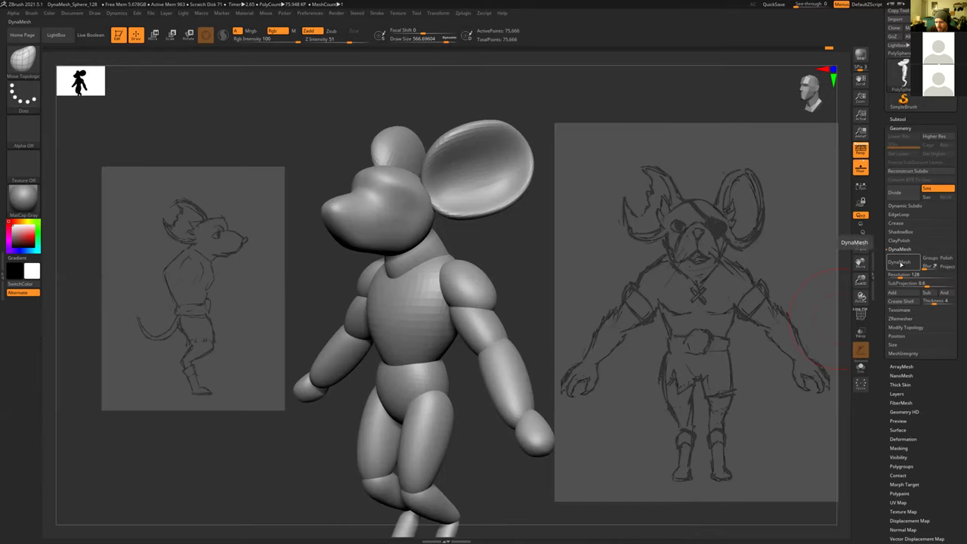
{"action": "left_click", "coordinate": [899, 261]}
{"action": "mouse_move", "coordinate": [493, 216]}
{"action": "left_mouse_down"}
{"action": "mouse_move", "coordinate": [547, 223]}
{"action": "mouse_move", "coordinate": [534, 229]}
{"action": "left_mouse_up"}
{"action": "key", "text": "s"}
{"action": "left_click_drag", "start_coordinate": [447, 261], "coordinate": [428, 261]}
{"action": "left_click_drag", "start_coordinate": [474, 241], "coordinate": [426, 264], "text": "shift"}
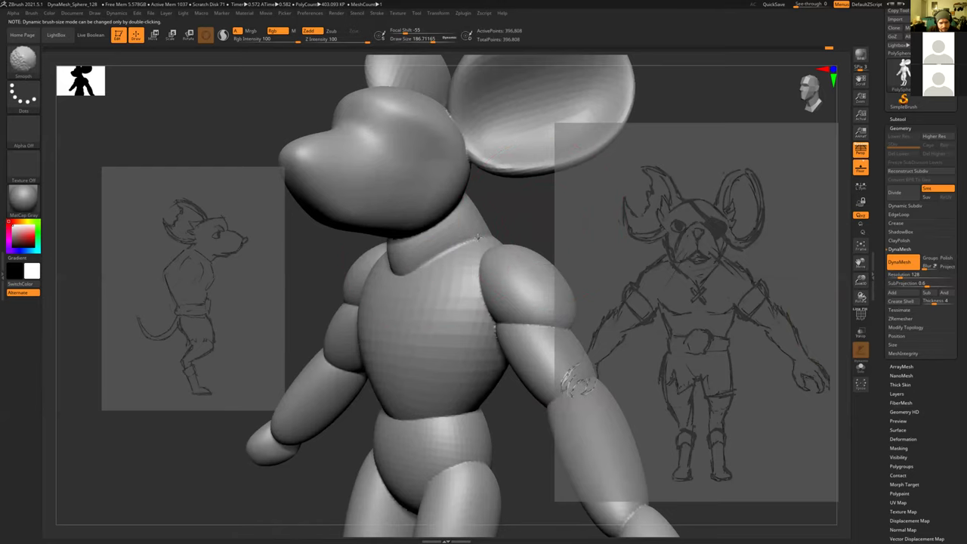
{"action": "mouse_move", "coordinate": [515, 243]}
{"action": "left_mouse_down"}
{"action": "mouse_move", "coordinate": [519, 231]}
{"action": "mouse_move", "coordinate": [498, 267]}
{"action": "left_mouse_up"}
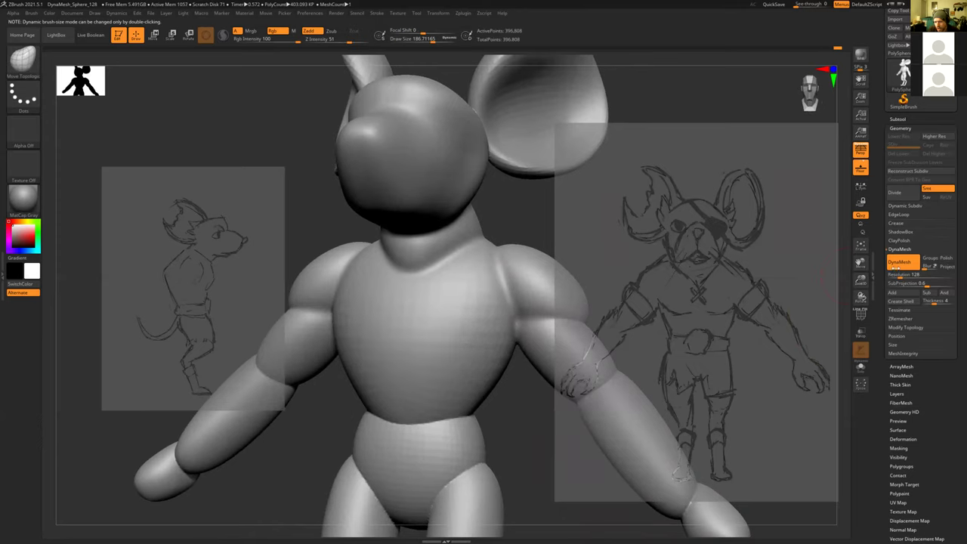
Step: Set the DynaMesh resolution to 96 and remesh the fused body
{"action": "left_click", "coordinate": [897, 275]}
{"action": "type", "text": "96"}
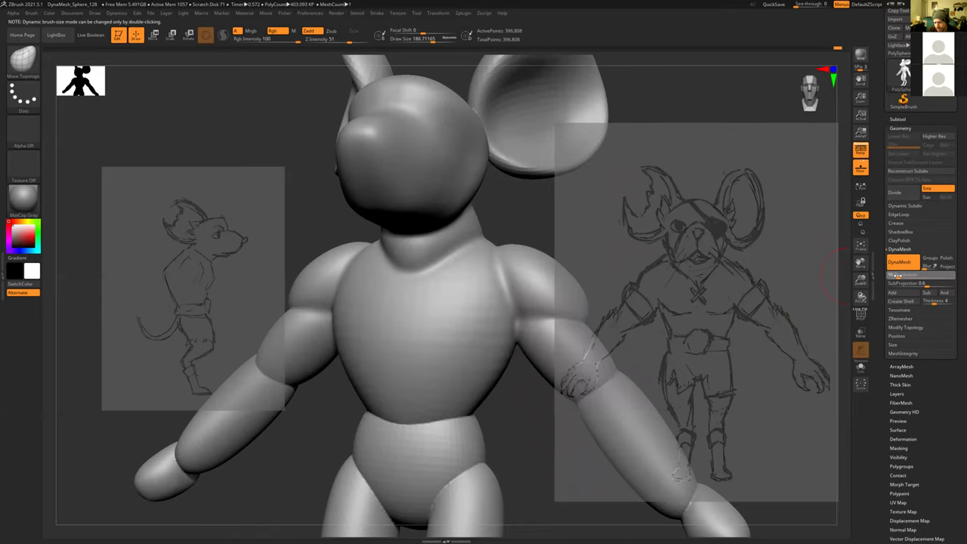
{"action": "key", "text": "Return"}
{"action": "left_click", "coordinate": [898, 262]}
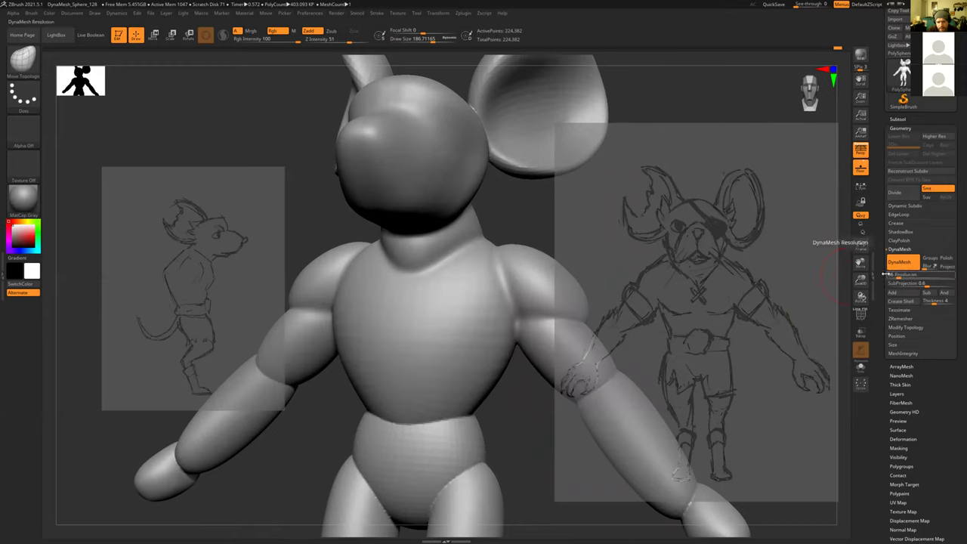
Step: Smooth the shoulder seams around the upper torso at draw size about 187
{"action": "mouse_move", "coordinate": [570, 230]}
{"action": "left_mouse_down", "text": "alt"}
{"action": "mouse_move", "coordinate": [501, 205]}
{"action": "mouse_move", "coordinate": [484, 185]}
{"action": "left_mouse_up", "text": "alt"}
{"action": "left_click_drag", "start_coordinate": [465, 284], "coordinate": [462, 282], "text": "shift"}
{"action": "left_click_drag", "start_coordinate": [532, 280], "coordinate": [497, 263]}
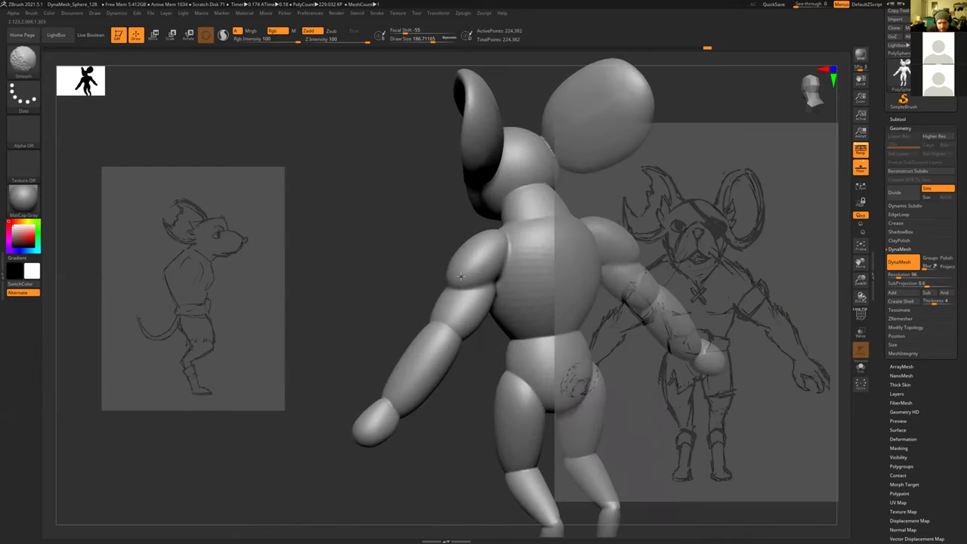
{"action": "left_click_drag", "start_coordinate": [415, 243], "coordinate": [370, 236]}
{"action": "left_click_drag", "start_coordinate": [431, 224], "coordinate": [378, 210], "text": "alt"}
Step: Smooth the joins across the upper back, shoulders and limbs with the brush enlarged to a draw size of about 451
{"action": "key", "text": "s"}
{"action": "left_click_drag", "start_coordinate": [502, 254], "coordinate": [512, 252]}
{"action": "left_click_drag", "start_coordinate": [505, 218], "coordinate": [488, 330], "text": "shift"}
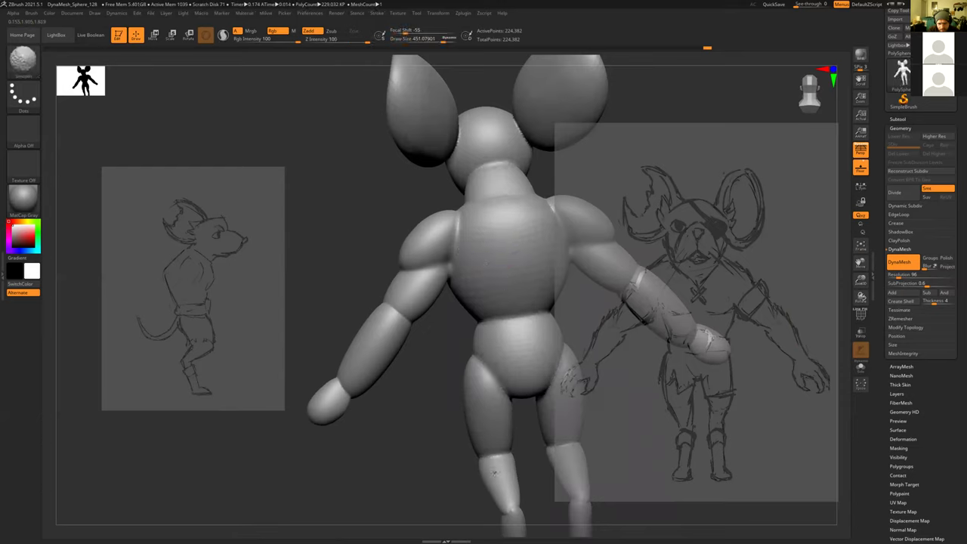
{"action": "left_click_drag", "start_coordinate": [367, 390], "coordinate": [372, 393]}
{"action": "left_click_drag", "start_coordinate": [402, 294], "coordinate": [392, 344], "text": "shift"}
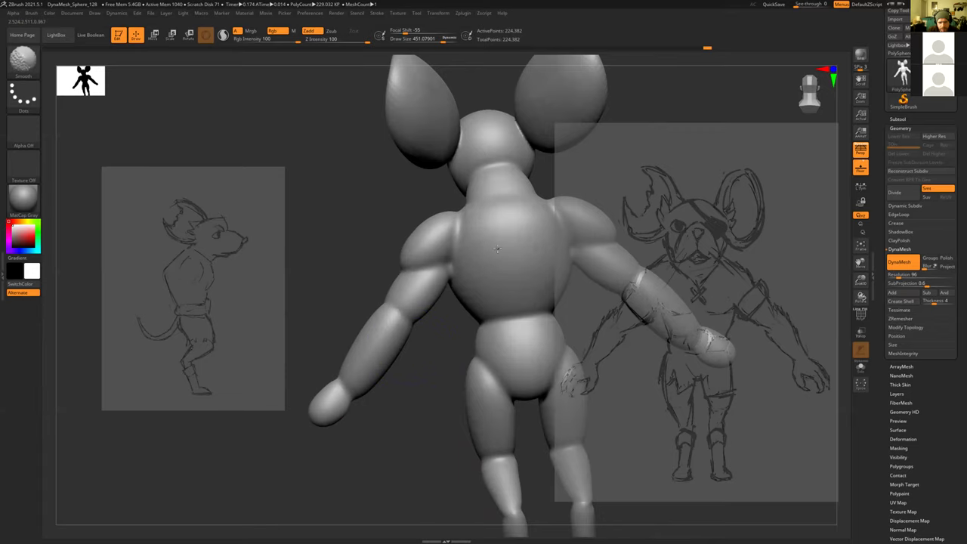
{"action": "mouse_move", "coordinate": [343, 150]}
{"action": "left_mouse_down"}
{"action": "mouse_move", "coordinate": [377, 155]}
{"action": "mouse_move", "coordinate": [333, 162]}
{"action": "left_mouse_up"}
{"action": "mouse_move", "coordinate": [438, 220]}
{"action": "left_mouse_down"}
{"action": "mouse_move", "coordinate": [536, 211]}
{"action": "mouse_move", "coordinate": [366, 315]}
{"action": "mouse_move", "coordinate": [371, 287]}
{"action": "mouse_move", "coordinate": [330, 345]}
{"action": "mouse_move", "coordinate": [373, 382]}
{"action": "mouse_move", "coordinate": [481, 264]}
{"action": "mouse_move", "coordinate": [469, 246]}
{"action": "left_mouse_up"}
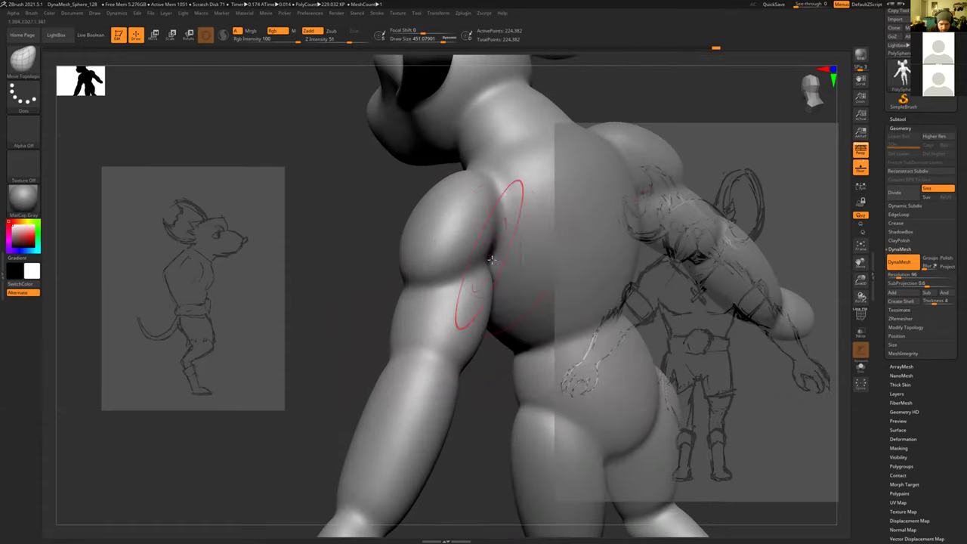
Step: Build up the transition between shoulder, upper arm and back with ClayBuildup at draw size about 167, smoothing the strokes
{"action": "mouse_move", "coordinate": [360, 292]}
{"action": "left_mouse_down"}
{"action": "mouse_move", "coordinate": [402, 285]}
{"action": "mouse_move", "coordinate": [485, 204]}
{"action": "left_mouse_up"}
{"action": "key", "text": "b"}
{"action": "key", "text": "c"}
{"action": "key", "text": "b"}
{"action": "key", "text": "s"}
{"action": "left_click_drag", "start_coordinate": [497, 239], "coordinate": [431, 274]}
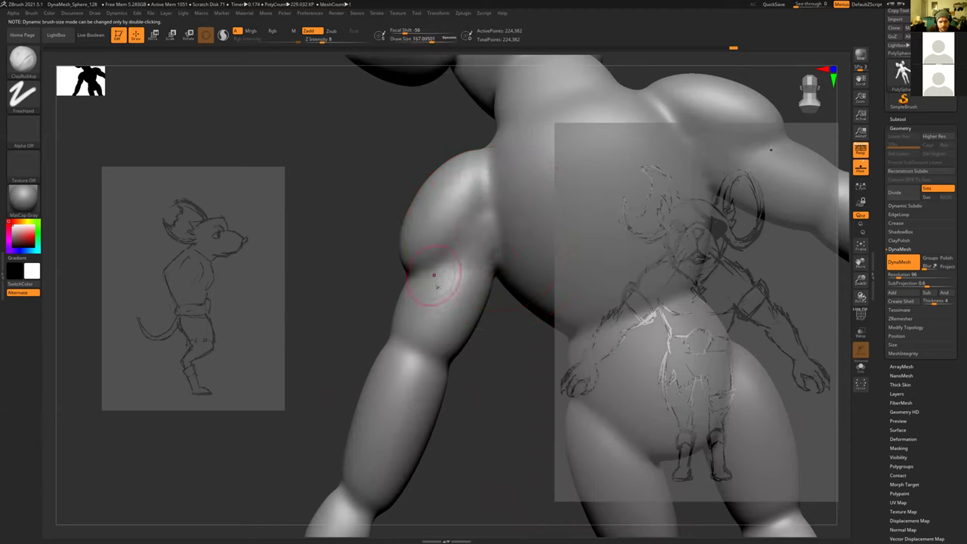
{"action": "mouse_move", "coordinate": [502, 185]}
{"action": "left_mouse_down"}
{"action": "mouse_move", "coordinate": [494, 235]}
{"action": "mouse_move", "coordinate": [476, 216]}
{"action": "mouse_move", "coordinate": [504, 172]}
{"action": "left_mouse_up"}
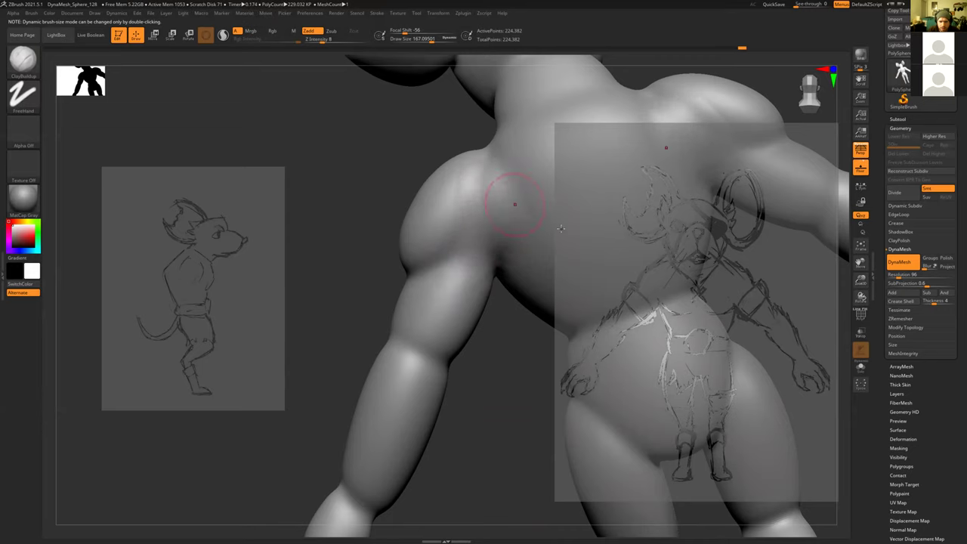
{"action": "left_click_drag", "start_coordinate": [514, 211], "coordinate": [458, 216], "text": "shift"}
Step: Add ClayBuildup volume from the neck across the trapezius and upper back at draw size about 302
{"action": "left_click_drag", "start_coordinate": [345, 178], "coordinate": [348, 159]}
{"action": "left_click_drag", "start_coordinate": [277, 204], "coordinate": [348, 219], "text": "alt"}
{"action": "left_click_drag", "start_coordinate": [498, 237], "coordinate": [492, 201]}
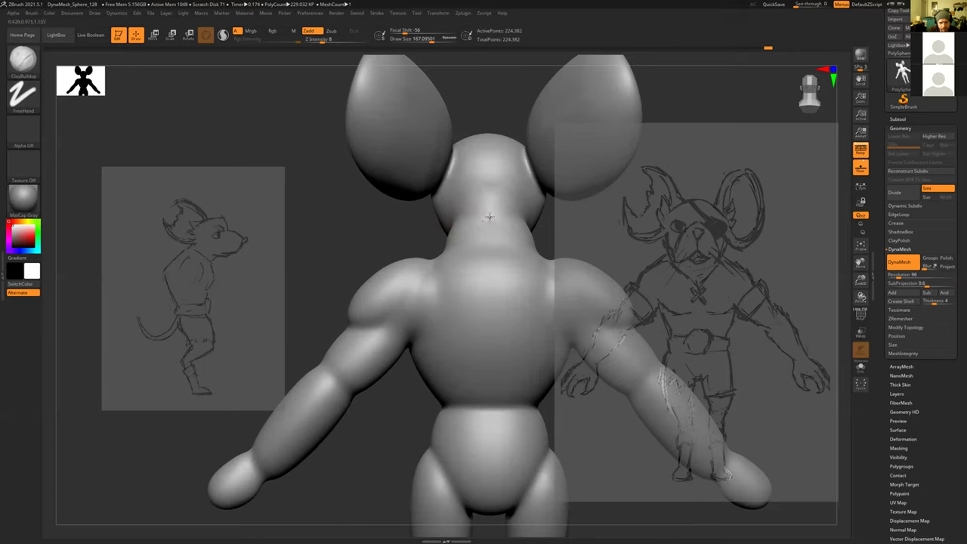
{"action": "left_click_drag", "start_coordinate": [416, 268], "coordinate": [502, 215]}
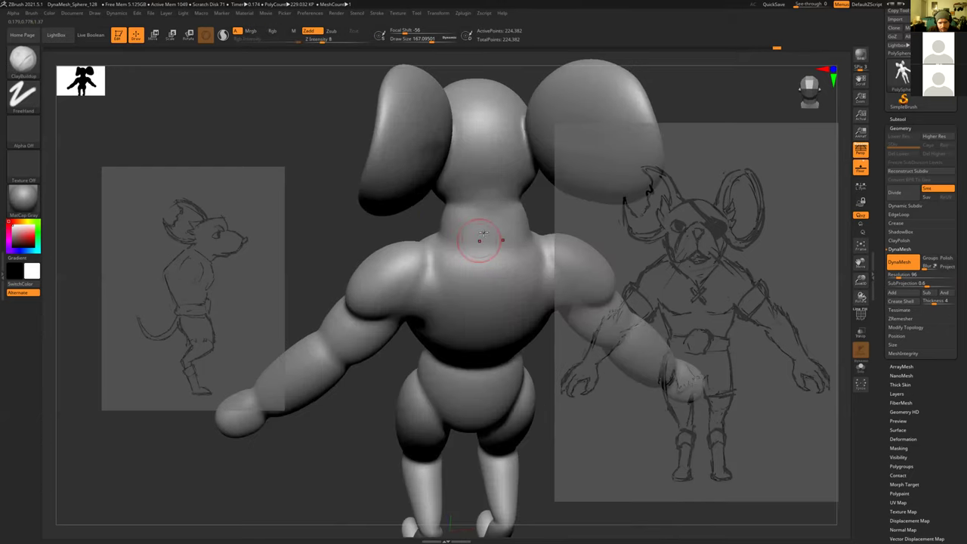
{"action": "key", "text": "s"}
{"action": "mouse_move", "coordinate": [499, 248]}
{"action": "left_mouse_down"}
{"action": "mouse_move", "coordinate": [529, 239]}
{"action": "mouse_move", "coordinate": [519, 243]}
{"action": "mouse_move", "coordinate": [484, 196]}
{"action": "mouse_move", "coordinate": [488, 204]}
{"action": "left_mouse_up"}
{"action": "mouse_move", "coordinate": [492, 283]}
{"action": "left_mouse_down"}
{"action": "mouse_move", "coordinate": [473, 197]}
{"action": "mouse_move", "coordinate": [425, 270]}
{"action": "mouse_move", "coordinate": [461, 231]}
{"action": "mouse_move", "coordinate": [439, 235]}
{"action": "mouse_move", "coordinate": [433, 252]}
{"action": "left_mouse_up"}
{"action": "left_click_drag", "start_coordinate": [400, 283], "coordinate": [440, 240]}
{"action": "left_click_drag", "start_coordinate": [434, 280], "coordinate": [447, 337]}
{"action": "mouse_move", "coordinate": [340, 235]}
{"action": "left_mouse_down"}
{"action": "mouse_move", "coordinate": [442, 312]}
{"action": "mouse_move", "coordinate": [480, 374]}
{"action": "left_mouse_up"}
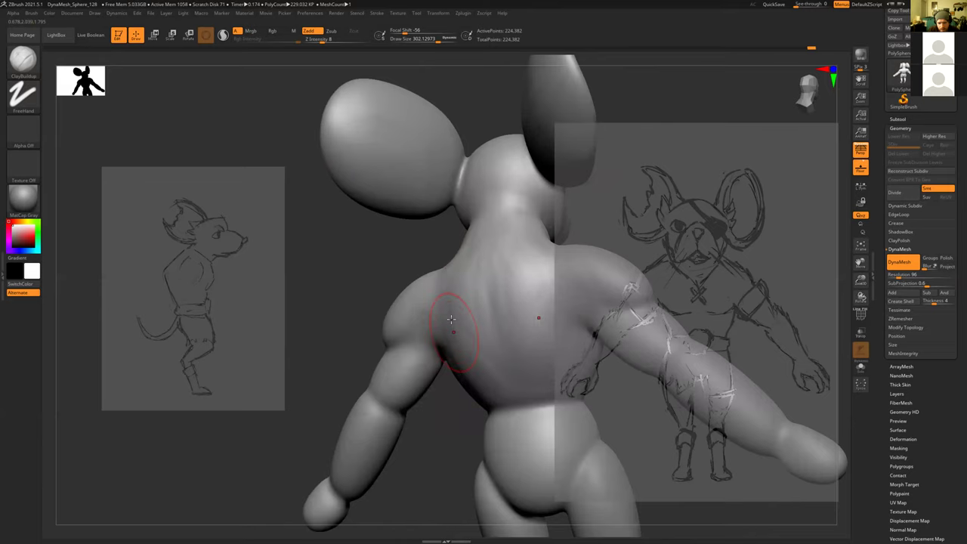
Step: Fill the crease between the ribcage and pelvis with ClayBuildup and smooth the waist into one continuous form
{"action": "mouse_move", "coordinate": [453, 428]}
{"action": "left_mouse_down"}
{"action": "mouse_move", "coordinate": [487, 425]}
{"action": "mouse_move", "coordinate": [423, 367]}
{"action": "mouse_move", "coordinate": [433, 410]}
{"action": "mouse_move", "coordinate": [445, 356]}
{"action": "mouse_move", "coordinate": [383, 330]}
{"action": "mouse_move", "coordinate": [399, 345]}
{"action": "mouse_move", "coordinate": [457, 349]}
{"action": "left_mouse_up"}
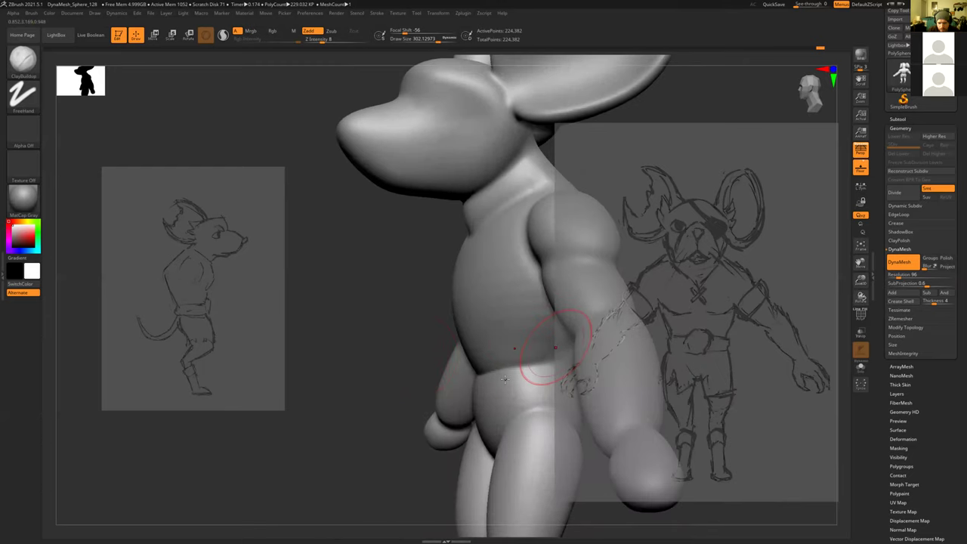
{"action": "left_click_drag", "start_coordinate": [538, 363], "coordinate": [529, 389]}
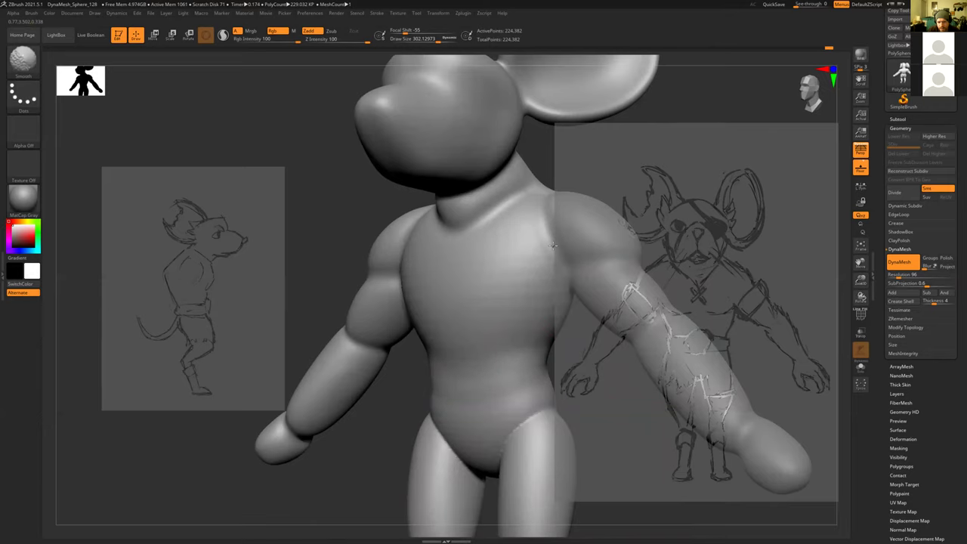
{"action": "left_click_drag", "start_coordinate": [517, 154], "coordinate": [494, 132], "text": "alt"}
{"action": "mouse_move", "coordinate": [525, 259]}
{"action": "left_mouse_down", "text": "alt"}
{"action": "mouse_move", "coordinate": [464, 246]}
{"action": "mouse_move", "coordinate": [516, 229]}
{"action": "mouse_move", "coordinate": [508, 255]}
{"action": "mouse_move", "coordinate": [624, 261]}
{"action": "mouse_move", "coordinate": [521, 326]}
{"action": "left_mouse_up", "text": "alt"}
Step: Try pulling long spikes out of the upper back with Move Topological at draw size about 521
{"action": "key", "text": "b"}
{"action": "key", "text": "m"}
{"action": "key", "text": "t"}
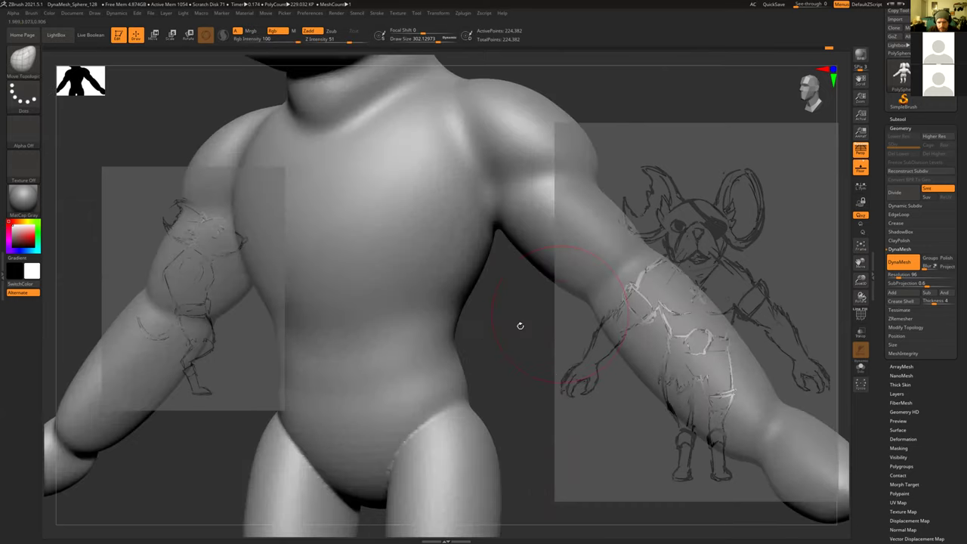
{"action": "left_click_drag", "start_coordinate": [437, 418], "coordinate": [425, 442], "text": "alt"}
{"action": "mouse_move", "coordinate": [495, 217]}
{"action": "left_mouse_down"}
{"action": "mouse_move", "coordinate": [473, 220]}
{"action": "mouse_move", "coordinate": [478, 260]}
{"action": "mouse_move", "coordinate": [543, 234]}
{"action": "mouse_move", "coordinate": [581, 178]}
{"action": "mouse_move", "coordinate": [763, 183]}
{"action": "left_mouse_up"}
{"action": "left_click_drag", "start_coordinate": [429, 139], "coordinate": [466, 168]}
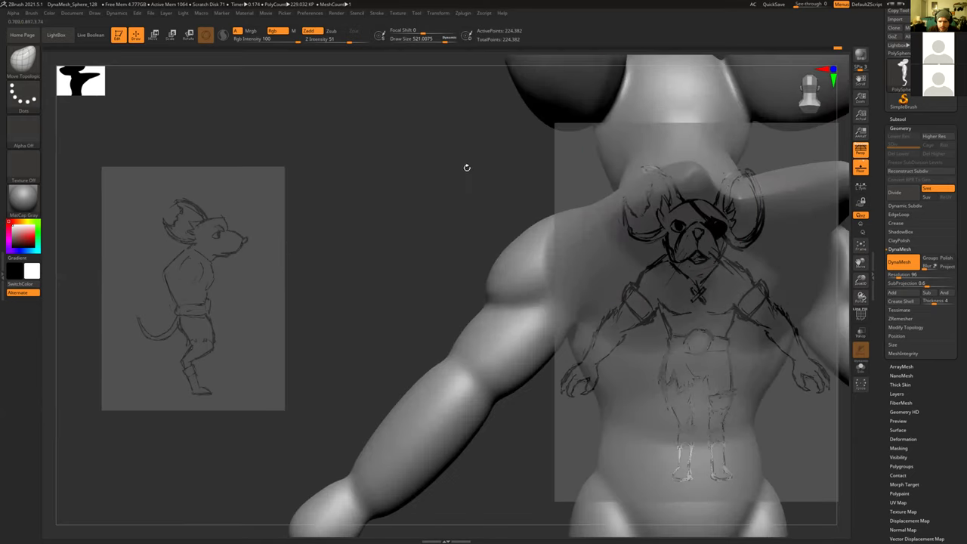
{"action": "left_click_drag", "start_coordinate": [362, 144], "coordinate": [463, 183], "text": "alt"}
{"action": "left_click_drag", "start_coordinate": [332, 180], "coordinate": [203, 179], "text": "alt"}
{"action": "left_click_drag", "start_coordinate": [397, 149], "coordinate": [424, 71]}
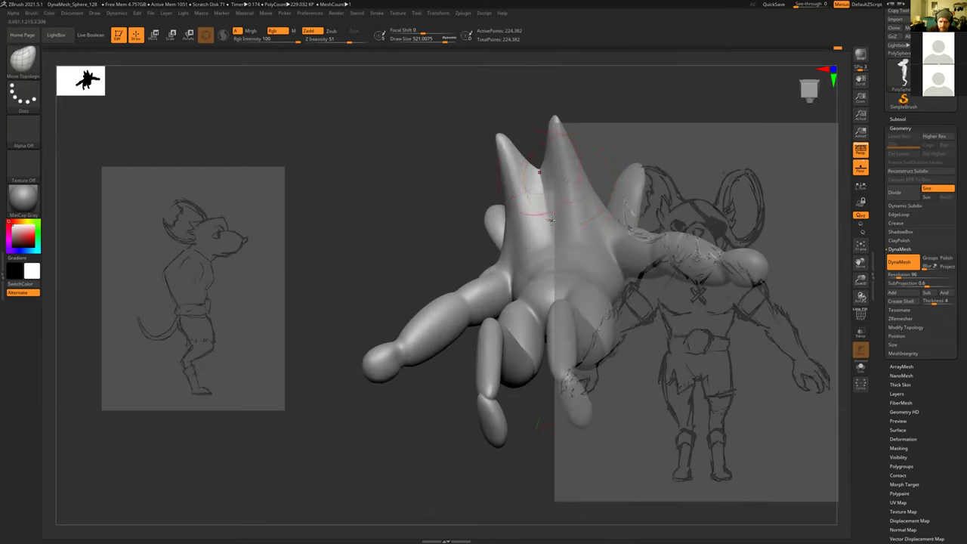
Step: Undo the last spike pull and try stretching flat, wing-like forms out of the upper back
{"action": "key", "text": "ctrl+z"}
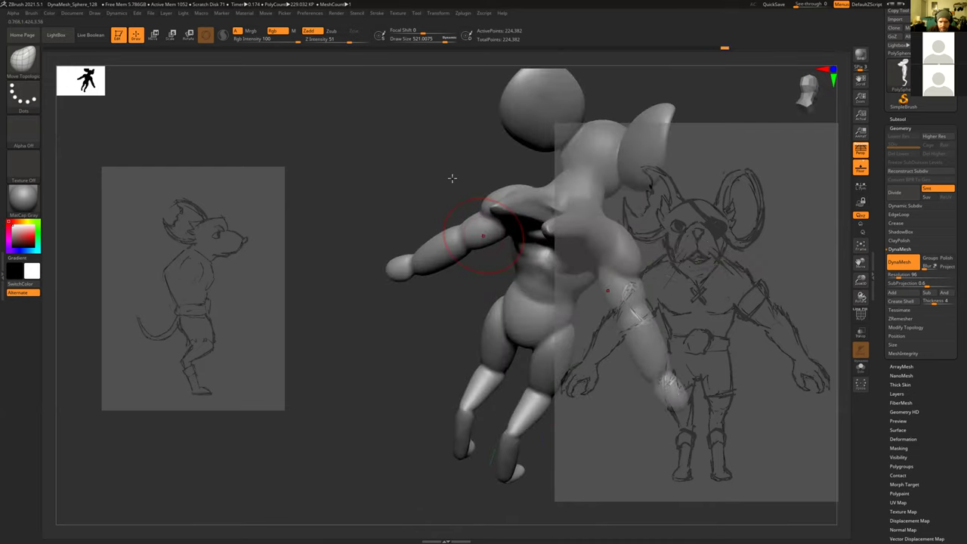
{"action": "left_click_drag", "start_coordinate": [451, 179], "coordinate": [415, 152]}
{"action": "left_click_drag", "start_coordinate": [428, 196], "coordinate": [391, 187]}
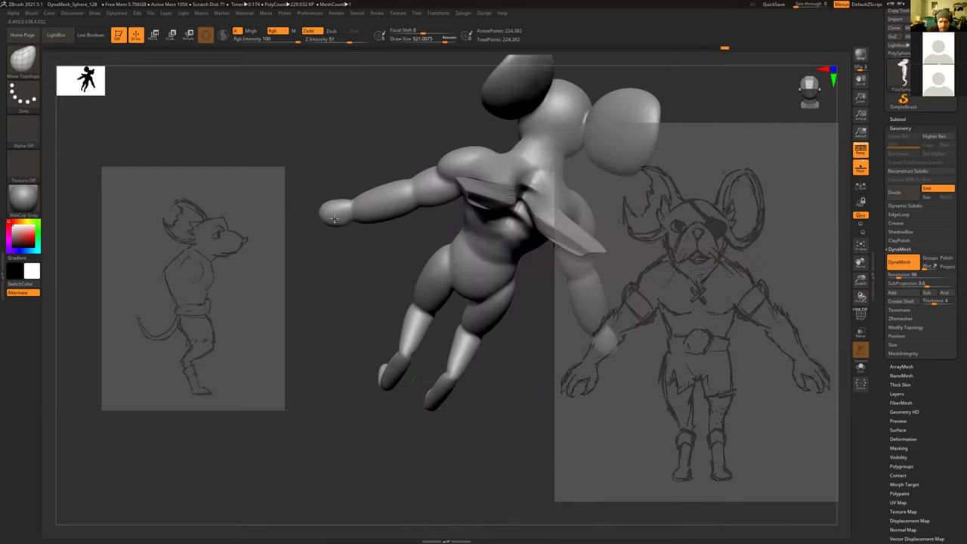
{"action": "left_click_drag", "start_coordinate": [333, 218], "coordinate": [624, 293]}
{"action": "left_click_drag", "start_coordinate": [858, 333], "coordinate": [849, 326]}
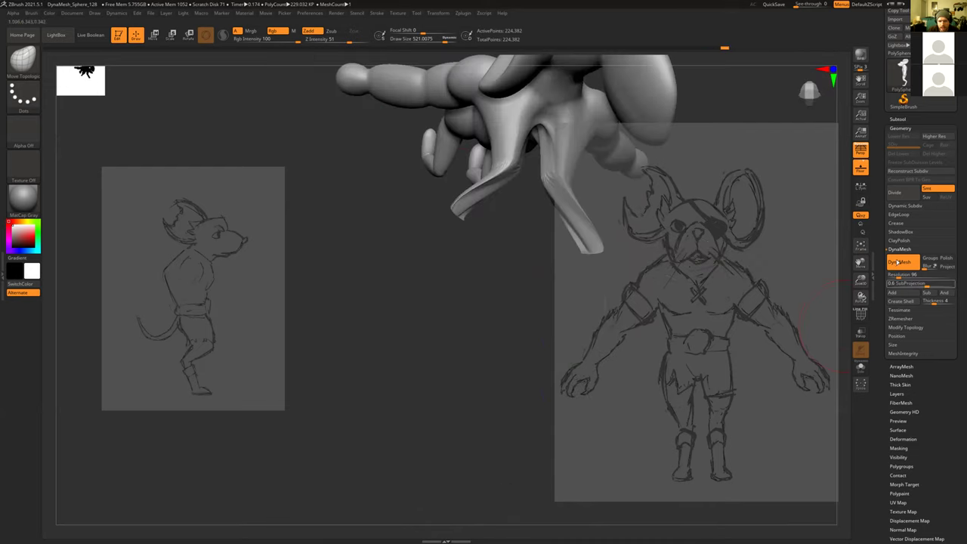
Step: Remesh the stretched back forms with DynaMesh at resolution 96, smooth them and bend them with Move Topological
{"action": "mouse_move", "coordinate": [460, 306]}
{"action": "left_mouse_down", "text": "ctrl"}
{"action": "mouse_move", "coordinate": [443, 342]}
{"action": "mouse_move", "coordinate": [376, 248]}
{"action": "mouse_move", "coordinate": [363, 258]}
{"action": "left_mouse_up", "text": "ctrl"}
{"action": "mouse_move", "coordinate": [341, 289]}
{"action": "left_mouse_down", "text": "shift"}
{"action": "mouse_move", "coordinate": [343, 272]}
{"action": "mouse_move", "coordinate": [364, 276]}
{"action": "mouse_move", "coordinate": [351, 253]}
{"action": "left_mouse_up", "text": "shift"}
{"action": "left_click_drag", "start_coordinate": [422, 204], "coordinate": [492, 193]}
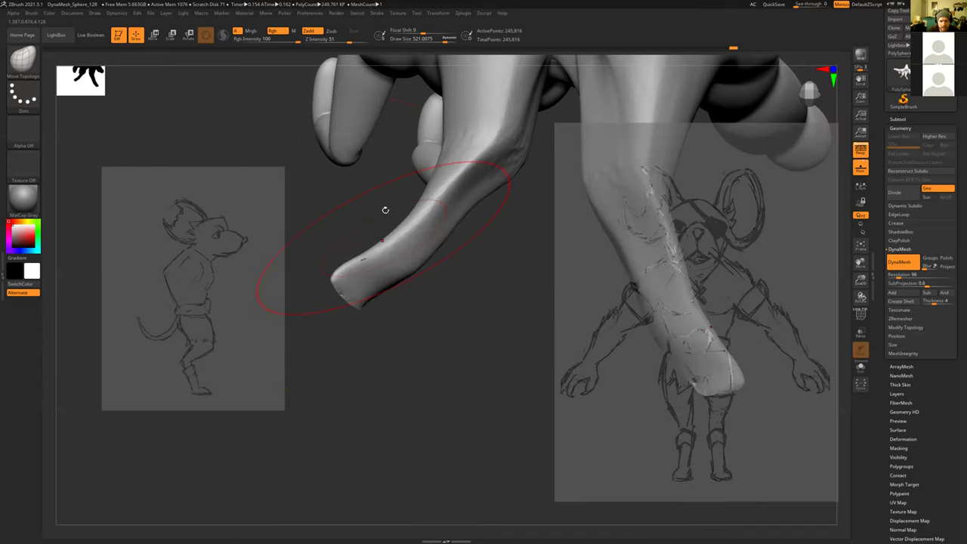
{"action": "left_click_drag", "start_coordinate": [385, 210], "coordinate": [349, 186]}
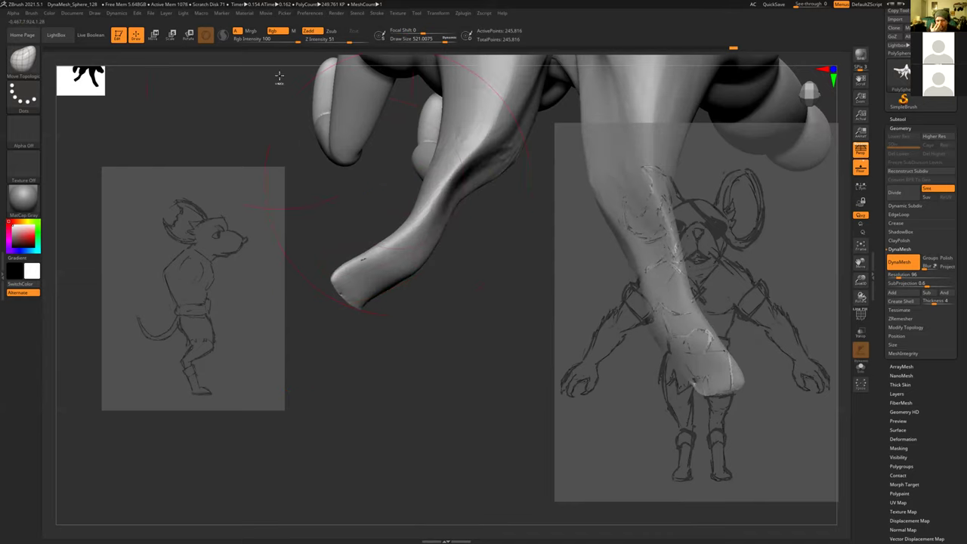
Step: Undo the remesh and all the experimental pulls on the back, restoring the plain torso
{"action": "key", "text": "ctrl+z"}
{"action": "key", "text": "ctrl+z"}
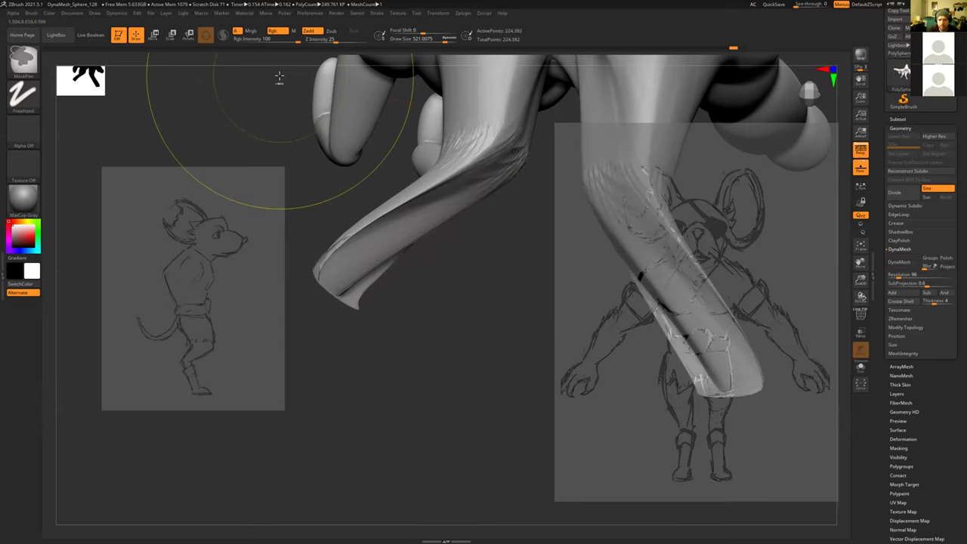
{"action": "key", "text": "ctrl+z"}
{"action": "key", "text": "ctrl+z"}
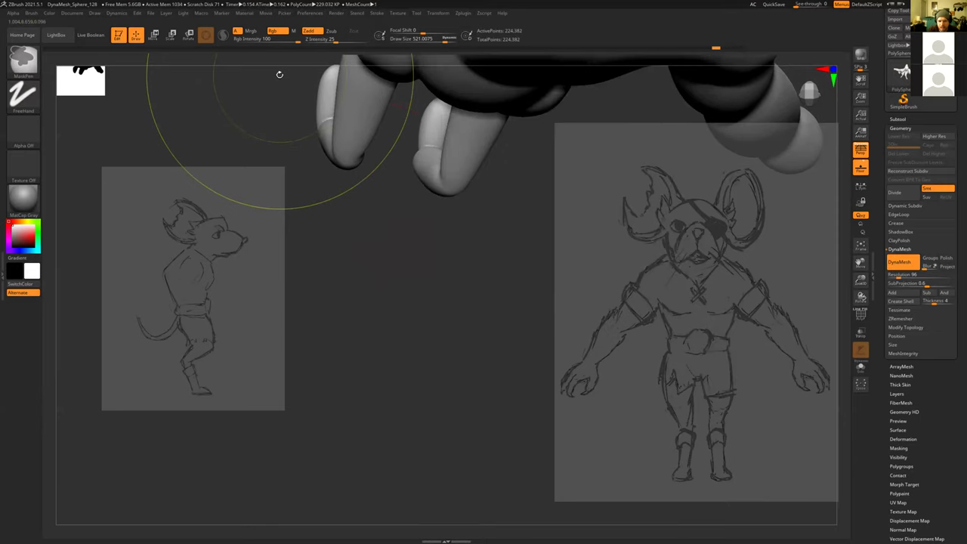
{"action": "left_click_drag", "start_coordinate": [429, 239], "coordinate": [415, 183]}
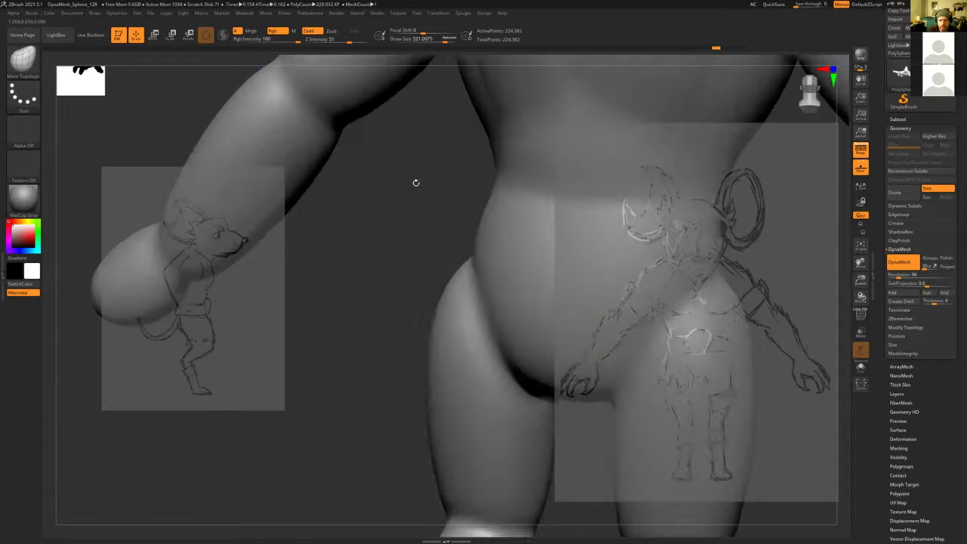
{"action": "key", "text": "ctrl+z"}
{"action": "key", "text": "ctrl+z"}
{"action": "key", "text": "ctrl+z"}
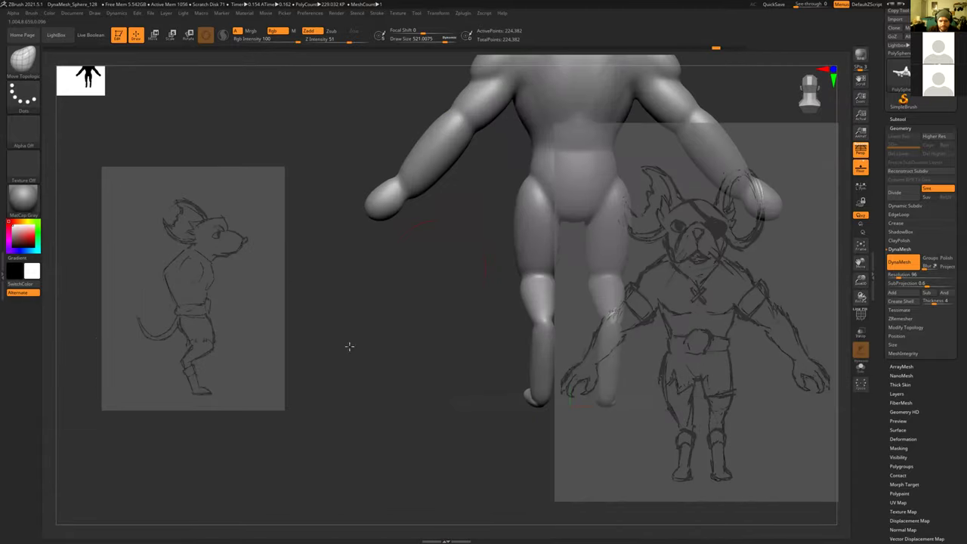
{"action": "key", "text": "ctrl+z"}
{"action": "key", "text": "shift"}
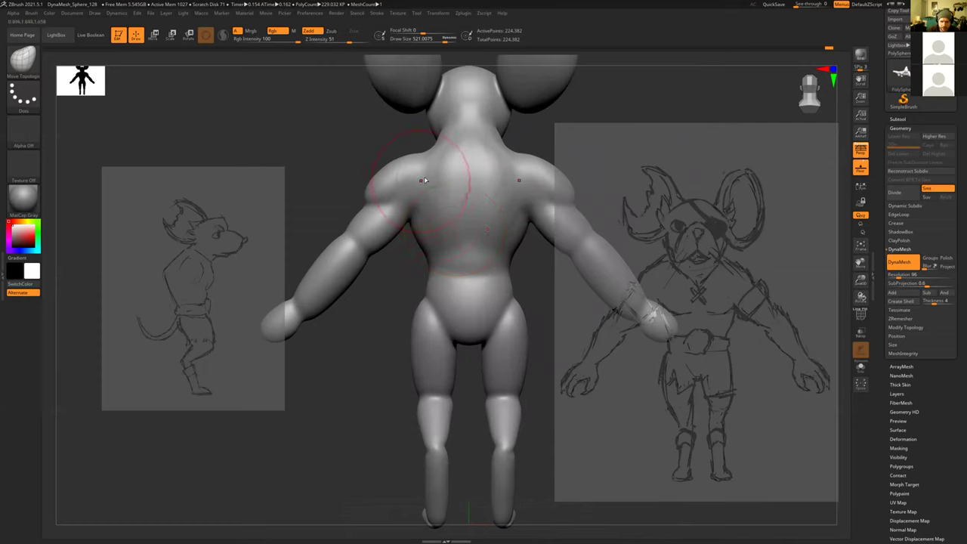
Step: Try reshaping the back of the shoulders with Move Topological at draw size about 283
{"action": "key", "text": "s"}
{"action": "left_click_drag", "start_coordinate": [424, 180], "coordinate": [416, 180]}
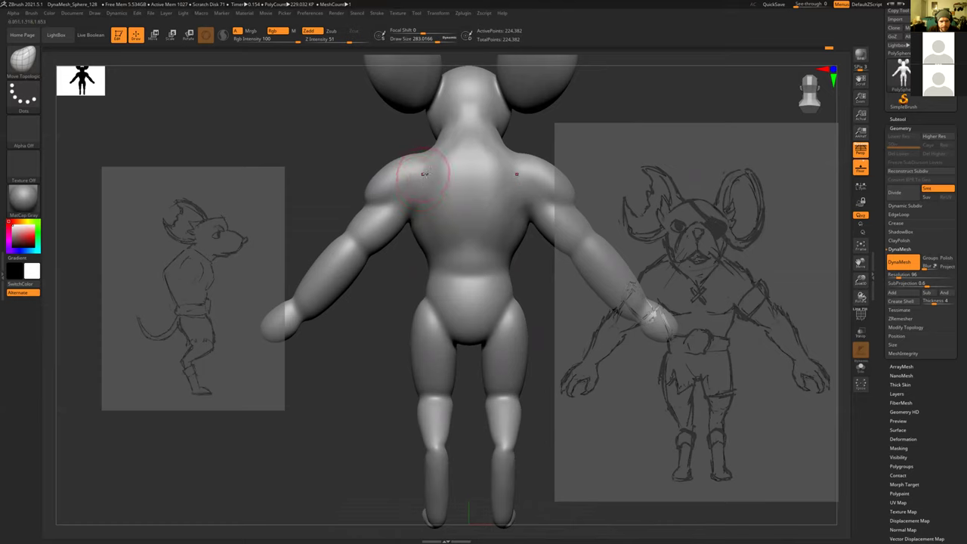
{"action": "left_click_drag", "start_coordinate": [420, 182], "coordinate": [417, 195]}
{"action": "key", "text": "ctrl+z"}
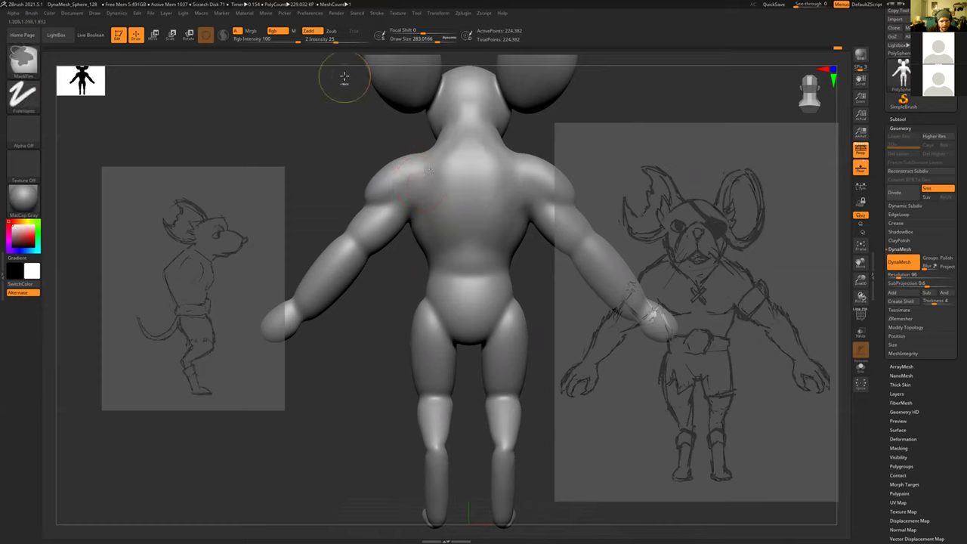
Step: Build up the rear and side of the deltoids with ClayBuildup at draw size about 216
{"action": "key", "text": "b"}
{"action": "key", "text": "c"}
{"action": "key", "text": "b"}
{"action": "key", "text": "s"}
{"action": "mouse_move", "coordinate": [418, 182]}
{"action": "left_mouse_down"}
{"action": "mouse_move", "coordinate": [398, 203]}
{"action": "mouse_move", "coordinate": [410, 214]}
{"action": "left_mouse_up"}
{"action": "mouse_move", "coordinate": [336, 192]}
{"action": "left_mouse_down"}
{"action": "mouse_move", "coordinate": [491, 213]}
{"action": "mouse_move", "coordinate": [355, 200]}
{"action": "left_mouse_up"}
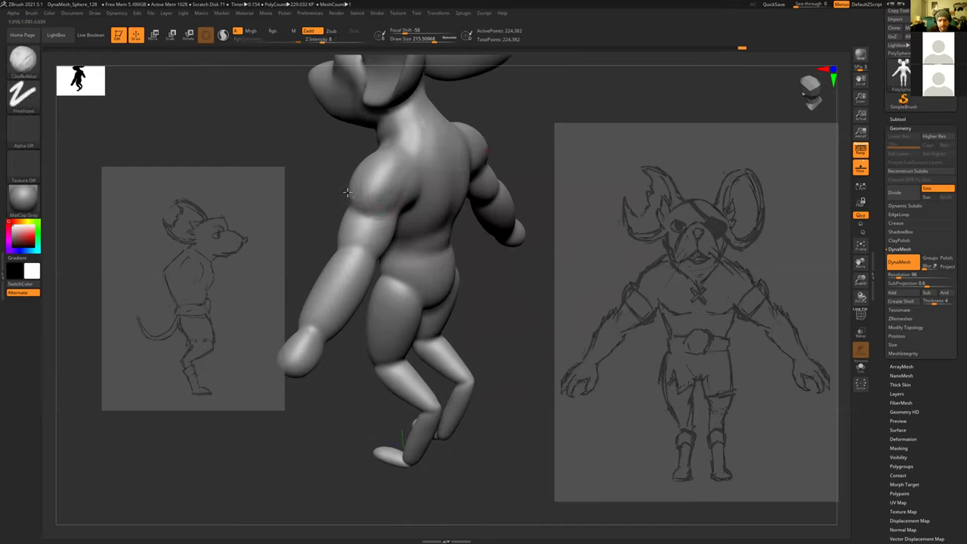
{"action": "left_click_drag", "start_coordinate": [341, 185], "coordinate": [352, 171]}
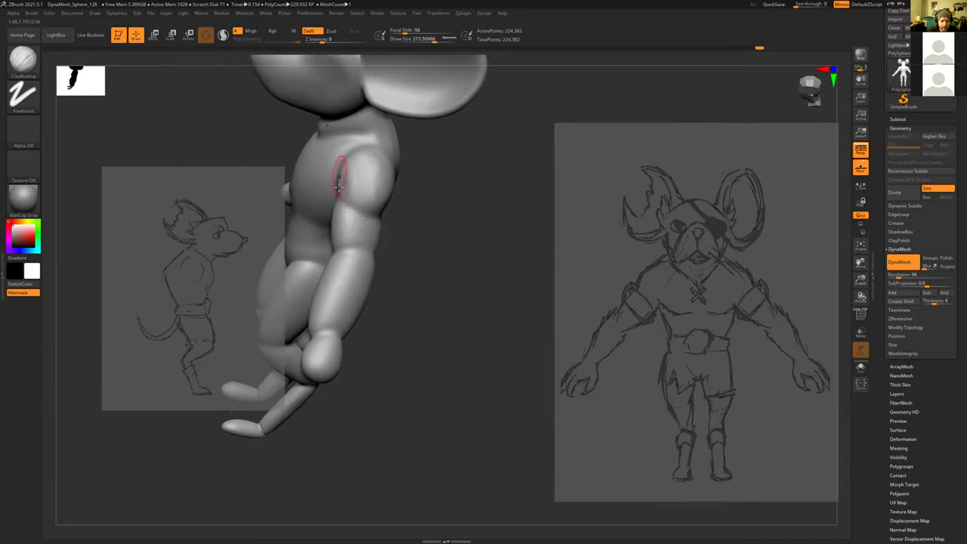
{"action": "mouse_move", "coordinate": [359, 210]}
{"action": "left_mouse_down"}
{"action": "mouse_move", "coordinate": [356, 164]}
{"action": "mouse_move", "coordinate": [361, 186]}
{"action": "left_mouse_up"}
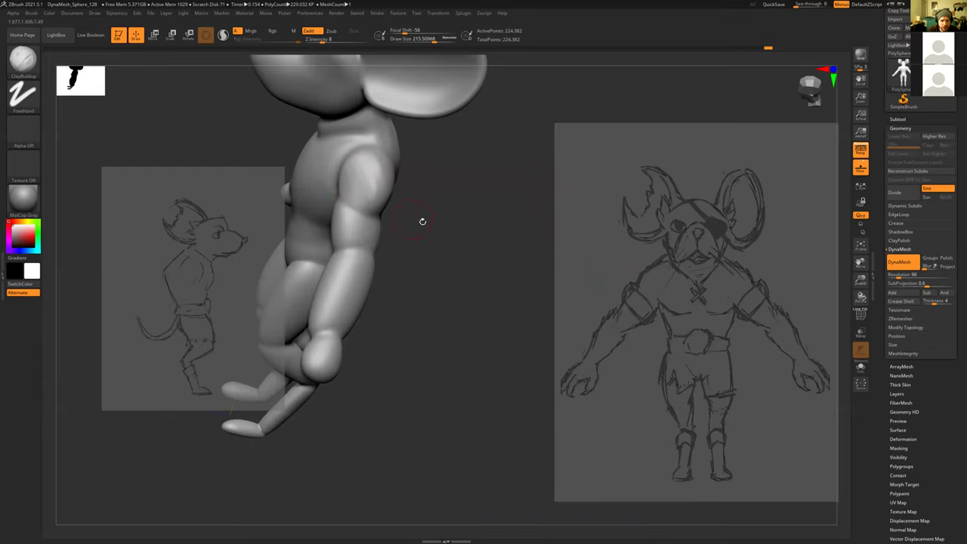
Step: Blend the front of the deltoid into the chest with ClayBuildup and smooth the shoulder surface
{"action": "left_click_drag", "start_coordinate": [497, 272], "coordinate": [558, 245]}
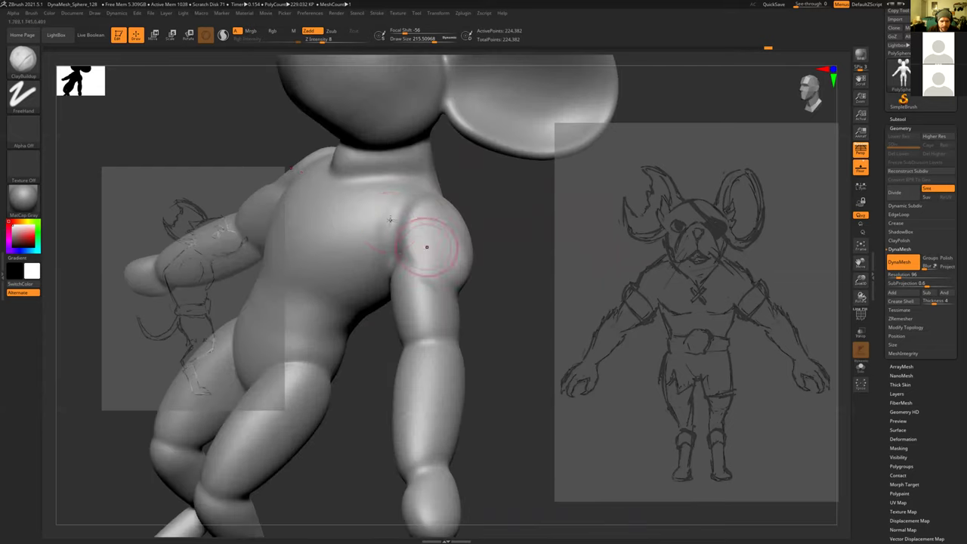
{"action": "key", "text": "shift"}
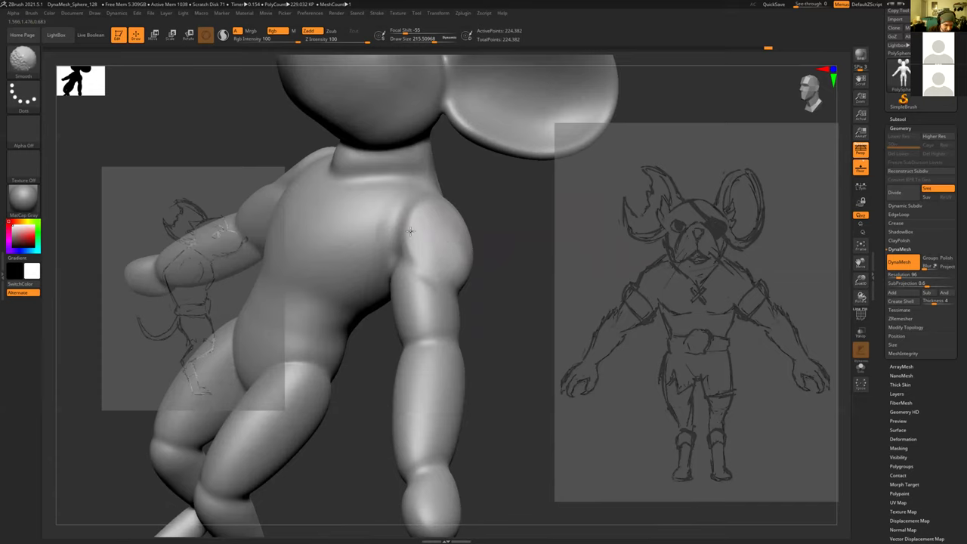
{"action": "mouse_move", "coordinate": [408, 227]}
{"action": "left_mouse_down"}
{"action": "mouse_move", "coordinate": [416, 200]}
{"action": "mouse_move", "coordinate": [425, 201]}
{"action": "mouse_move", "coordinate": [419, 219]}
{"action": "left_mouse_up"}
{"action": "key", "text": "shift"}
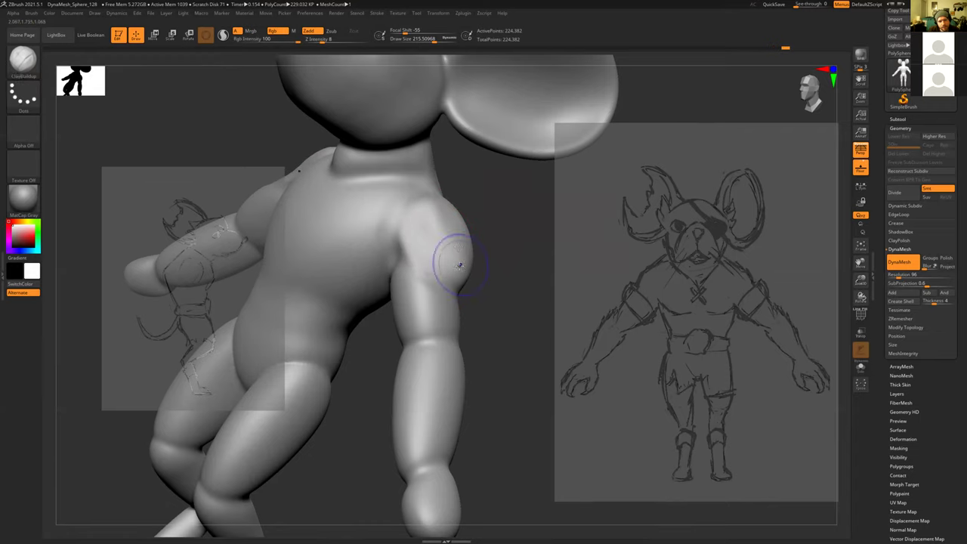
{"action": "right_click_drag", "start_coordinate": [459, 267], "coordinate": [479, 274]}
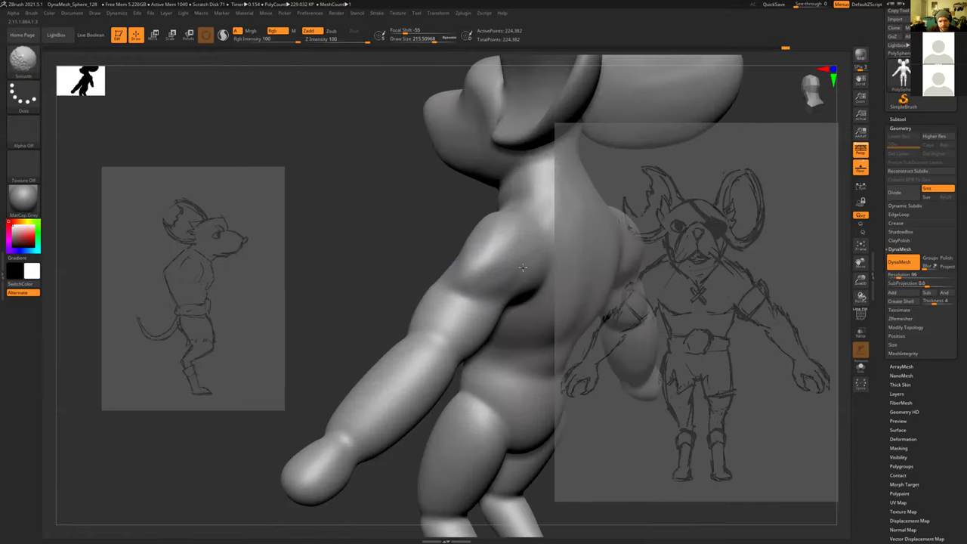
Step: Smooth the outer deltoid and shape the biceps on the front of the upper arm with ClayBuildup at draw size about 216
{"action": "right_click_drag", "start_coordinate": [455, 222], "coordinate": [461, 249]}
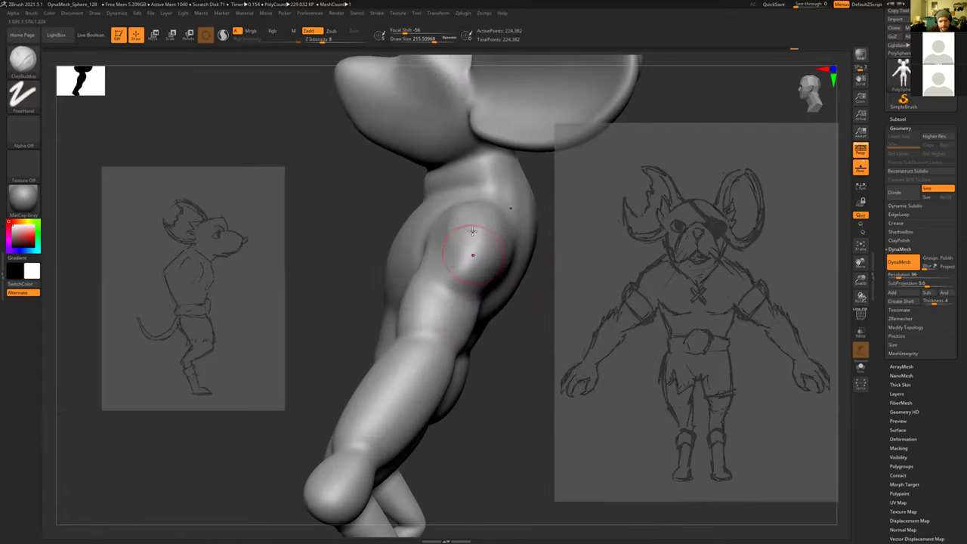
{"action": "key", "text": "shift"}
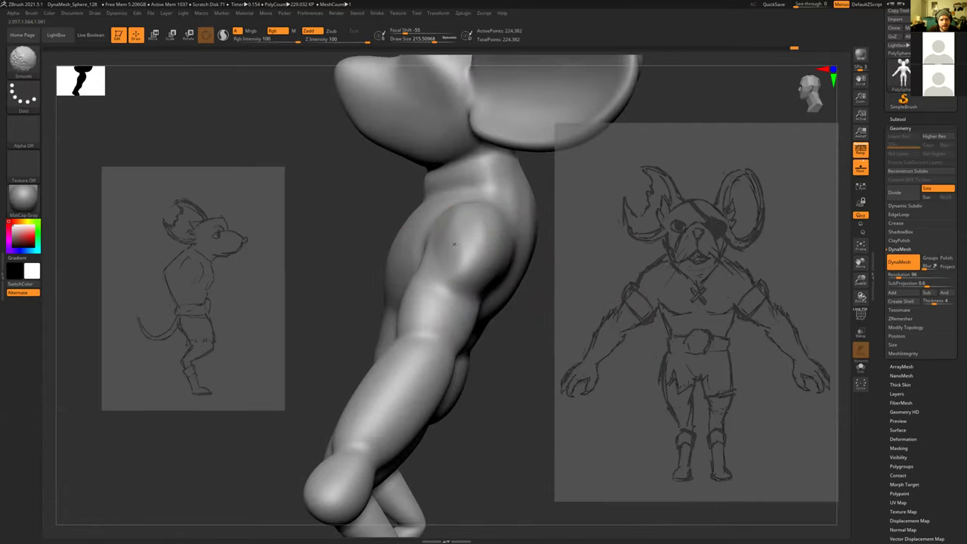
{"action": "mouse_move", "coordinate": [343, 231]}
{"action": "left_mouse_down"}
{"action": "mouse_move", "coordinate": [418, 261]}
{"action": "mouse_move", "coordinate": [421, 320]}
{"action": "mouse_move", "coordinate": [425, 286]}
{"action": "mouse_move", "coordinate": [434, 297]}
{"action": "mouse_move", "coordinate": [408, 261]}
{"action": "left_mouse_up"}
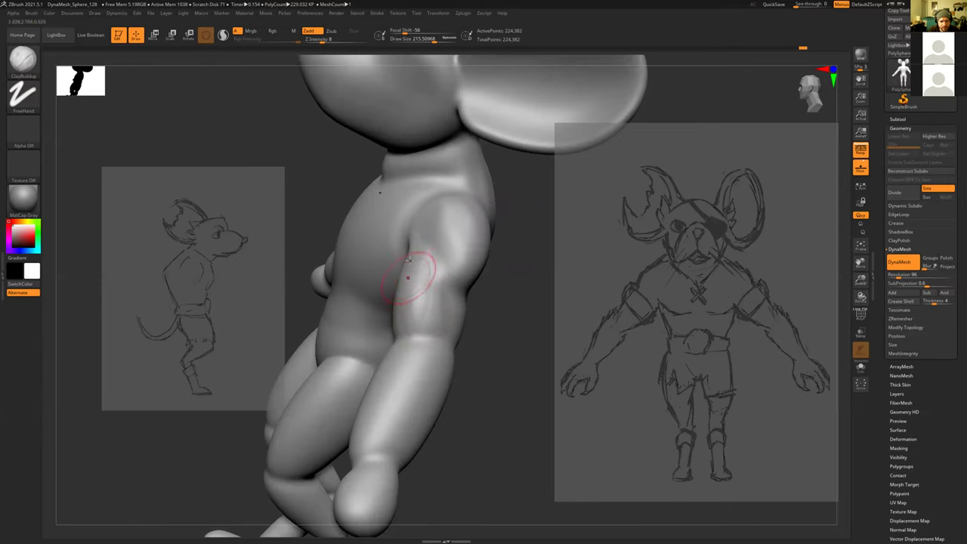
{"action": "left_click_drag", "start_coordinate": [321, 173], "coordinate": [453, 309]}
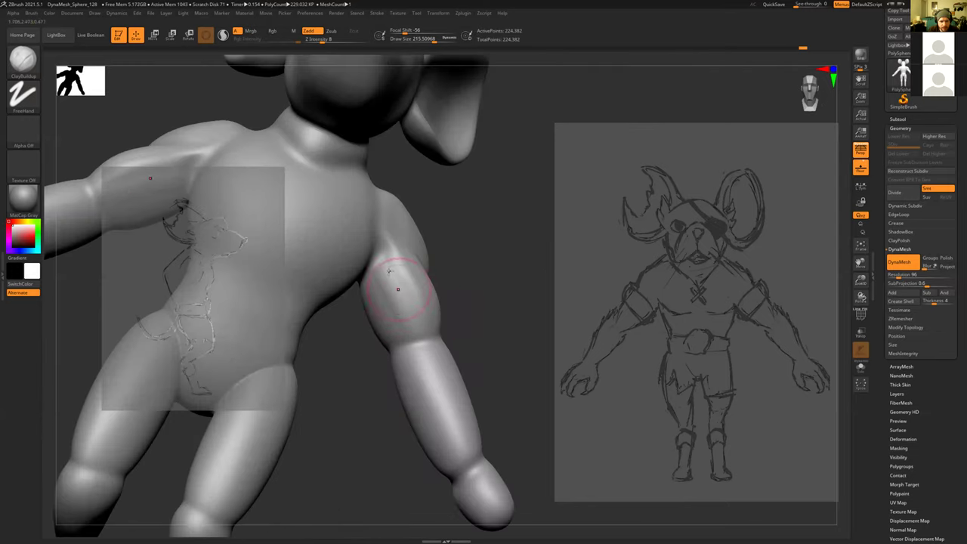
{"action": "key", "text": "shift"}
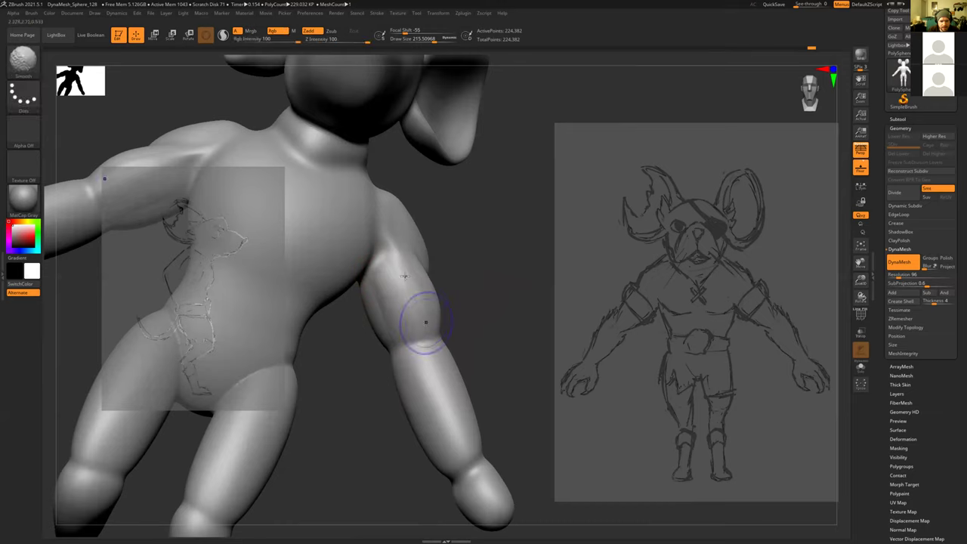
Step: Build up the back of the forearm from elbow to wrist with ClayBuildup and smooth the strokes
{"action": "left_click_drag", "start_coordinate": [467, 309], "coordinate": [403, 358]}
{"action": "left_click_drag", "start_coordinate": [501, 337], "coordinate": [425, 384]}
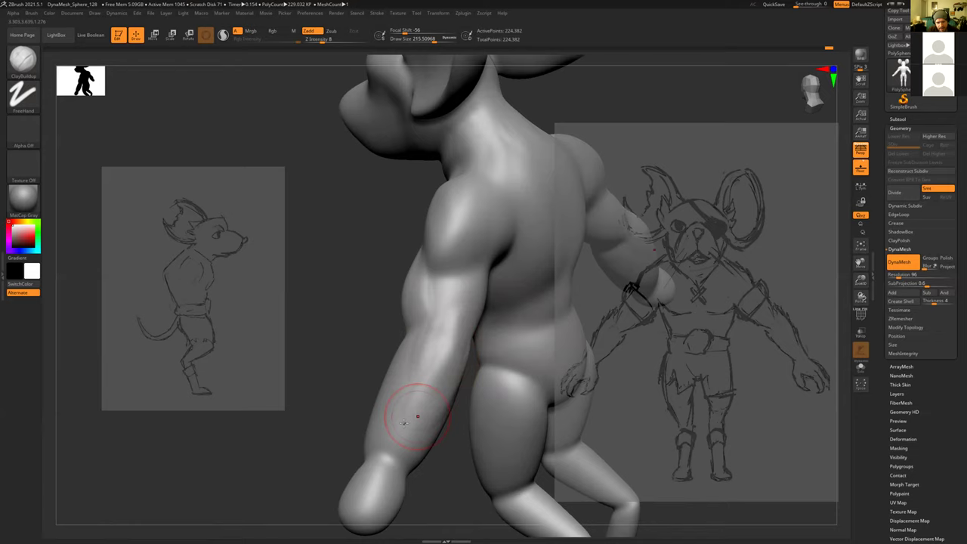
{"action": "key", "text": "shift"}
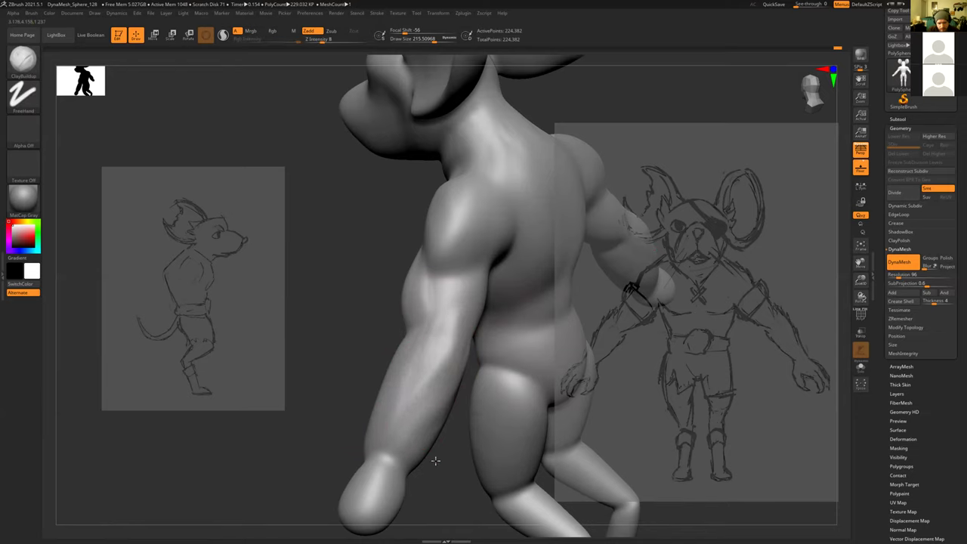
{"action": "left_click_drag", "start_coordinate": [425, 454], "coordinate": [384, 444]}
{"action": "key", "text": "shift"}
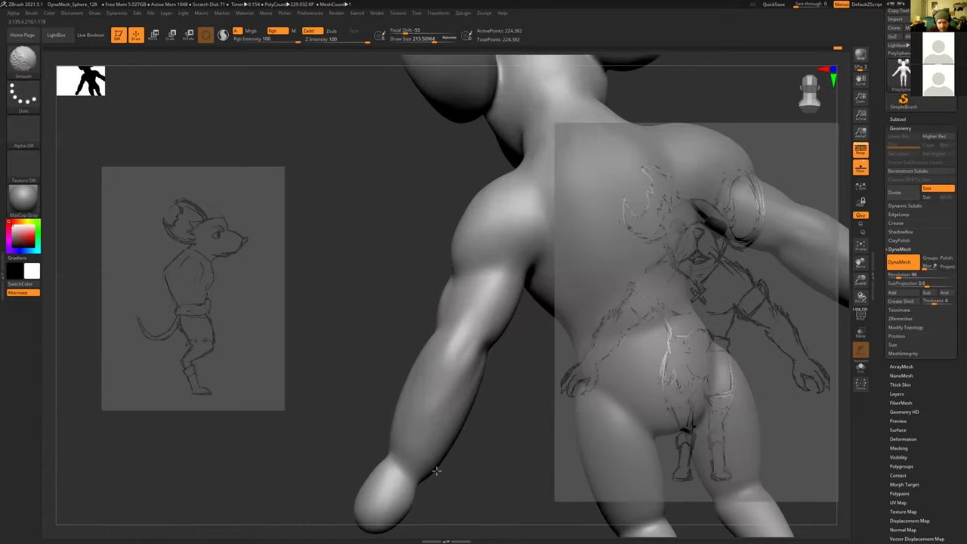
{"action": "left_click_drag", "start_coordinate": [476, 466], "coordinate": [458, 487]}
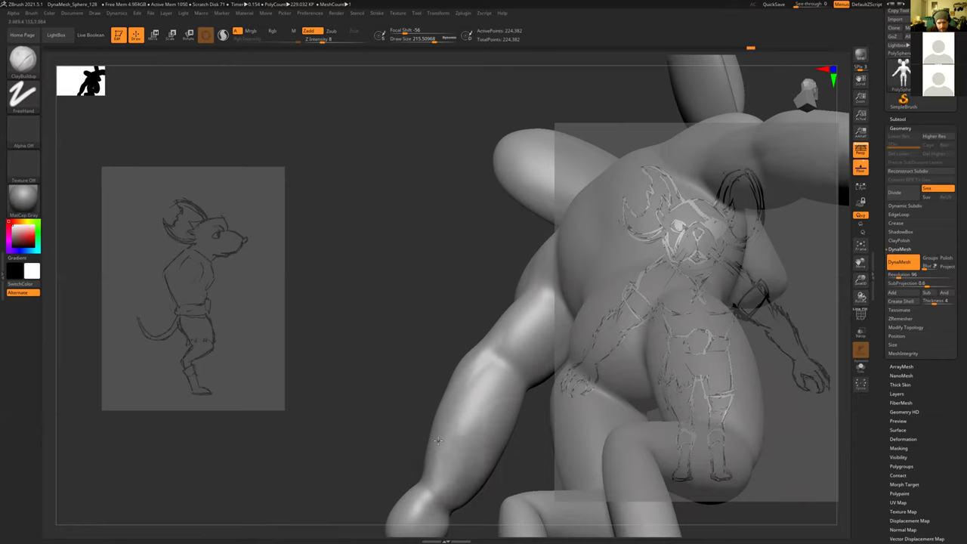
Step: Shape the inner side and underside of the forearm with ClayBuildup and smooth its taper toward the wrist
{"action": "left_click_drag", "start_coordinate": [518, 461], "coordinate": [455, 473]}
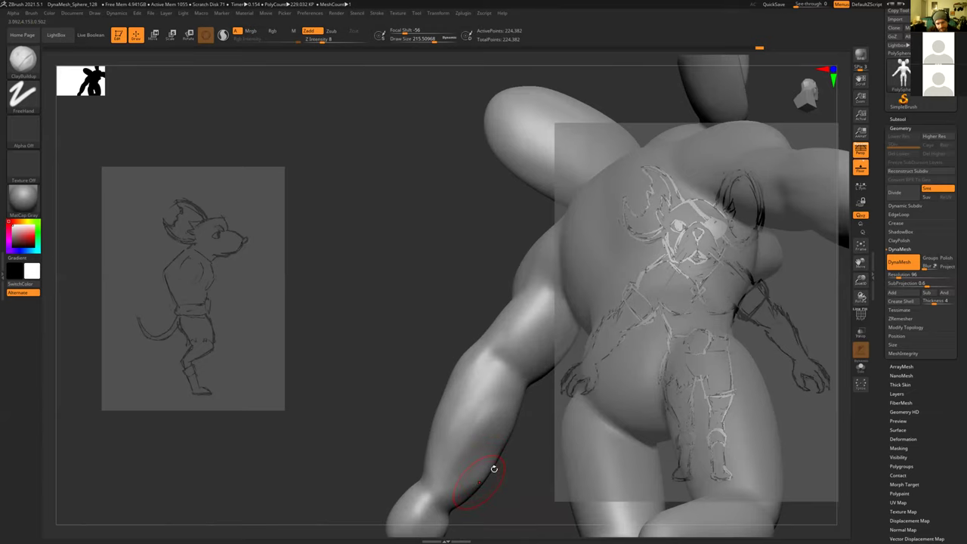
{"action": "left_click_drag", "start_coordinate": [469, 474], "coordinate": [462, 461]}
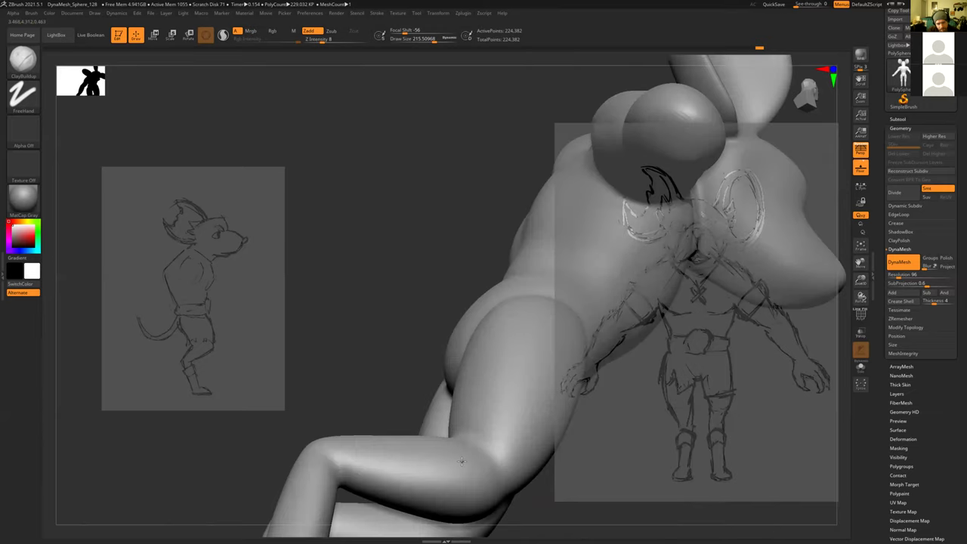
{"action": "left_click_drag", "start_coordinate": [577, 327], "coordinate": [506, 365]}
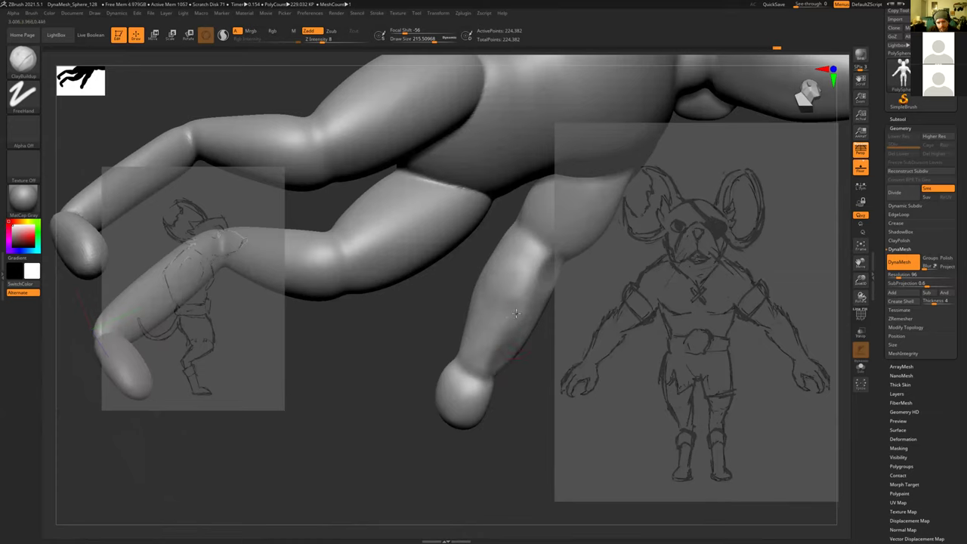
{"action": "key", "text": "shift"}
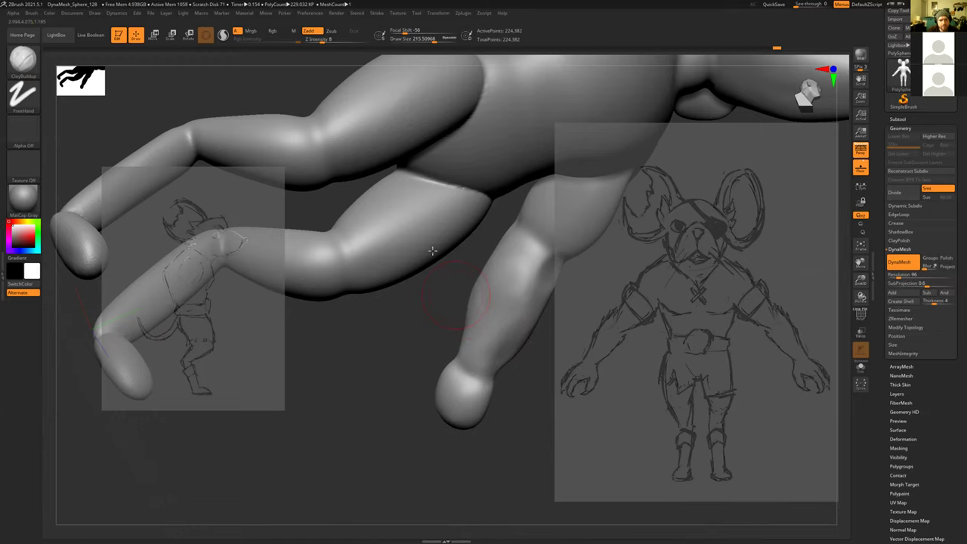
{"action": "left_click_drag", "start_coordinate": [389, 197], "coordinate": [316, 241]}
Step: Examine the whole figure from the side, below and front to compare its proportions with the reference drawings
{"action": "key", "text": "f"}
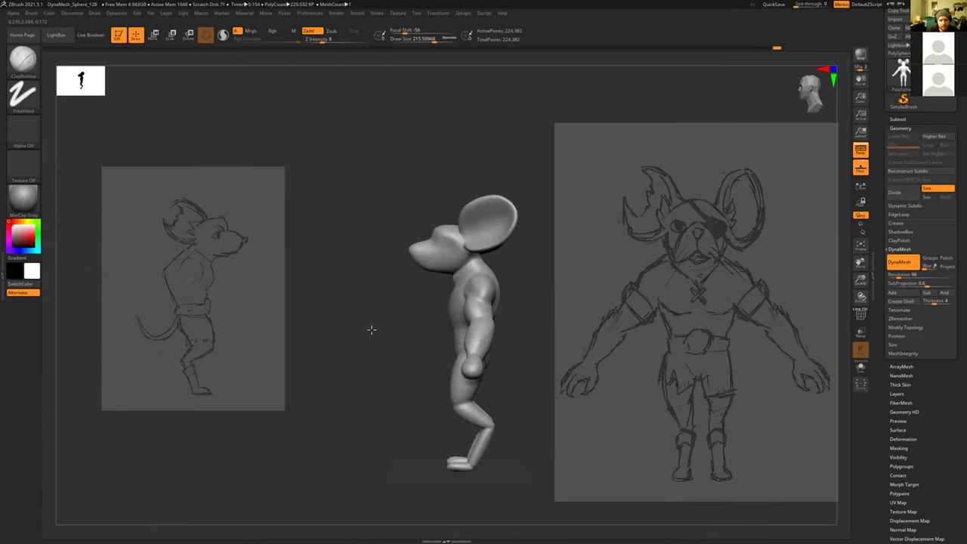
{"action": "mouse_move", "coordinate": [365, 283]}
{"action": "right_mouse_down", "text": "ctrl"}
{"action": "mouse_move", "coordinate": [536, 233]}
{"action": "mouse_move", "coordinate": [505, 212]}
{"action": "mouse_move", "coordinate": [440, 308]}
{"action": "mouse_move", "coordinate": [428, 304]}
{"action": "mouse_move", "coordinate": [439, 310]}
{"action": "mouse_move", "coordinate": [416, 300]}
{"action": "mouse_move", "coordinate": [436, 303]}
{"action": "right_mouse_up", "text": "ctrl"}
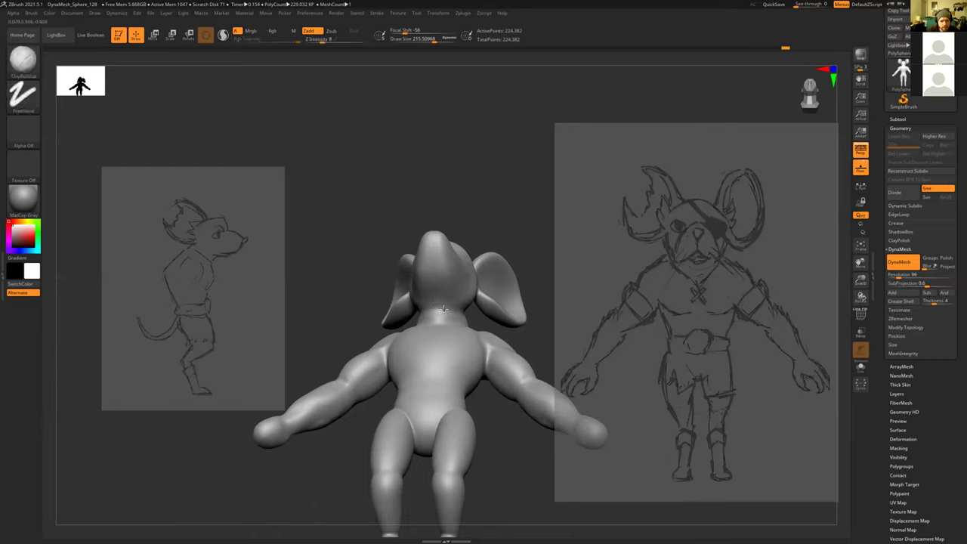
{"action": "key", "text": "shift"}
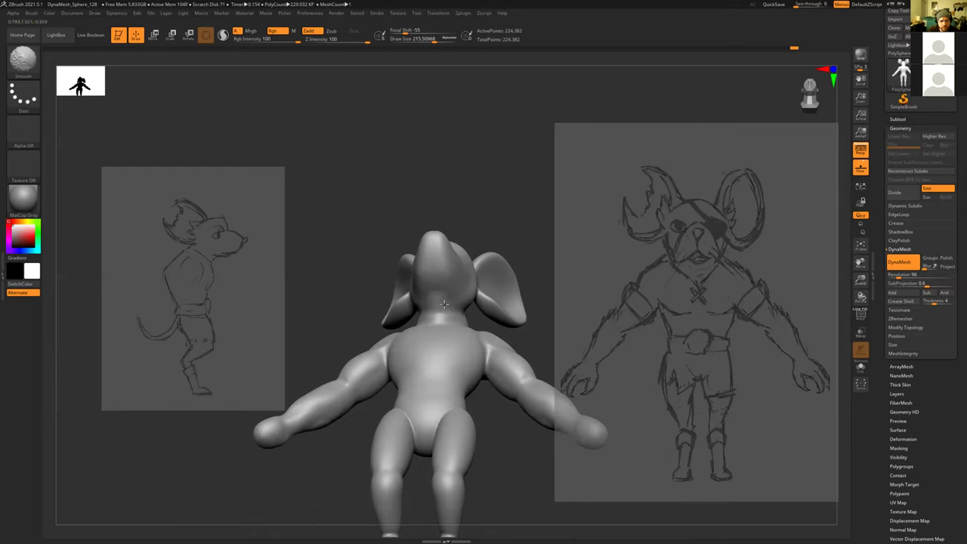
{"action": "key", "text": "shift"}
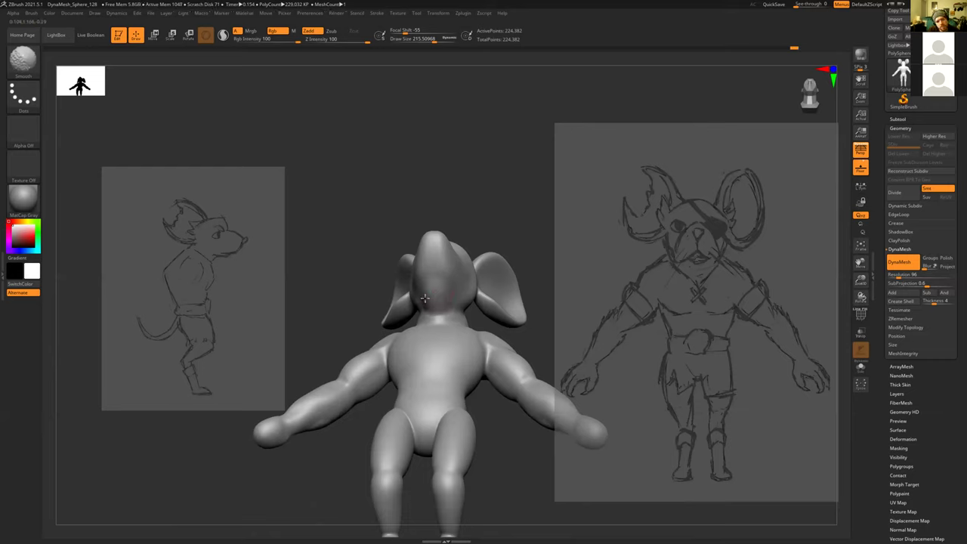
{"action": "mouse_move", "coordinate": [351, 192]}
{"action": "left_mouse_down", "text": "alt"}
{"action": "mouse_move", "coordinate": [337, 222]}
{"action": "mouse_move", "coordinate": [347, 269]}
{"action": "mouse_move", "coordinate": [315, 256]}
{"action": "mouse_move", "coordinate": [383, 254]}
{"action": "left_mouse_up", "text": "alt"}
{"action": "mouse_move", "coordinate": [487, 294]}
{"action": "left_mouse_down", "text": "alt"}
{"action": "mouse_move", "coordinate": [543, 313]}
{"action": "mouse_move", "coordinate": [520, 337]}
{"action": "mouse_move", "coordinate": [367, 343]}
{"action": "left_mouse_up", "text": "alt"}
{"action": "key", "text": "shift"}
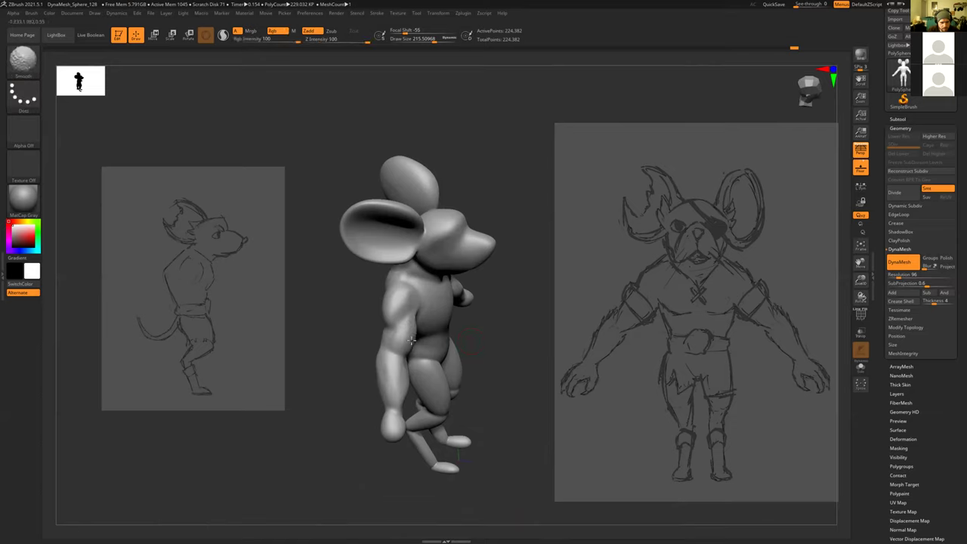
{"action": "left_click_drag", "start_coordinate": [489, 334], "coordinate": [416, 324]}
{"action": "key", "text": "shift"}
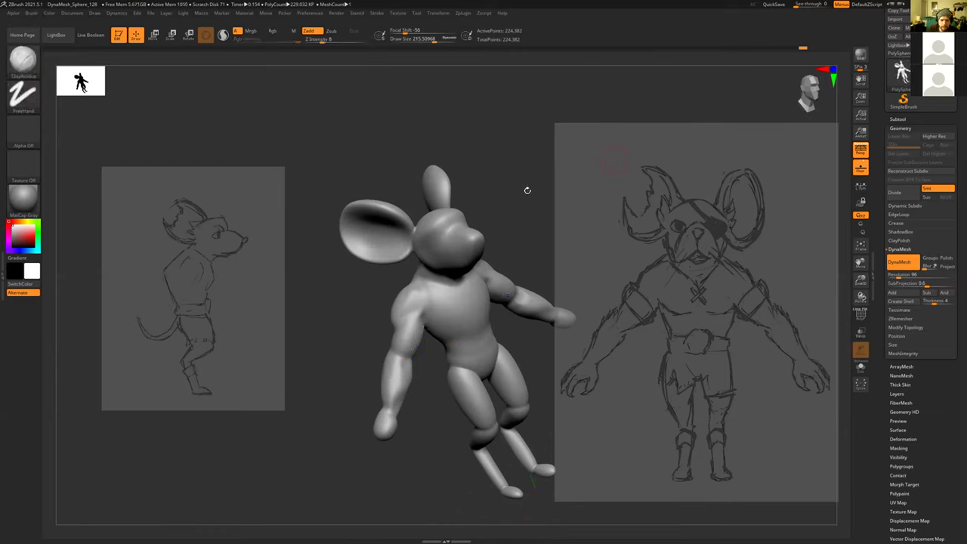
{"action": "left_click_drag", "start_coordinate": [506, 188], "coordinate": [402, 170]}
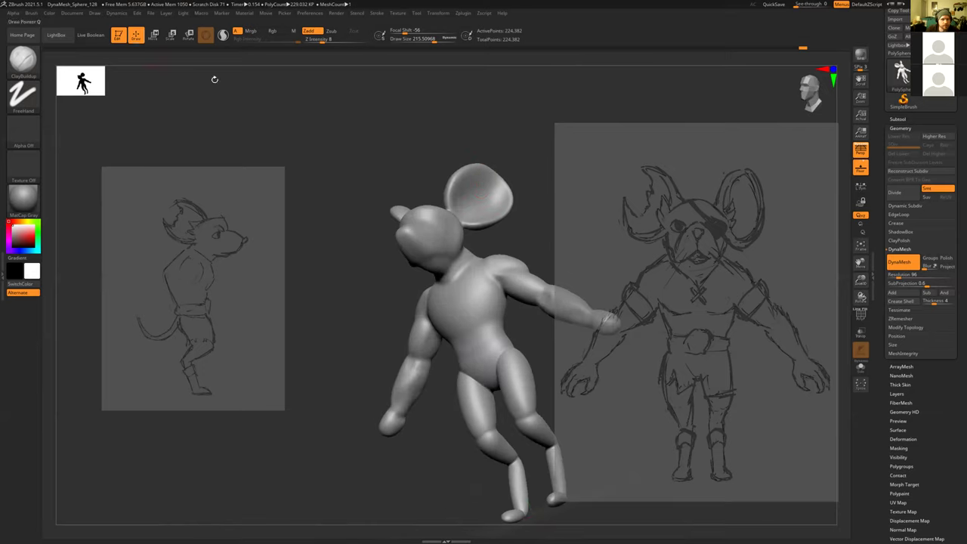
{"action": "left_click_drag", "start_coordinate": [459, 157], "coordinate": [475, 156], "text": "shift"}
{"action": "left_click_drag", "start_coordinate": [534, 291], "coordinate": [387, 252], "text": "alt"}
{"action": "mouse_move", "coordinate": [470, 259]}
{"action": "left_mouse_down", "text": "alt"}
{"action": "mouse_move", "coordinate": [434, 257]}
{"action": "mouse_move", "coordinate": [513, 255]}
{"action": "left_mouse_up", "text": "alt"}
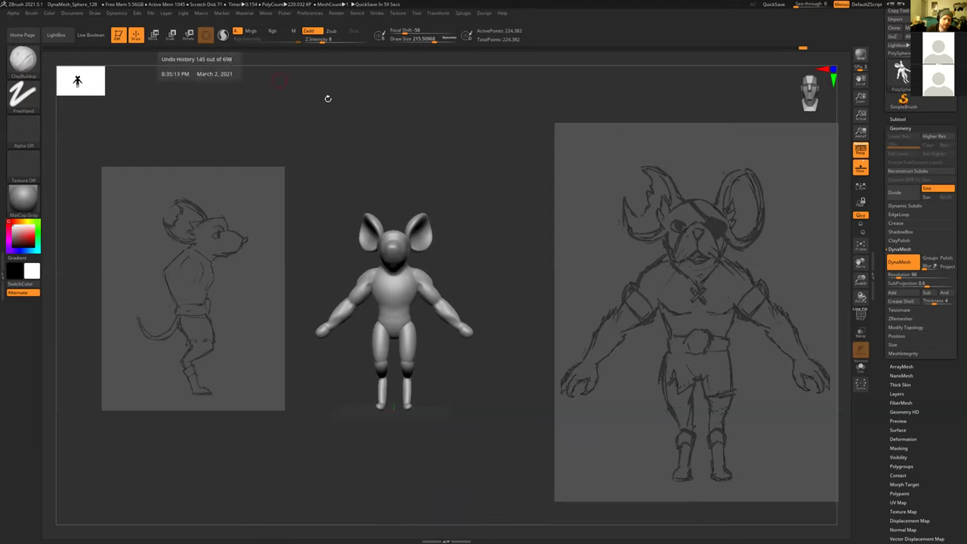
{"action": "mouse_move", "coordinate": [491, 178]}
{"action": "left_mouse_down", "text": "alt"}
{"action": "mouse_move", "coordinate": [580, 210]}
{"action": "mouse_move", "coordinate": [544, 211]}
{"action": "left_mouse_up", "text": "alt"}
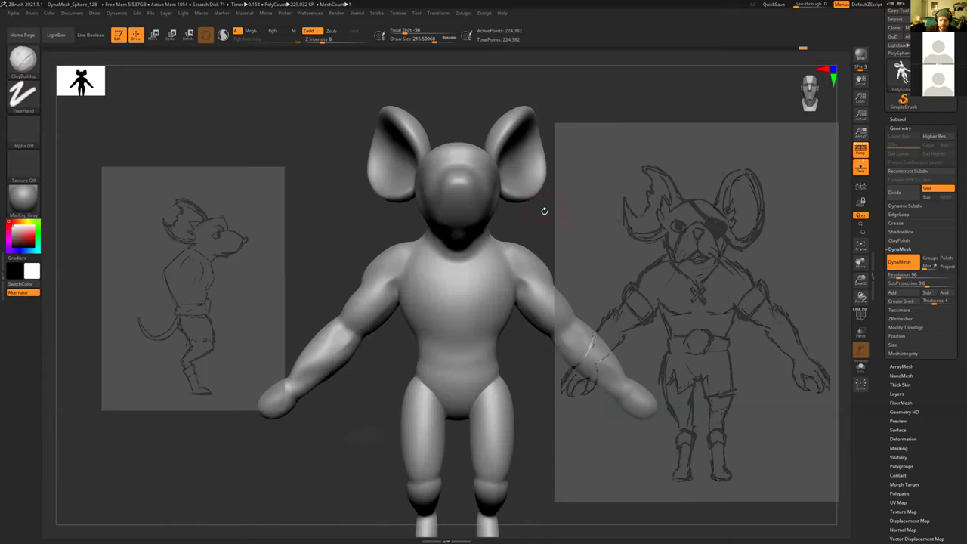
{"action": "left_click_drag", "start_coordinate": [456, 269], "coordinate": [457, 276], "text": "alt"}
{"action": "left_click_drag", "start_coordinate": [519, 266], "coordinate": [488, 264]}
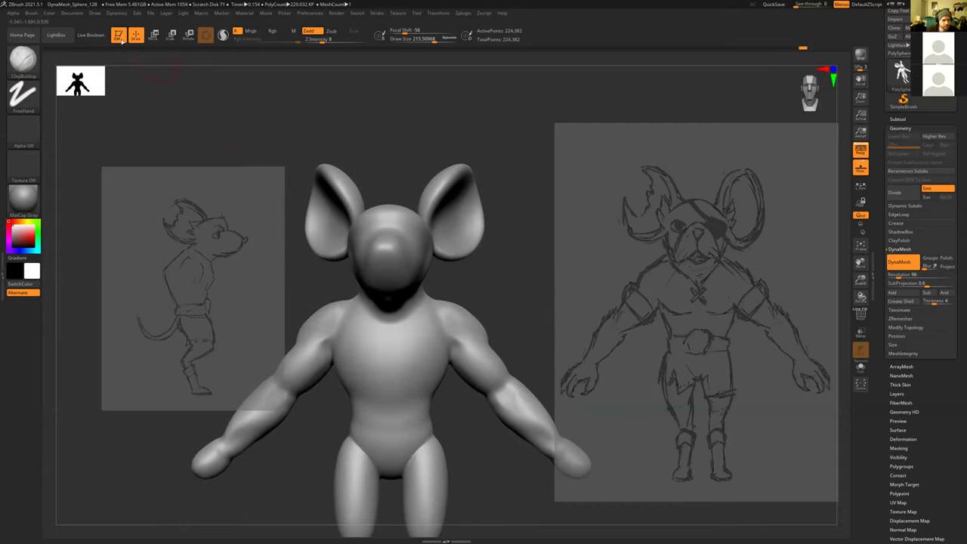
Step: Switch the mesh out of Edit mode to 2.5D and draw copies of the mouse at various sizes and angles across the canvas
{"action": "left_click", "coordinate": [120, 36]}
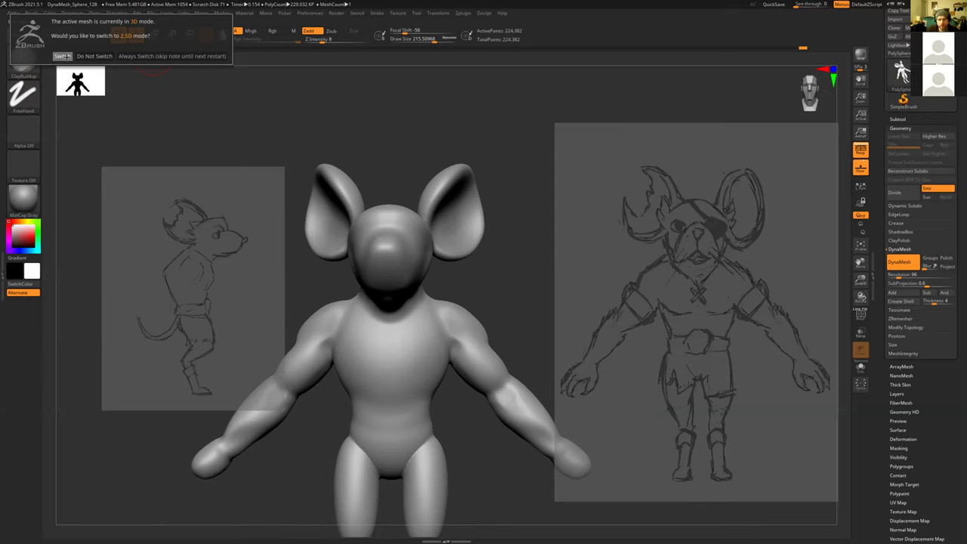
{"action": "left_click", "coordinate": [63, 56]}
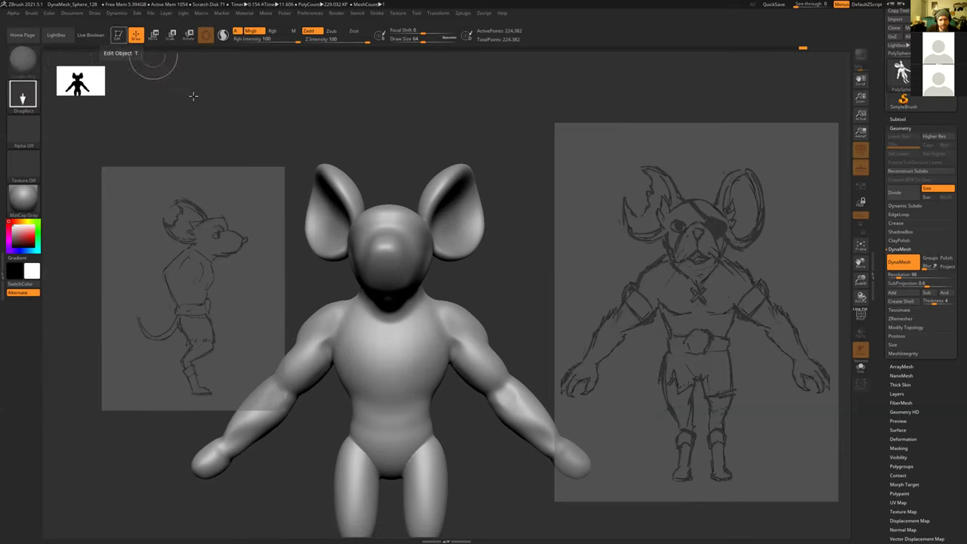
{"action": "left_click_drag", "start_coordinate": [519, 170], "coordinate": [528, 194]}
{"action": "left_click_drag", "start_coordinate": [373, 157], "coordinate": [284, 134]}
{"action": "mouse_move", "coordinate": [136, 131]}
{"action": "left_mouse_down"}
{"action": "mouse_move", "coordinate": [142, 145]}
{"action": "mouse_move", "coordinate": [193, 87]}
{"action": "mouse_move", "coordinate": [249, 88]}
{"action": "left_mouse_up"}
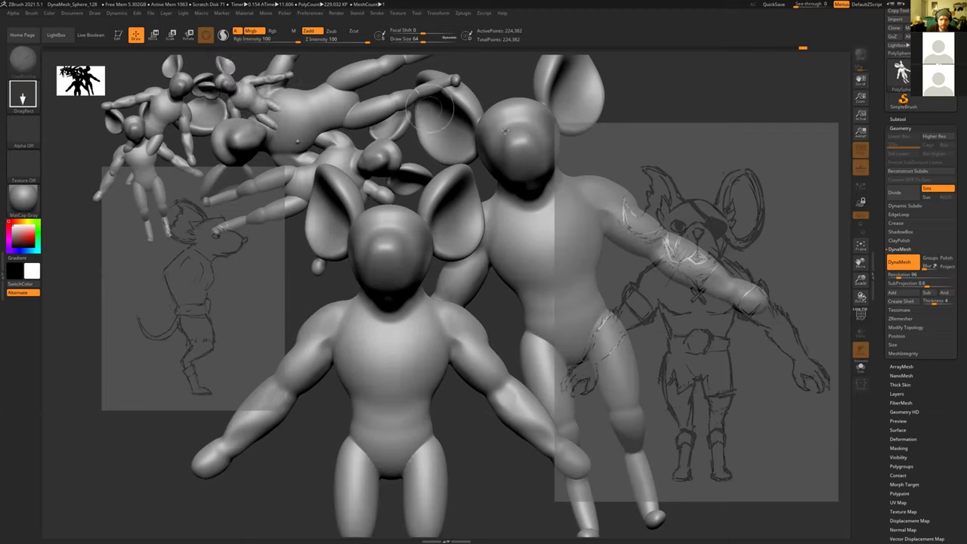
{"action": "mouse_move", "coordinate": [695, 102]}
{"action": "left_mouse_down"}
{"action": "mouse_move", "coordinate": [706, 124]}
{"action": "mouse_move", "coordinate": [630, 110]}
{"action": "mouse_move", "coordinate": [624, 151]}
{"action": "left_mouse_up"}
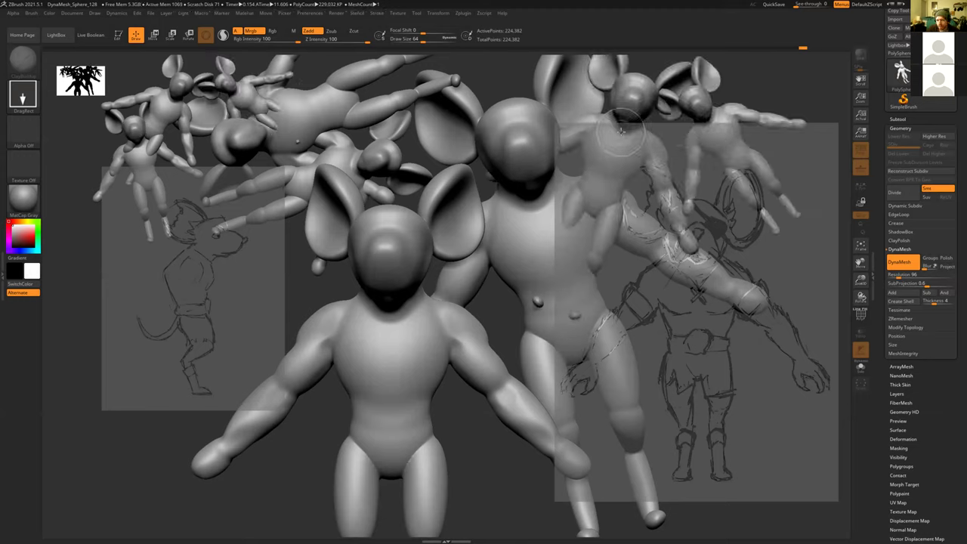
{"action": "mouse_move", "coordinate": [718, 350]}
{"action": "left_mouse_down"}
{"action": "mouse_move", "coordinate": [659, 343]}
{"action": "mouse_move", "coordinate": [654, 362]}
{"action": "left_mouse_up"}
{"action": "mouse_move", "coordinate": [295, 288]}
{"action": "left_mouse_down"}
{"action": "mouse_move", "coordinate": [284, 246]}
{"action": "mouse_move", "coordinate": [268, 278]}
{"action": "mouse_move", "coordinate": [274, 241]}
{"action": "mouse_move", "coordinate": [265, 250]}
{"action": "left_mouse_up"}
{"action": "left_click_drag", "start_coordinate": [508, 311], "coordinate": [477, 368]}
{"action": "mouse_move", "coordinate": [219, 318]}
{"action": "left_mouse_down"}
{"action": "mouse_move", "coordinate": [221, 368]}
{"action": "mouse_move", "coordinate": [254, 377]}
{"action": "mouse_move", "coordinate": [291, 366]}
{"action": "left_mouse_up"}
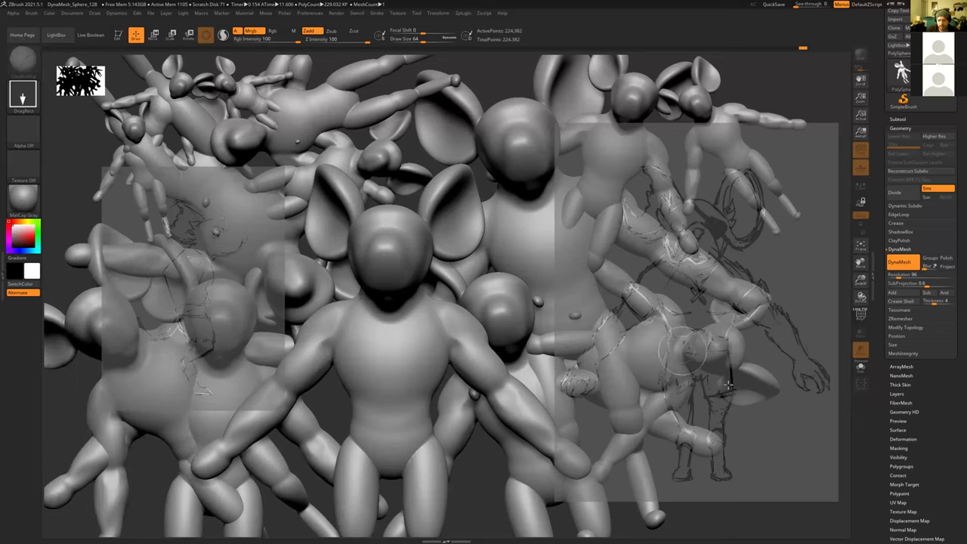
{"action": "mouse_move", "coordinate": [764, 488]}
{"action": "left_mouse_down"}
{"action": "mouse_move", "coordinate": [743, 445]}
{"action": "mouse_move", "coordinate": [721, 460]}
{"action": "left_mouse_up"}
{"action": "left_click_drag", "start_coordinate": [491, 70], "coordinate": [407, 132]}
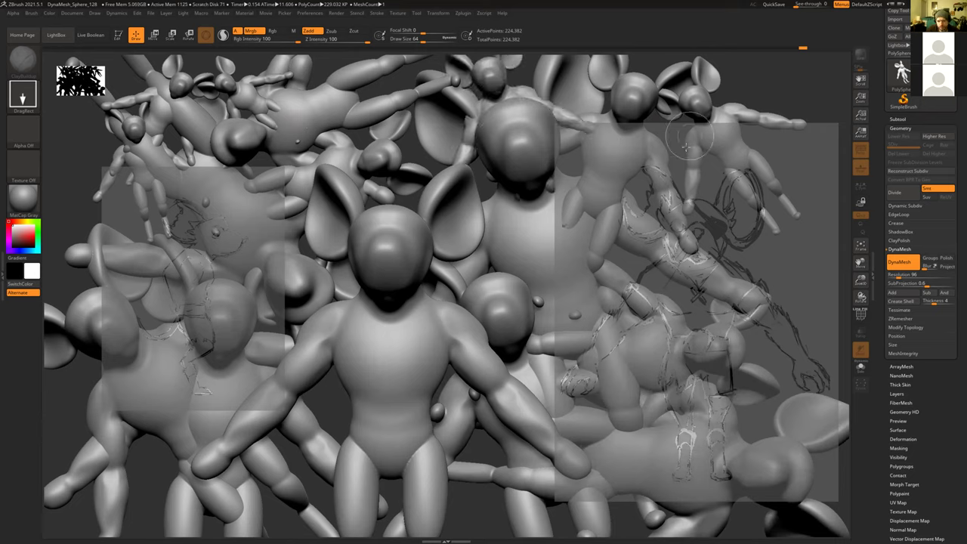
{"action": "mouse_move", "coordinate": [676, 143]}
{"action": "left_mouse_down"}
{"action": "mouse_move", "coordinate": [650, 160]}
{"action": "mouse_move", "coordinate": [688, 178]}
{"action": "mouse_move", "coordinate": [689, 169]}
{"action": "left_mouse_up"}
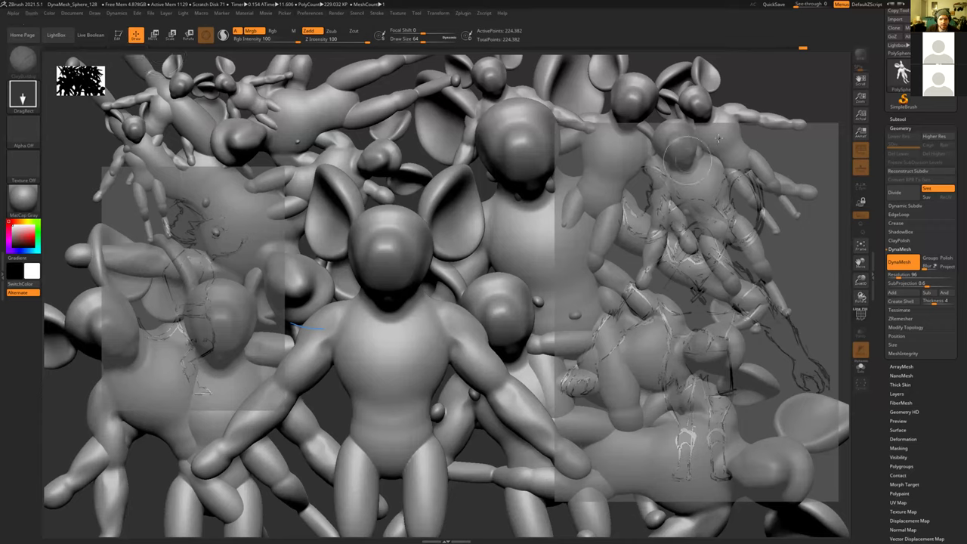
Step: Clear all the stamped copies by starting a new document without saving the changes
{"action": "left_click", "coordinate": [73, 15]}
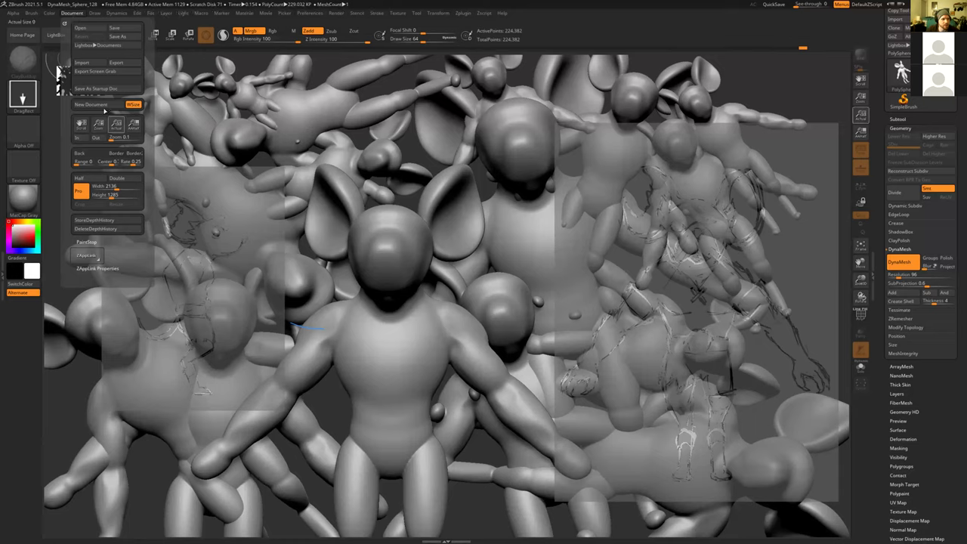
{"action": "left_click", "coordinate": [91, 105]}
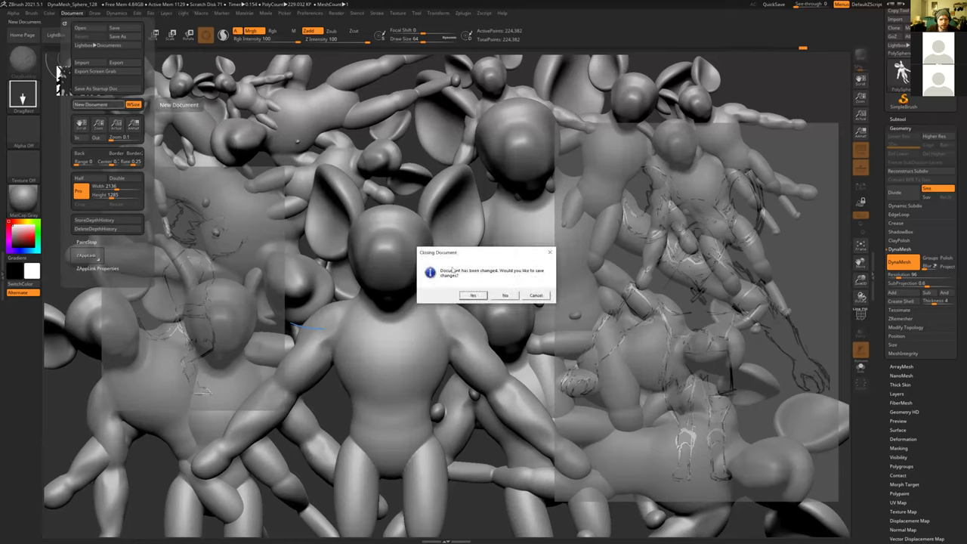
{"action": "left_click", "coordinate": [505, 296]}
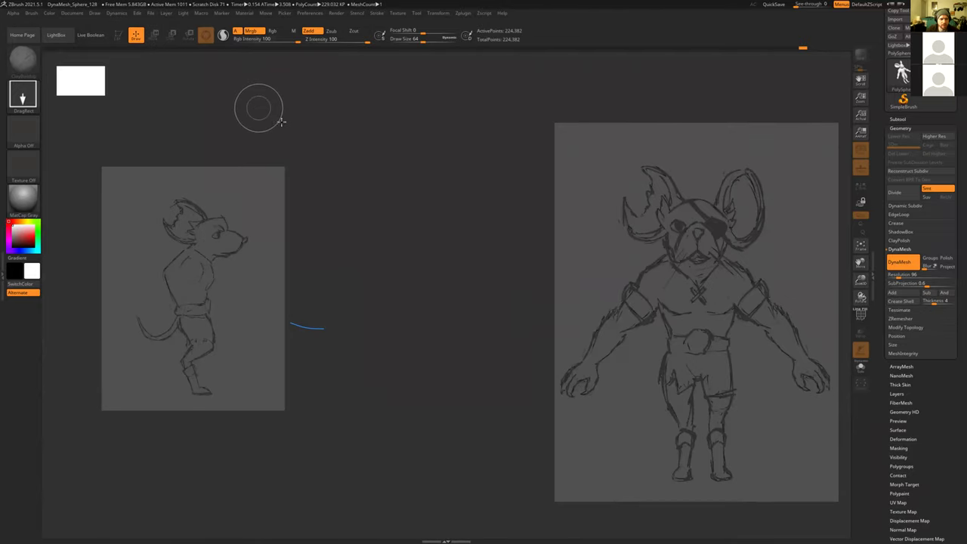
Step: Draw a single mouse mesh on the empty canvas and return it to Edit mode, placed between the two reference drawings
{"action": "mouse_move", "coordinate": [432, 285]}
{"action": "left_mouse_down"}
{"action": "mouse_move", "coordinate": [449, 223]}
{"action": "mouse_move", "coordinate": [395, 225]}
{"action": "mouse_move", "coordinate": [406, 344]}
{"action": "mouse_move", "coordinate": [432, 353]}
{"action": "left_mouse_up"}
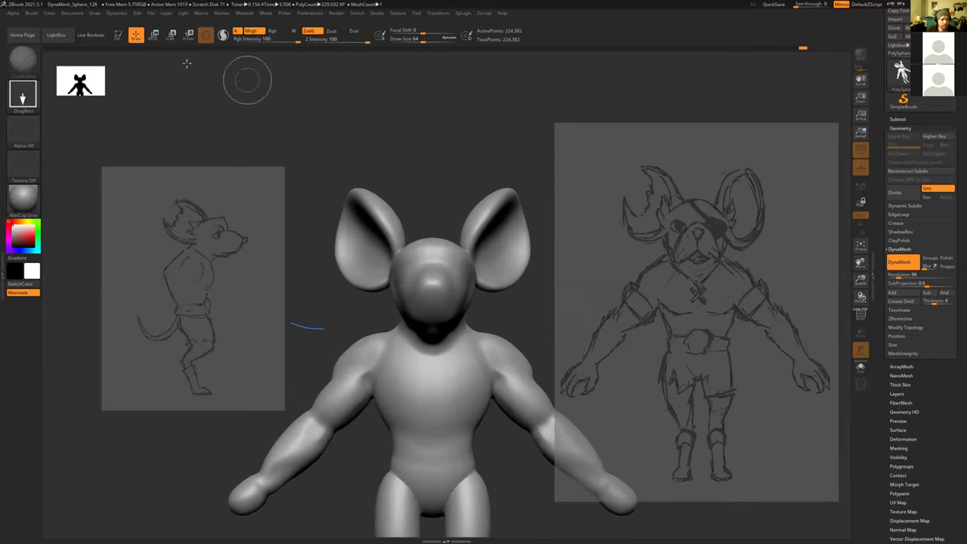
{"action": "key", "text": "t"}
{"action": "mouse_move", "coordinate": [403, 197]}
{"action": "left_mouse_down"}
{"action": "mouse_move", "coordinate": [416, 204]}
{"action": "mouse_move", "coordinate": [396, 212]}
{"action": "mouse_move", "coordinate": [410, 218]}
{"action": "mouse_move", "coordinate": [378, 169]}
{"action": "mouse_move", "coordinate": [525, 237]}
{"action": "mouse_move", "coordinate": [460, 273]}
{"action": "left_mouse_up"}
{"action": "left_click_drag", "start_coordinate": [460, 274], "coordinate": [498, 216], "text": "alt"}
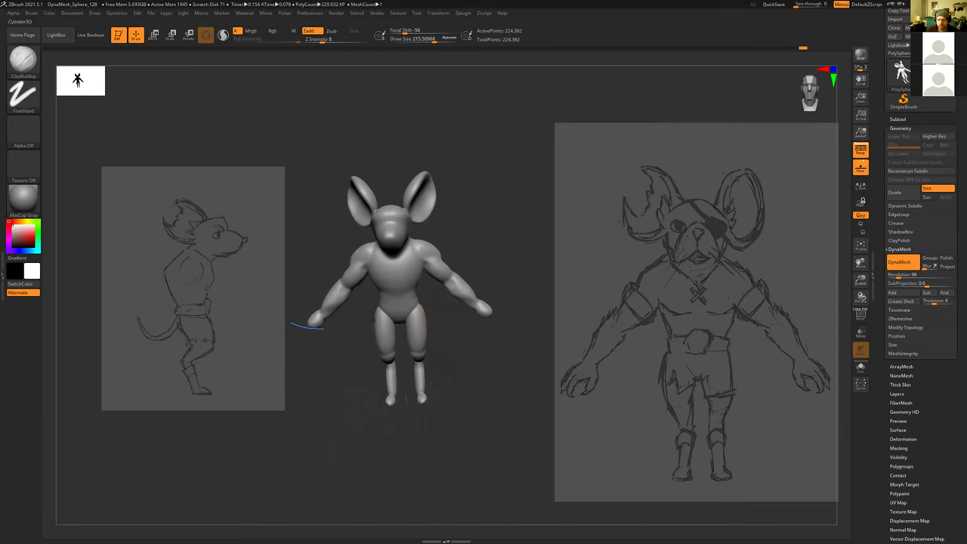
Step: Switch to the browser to view the character sculpts in the ArtStation portfolio, and return to ZBrush
{"action": "key", "text": "alt+Tab"}
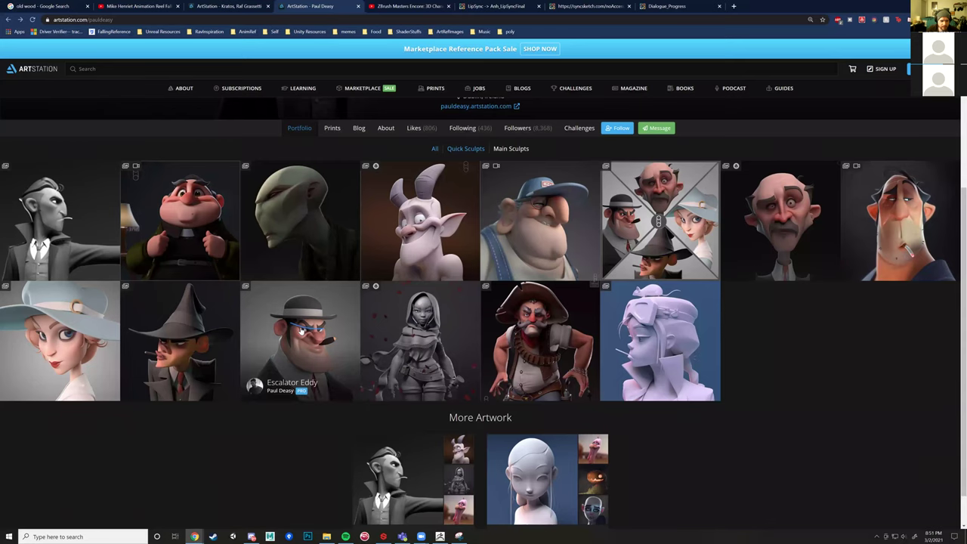
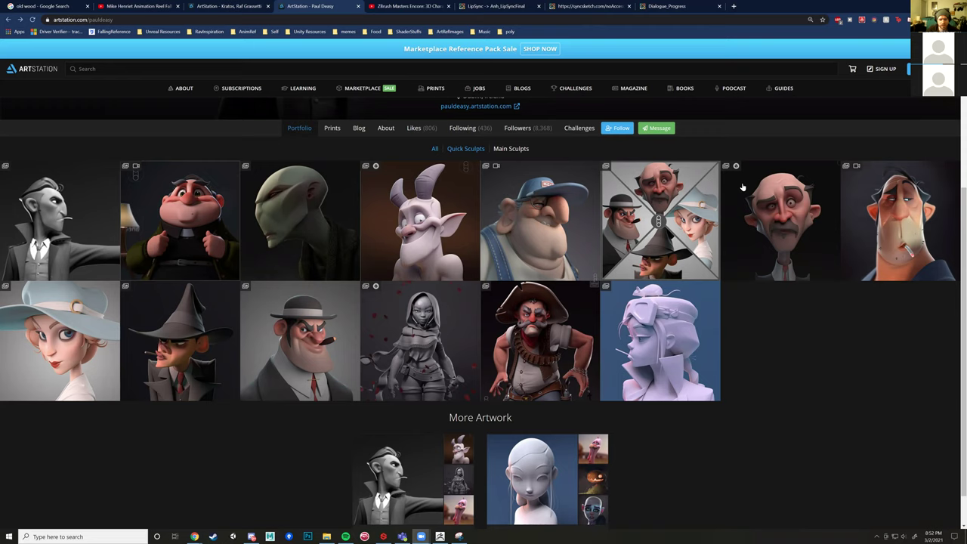
{"action": "mouse_move", "coordinate": [440, 535]}
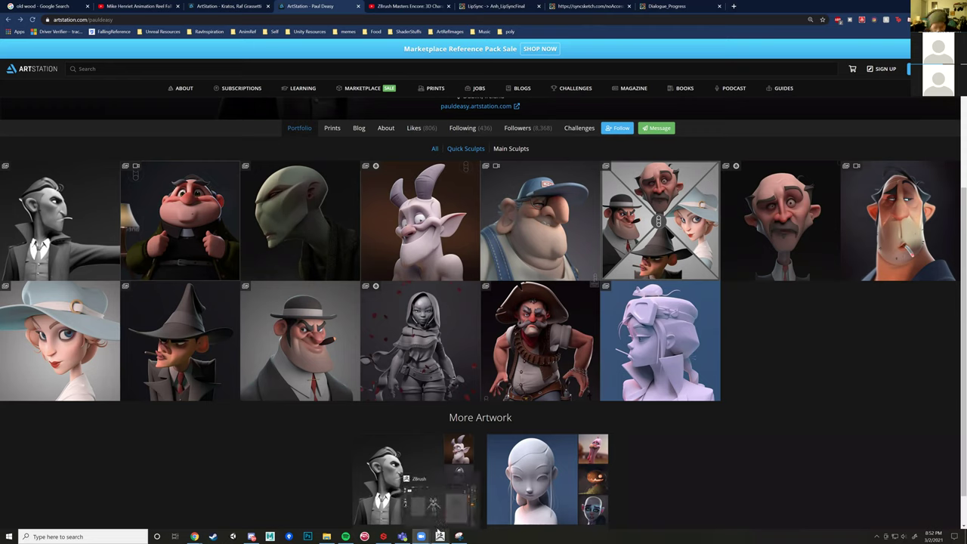
{"action": "left_click", "coordinate": [434, 513]}
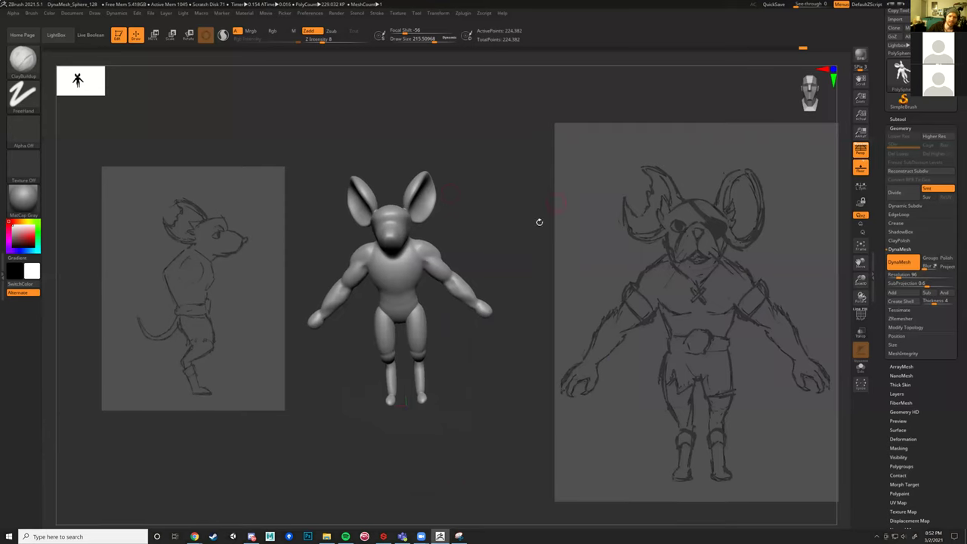
Step: Start a new document without saving the changes and redraw the mouse mesh in Edit mode between the reference drawings
{"action": "left_click", "coordinate": [72, 13]}
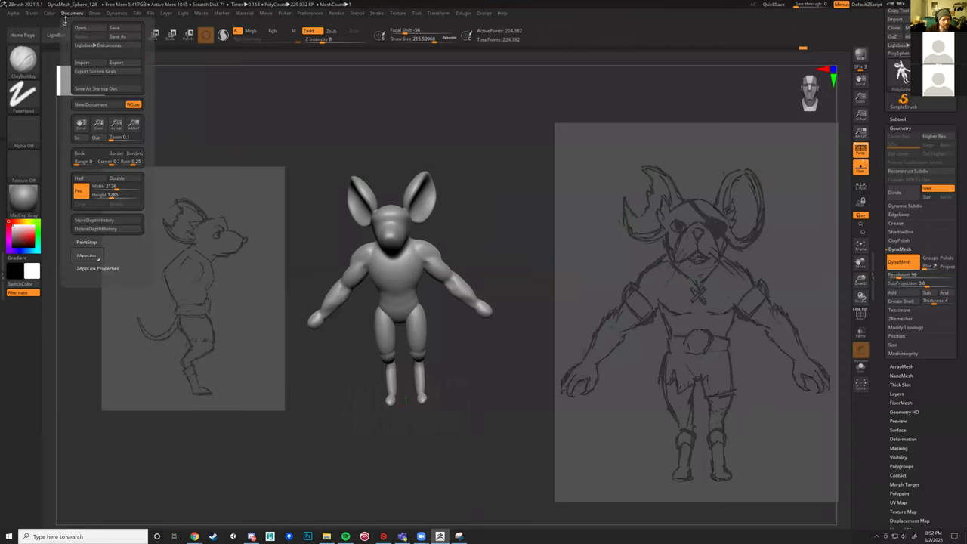
{"action": "left_click", "coordinate": [92, 105]}
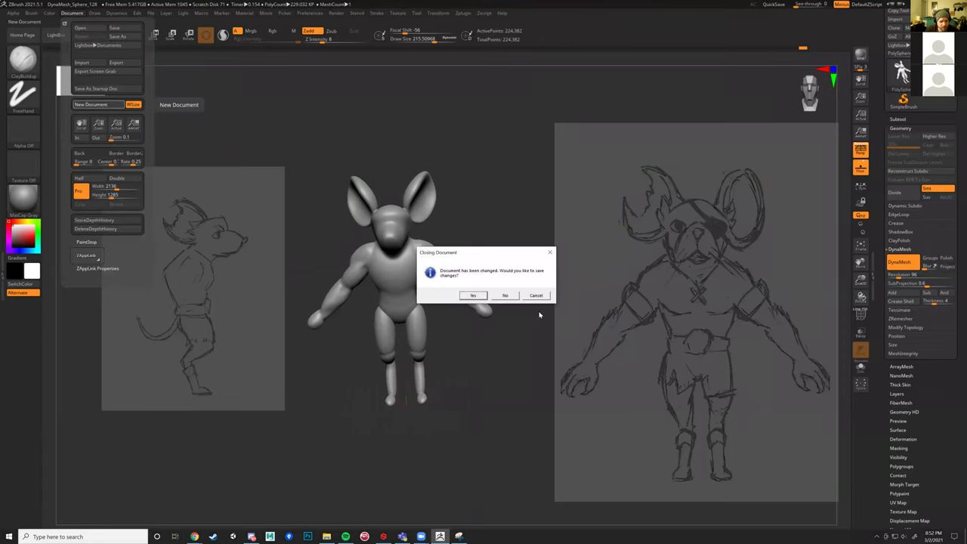
{"action": "left_click", "coordinate": [506, 295]}
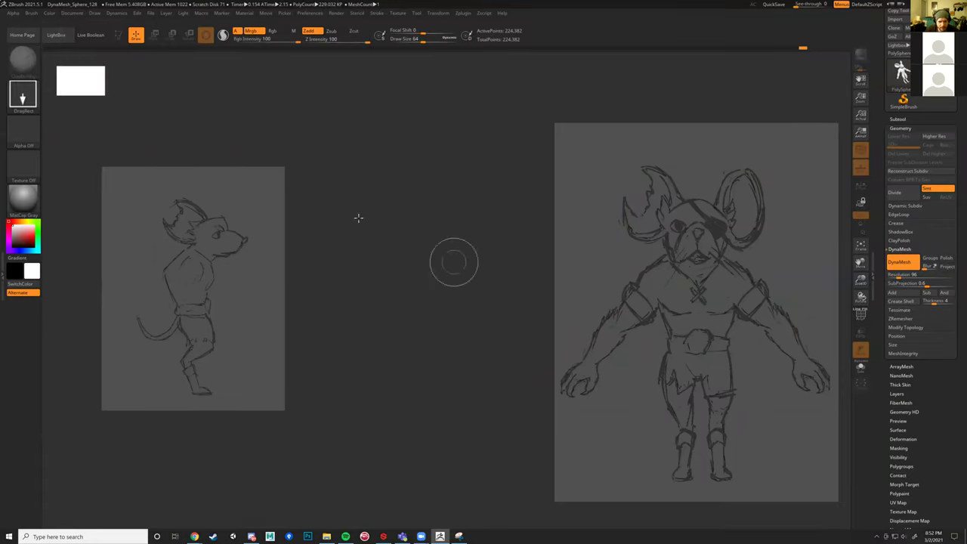
{"action": "left_click_drag", "start_coordinate": [426, 259], "coordinate": [429, 293]}
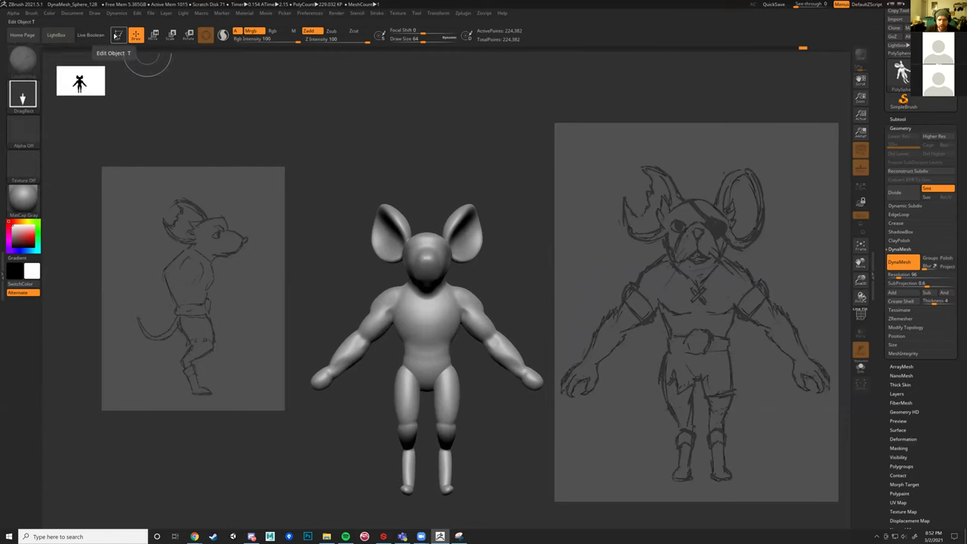
{"action": "left_click", "coordinate": [118, 35]}
Step: Pull the upper edges of both ears up into tall, narrow spikes with the Move Topological brush
{"action": "left_click_drag", "start_coordinate": [515, 262], "coordinate": [492, 263]}
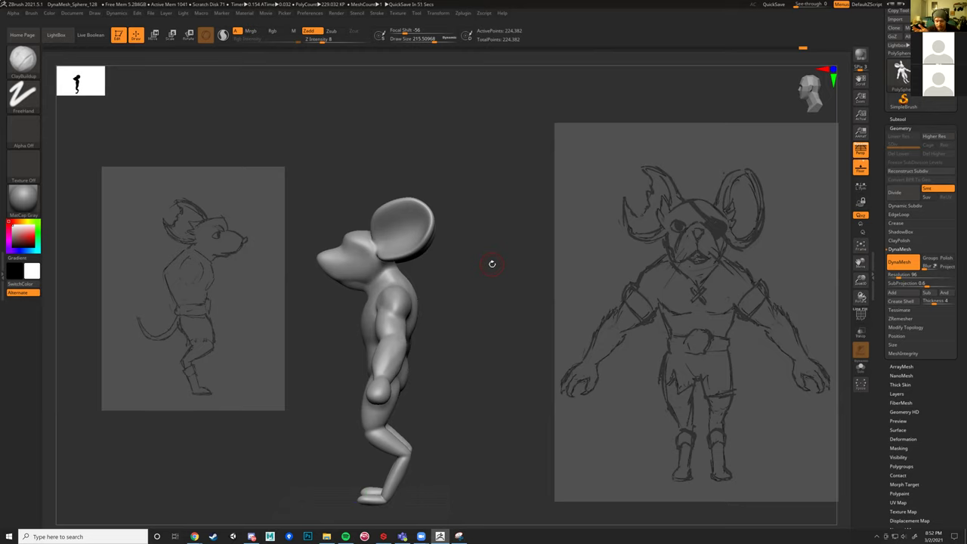
{"action": "left_click_drag", "start_coordinate": [498, 223], "coordinate": [533, 243]}
{"action": "left_click_drag", "start_coordinate": [497, 296], "coordinate": [455, 207]}
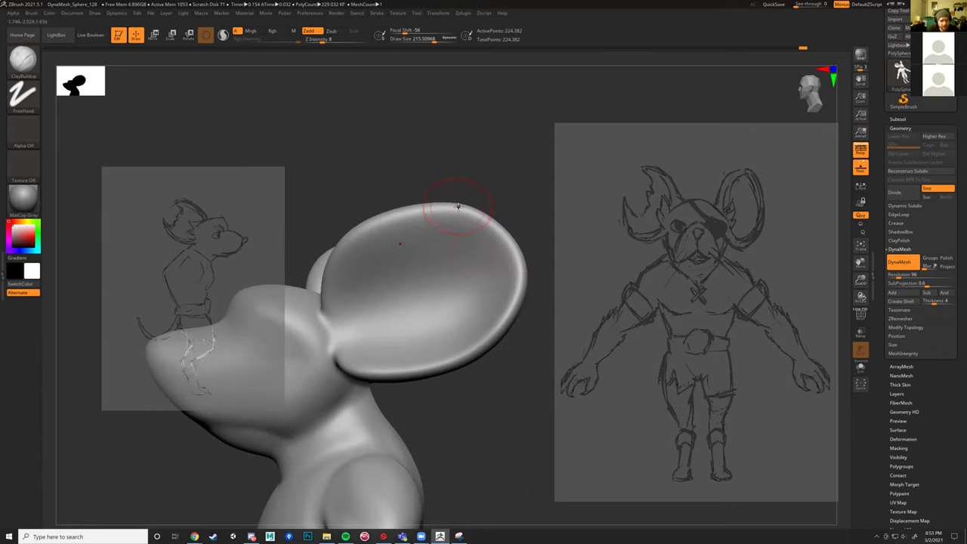
{"action": "left_click_drag", "start_coordinate": [456, 173], "coordinate": [436, 173]}
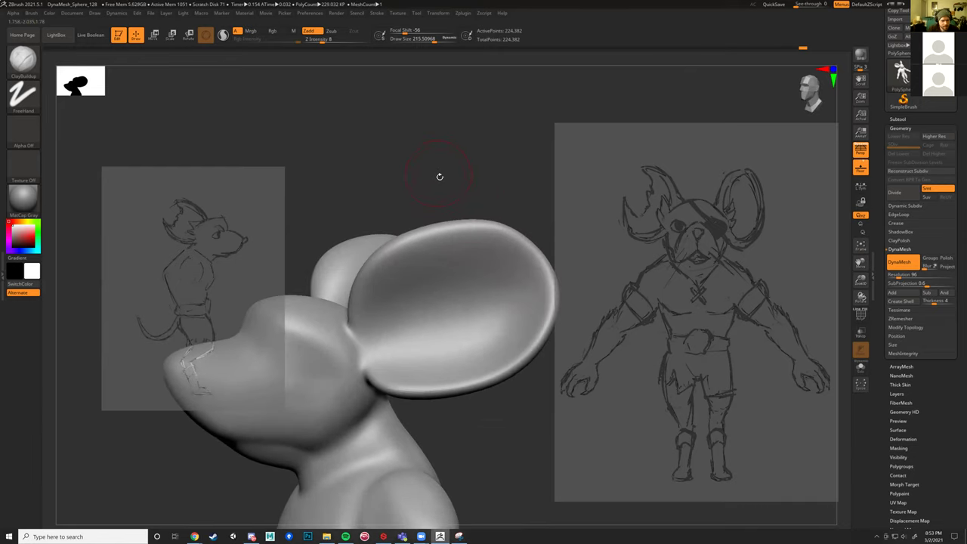
{"action": "key", "text": "b"}
{"action": "key", "text": "m"}
{"action": "key", "text": "t"}
{"action": "left_click_drag", "start_coordinate": [492, 224], "coordinate": [533, 62]}
{"action": "mouse_move", "coordinate": [507, 126]}
{"action": "left_mouse_down"}
{"action": "mouse_move", "coordinate": [476, 108]}
{"action": "mouse_move", "coordinate": [569, 119]}
{"action": "left_mouse_up"}
{"action": "mouse_move", "coordinate": [484, 167]}
{"action": "left_mouse_down"}
{"action": "mouse_move", "coordinate": [417, 134]}
{"action": "mouse_move", "coordinate": [492, 160]}
{"action": "mouse_move", "coordinate": [496, 146]}
{"action": "mouse_move", "coordinate": [468, 102]}
{"action": "mouse_move", "coordinate": [487, 144]}
{"action": "mouse_move", "coordinate": [484, 121]}
{"action": "mouse_move", "coordinate": [484, 151]}
{"action": "mouse_move", "coordinate": [431, 151]}
{"action": "mouse_move", "coordinate": [456, 144]}
{"action": "left_mouse_up"}
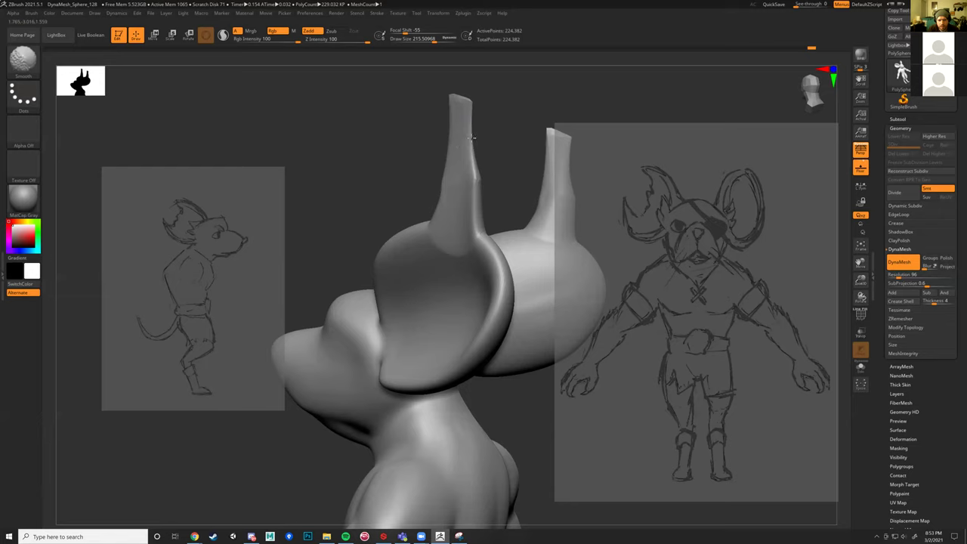
Step: Undo the last smoothing stroke, remesh the stretched ears with DynaMesh and smooth the spike until it thins out
{"action": "mouse_move", "coordinate": [474, 133]}
{"action": "left_mouse_down", "text": "shift"}
{"action": "mouse_move", "coordinate": [470, 109]}
{"action": "mouse_move", "coordinate": [484, 129]}
{"action": "mouse_move", "coordinate": [454, 136]}
{"action": "mouse_move", "coordinate": [436, 132]}
{"action": "mouse_move", "coordinate": [447, 114]}
{"action": "mouse_move", "coordinate": [416, 113]}
{"action": "mouse_move", "coordinate": [790, 244]}
{"action": "left_mouse_up", "text": "shift"}
{"action": "key", "text": "ctrl+z"}
{"action": "left_click", "coordinate": [900, 262]}
{"action": "mouse_move", "coordinate": [492, 102]}
{"action": "left_mouse_down"}
{"action": "mouse_move", "coordinate": [501, 129]}
{"action": "mouse_move", "coordinate": [531, 123]}
{"action": "mouse_move", "coordinate": [462, 161]}
{"action": "left_mouse_up"}
{"action": "mouse_move", "coordinate": [477, 195]}
{"action": "left_mouse_down", "text": "shift"}
{"action": "mouse_move", "coordinate": [479, 211]}
{"action": "mouse_move", "coordinate": [447, 201]}
{"action": "mouse_move", "coordinate": [470, 173]}
{"action": "mouse_move", "coordinate": [473, 188]}
{"action": "mouse_move", "coordinate": [469, 174]}
{"action": "mouse_move", "coordinate": [476, 204]}
{"action": "mouse_move", "coordinate": [450, 211]}
{"action": "mouse_move", "coordinate": [460, 196]}
{"action": "left_mouse_up", "text": "shift"}
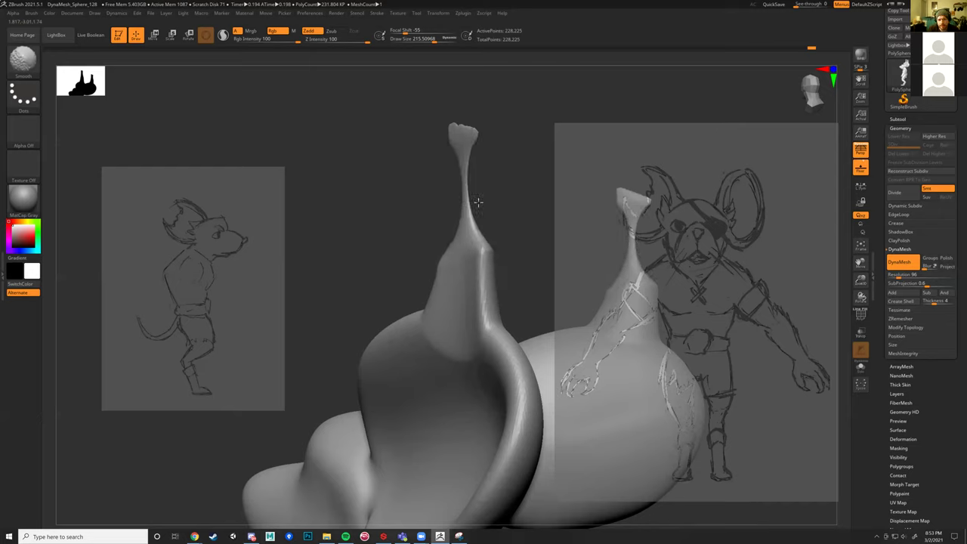
Step: Thicken the thin neck of the ear spike using the Inflat brush, working around it from several sides
{"action": "mouse_move", "coordinate": [419, 194]}
{"action": "left_mouse_down"}
{"action": "mouse_move", "coordinate": [369, 188]}
{"action": "mouse_move", "coordinate": [401, 197]}
{"action": "mouse_move", "coordinate": [448, 237]}
{"action": "mouse_move", "coordinate": [518, 239]}
{"action": "mouse_move", "coordinate": [519, 222]}
{"action": "mouse_move", "coordinate": [481, 234]}
{"action": "mouse_move", "coordinate": [507, 232]}
{"action": "mouse_move", "coordinate": [483, 244]}
{"action": "mouse_move", "coordinate": [373, 214]}
{"action": "mouse_move", "coordinate": [408, 214]}
{"action": "mouse_move", "coordinate": [227, 136]}
{"action": "left_mouse_up"}
{"action": "key", "text": "b"}
{"action": "key", "text": "c"}
{"action": "key", "text": "b"}
{"action": "left_click", "coordinate": [24, 61]}
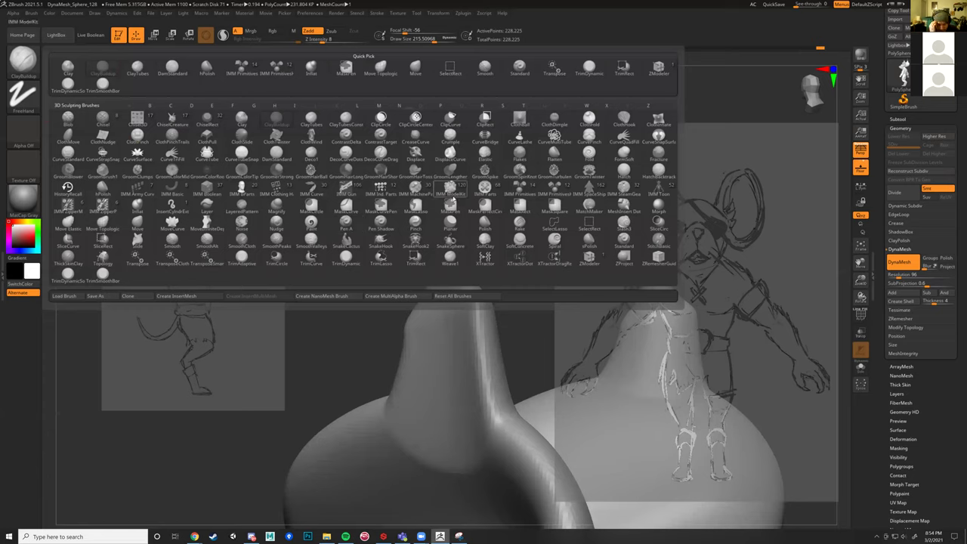
{"action": "key", "text": "i"}
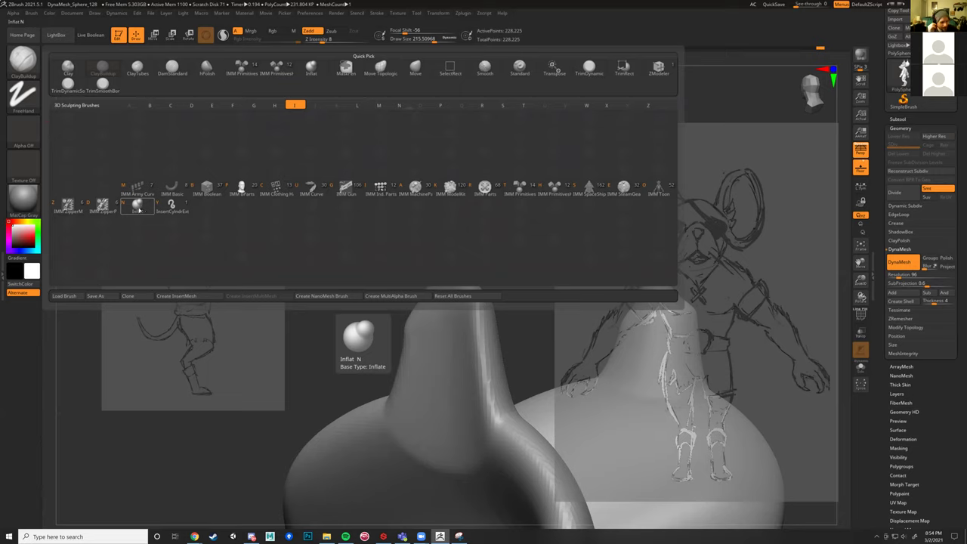
{"action": "left_click", "coordinate": [136, 207]}
{"action": "mouse_move", "coordinate": [402, 221]}
{"action": "left_mouse_down"}
{"action": "mouse_move", "coordinate": [447, 213]}
{"action": "mouse_move", "coordinate": [434, 180]}
{"action": "mouse_move", "coordinate": [444, 265]}
{"action": "mouse_move", "coordinate": [440, 194]}
{"action": "mouse_move", "coordinate": [453, 245]}
{"action": "left_mouse_up"}
{"action": "left_click_drag", "start_coordinate": [331, 229], "coordinate": [393, 221]}
{"action": "mouse_move", "coordinate": [436, 180]}
{"action": "left_mouse_down"}
{"action": "mouse_move", "coordinate": [438, 278]}
{"action": "mouse_move", "coordinate": [428, 151]}
{"action": "mouse_move", "coordinate": [437, 221]}
{"action": "left_mouse_up"}
{"action": "left_click_drag", "start_coordinate": [412, 298], "coordinate": [434, 209]}
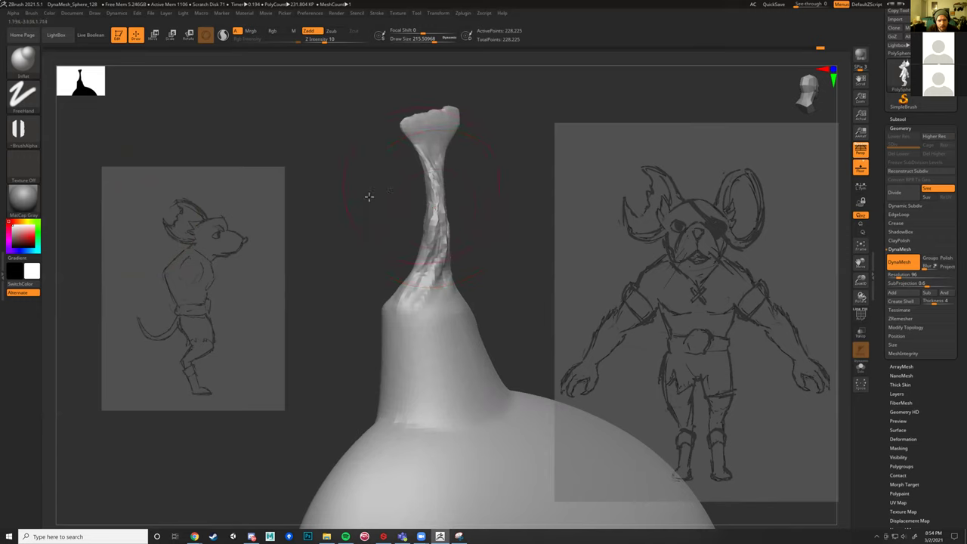
{"action": "left_click_drag", "start_coordinate": [369, 197], "coordinate": [330, 200]}
{"action": "mouse_move", "coordinate": [441, 219]}
{"action": "left_mouse_down"}
{"action": "mouse_move", "coordinate": [441, 170]}
{"action": "mouse_move", "coordinate": [444, 261]}
{"action": "mouse_move", "coordinate": [435, 159]}
{"action": "mouse_move", "coordinate": [458, 173]}
{"action": "mouse_move", "coordinate": [440, 237]}
{"action": "left_mouse_up"}
{"action": "left_click_drag", "start_coordinate": [369, 214], "coordinate": [420, 216]}
Step: Smooth the rough inflated surface along the neck and tip of the ear spike
{"action": "left_click_drag", "start_coordinate": [440, 250], "coordinate": [438, 250], "text": "shift"}
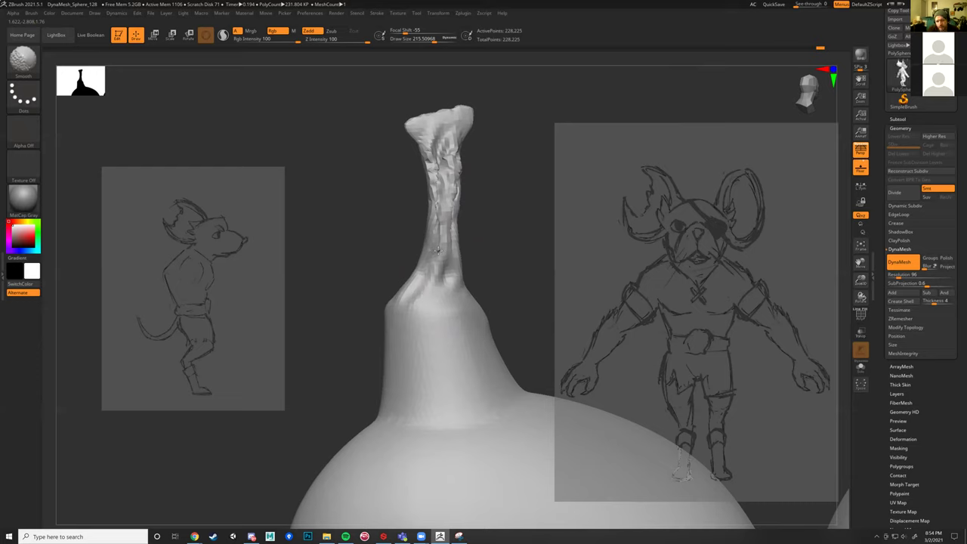
{"action": "mouse_move", "coordinate": [440, 242]}
{"action": "left_mouse_down", "text": "shift"}
{"action": "mouse_move", "coordinate": [443, 173]}
{"action": "mouse_move", "coordinate": [442, 248]}
{"action": "left_mouse_up", "text": "shift"}
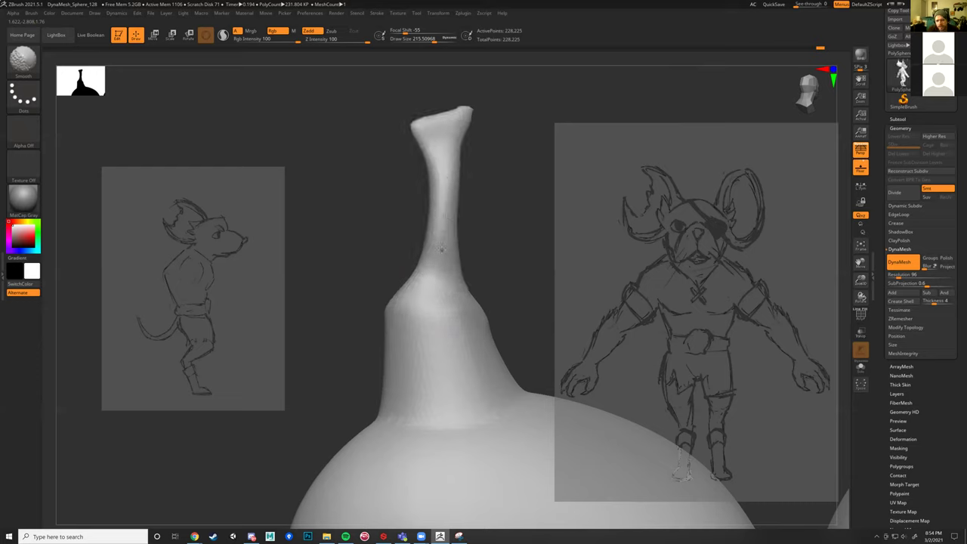
{"action": "left_click_drag", "start_coordinate": [445, 111], "coordinate": [444, 125], "text": "shift"}
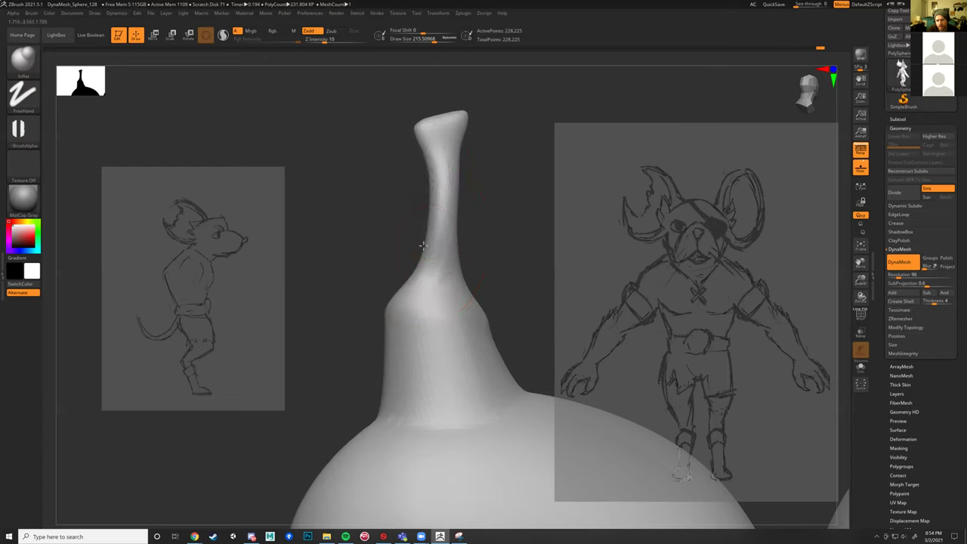
Step: Set the Inflat brush to Alpha Off with a draw size of about 84 and inflate the sides of the ear spike
{"action": "mouse_move", "coordinate": [415, 217]}
{"action": "left_mouse_down"}
{"action": "mouse_move", "coordinate": [440, 212]}
{"action": "mouse_move", "coordinate": [417, 219]}
{"action": "left_mouse_up"}
{"action": "key", "text": "s"}
{"action": "left_click", "coordinate": [22, 129]}
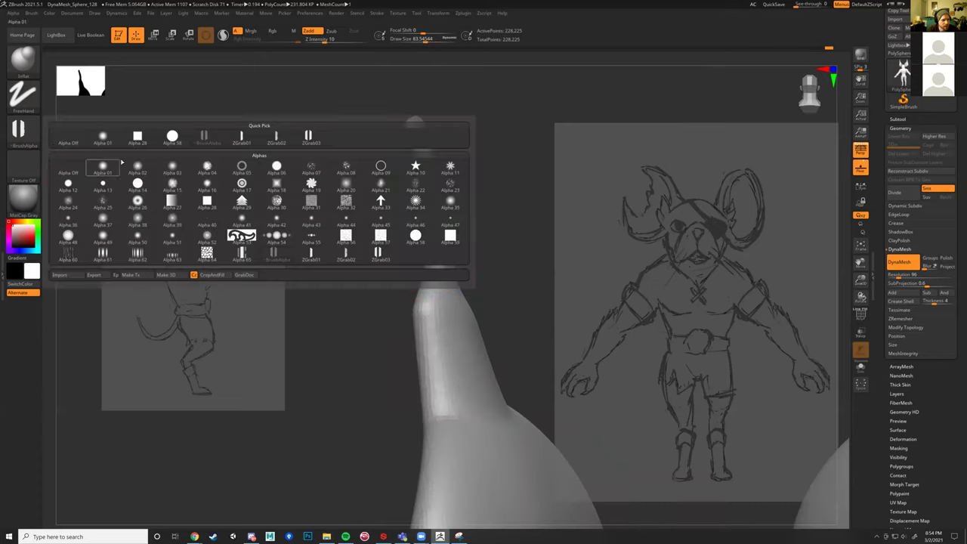
{"action": "left_click", "coordinate": [66, 138]}
{"action": "mouse_move", "coordinate": [400, 231]}
{"action": "right_mouse_down"}
{"action": "mouse_move", "coordinate": [341, 224]}
{"action": "mouse_move", "coordinate": [408, 217]}
{"action": "right_mouse_up"}
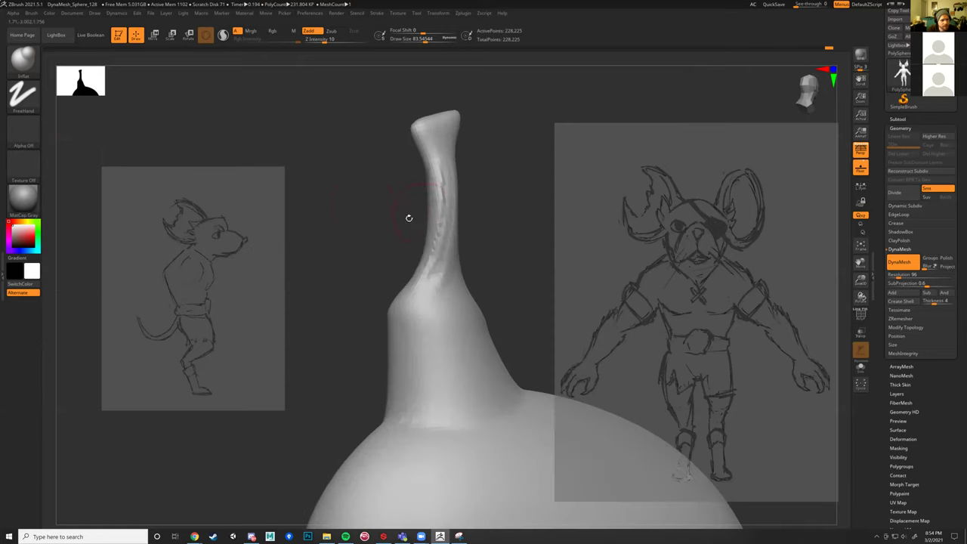
{"action": "mouse_move", "coordinate": [428, 267]}
{"action": "left_mouse_down"}
{"action": "mouse_move", "coordinate": [434, 181]}
{"action": "mouse_move", "coordinate": [412, 279]}
{"action": "mouse_move", "coordinate": [438, 188]}
{"action": "mouse_move", "coordinate": [408, 263]}
{"action": "mouse_move", "coordinate": [434, 155]}
{"action": "mouse_move", "coordinate": [412, 279]}
{"action": "mouse_move", "coordinate": [399, 246]}
{"action": "left_mouse_up"}
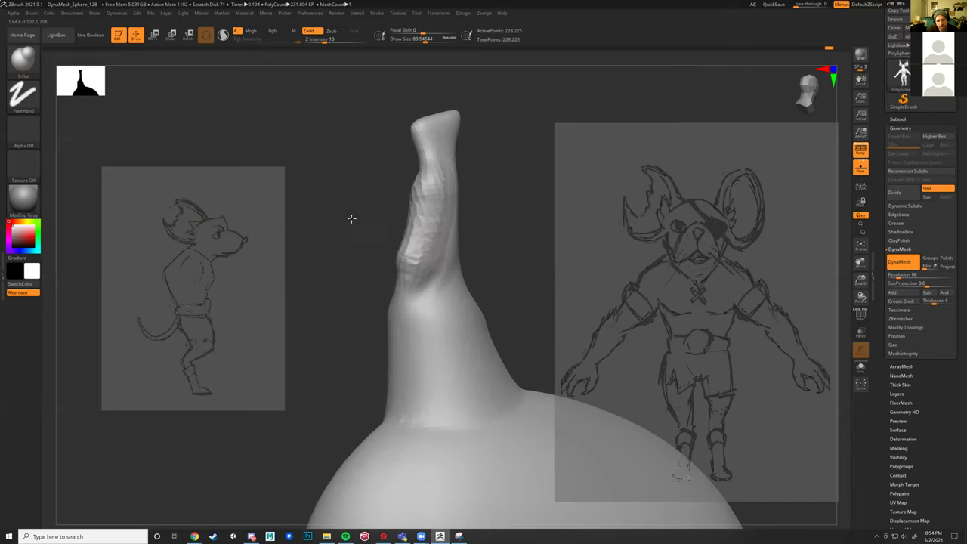
{"action": "right_click_drag", "start_coordinate": [352, 216], "coordinate": [469, 216]}
{"action": "mouse_move", "coordinate": [456, 207]}
{"action": "left_mouse_down"}
{"action": "mouse_move", "coordinate": [466, 302]}
{"action": "mouse_move", "coordinate": [461, 173]}
{"action": "mouse_move", "coordinate": [470, 219]}
{"action": "mouse_move", "coordinate": [423, 253]}
{"action": "mouse_move", "coordinate": [414, 246]}
{"action": "mouse_move", "coordinate": [444, 191]}
{"action": "mouse_move", "coordinate": [405, 231]}
{"action": "mouse_move", "coordinate": [417, 212]}
{"action": "left_mouse_up"}
Step: Smooth the inflated bulges along the ear spike from the front and side
{"action": "left_click", "coordinate": [32, 69]}
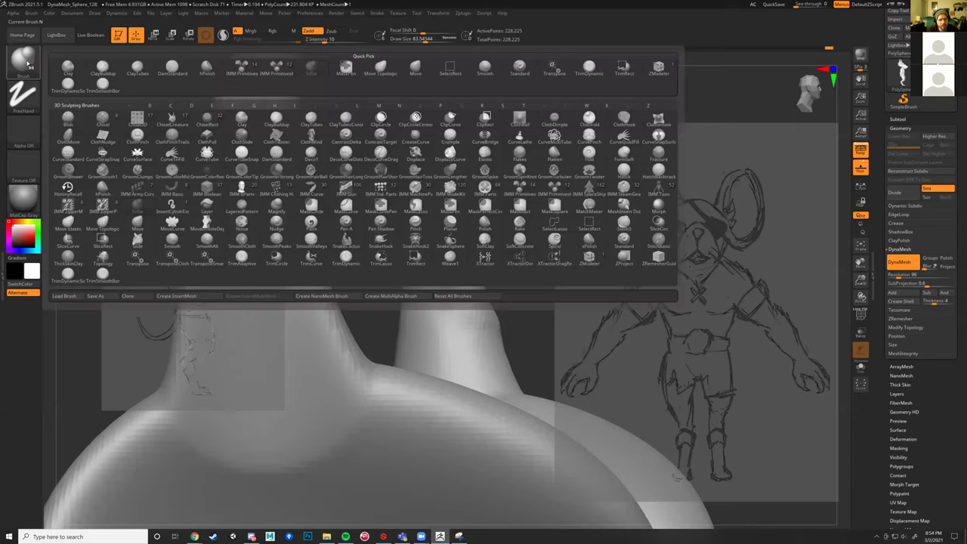
{"action": "right_click_drag", "start_coordinate": [446, 258], "coordinate": [435, 240]}
{"action": "left_click_drag", "start_coordinate": [435, 240], "coordinate": [438, 216], "text": "shift"}
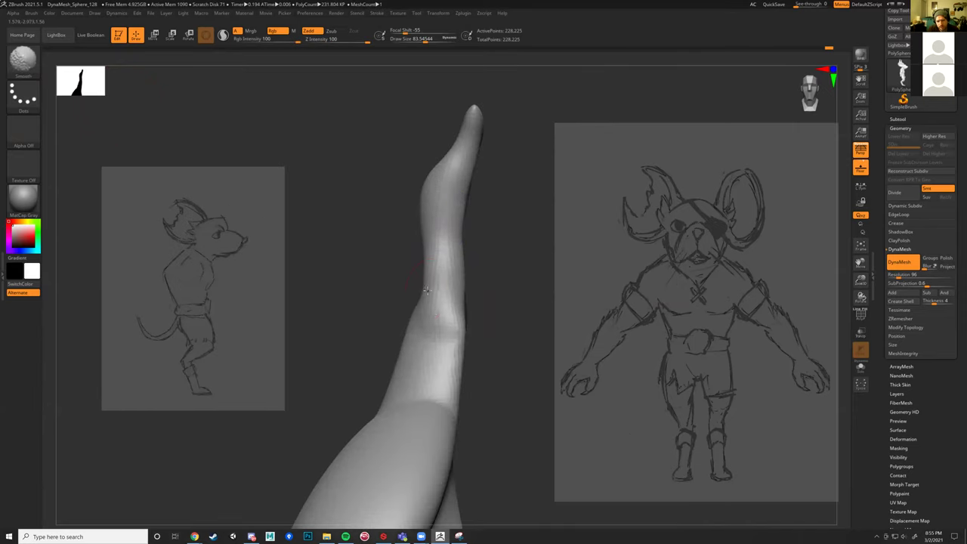
{"action": "left_click_drag", "start_coordinate": [433, 298], "coordinate": [473, 156], "text": "shift"}
{"action": "mouse_move", "coordinate": [424, 187]}
{"action": "left_mouse_down", "text": "shift"}
{"action": "mouse_move", "coordinate": [419, 219]}
{"action": "mouse_move", "coordinate": [432, 170]}
{"action": "left_mouse_up", "text": "shift"}
{"action": "mouse_move", "coordinate": [350, 218]}
{"action": "left_mouse_down"}
{"action": "mouse_move", "coordinate": [412, 227]}
{"action": "mouse_move", "coordinate": [447, 283]}
{"action": "mouse_move", "coordinate": [433, 279]}
{"action": "left_mouse_up"}
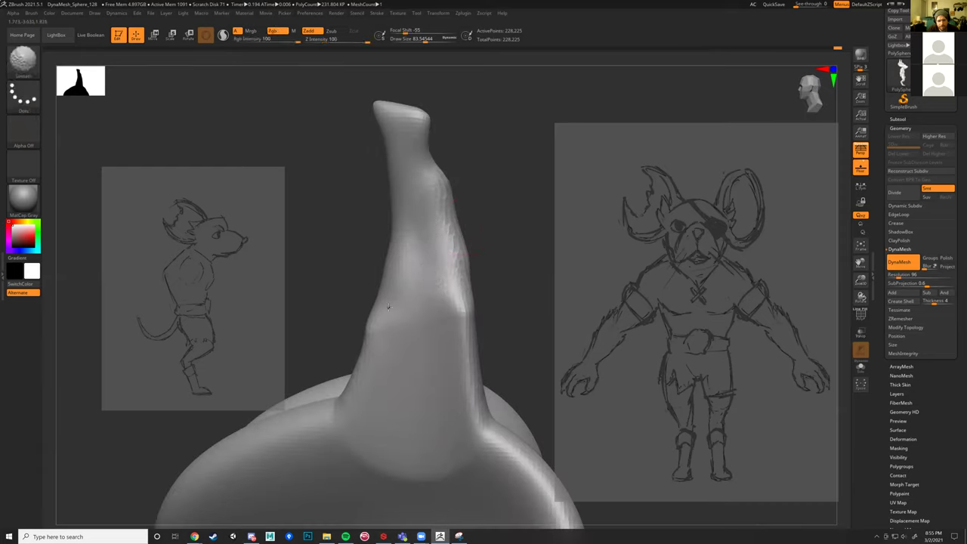
{"action": "left_click_drag", "start_coordinate": [347, 222], "coordinate": [345, 270]}
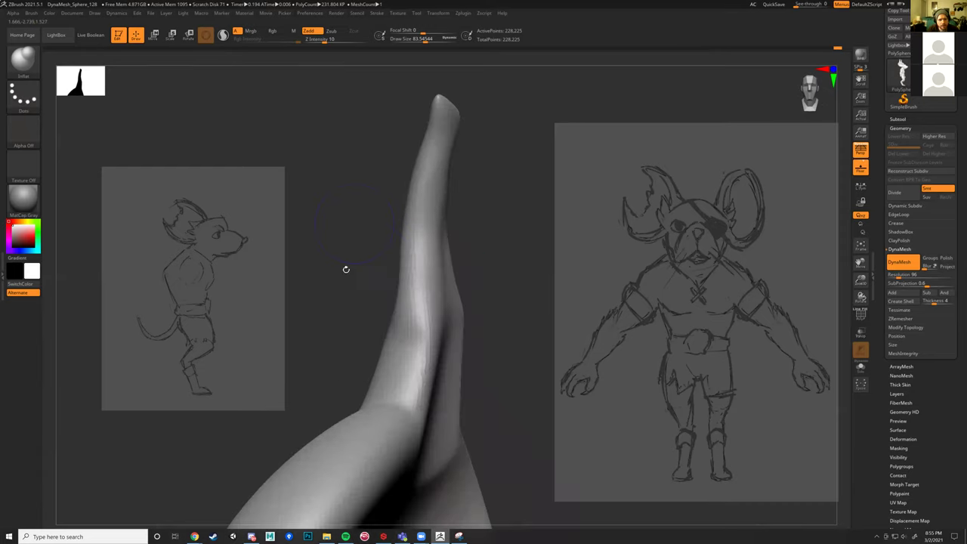
{"action": "mouse_move", "coordinate": [347, 209]}
{"action": "left_mouse_down"}
{"action": "mouse_move", "coordinate": [362, 267]}
{"action": "mouse_move", "coordinate": [418, 321]}
{"action": "left_mouse_up"}
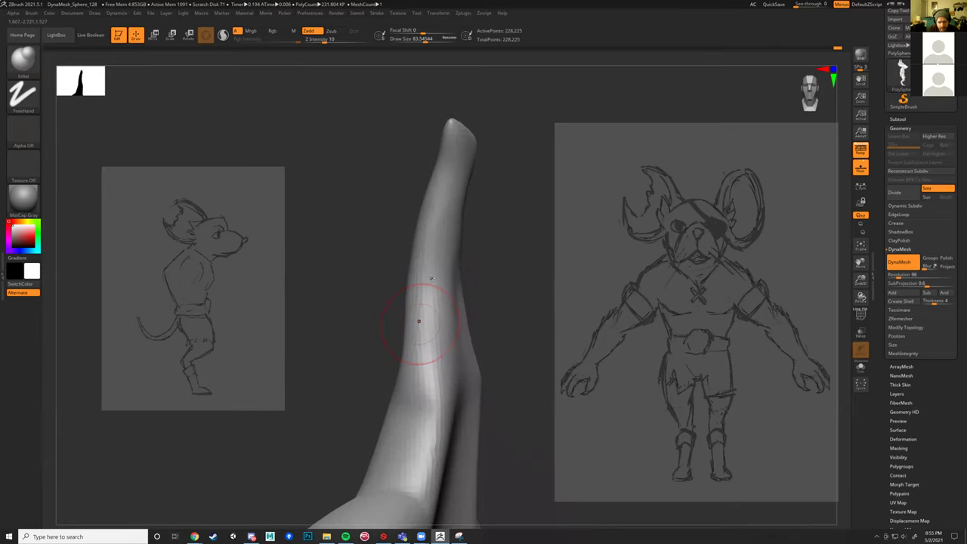
Step: Push dents into the side of the ear spike with the Move Topological brush at a draw size of about 99
{"action": "key", "text": "b"}
{"action": "key", "text": "m"}
{"action": "key", "text": "t"}
{"action": "key", "text": "s"}
{"action": "left_click_drag", "start_coordinate": [455, 249], "coordinate": [458, 249]}
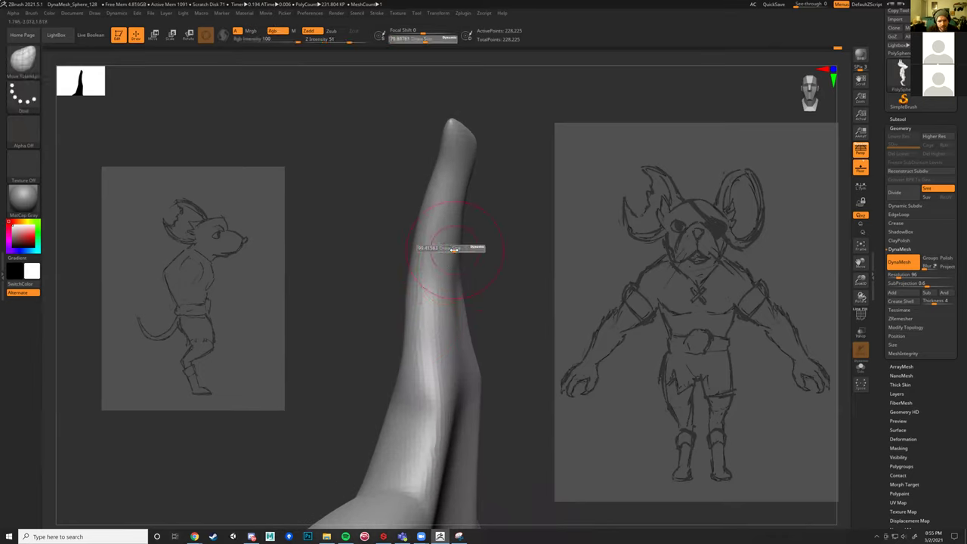
{"action": "mouse_move", "coordinate": [388, 240]}
{"action": "left_mouse_down"}
{"action": "mouse_move", "coordinate": [430, 236]}
{"action": "mouse_move", "coordinate": [433, 249]}
{"action": "left_mouse_up"}
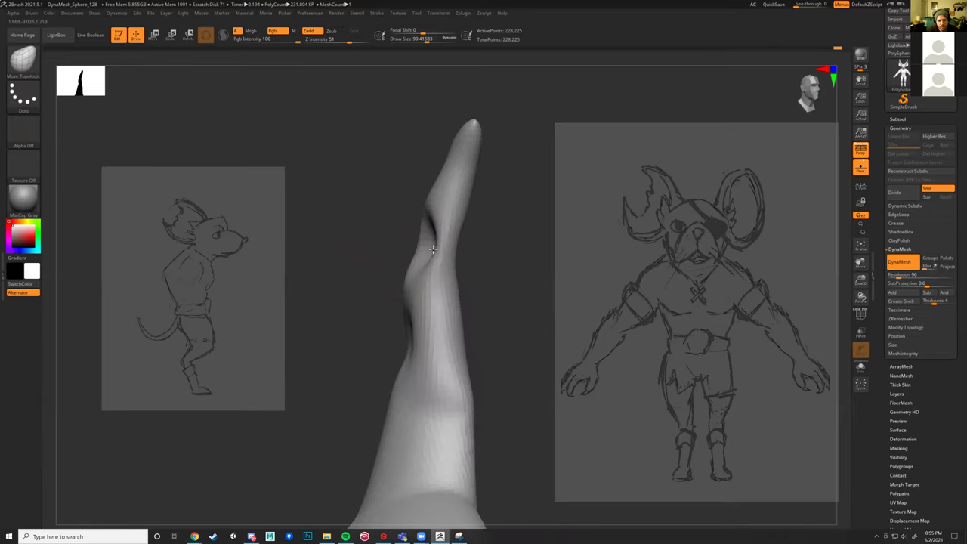
{"action": "mouse_move", "coordinate": [345, 233]}
{"action": "left_mouse_down"}
{"action": "mouse_move", "coordinate": [460, 248]}
{"action": "mouse_move", "coordinate": [413, 254]}
{"action": "mouse_move", "coordinate": [403, 240]}
{"action": "mouse_move", "coordinate": [377, 253]}
{"action": "mouse_move", "coordinate": [438, 257]}
{"action": "mouse_move", "coordinate": [393, 248]}
{"action": "mouse_move", "coordinate": [433, 239]}
{"action": "left_mouse_up"}
Step: Turn DynaMesh off and on again to remesh the dented ear spike
{"action": "key", "text": "ctrl+z"}
{"action": "key", "text": "ctrl+z"}
{"action": "key", "text": "ctrl+z"}
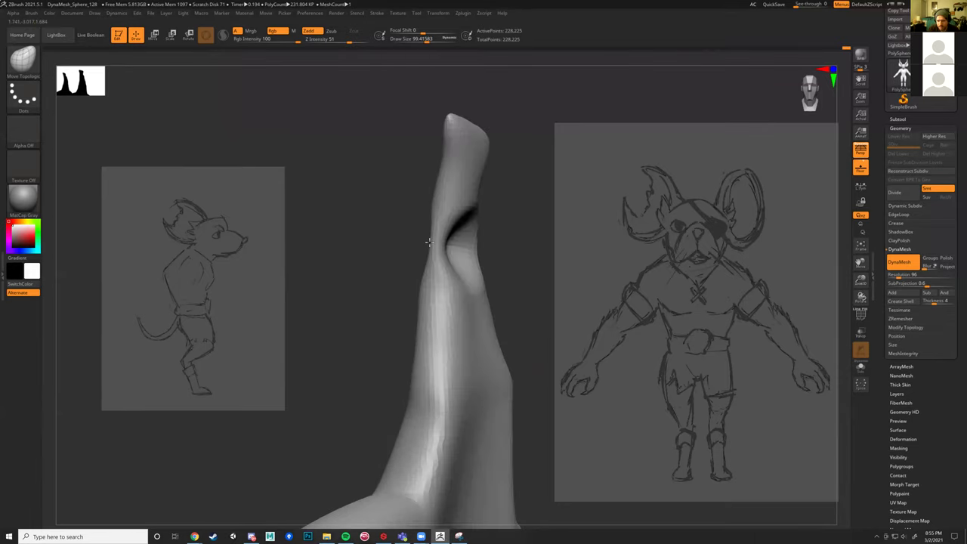
{"action": "key", "text": "ctrl+z"}
{"action": "key", "text": "ctrl+z"}
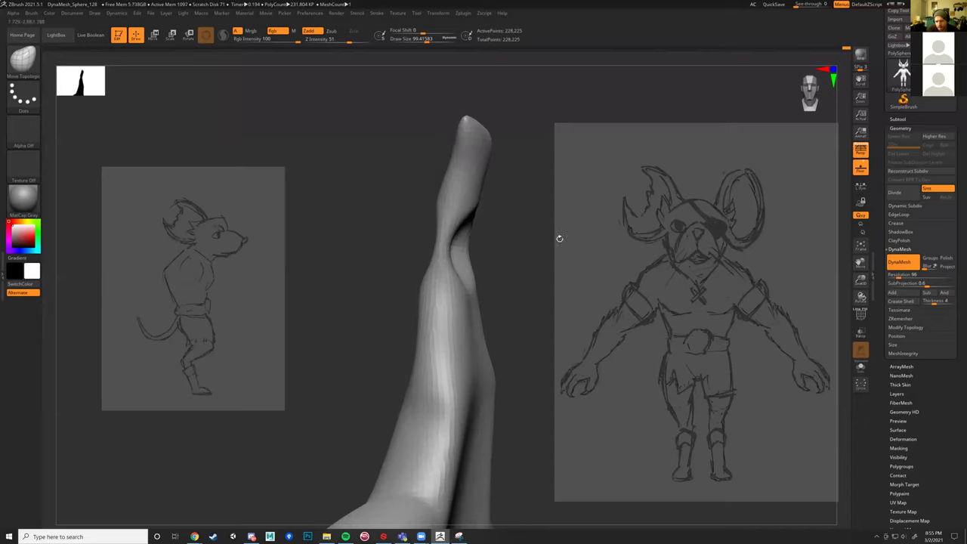
{"action": "key", "text": "ctrl+z"}
{"action": "left_click", "coordinate": [895, 261]}
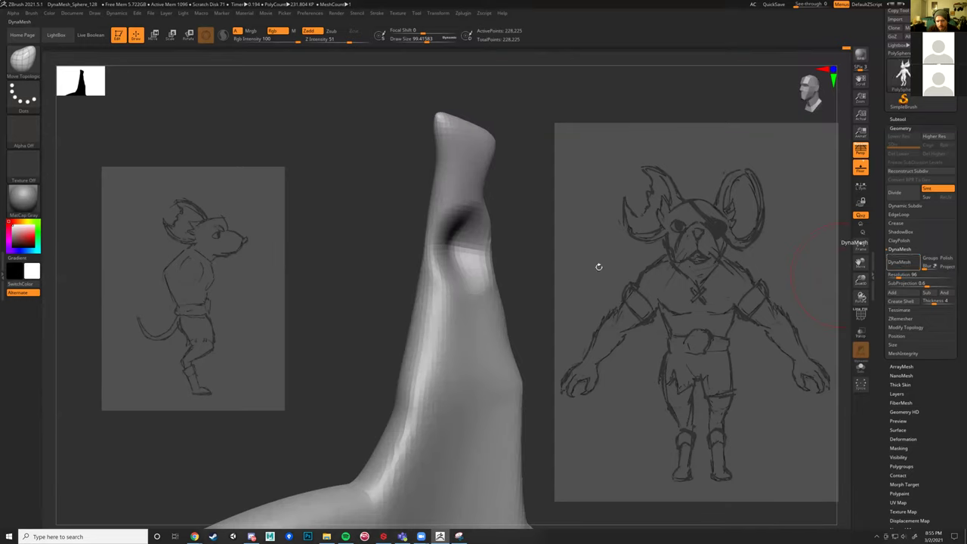
{"action": "key", "text": "ctrl+z"}
Step: Set the draw size to 20 and try smoothing the faceted pit inside the ear spike's dent
{"action": "right_click_drag", "start_coordinate": [462, 217], "coordinate": [396, 220]}
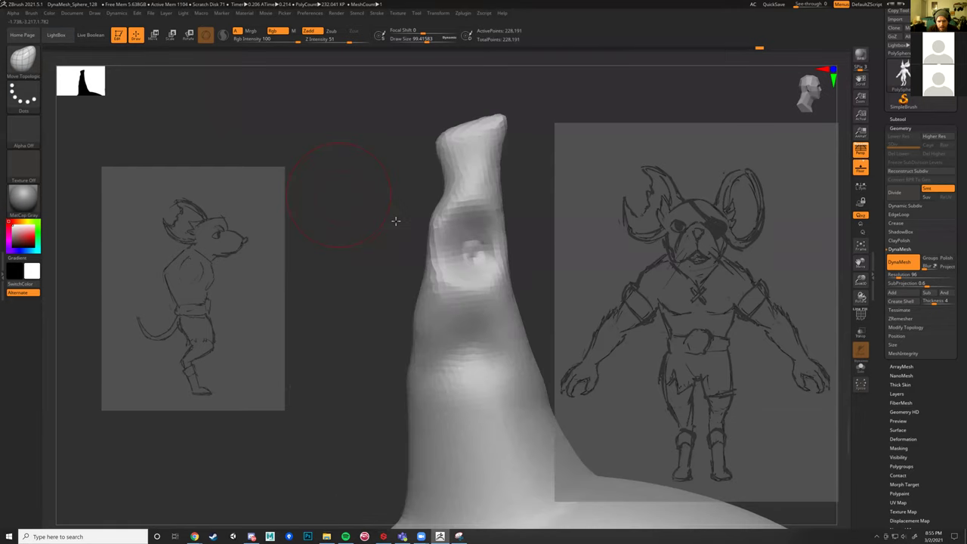
{"action": "right_click_drag", "start_coordinate": [446, 244], "coordinate": [358, 201], "text": "ctrl"}
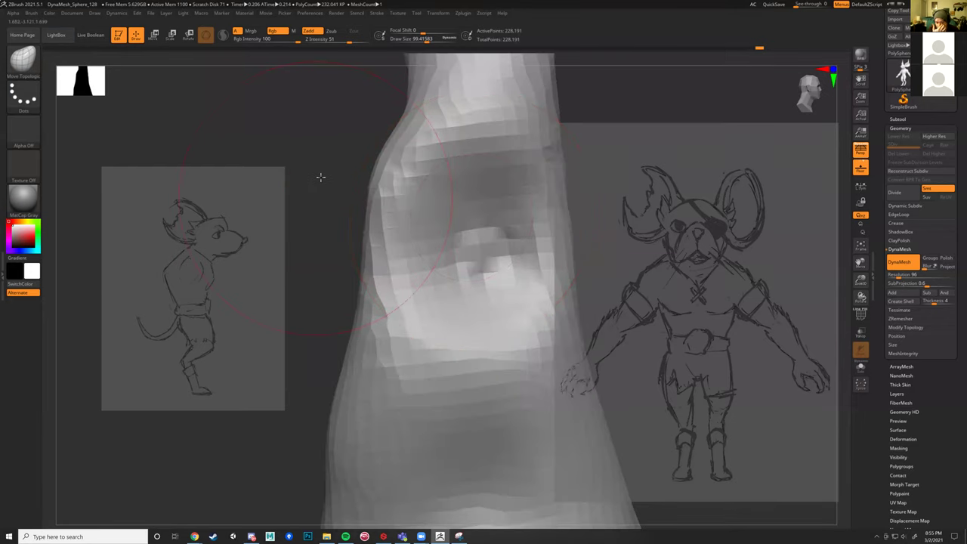
{"action": "mouse_move", "coordinate": [341, 170]}
{"action": "right_mouse_down"}
{"action": "mouse_move", "coordinate": [526, 259]}
{"action": "mouse_move", "coordinate": [497, 246]}
{"action": "right_mouse_up"}
{"action": "key", "text": "s"}
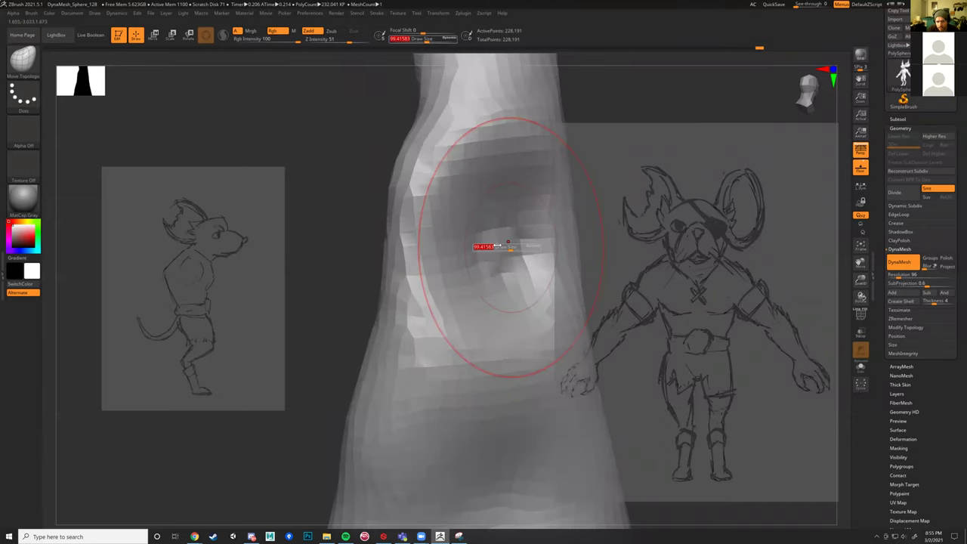
{"action": "key", "text": "shift"}
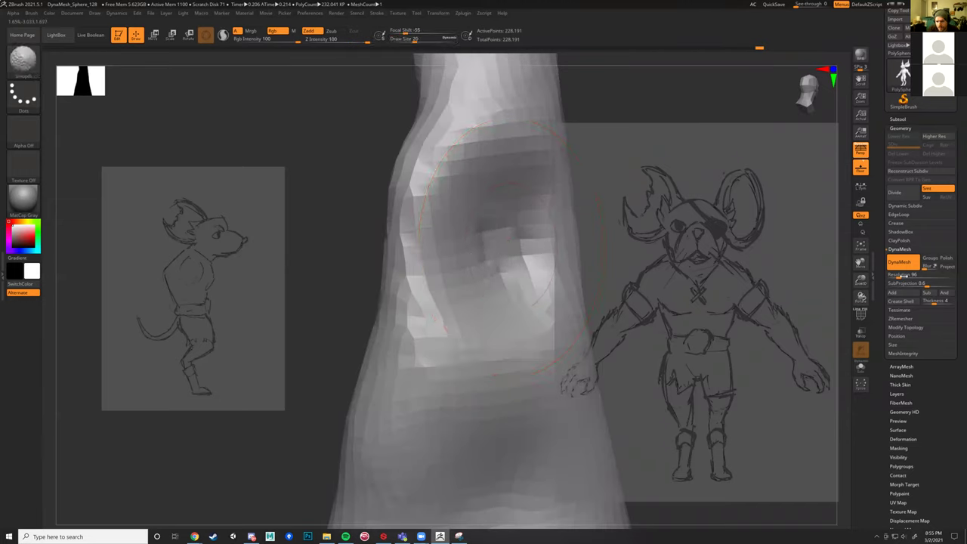
{"action": "key", "text": "ctrl+z"}
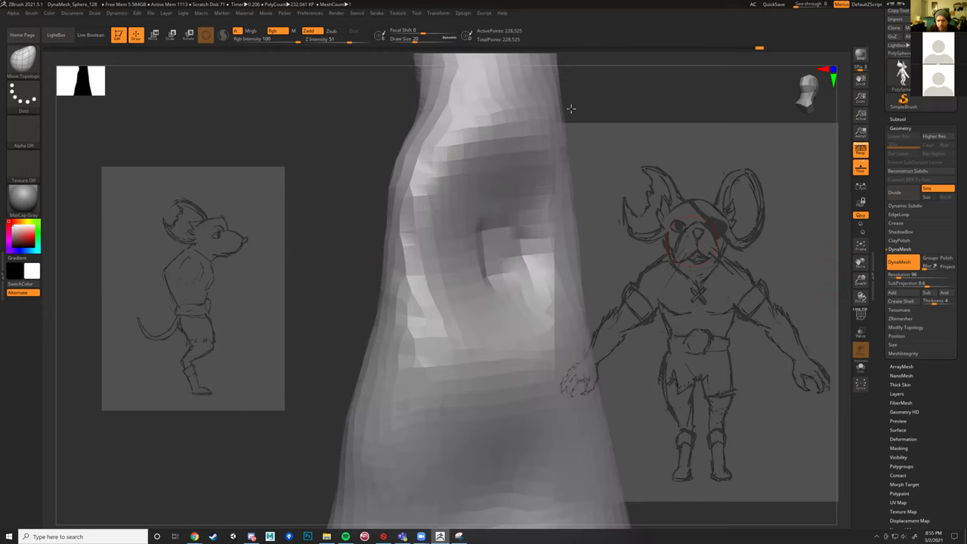
{"action": "key", "text": "ctrl+z"}
{"action": "right_click_drag", "start_coordinate": [507, 244], "coordinate": [496, 253]}
{"action": "key", "text": "shift"}
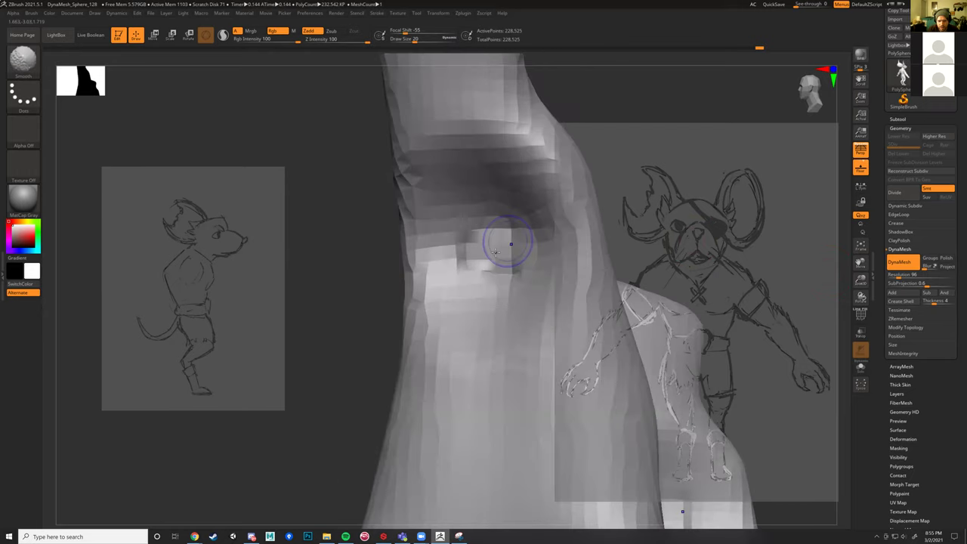
{"action": "left_click_drag", "start_coordinate": [507, 242], "coordinate": [510, 244], "text": "shift"}
{"action": "key", "text": "ctrl+z"}
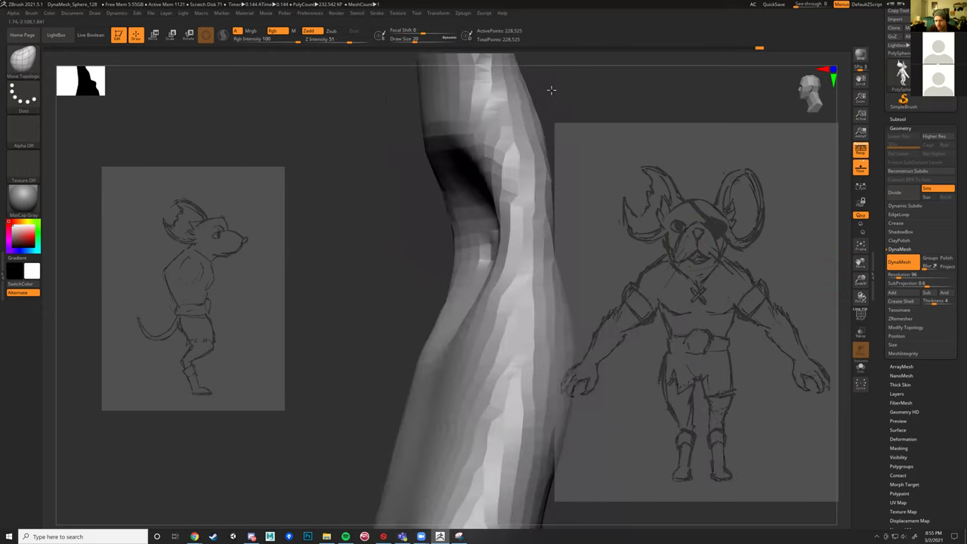
Step: Examine the remeshed, dented ear spikes from several angles, close up and with the whole ear in view
{"action": "left_click_drag", "start_coordinate": [516, 154], "coordinate": [428, 129]}
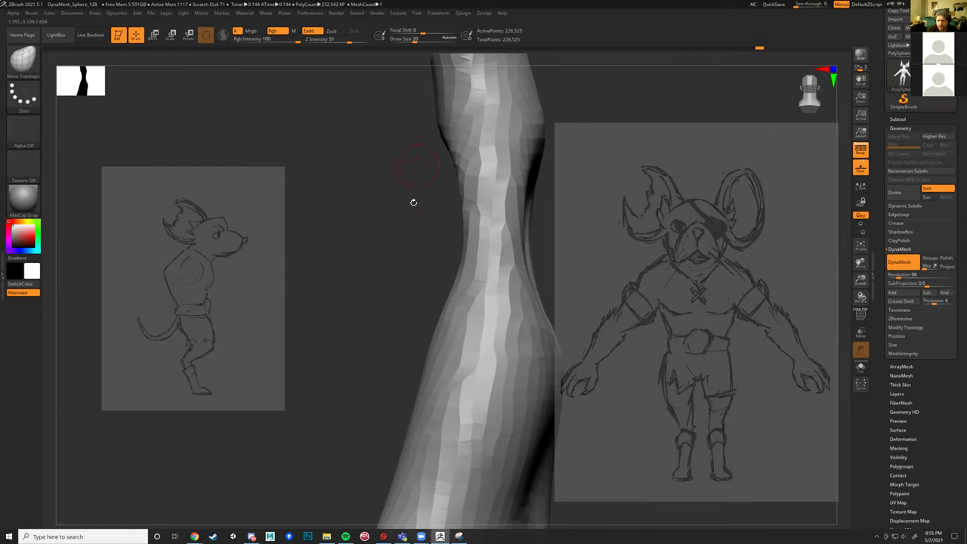
{"action": "mouse_move", "coordinate": [426, 219]}
{"action": "left_mouse_down"}
{"action": "mouse_move", "coordinate": [352, 224]}
{"action": "mouse_move", "coordinate": [356, 233]}
{"action": "mouse_move", "coordinate": [383, 228]}
{"action": "left_mouse_up"}
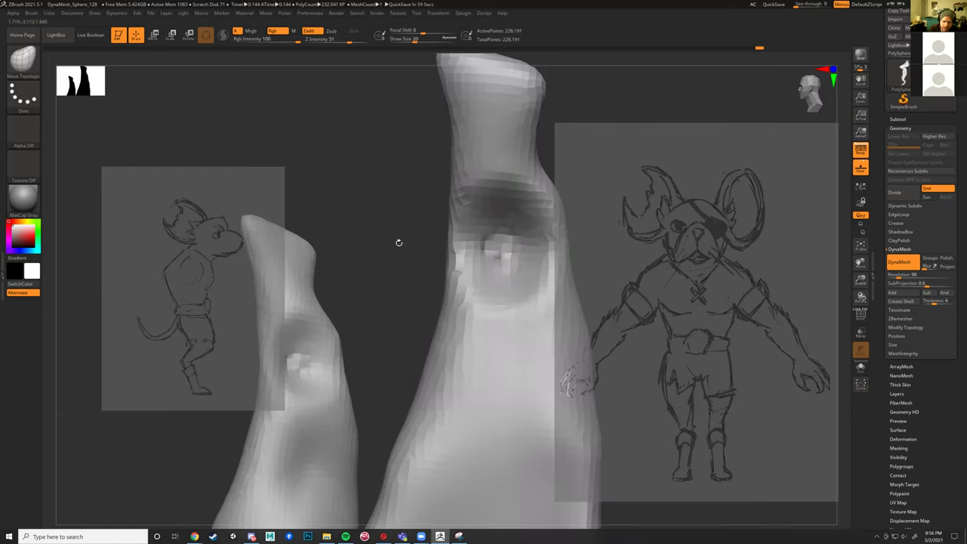
{"action": "mouse_move", "coordinate": [396, 218]}
{"action": "left_mouse_down"}
{"action": "mouse_move", "coordinate": [405, 180]}
{"action": "mouse_move", "coordinate": [393, 203]}
{"action": "left_mouse_up"}
{"action": "mouse_move", "coordinate": [337, 164]}
{"action": "left_mouse_down"}
{"action": "mouse_move", "coordinate": [410, 182]}
{"action": "mouse_move", "coordinate": [458, 219]}
{"action": "mouse_move", "coordinate": [471, 195]}
{"action": "mouse_move", "coordinate": [455, 222]}
{"action": "mouse_move", "coordinate": [488, 201]}
{"action": "mouse_move", "coordinate": [561, 302]}
{"action": "mouse_move", "coordinate": [410, 168]}
{"action": "left_mouse_up"}
{"action": "mouse_move", "coordinate": [481, 225]}
{"action": "left_mouse_down", "text": "alt"}
{"action": "mouse_move", "coordinate": [430, 138]}
{"action": "mouse_move", "coordinate": [435, 132]}
{"action": "mouse_move", "coordinate": [407, 102]}
{"action": "left_mouse_up", "text": "alt"}
{"action": "mouse_move", "coordinate": [513, 140]}
{"action": "left_mouse_down"}
{"action": "mouse_move", "coordinate": [542, 164]}
{"action": "mouse_move", "coordinate": [524, 199]}
{"action": "mouse_move", "coordinate": [505, 197]}
{"action": "mouse_move", "coordinate": [531, 216]}
{"action": "mouse_move", "coordinate": [470, 136]}
{"action": "mouse_move", "coordinate": [482, 137]}
{"action": "mouse_move", "coordinate": [465, 105]}
{"action": "left_mouse_up"}
{"action": "mouse_move", "coordinate": [464, 151]}
{"action": "left_mouse_down"}
{"action": "mouse_move", "coordinate": [463, 113]}
{"action": "mouse_move", "coordinate": [505, 261]}
{"action": "mouse_move", "coordinate": [506, 214]}
{"action": "mouse_move", "coordinate": [531, 272]}
{"action": "mouse_move", "coordinate": [562, 266]}
{"action": "mouse_move", "coordinate": [517, 259]}
{"action": "mouse_move", "coordinate": [334, 193]}
{"action": "left_mouse_up"}
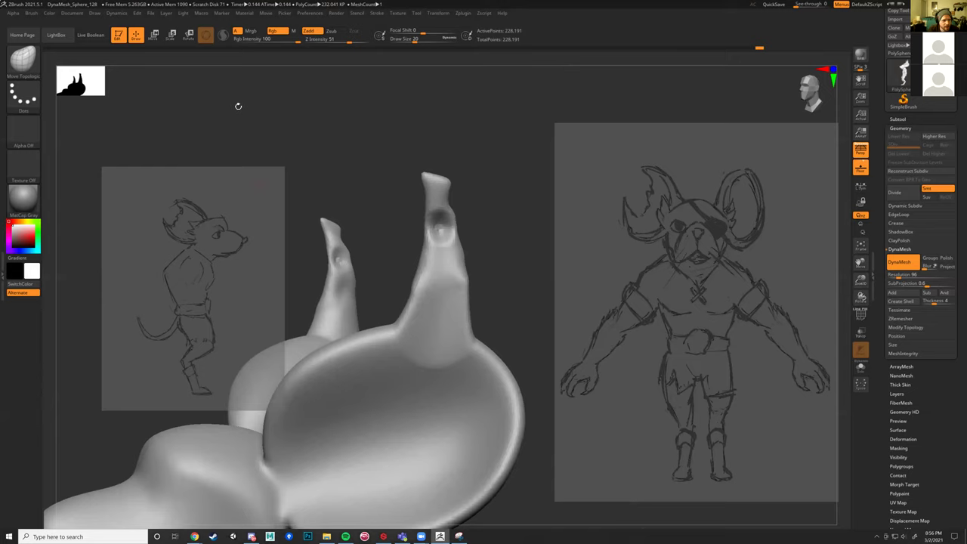
Step: Trim the spikes off both ears with the TrimRect brush, cutting each at the ear's upper rim
{"action": "key", "text": "ctrl+shift"}
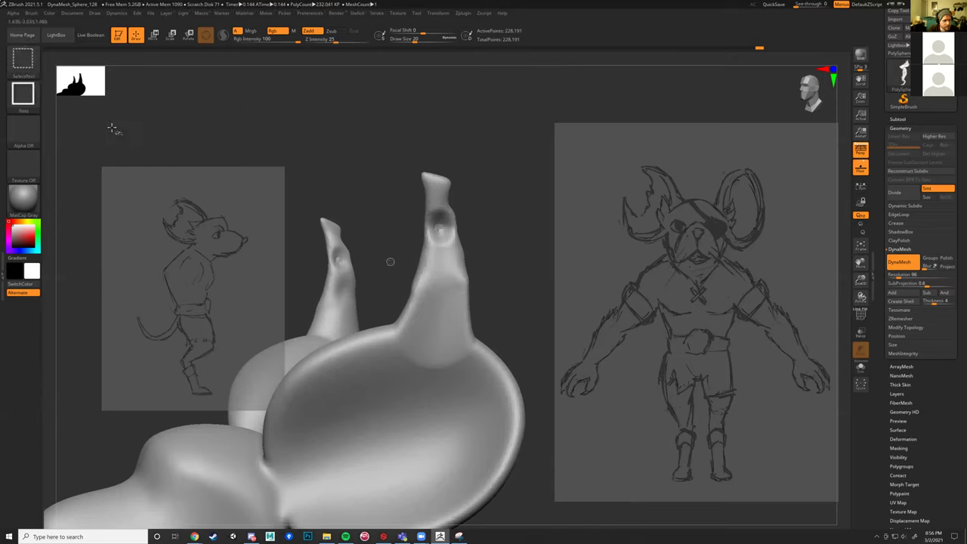
{"action": "key", "text": "ctrl+shift"}
{"action": "left_click", "coordinate": [22, 59]}
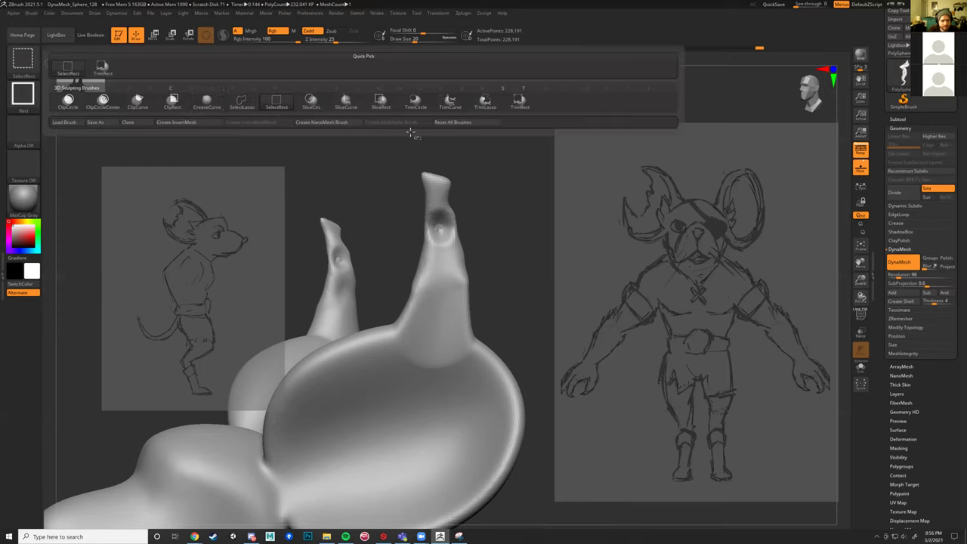
{"action": "left_click", "coordinate": [23, 59]}
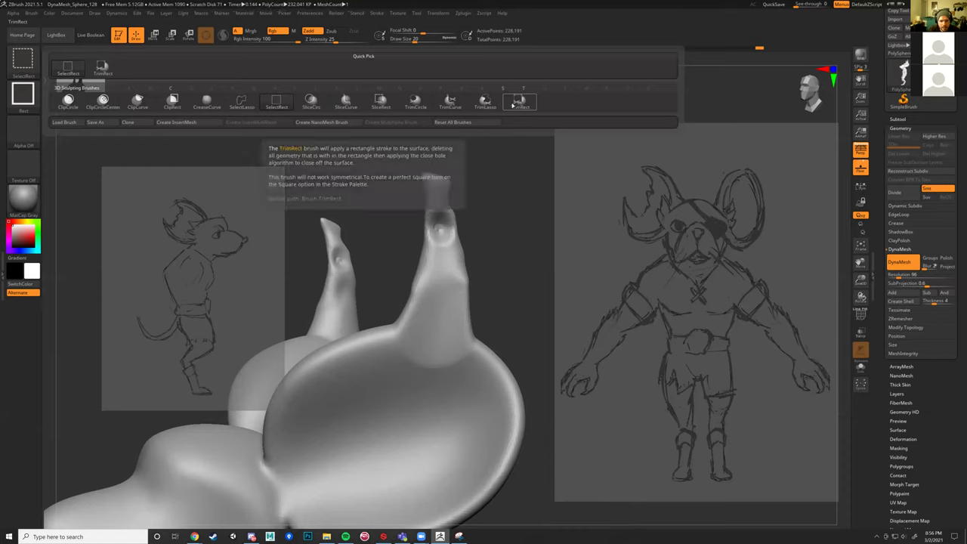
{"action": "left_click", "coordinate": [518, 102]}
{"action": "left_click_drag", "start_coordinate": [375, 131], "coordinate": [518, 326], "text": "ctrl+shift"}
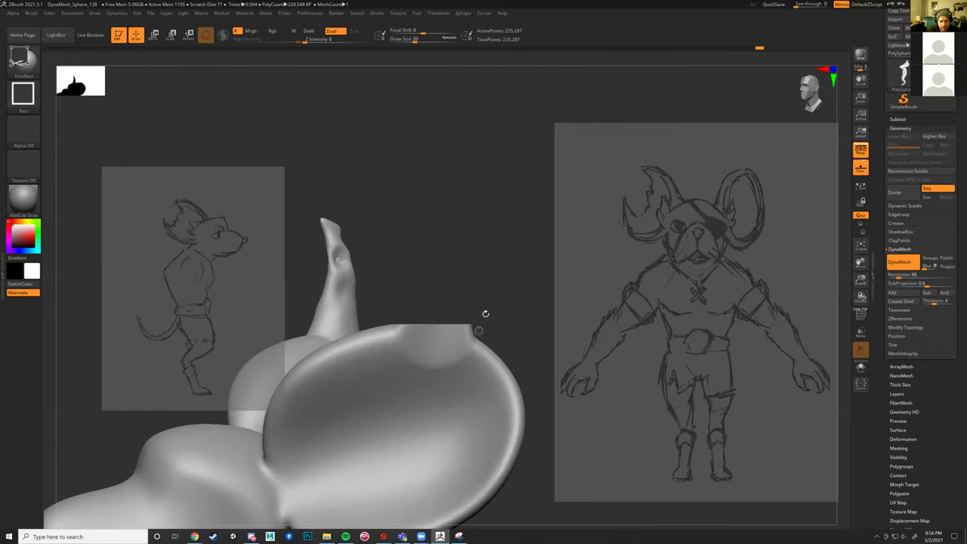
{"action": "mouse_move", "coordinate": [470, 232]}
{"action": "left_mouse_down"}
{"action": "mouse_move", "coordinate": [464, 287]}
{"action": "mouse_move", "coordinate": [470, 257]}
{"action": "mouse_move", "coordinate": [418, 330]}
{"action": "left_mouse_up"}
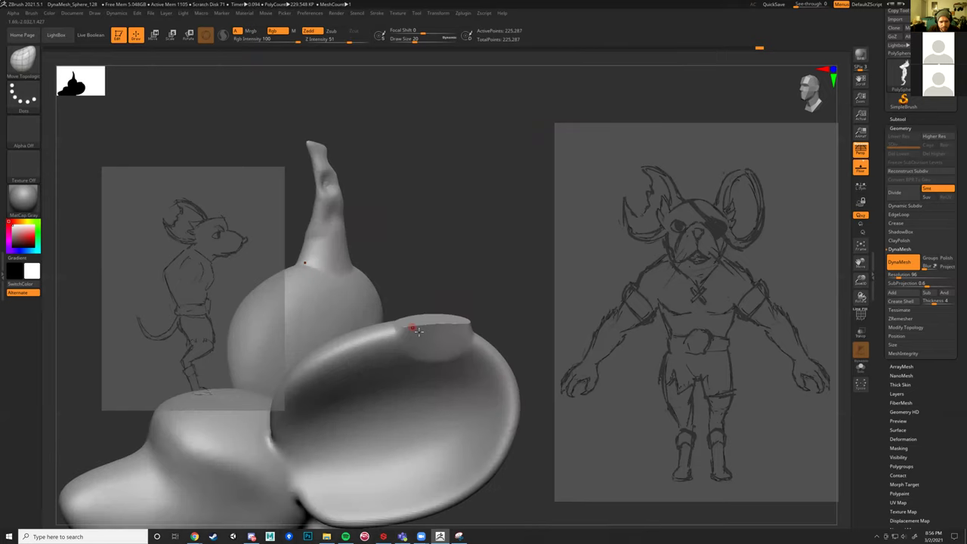
{"action": "mouse_move", "coordinate": [374, 203]}
{"action": "left_mouse_down"}
{"action": "mouse_move", "coordinate": [369, 195]}
{"action": "mouse_move", "coordinate": [464, 164]}
{"action": "mouse_move", "coordinate": [608, 287]}
{"action": "left_mouse_up"}
{"action": "mouse_move", "coordinate": [384, 225]}
{"action": "left_mouse_down"}
{"action": "mouse_move", "coordinate": [499, 265]}
{"action": "mouse_move", "coordinate": [363, 188]}
{"action": "mouse_move", "coordinate": [417, 125]}
{"action": "mouse_move", "coordinate": [407, 139]}
{"action": "mouse_move", "coordinate": [473, 149]}
{"action": "mouse_move", "coordinate": [518, 194]}
{"action": "left_mouse_up"}
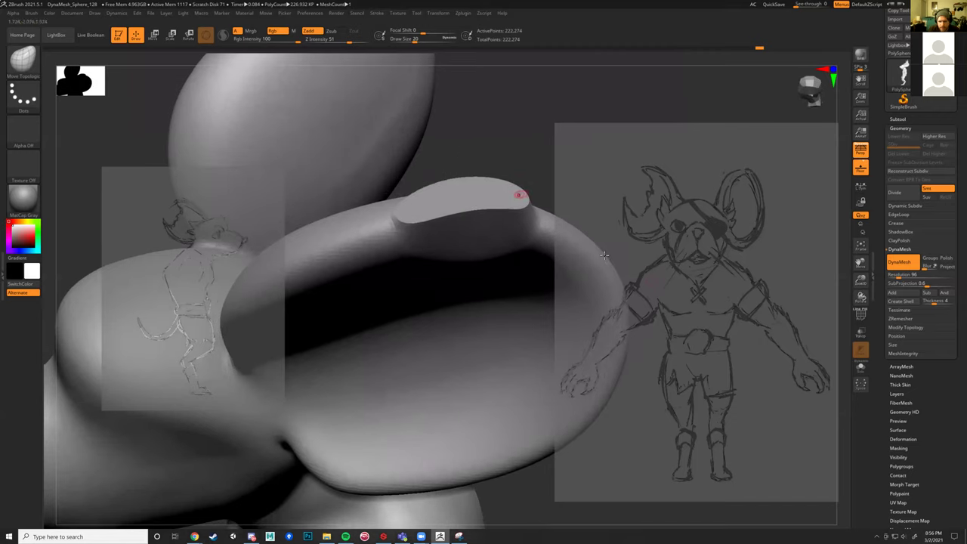
Step: Remesh the trimmed ears with DynaMesh and rework the cut rim of the near ear
{"action": "left_click", "coordinate": [900, 259]}
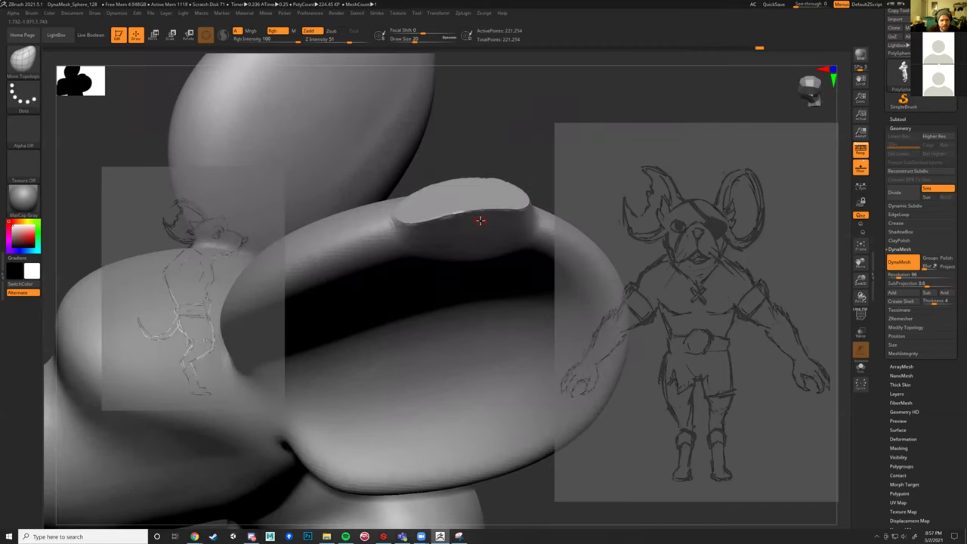
{"action": "key", "text": "s"}
{"action": "mouse_move", "coordinate": [474, 211]}
{"action": "left_mouse_down"}
{"action": "mouse_move", "coordinate": [499, 205]}
{"action": "mouse_move", "coordinate": [430, 215]}
{"action": "mouse_move", "coordinate": [505, 212]}
{"action": "left_mouse_up"}
{"action": "key", "text": "shift"}
{"action": "left_click_drag", "start_coordinate": [486, 156], "coordinate": [447, 158]}
Step: Set the Move Topological draw size to about 451 and pull one shoulder upward so the body becomes asymmetrical
{"action": "left_click_drag", "start_coordinate": [334, 129], "coordinate": [473, 80], "text": "alt"}
{"action": "key", "text": "f"}
{"action": "left_click_drag", "start_coordinate": [397, 163], "coordinate": [376, 242], "text": "alt"}
{"action": "mouse_move", "coordinate": [329, 186]}
{"action": "left_mouse_down"}
{"action": "mouse_move", "coordinate": [393, 188]}
{"action": "mouse_move", "coordinate": [402, 202]}
{"action": "mouse_move", "coordinate": [387, 201]}
{"action": "mouse_move", "coordinate": [386, 220]}
{"action": "left_mouse_up"}
{"action": "key", "text": "s"}
{"action": "left_click_drag", "start_coordinate": [364, 255], "coordinate": [371, 260]}
{"action": "mouse_move", "coordinate": [378, 334]}
{"action": "left_mouse_down", "text": "shift"}
{"action": "mouse_move", "coordinate": [365, 348]}
{"action": "mouse_move", "coordinate": [377, 332]}
{"action": "mouse_move", "coordinate": [373, 313]}
{"action": "left_mouse_up", "text": "shift"}
{"action": "mouse_move", "coordinate": [317, 293]}
{"action": "left_mouse_down"}
{"action": "mouse_move", "coordinate": [341, 298]}
{"action": "mouse_move", "coordinate": [338, 256]}
{"action": "mouse_move", "coordinate": [358, 281]}
{"action": "left_mouse_up"}
{"action": "left_click_drag", "start_coordinate": [358, 281], "coordinate": [332, 297], "text": "alt"}
{"action": "mouse_move", "coordinate": [486, 314]}
{"action": "left_mouse_down", "text": "alt"}
{"action": "mouse_move", "coordinate": [479, 214]}
{"action": "mouse_move", "coordinate": [492, 219]}
{"action": "mouse_move", "coordinate": [505, 287]}
{"action": "left_mouse_up", "text": "alt"}
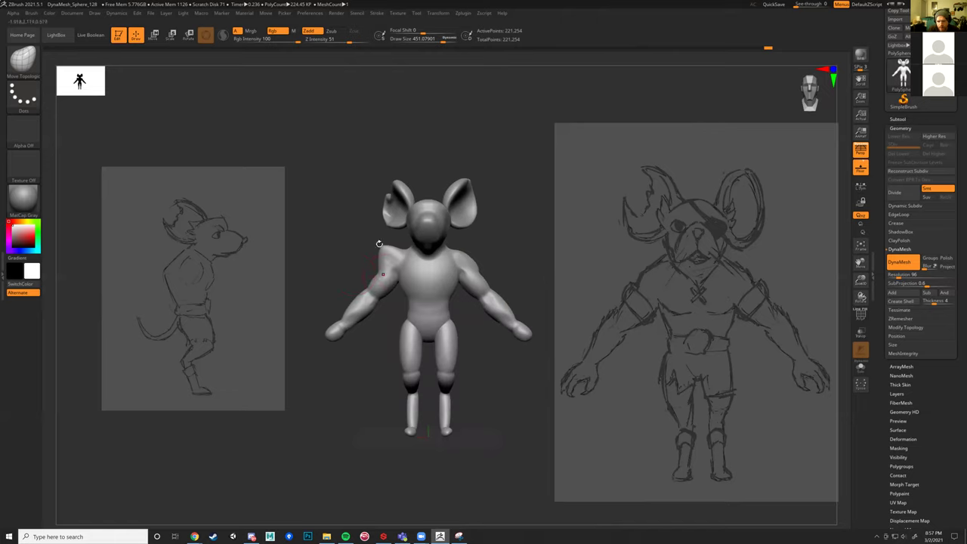
Step: Try Mirror And Weld on the body with the raised shoulder as the source side, keeping the Move Topological brush
{"action": "left_click", "coordinate": [900, 438]}
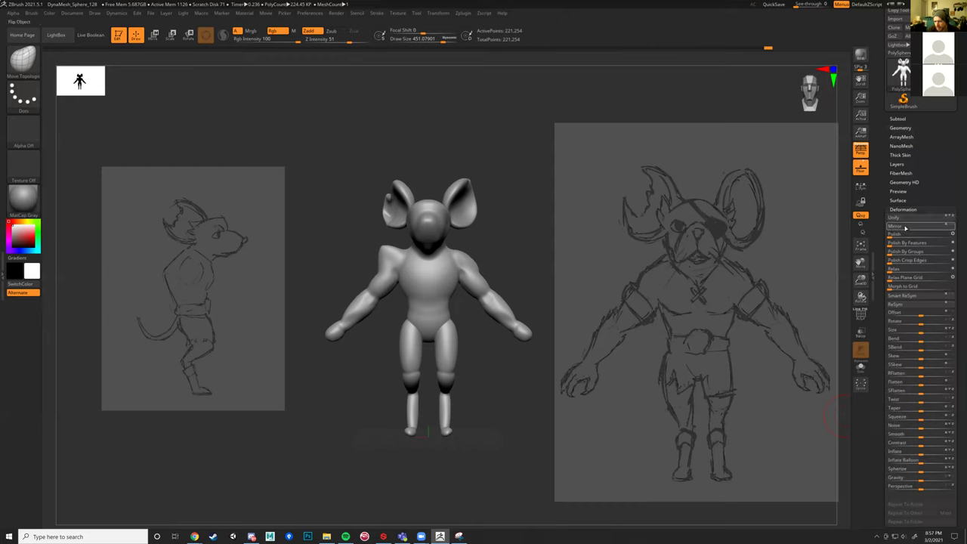
{"action": "left_click", "coordinate": [900, 128]}
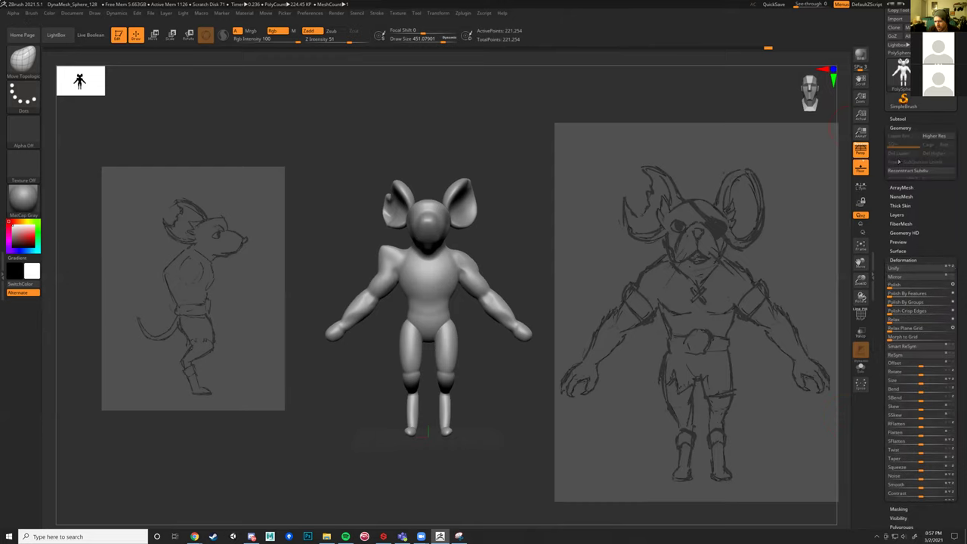
{"action": "left_click", "coordinate": [903, 327]}
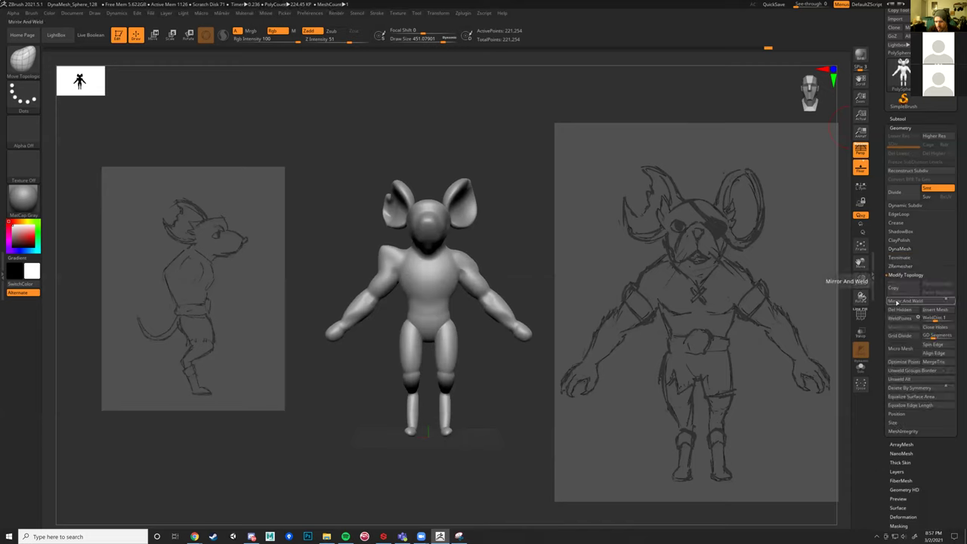
{"action": "left_click", "coordinate": [906, 302]}
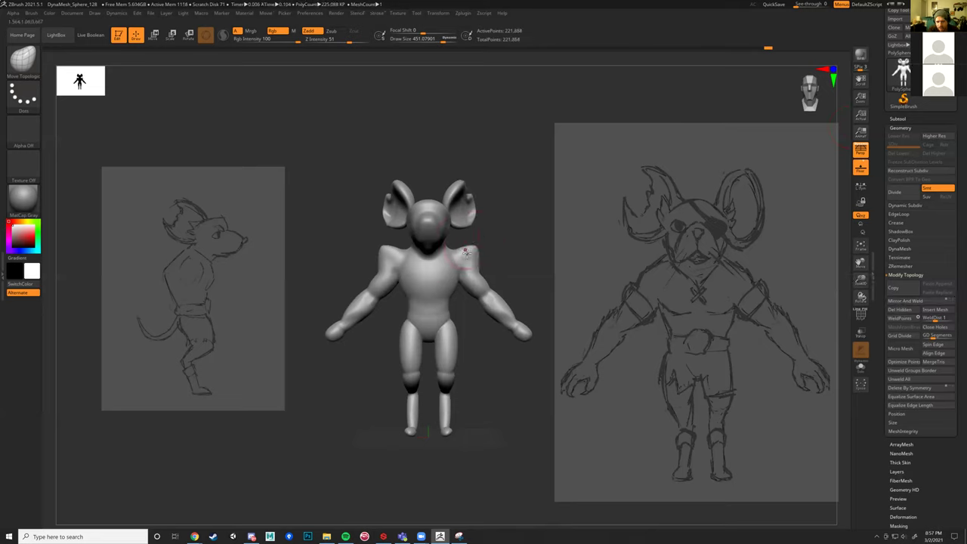
{"action": "key", "text": "b"}
{"action": "key", "text": "m"}
{"action": "key", "text": "t"}
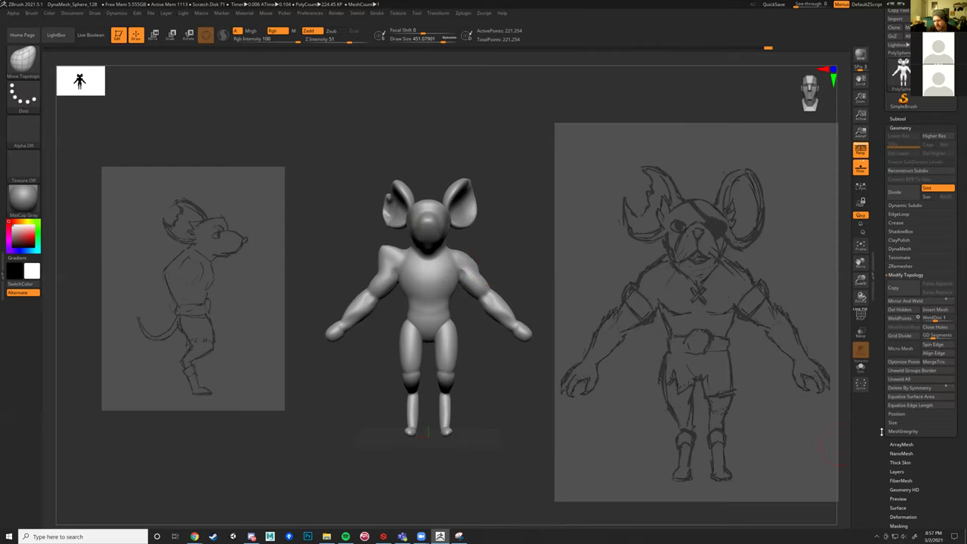
Step: Flip the body with the Mirror deformation and apply Mirror And Weld to copy the undistorted side across
{"action": "scroll", "coordinate": [881, 432], "scroll_direction": "down", "scroll_amount": 5}
{"action": "left_click", "coordinate": [899, 350]}
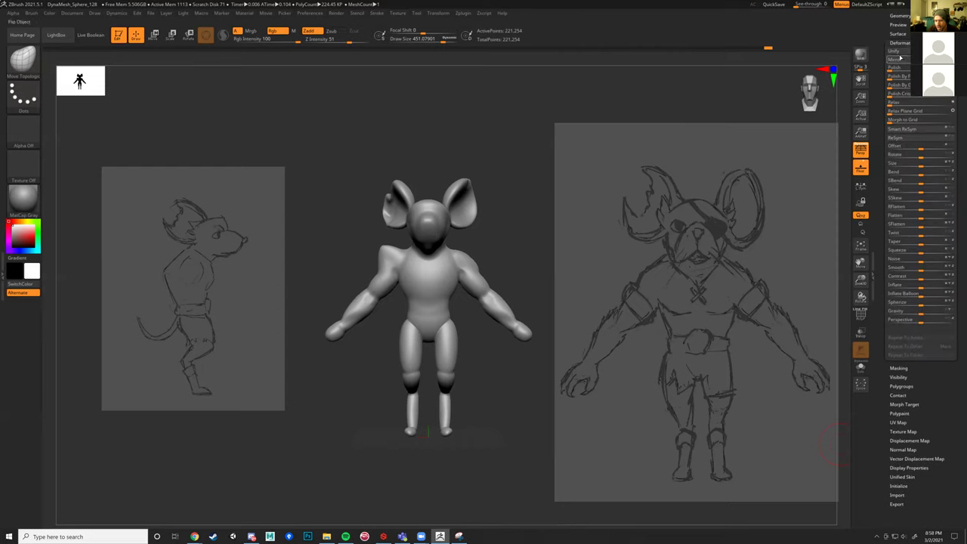
{"action": "scroll", "coordinate": [904, 240], "scroll_direction": "up", "scroll_amount": 6}
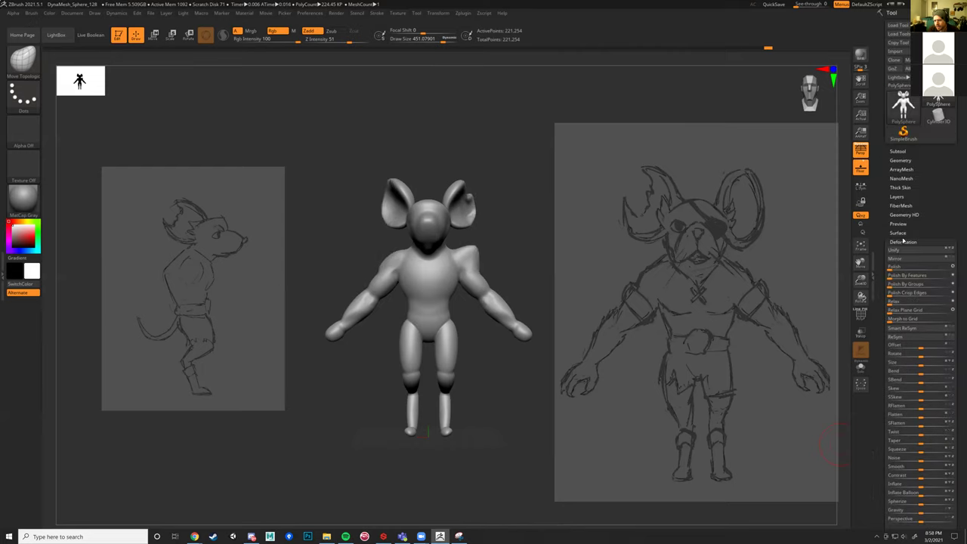
{"action": "left_click", "coordinate": [900, 160]}
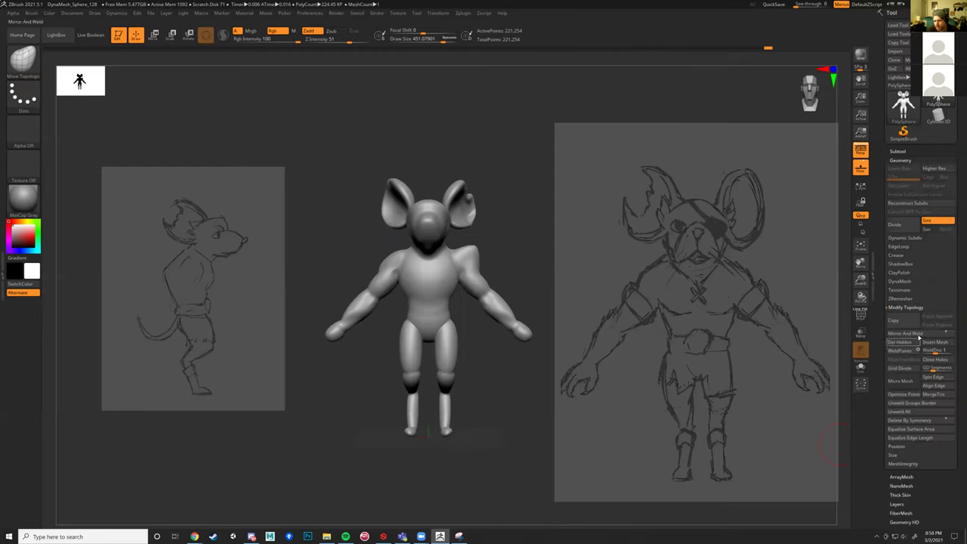
{"action": "left_click", "coordinate": [903, 335]}
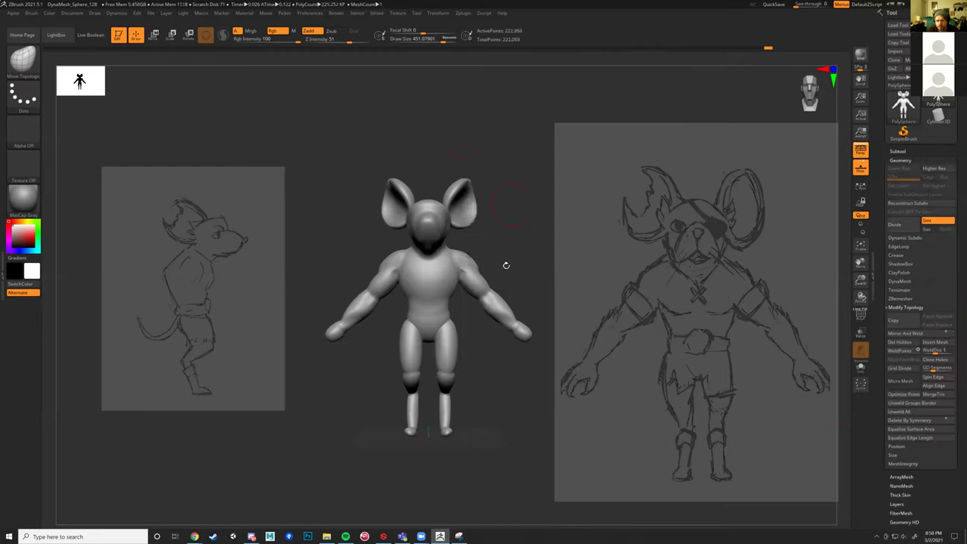
Step: Set the pivot point for the mirrored mouse body
{"action": "left_click_drag", "start_coordinate": [495, 209], "coordinate": [561, 247]}
{"action": "left_click_drag", "start_coordinate": [510, 231], "coordinate": [468, 287], "text": "alt"}
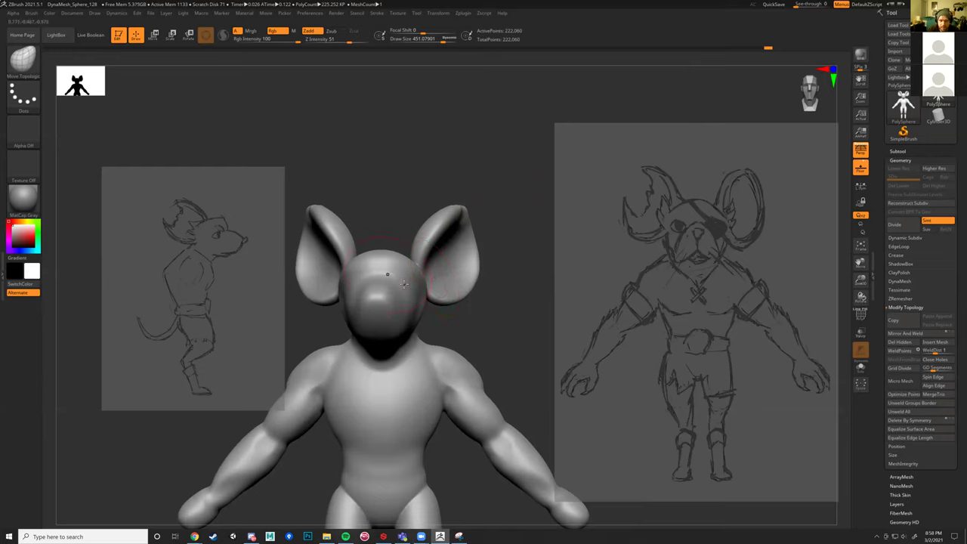
{"action": "left_click", "coordinate": [438, 14]}
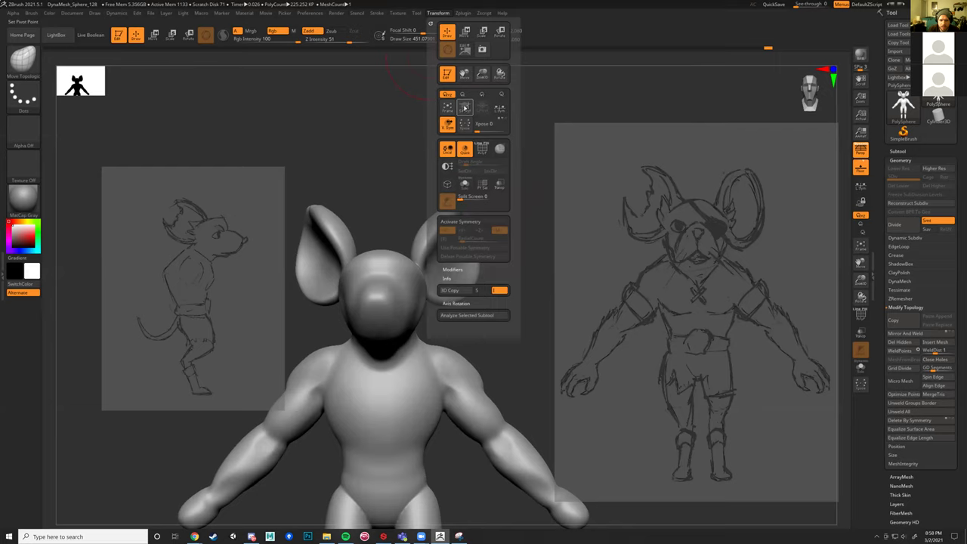
{"action": "left_click", "coordinate": [467, 108]}
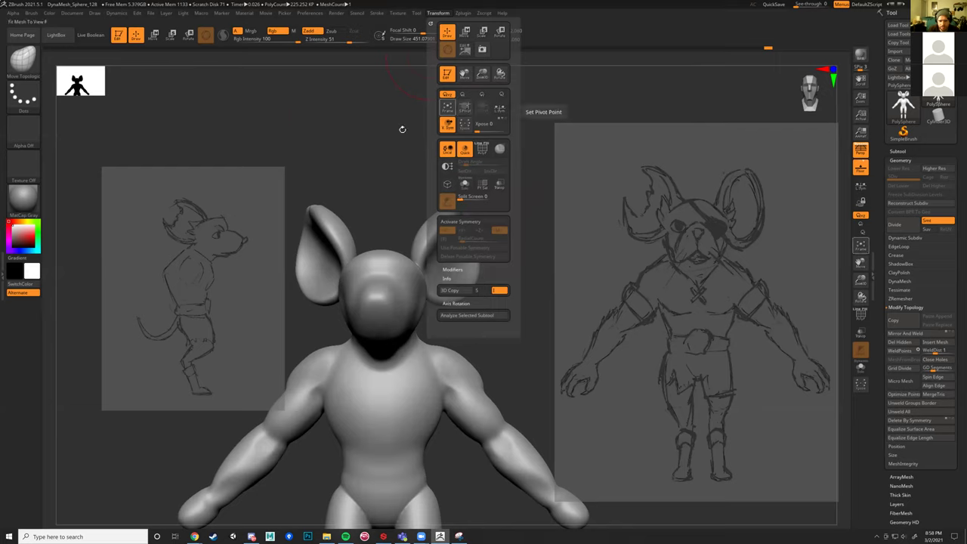
{"action": "mouse_move", "coordinate": [363, 129]}
{"action": "left_mouse_down"}
{"action": "mouse_move", "coordinate": [495, 249]}
{"action": "mouse_move", "coordinate": [440, 216]}
{"action": "mouse_move", "coordinate": [449, 198]}
{"action": "mouse_move", "coordinate": [449, 217]}
{"action": "mouse_move", "coordinate": [405, 225]}
{"action": "mouse_move", "coordinate": [414, 234]}
{"action": "mouse_move", "coordinate": [418, 224]}
{"action": "left_mouse_up"}
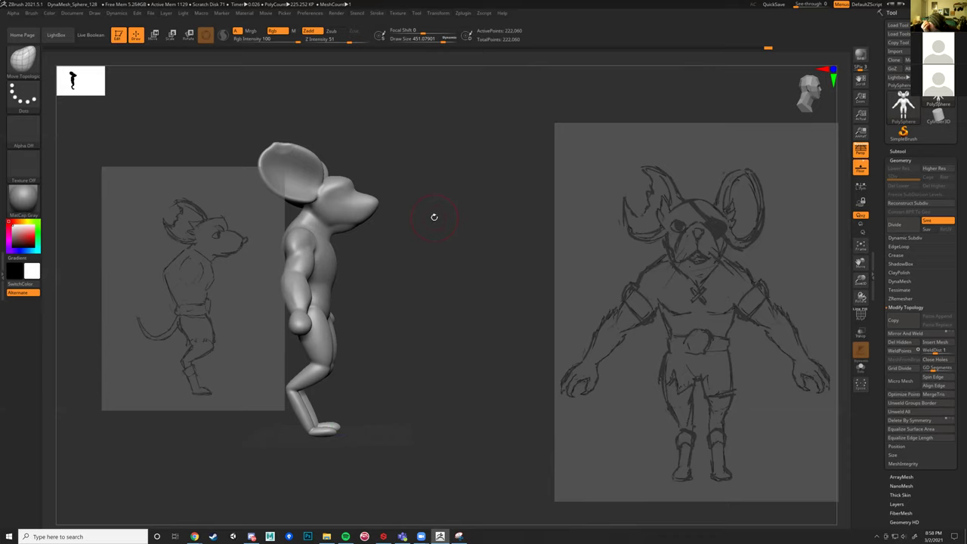
{"action": "mouse_move", "coordinate": [449, 224]}
{"action": "left_mouse_down"}
{"action": "mouse_move", "coordinate": [417, 219]}
{"action": "mouse_move", "coordinate": [512, 242]}
{"action": "mouse_move", "coordinate": [494, 239]}
{"action": "mouse_move", "coordinate": [539, 213]}
{"action": "left_mouse_up"}
{"action": "left_click_drag", "start_coordinate": [475, 256], "coordinate": [451, 270]}
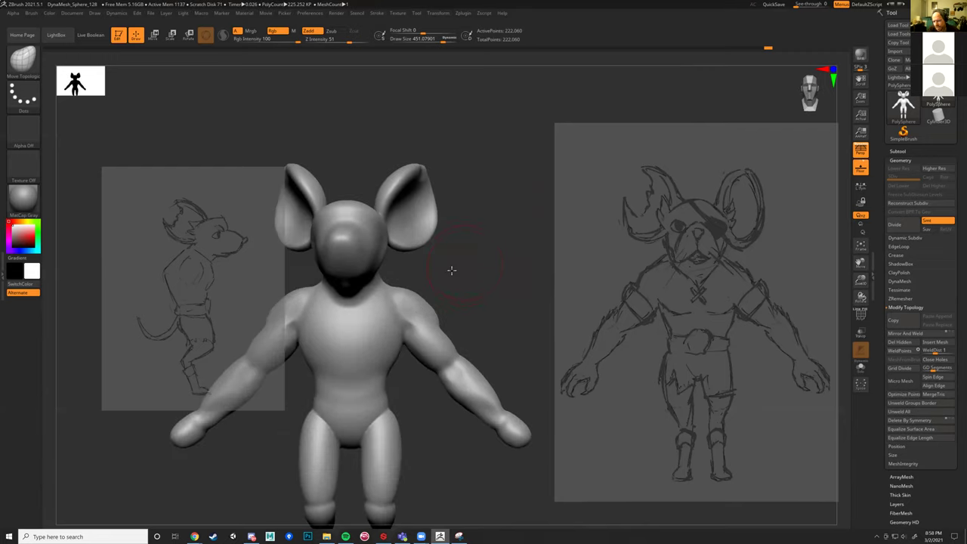
Step: Show the subtool's Split options and mask one leg from just above the knee down to the foot
{"action": "left_click", "coordinate": [897, 151]}
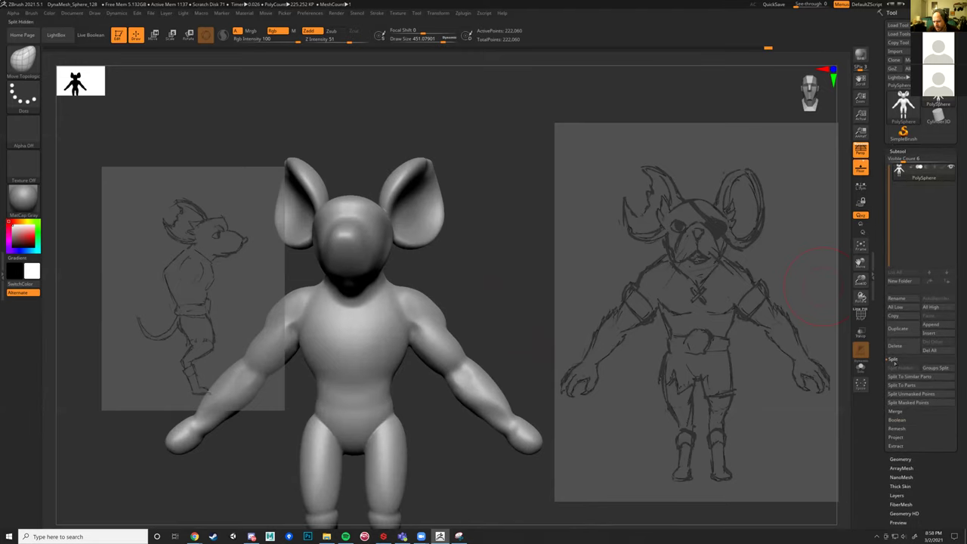
{"action": "mouse_move", "coordinate": [485, 286]}
{"action": "left_mouse_down", "text": "alt"}
{"action": "mouse_move", "coordinate": [466, 181]}
{"action": "mouse_move", "coordinate": [466, 244]}
{"action": "mouse_move", "coordinate": [484, 250]}
{"action": "mouse_move", "coordinate": [479, 281]}
{"action": "mouse_move", "coordinate": [454, 280]}
{"action": "mouse_move", "coordinate": [494, 294]}
{"action": "mouse_move", "coordinate": [484, 208]}
{"action": "left_mouse_up", "text": "alt"}
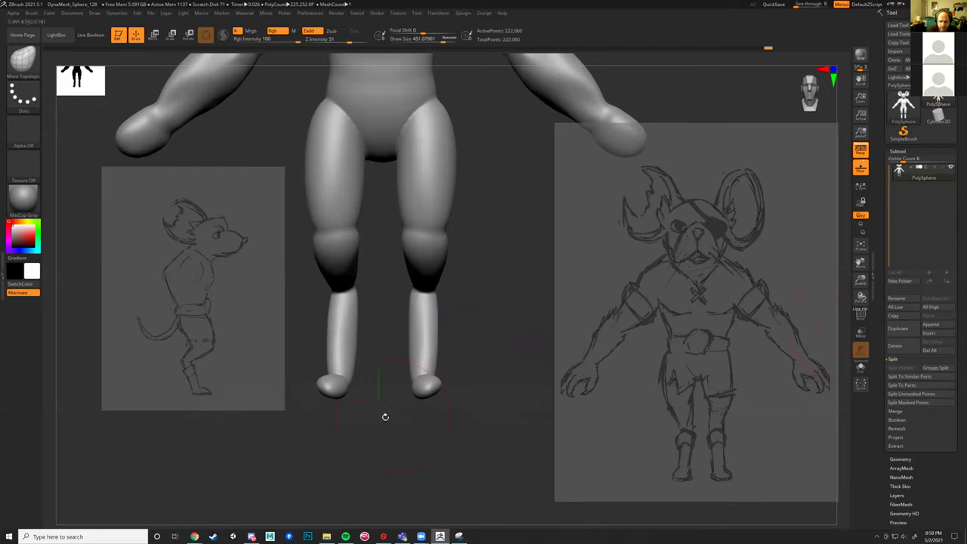
{"action": "mouse_move", "coordinate": [389, 427]}
{"action": "left_mouse_down", "text": "ctrl"}
{"action": "mouse_move", "coordinate": [478, 242]}
{"action": "mouse_move", "coordinate": [479, 214]}
{"action": "mouse_move", "coordinate": [481, 237]}
{"action": "mouse_move", "coordinate": [503, 234]}
{"action": "mouse_move", "coordinate": [481, 244]}
{"action": "left_mouse_up", "text": "ctrl"}
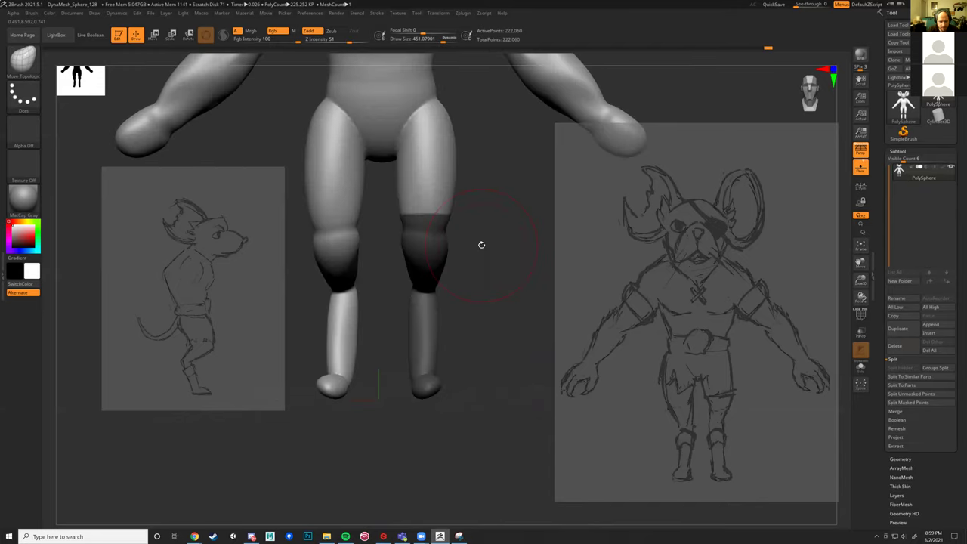
Step: Mask both legs from above the knee to the feet and split the masked points into a separate subtool
{"action": "left_click_drag", "start_coordinate": [475, 408], "coordinate": [386, 206], "text": "ctrl"}
{"action": "left_click_drag", "start_coordinate": [481, 320], "coordinate": [481, 321], "text": "ctrl"}
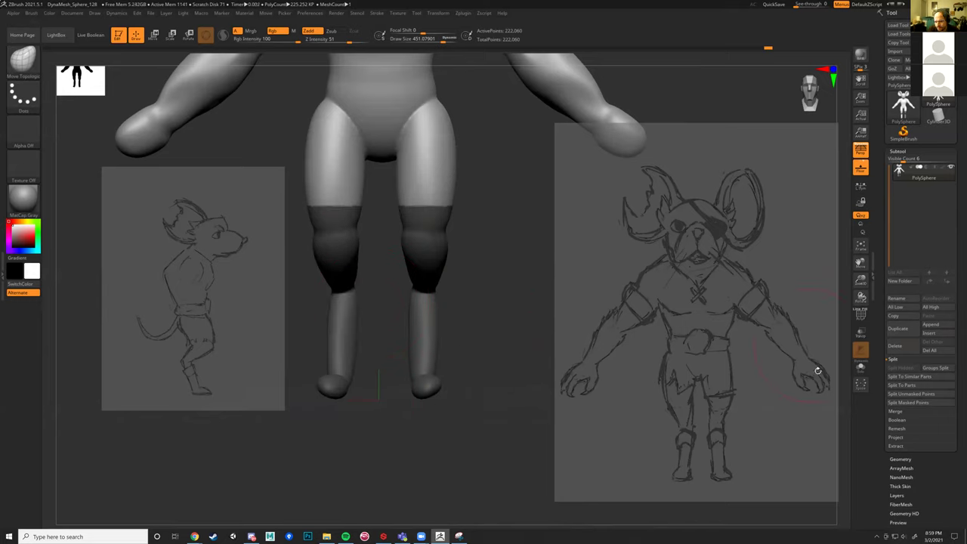
{"action": "left_click", "coordinate": [905, 404]}
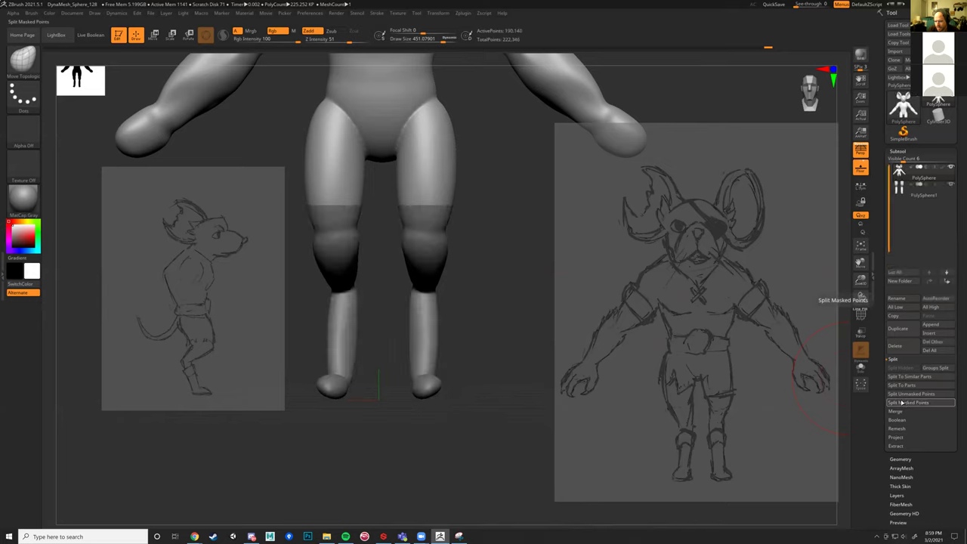
Step: Select the split-off lower legs, hide and reshow the body, and set the subtool list's Visible Count to 3
{"action": "left_click", "coordinate": [899, 188]}
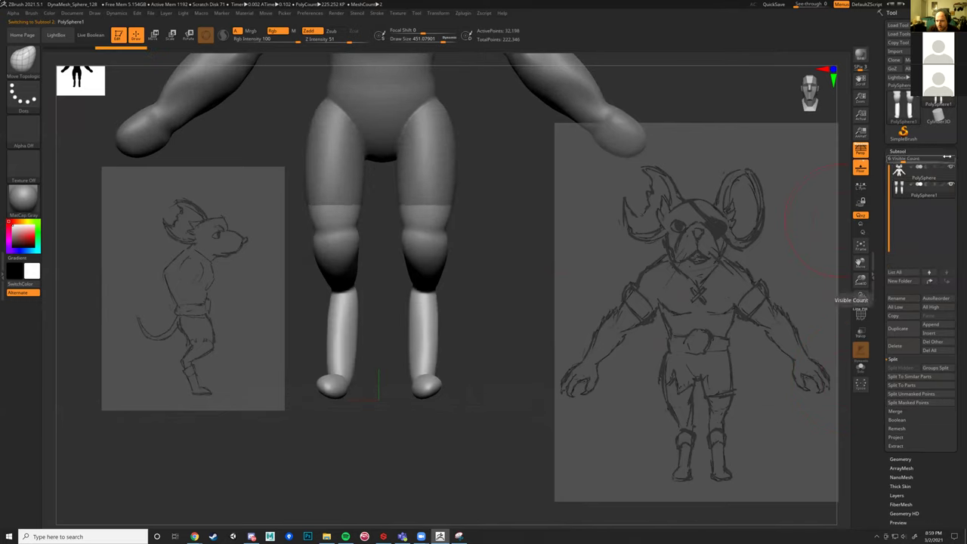
{"action": "left_click", "coordinate": [951, 168]}
{"action": "left_click_drag", "start_coordinate": [477, 228], "coordinate": [491, 189]}
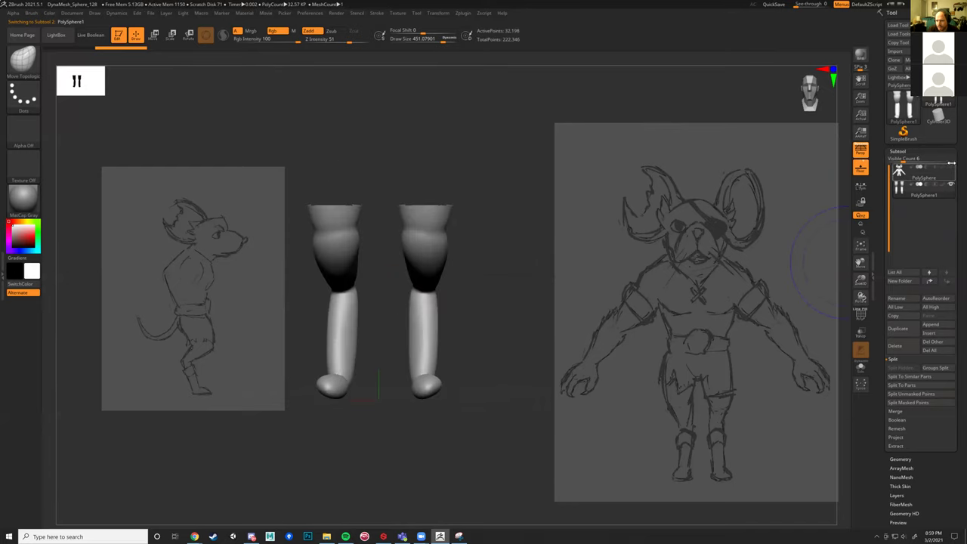
{"action": "left_click_drag", "start_coordinate": [951, 161], "coordinate": [945, 163]}
{"action": "left_click", "coordinate": [927, 160]}
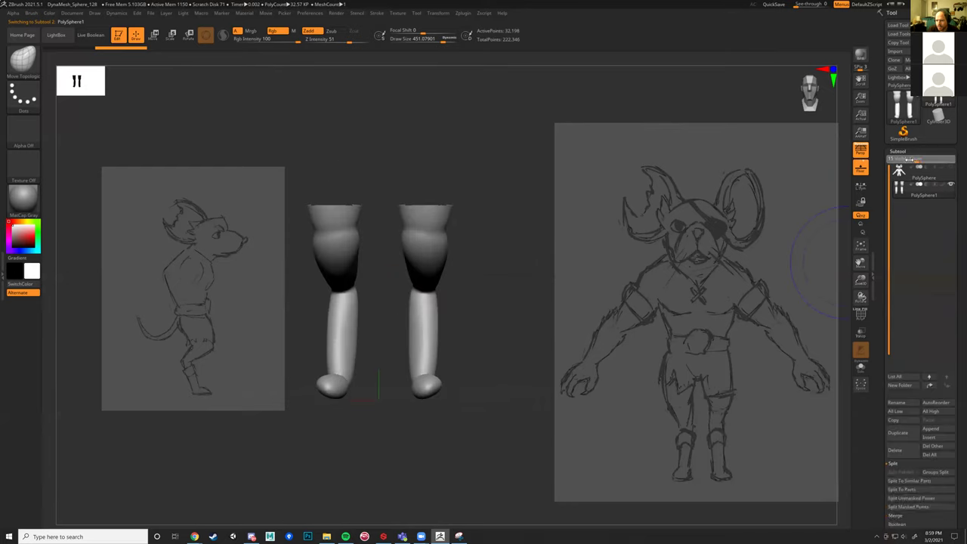
{"action": "left_click", "coordinate": [952, 168]}
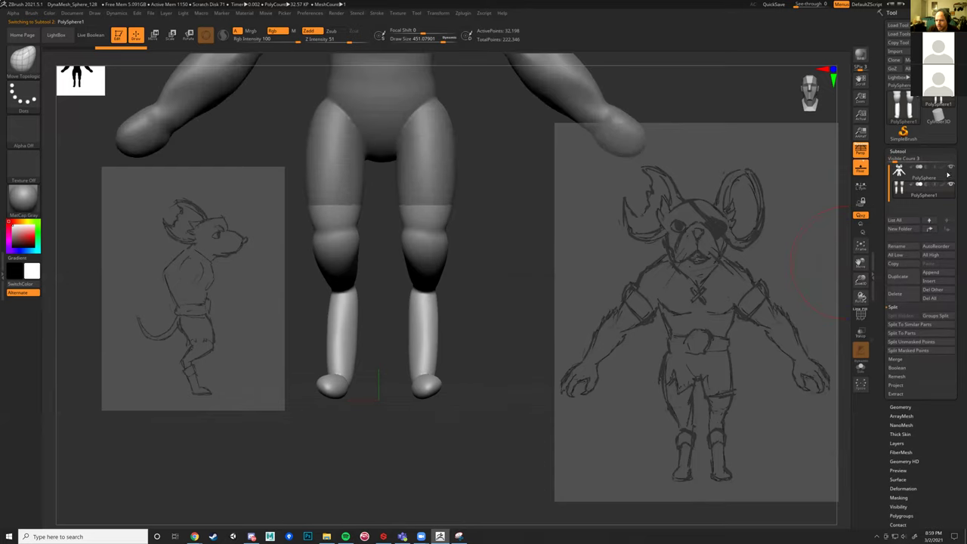
Step: Toggle the visibility of the body and lower-leg subtools to inspect each separated piece on its own
{"action": "left_click", "coordinate": [951, 168]}
{"action": "left_click", "coordinate": [951, 168]}
{"action": "left_click", "coordinate": [951, 169]}
{"action": "left_click", "coordinate": [951, 169]}
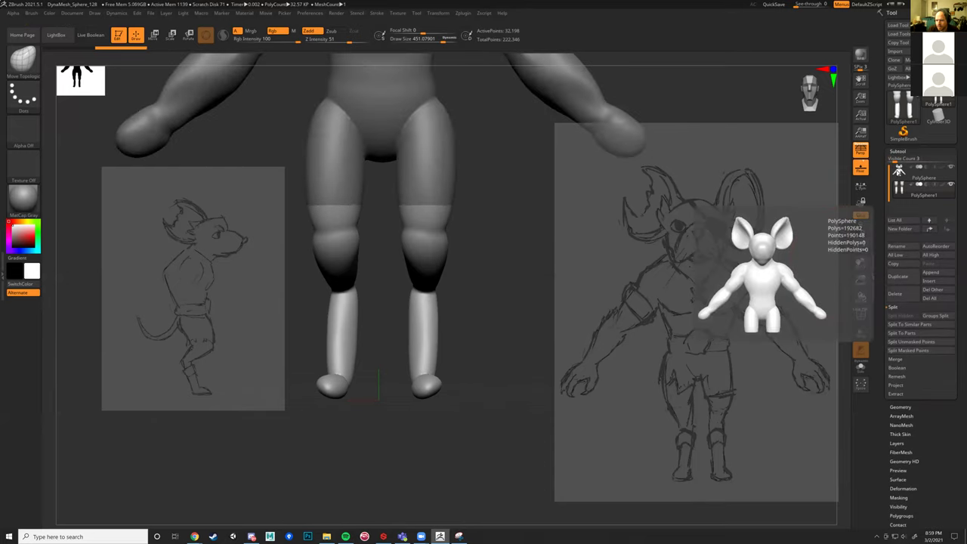
{"action": "left_click", "coordinate": [898, 172]}
{"action": "left_click", "coordinate": [952, 185]}
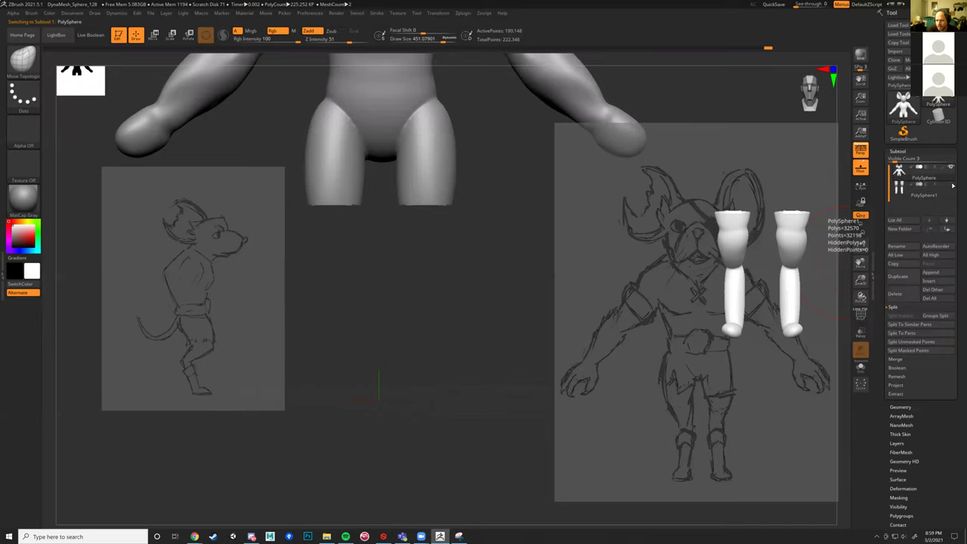
{"action": "left_click", "coordinate": [953, 185]}
Step: Select the lower-leg subtool and delete it
{"action": "left_click", "coordinate": [902, 191]}
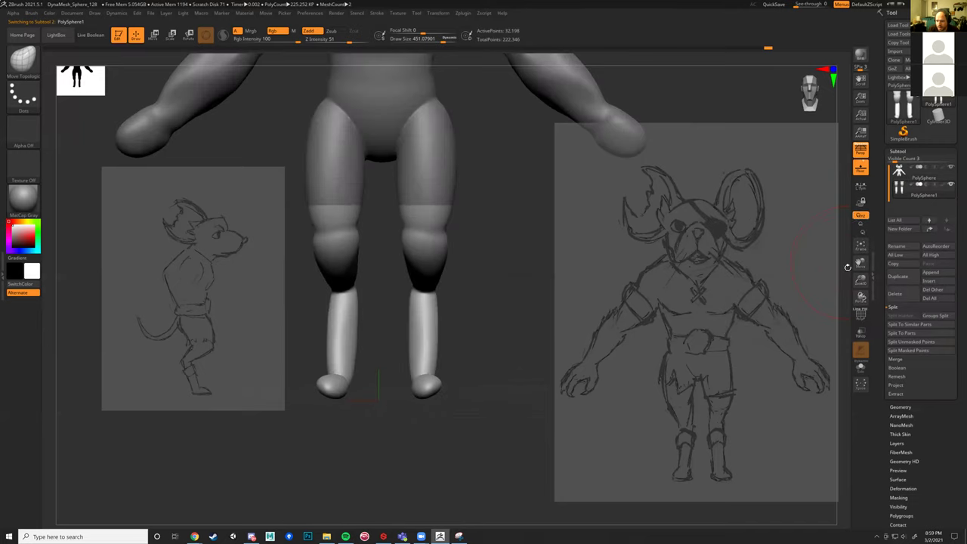
{"action": "left_click", "coordinate": [897, 295]}
{"action": "left_click", "coordinate": [827, 306]}
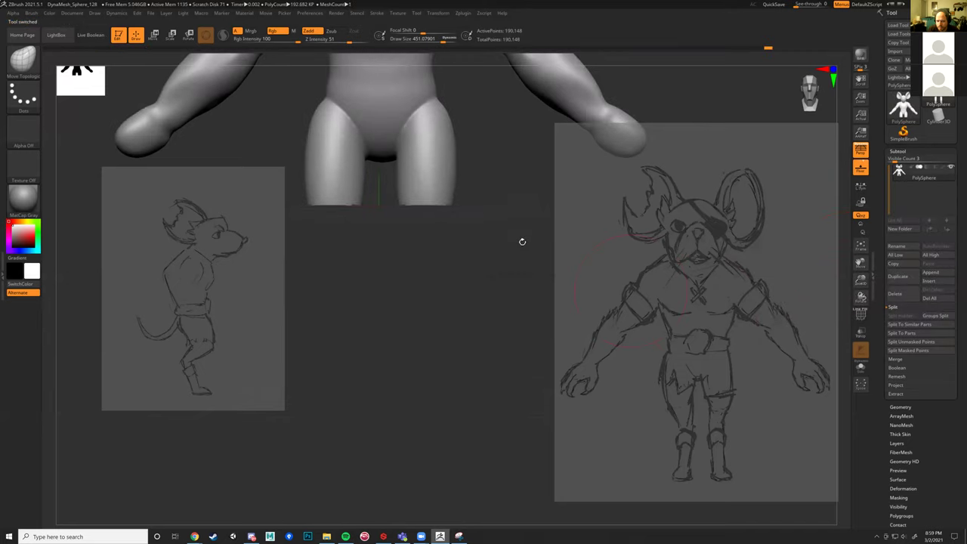
Step: Undo the split of the lower legs and the leg masking to restore the complete, unmasked body
{"action": "left_click_drag", "start_coordinate": [503, 247], "coordinate": [562, 200]}
{"action": "left_click", "coordinate": [900, 408]}
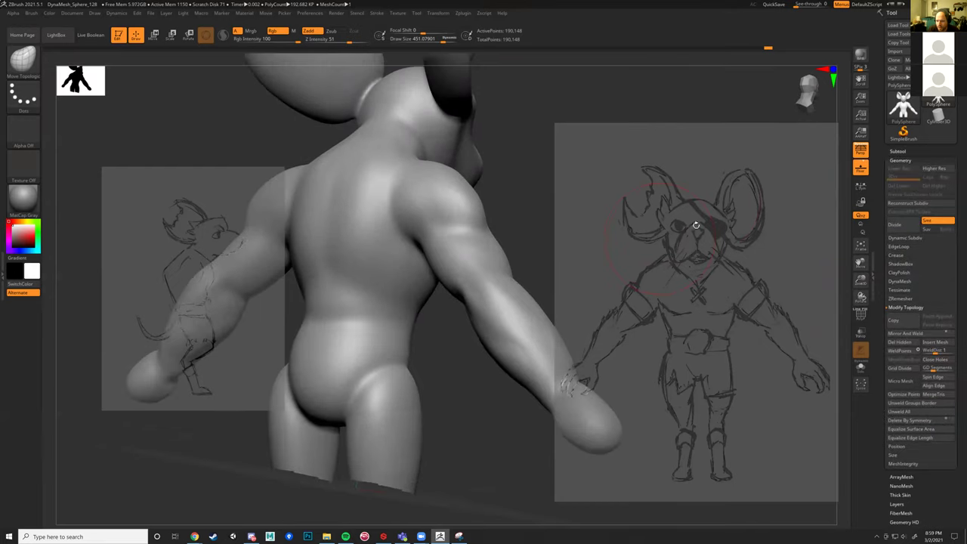
{"action": "mouse_move", "coordinate": [557, 95]}
{"action": "left_mouse_down"}
{"action": "mouse_move", "coordinate": [397, 149]}
{"action": "mouse_move", "coordinate": [257, 116]}
{"action": "left_mouse_up"}
{"action": "key", "text": "ctrl+z"}
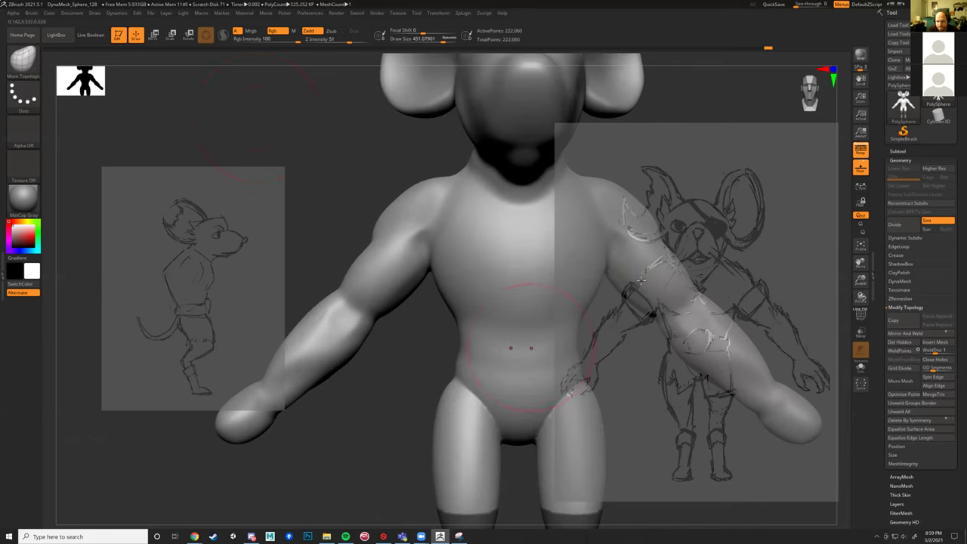
{"action": "left_click", "coordinate": [900, 152]}
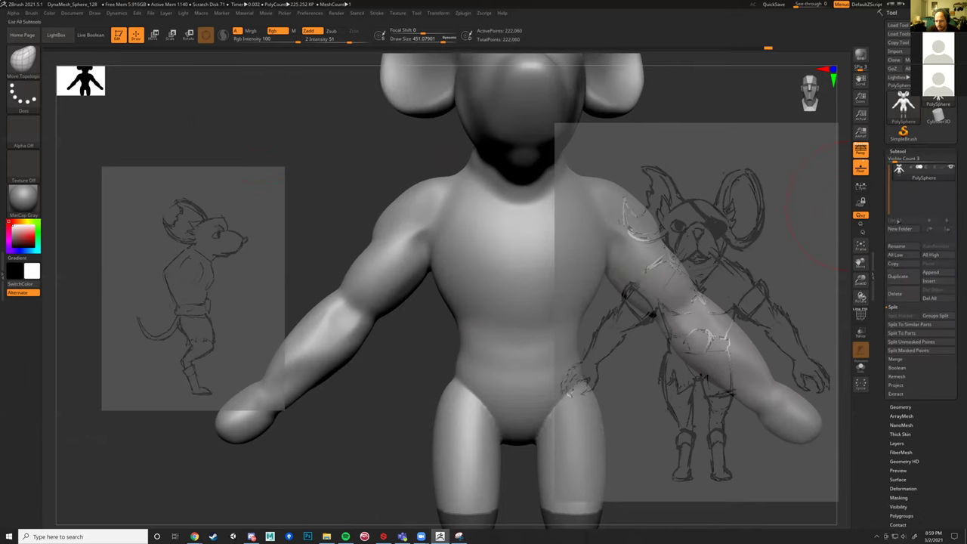
{"action": "key", "text": "f"}
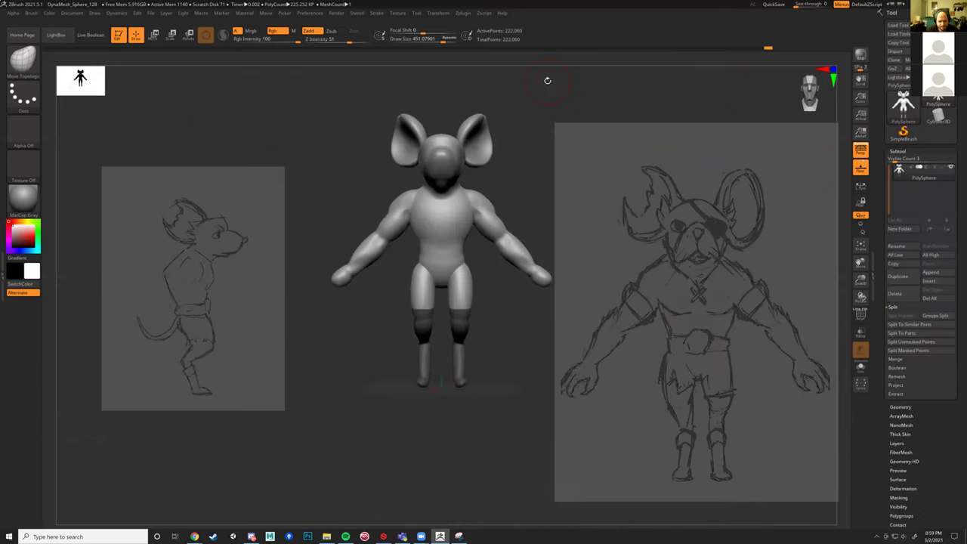
{"action": "key", "text": "ctrl+z"}
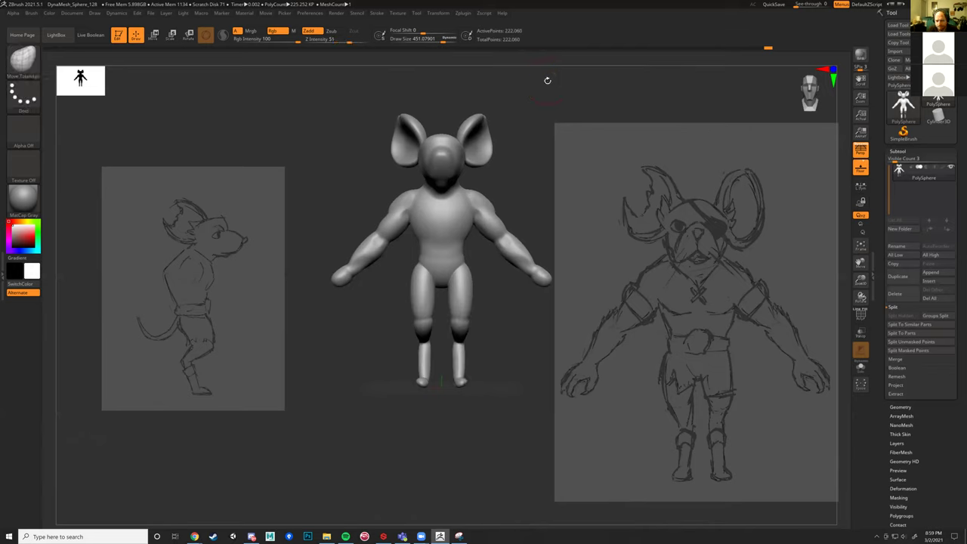
Step: Display the polyframe and run ZRemesher on the whole body with KeepGroups and Half enabled
{"action": "mouse_move", "coordinate": [532, 185]}
{"action": "left_mouse_down"}
{"action": "mouse_move", "coordinate": [492, 185]}
{"action": "mouse_move", "coordinate": [512, 197]}
{"action": "mouse_move", "coordinate": [521, 227]}
{"action": "left_mouse_up"}
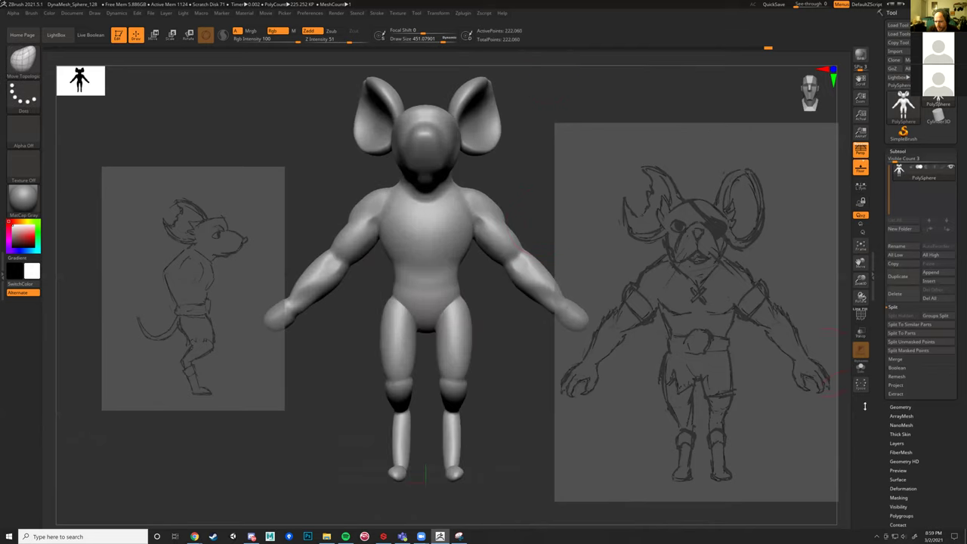
{"action": "left_click", "coordinate": [896, 407]}
{"action": "mouse_move", "coordinate": [512, 183]}
{"action": "left_mouse_down", "text": "alt"}
{"action": "mouse_move", "coordinate": [513, 265]}
{"action": "mouse_move", "coordinate": [583, 280]}
{"action": "mouse_move", "coordinate": [404, 232]}
{"action": "mouse_move", "coordinate": [748, 332]}
{"action": "left_mouse_up", "text": "alt"}
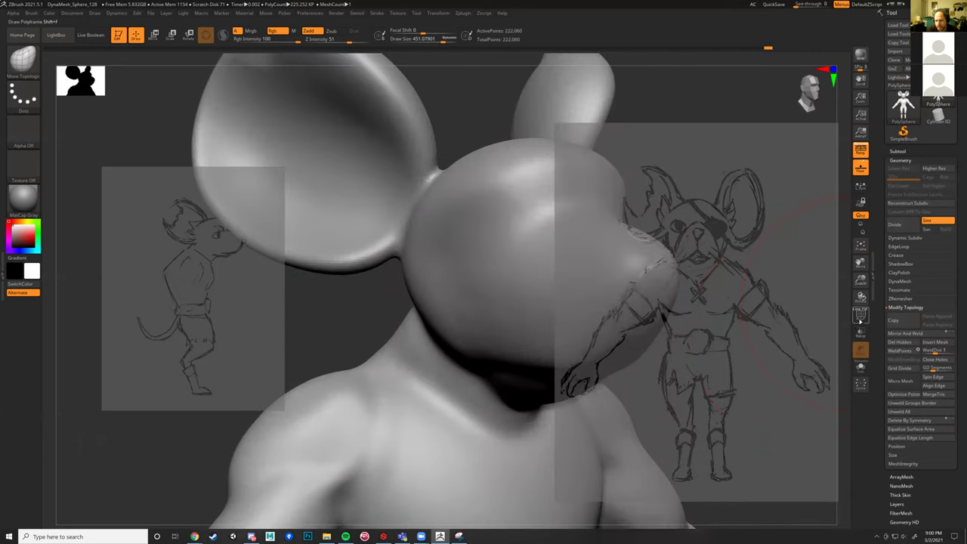
{"action": "left_click", "coordinate": [860, 317]}
{"action": "left_click", "coordinate": [902, 299]}
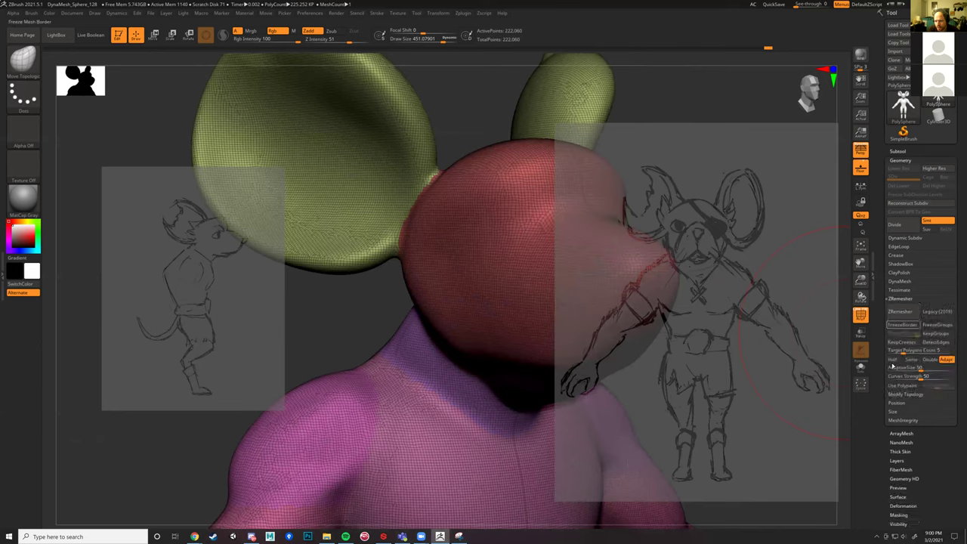
{"action": "left_click", "coordinate": [937, 333]}
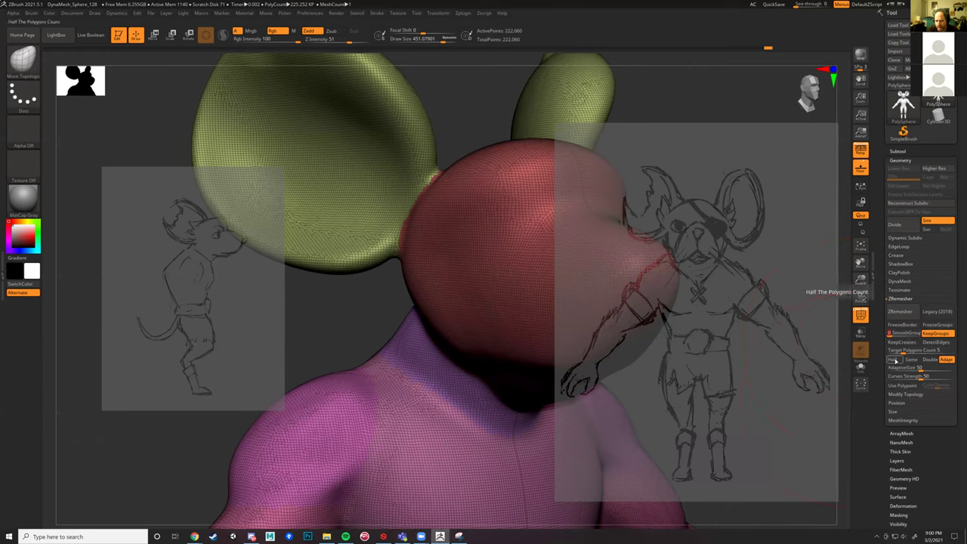
{"action": "left_click", "coordinate": [892, 361]}
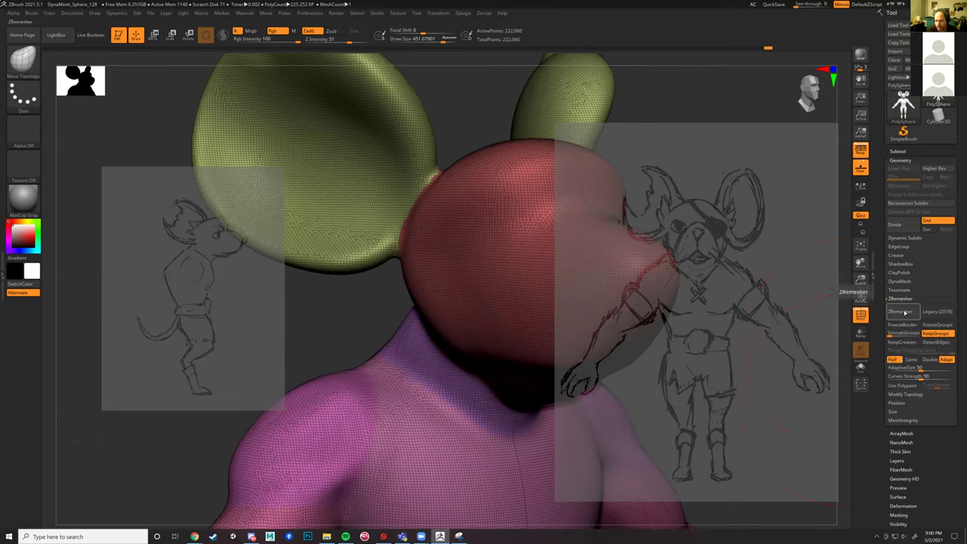
{"action": "left_click", "coordinate": [903, 312]}
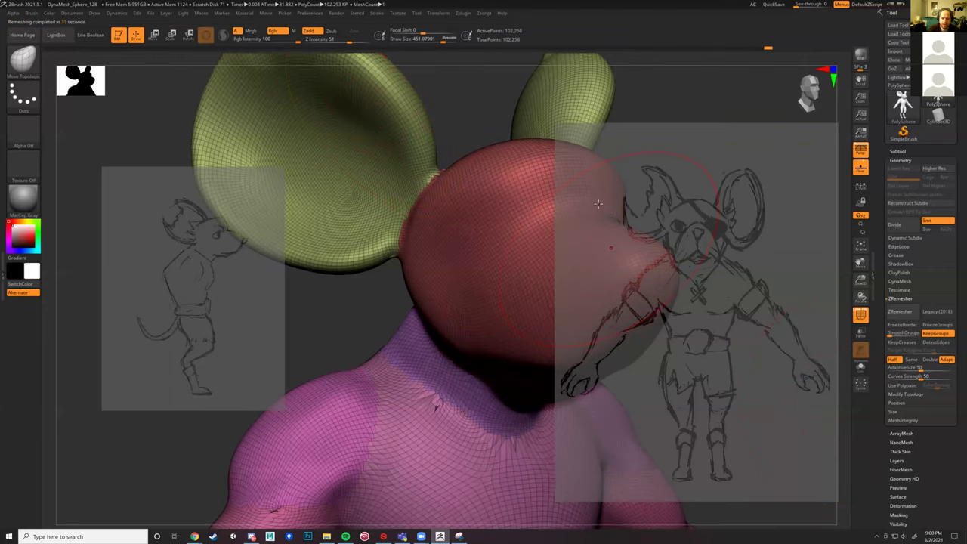
Step: Smooth the pinched topology at the base of the neck and on the arm
{"action": "left_click_drag", "start_coordinate": [487, 122], "coordinate": [487, 120]}
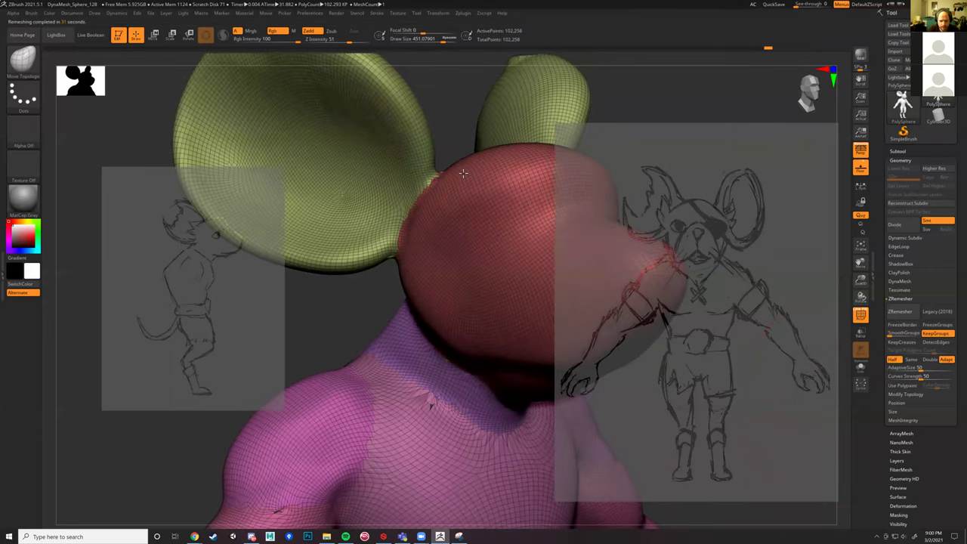
{"action": "right_click_drag", "start_coordinate": [463, 173], "coordinate": [480, 174]}
{"action": "key", "text": "s"}
{"action": "mouse_move", "coordinate": [457, 421]}
{"action": "left_mouse_down"}
{"action": "mouse_move", "coordinate": [447, 418]}
{"action": "mouse_move", "coordinate": [463, 415]}
{"action": "mouse_move", "coordinate": [500, 436]}
{"action": "mouse_move", "coordinate": [434, 421]}
{"action": "left_mouse_up"}
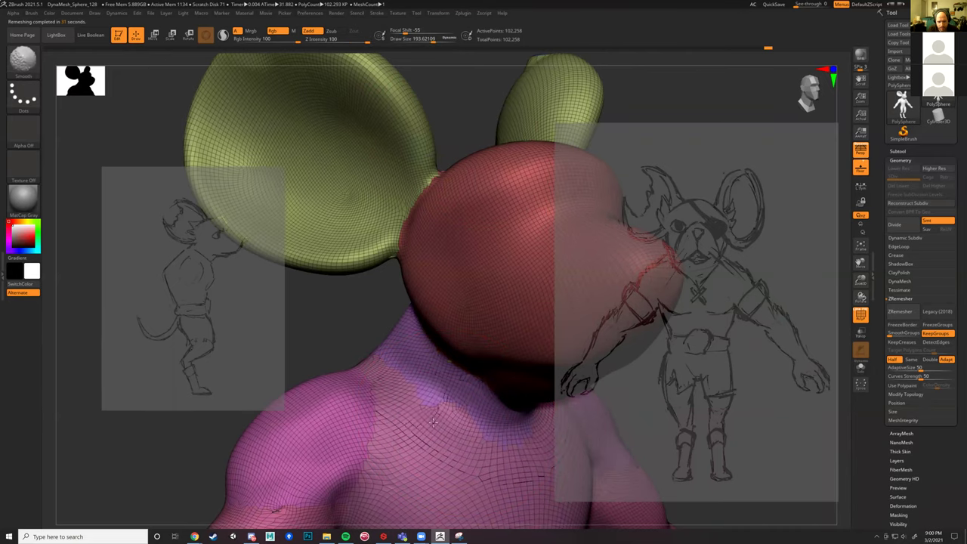
{"action": "mouse_move", "coordinate": [302, 314]}
{"action": "right_mouse_down", "text": "alt"}
{"action": "mouse_move", "coordinate": [355, 207]}
{"action": "mouse_move", "coordinate": [384, 185]}
{"action": "right_mouse_up", "text": "alt"}
{"action": "left_click_drag", "start_coordinate": [369, 367], "coordinate": [340, 369], "text": "shift"}
{"action": "mouse_move", "coordinate": [352, 238]}
{"action": "left_mouse_down"}
{"action": "mouse_move", "coordinate": [373, 237]}
{"action": "mouse_move", "coordinate": [464, 333]}
{"action": "mouse_move", "coordinate": [453, 324]}
{"action": "left_mouse_up"}
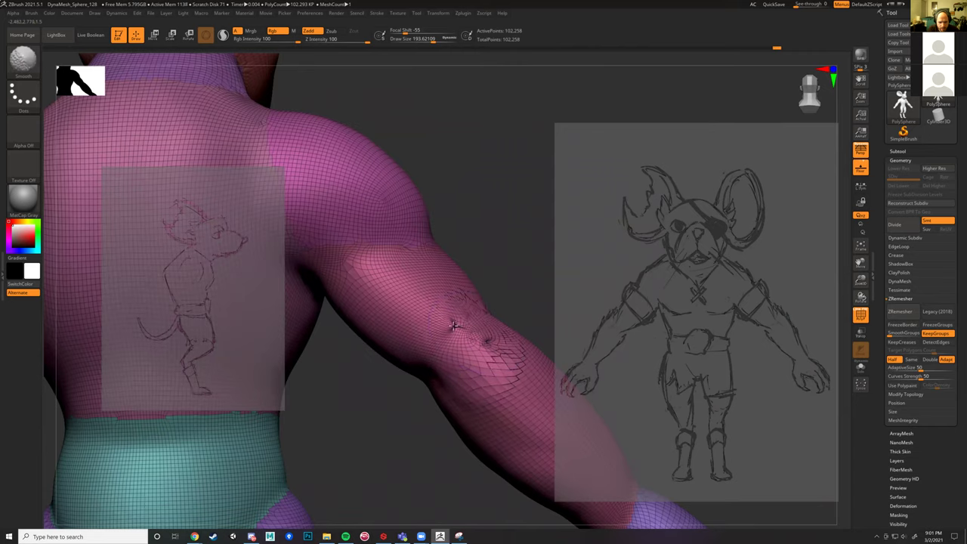
Step: Run ZRemesher again with KeepGroups and Half, and smooth the pinched topology on the backs of the upper thighs
{"action": "mouse_move", "coordinate": [471, 226]}
{"action": "left_mouse_down", "text": "alt"}
{"action": "mouse_move", "coordinate": [461, 204]}
{"action": "mouse_move", "coordinate": [469, 217]}
{"action": "mouse_move", "coordinate": [508, 216]}
{"action": "left_mouse_up", "text": "alt"}
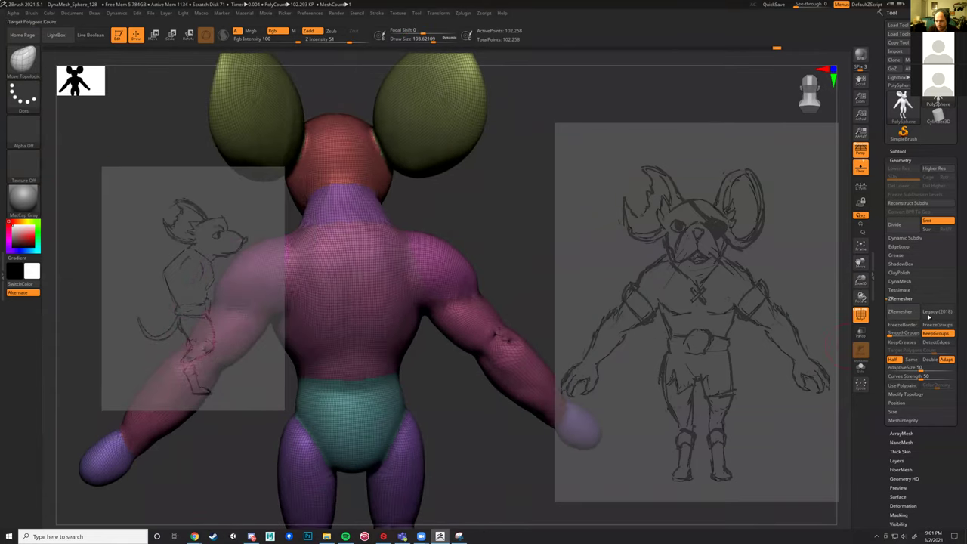
{"action": "left_click", "coordinate": [900, 311]}
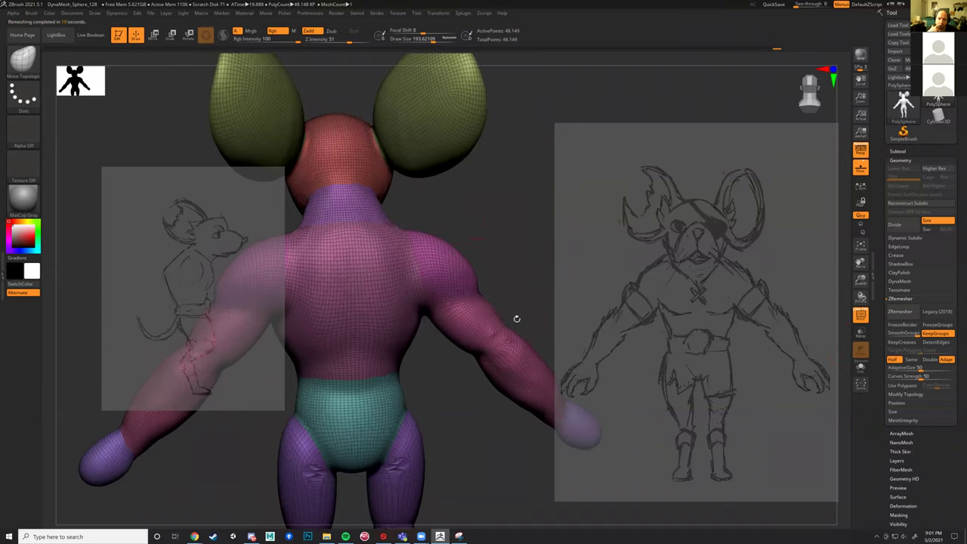
{"action": "left_click_drag", "start_coordinate": [544, 281], "coordinate": [530, 275]}
{"action": "left_click_drag", "start_coordinate": [535, 211], "coordinate": [530, 84], "text": "alt"}
{"action": "left_click_drag", "start_coordinate": [409, 330], "coordinate": [404, 342], "text": "shift"}
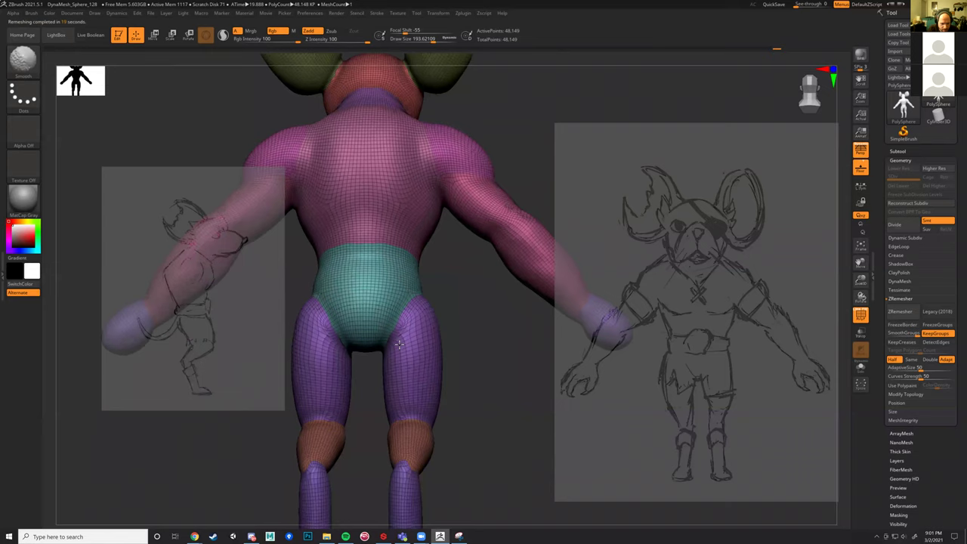
Step: Choose the Move Topological brush, check the remeshed body, and smooth the upper rim of the ears
{"action": "key", "text": "b"}
{"action": "key", "text": "m"}
{"action": "key", "text": "t"}
{"action": "left_click_drag", "start_coordinate": [487, 307], "coordinate": [483, 325], "text": "alt"}
{"action": "mouse_move", "coordinate": [545, 162]}
{"action": "left_mouse_down", "text": "alt"}
{"action": "mouse_move", "coordinate": [519, 287]}
{"action": "mouse_move", "coordinate": [483, 325]}
{"action": "mouse_move", "coordinate": [497, 385]}
{"action": "left_mouse_up", "text": "alt"}
{"action": "mouse_move", "coordinate": [523, 274]}
{"action": "left_mouse_down"}
{"action": "mouse_move", "coordinate": [522, 263]}
{"action": "mouse_move", "coordinate": [494, 268]}
{"action": "mouse_move", "coordinate": [447, 292]}
{"action": "mouse_move", "coordinate": [318, 237]}
{"action": "mouse_move", "coordinate": [393, 264]}
{"action": "mouse_move", "coordinate": [365, 272]}
{"action": "mouse_move", "coordinate": [375, 255]}
{"action": "mouse_move", "coordinate": [447, 285]}
{"action": "left_mouse_up"}
{"action": "mouse_move", "coordinate": [380, 229]}
{"action": "left_mouse_down", "text": "alt"}
{"action": "mouse_move", "coordinate": [388, 227]}
{"action": "mouse_move", "coordinate": [357, 262]}
{"action": "mouse_move", "coordinate": [360, 144]}
{"action": "mouse_move", "coordinate": [394, 169]}
{"action": "left_mouse_up", "text": "alt"}
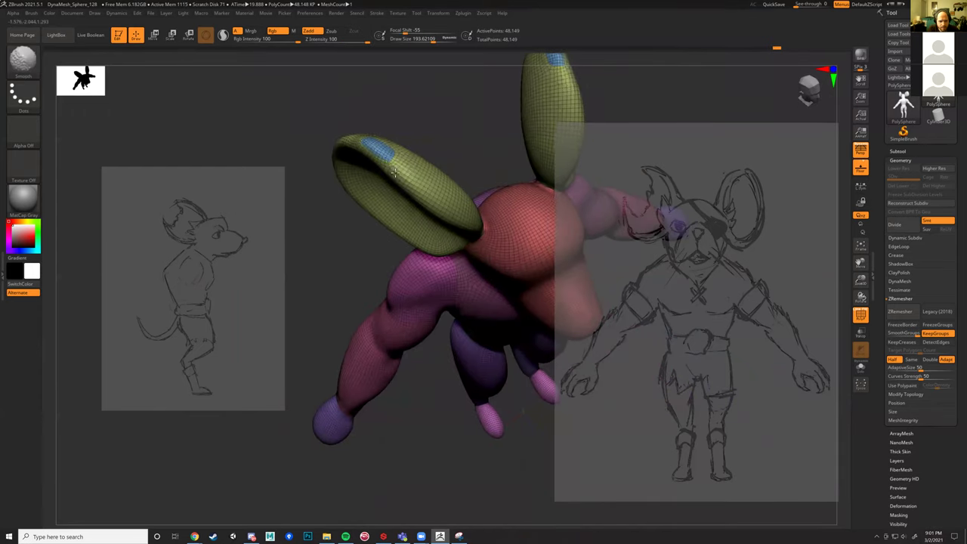
{"action": "mouse_move", "coordinate": [302, 99]}
{"action": "left_mouse_down"}
{"action": "mouse_move", "coordinate": [297, 69]}
{"action": "mouse_move", "coordinate": [313, 106]}
{"action": "left_mouse_up"}
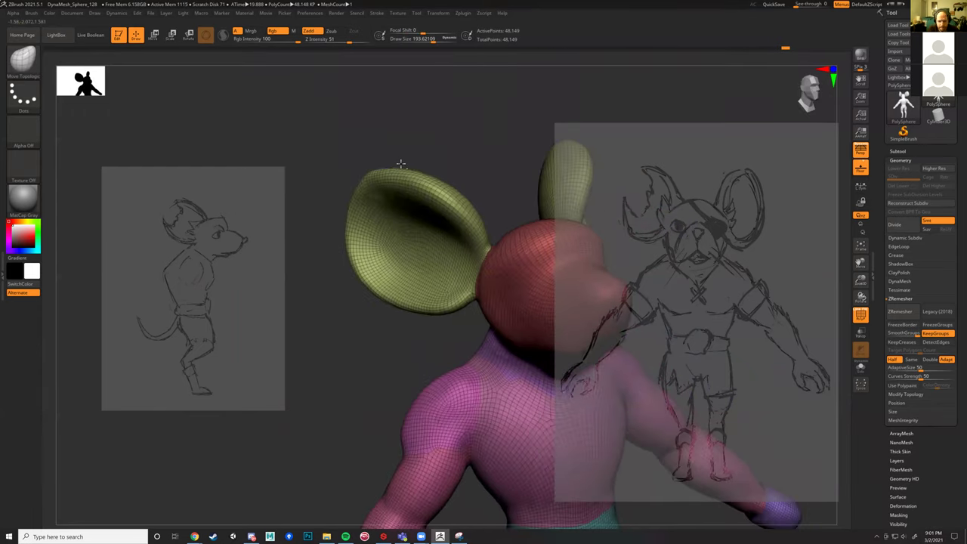
{"action": "left_click_drag", "start_coordinate": [375, 108], "coordinate": [510, 188]}
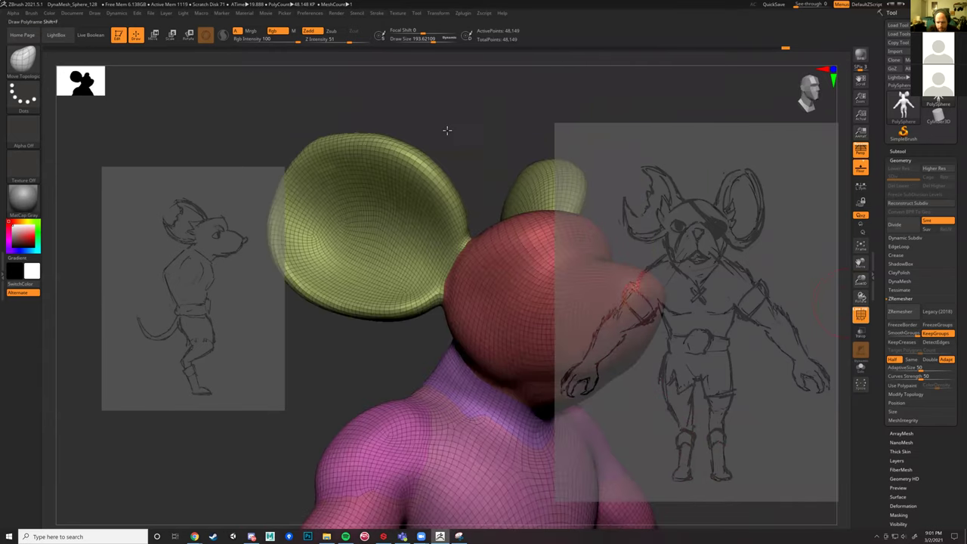
Step: Hide the polyframe and sculpt the eye sockets and brow ridge with the ClayBuildup brush, smoothing the forms
{"action": "key", "text": "shift+f"}
{"action": "left_click_drag", "start_coordinate": [446, 130], "coordinate": [431, 126]}
{"action": "left_click_drag", "start_coordinate": [454, 190], "coordinate": [480, 320]}
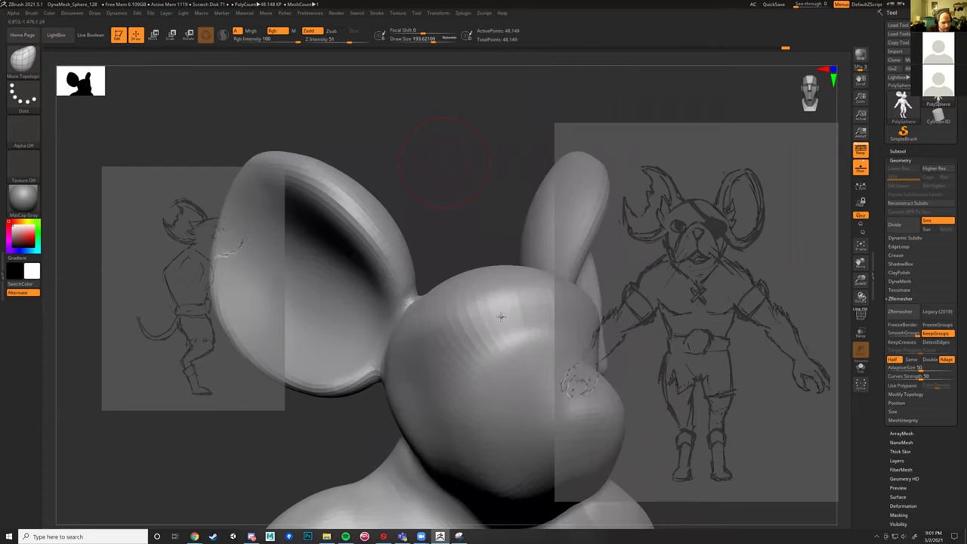
{"action": "key", "text": "b"}
{"action": "key", "text": "c"}
{"action": "key", "text": "b"}
{"action": "left_click", "coordinate": [541, 290]}
{"action": "mouse_move", "coordinate": [448, 328]}
{"action": "left_mouse_down"}
{"action": "mouse_move", "coordinate": [497, 305]}
{"action": "mouse_move", "coordinate": [478, 312]}
{"action": "mouse_move", "coordinate": [447, 356]}
{"action": "mouse_move", "coordinate": [493, 344]}
{"action": "mouse_move", "coordinate": [428, 384]}
{"action": "mouse_move", "coordinate": [521, 327]}
{"action": "mouse_move", "coordinate": [483, 369]}
{"action": "mouse_move", "coordinate": [486, 325]}
{"action": "mouse_move", "coordinate": [466, 319]}
{"action": "left_mouse_up"}
{"action": "left_click_drag", "start_coordinate": [529, 306], "coordinate": [438, 344]}
{"action": "left_click_drag", "start_coordinate": [517, 286], "coordinate": [446, 312], "text": "shift"}
{"action": "mouse_move", "coordinate": [452, 270]}
{"action": "left_mouse_down"}
{"action": "mouse_move", "coordinate": [494, 207]}
{"action": "mouse_move", "coordinate": [441, 356]}
{"action": "mouse_move", "coordinate": [465, 342]}
{"action": "mouse_move", "coordinate": [428, 382]}
{"action": "mouse_move", "coordinate": [452, 335]}
{"action": "mouse_move", "coordinate": [416, 352]}
{"action": "mouse_move", "coordinate": [408, 390]}
{"action": "left_mouse_up"}
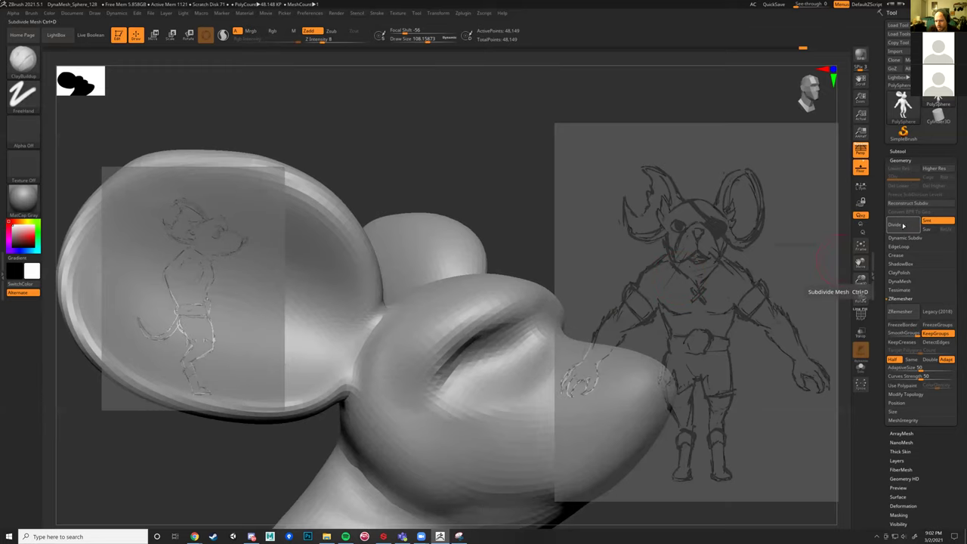
Step: Divide the mesh to subdivision level 2 and refine the eye socket crease with the ClayBuildup and Dam Standard brushes
{"action": "left_click", "coordinate": [899, 224]}
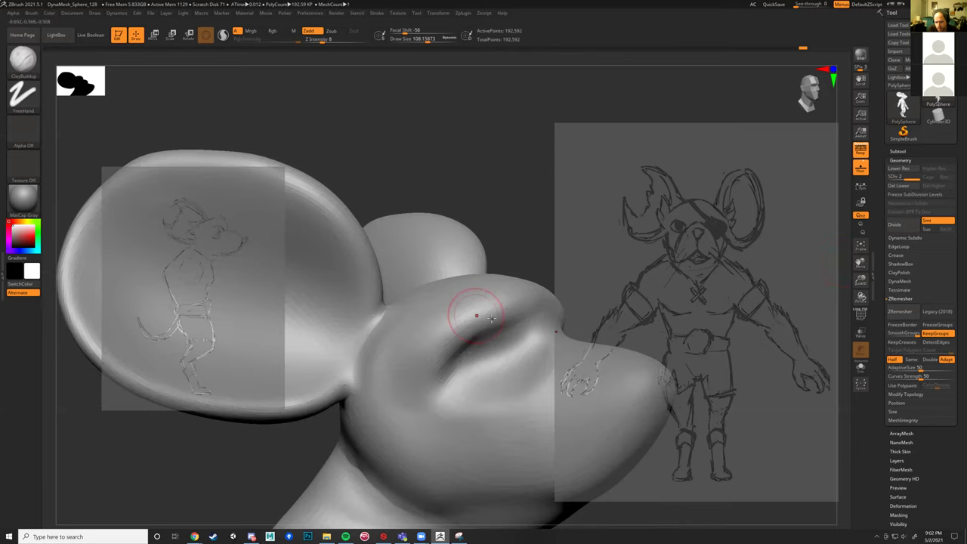
{"action": "mouse_move", "coordinate": [502, 326]}
{"action": "left_mouse_down"}
{"action": "mouse_move", "coordinate": [463, 339]}
{"action": "mouse_move", "coordinate": [520, 327]}
{"action": "left_mouse_up"}
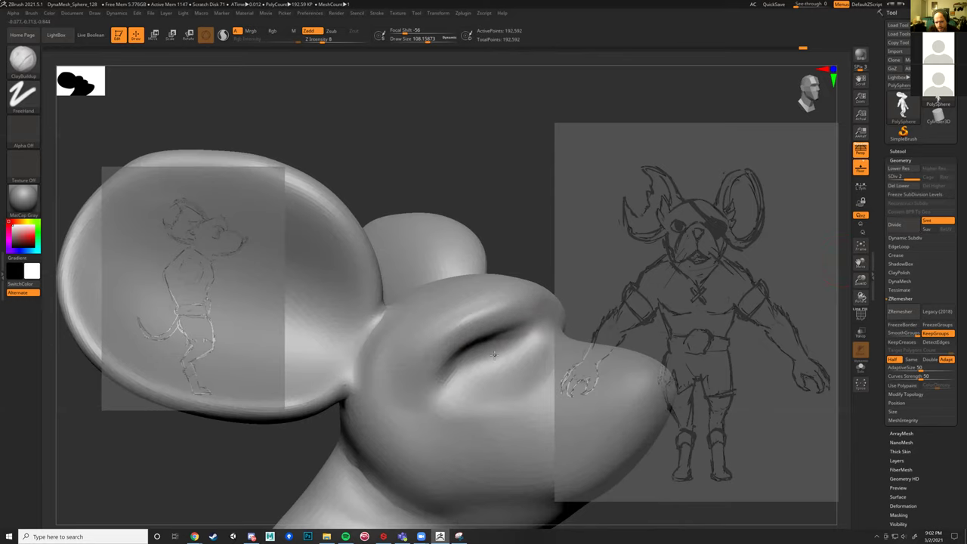
{"action": "mouse_move", "coordinate": [439, 145]}
{"action": "left_mouse_down"}
{"action": "mouse_move", "coordinate": [464, 157]}
{"action": "mouse_move", "coordinate": [443, 230]}
{"action": "left_mouse_up"}
{"action": "key", "text": "b"}
{"action": "key", "text": "d"}
{"action": "key", "text": "s"}
{"action": "left_click_drag", "start_coordinate": [491, 182], "coordinate": [418, 219]}
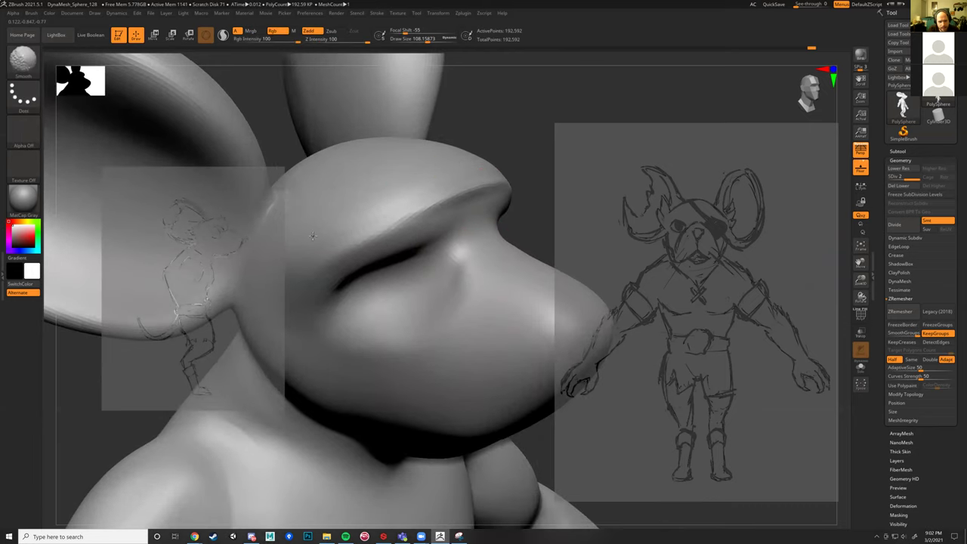
Step: Divide the mesh to subdivision level 3 and refine the eye socket crease and brow with the Dam Standard brush
{"action": "left_click_drag", "start_coordinate": [487, 214], "coordinate": [464, 231], "text": "shift"}
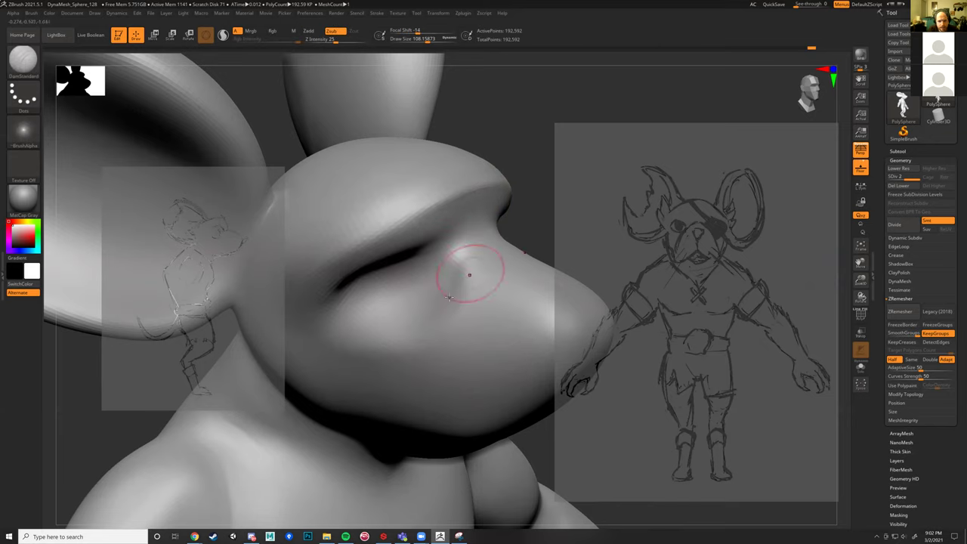
{"action": "left_click_drag", "start_coordinate": [543, 121], "coordinate": [559, 155]}
{"action": "left_click", "coordinate": [895, 225]}
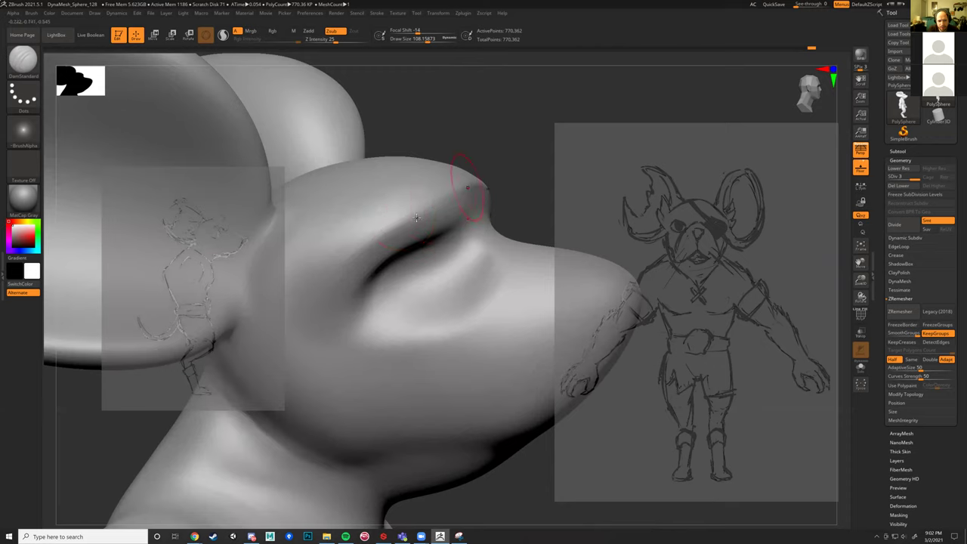
{"action": "left_click_drag", "start_coordinate": [360, 245], "coordinate": [323, 276]}
{"action": "left_click_drag", "start_coordinate": [488, 123], "coordinate": [454, 139]}
{"action": "left_click_drag", "start_coordinate": [514, 192], "coordinate": [534, 155]}
{"action": "left_click_drag", "start_coordinate": [557, 82], "coordinate": [443, 324]}
Step: Build up the pectoral muscles on the chest with the ClayBuildup brush at a draw size of about 187, smoothing the forms
{"action": "key", "text": "b"}
{"action": "key", "text": "c"}
{"action": "key", "text": "b"}
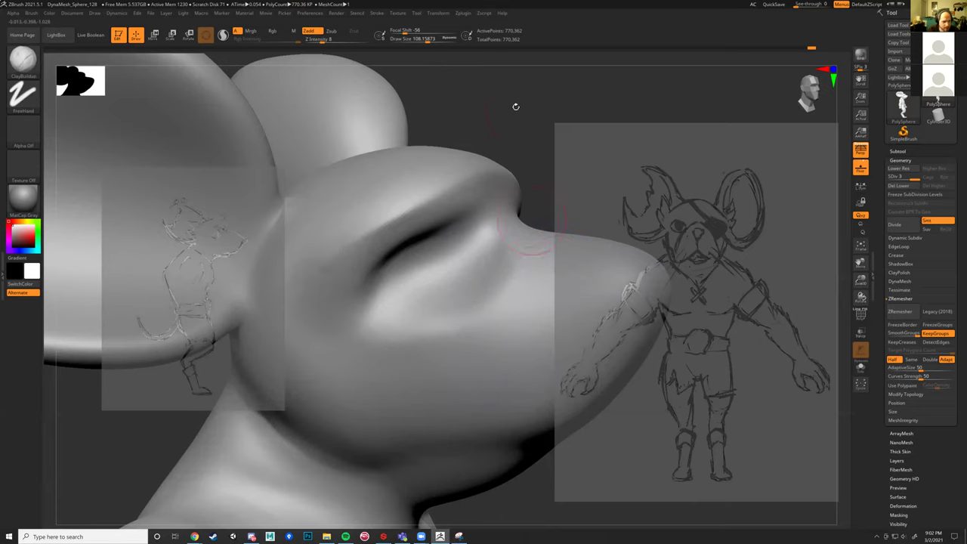
{"action": "mouse_move", "coordinate": [513, 102]}
{"action": "left_mouse_down"}
{"action": "mouse_move", "coordinate": [483, 129]}
{"action": "mouse_move", "coordinate": [515, 74]}
{"action": "mouse_move", "coordinate": [400, 386]}
{"action": "left_mouse_up"}
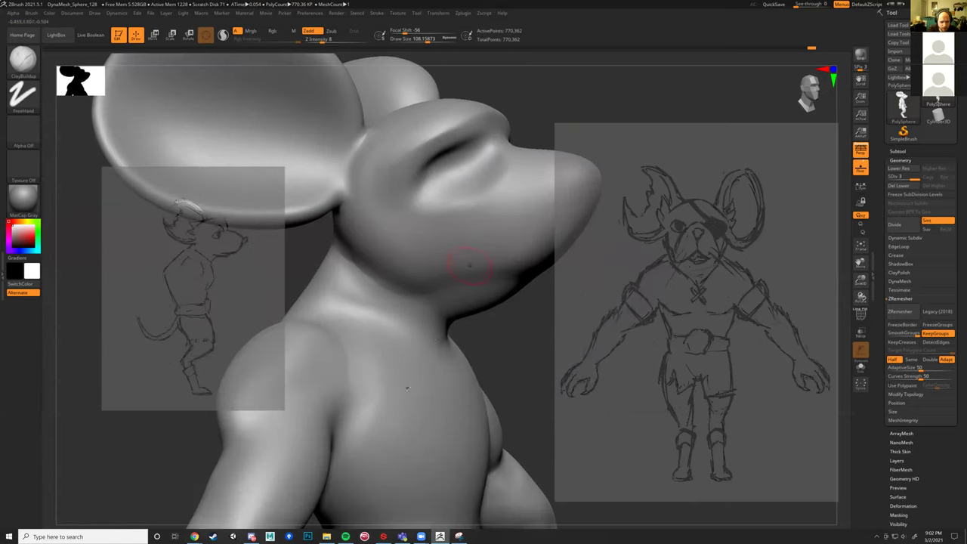
{"action": "left_click_drag", "start_coordinate": [507, 339], "coordinate": [310, 223]}
{"action": "left_click_drag", "start_coordinate": [329, 306], "coordinate": [310, 223], "text": "alt"}
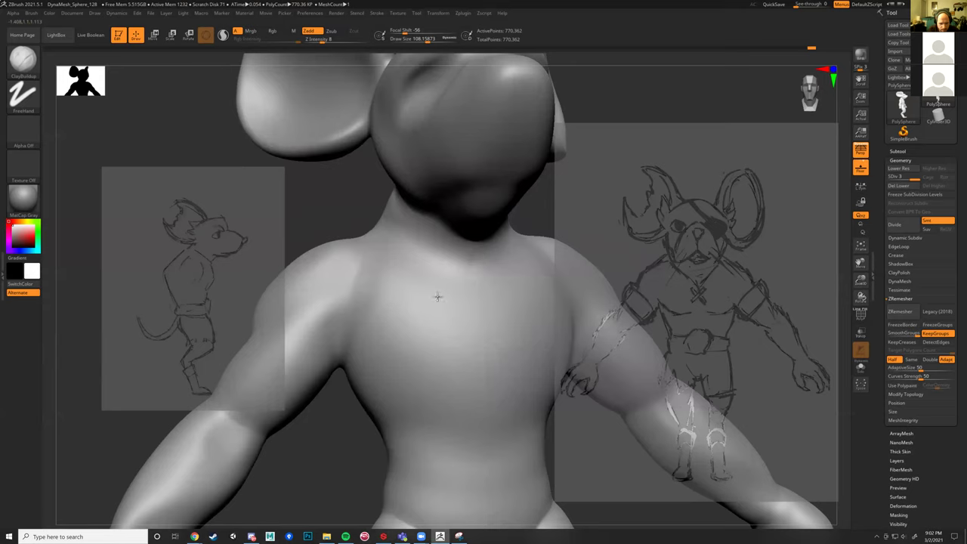
{"action": "key", "text": "s"}
{"action": "left_click_drag", "start_coordinate": [455, 335], "coordinate": [462, 335]}
{"action": "left_click_drag", "start_coordinate": [386, 327], "coordinate": [454, 336]}
{"action": "left_click_drag", "start_coordinate": [402, 306], "coordinate": [456, 337]}
{"action": "mouse_move", "coordinate": [418, 313]}
{"action": "left_mouse_down"}
{"action": "mouse_move", "coordinate": [410, 311]}
{"action": "mouse_move", "coordinate": [451, 329]}
{"action": "mouse_move", "coordinate": [392, 342]}
{"action": "mouse_move", "coordinate": [363, 291]}
{"action": "mouse_move", "coordinate": [403, 320]}
{"action": "mouse_move", "coordinate": [440, 287]}
{"action": "mouse_move", "coordinate": [454, 295]}
{"action": "mouse_move", "coordinate": [406, 320]}
{"action": "mouse_move", "coordinate": [423, 369]}
{"action": "mouse_move", "coordinate": [405, 354]}
{"action": "mouse_move", "coordinate": [462, 330]}
{"action": "left_mouse_up"}
{"action": "left_click_drag", "start_coordinate": [383, 330], "coordinate": [445, 328]}
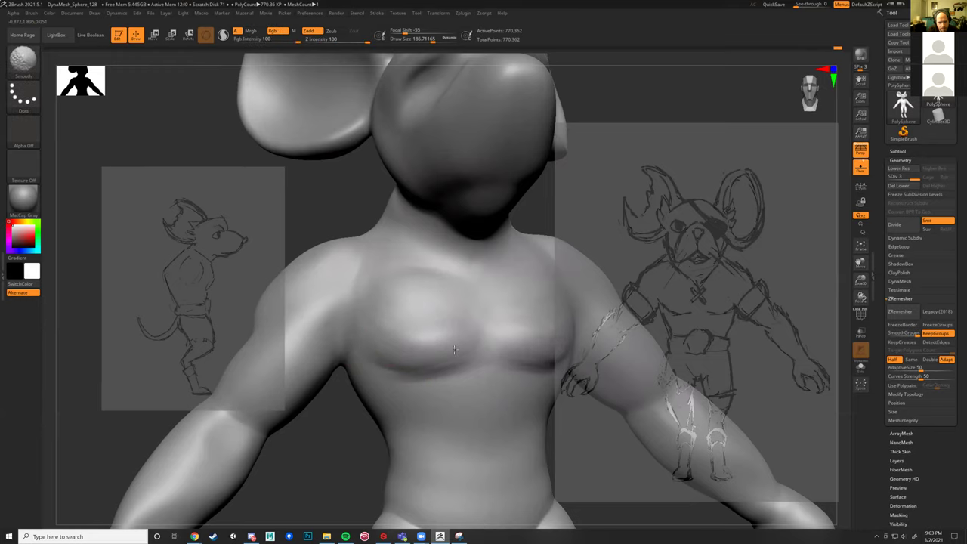
Step: Smooth the outer edges of the pectorals where they meet the shoulders and armpits
{"action": "mouse_move", "coordinate": [318, 201]}
{"action": "left_mouse_down"}
{"action": "mouse_move", "coordinate": [292, 198]}
{"action": "mouse_move", "coordinate": [332, 262]}
{"action": "mouse_move", "coordinate": [336, 158]}
{"action": "mouse_move", "coordinate": [436, 213]}
{"action": "left_mouse_up"}
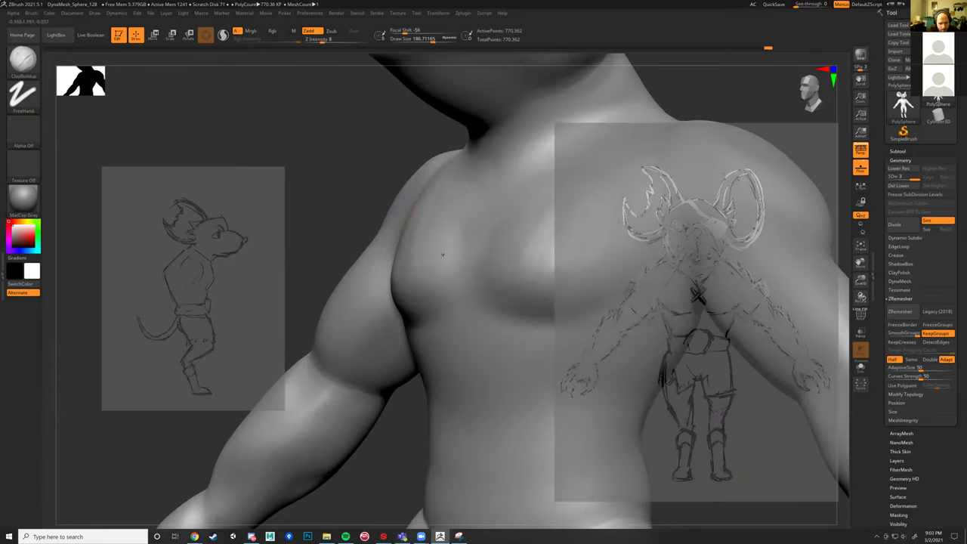
{"action": "key", "text": "shift"}
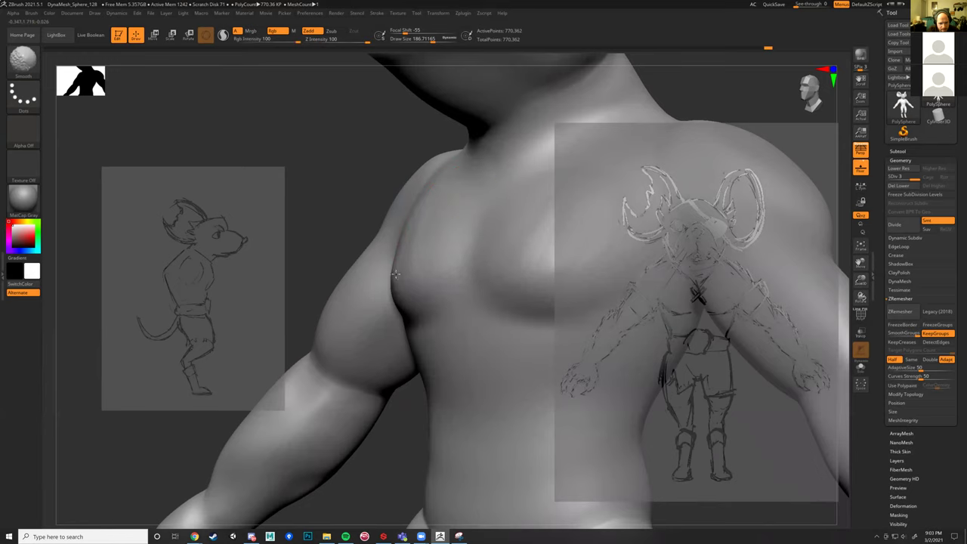
{"action": "left_click_drag", "start_coordinate": [335, 166], "coordinate": [365, 259]}
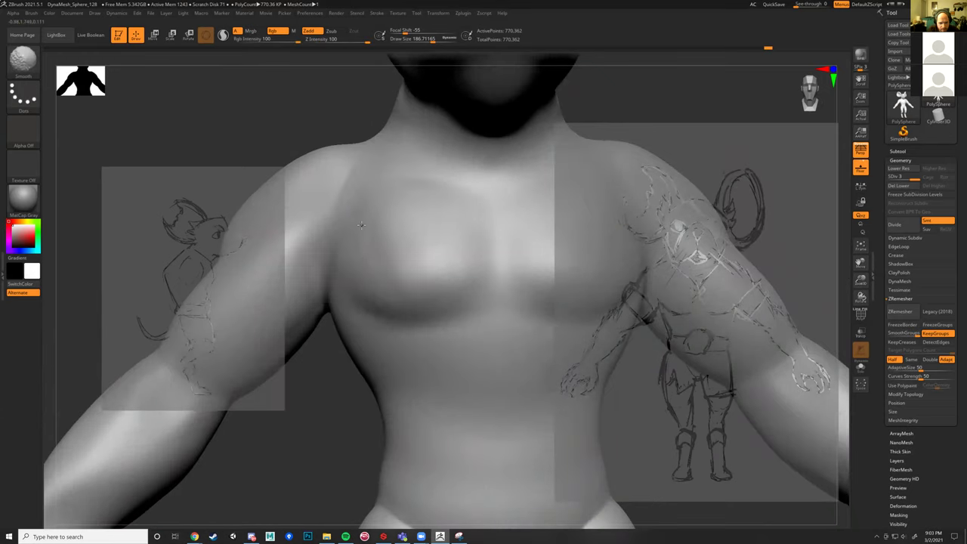
{"action": "left_click_drag", "start_coordinate": [361, 224], "coordinate": [370, 232], "text": "shift"}
{"action": "key", "text": "shift"}
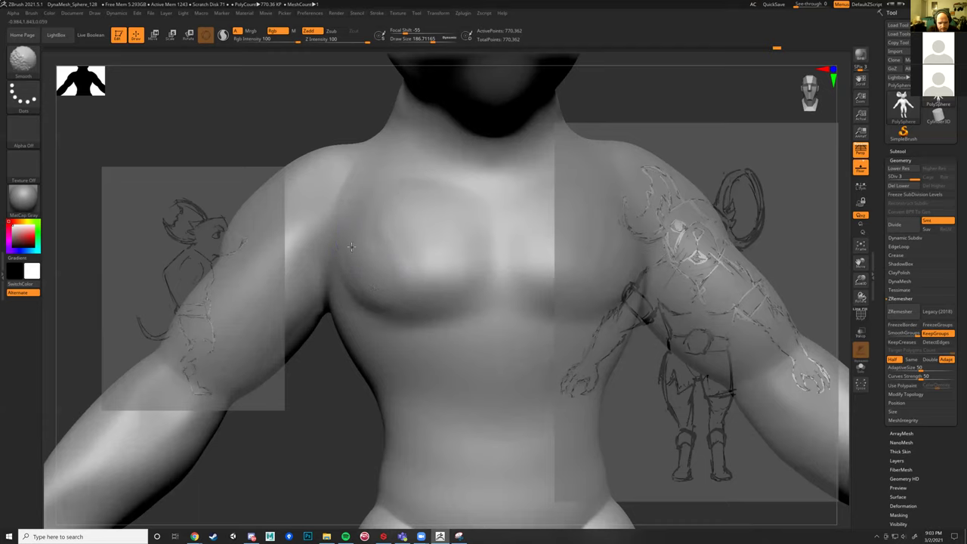
{"action": "key", "text": "shift"}
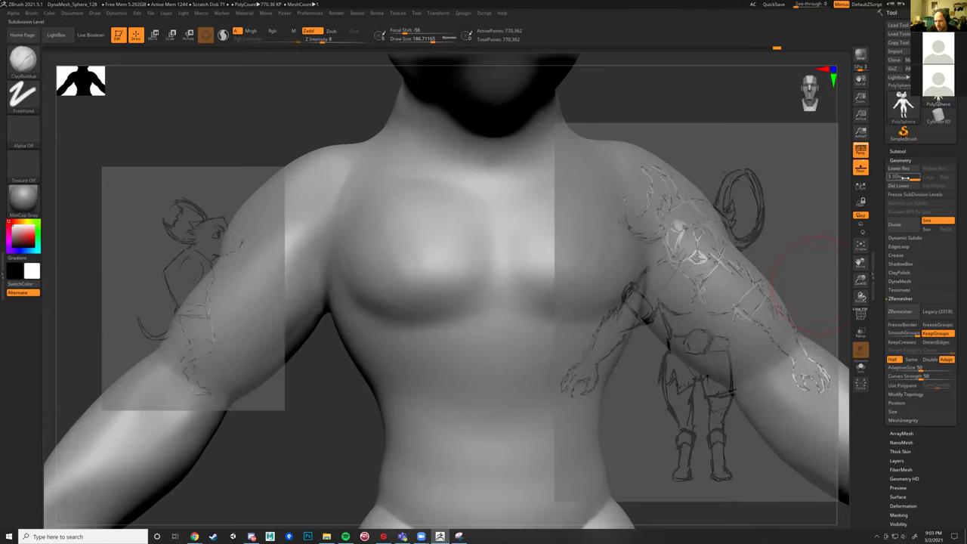
Step: Drop the body to subdivision level 1 and rework the lower and outer pectoral contours with ClayBuildup and smoothing
{"action": "key", "text": "shift+d"}
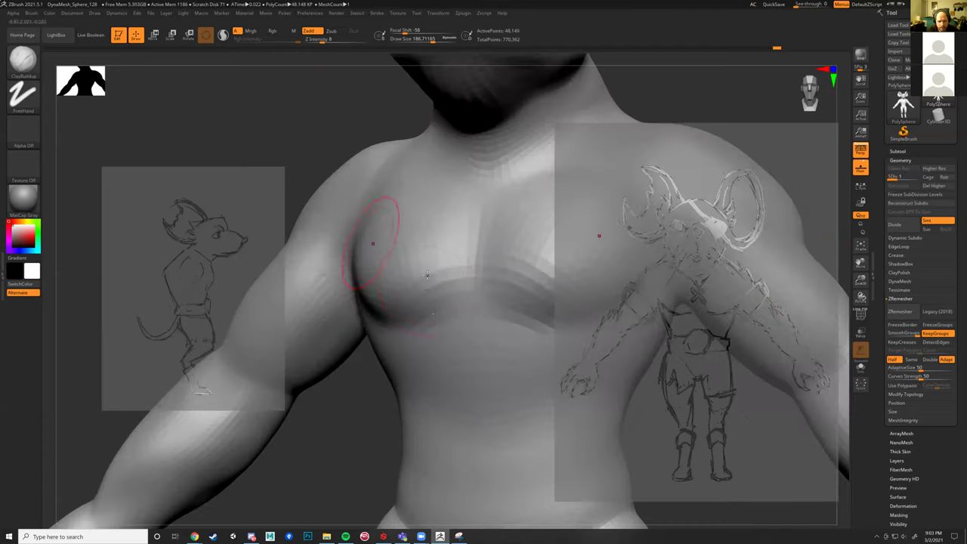
{"action": "key", "text": "shift+d"}
{"action": "key", "text": "shift"}
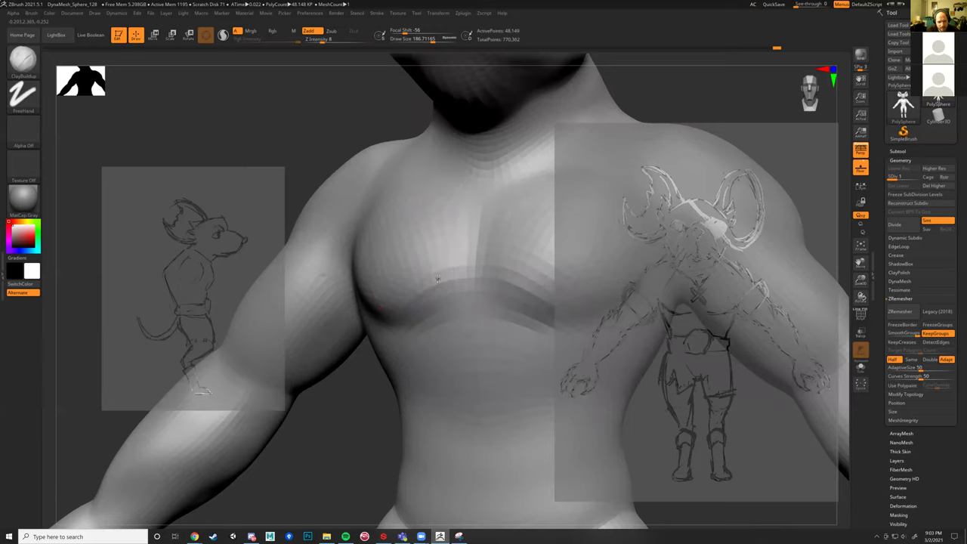
{"action": "key", "text": "shift"}
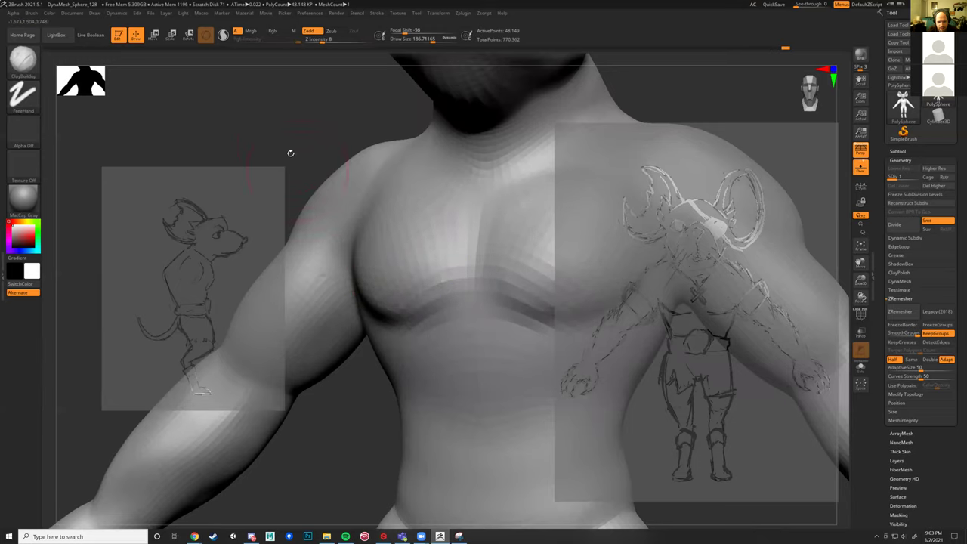
Step: Sculpt the abdominal column and the lower rib cage arch with the ClayBuildup brush, smoothing the transitions
{"action": "mouse_move", "coordinate": [290, 114]}
{"action": "left_mouse_down"}
{"action": "mouse_move", "coordinate": [270, 101]}
{"action": "mouse_move", "coordinate": [487, 290]}
{"action": "mouse_move", "coordinate": [476, 360]}
{"action": "mouse_move", "coordinate": [520, 358]}
{"action": "mouse_move", "coordinate": [484, 378]}
{"action": "left_mouse_up"}
{"action": "mouse_move", "coordinate": [463, 306]}
{"action": "left_mouse_down", "text": "shift"}
{"action": "mouse_move", "coordinate": [476, 363]}
{"action": "mouse_move", "coordinate": [453, 332]}
{"action": "mouse_move", "coordinate": [474, 329]}
{"action": "left_mouse_up", "text": "shift"}
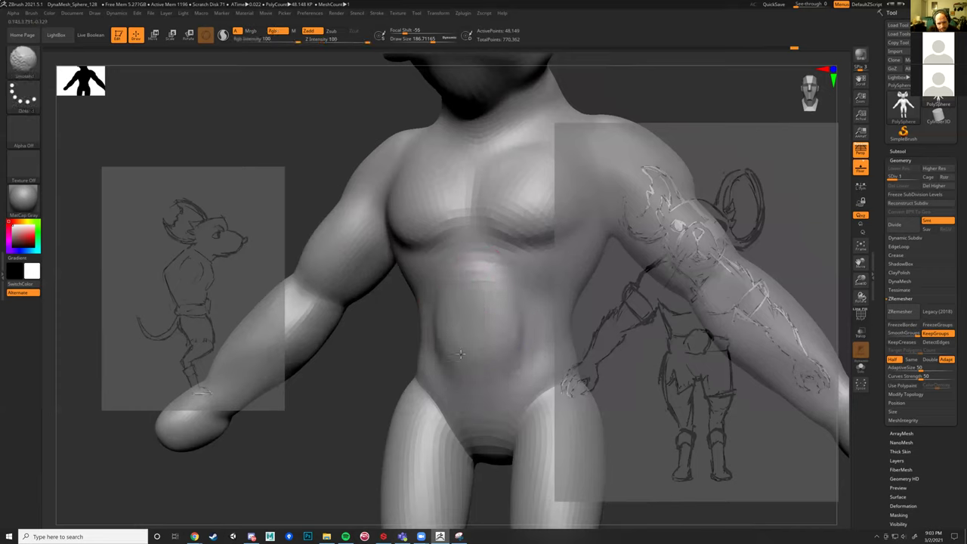
{"action": "right_click_drag", "start_coordinate": [454, 292], "coordinate": [438, 287]}
{"action": "right_click_drag", "start_coordinate": [378, 335], "coordinate": [442, 292]}
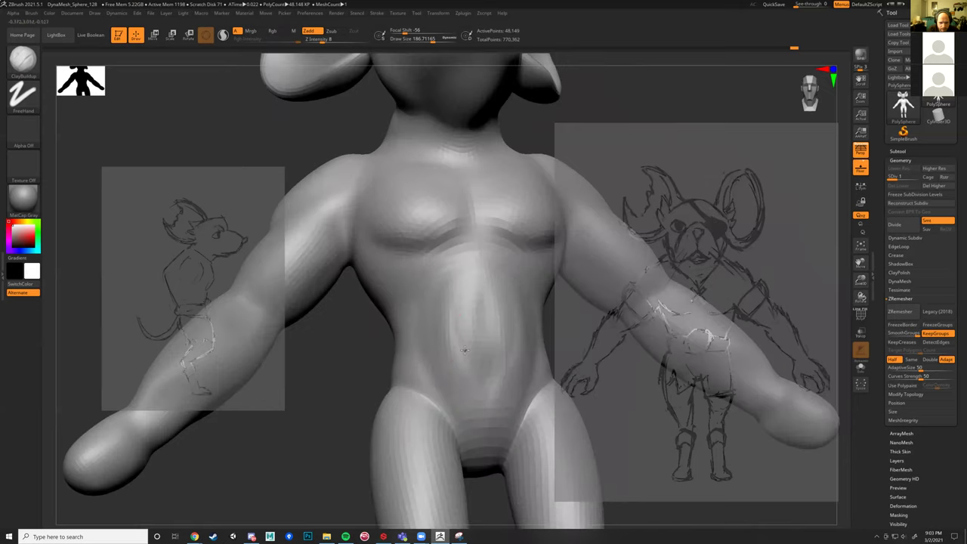
{"action": "key", "text": "shift"}
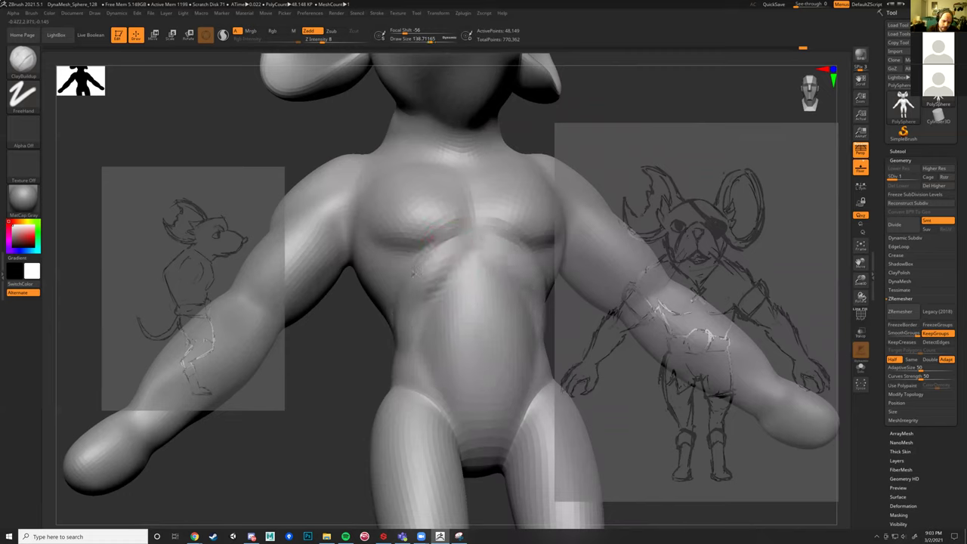
{"action": "mouse_move", "coordinate": [375, 303]}
{"action": "left_mouse_down"}
{"action": "mouse_move", "coordinate": [404, 257]}
{"action": "mouse_move", "coordinate": [378, 251]}
{"action": "mouse_move", "coordinate": [367, 275]}
{"action": "mouse_move", "coordinate": [384, 314]}
{"action": "mouse_move", "coordinate": [415, 323]}
{"action": "left_mouse_up"}
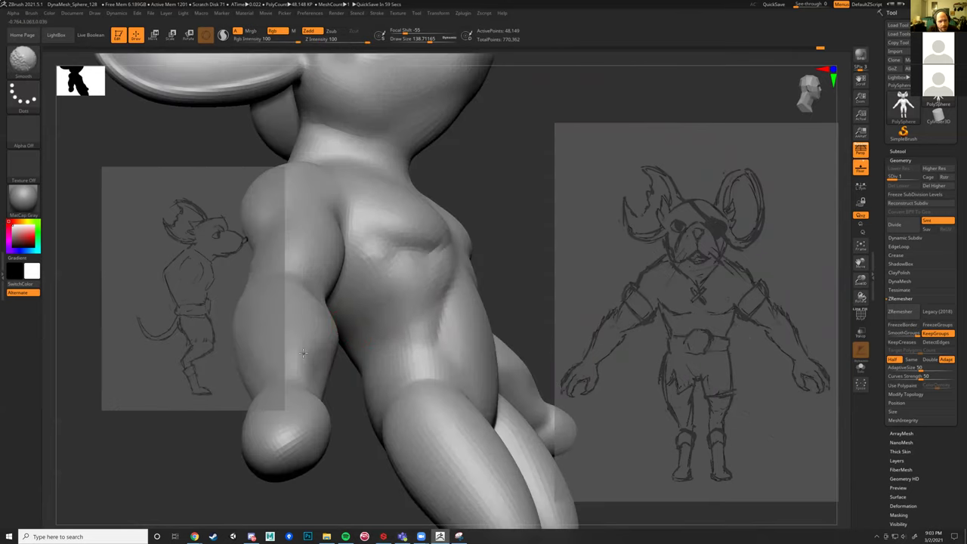
Step: Smooth the side of the rib cage and the flank below the armpit at a draw size of about 223
{"action": "left_click_drag", "start_coordinate": [173, 399], "coordinate": [399, 304]}
{"action": "key", "text": "s"}
{"action": "mouse_move", "coordinate": [343, 292]}
{"action": "left_mouse_down"}
{"action": "mouse_move", "coordinate": [302, 274]}
{"action": "mouse_move", "coordinate": [376, 336]}
{"action": "mouse_move", "coordinate": [324, 276]}
{"action": "mouse_move", "coordinate": [369, 325]}
{"action": "mouse_move", "coordinate": [329, 296]}
{"action": "left_mouse_up"}
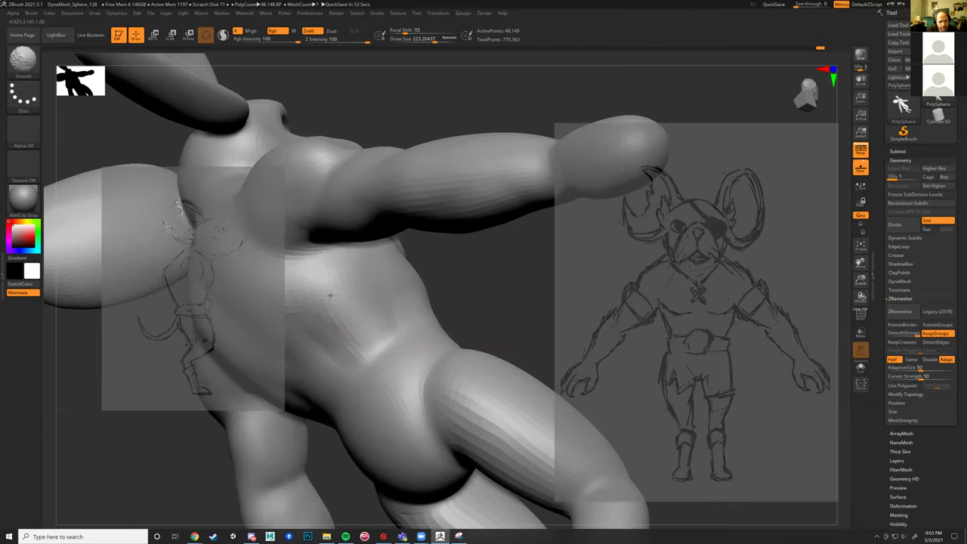
{"action": "right_click_drag", "start_coordinate": [475, 270], "coordinate": [340, 326], "text": "shift"}
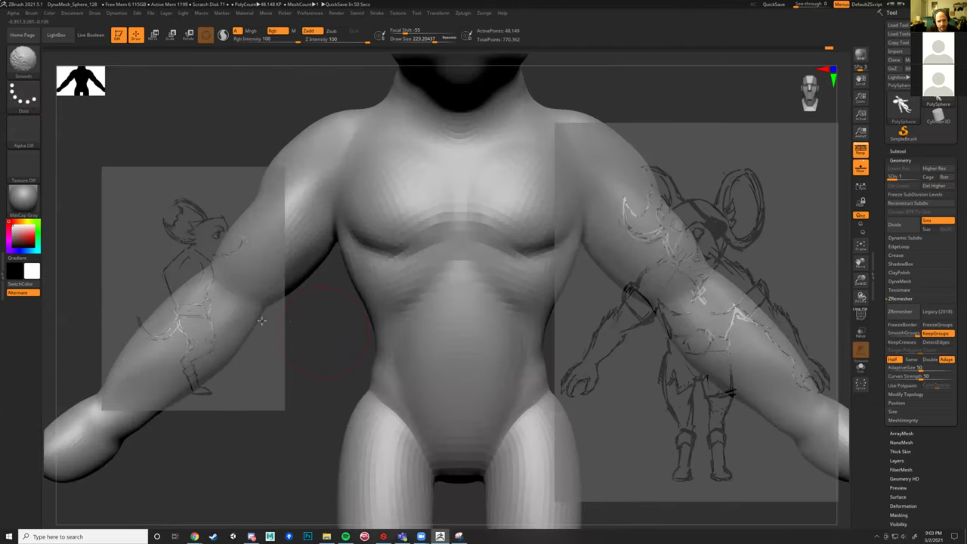
Step: Return to subdivision level 3 and refine the lower edge of the pectorals at a draw size of about 108
{"action": "key", "text": "f"}
{"action": "left_click_drag", "start_coordinate": [322, 332], "coordinate": [740, 244]}
{"action": "key", "text": "ctrl+d"}
{"action": "mouse_move", "coordinate": [519, 234]}
{"action": "right_mouse_down", "text": "ctrl"}
{"action": "mouse_move", "coordinate": [528, 188]}
{"action": "mouse_move", "coordinate": [470, 265]}
{"action": "right_mouse_up", "text": "ctrl"}
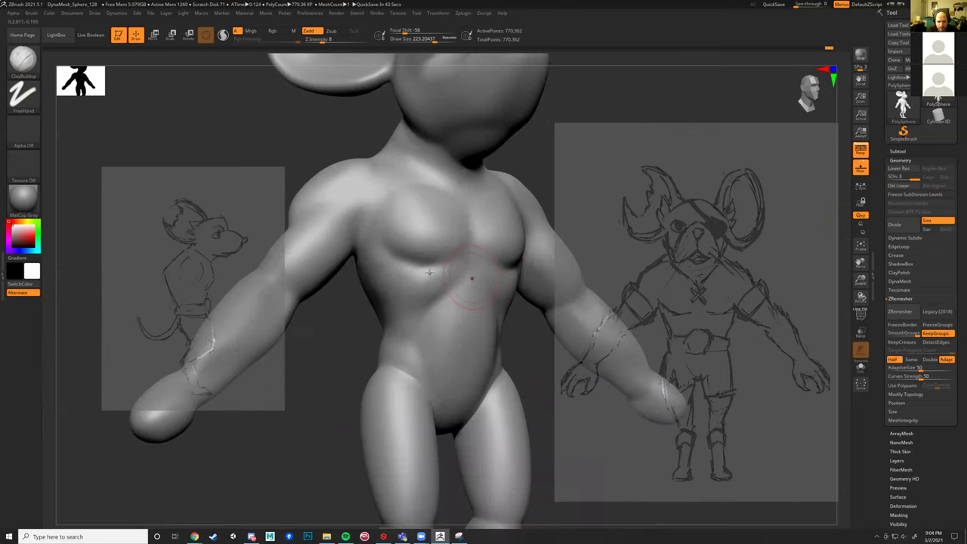
{"action": "key", "text": "s"}
{"action": "left_click_drag", "start_coordinate": [432, 272], "coordinate": [425, 273]}
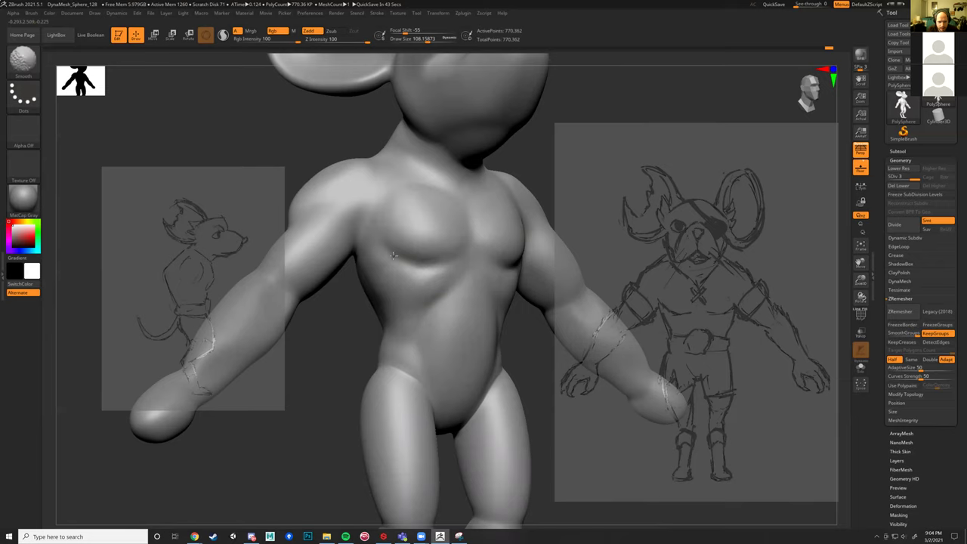
Step: Switch to subdivision level 2 and build up the outer pectoral with the ClayBuildup brush, smoothing it into the shoulder
{"action": "left_click", "coordinate": [903, 177]}
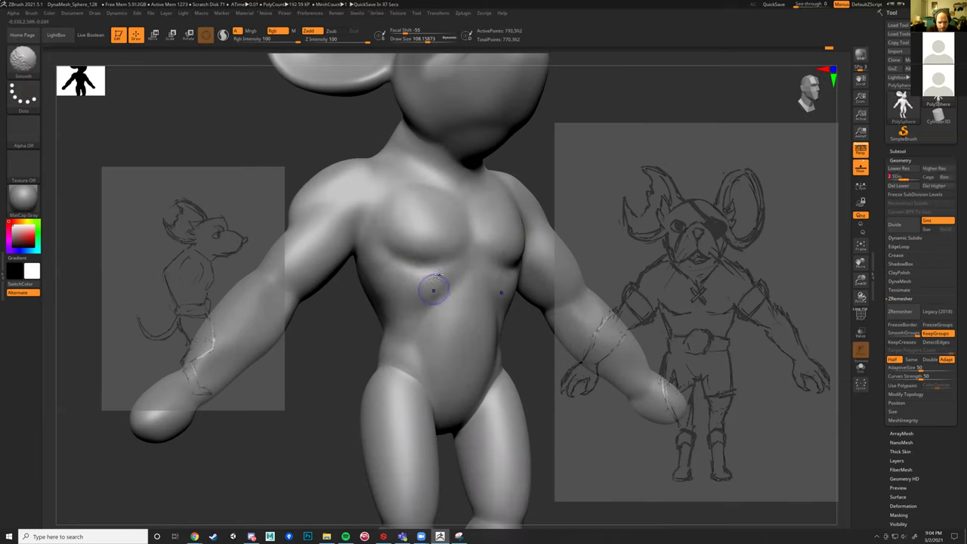
{"action": "mouse_move", "coordinate": [387, 252]}
{"action": "left_mouse_down"}
{"action": "mouse_move", "coordinate": [396, 255]}
{"action": "mouse_move", "coordinate": [370, 217]}
{"action": "left_mouse_up"}
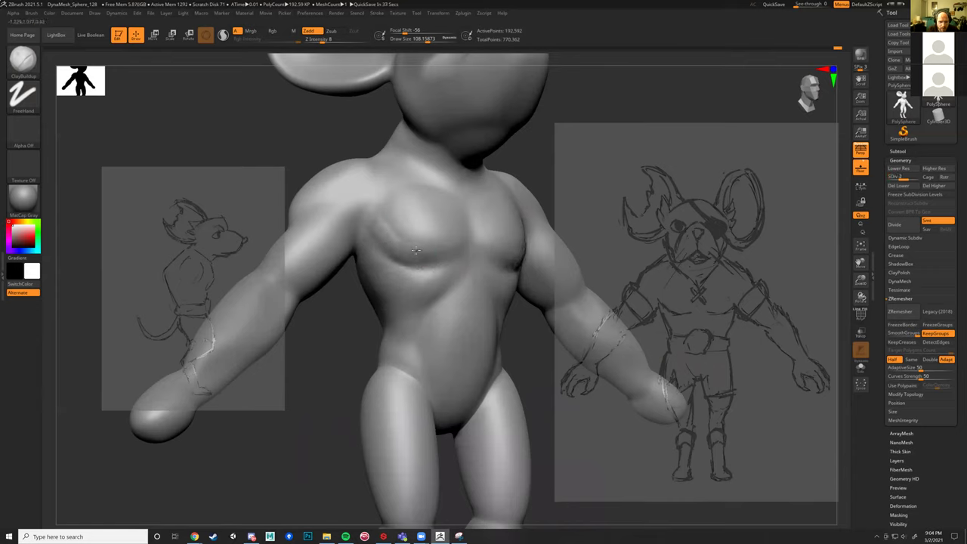
{"action": "key", "text": "b"}
{"action": "key", "text": "i"}
{"action": "key", "text": "n"}
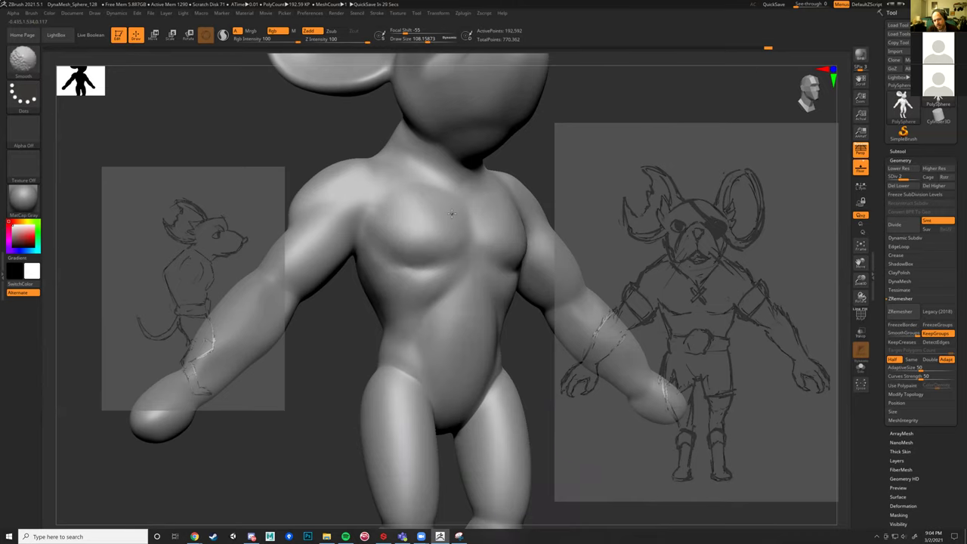
{"action": "key", "text": "f"}
{"action": "mouse_move", "coordinate": [302, 134]}
{"action": "left_mouse_down", "text": "shift"}
{"action": "mouse_move", "coordinate": [339, 177]}
{"action": "mouse_move", "coordinate": [315, 235]}
{"action": "mouse_move", "coordinate": [359, 242]}
{"action": "mouse_move", "coordinate": [343, 200]}
{"action": "left_mouse_up", "text": "shift"}
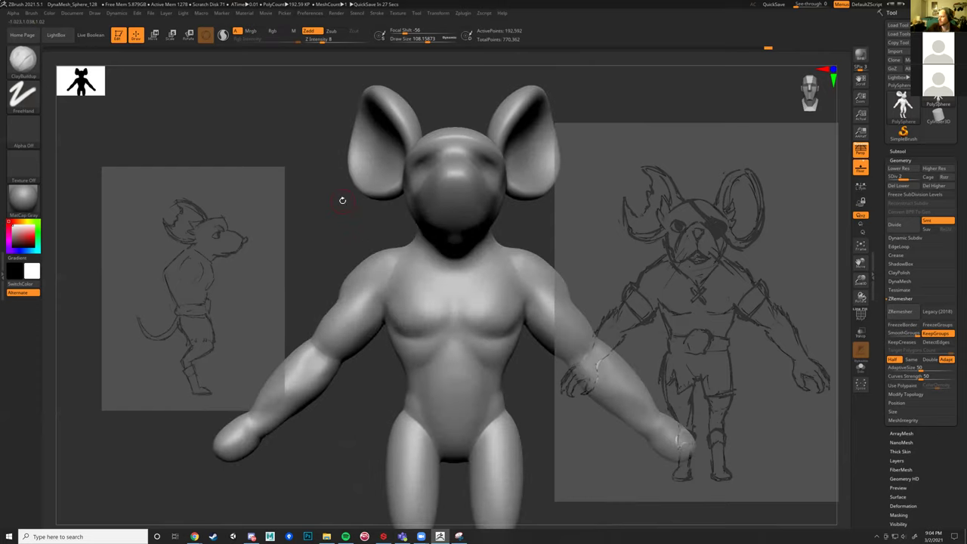